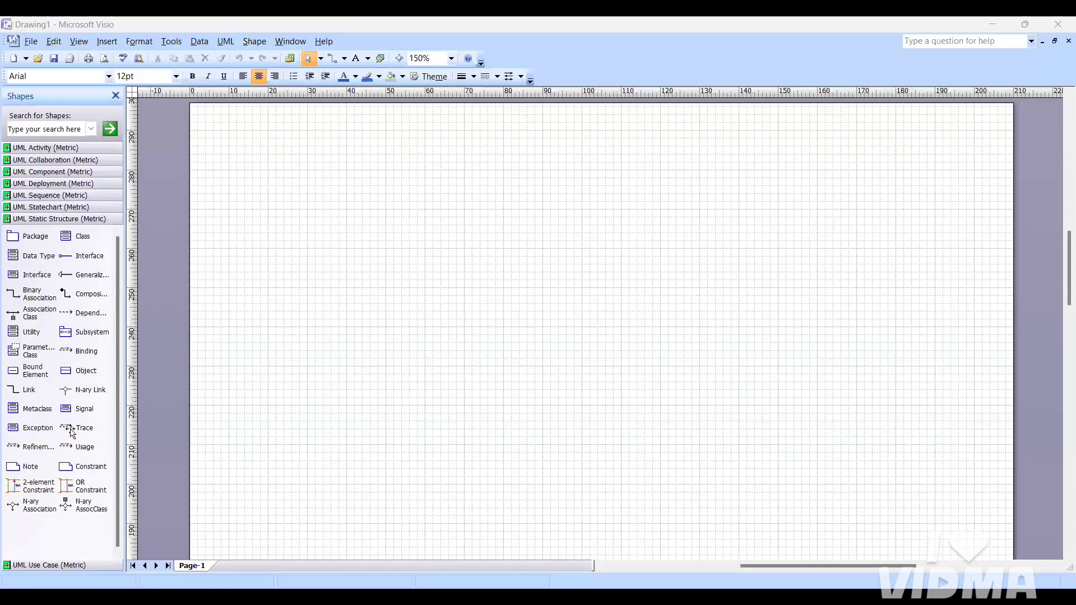
Place a System Boundary from the UML Use Case stencil on the page and move it up to the page's upper edge.
click(82, 563)
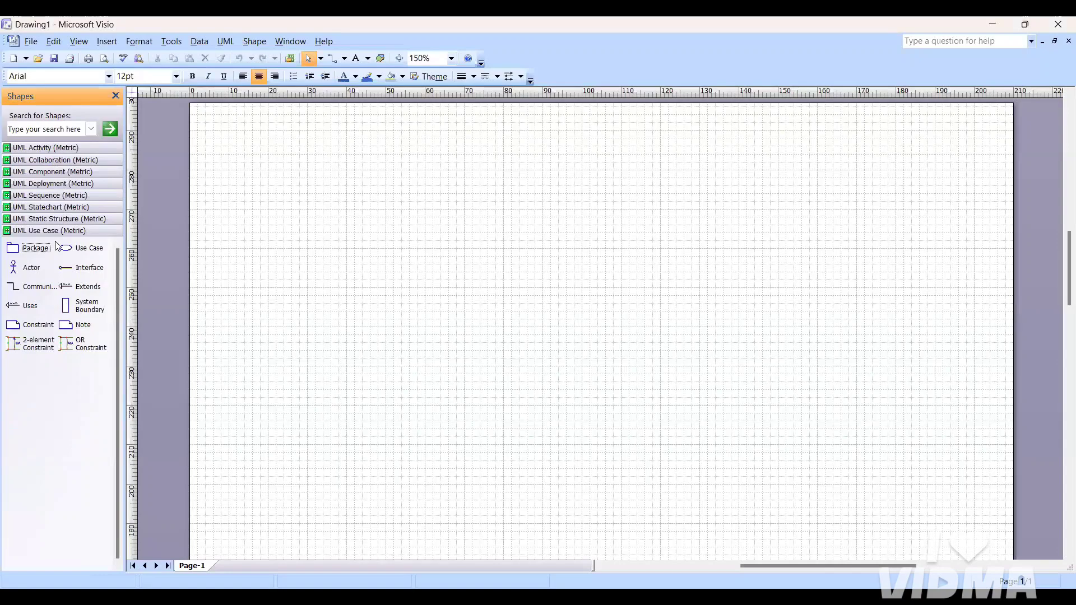
click(84, 306)
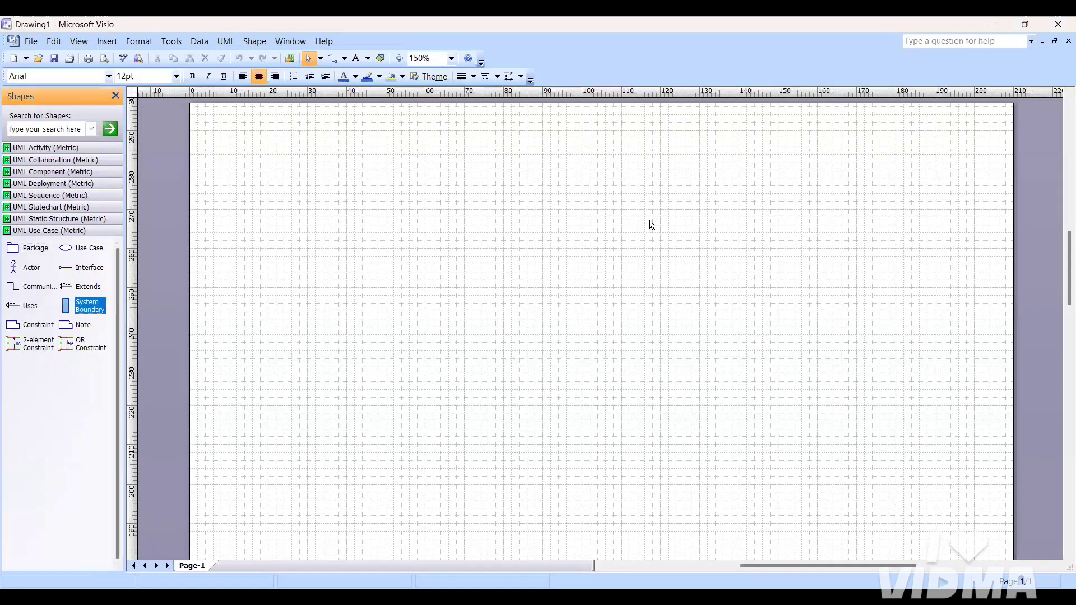
click(610, 281)
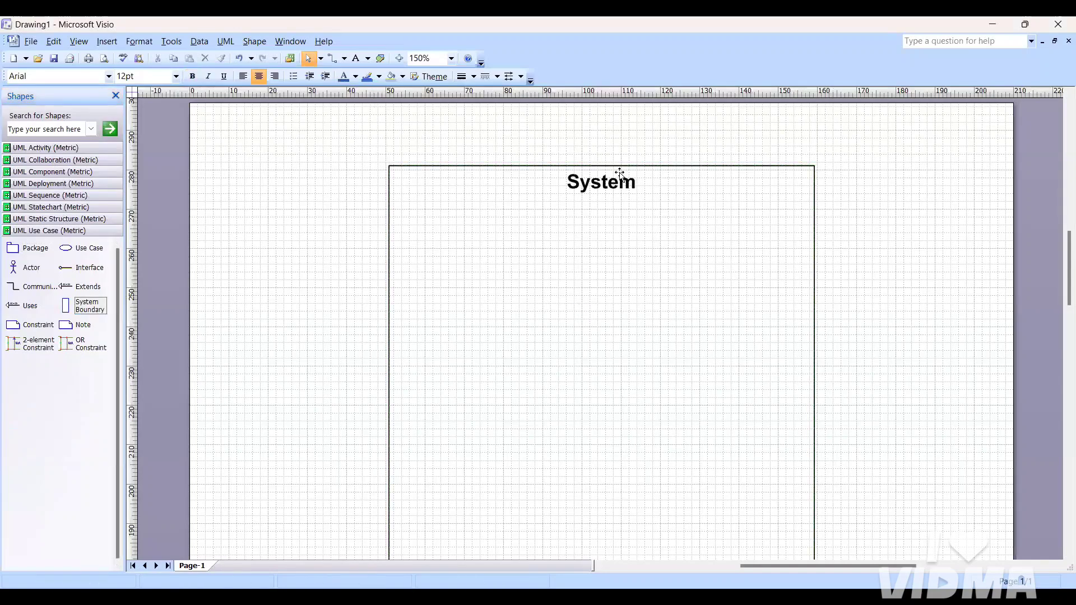
drag(615, 168, 596, 129)
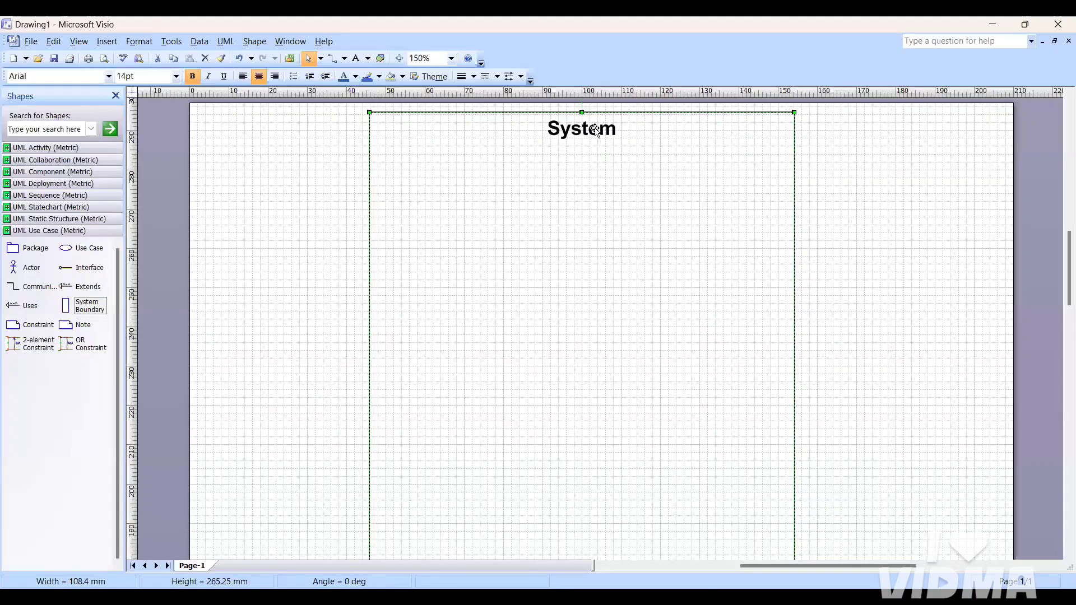
Change the system boundary's title to "E commerce Application".
double_click(596, 131)
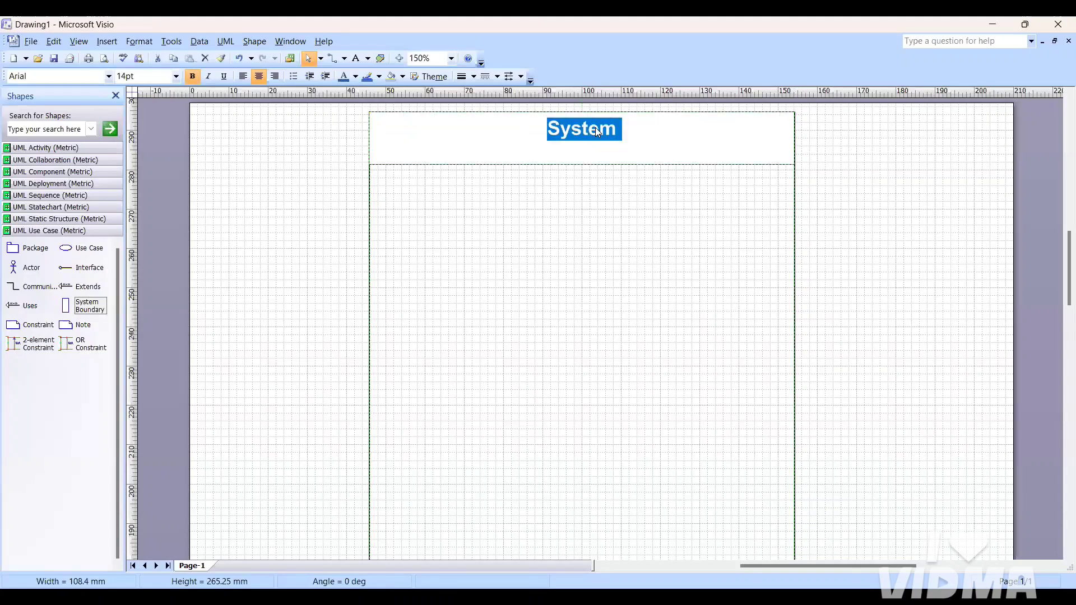
key(BackSpace)
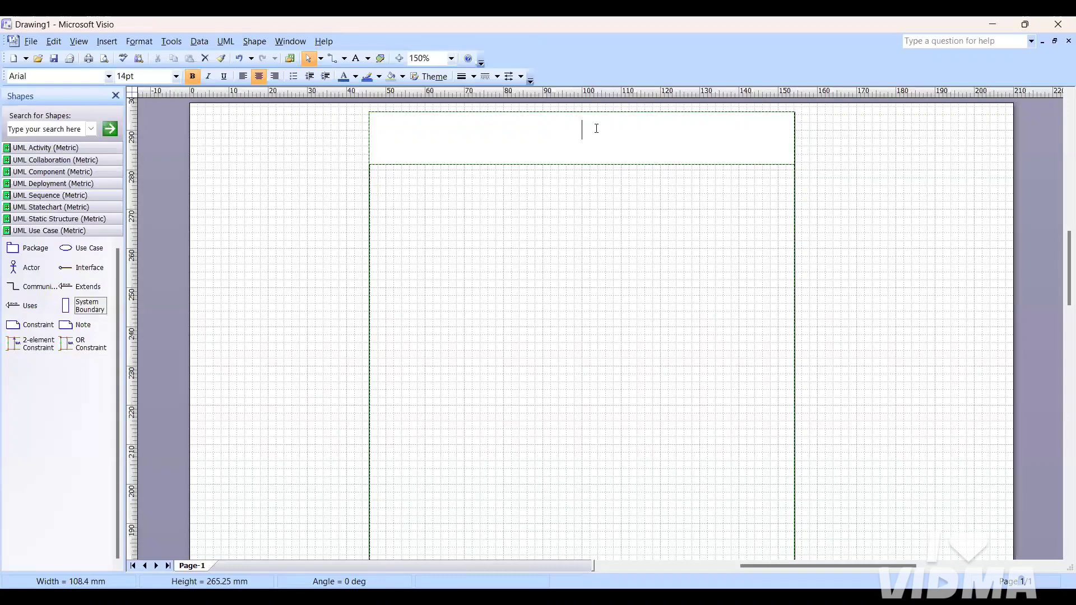
text(E commerce )
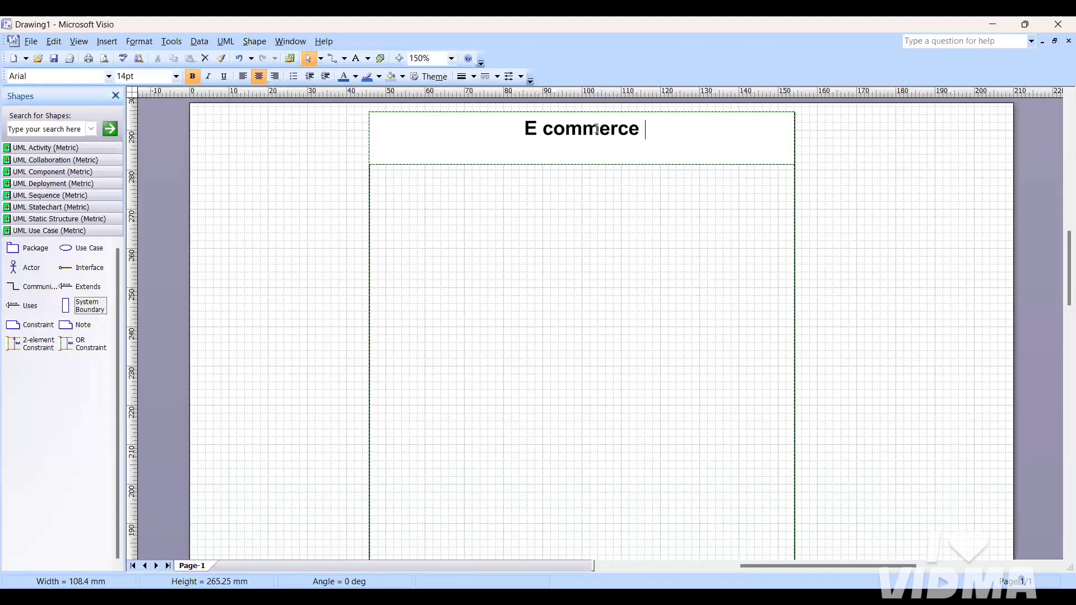
text(Applicato)
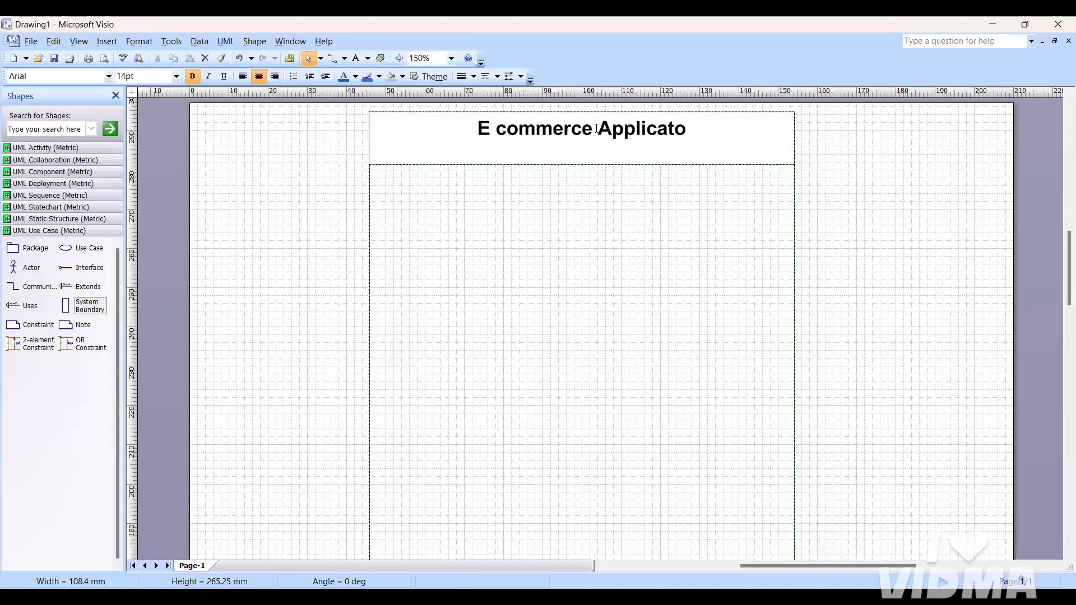
key(BackSpace)
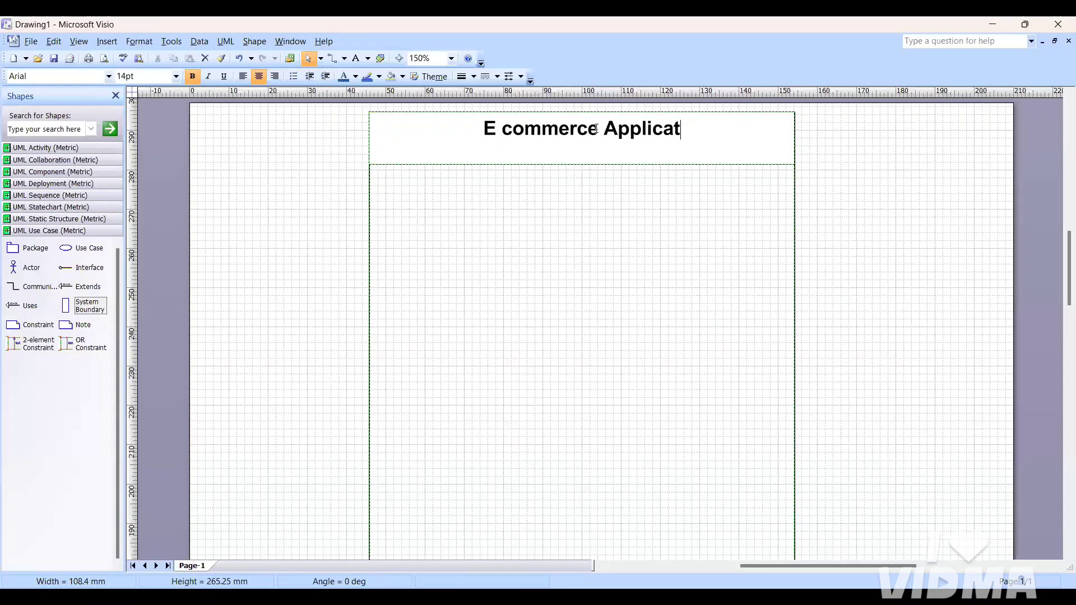
text(ion)
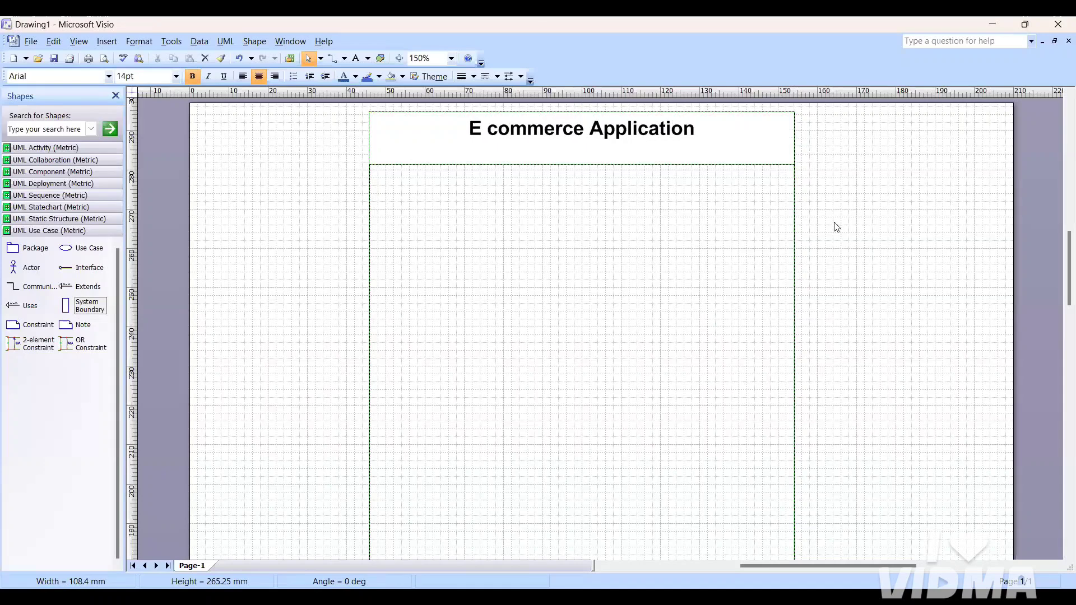
click(825, 236)
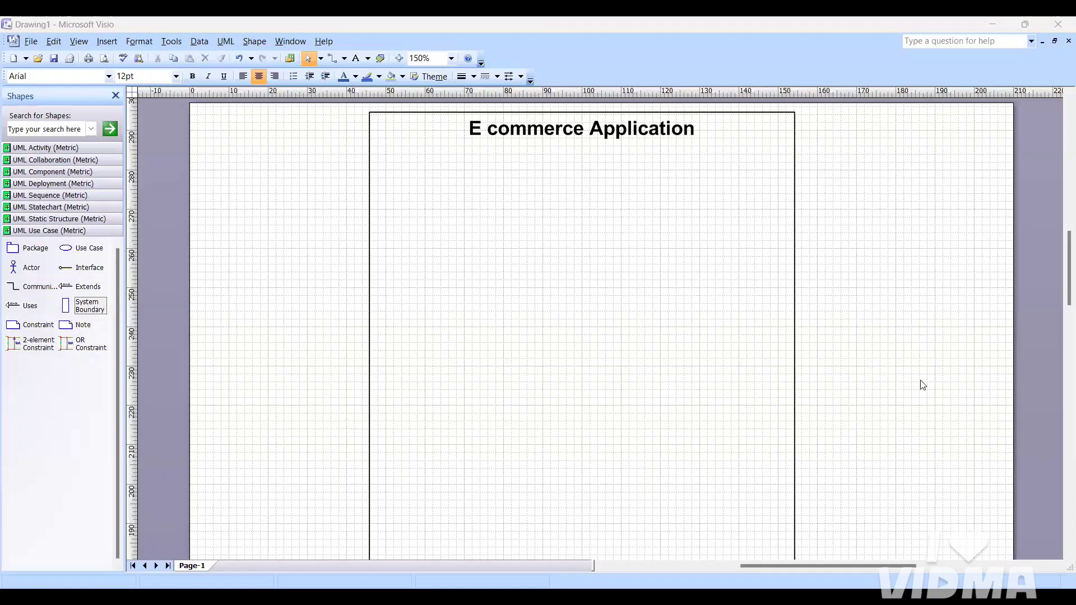
Add a use case directly below the boundary title and name it "Registration".
drag(67, 247, 582, 168)
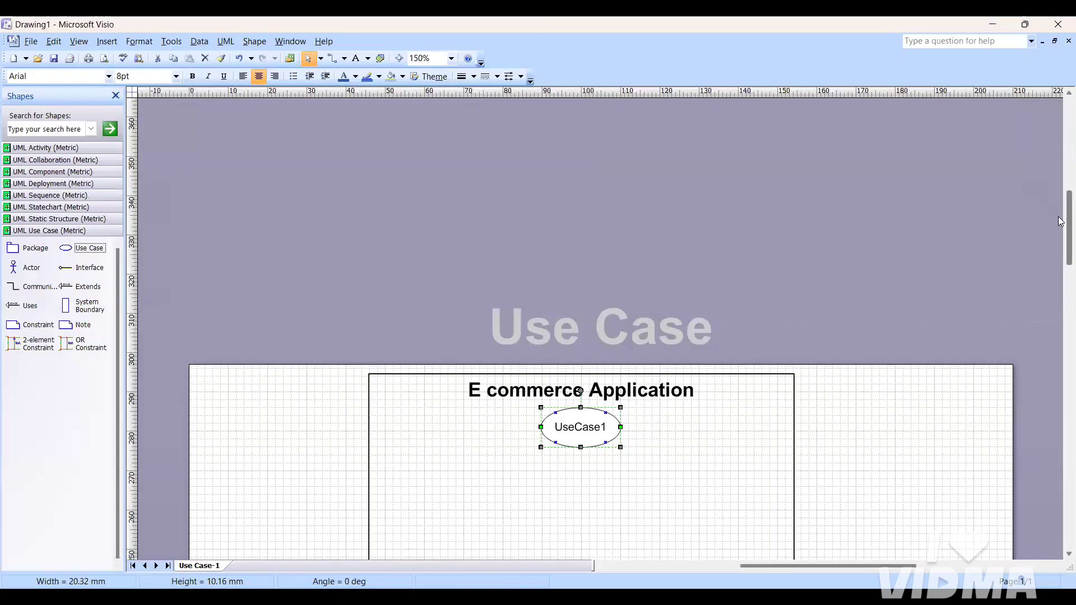
scroll(1061, 221, down, 5)
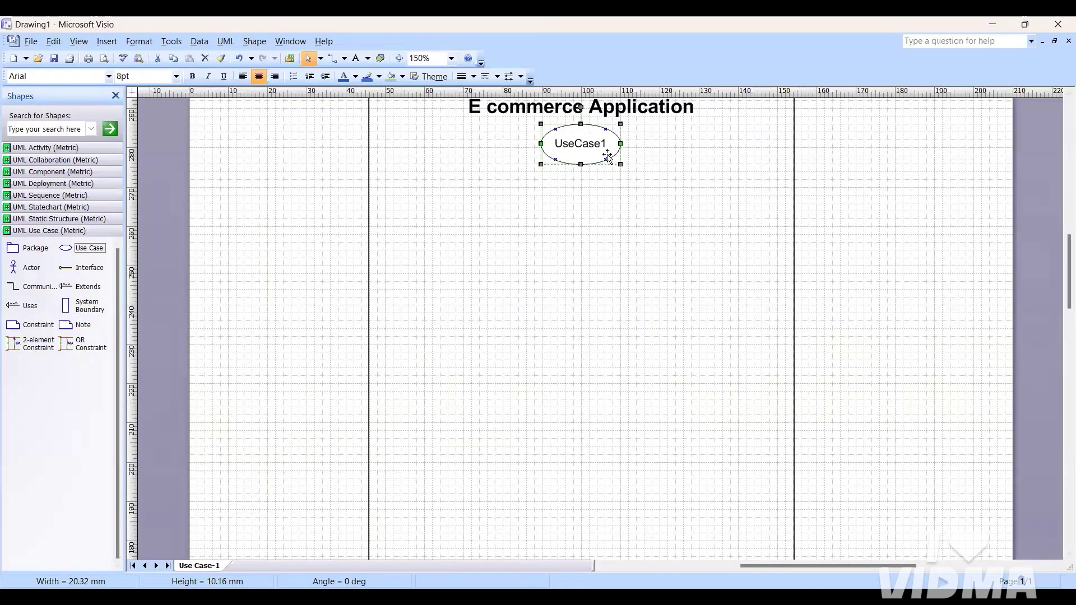
double_click(596, 147)
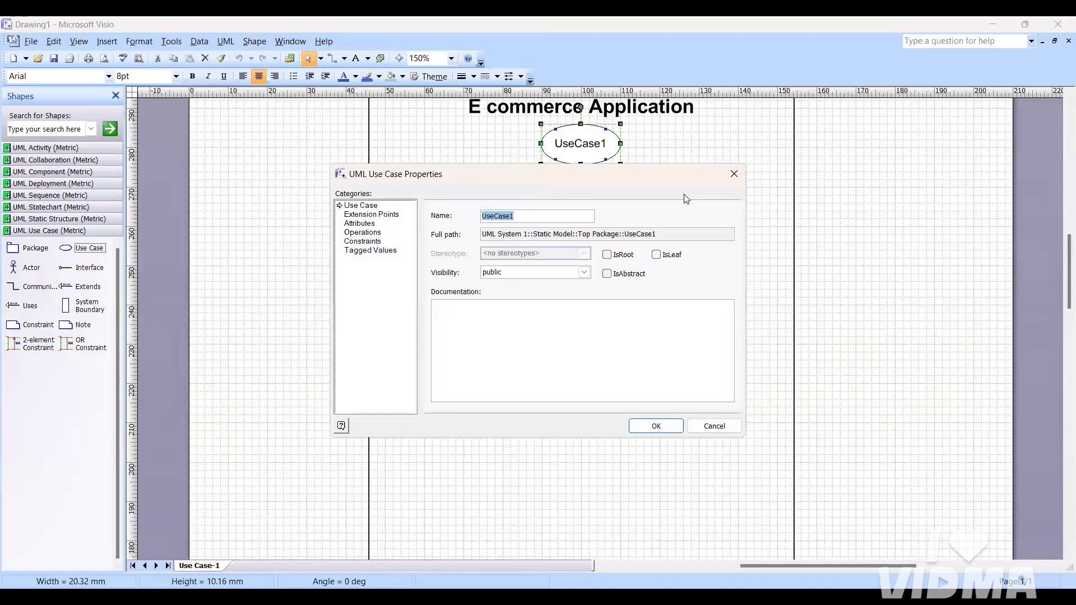
key(BackSpace)
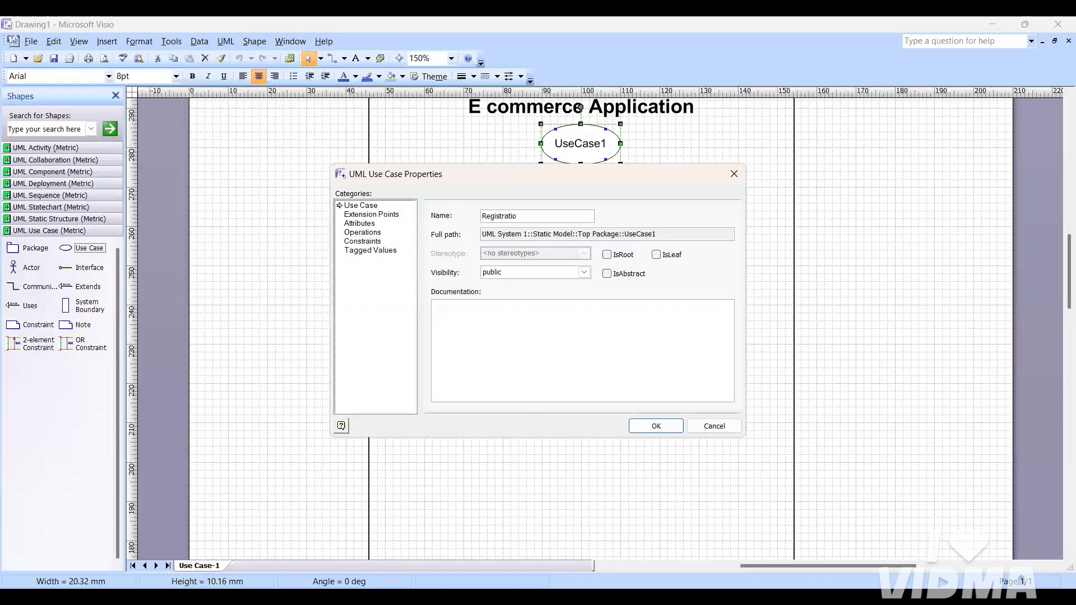
key(Return)
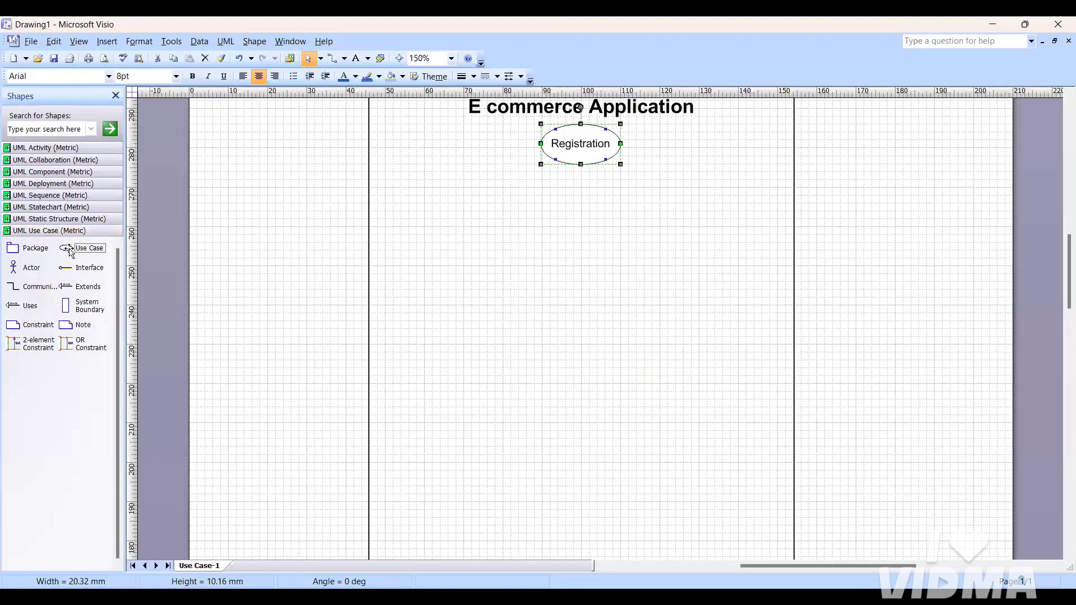
Add four more use cases to the diagram and position UseCase2 and UseCase3 below and to the right of Registration.
drag(71, 253, 474, 213)
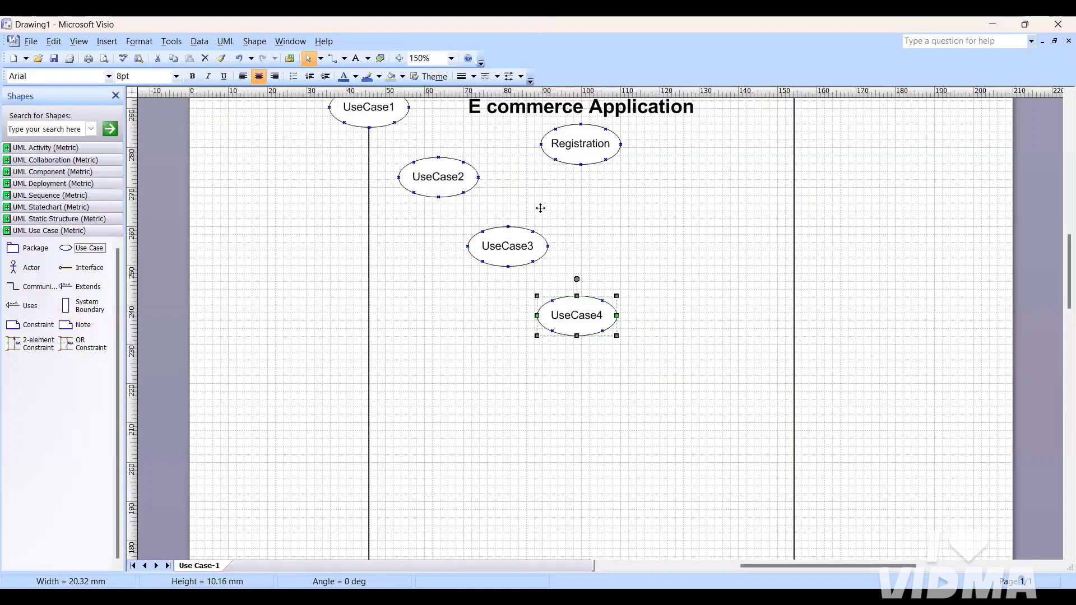
drag(436, 175, 578, 193)
drag(511, 246, 662, 195)
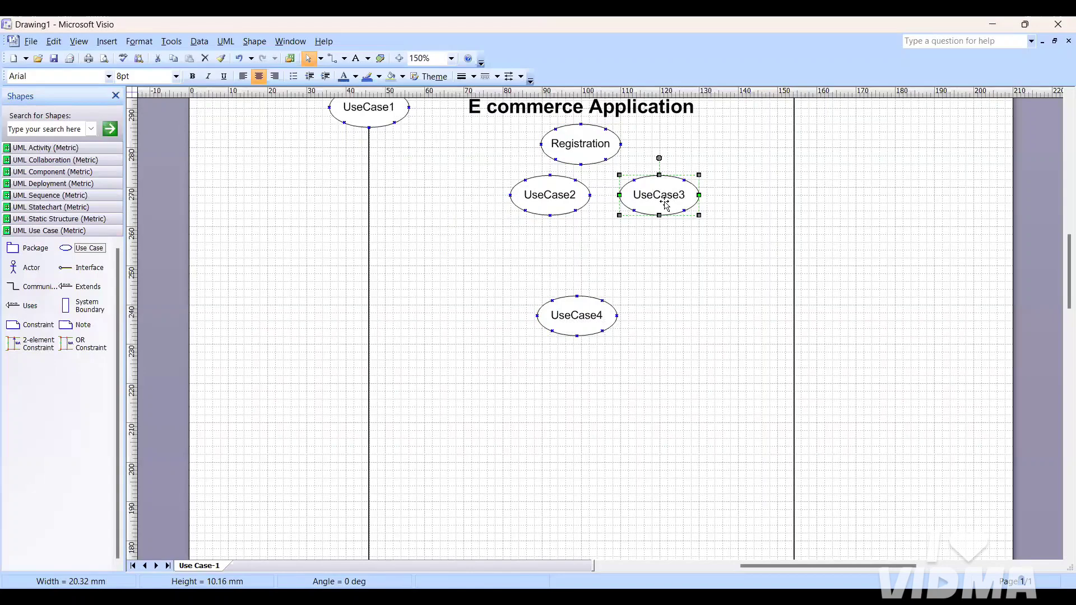
double_click(665, 205)
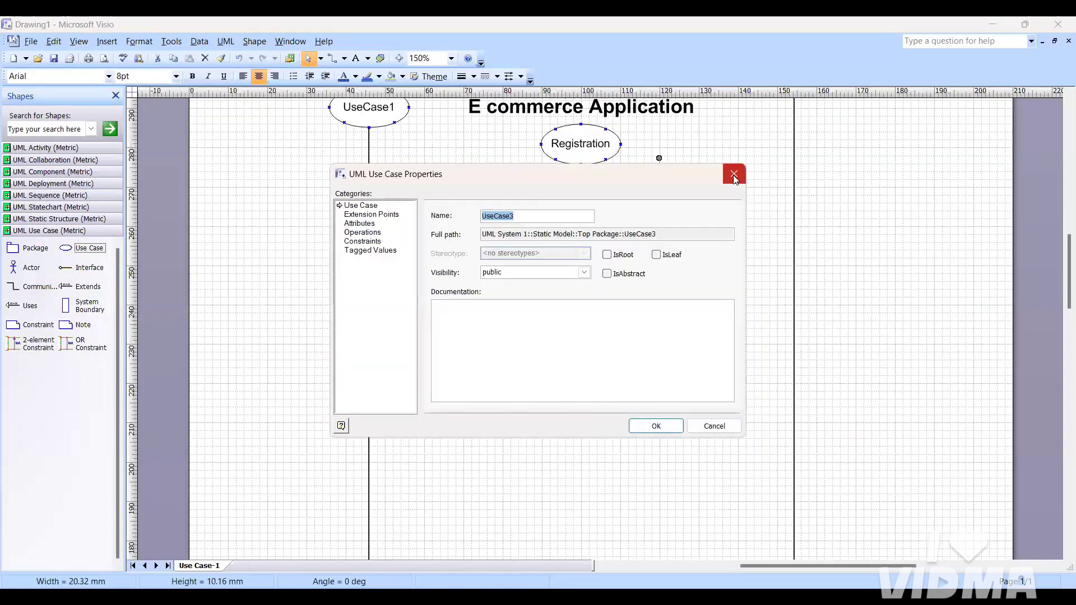
click(733, 177)
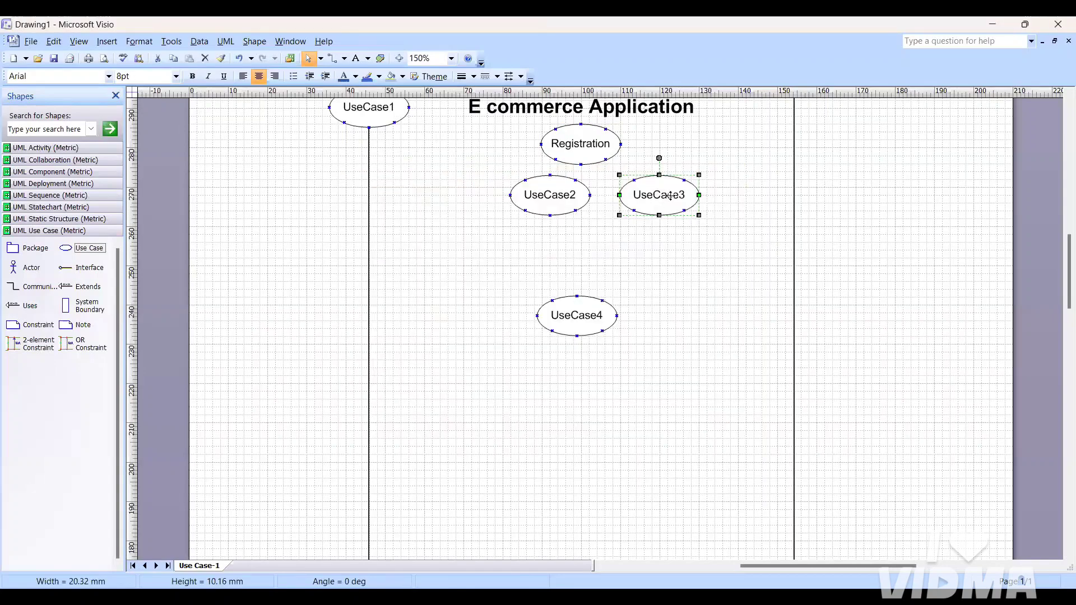
drag(670, 195, 718, 191)
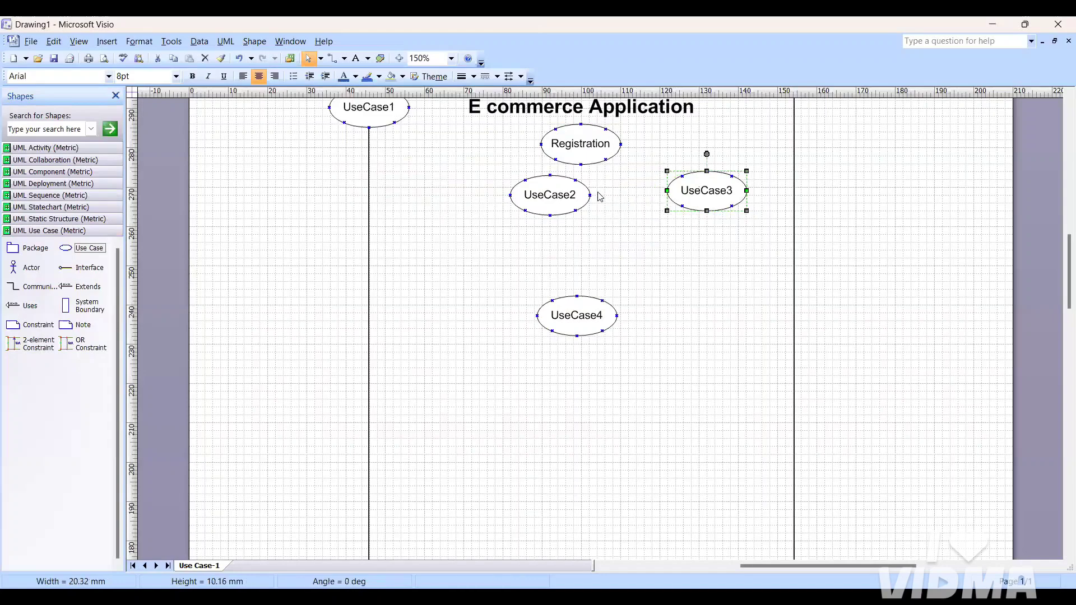
drag(569, 195, 624, 215)
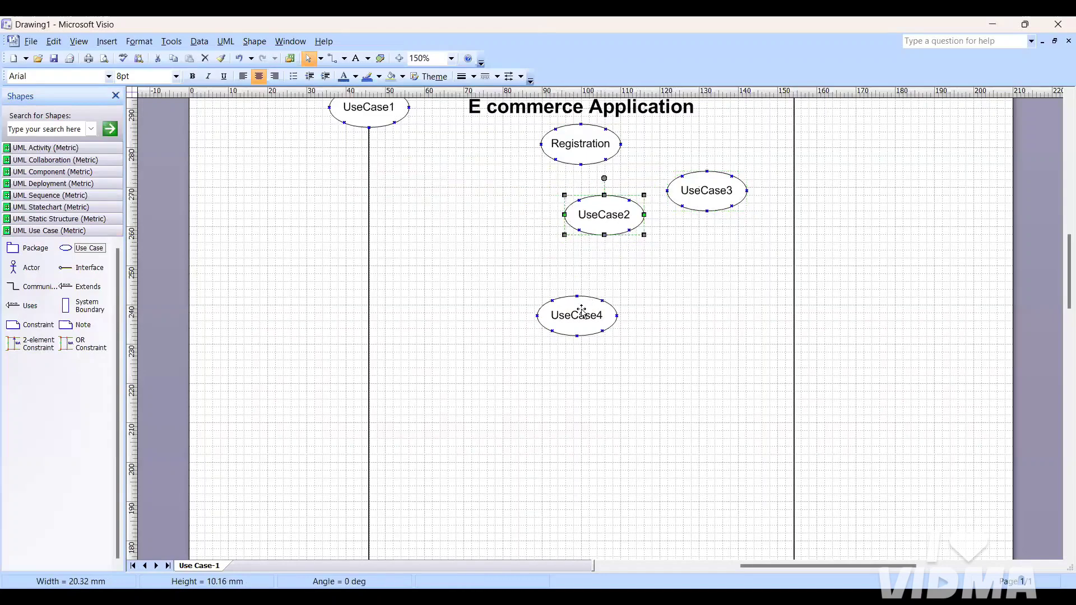
Arrange the four new use cases in an arc below Registration, with UseCase1 and UseCase4 on the left, UseCase2 and UseCase3 on the right.
click(568, 280)
click(571, 299)
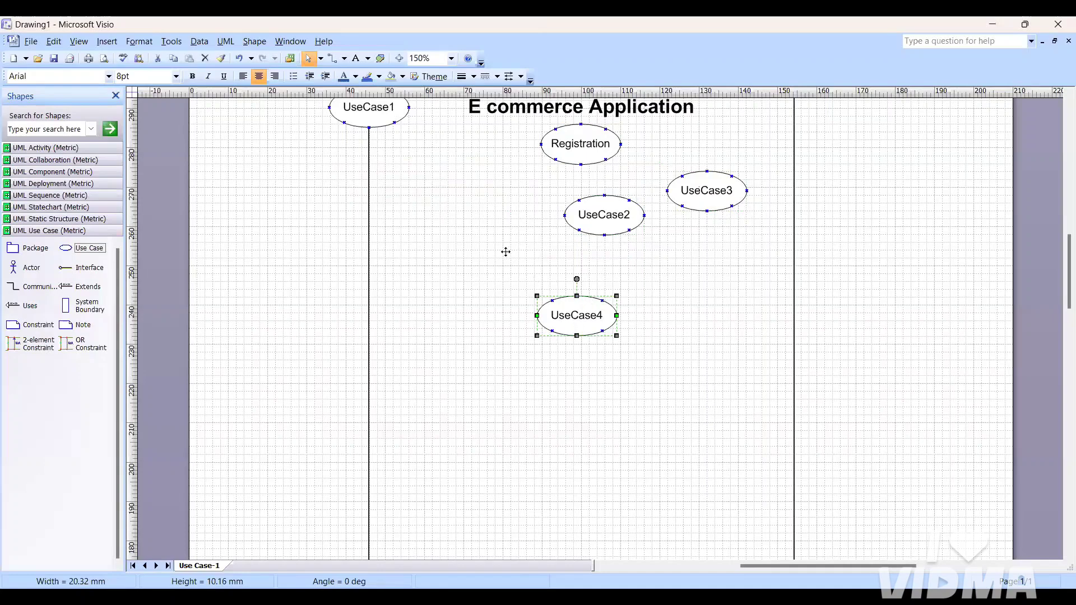
drag(577, 319, 503, 242)
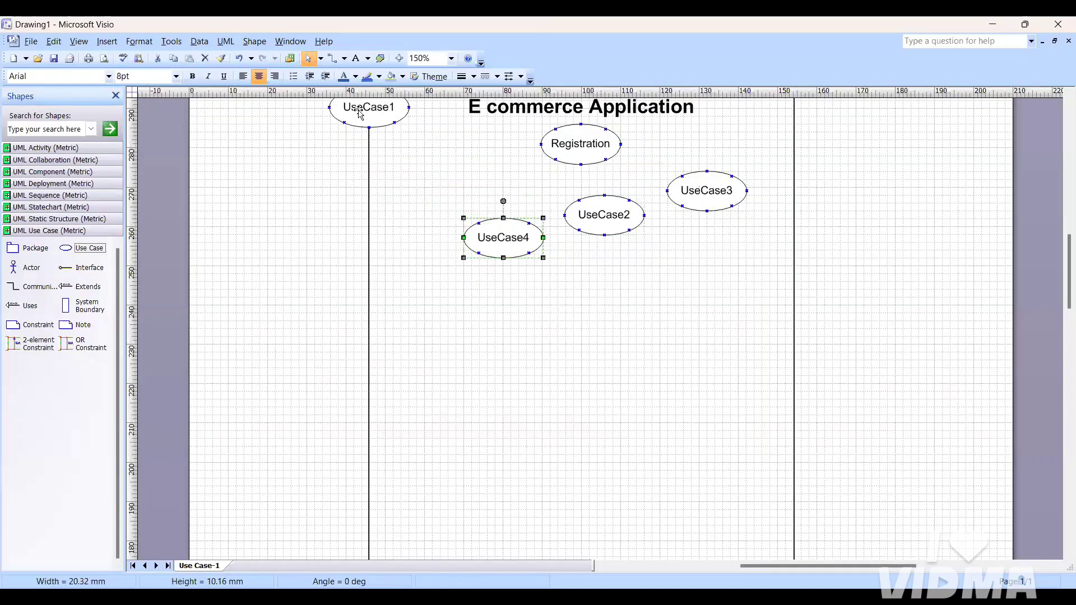
drag(360, 113, 519, 213)
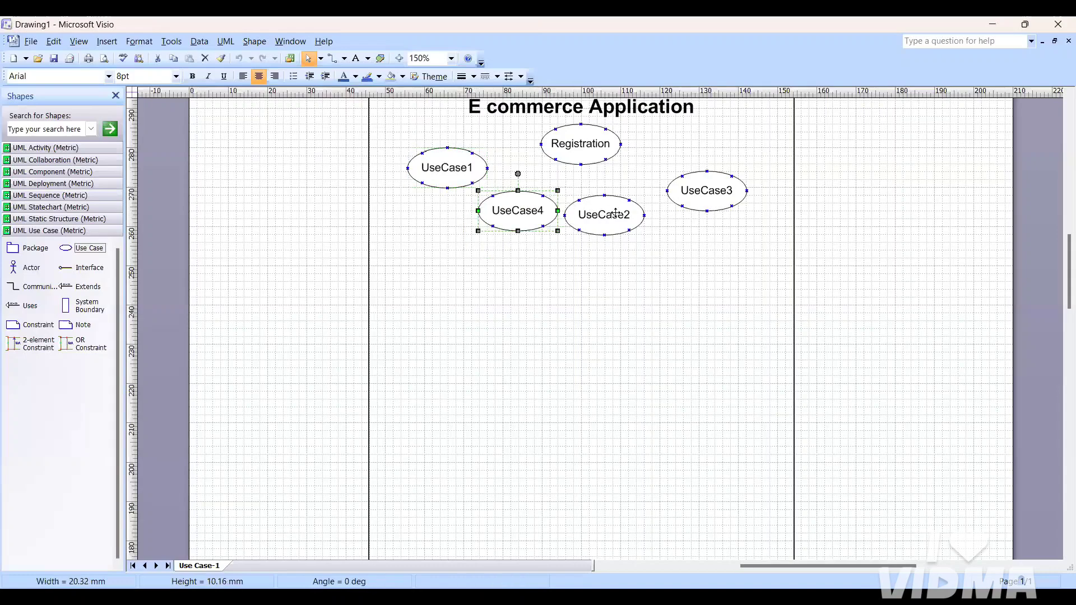
drag(616, 213, 590, 222)
drag(684, 197, 665, 168)
drag(603, 223, 627, 223)
drag(517, 211, 535, 215)
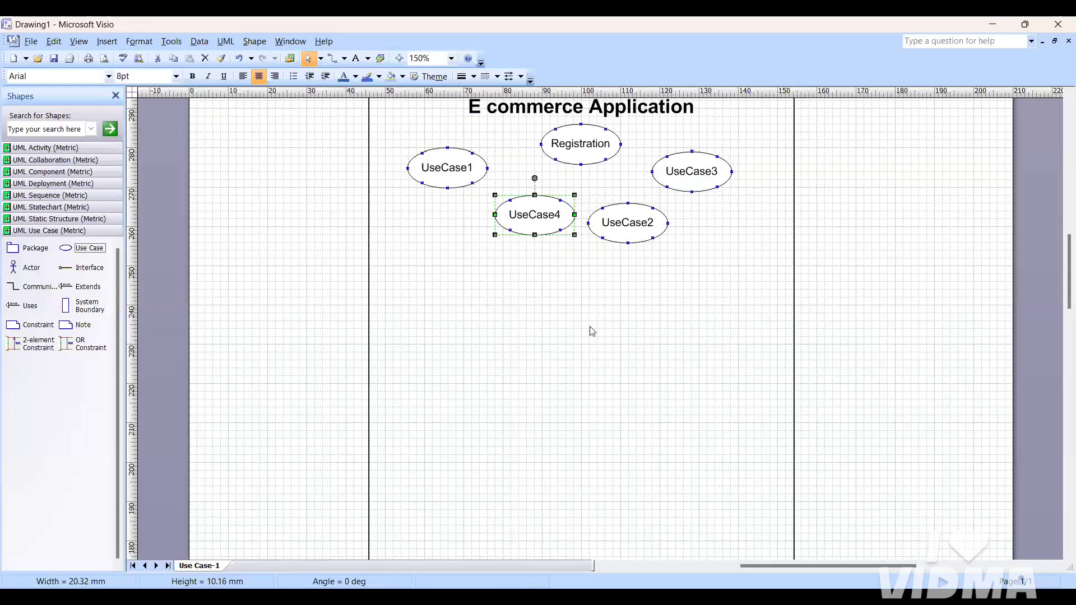
Rename UseCase1 as "User ID" and UseCase4 as "Password".
click(444, 169)
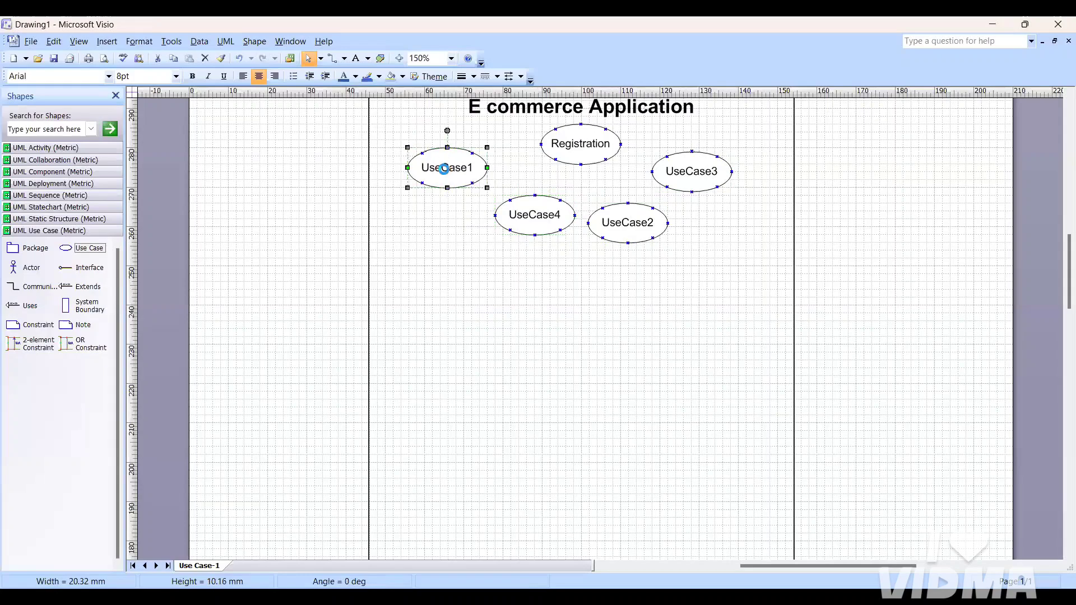
double_click(444, 169)
key(BackSpace)
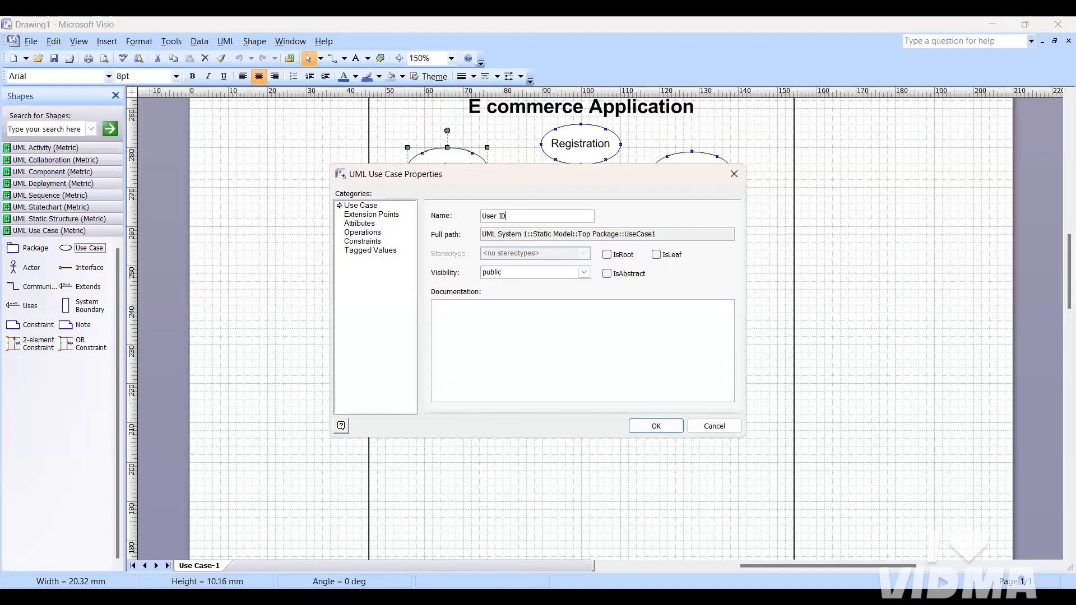
text(User ID)
key(Return)
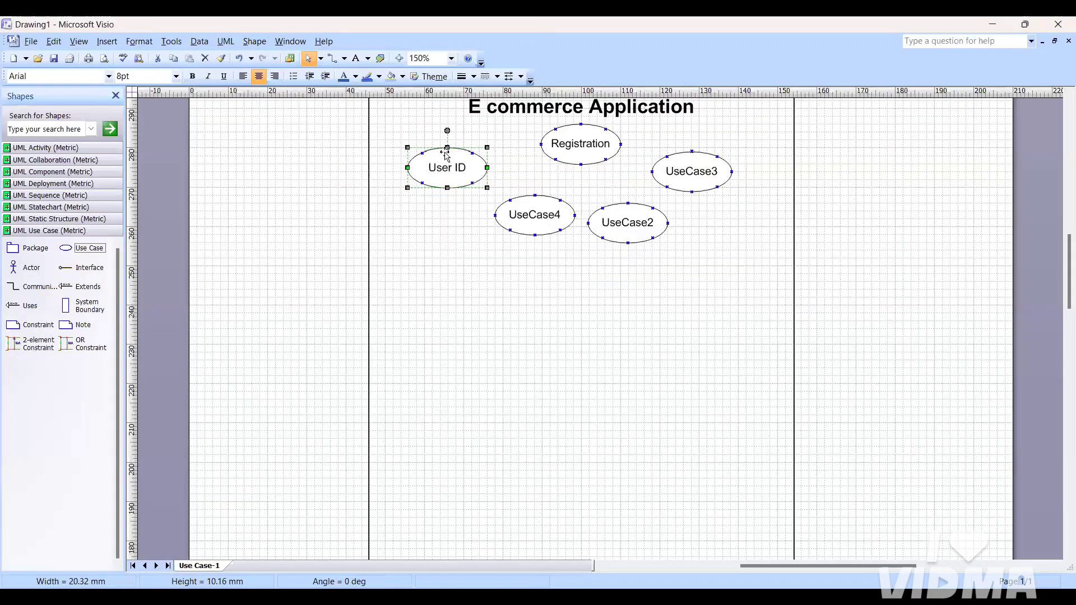
double_click(537, 215)
key(BackSpace)
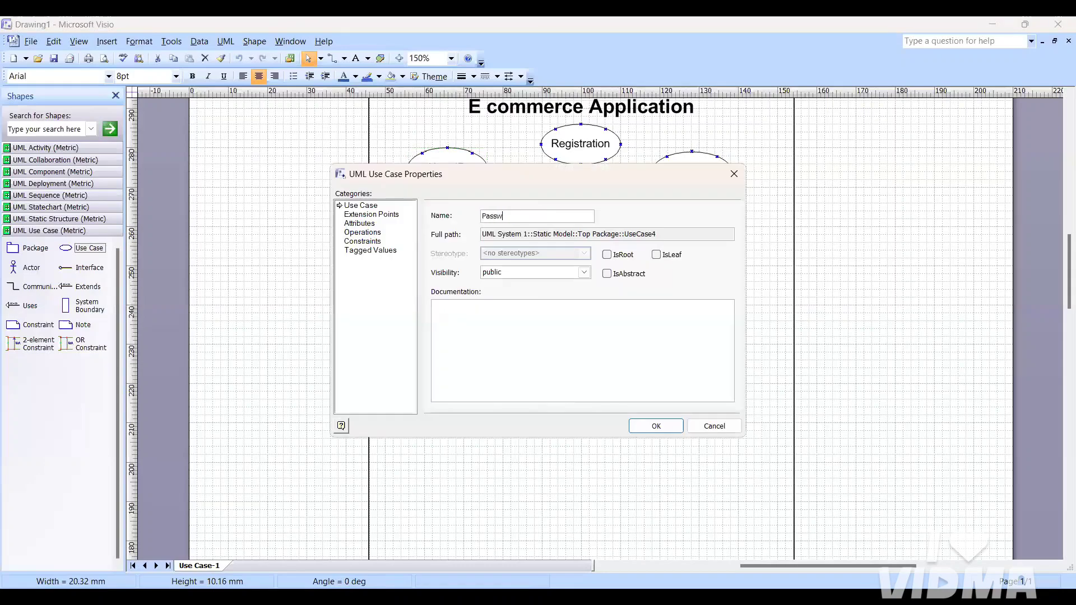
key(Return)
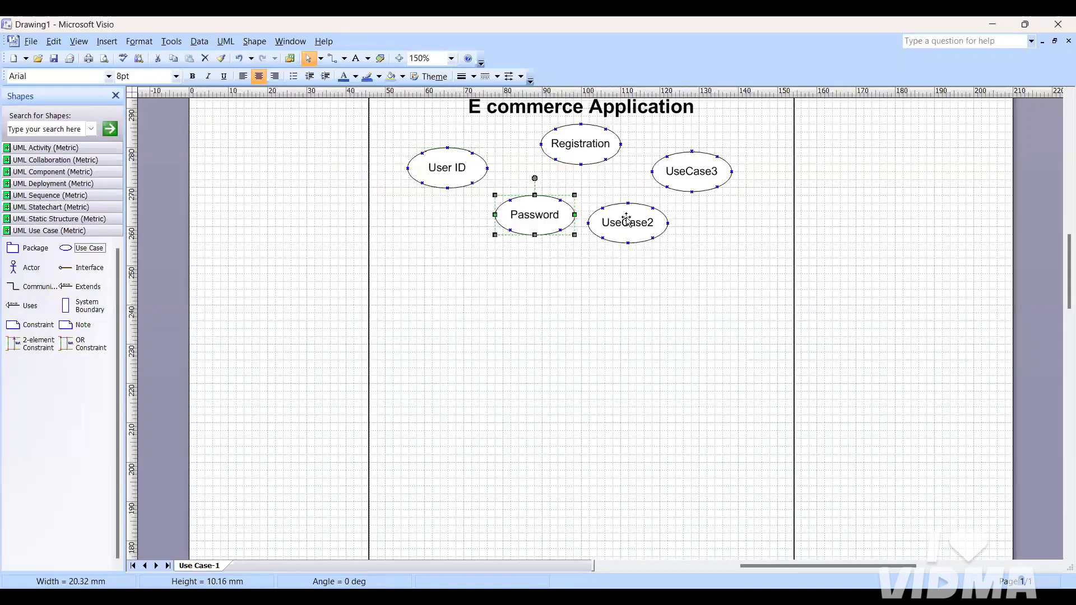
Rename UseCase2 as "Mail" and UseCase3 as "Mobile No".
click(628, 220)
double_click(630, 222)
key(BackSpace)
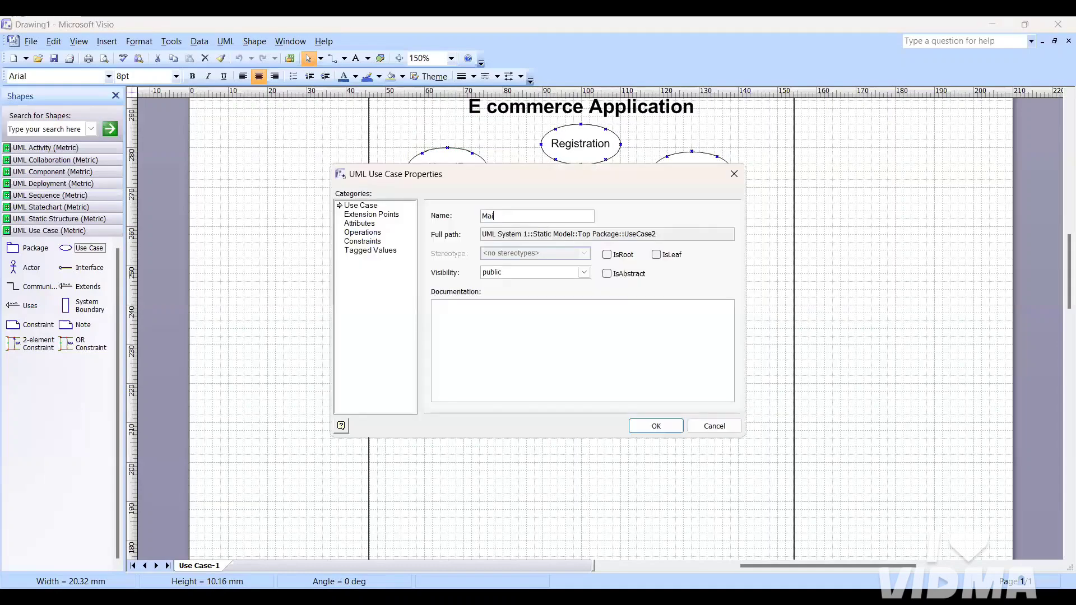
text(Mail)
key(Return)
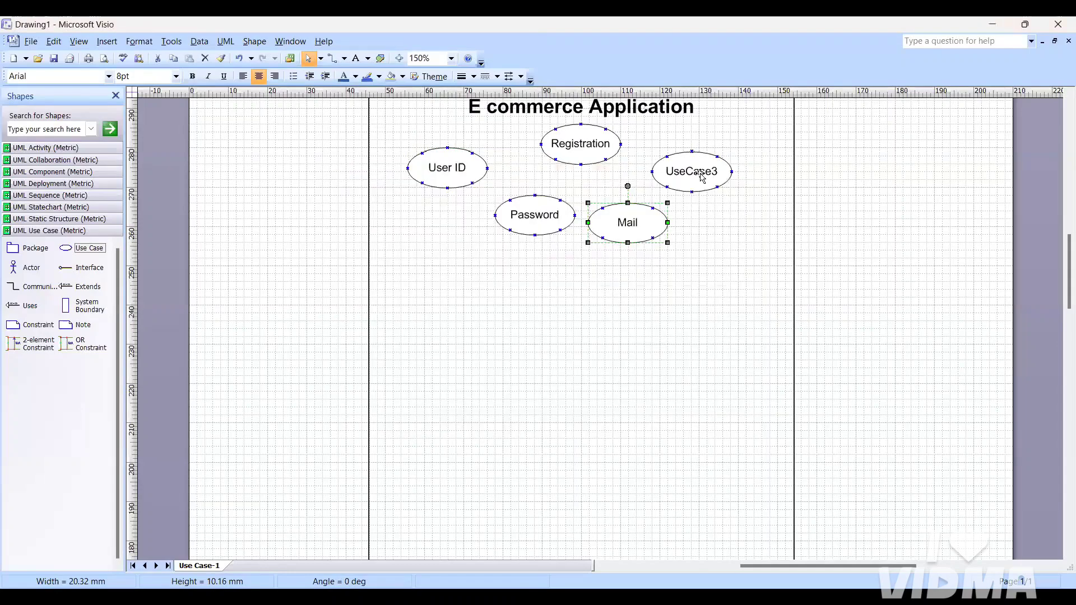
click(697, 177)
double_click(698, 177)
key(BackSpace)
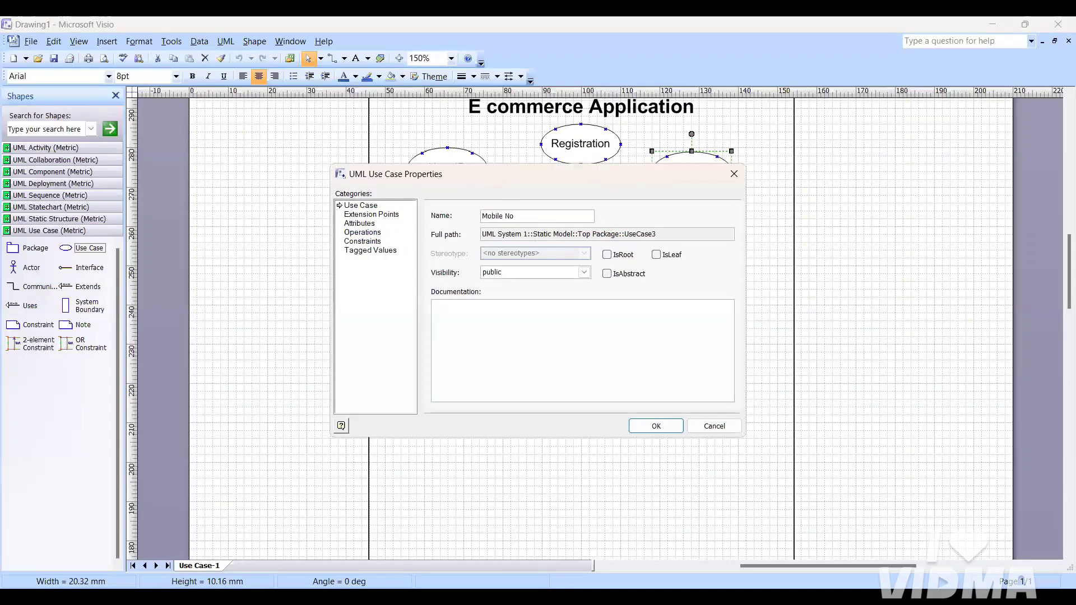
key(Return)
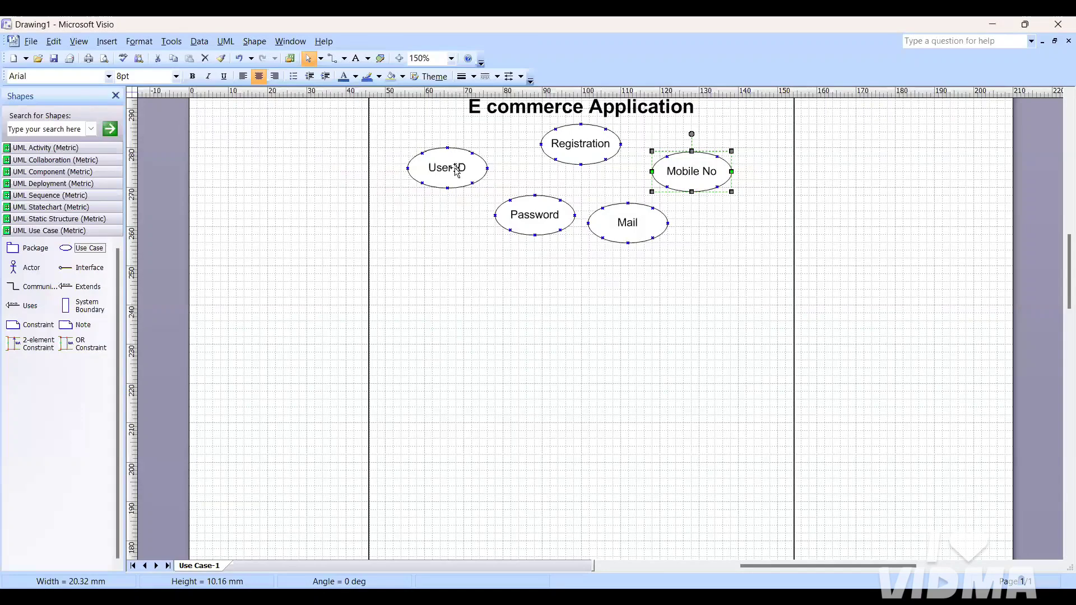
Arrange User ID, Password, Mail and Mobile No around Registration, with Password below it, User ID lower left, and Mail and Mobile No on the right.
drag(466, 177, 474, 193)
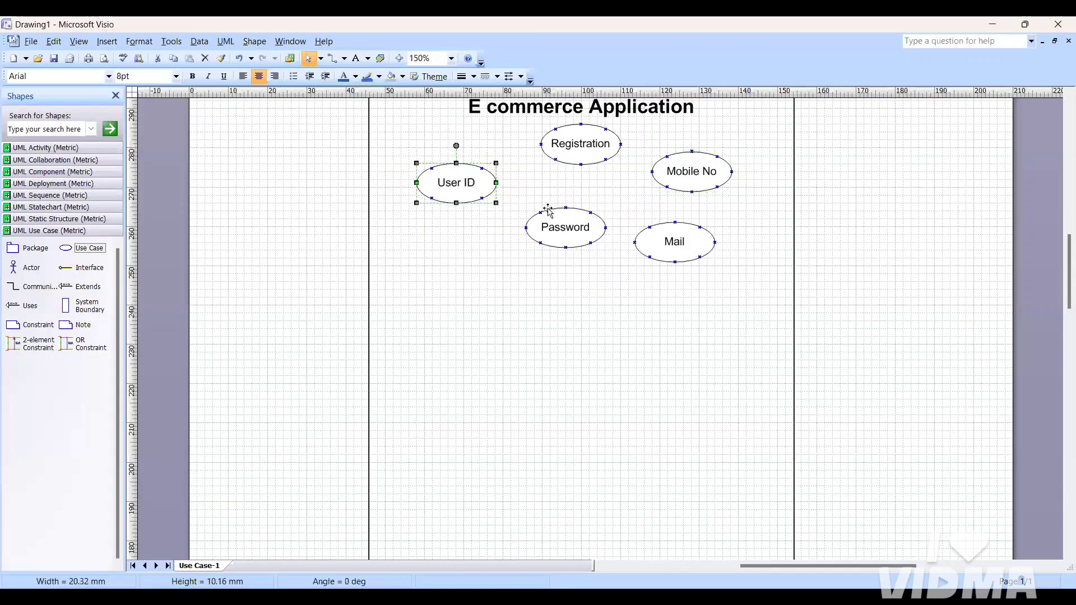
drag(566, 224, 566, 204)
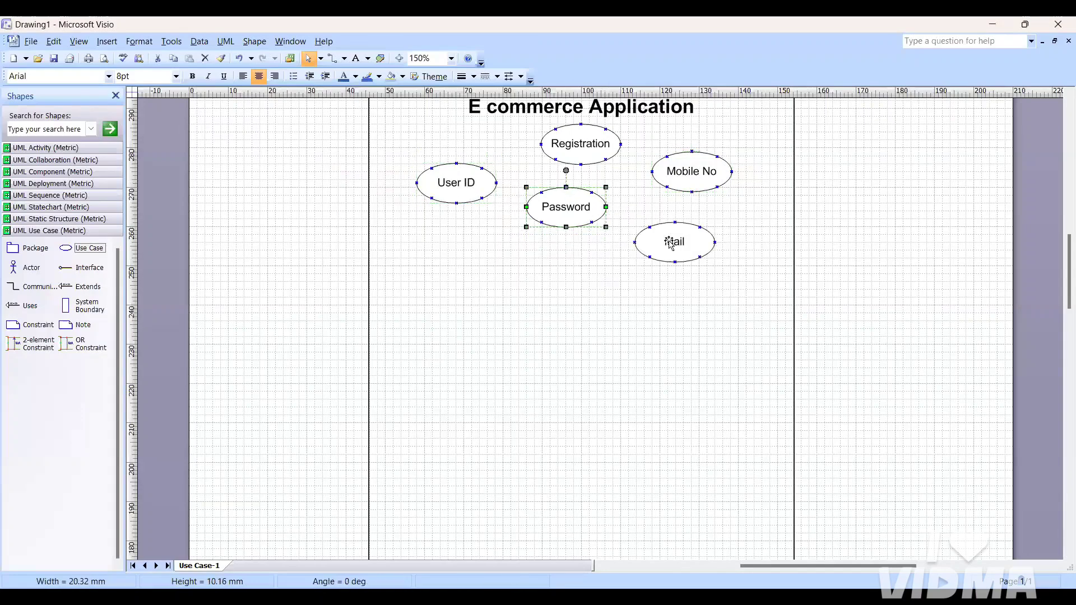
drag(658, 225, 635, 202)
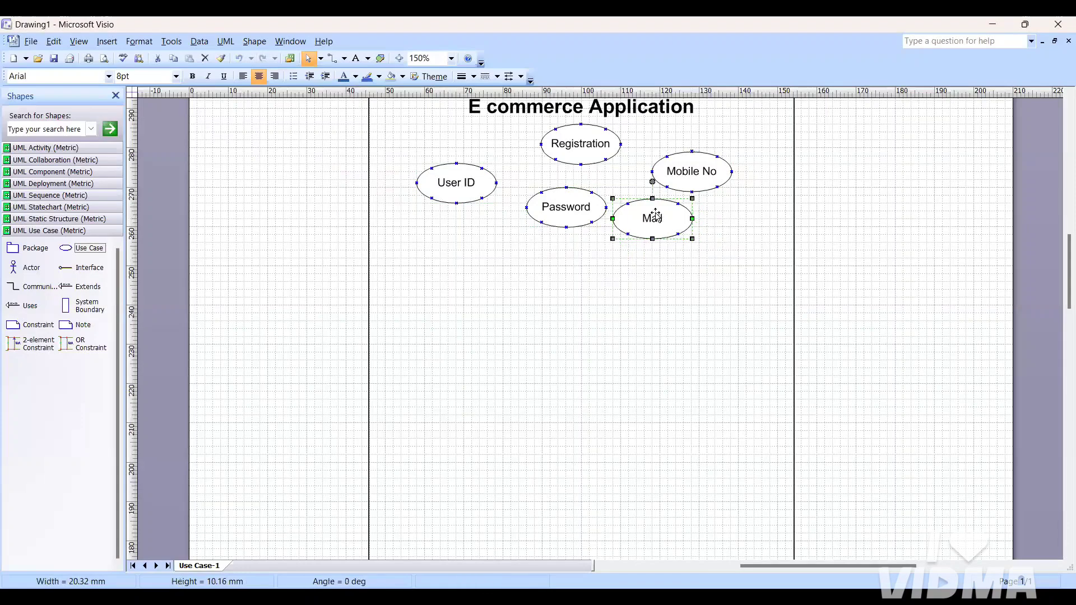
drag(689, 162, 704, 141)
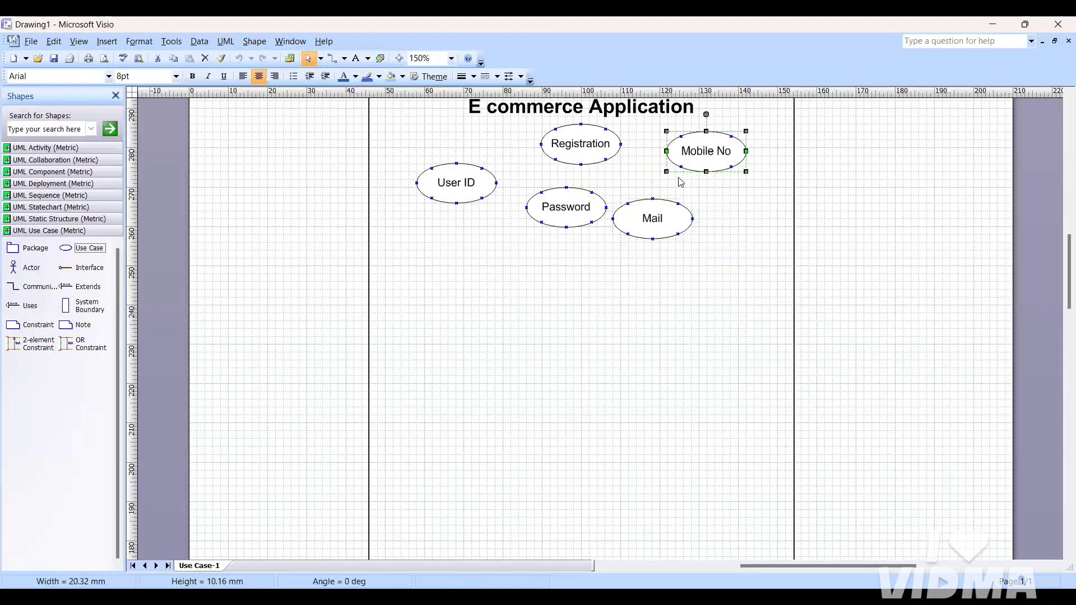
drag(649, 230, 664, 218)
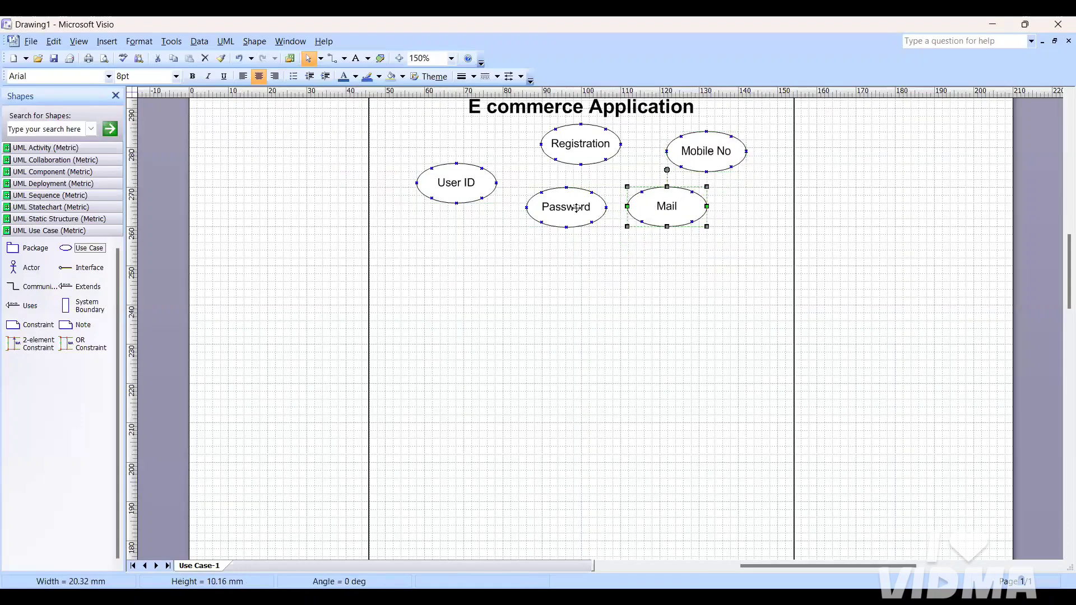
drag(574, 213, 582, 217)
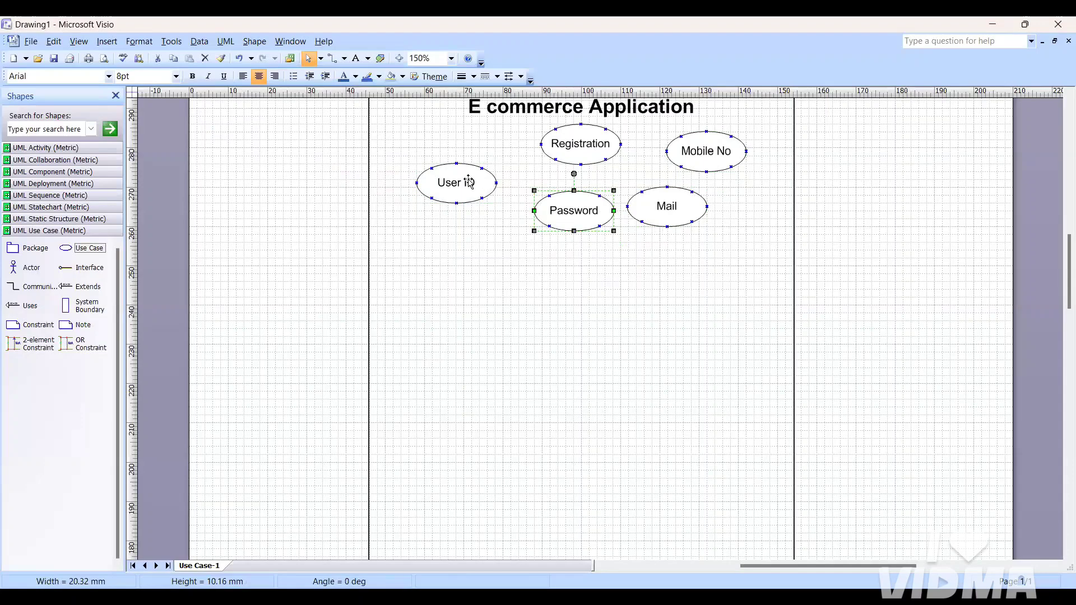
drag(474, 182, 490, 194)
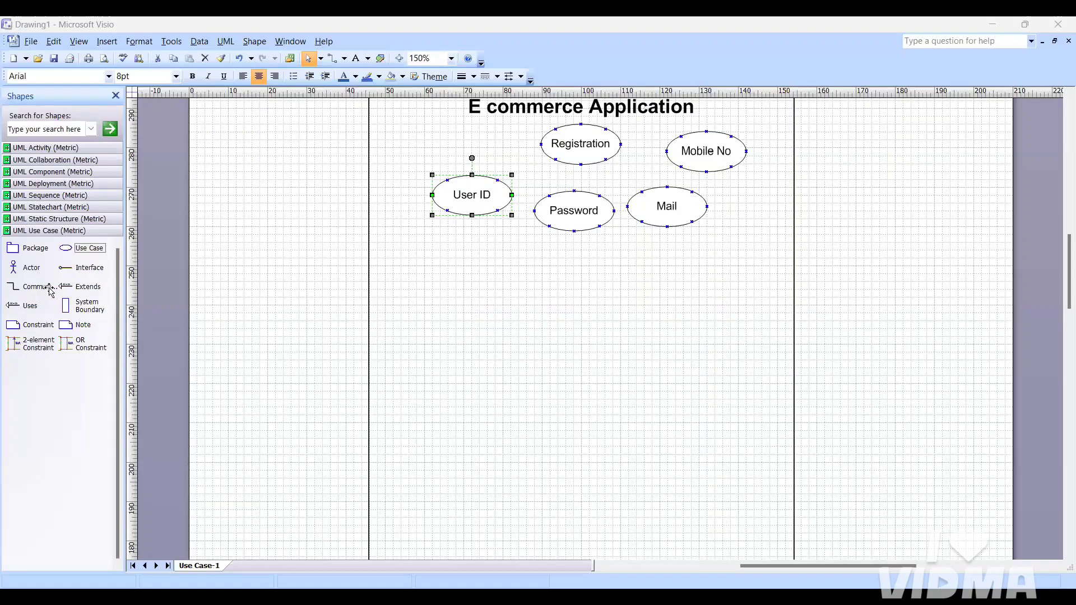
Add a Uses connector from Registration to Mobile No, with its arrowhead at Mobile No.
drag(22, 307, 561, 167)
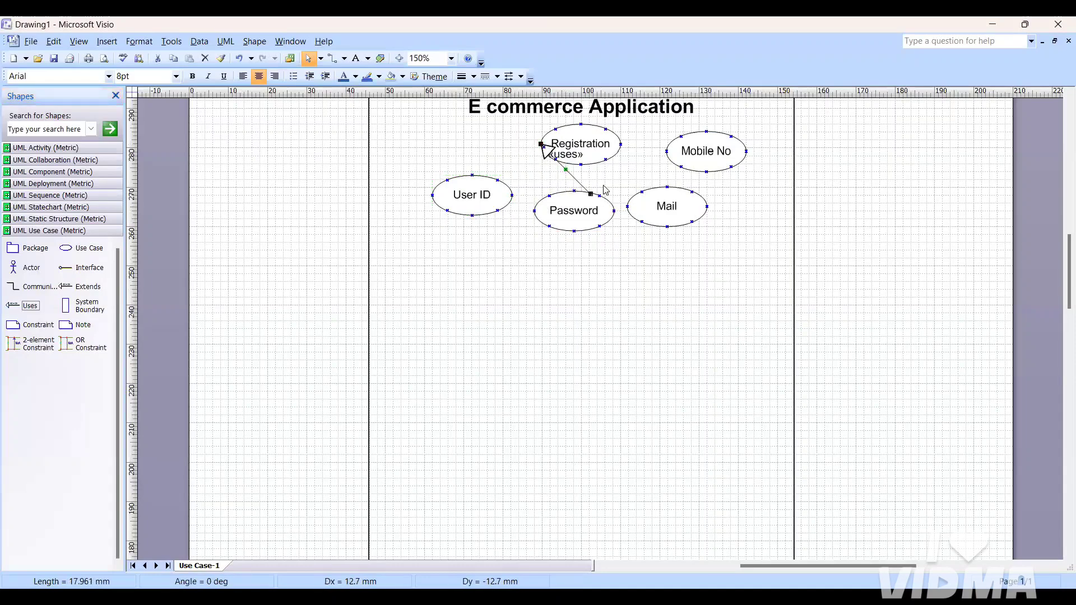
drag(501, 170, 668, 134)
drag(667, 133, 636, 325)
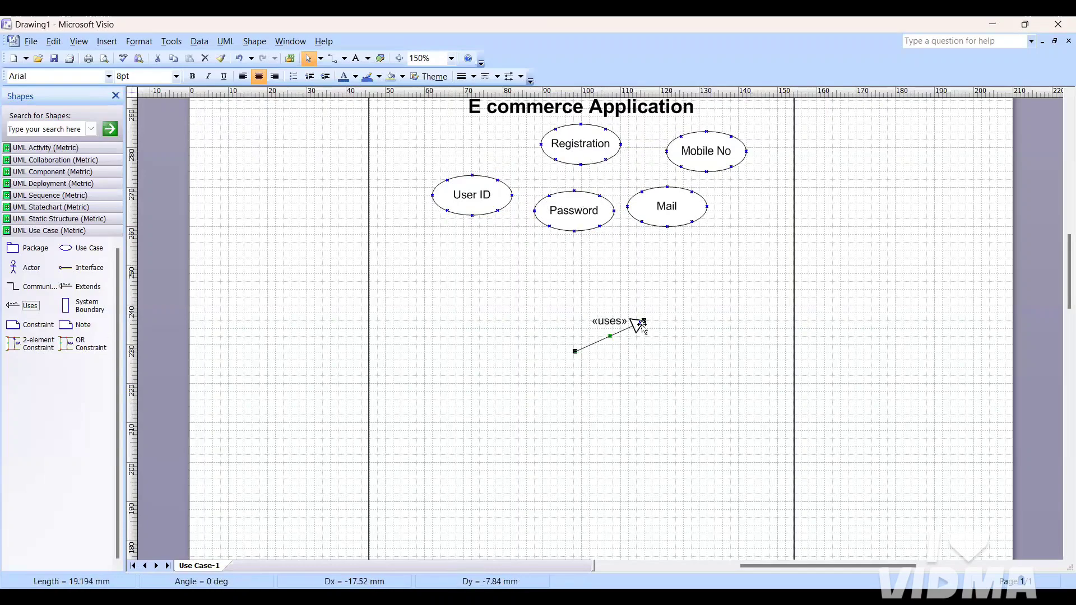
drag(625, 331, 665, 151)
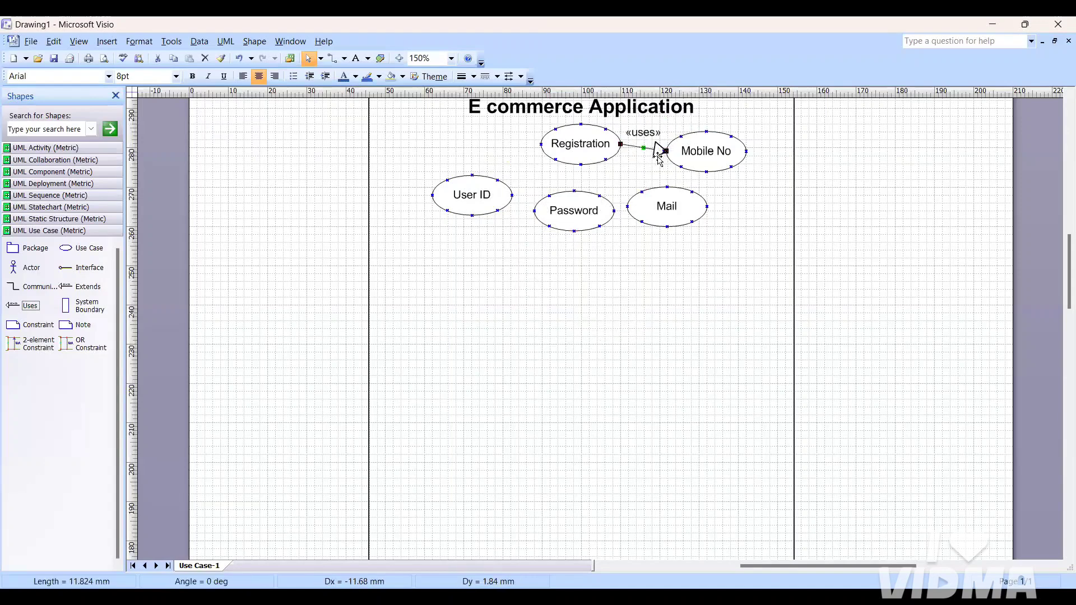
double_click(657, 150)
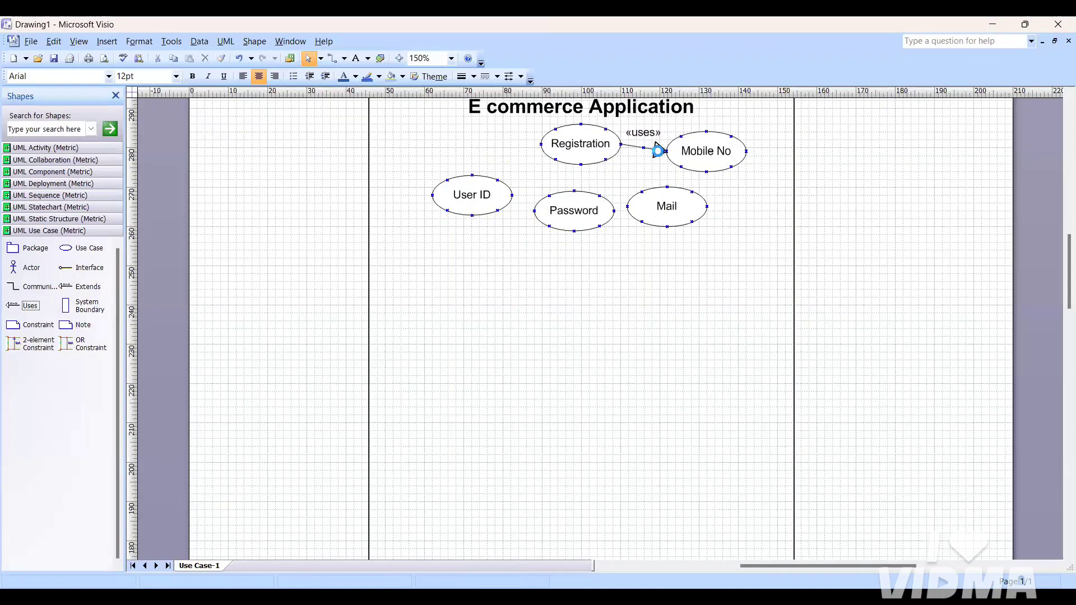
Duplicate the Uses connector three times and attach the copies from Registration to Mail, Password and User ID.
click(658, 151)
key(ctrl+d)
key(ctrl+d)
key(ctrl+d)
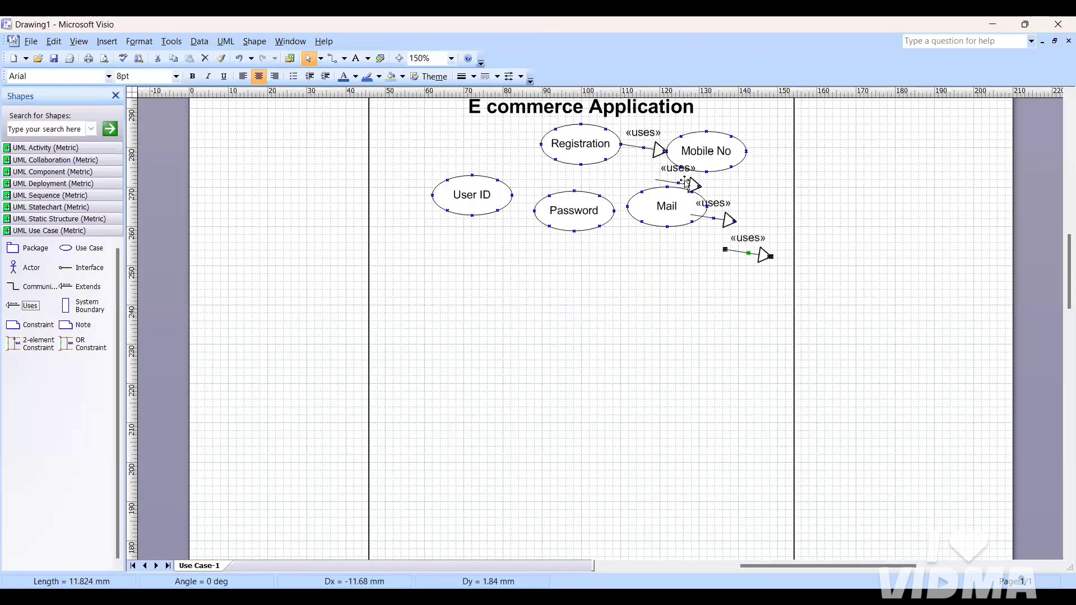
drag(695, 186, 643, 191)
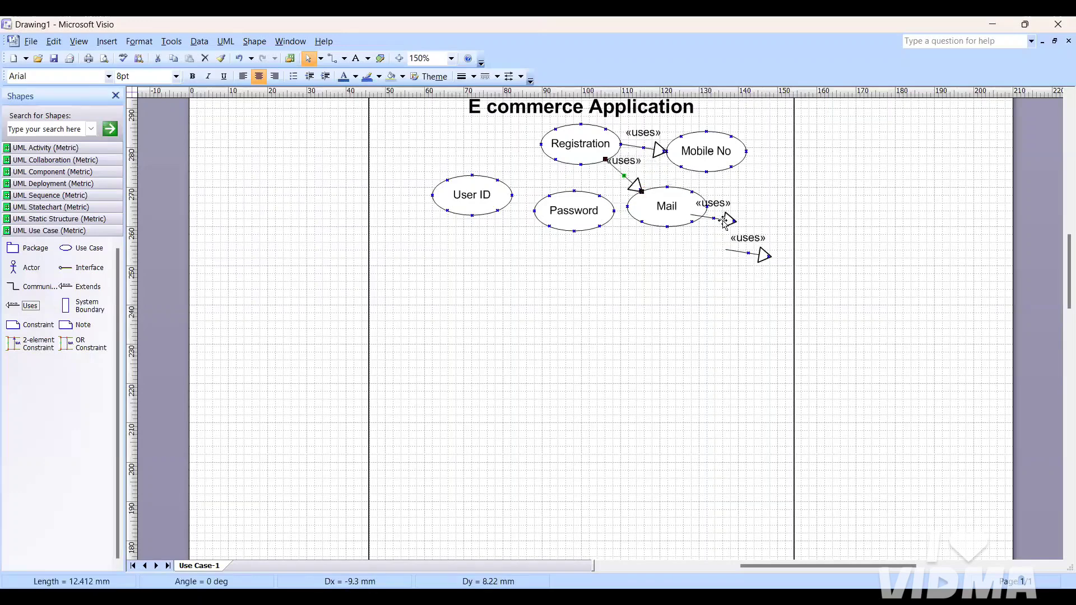
drag(726, 219, 576, 192)
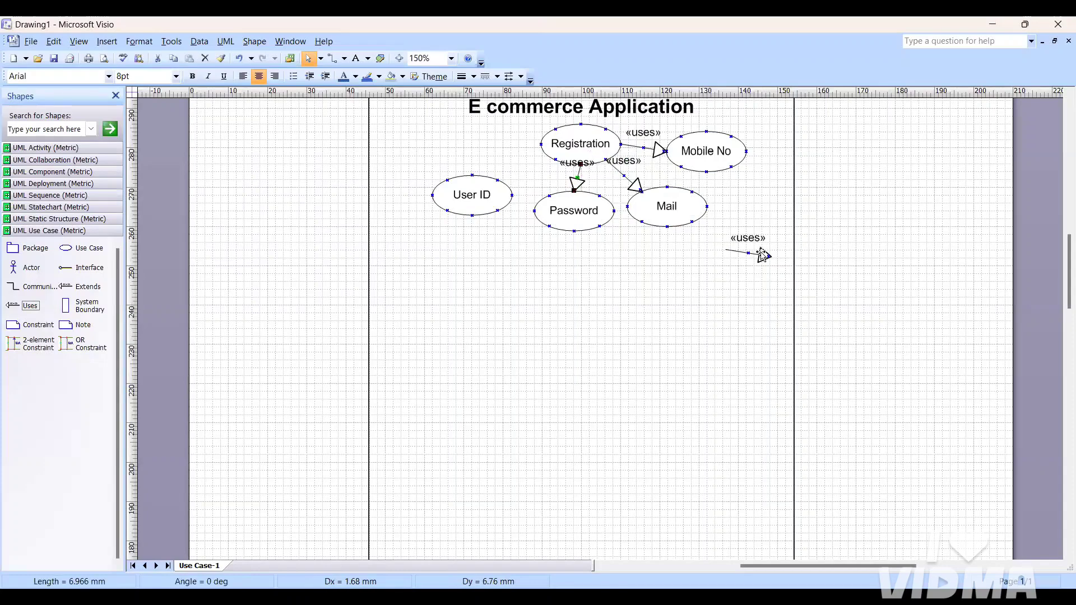
drag(762, 255, 494, 173)
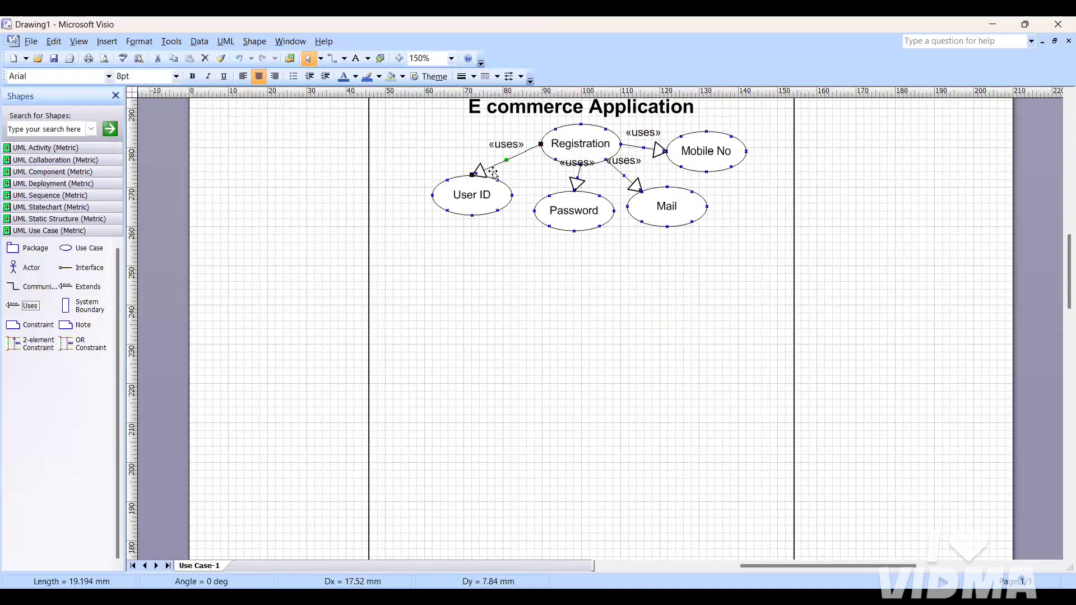
click(587, 321)
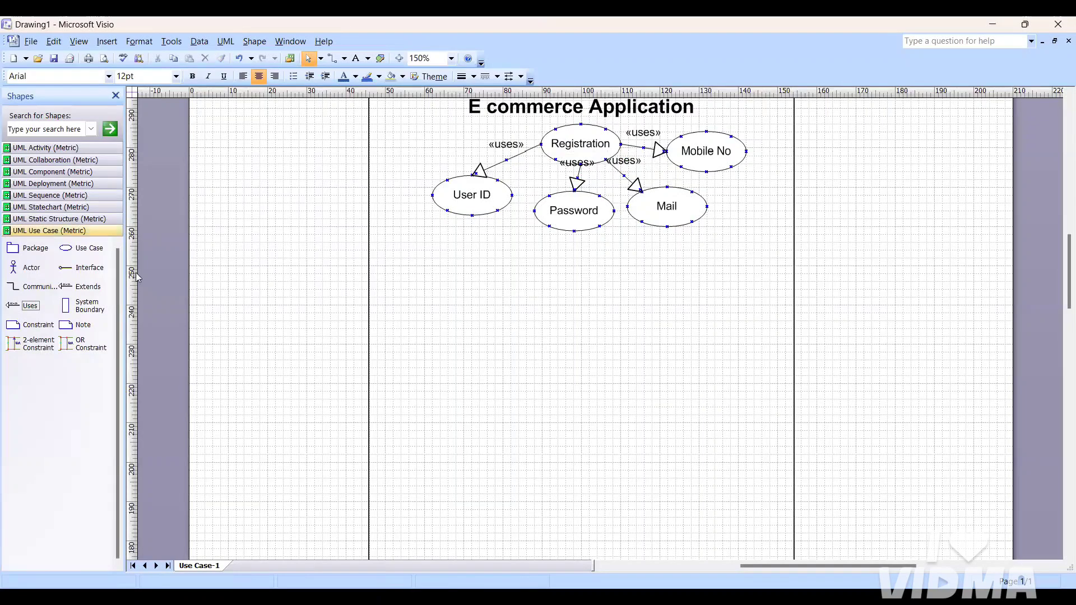
Add a use case below the Password use case and open its properties to edit the name.
drag(81, 248, 585, 270)
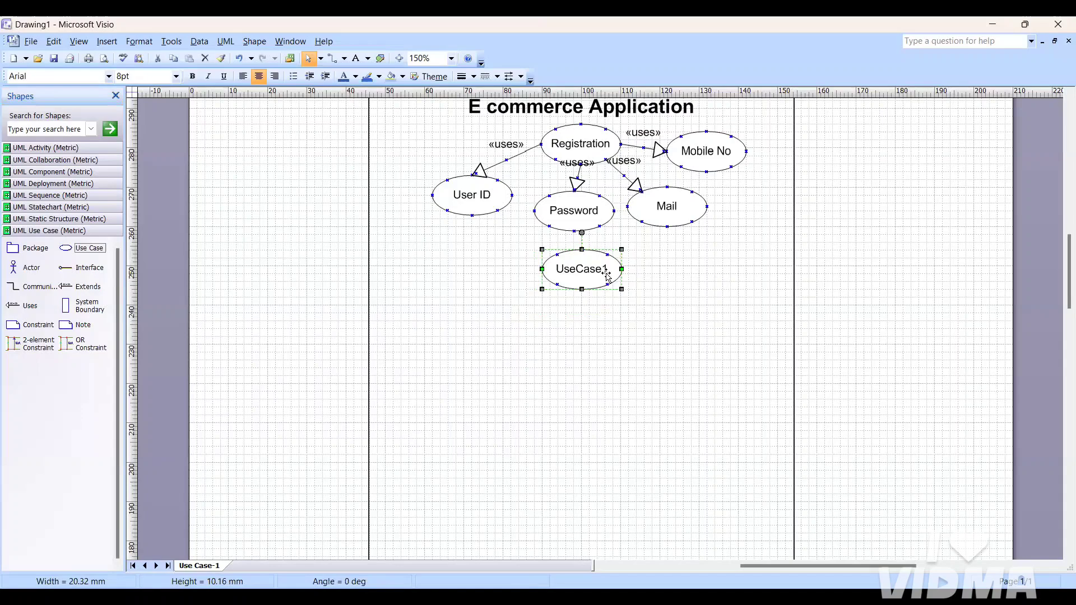
double_click(571, 267)
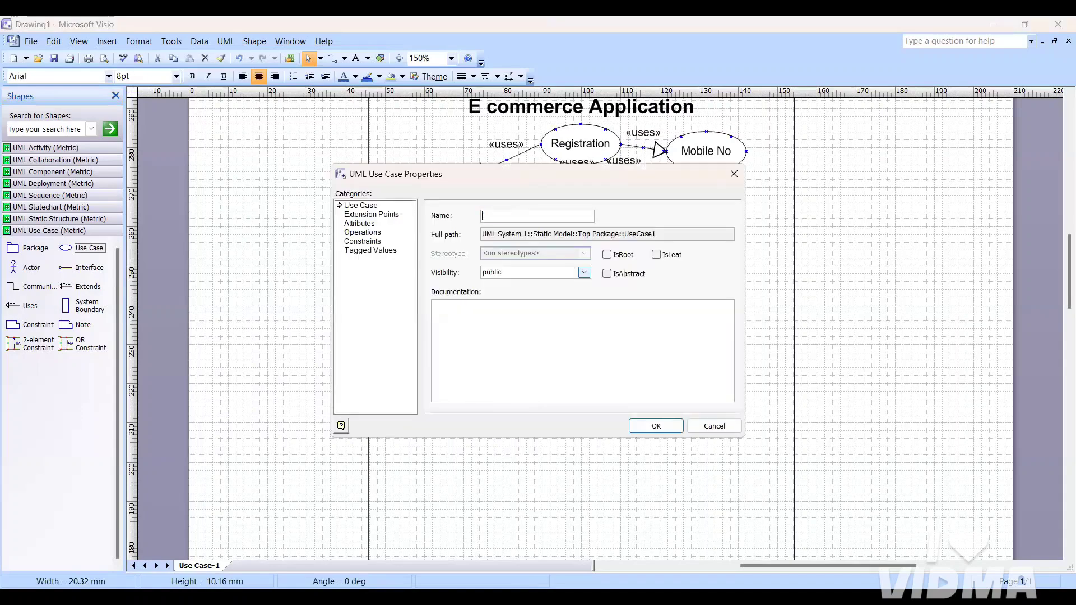
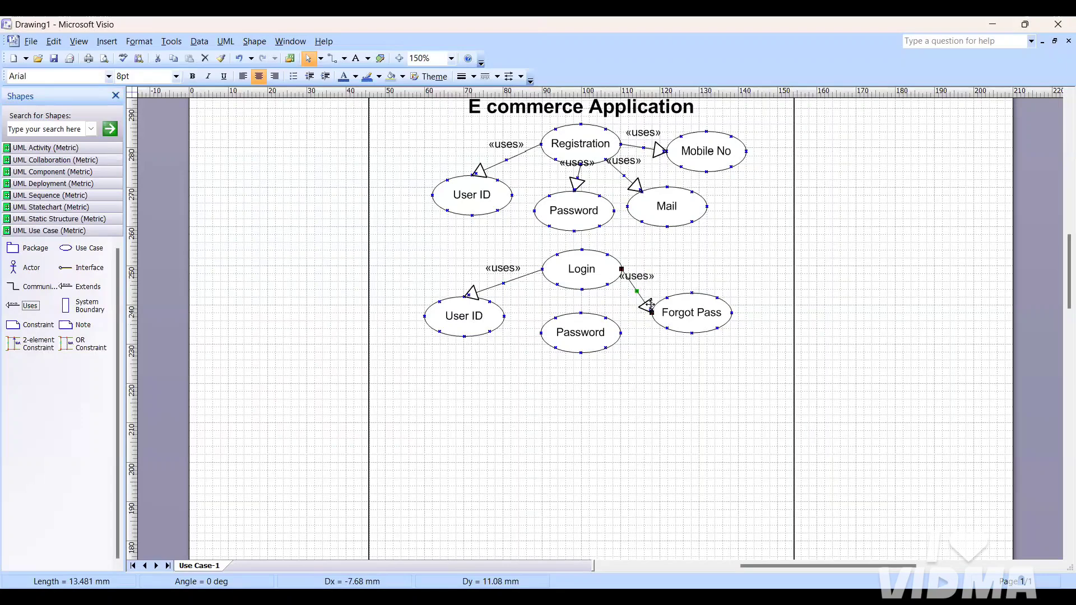
Attach the loose Uses connector from Login to the Password below it, and link Forgot Pass to Login with an Extends connector.
drag(652, 307, 581, 311)
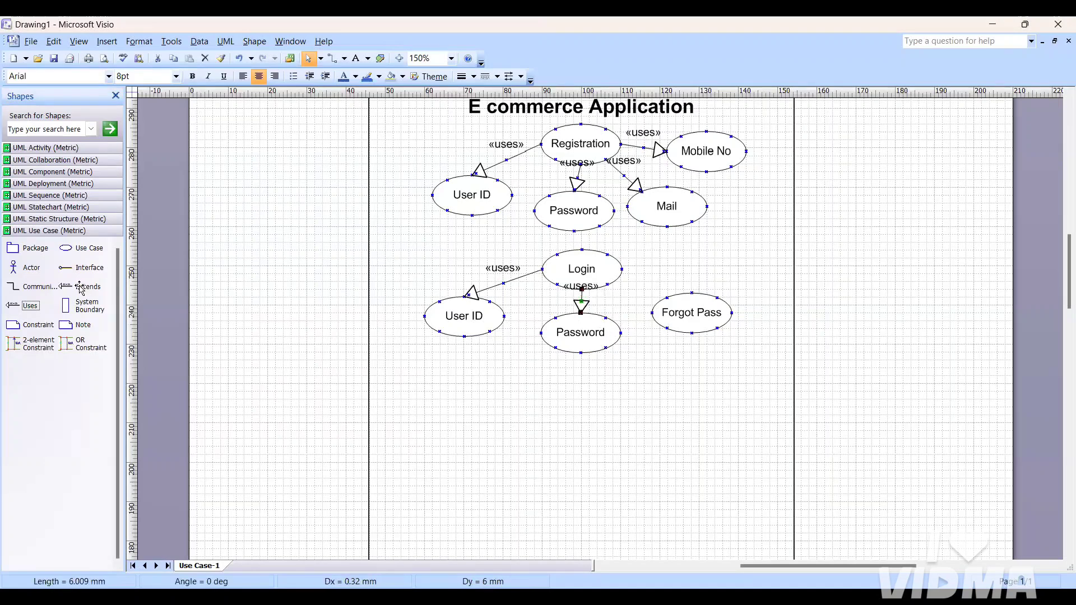
drag(74, 291, 621, 268)
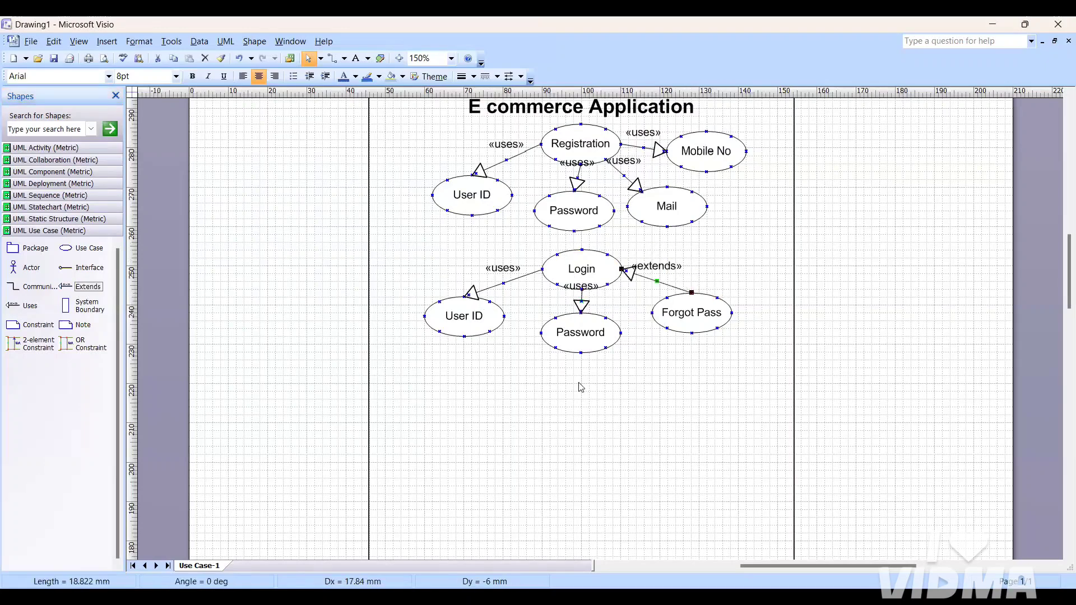
click(616, 409)
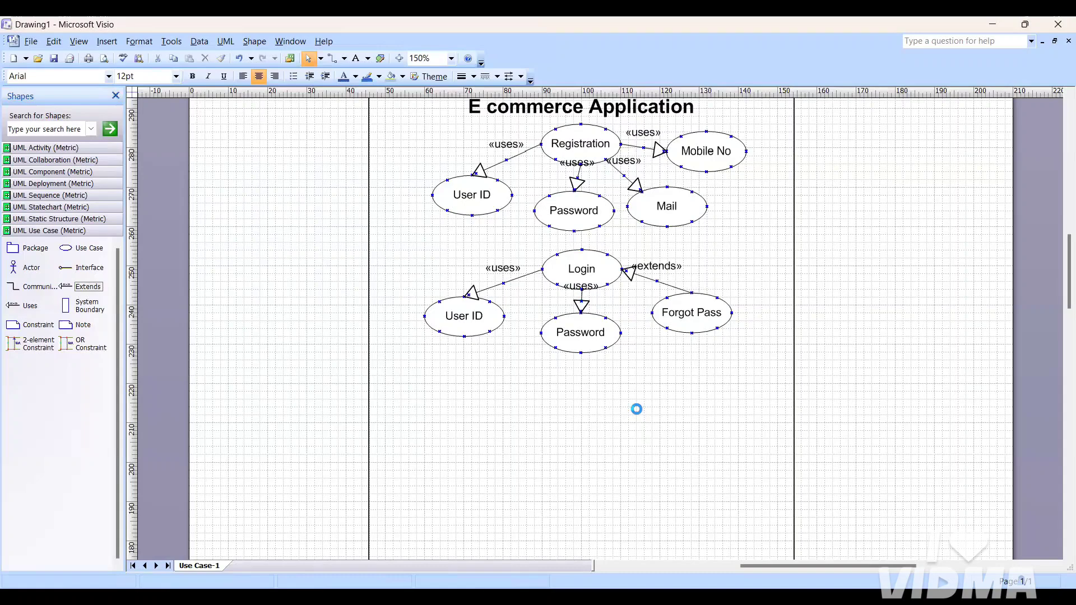
Add a use case below the Login group's Password and name it "Search Products".
scroll(240, 372, down, 3)
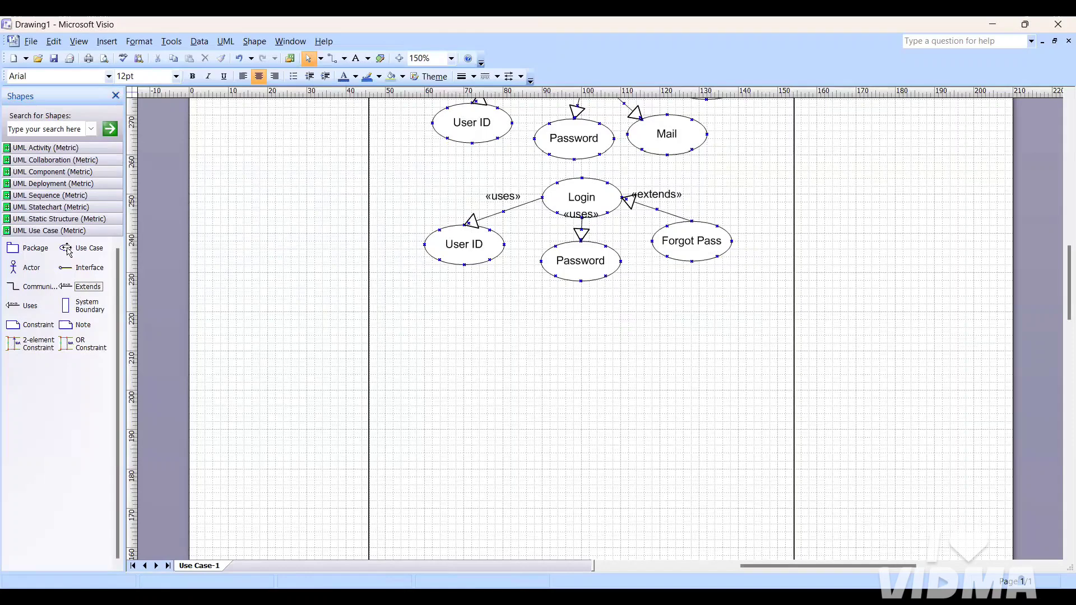
drag(67, 251, 585, 324)
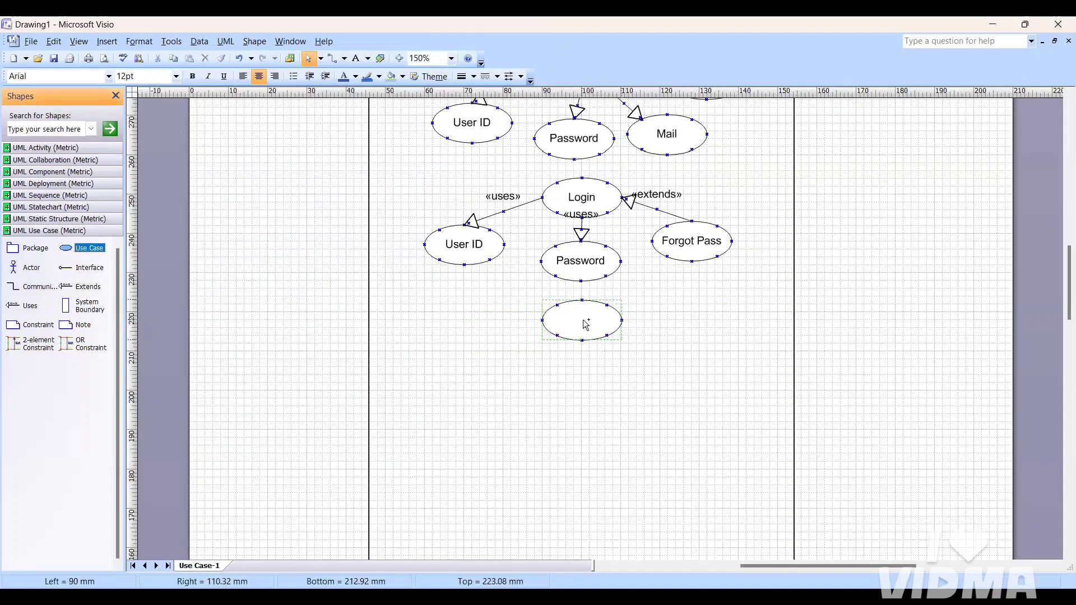
double_click(584, 319)
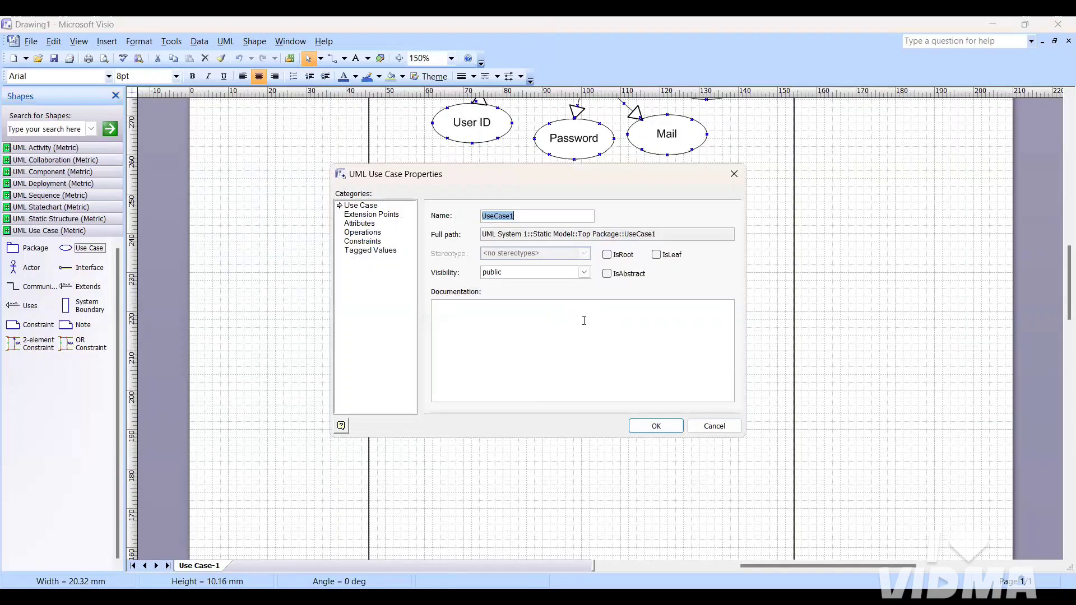
key(BackSpace)
key(Return)
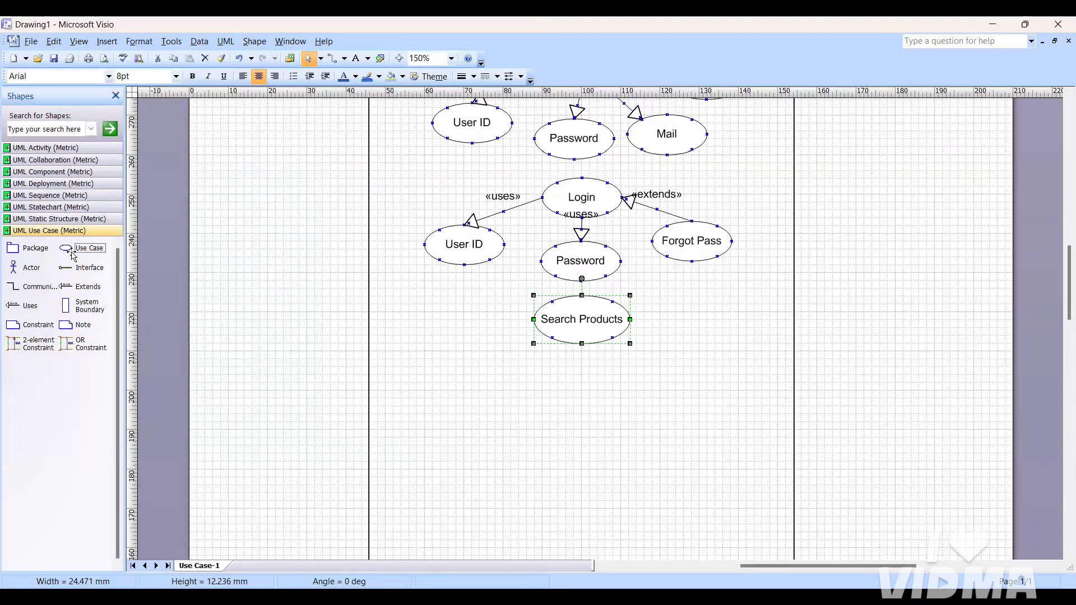
Add a use case below and to the left of Search Products.
drag(72, 254, 447, 369)
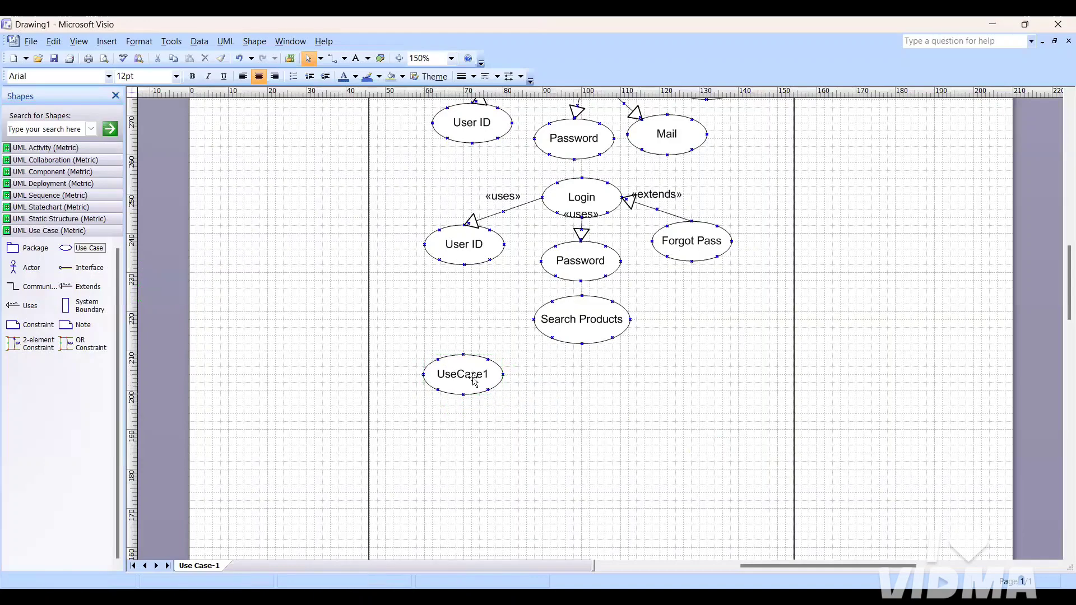
double_click(474, 380)
click(735, 174)
double_click(464, 375)
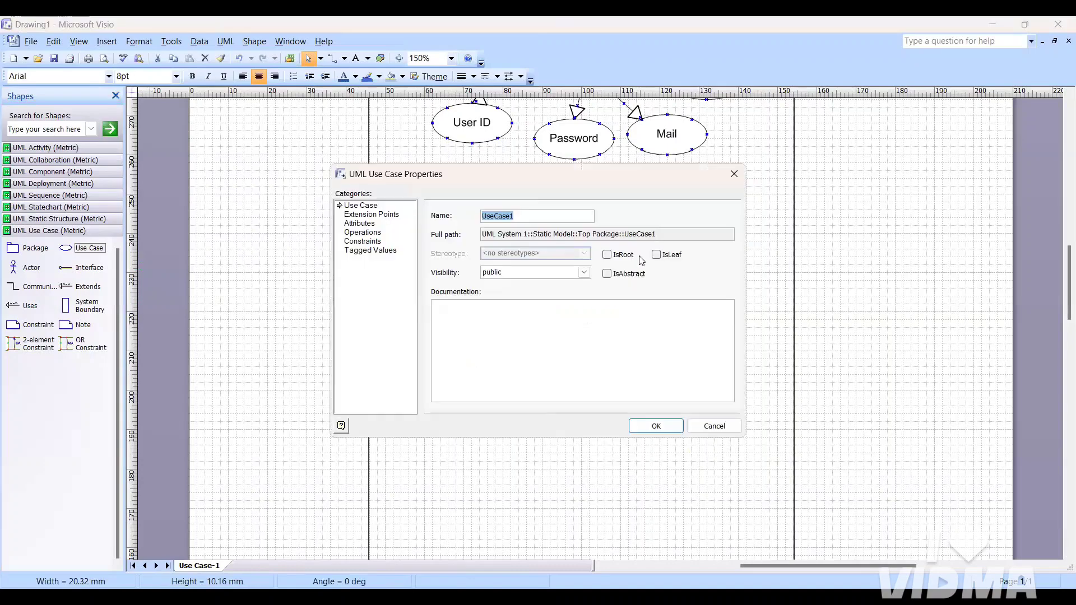
click(734, 175)
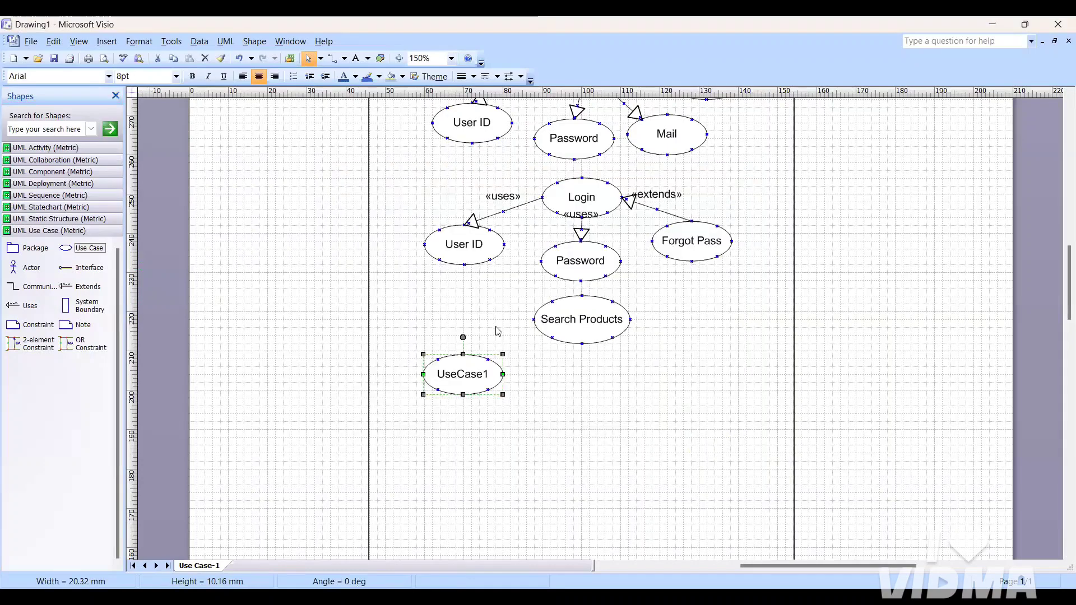
key(Escape)
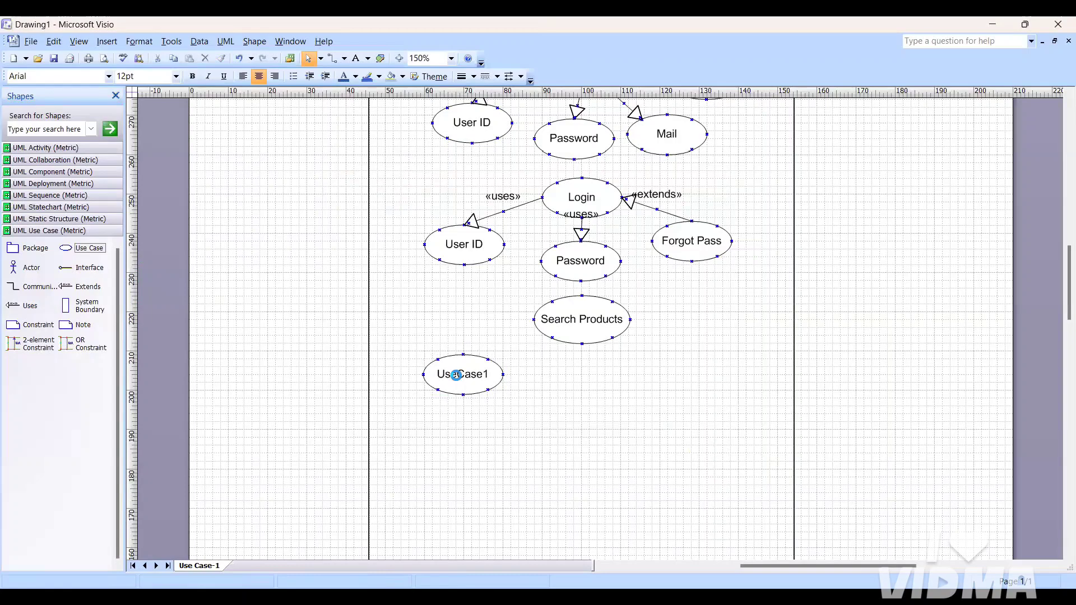
Duplicate the new use case twice and arrange UseCase1, UseCase2 and UseCase3 from left to right in an arc below Search Products.
double_click(458, 379)
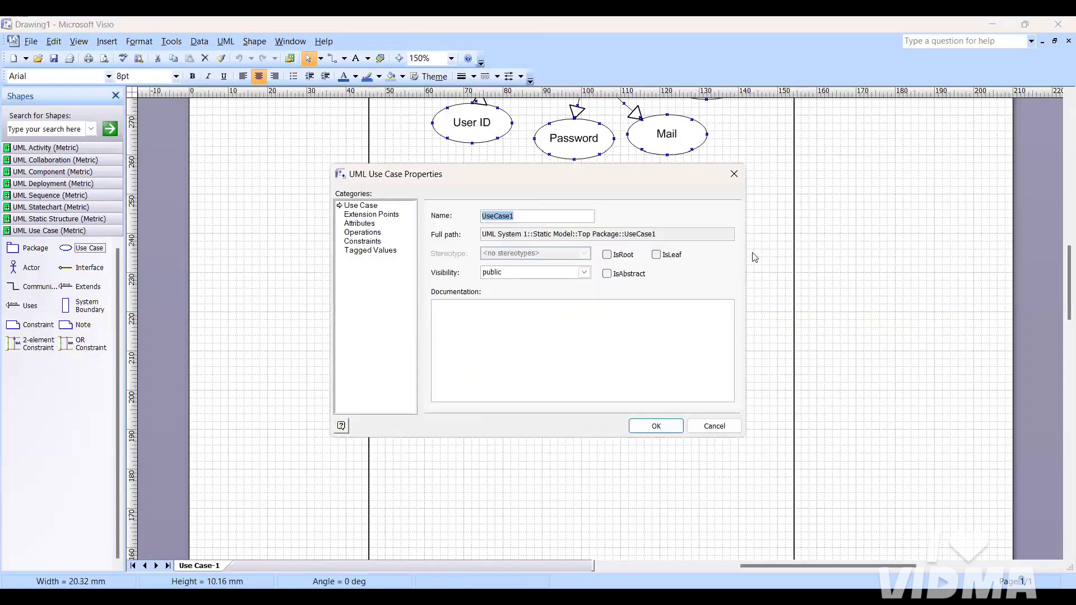
click(734, 178)
key(ctrl+d)
key(ctrl+d)
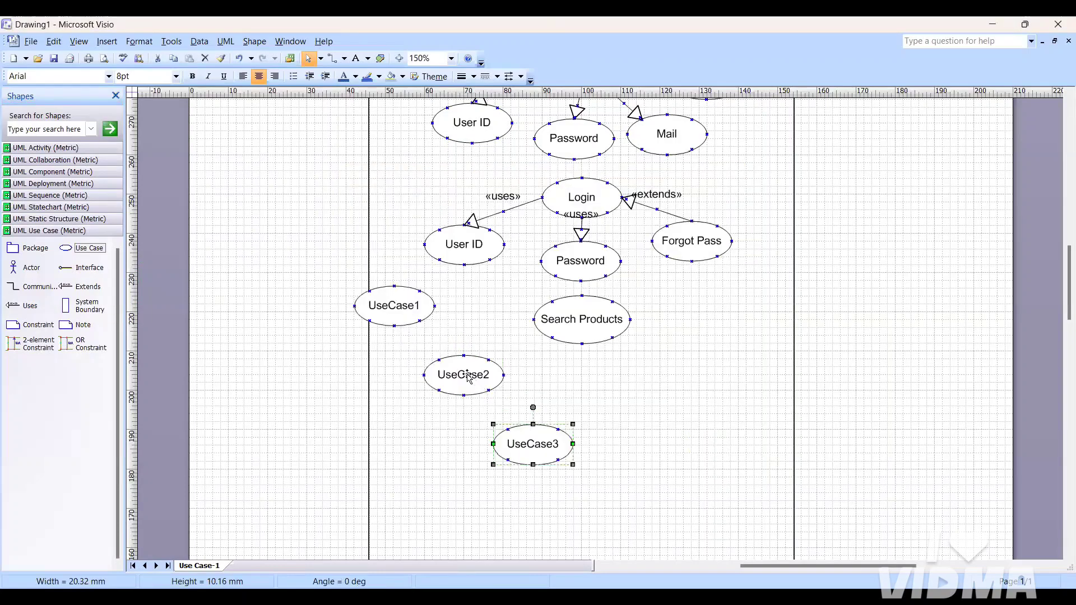
drag(470, 379, 587, 386)
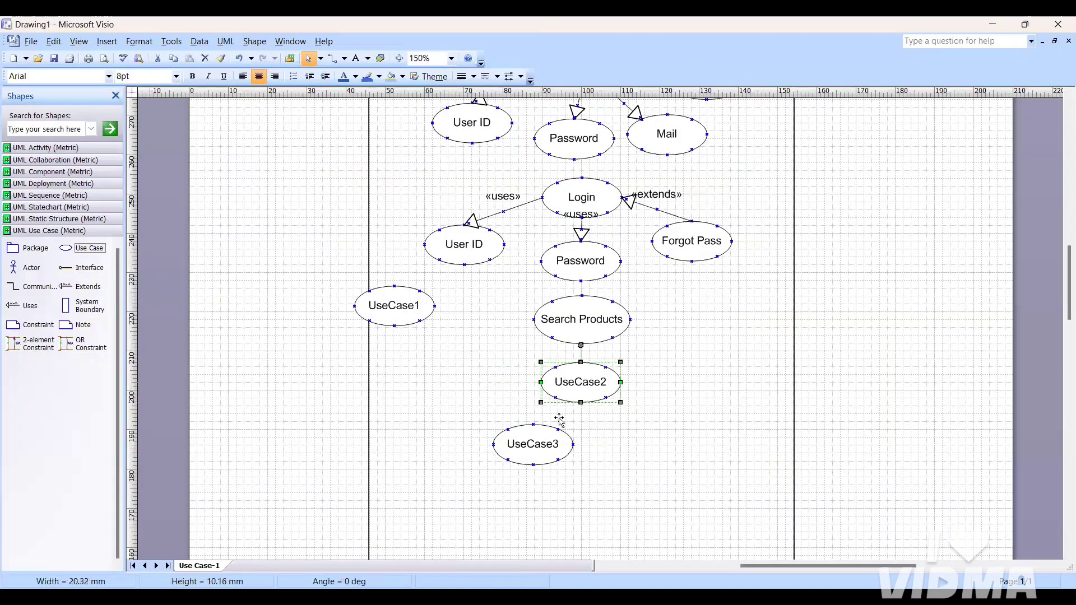
drag(529, 452, 686, 370)
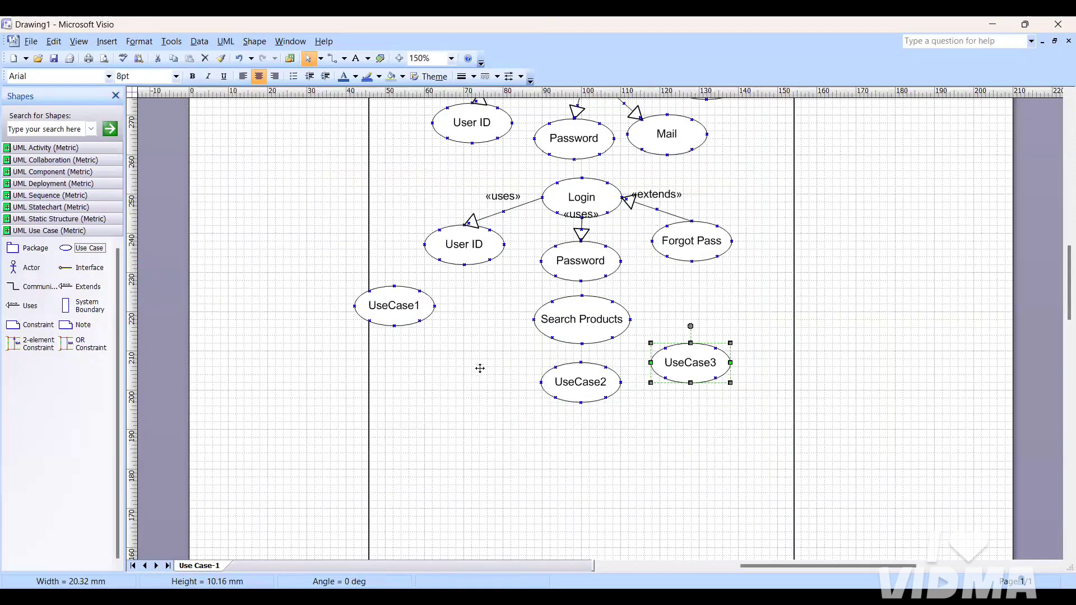
drag(374, 310, 442, 367)
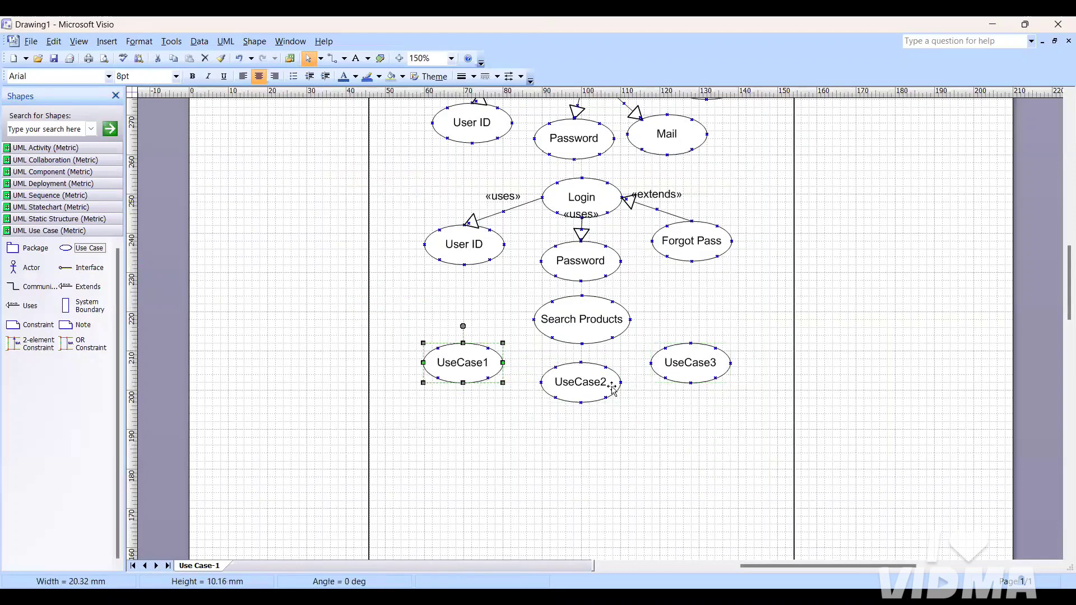
Move UseCase2 slightly lower below Search Products and rename UseCase1 as "Brand Name".
drag(578, 379, 581, 389)
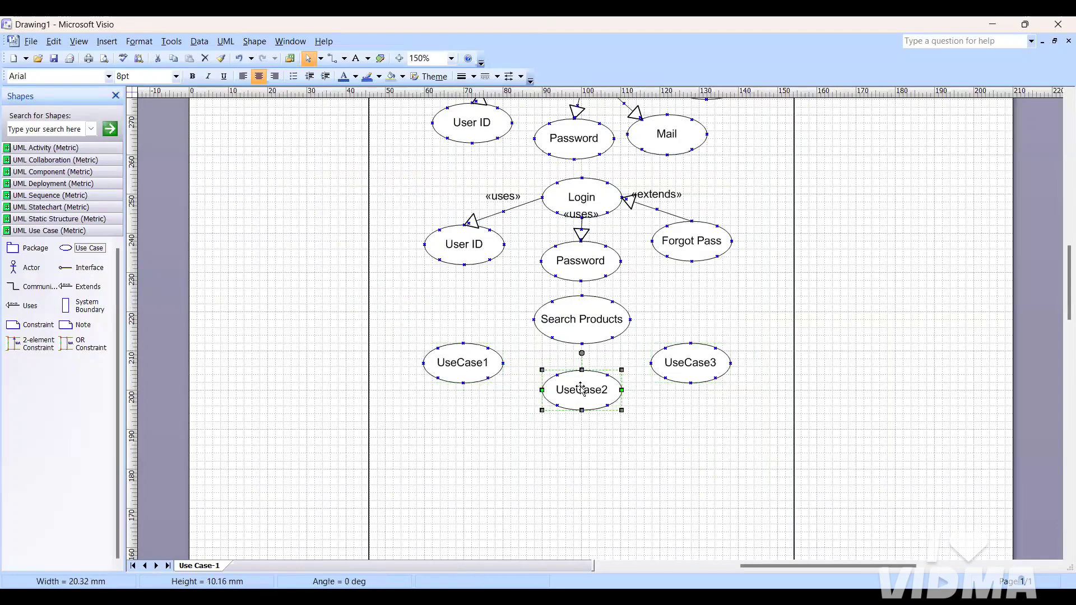
click(461, 359)
key(BackSpace)
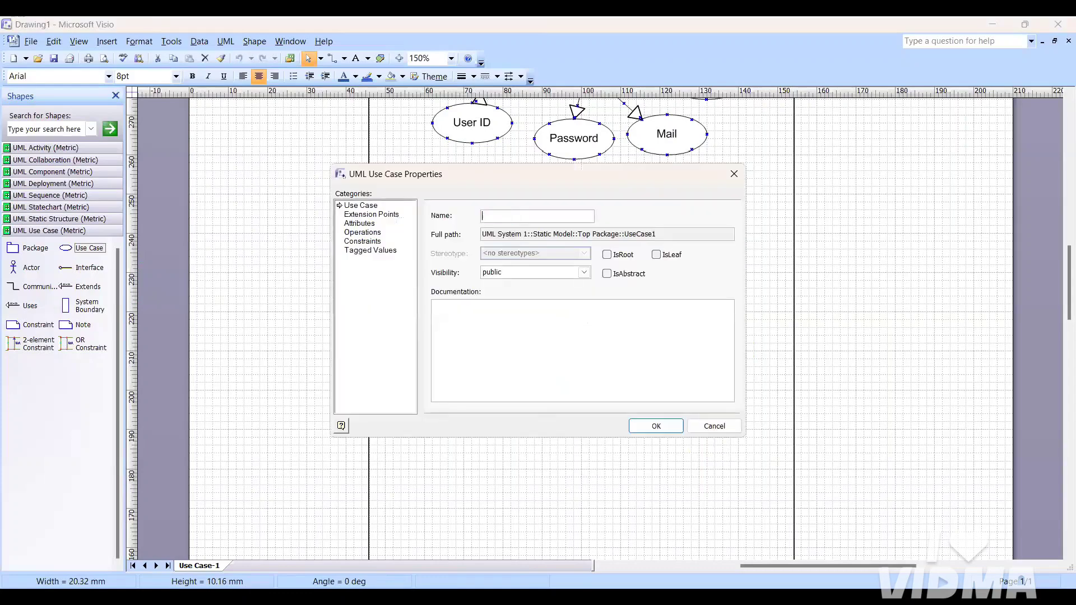
text(Brand Na)
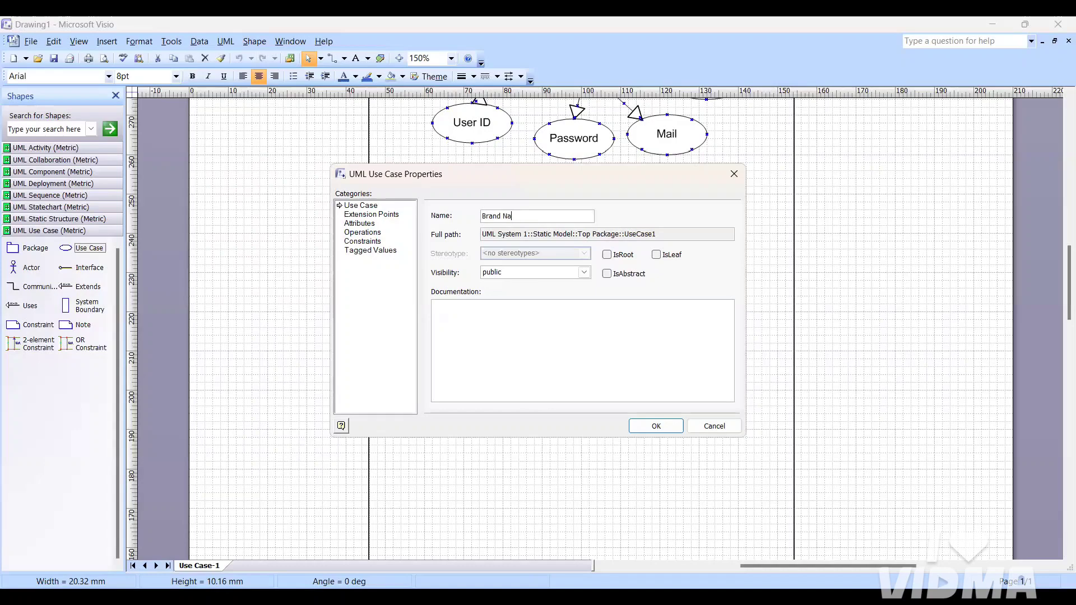
text(me)
key(Return)
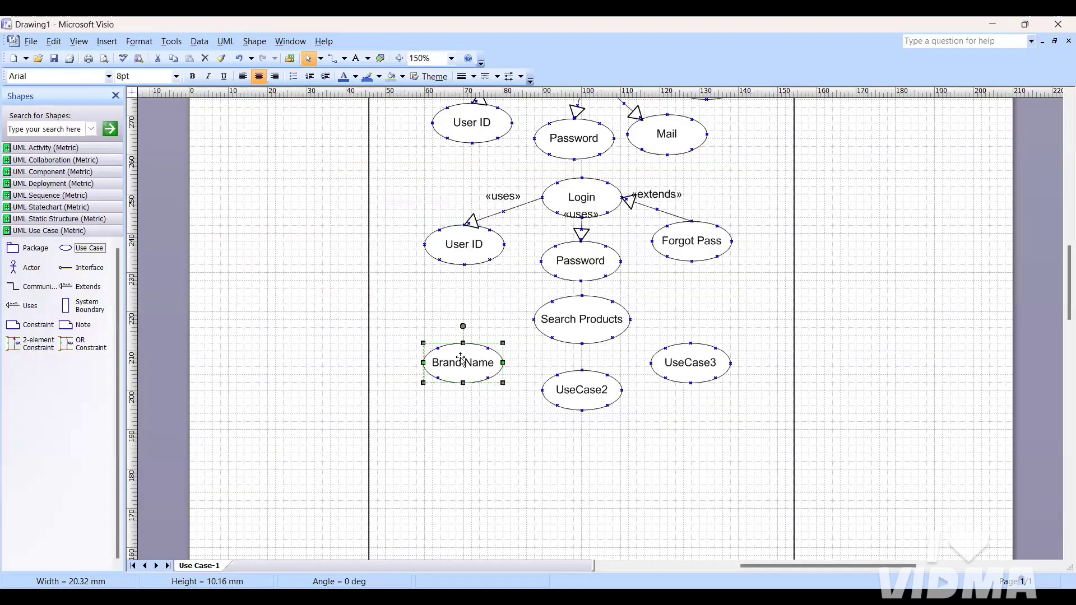
Rename UseCase2 as "Product Name" and UseCase3 as "Price".
double_click(576, 386)
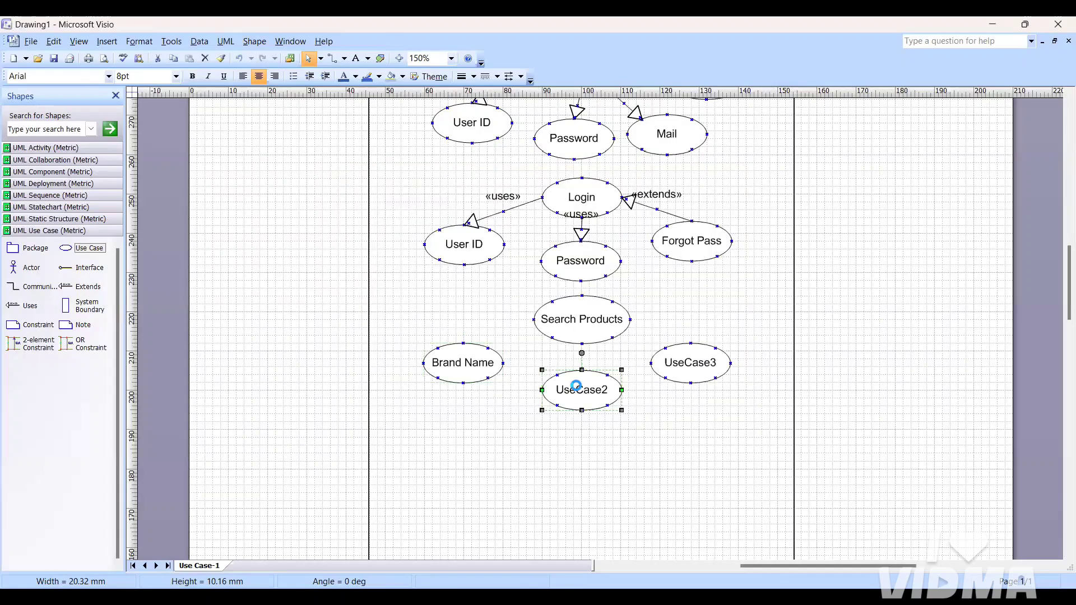
key(BackSpace)
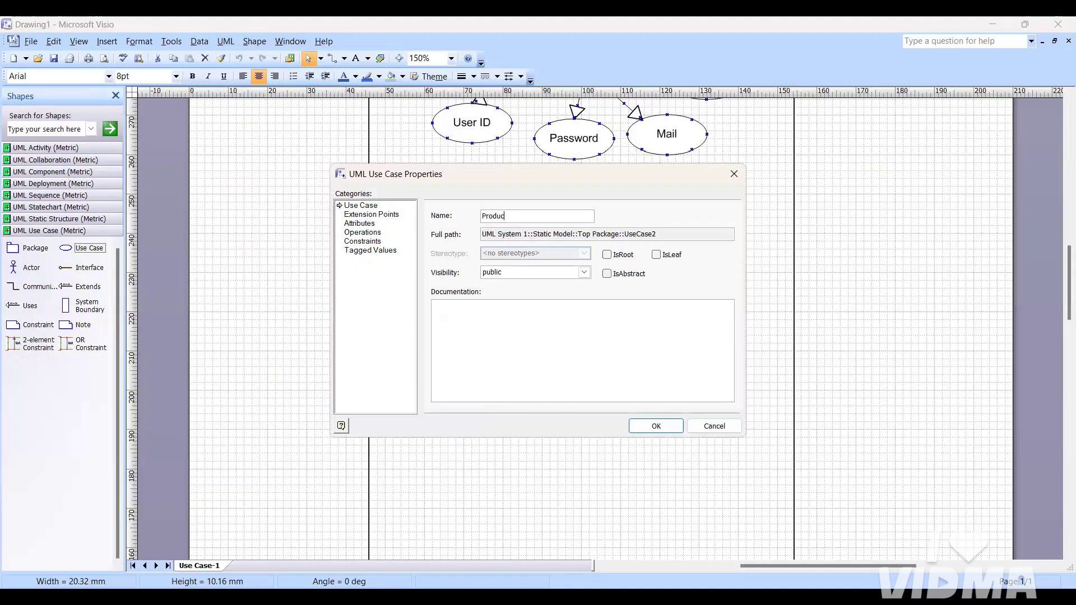
text(Product ANme)
key(Return)
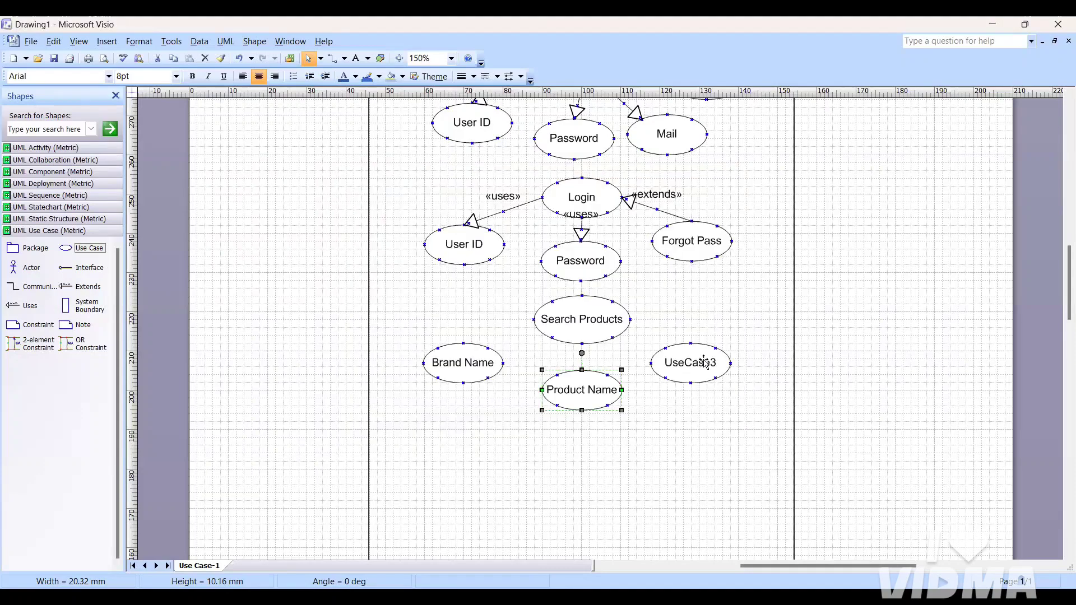
click(705, 364)
double_click(705, 363)
key(BackSpace)
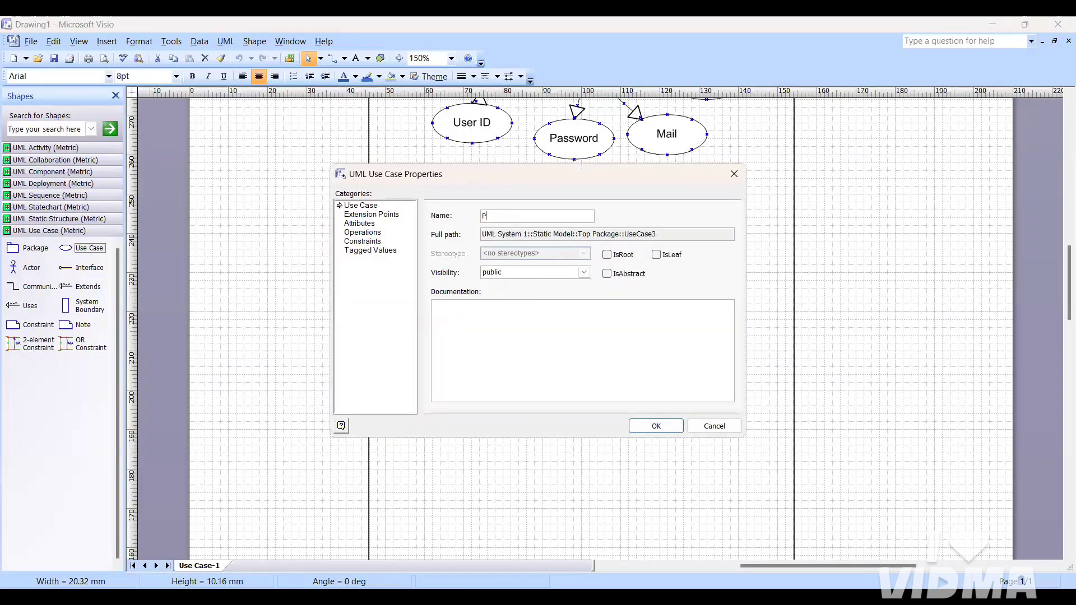
text(Price)
key(Return)
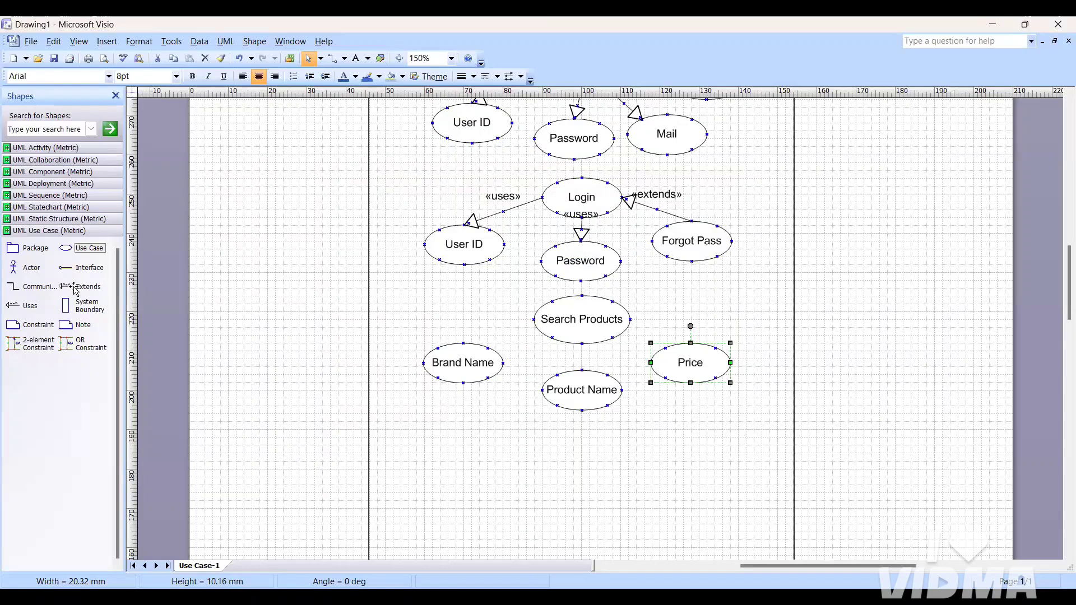
Link Brand Name to Search Products with an Extends connector whose arrowhead points at Search Products.
drag(75, 290, 427, 428)
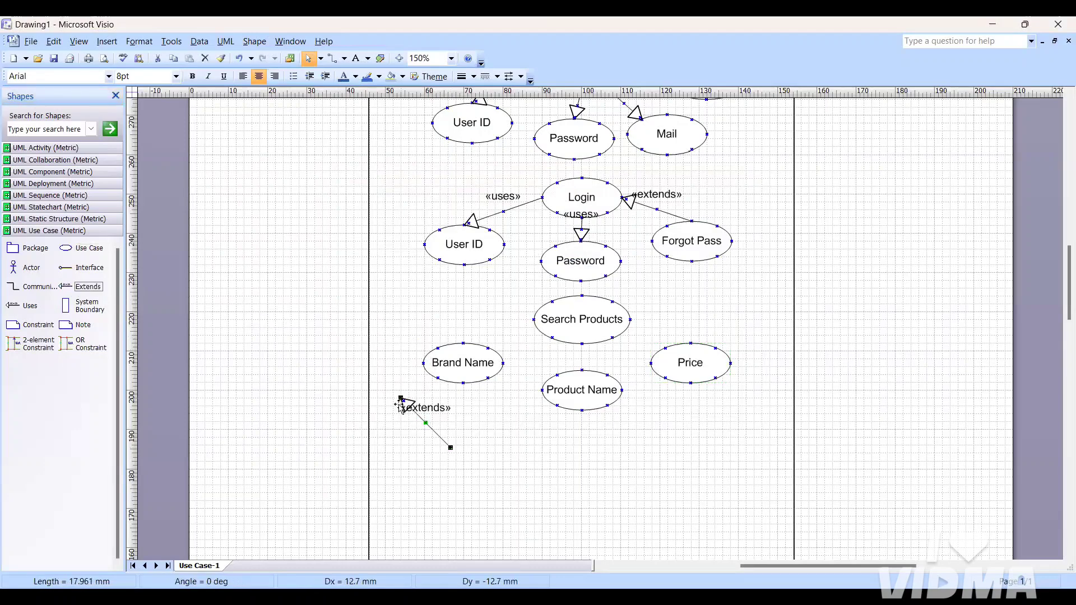
drag(445, 413, 500, 428)
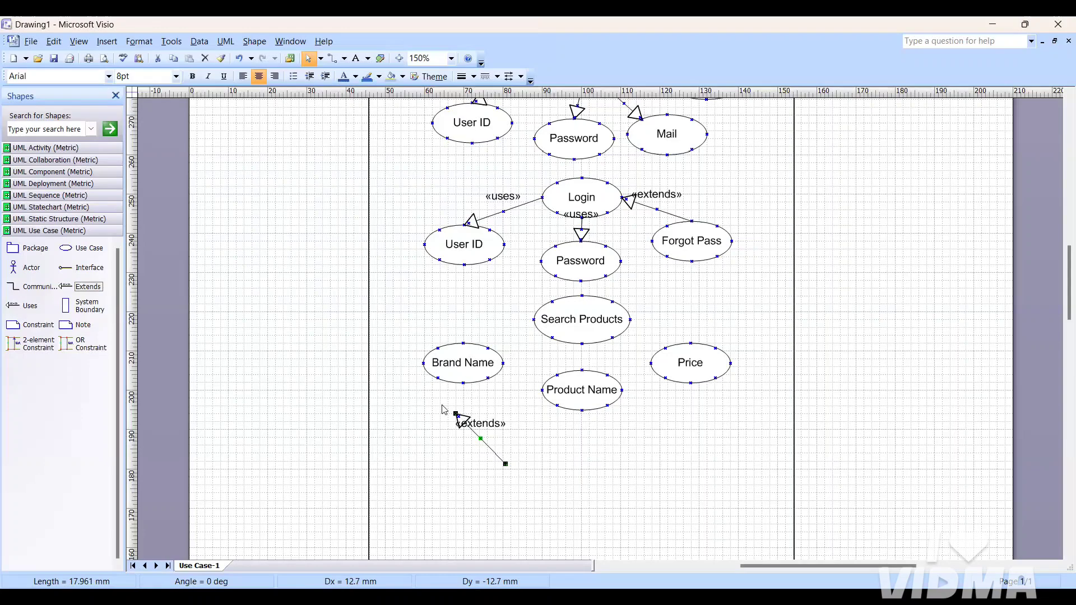
drag(461, 416, 488, 348)
Duplicate the Extends connector twice and use the copies to link Price and Product Name to Search Products.
key(ctrl+d)
key(ctrl+d)
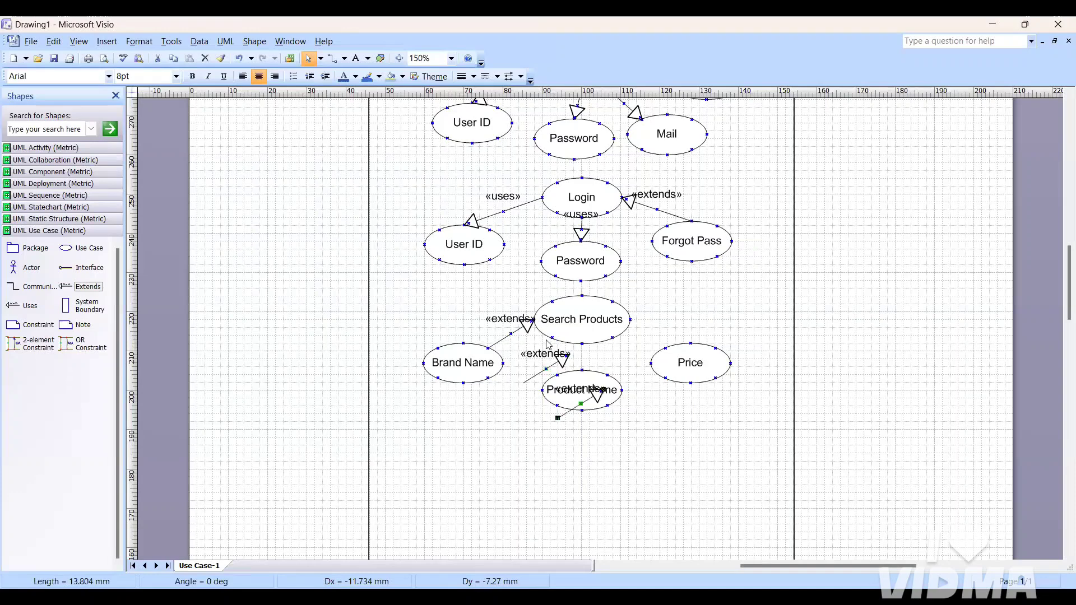
drag(605, 393, 727, 329)
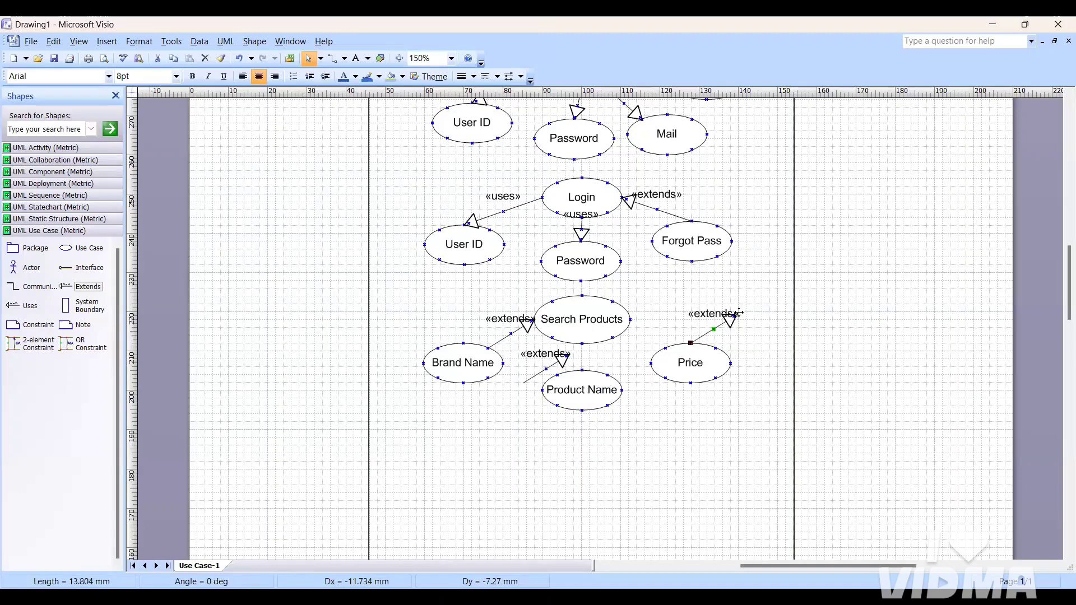
drag(737, 314, 630, 319)
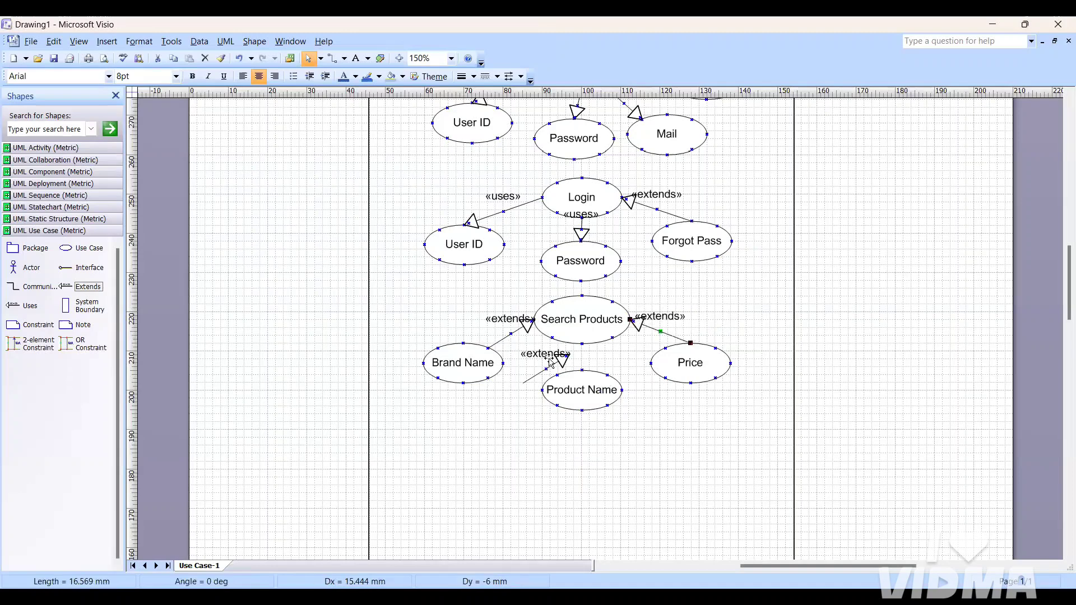
mouse_move(563, 364)
mouse_down()
mouse_move(576, 352)
mouse_move(601, 366)
mouse_move(582, 370)
mouse_up()
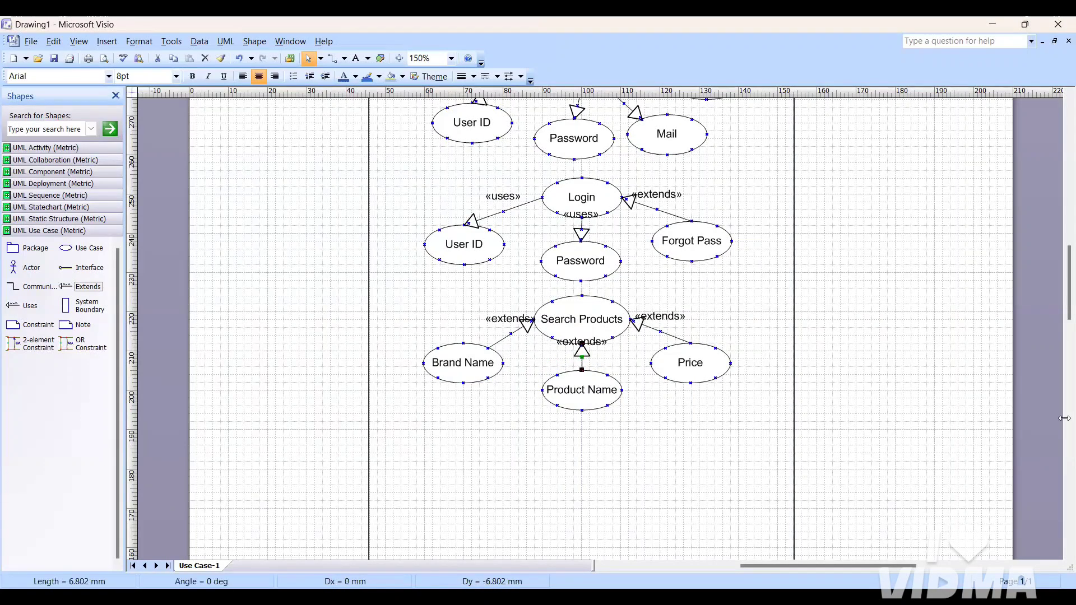
Add a use case below Product Name and name it "Add PRoduct".
scroll(502, 435, down, 2)
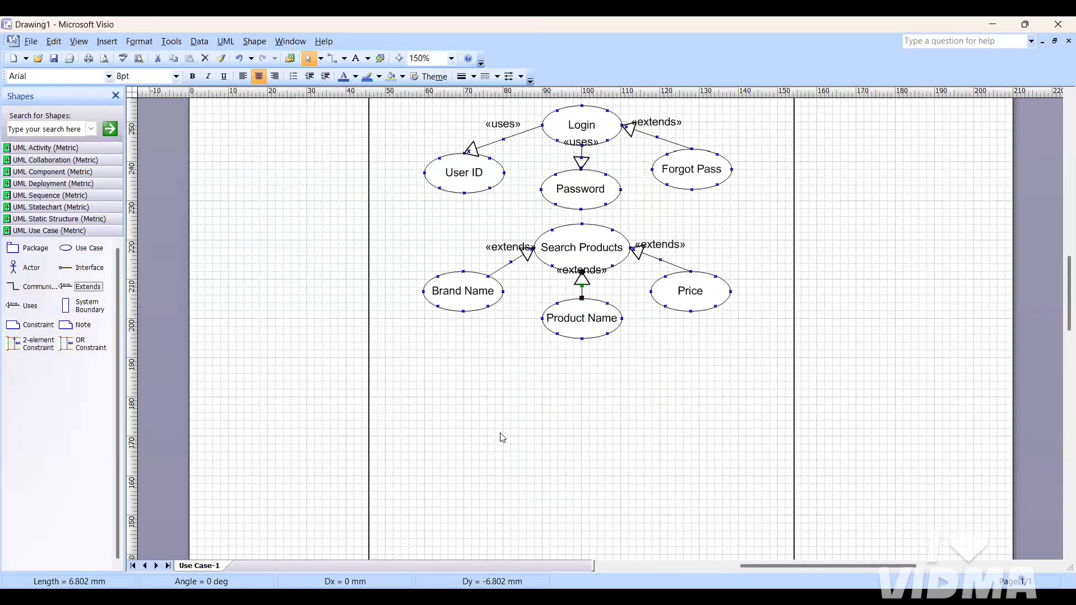
scroll(503, 435, down, 1)
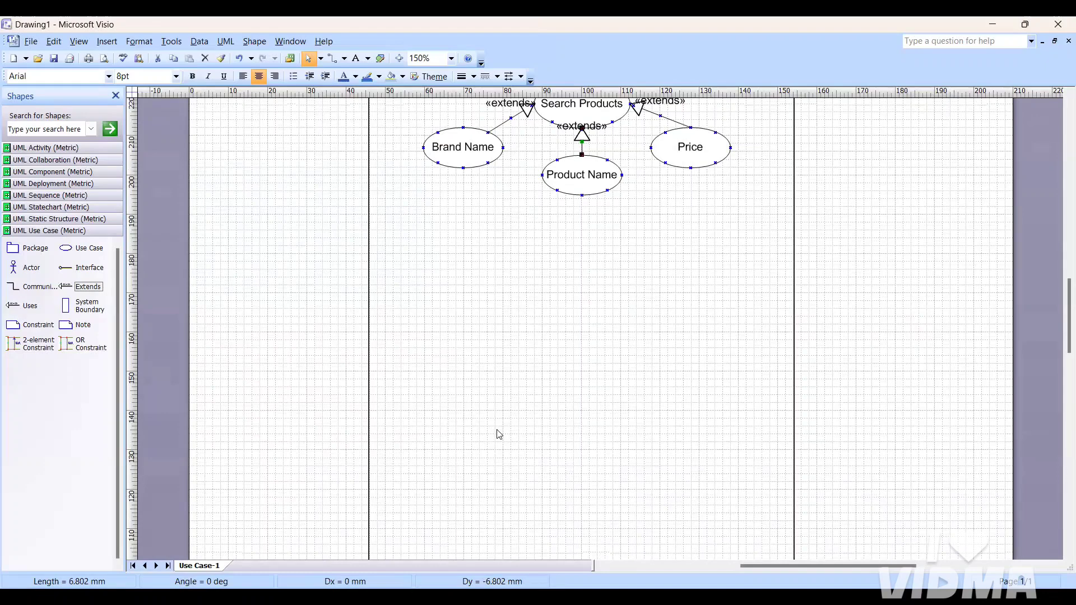
click(499, 434)
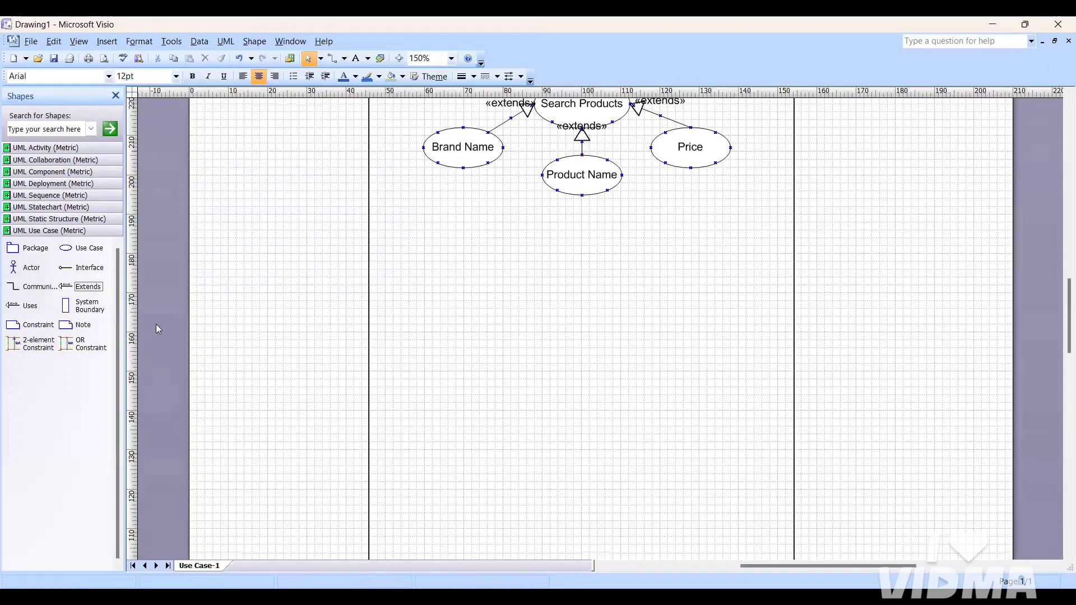
drag(63, 253, 584, 247)
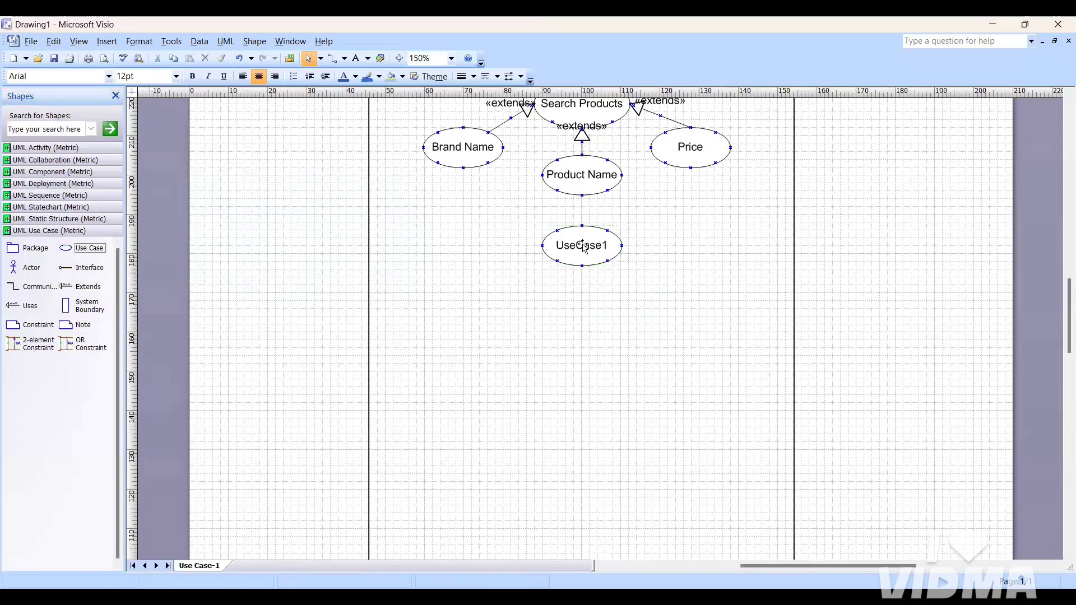
double_click(584, 247)
text(Add PRoduct)
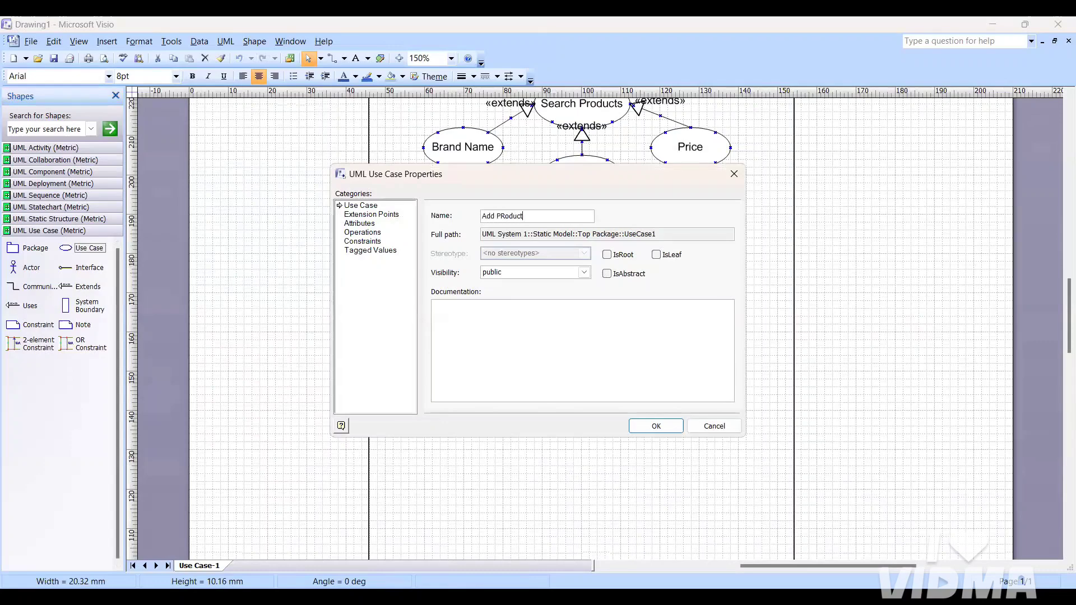
key(Return)
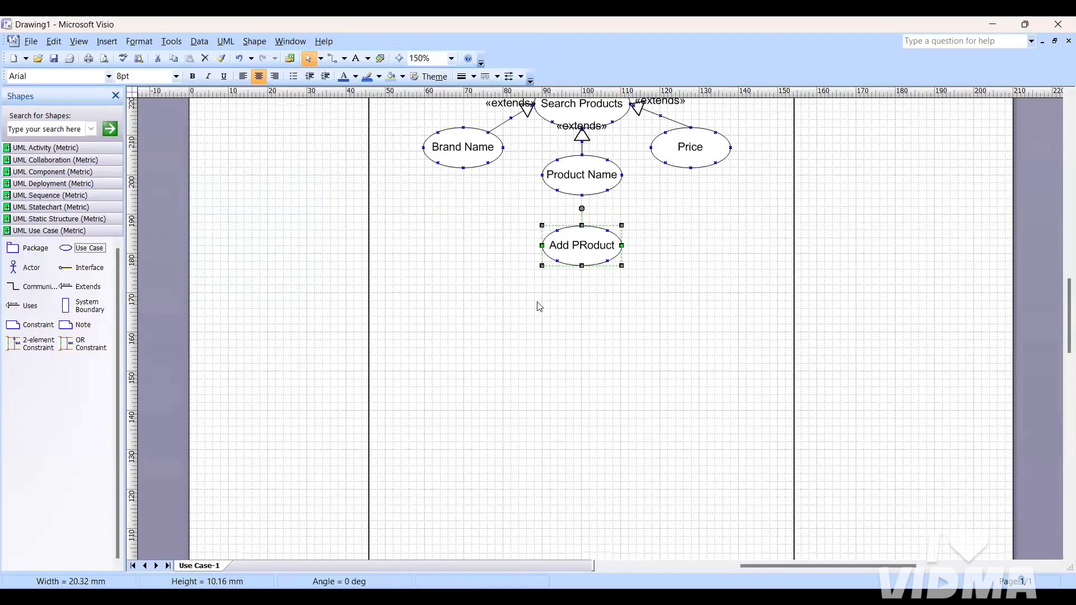
click(539, 305)
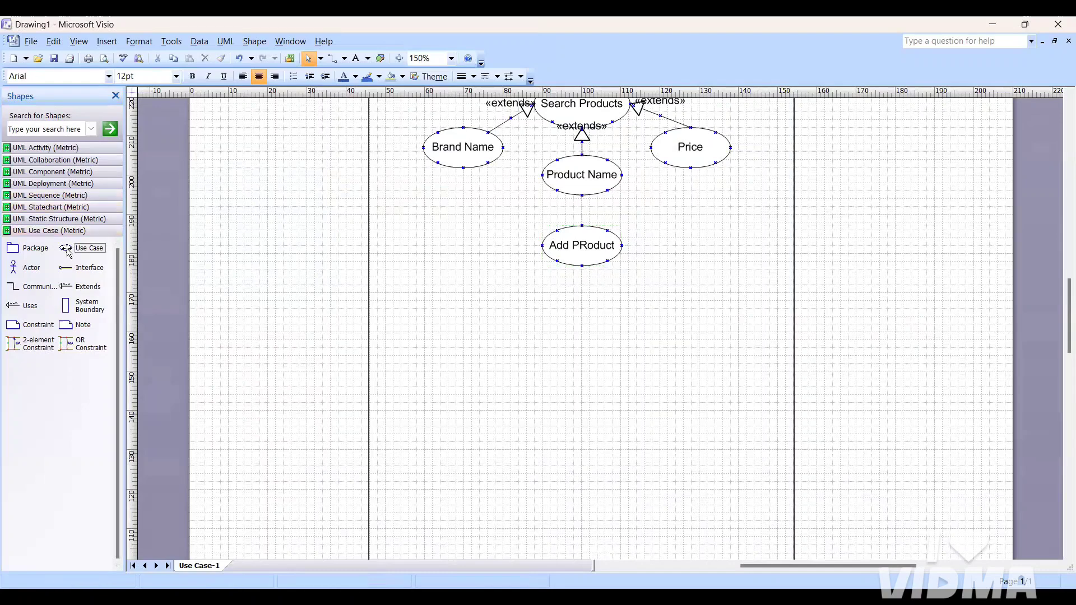
Add a use case below Add PRoduct, duplicate it twice, and place UseCase2 and UseCase3 side by side beneath Add PRoduct.
drag(65, 251, 496, 312)
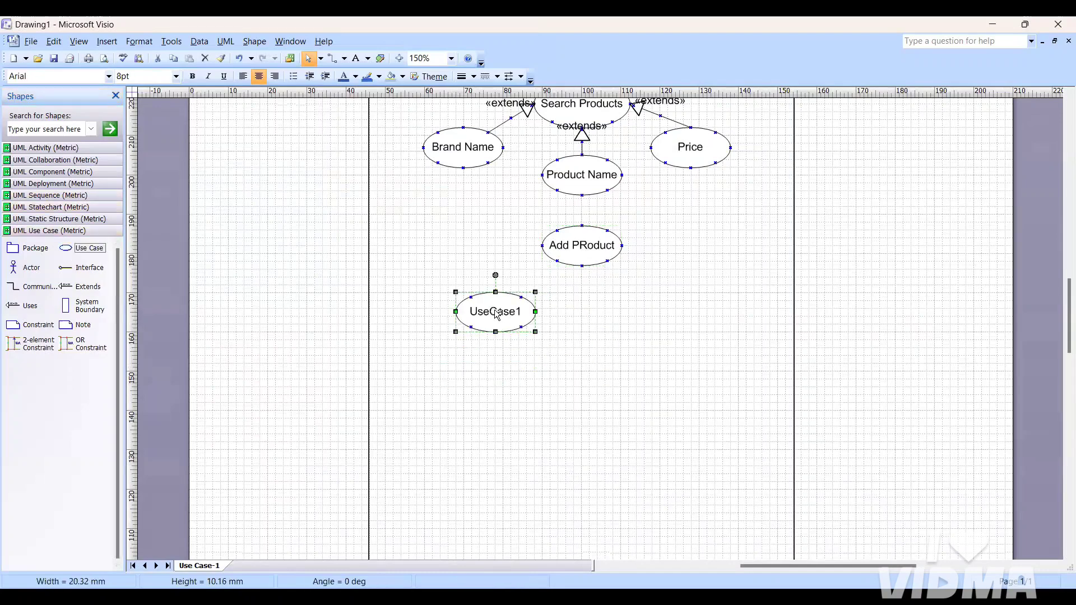
key(ctrl+d)
key(ctrl+d)
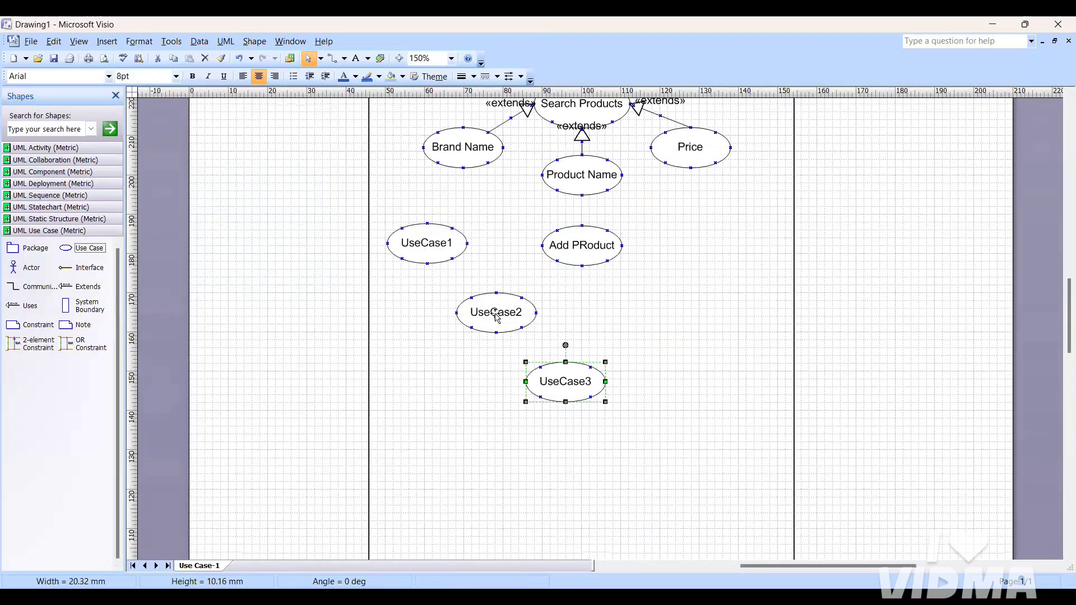
mouse_move(496, 316)
mouse_down()
mouse_move(650, 312)
mouse_move(481, 306)
mouse_up()
drag(569, 375, 655, 301)
Delete the surplus UseCase1 to the left of Add PRoduct.
click(338, 236)
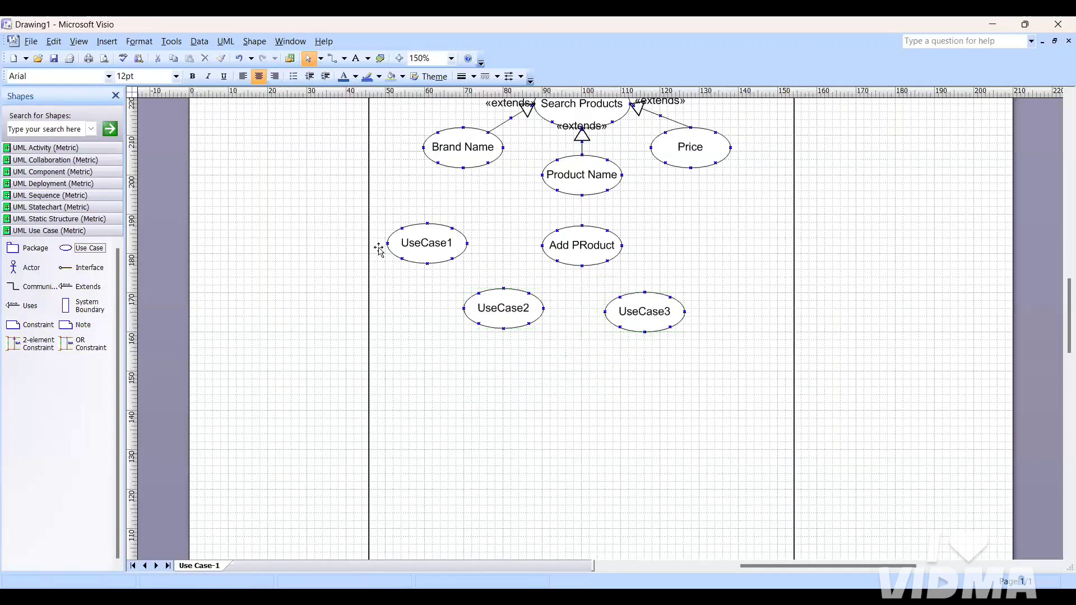
click(429, 252)
key(Delete)
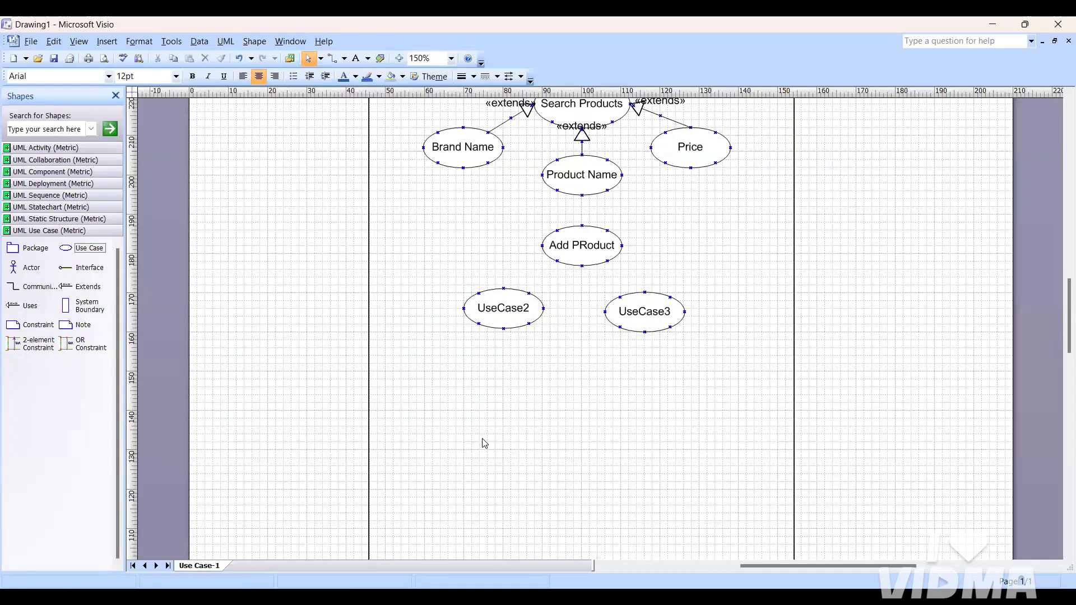
scroll(579, 379, up, 5)
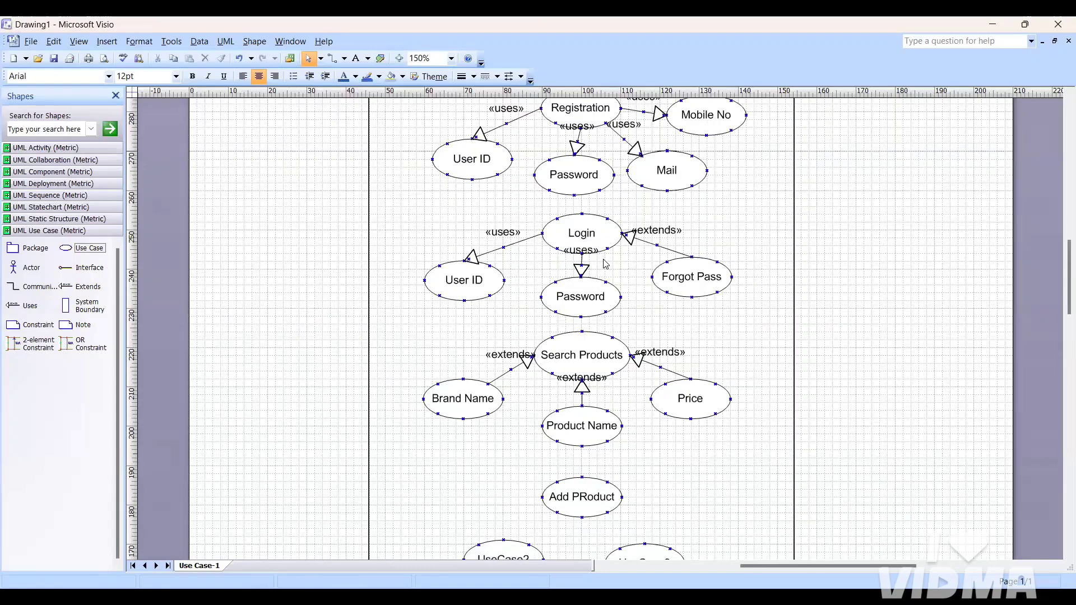
scroll(605, 264, down, 1)
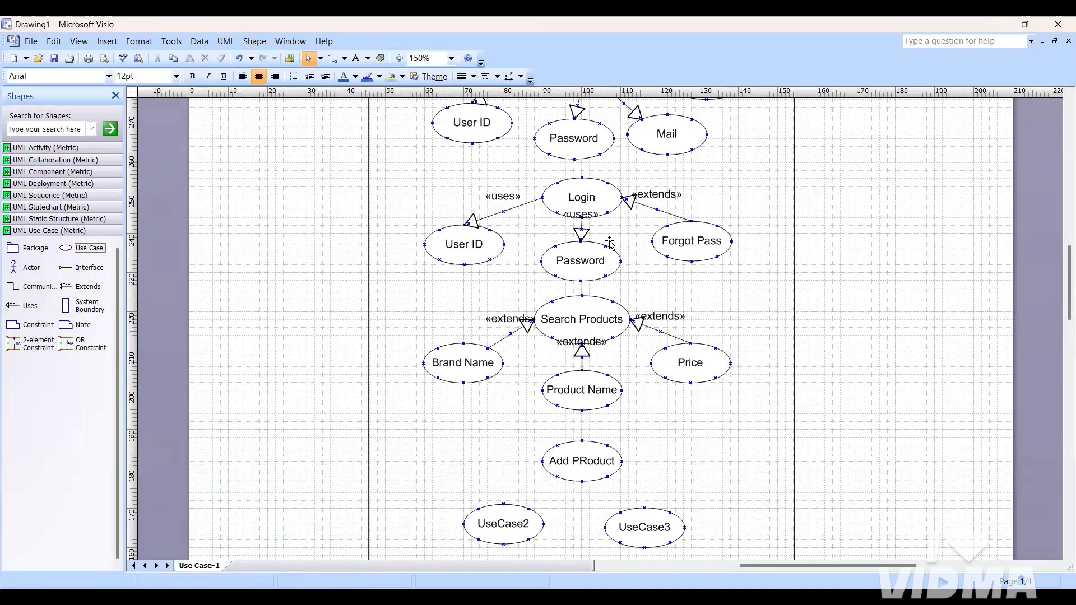
scroll(580, 360, down, 1)
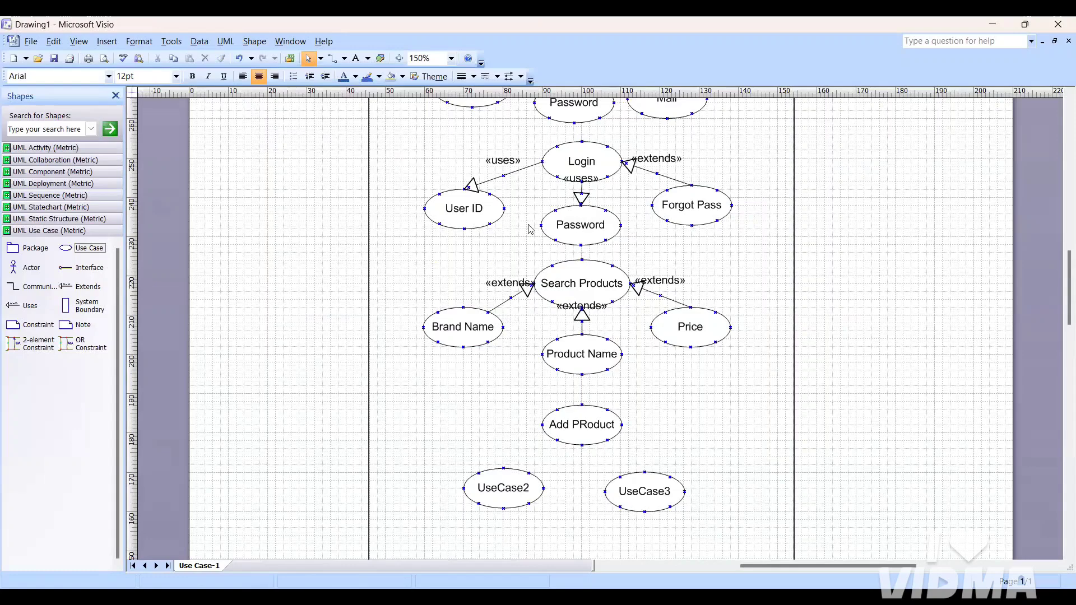
scroll(553, 284, down, 5)
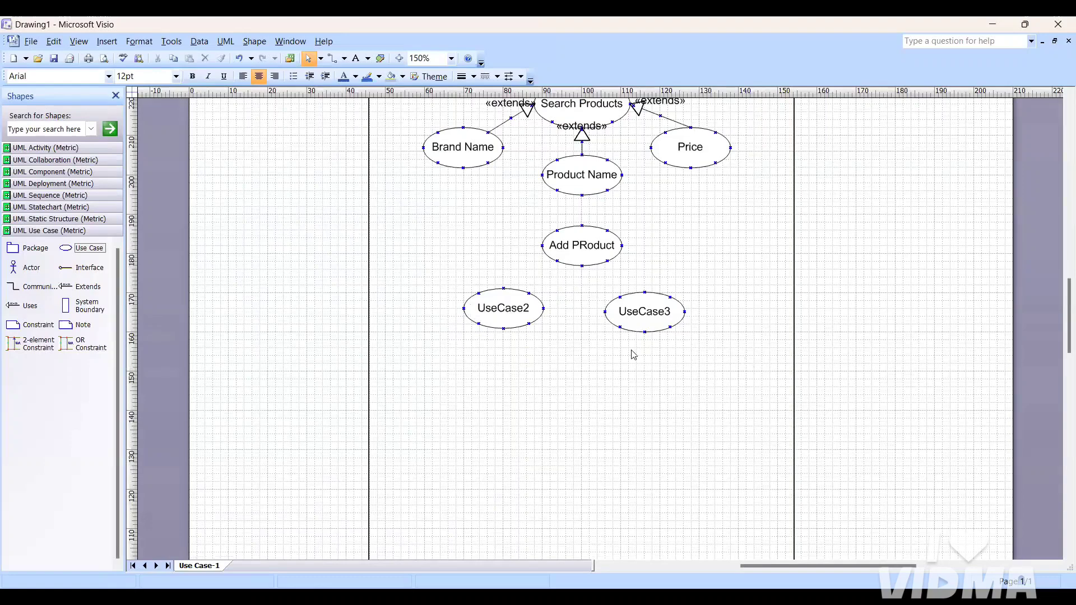
Rename UseCase2 as "Groceries" and UseCase3 as "Gadgets" below Add PRoduct.
double_click(514, 311)
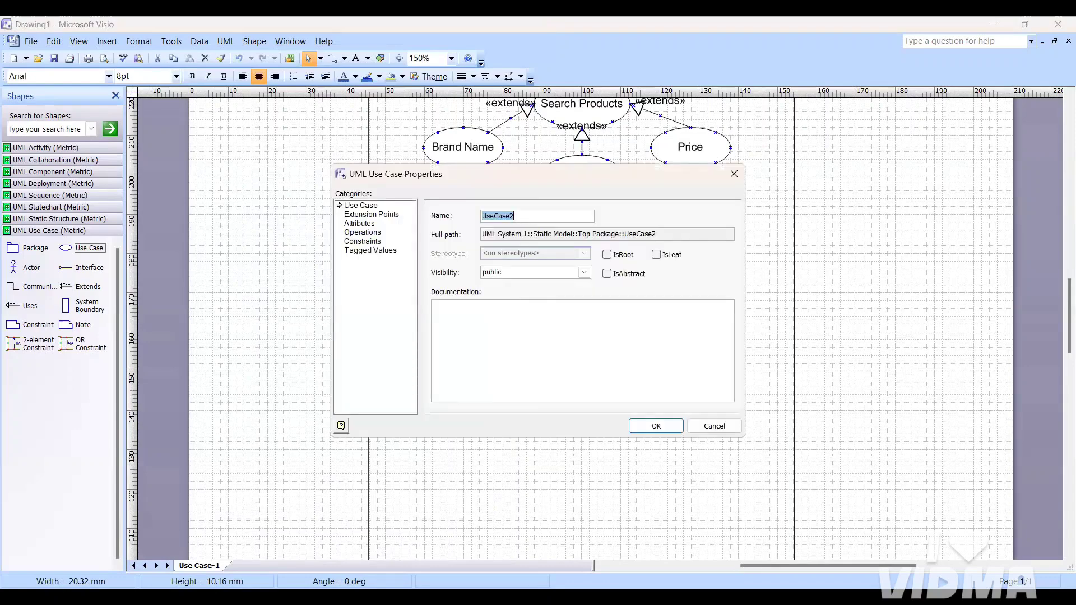
key(BackSpace)
text(Groceries)
key(Return)
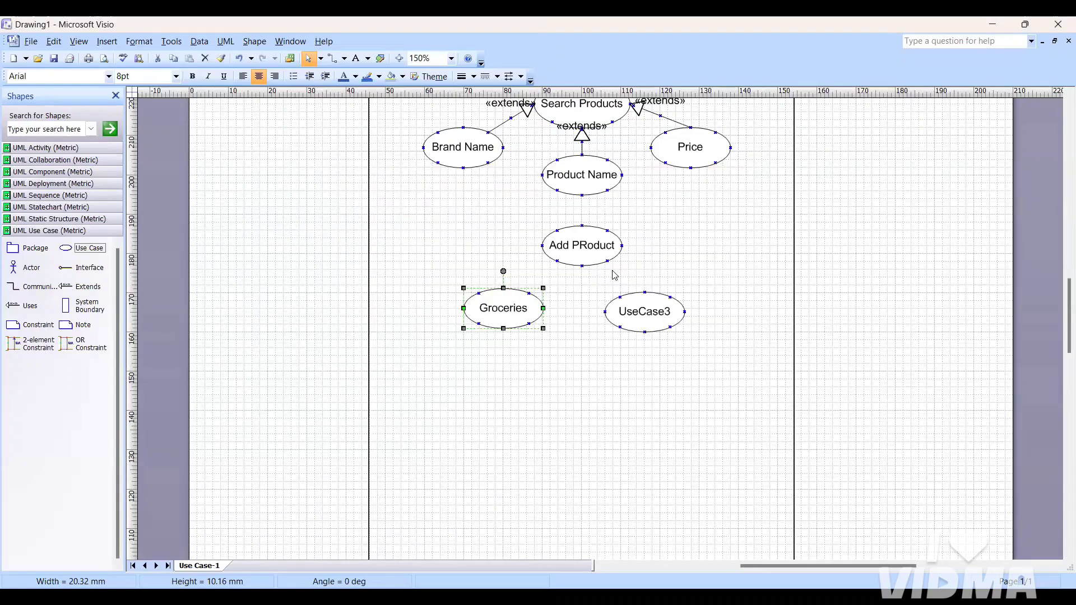
click(659, 314)
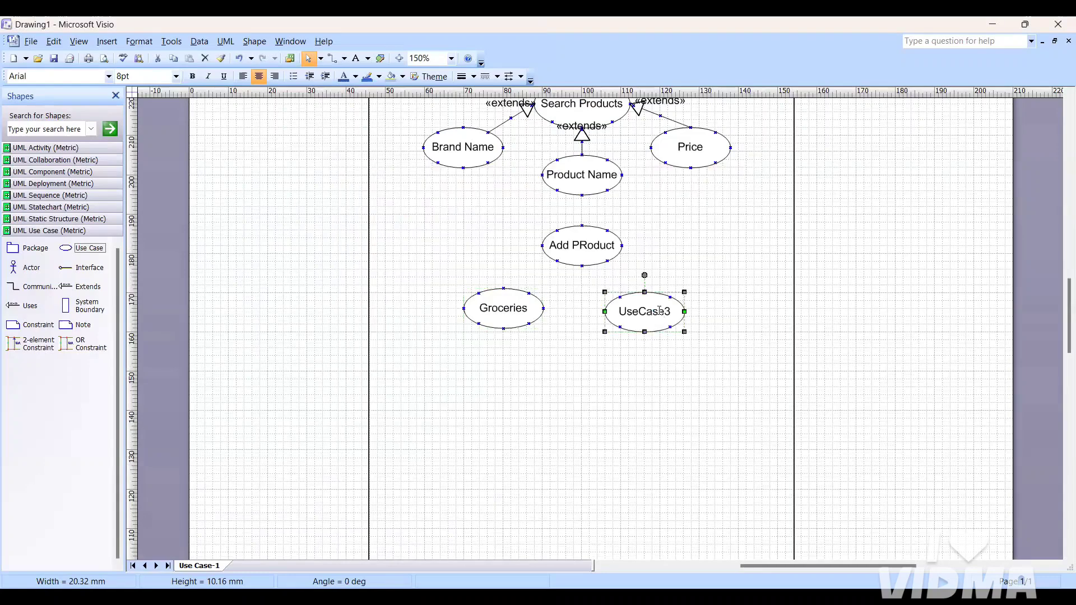
double_click(659, 314)
key(BackSpace)
text(Gadgets)
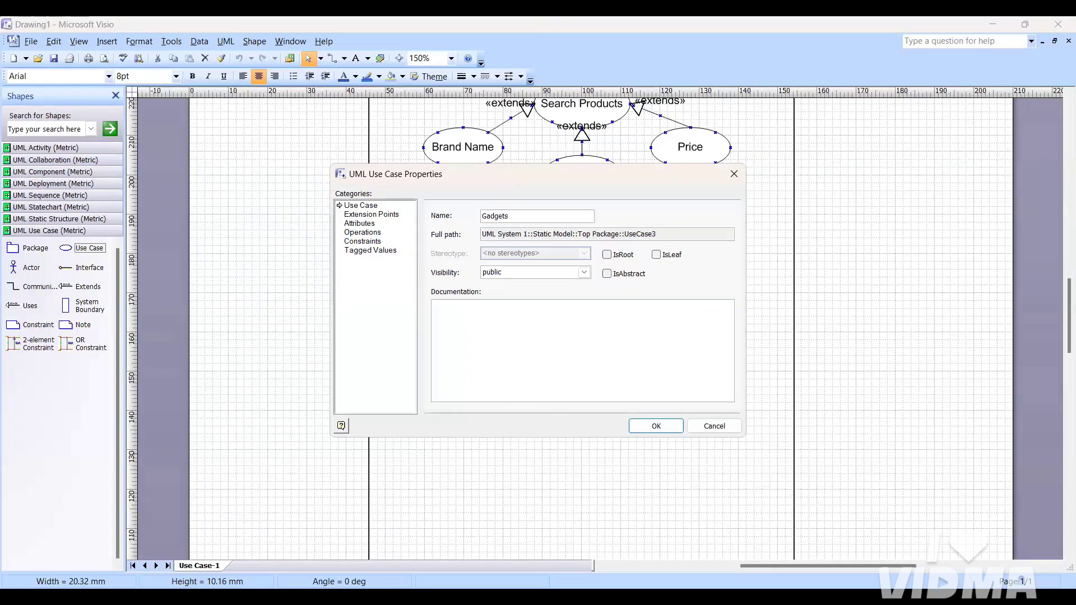
key(Return)
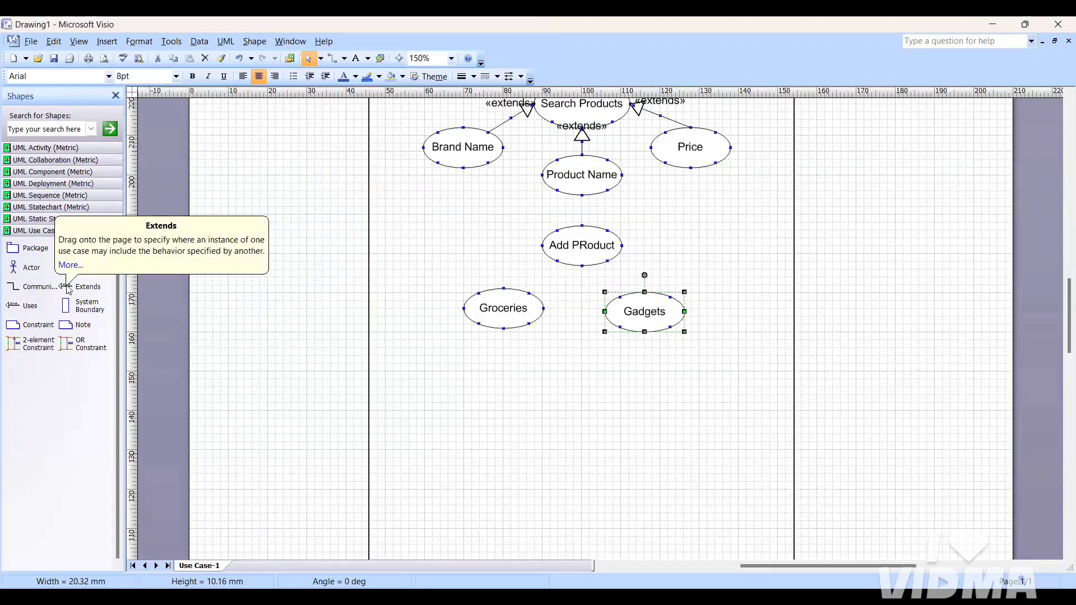
Link Groceries and Gadgets to Add PRoduct with extends relationships pointing at Add PRoduct.
drag(66, 287, 541, 246)
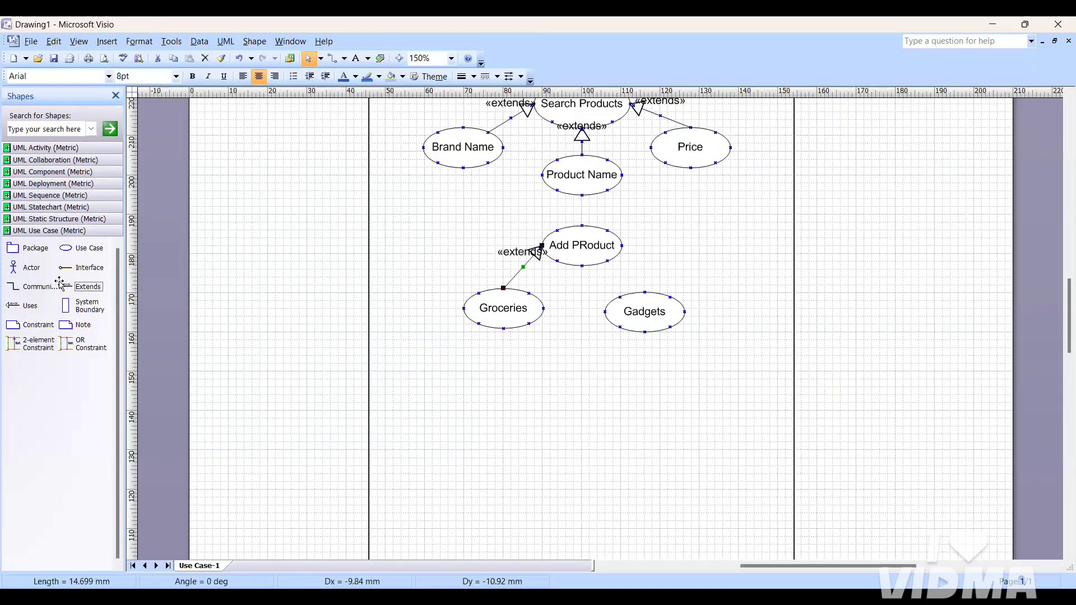
drag(65, 286, 644, 282)
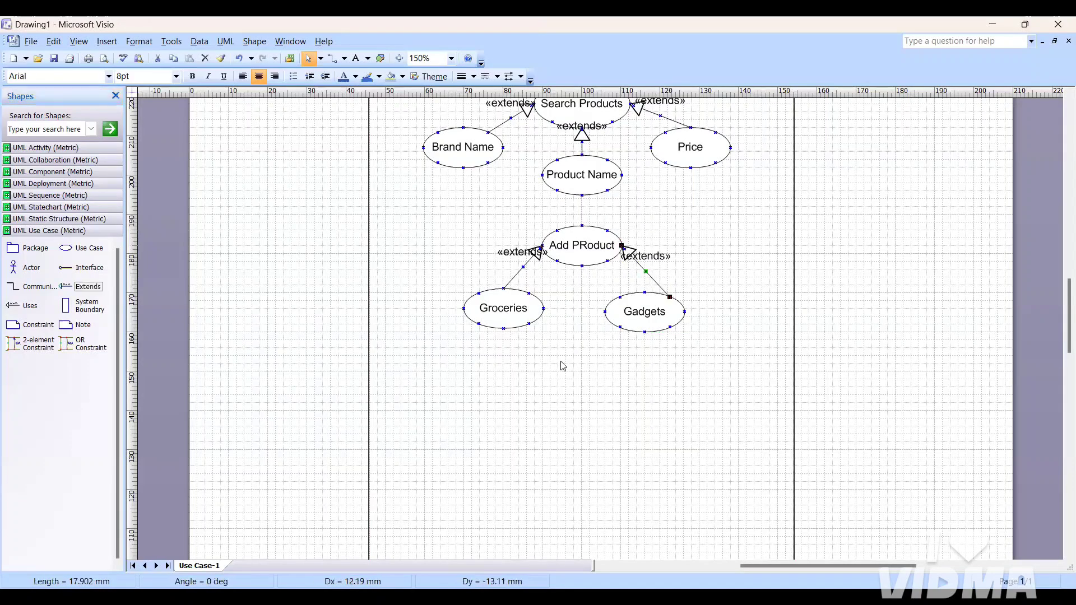
click(505, 382)
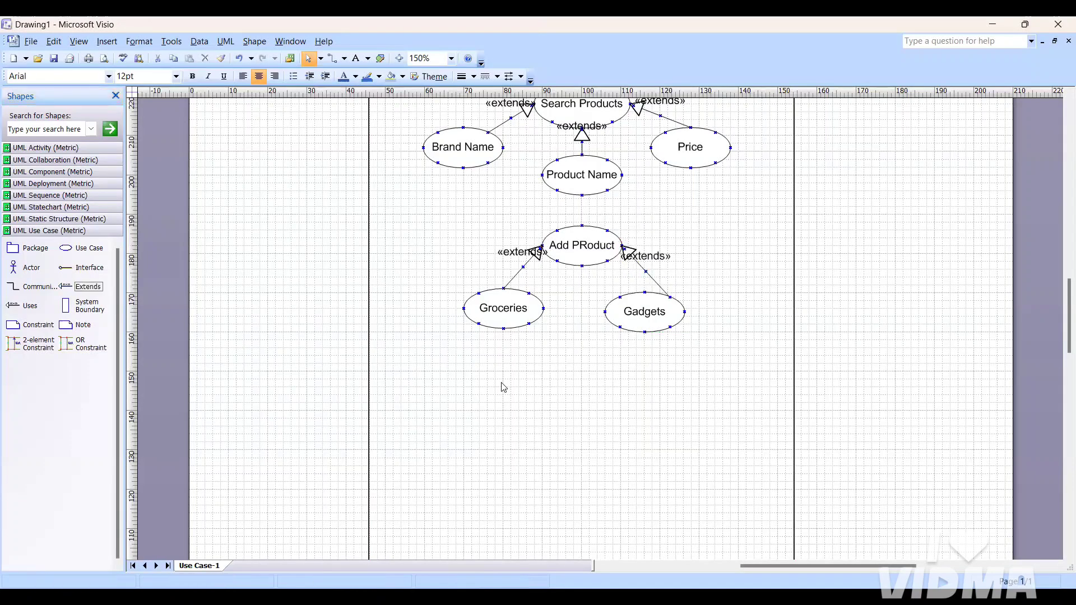
Add a use case centred below Groceries and Gadgets and name it "payment".
scroll(501, 384, down, 3)
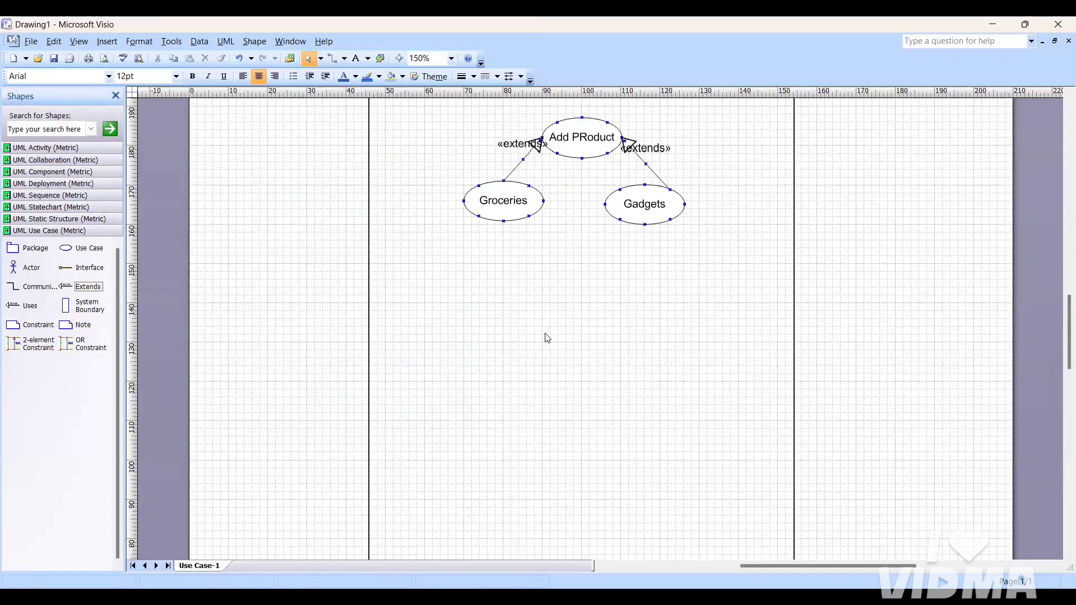
scroll(548, 338, down, 2)
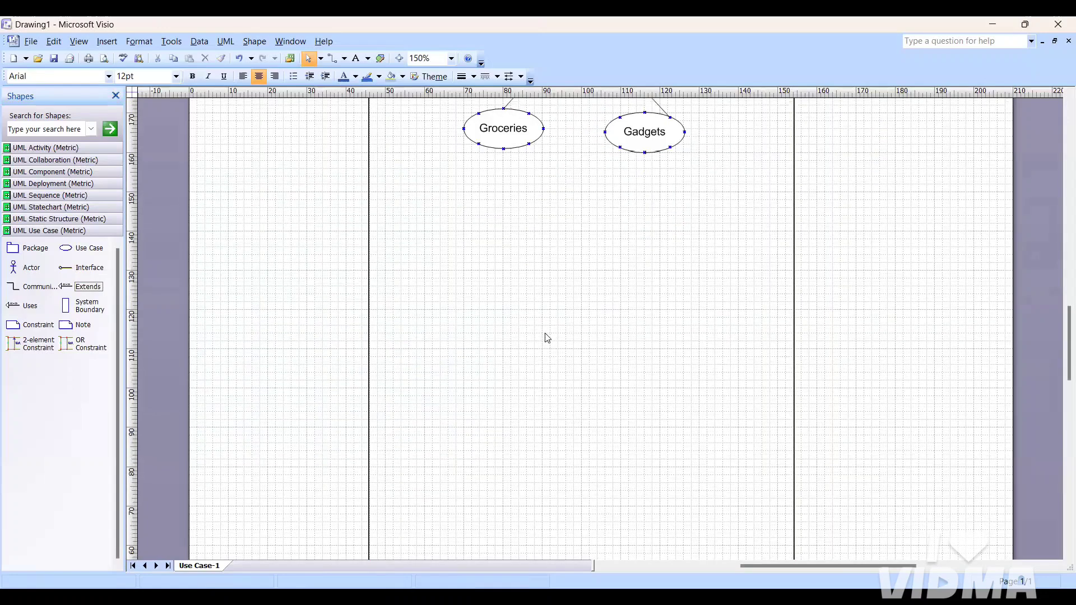
scroll(547, 338, up, 1)
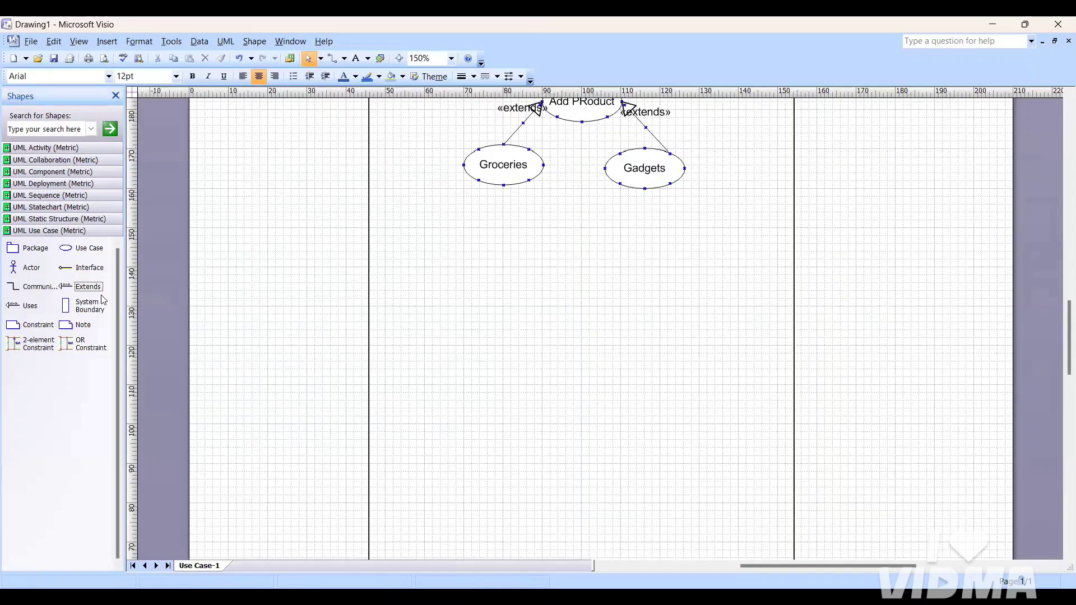
drag(66, 252, 584, 245)
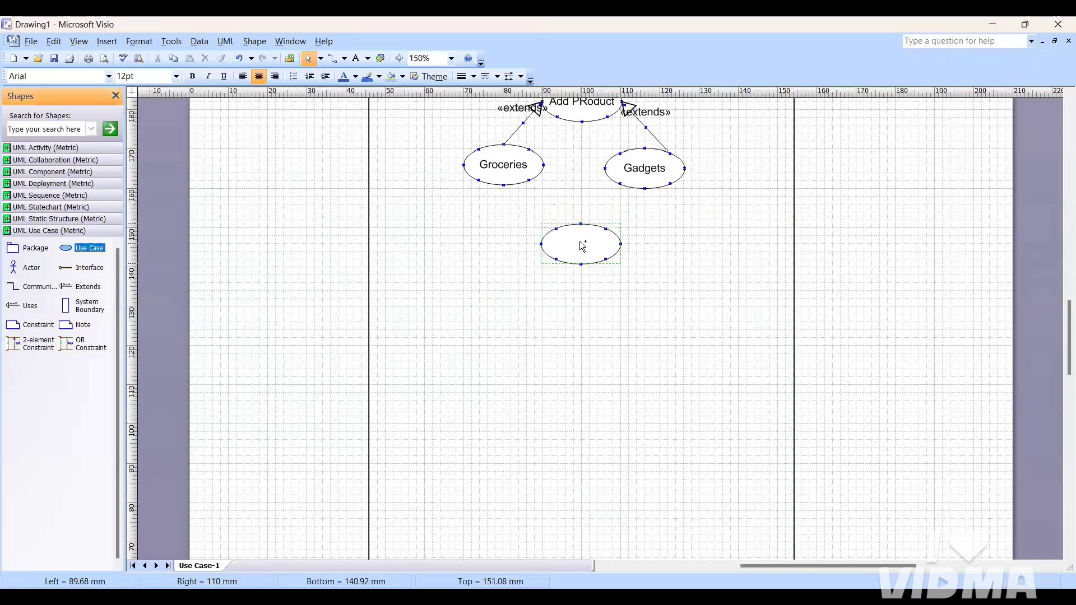
double_click(584, 244)
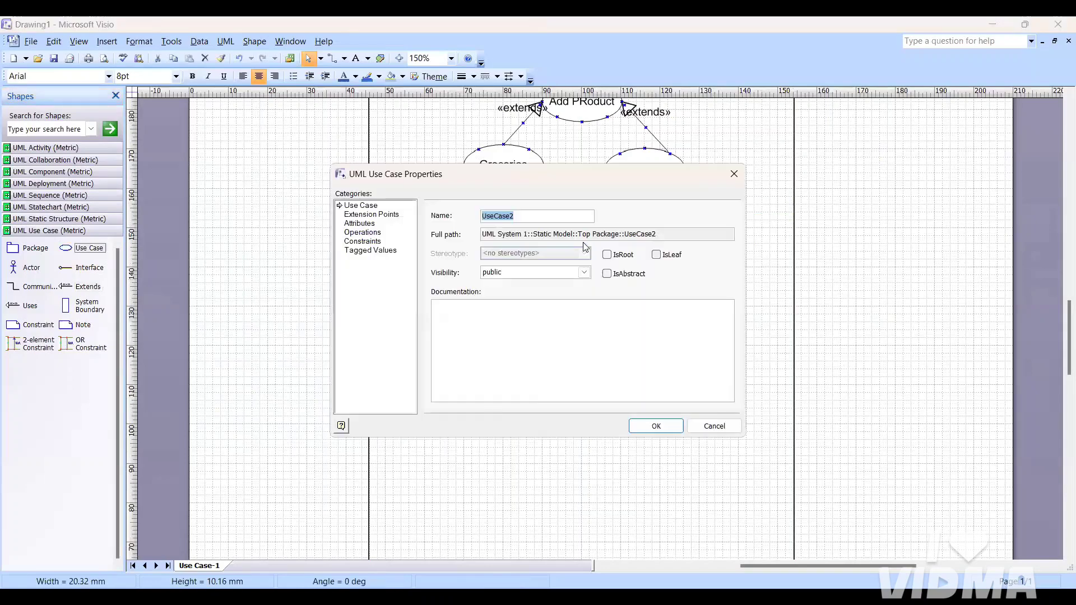
key(BackSpace)
text(Make)
key(BackSpace)
key(BackSpace)
key(BackSpace)
key(BackSpace)
text(payment)
key(Return)
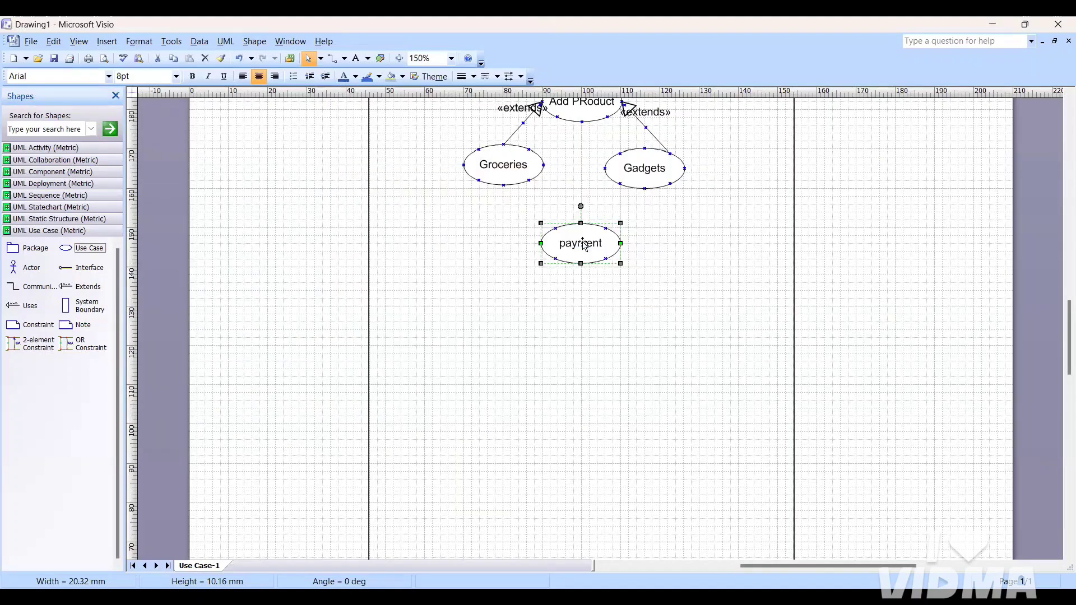
Add three more use cases around payment, with UseCase2 to its lower left, UseCase3 directly below and UseCase4 to its lower right.
drag(66, 248, 619, 300)
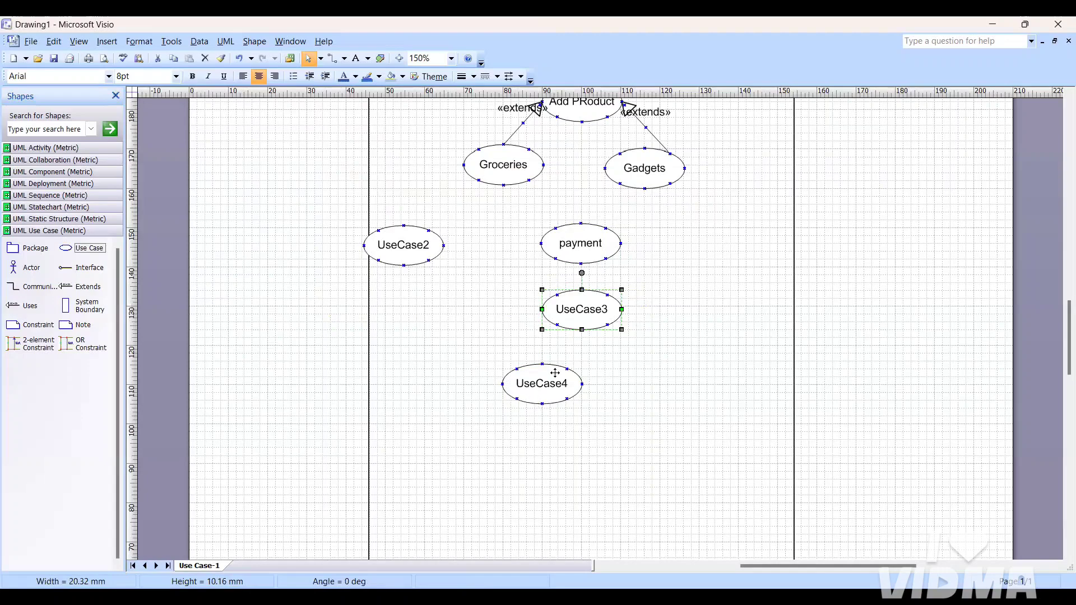
drag(513, 386, 670, 285)
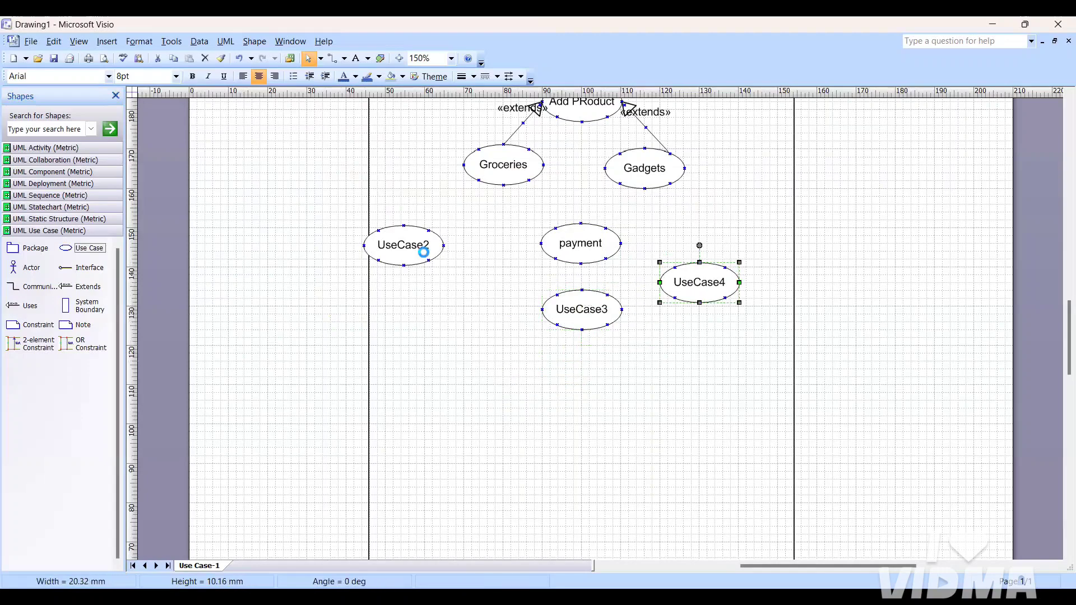
drag(416, 247, 480, 285)
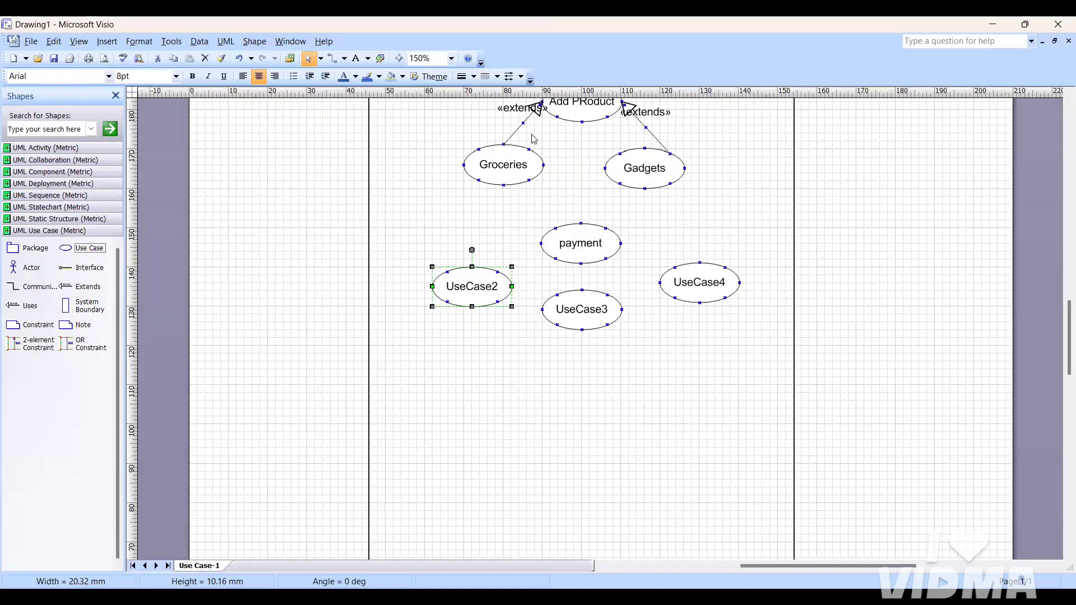
Place a uses relationship in the free space below UseCase2 and set its stereotype to blank.
scroll(583, 320, up, 6)
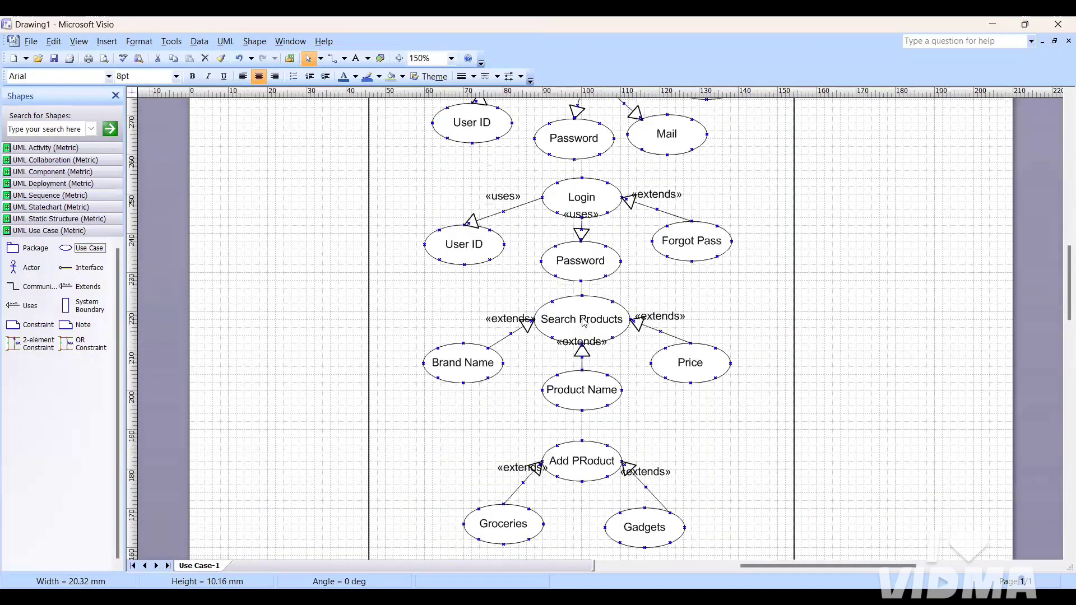
scroll(583, 320, up, 3)
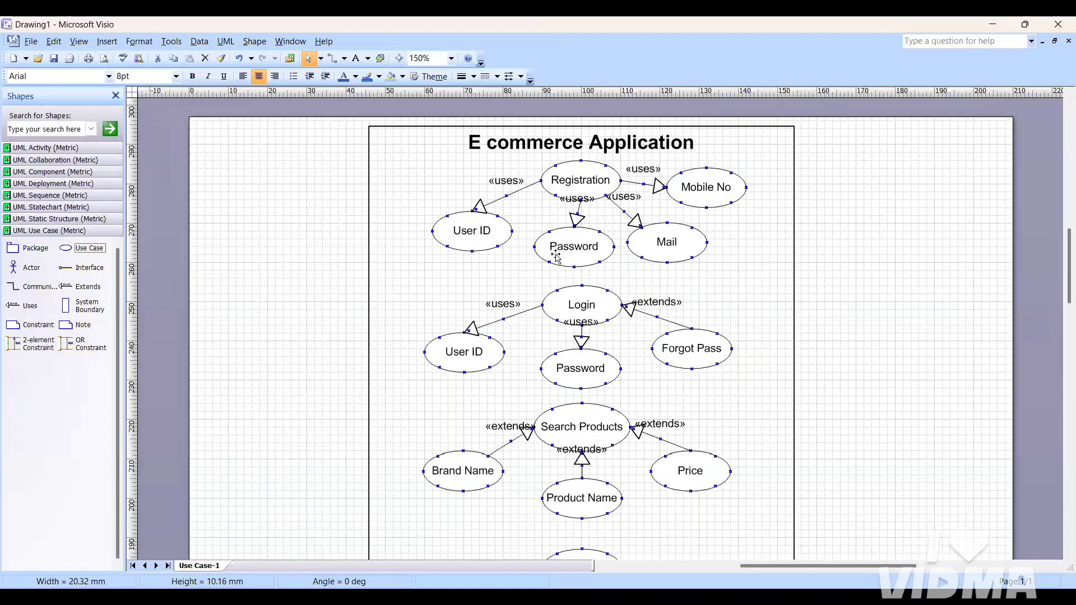
scroll(556, 258, down, 5)
scroll(557, 259, down, 6)
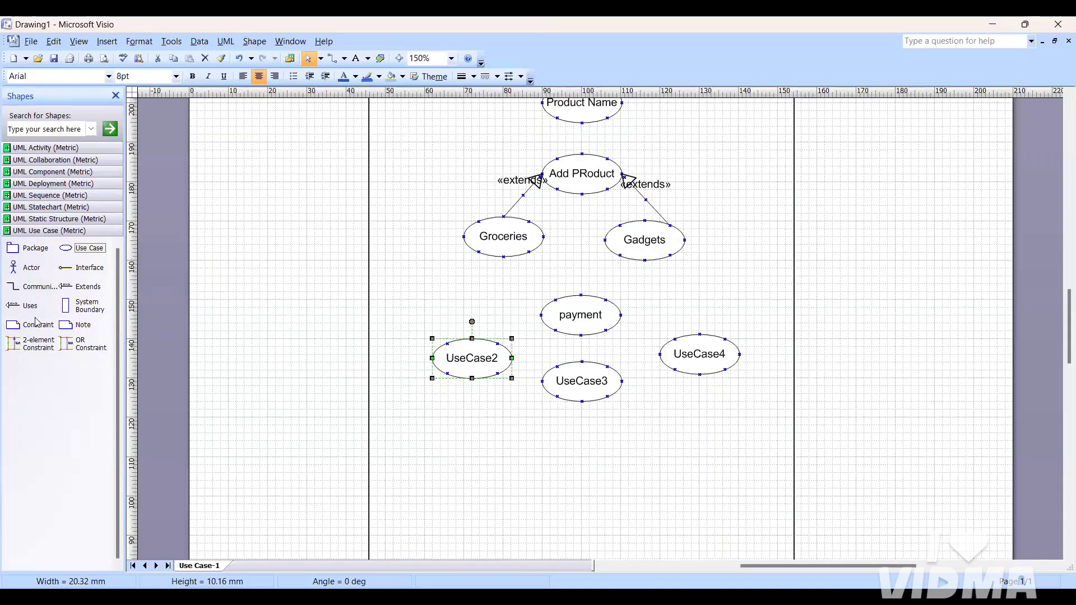
drag(30, 305, 474, 462)
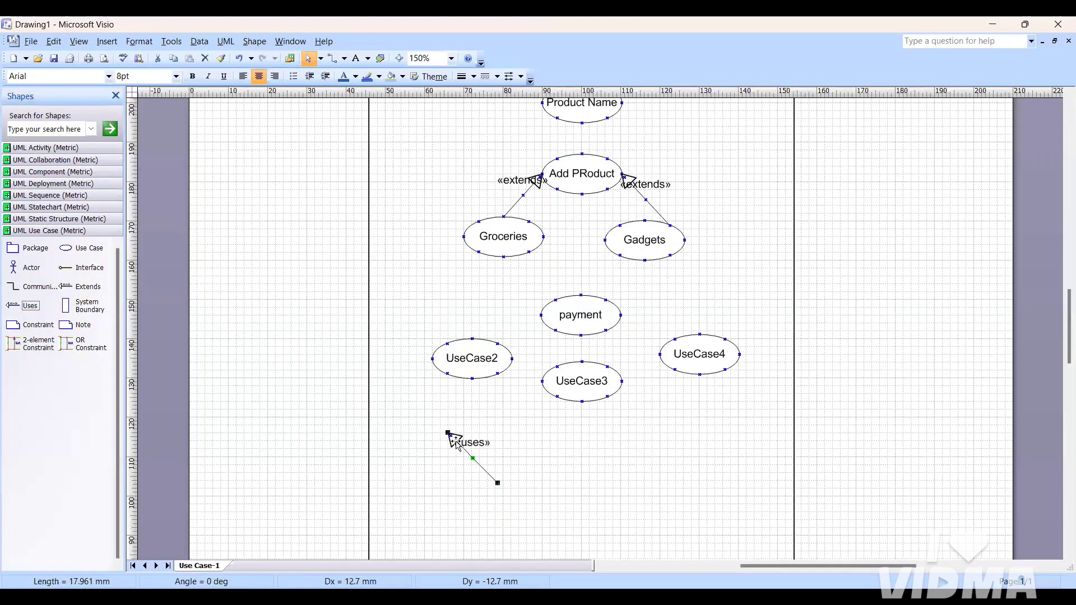
double_click(455, 442)
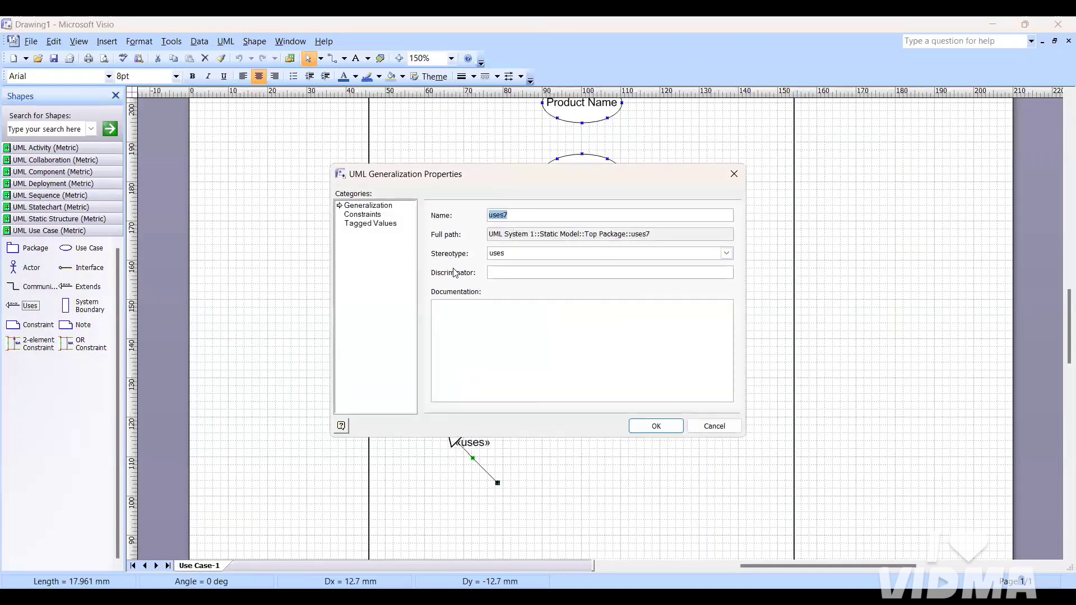
click(556, 253)
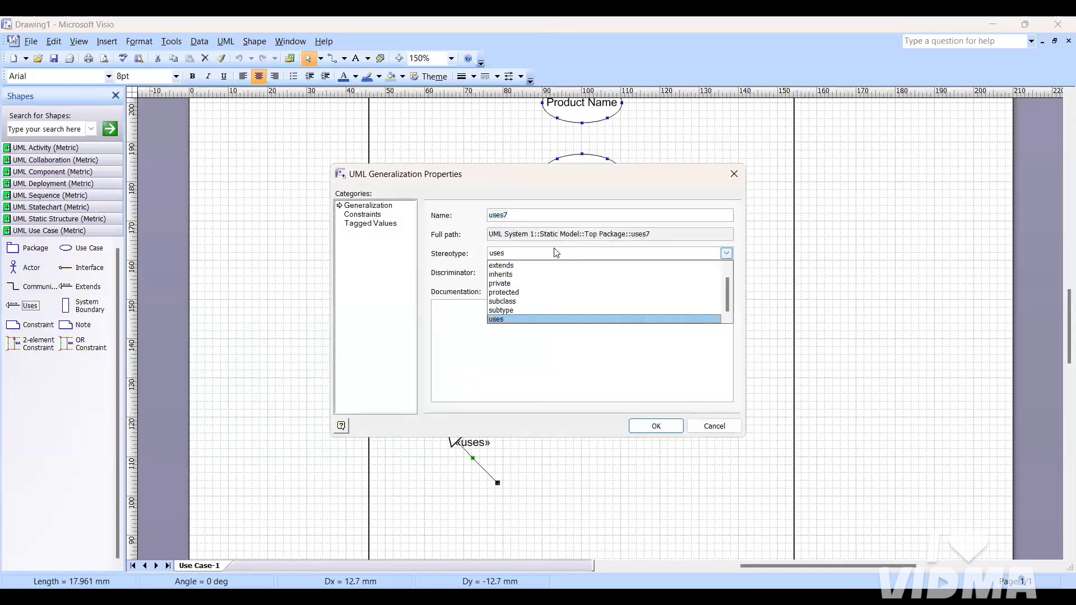
scroll(529, 275, up, 1)
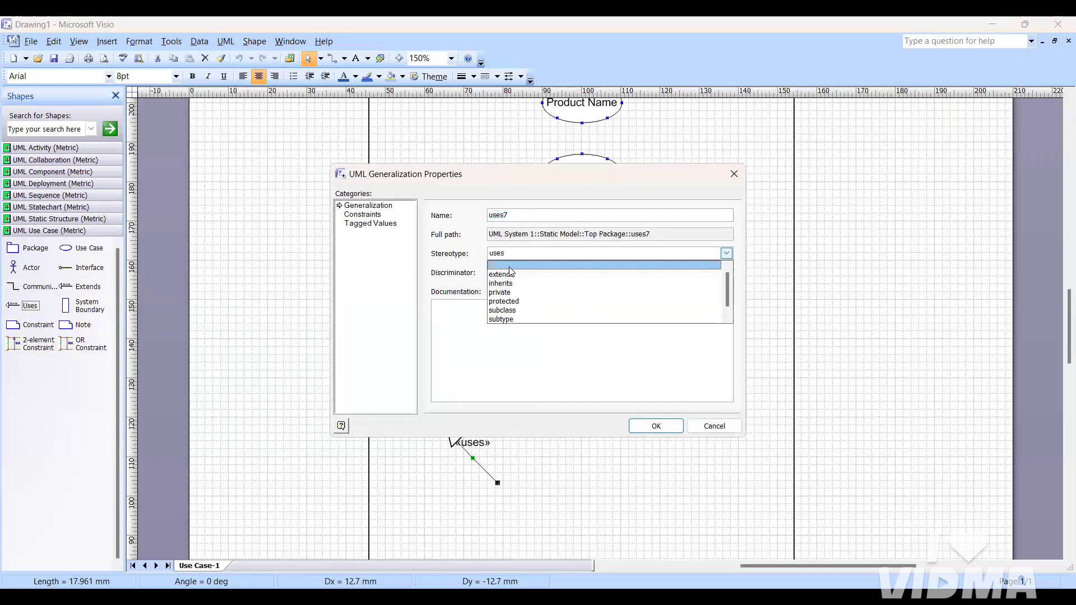
click(501, 265)
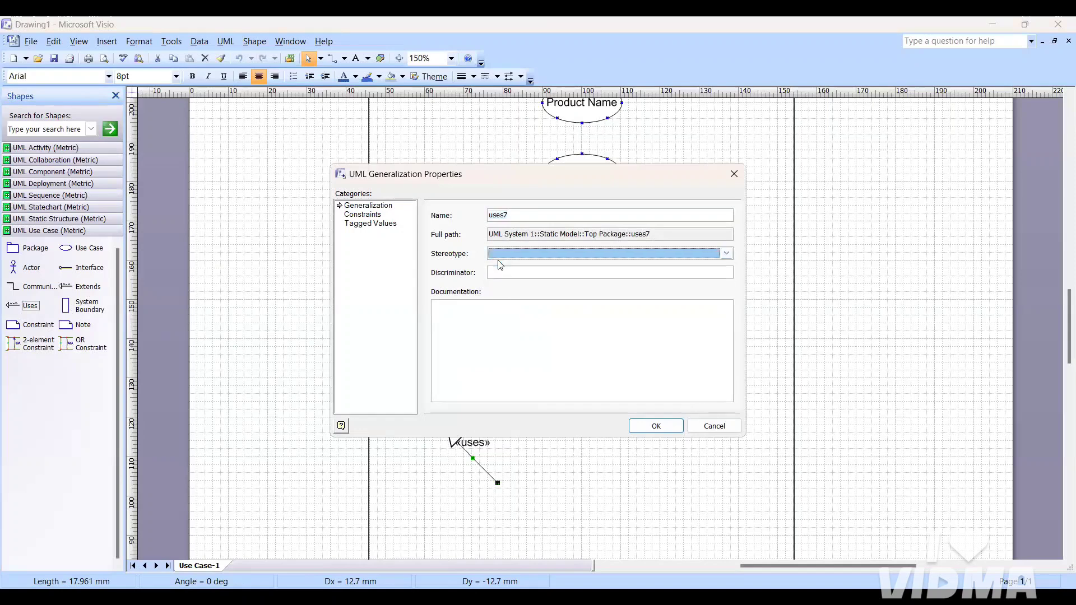
click(662, 429)
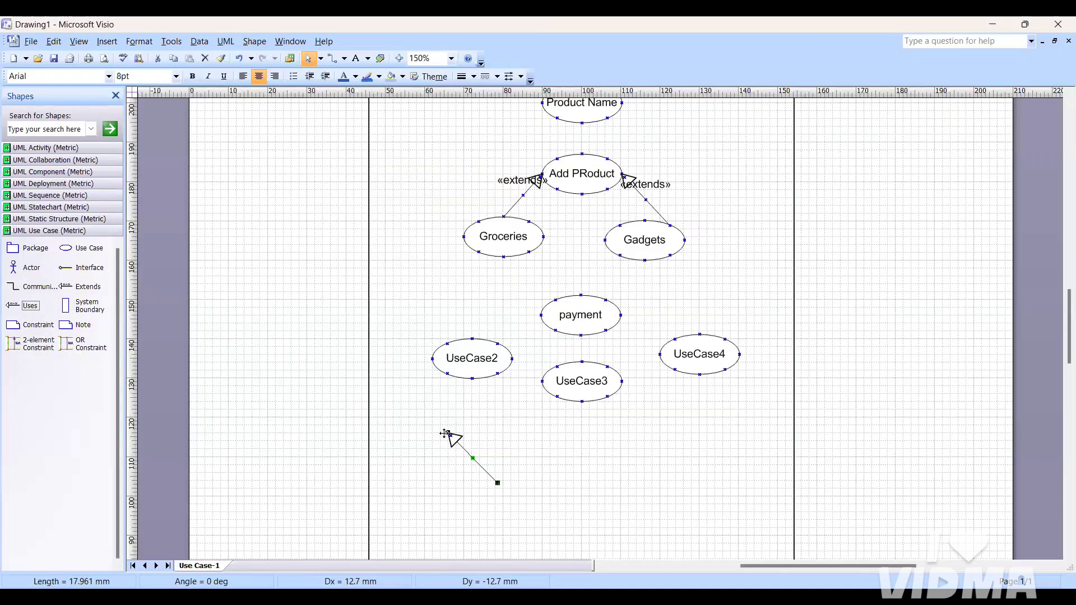
Place a Generalization connector from the UML Static Structure shapes below and to the left of the unlabelled arrow.
click(48, 219)
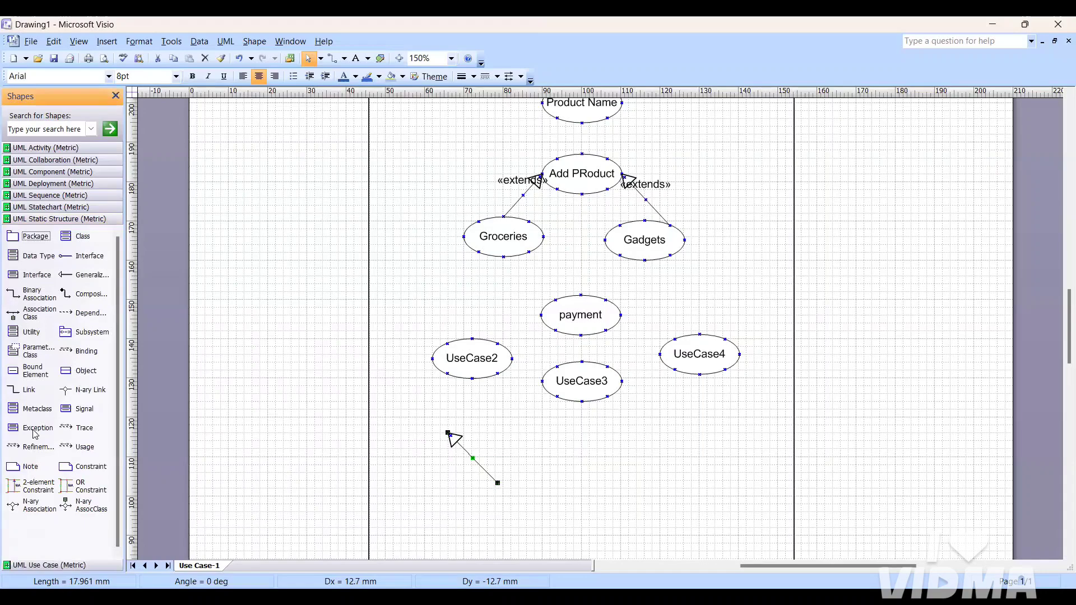
click(81, 277)
drag(81, 277, 424, 493)
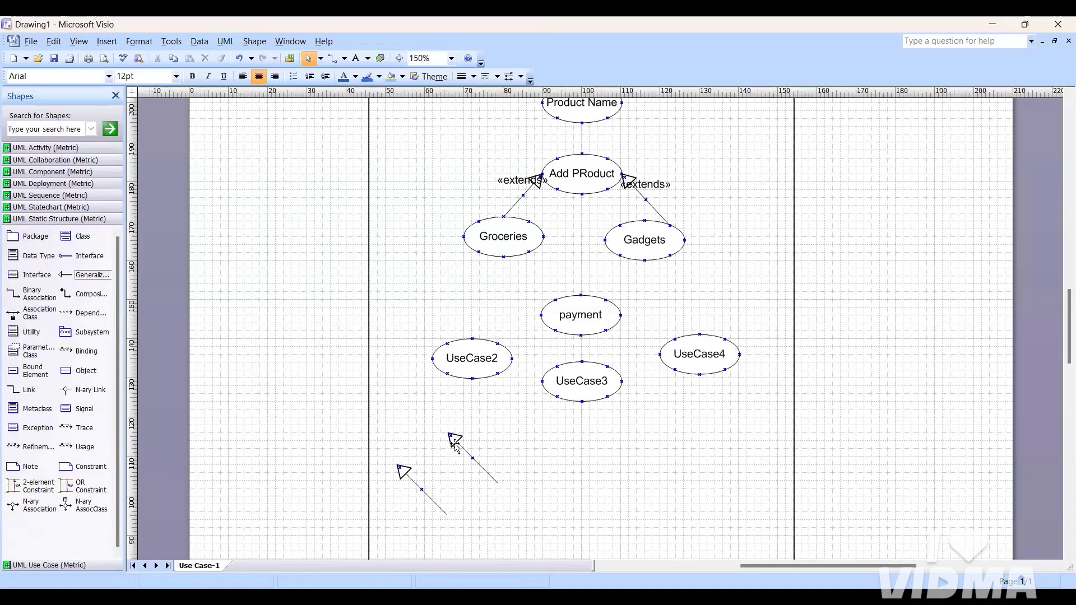
Connect UseCase3 and UseCase4 to payment with the two unlabelled generalization arrows, both pointing at payment.
drag(455, 444, 585, 347)
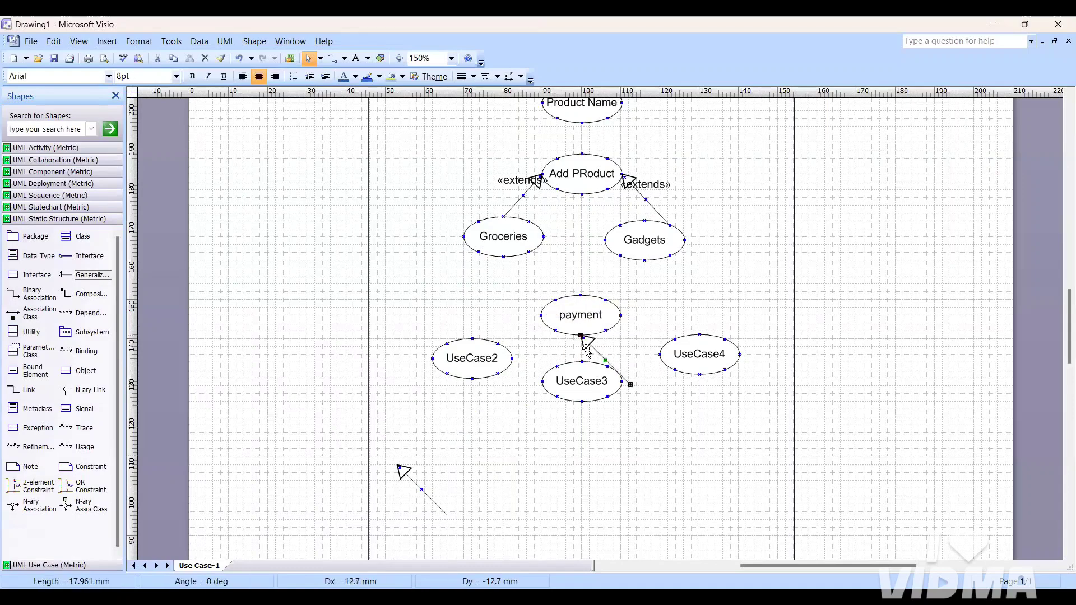
drag(632, 386, 581, 362)
drag(400, 456, 655, 369)
drag(626, 334, 623, 319)
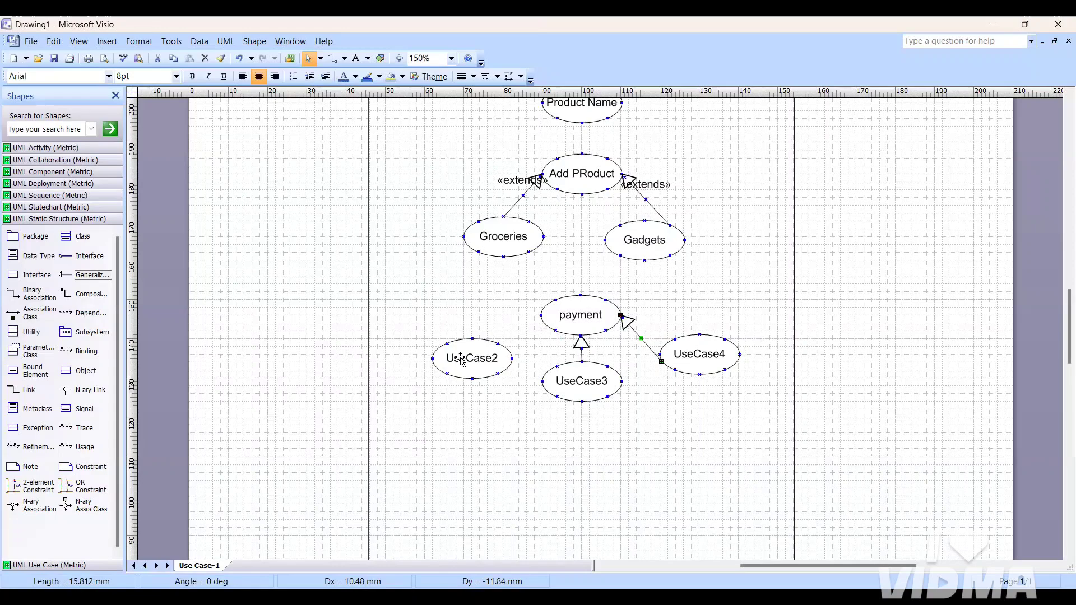
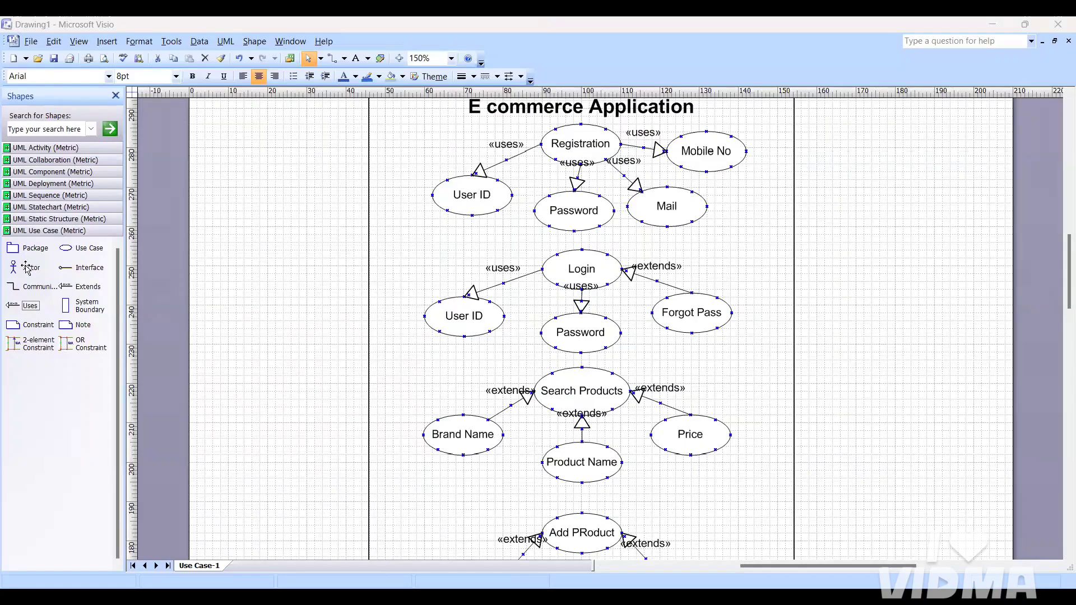
Add four actors outside the system boundary, placing Actor1 above Actor2 on its left side and Actor3 above Actor4 on its right side.
drag(26, 268, 295, 156)
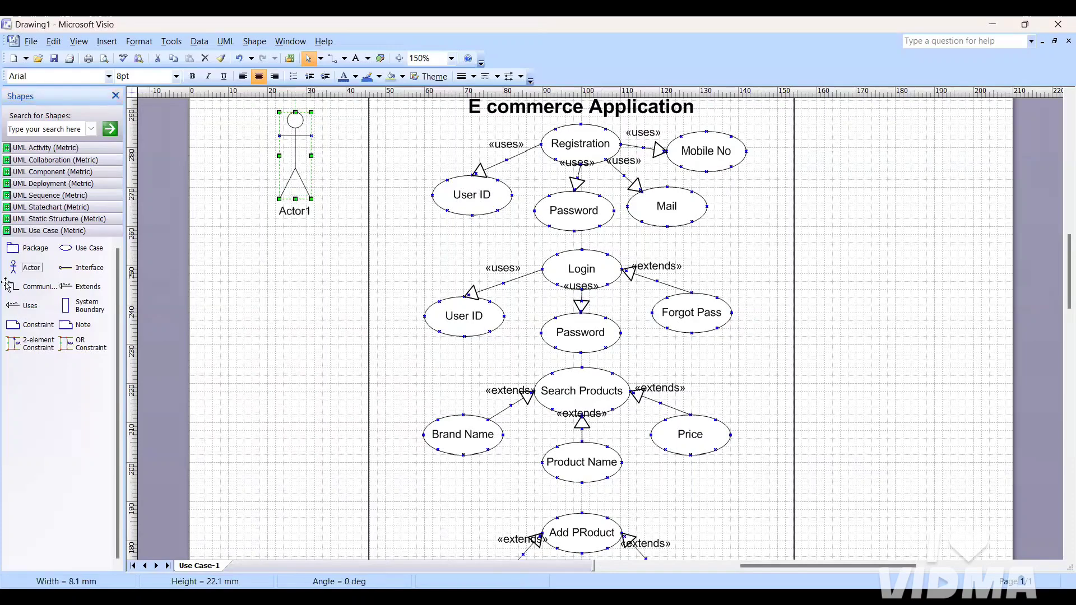
drag(25, 267, 295, 330)
drag(25, 273, 856, 168)
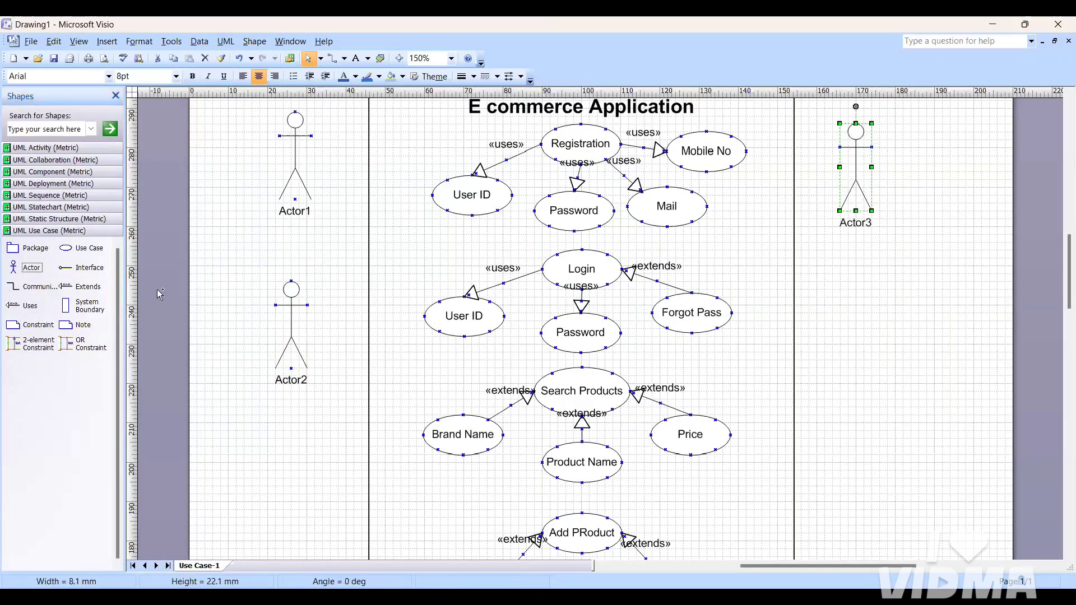
drag(160, 294, 644, 339)
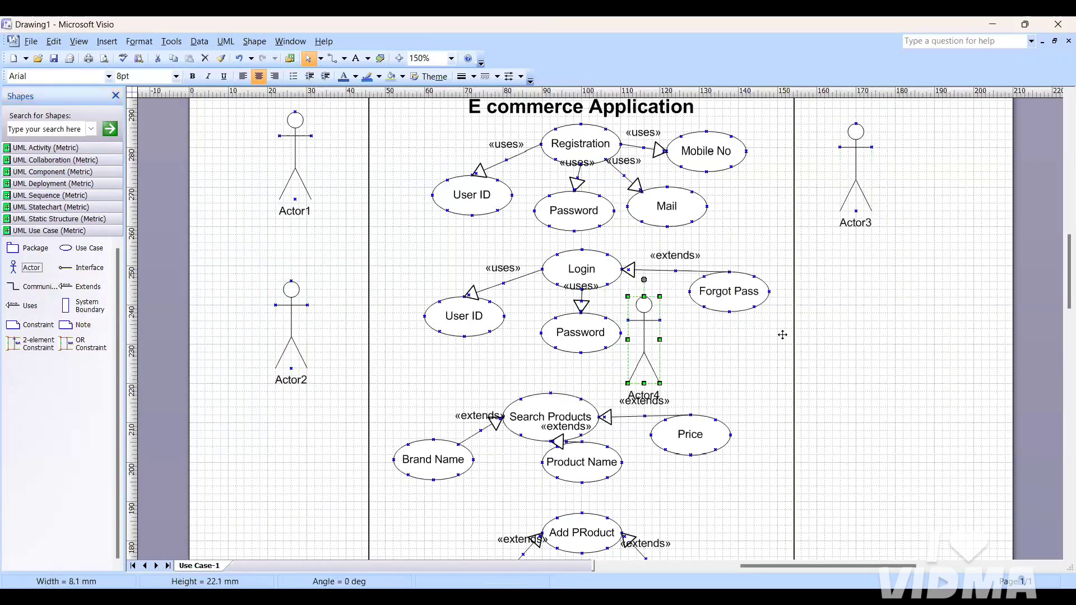
drag(783, 335, 852, 311)
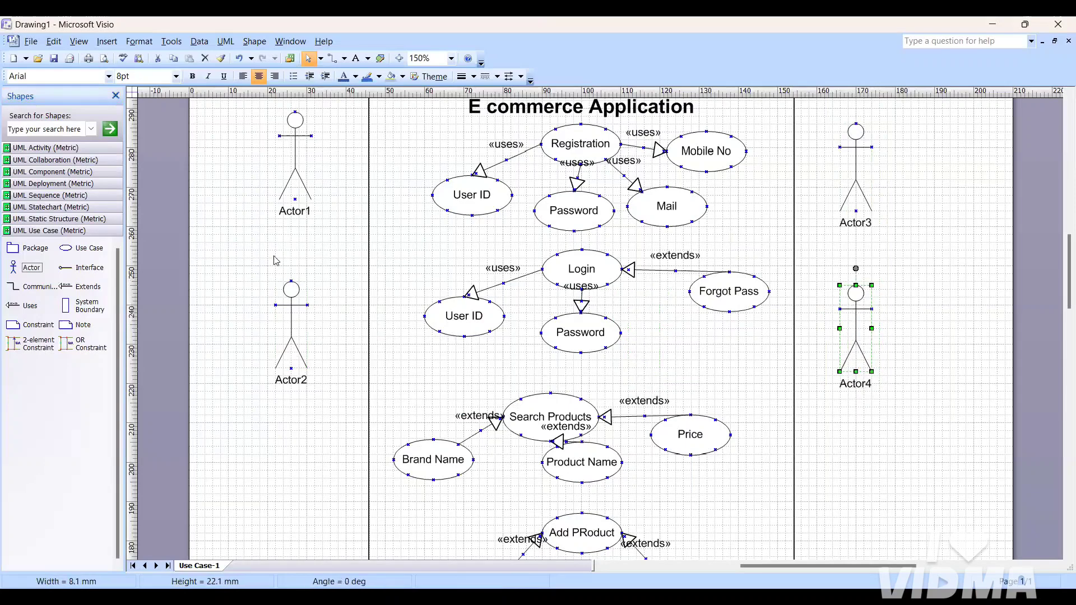
Rename Actor1 as User in its UML actor properties.
scroll(277, 261, up, 1)
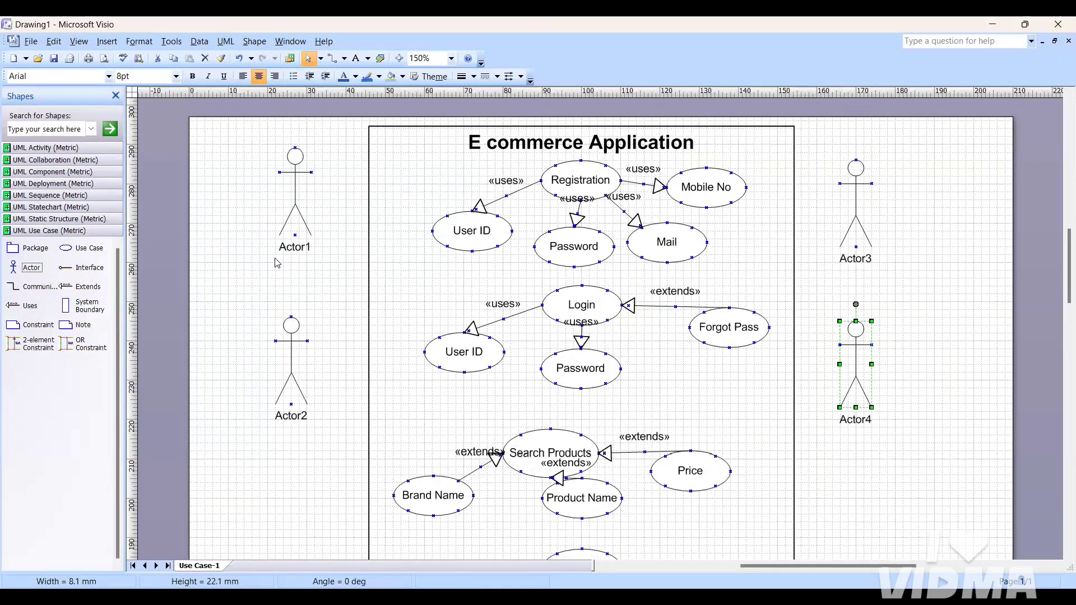
scroll(277, 263, down, 1)
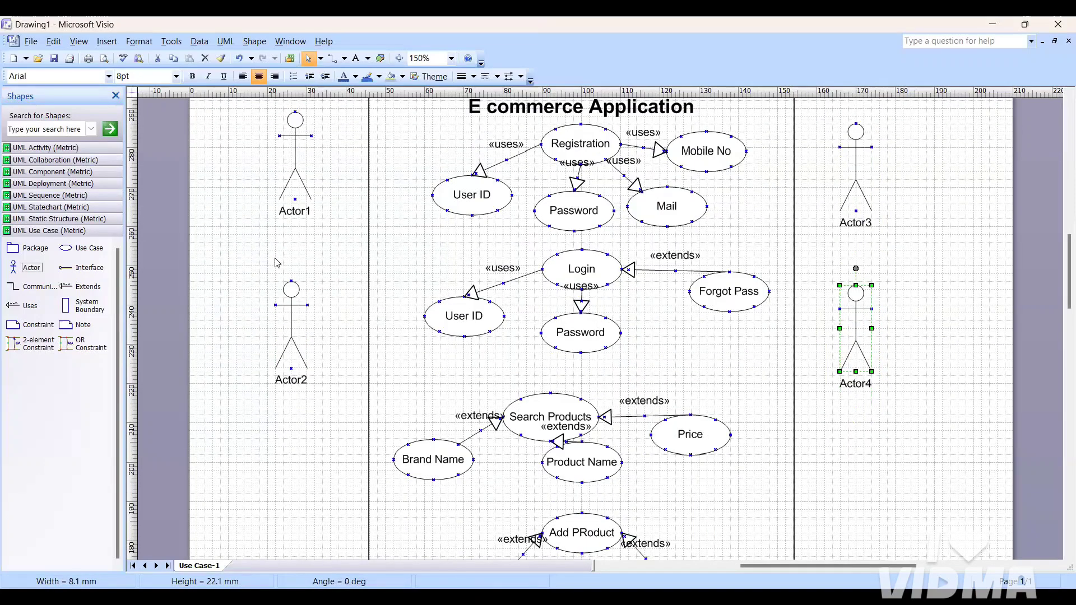
click(291, 166)
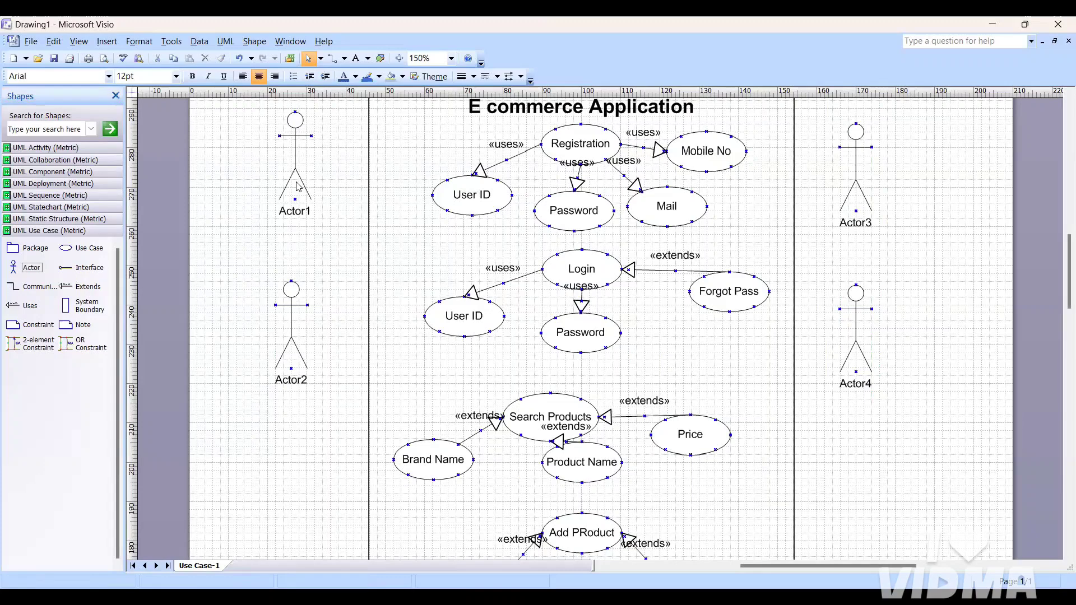
click(296, 181)
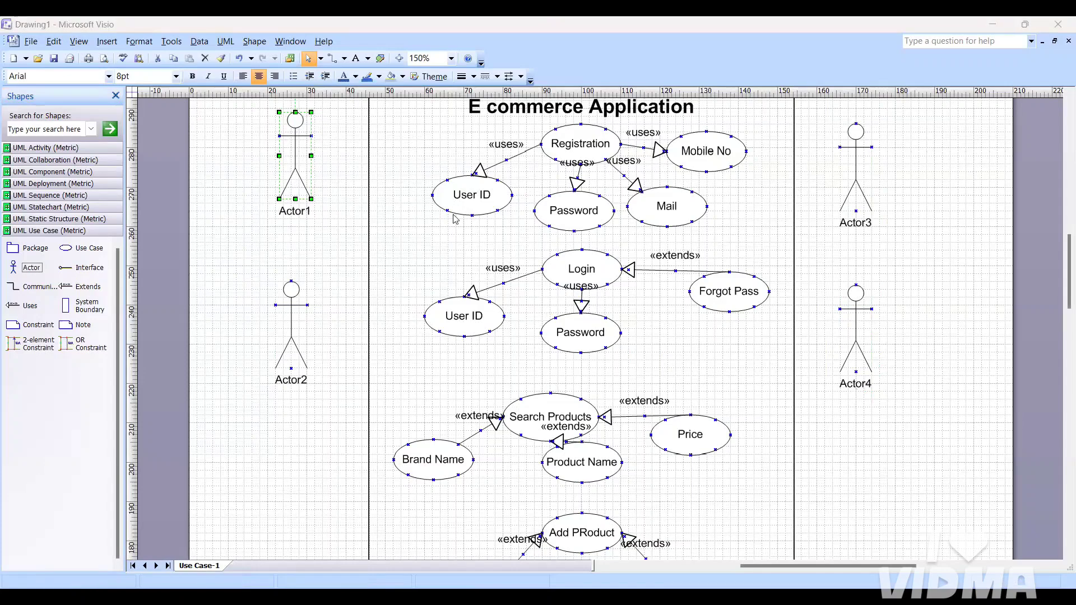
click(301, 214)
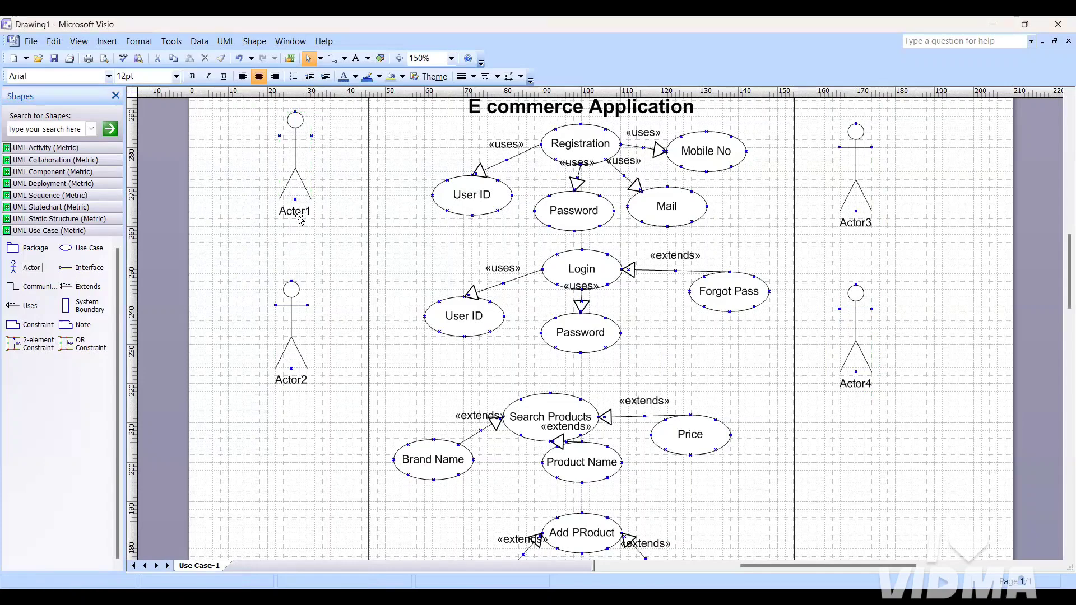
double_click(301, 216)
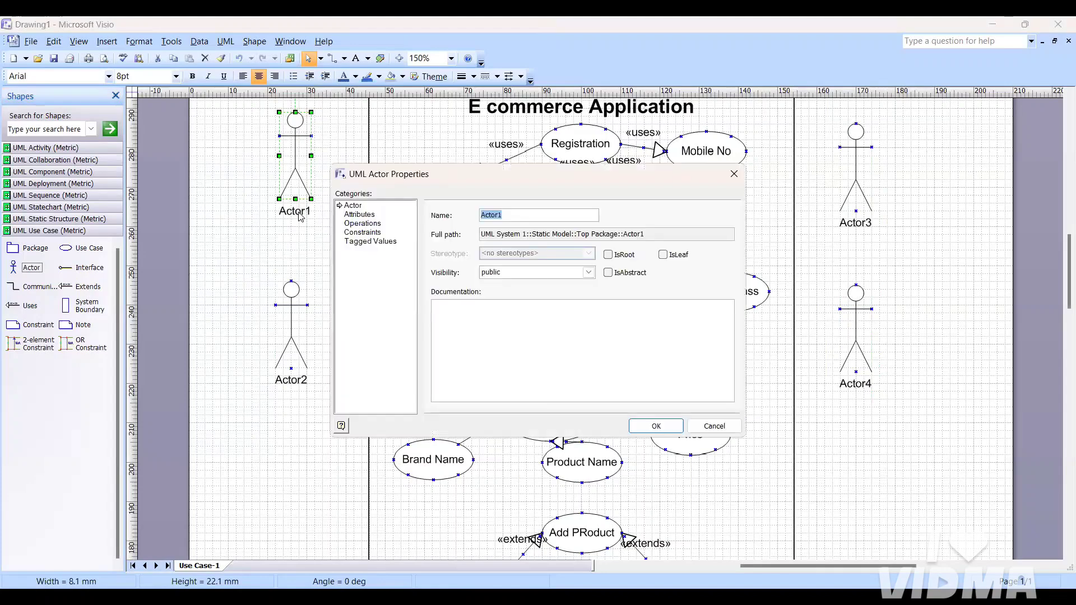
text(User)
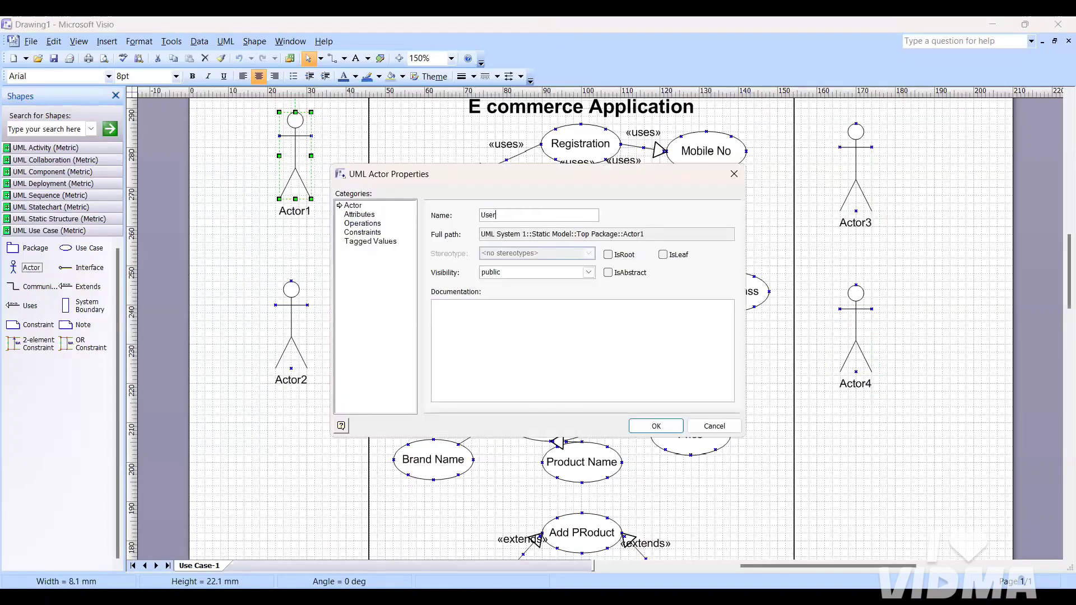
key(Return)
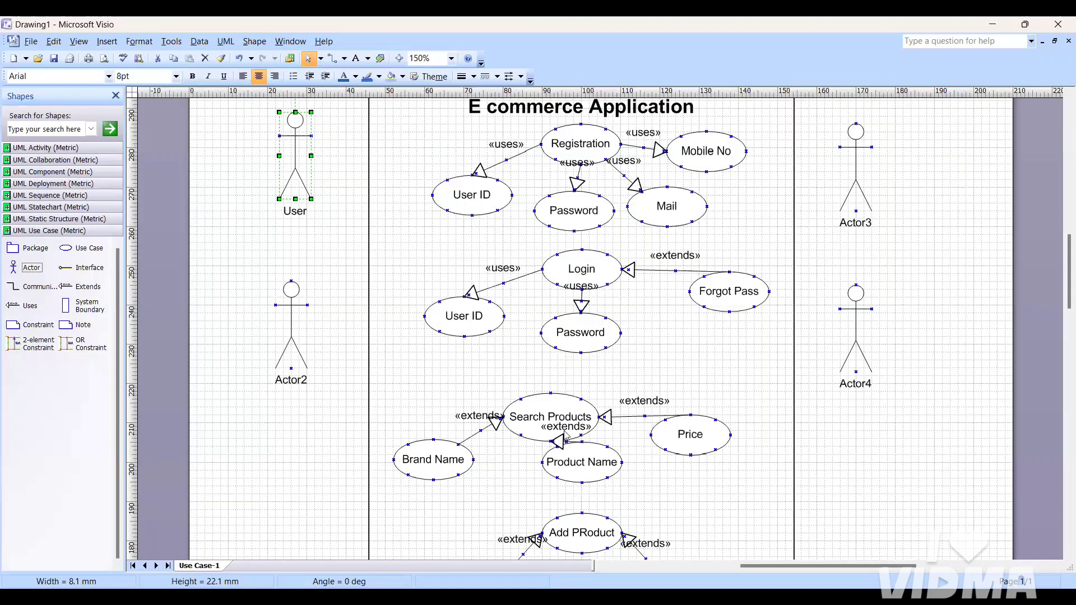
Place a Communicates connector and attach its ends to the User actor and the Registration use case.
scroll(566, 439, down, 1)
scroll(420, 348, up, 3)
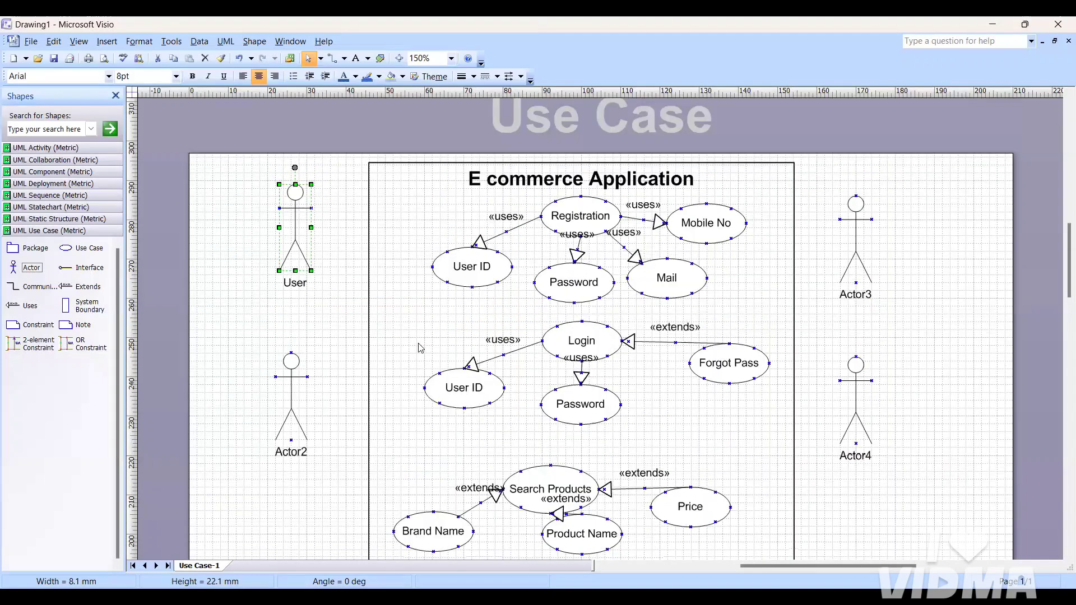
scroll(489, 344, down, 1)
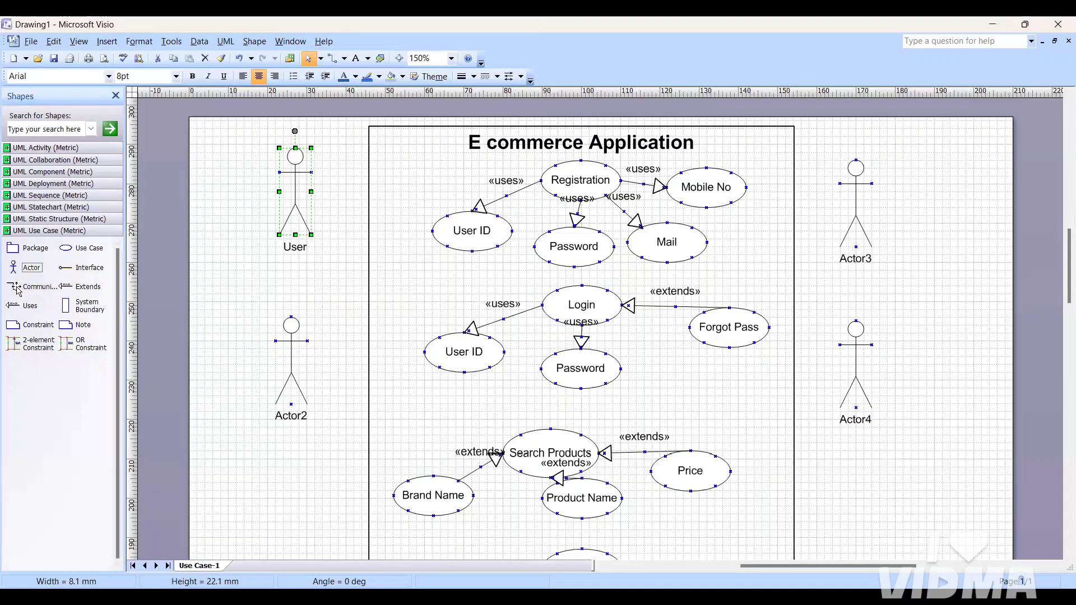
drag(17, 288, 342, 203)
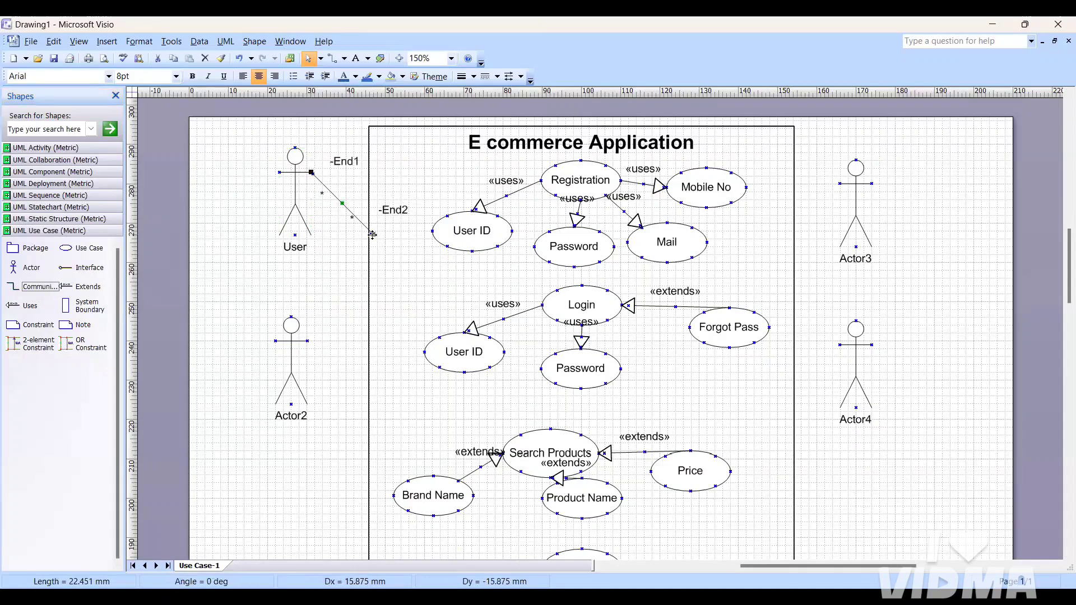
drag(372, 234, 555, 165)
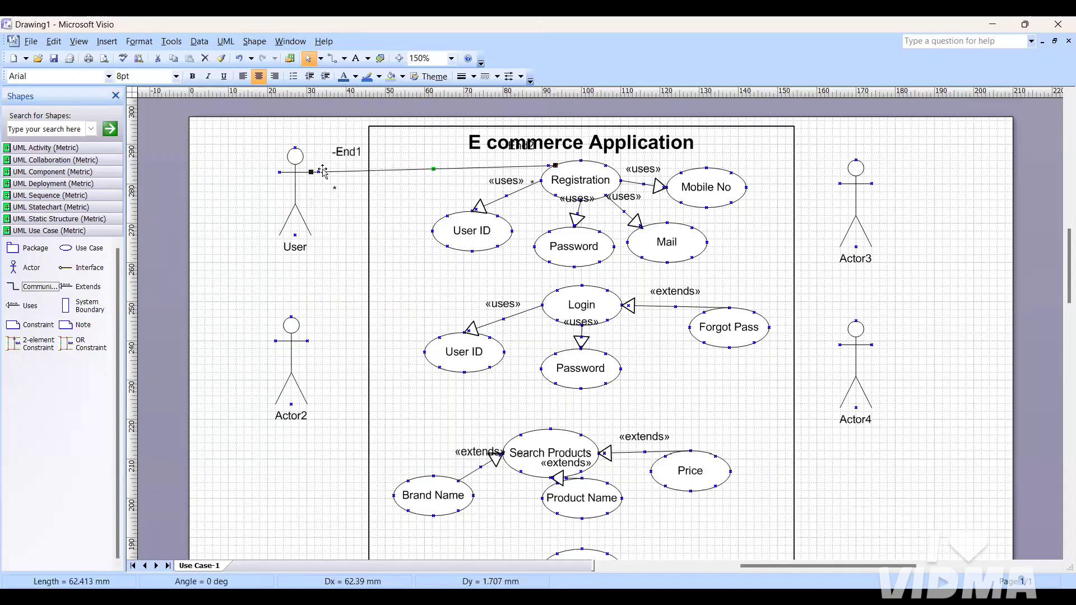
click(323, 171)
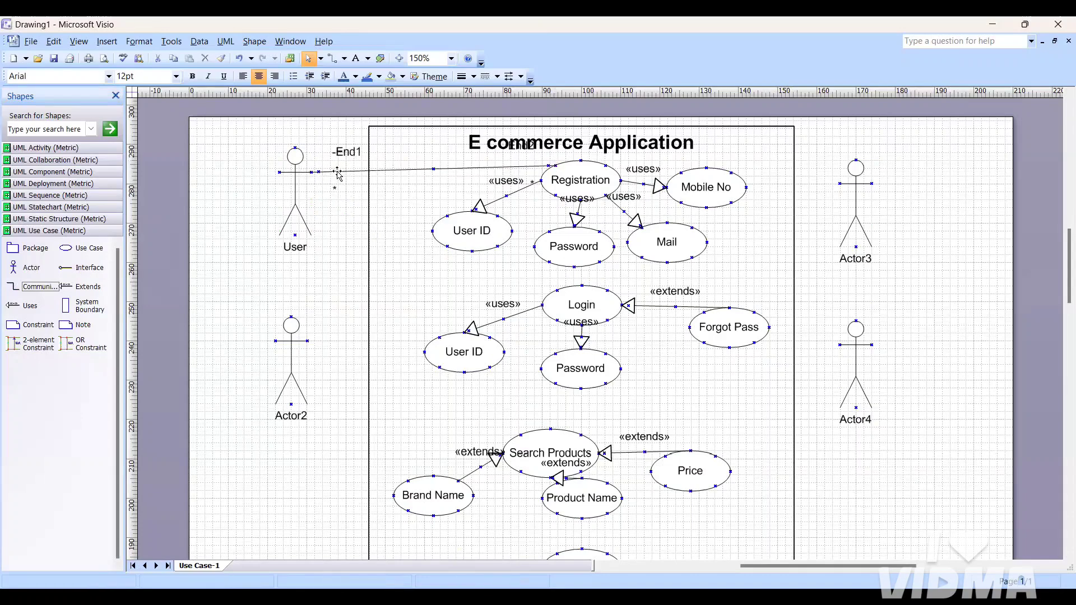
Duplicate the User–Registration connector and attach the copy between the Login use case and User.
click(338, 175)
key(ctrl+d)
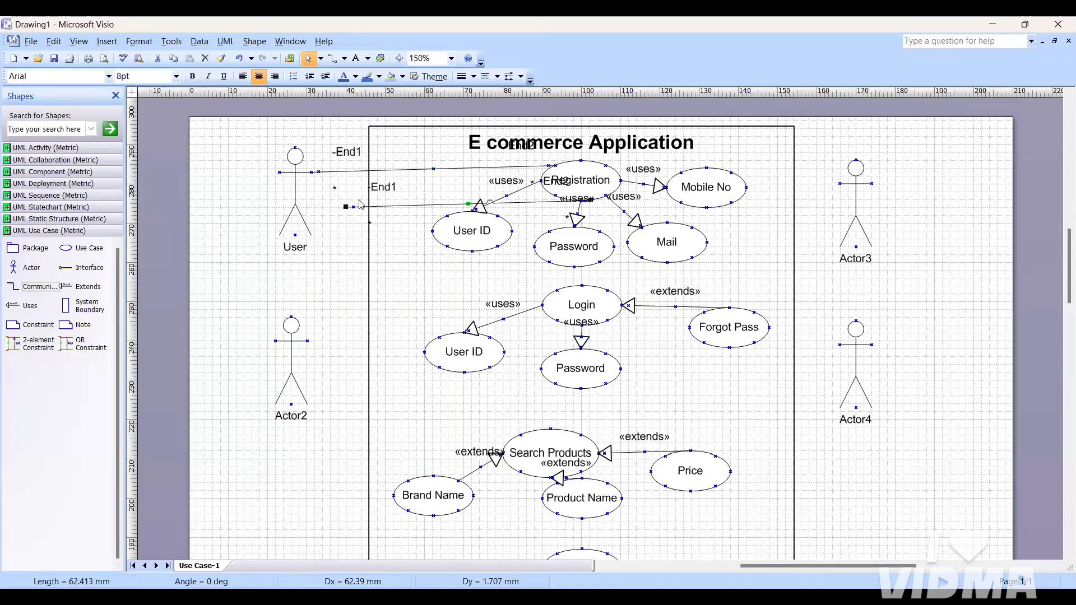
drag(545, 203, 476, 292)
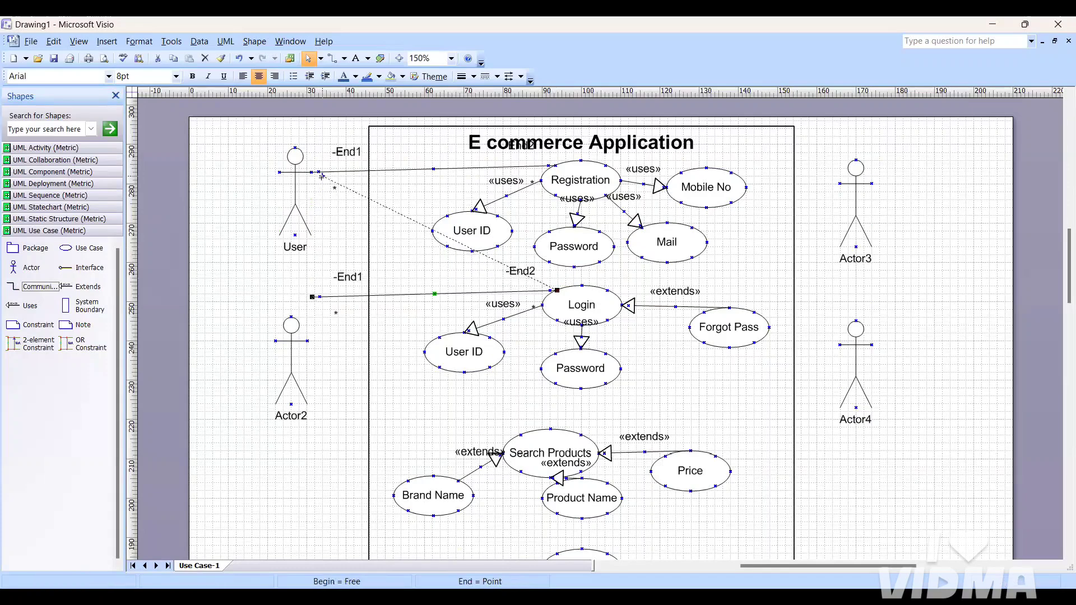
drag(312, 297, 322, 176)
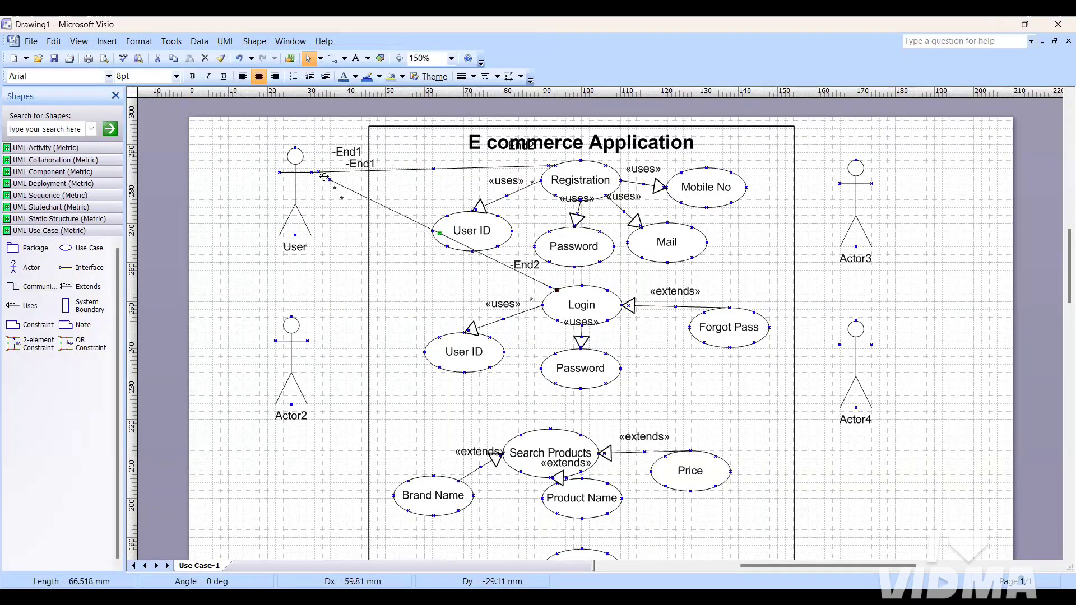
drag(322, 175, 318, 172)
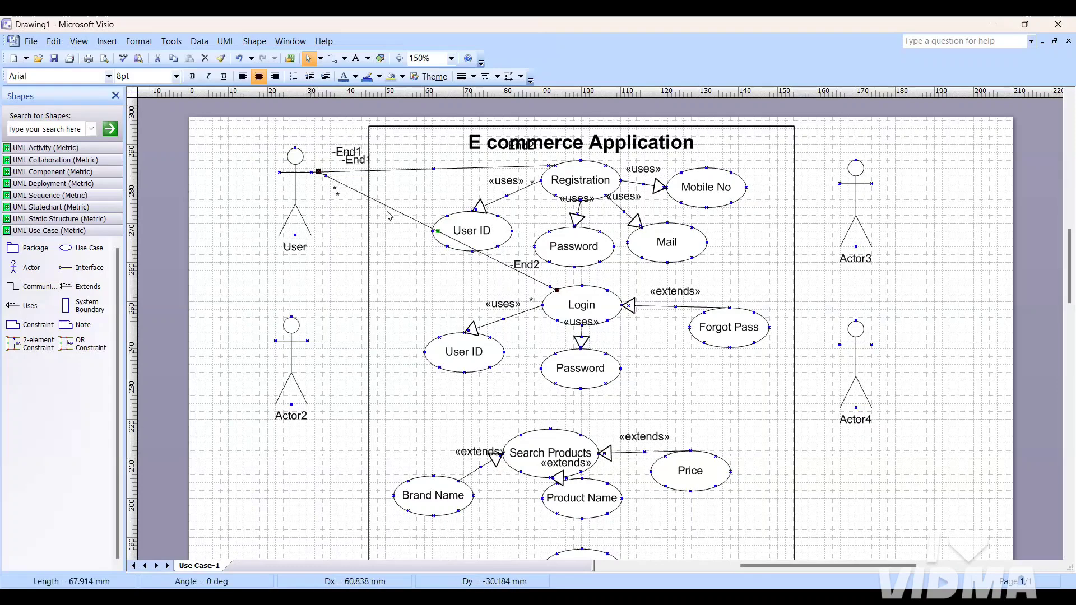
click(387, 212)
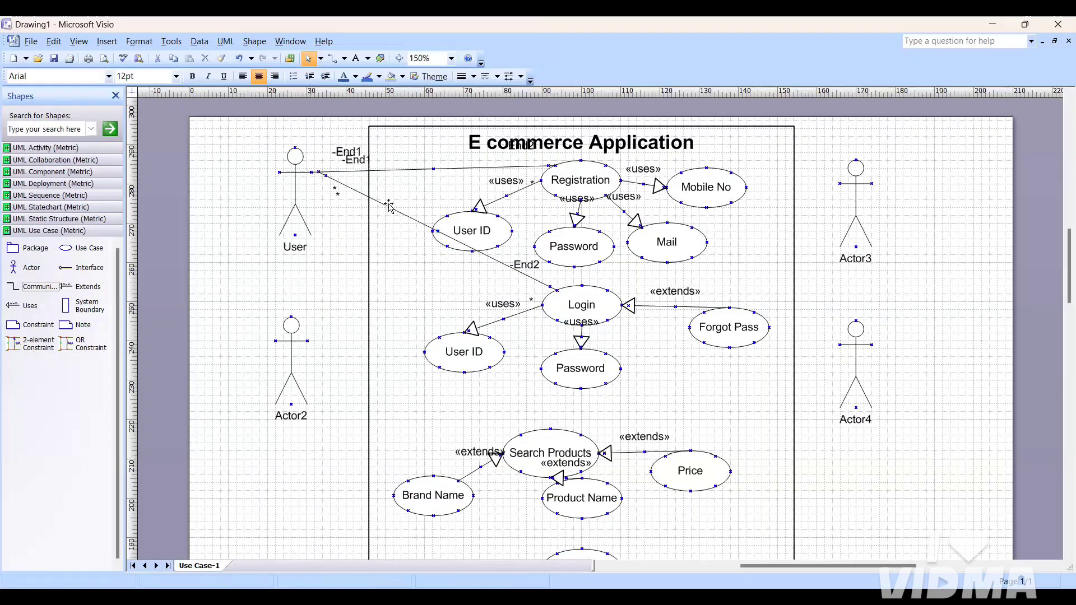
Duplicate the User–Login connector three times and attach one copy between Search Products and User.
click(389, 205)
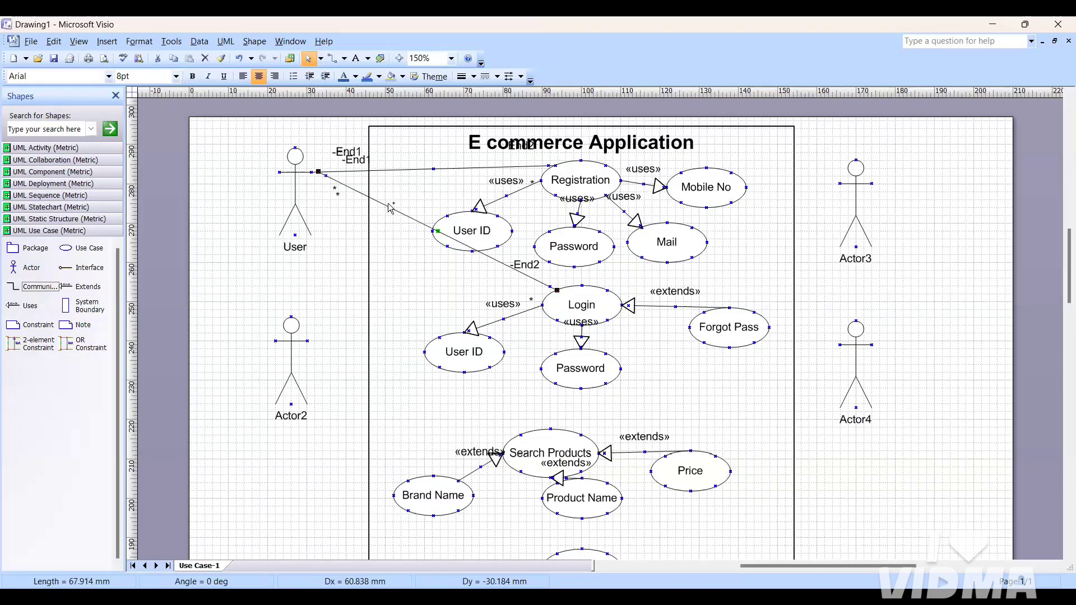
key(ctrl+d)
key(ctrl+d)
key(ctrl+d)
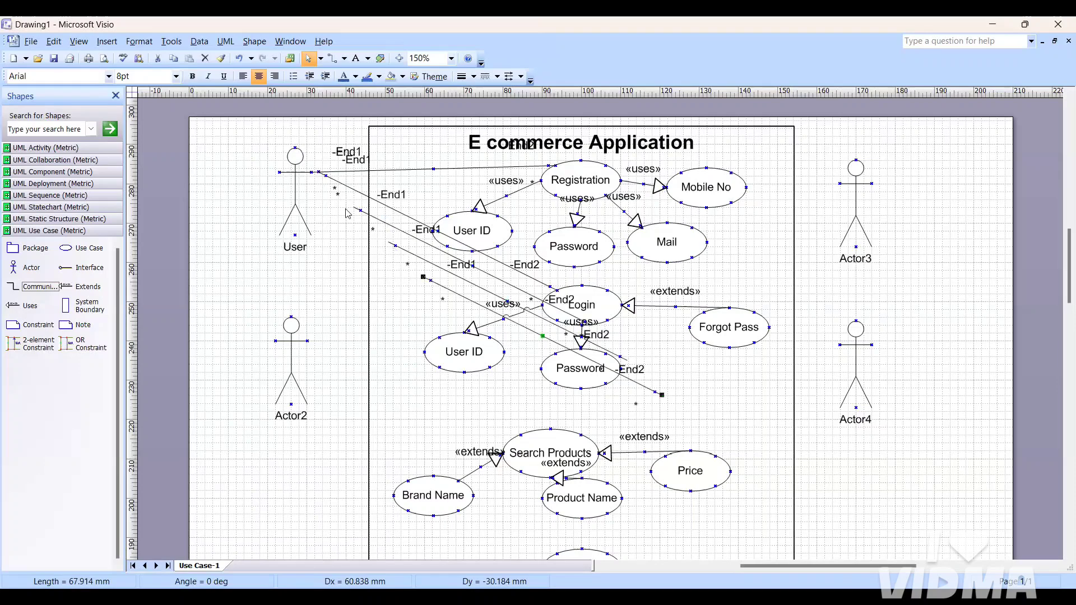
drag(394, 229, 318, 172)
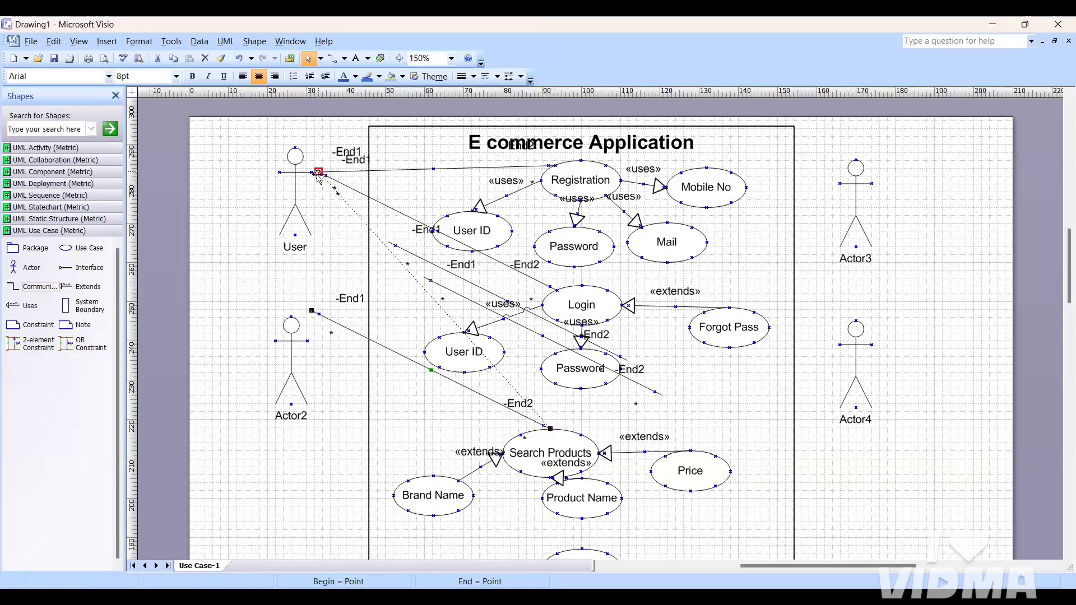
Attach another of the duplicated connectors between the Add PRoduct use case and User.
drag(483, 308, 633, 374)
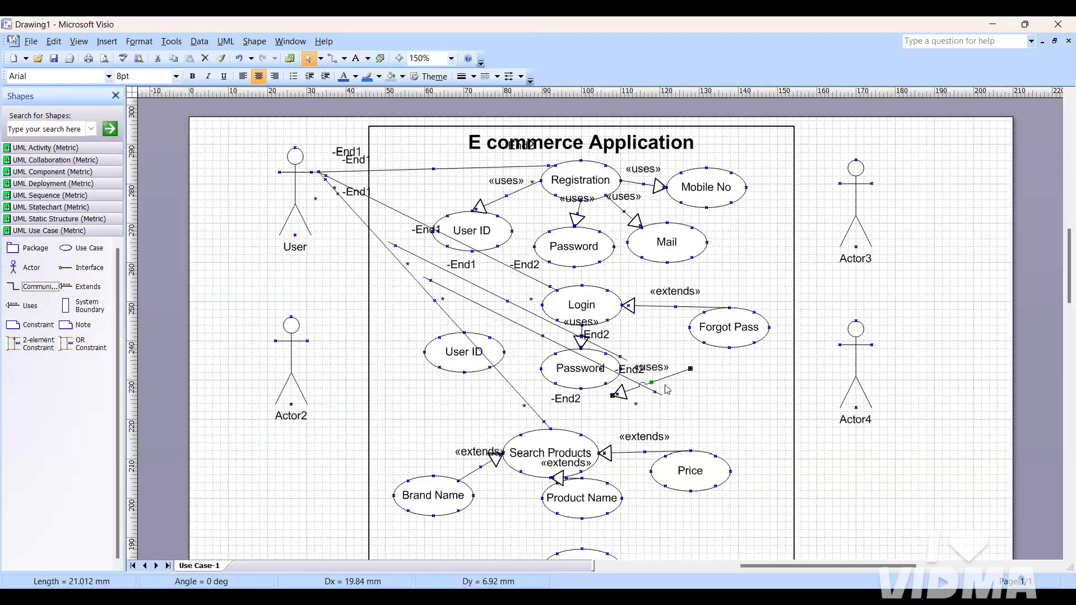
key(ctrl+z)
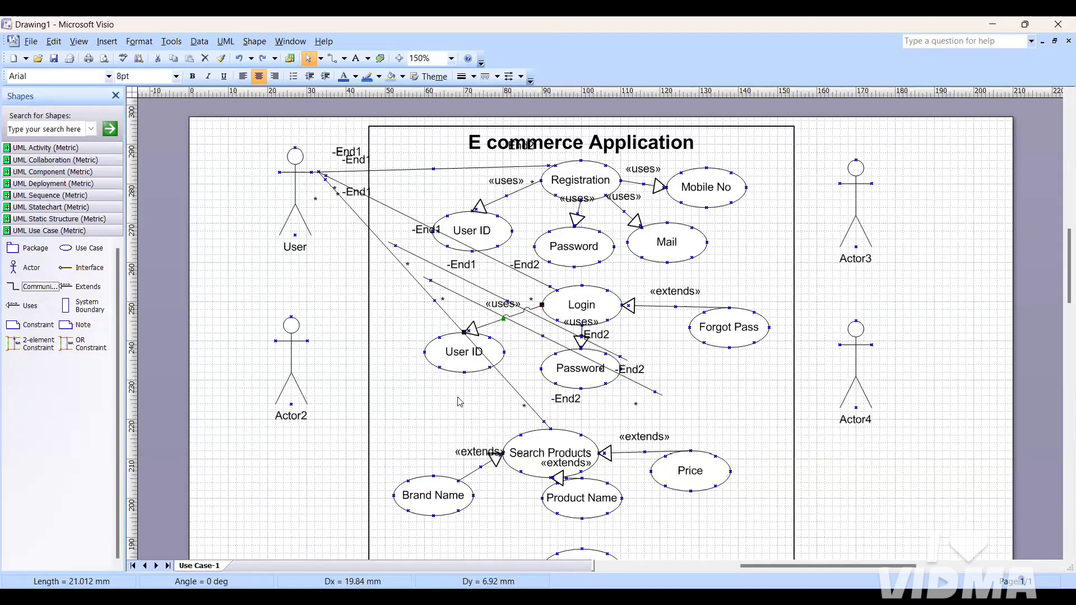
click(335, 406)
scroll(335, 405, down, 3)
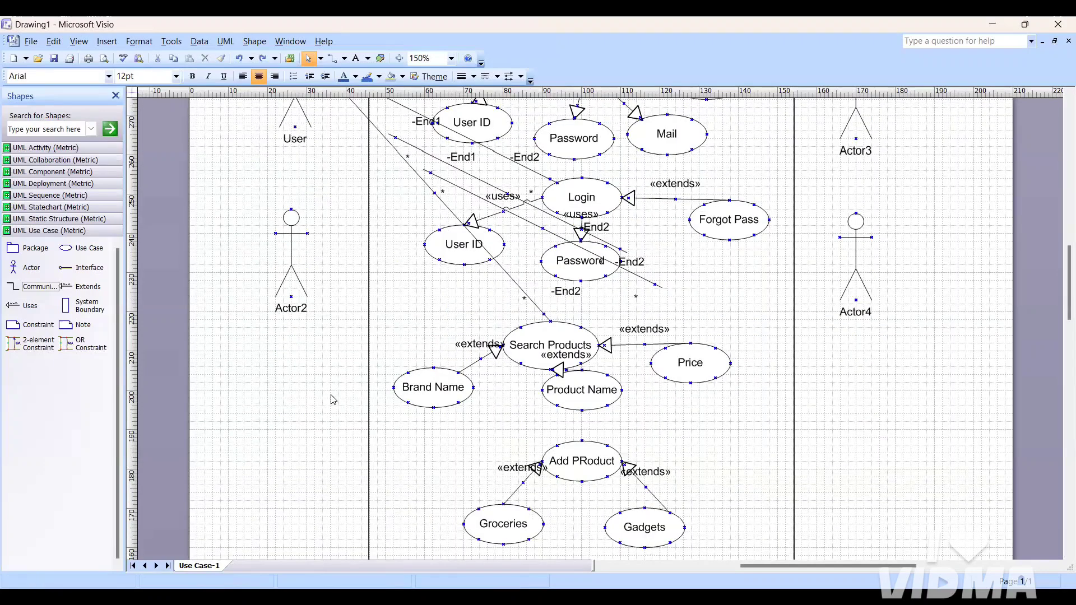
scroll(333, 399, up, 2)
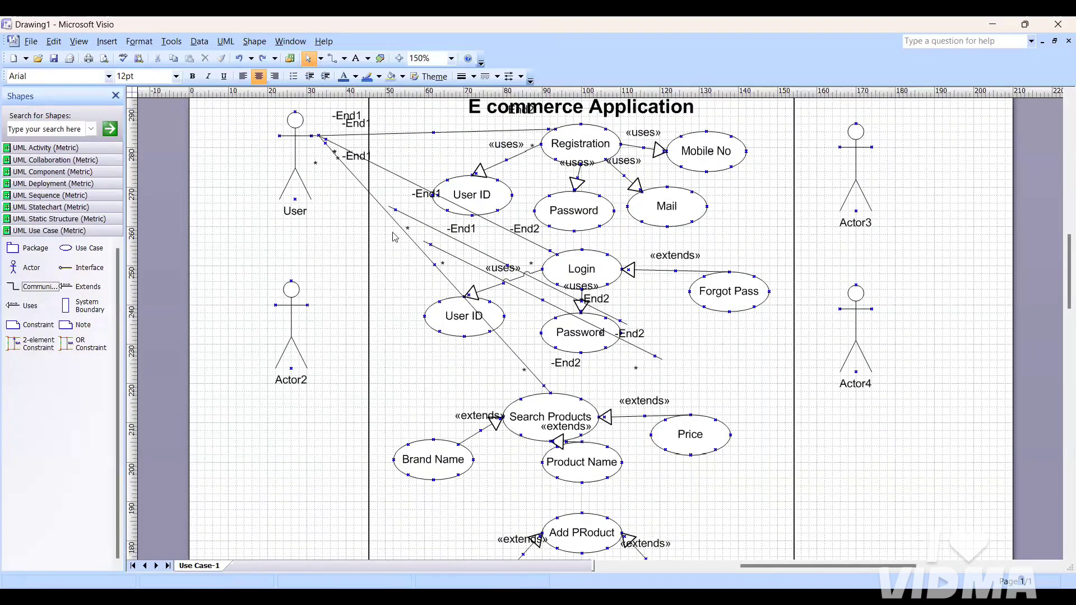
drag(408, 217, 318, 136)
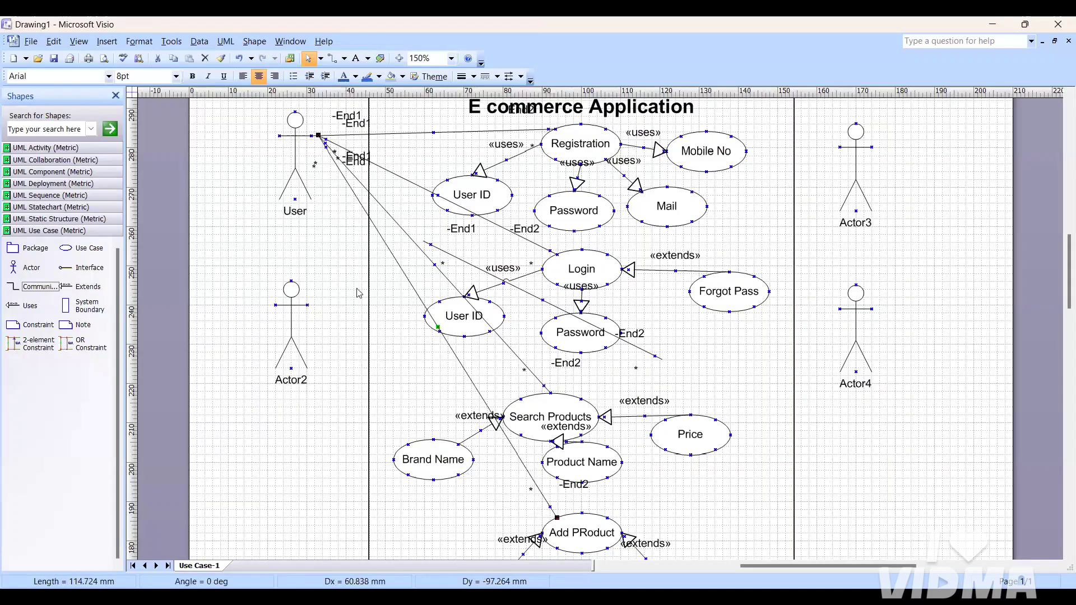
Move the connector running from User to Search Products so that it links User with the payment use case.
drag(543, 302, 428, 470)
scroll(404, 434, down, 5)
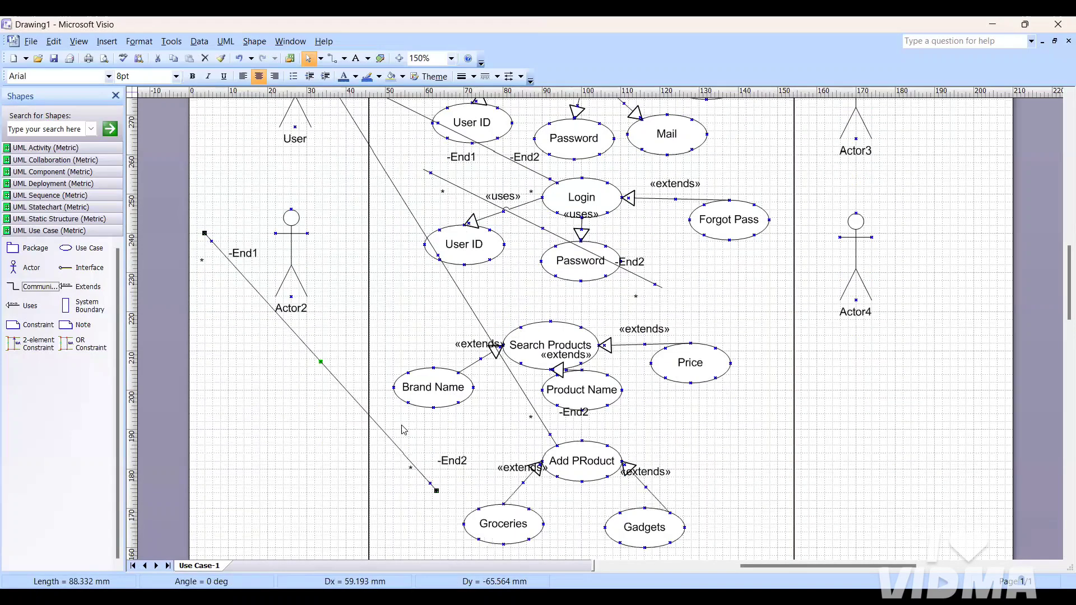
drag(435, 381, 555, 480)
scroll(263, 465, up, 3)
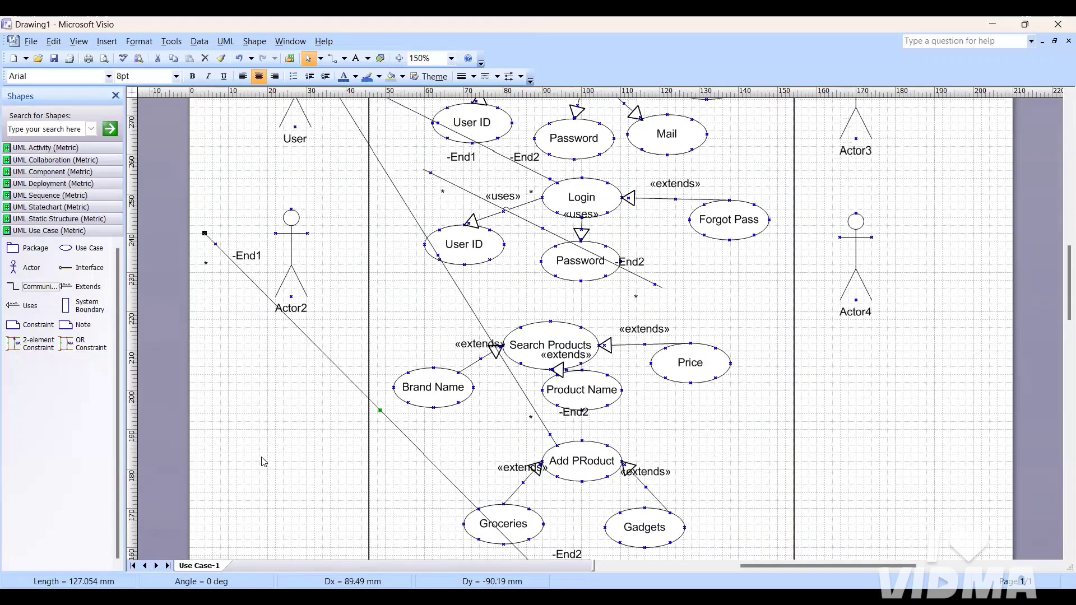
scroll(241, 408, up, 3)
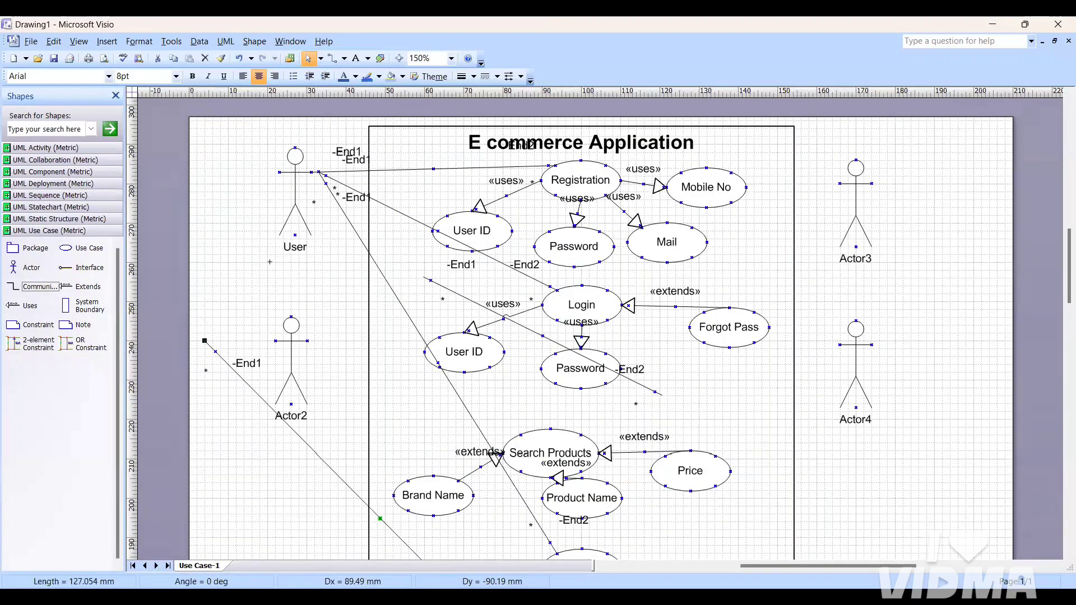
drag(270, 261, 318, 172)
scroll(340, 318, down, 1)
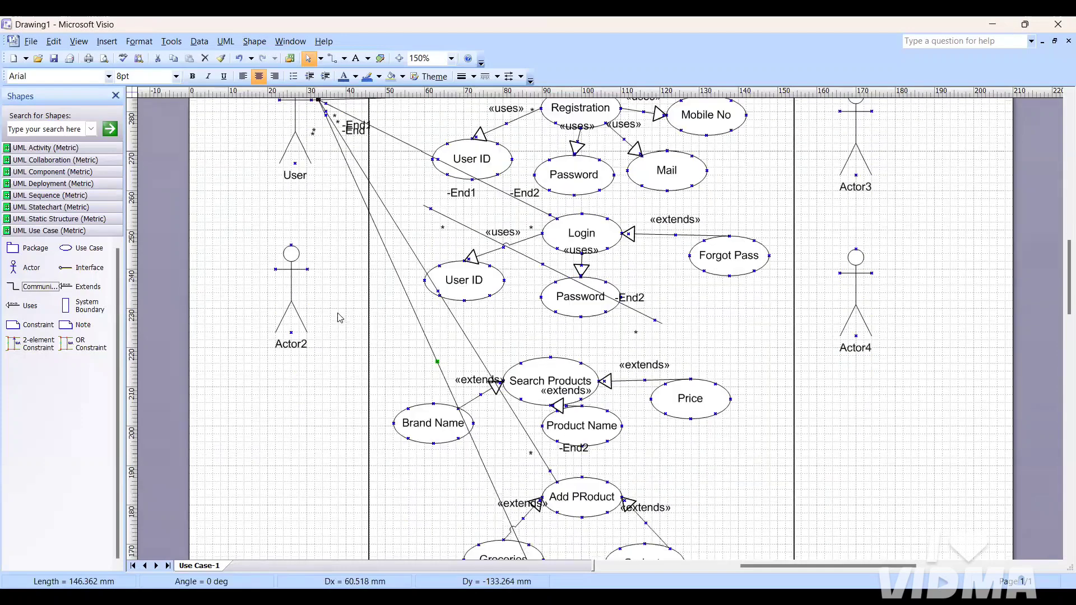
Add a Communicates connector between product delivery and User, and delete the unattached connector copy crossing the login use cases.
scroll(339, 317, down, 5)
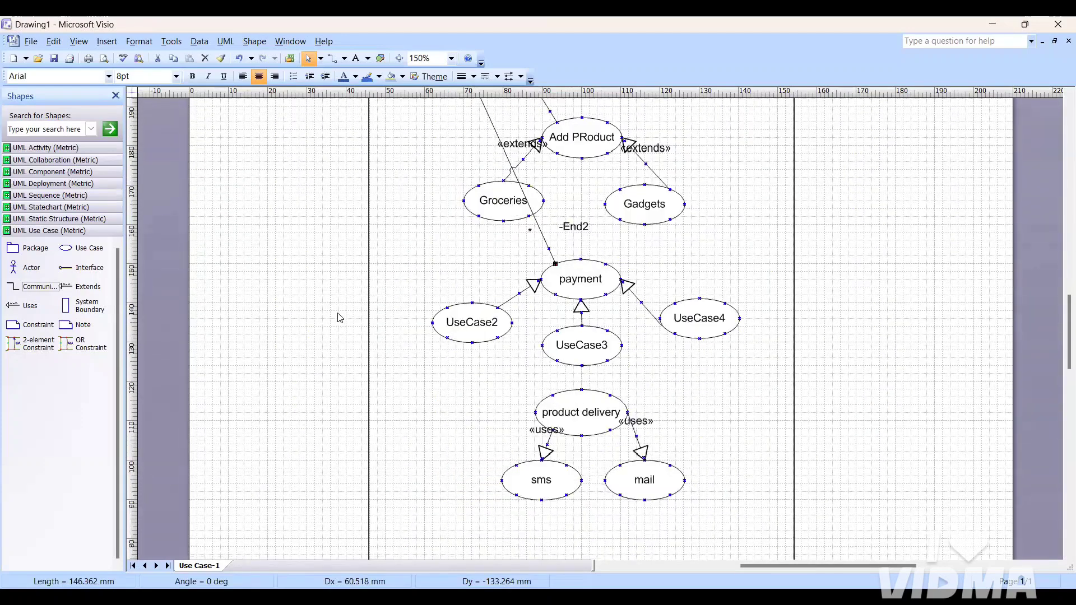
drag(33, 287, 504, 377)
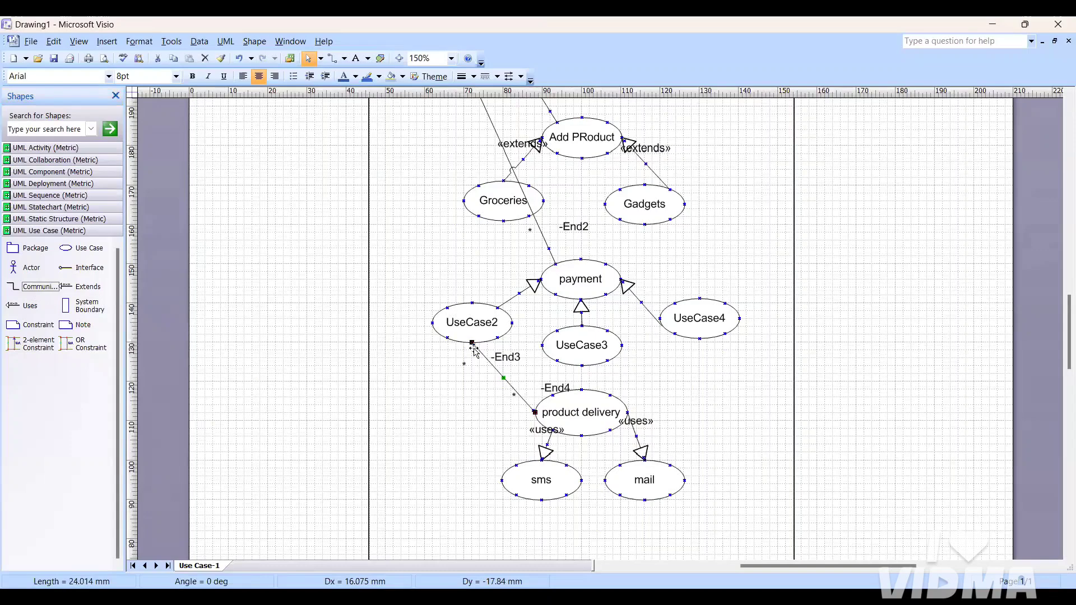
drag(472, 342, 318, 154)
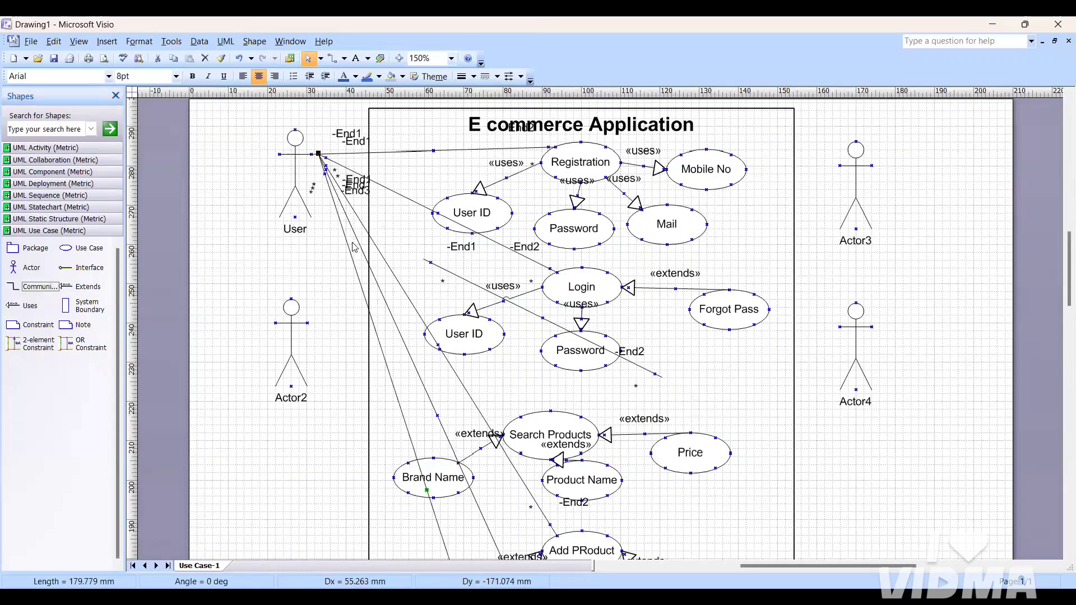
click(462, 278)
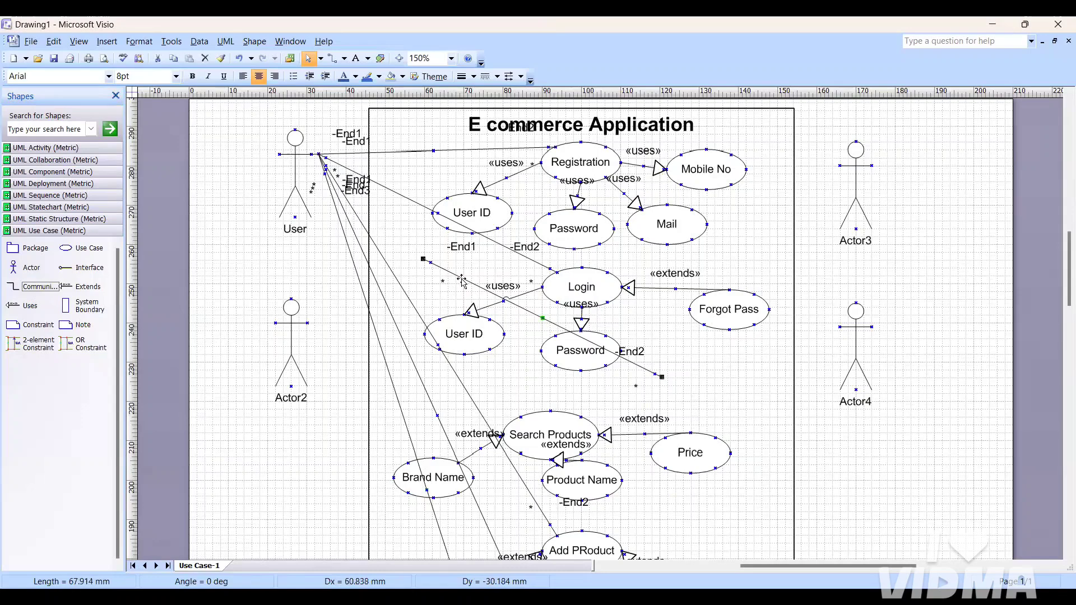
key(Delete)
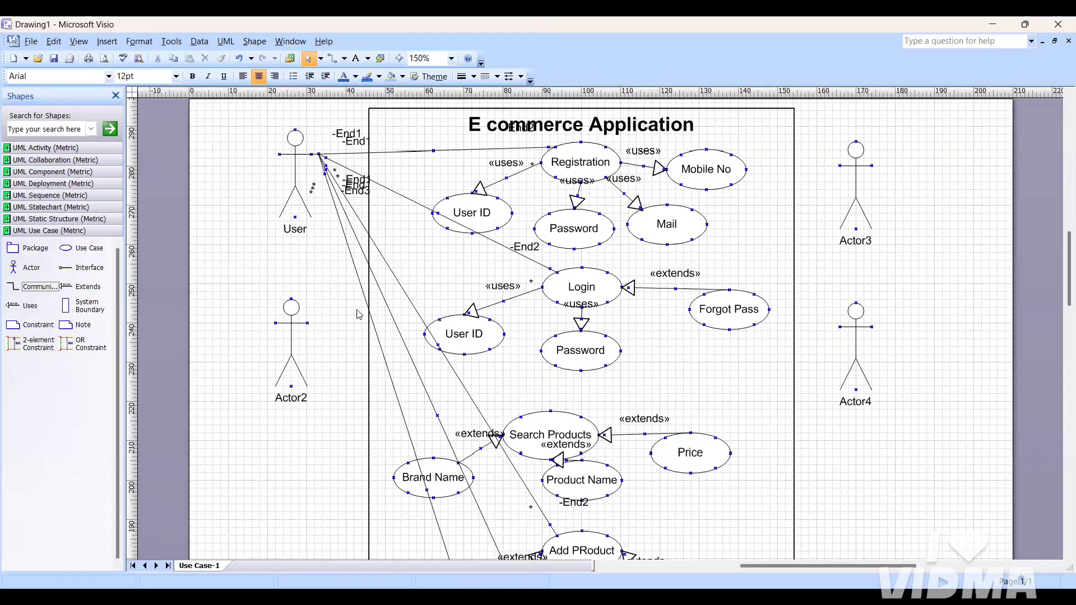
Delete the connector linking User with the Add PRoduct use case.
scroll(359, 314, down, 5)
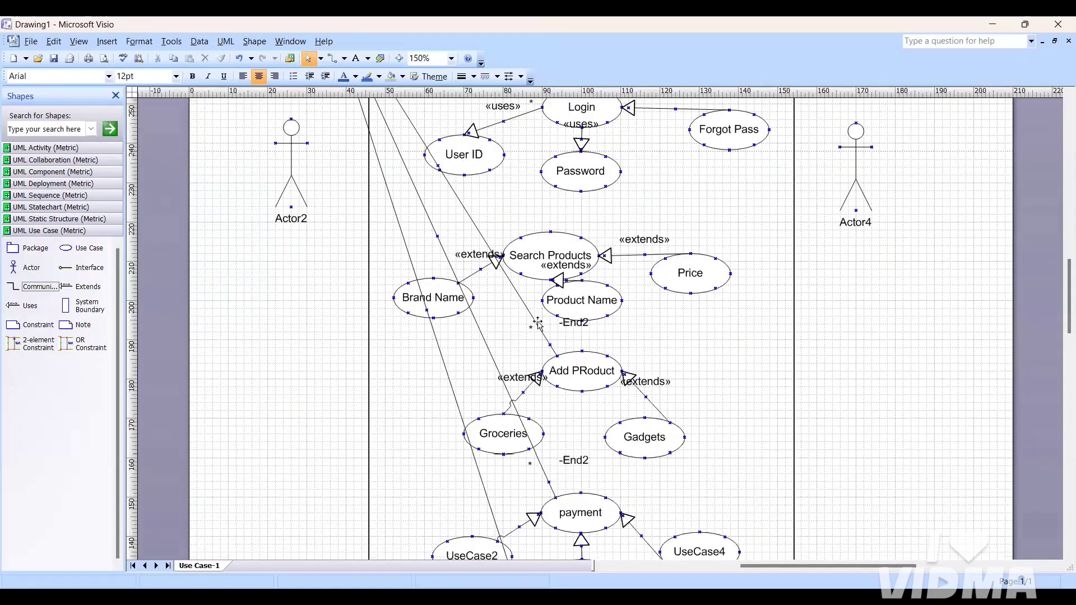
click(538, 324)
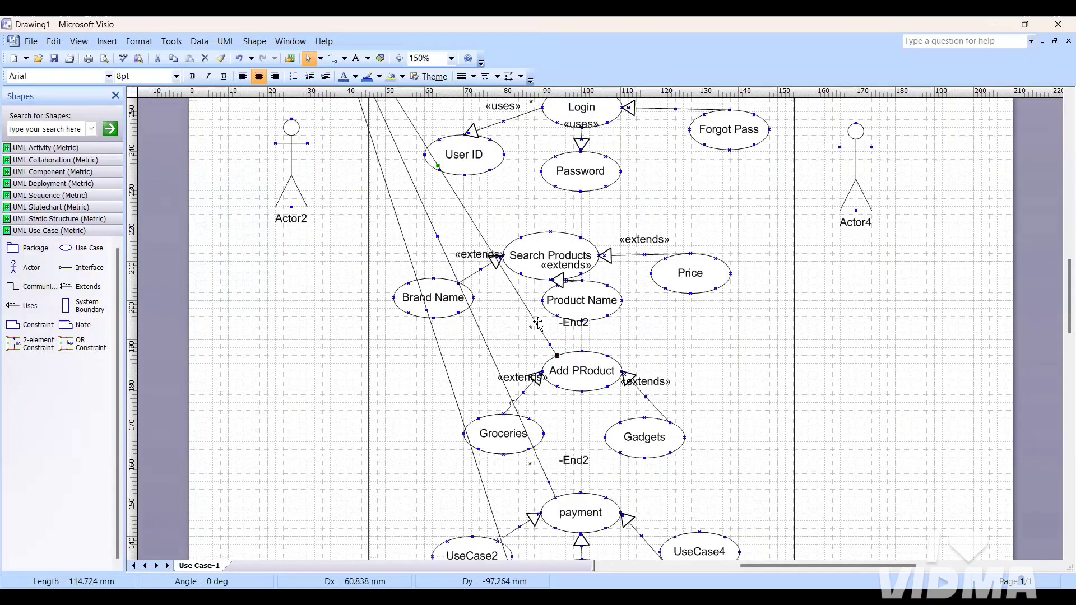
key(Delete)
Add a Communicates connector between the Search Products use case and the User actor.
scroll(208, 366, up, 3)
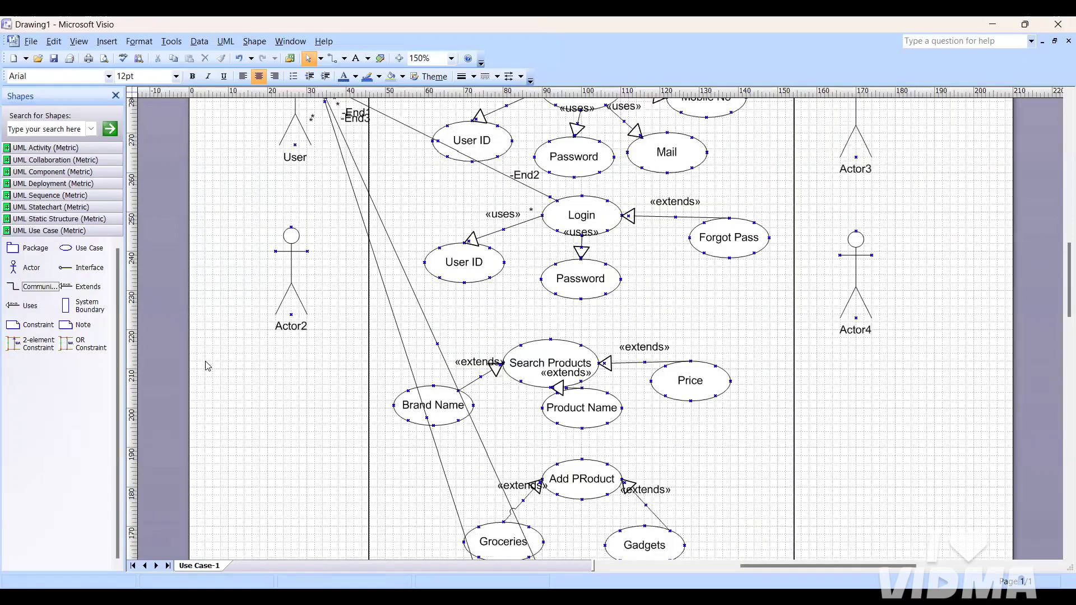
scroll(208, 366, up, 2)
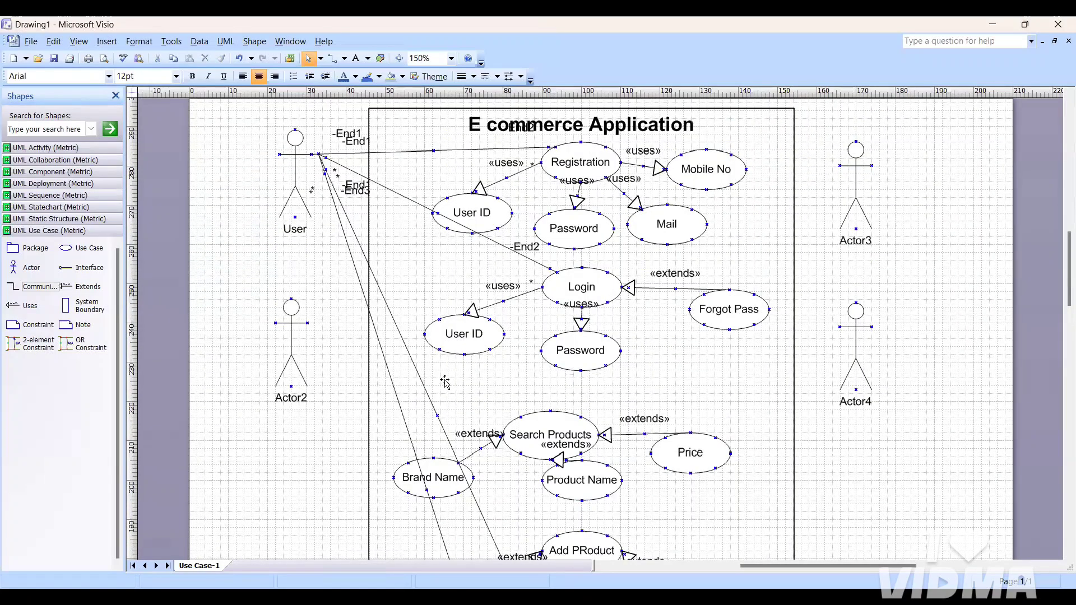
scroll(443, 381, down, 2)
scroll(397, 379, up, 2)
drag(12, 287, 485, 388)
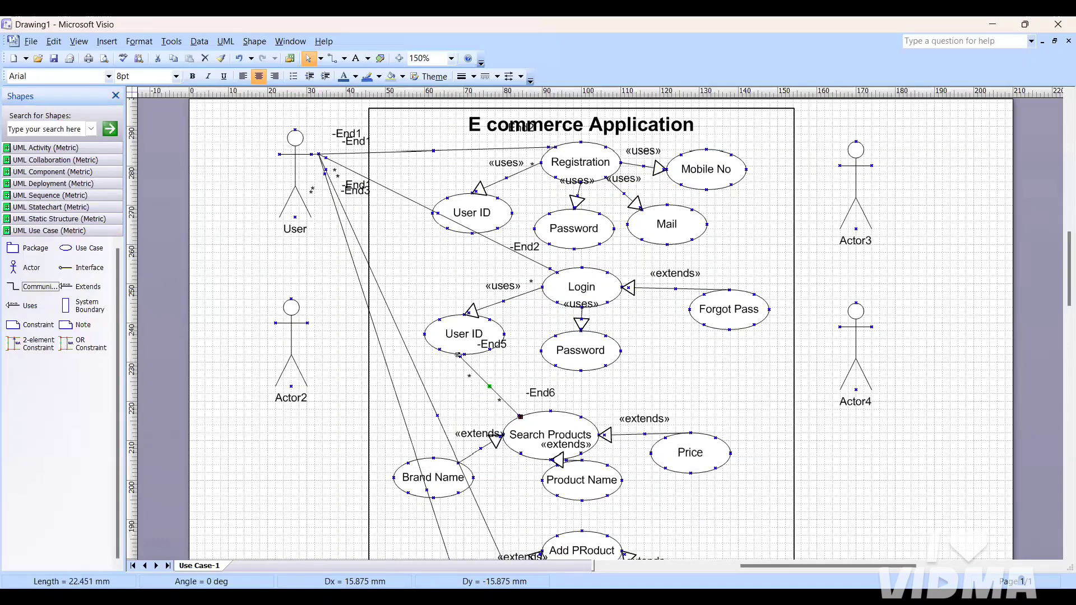
drag(458, 355, 317, 154)
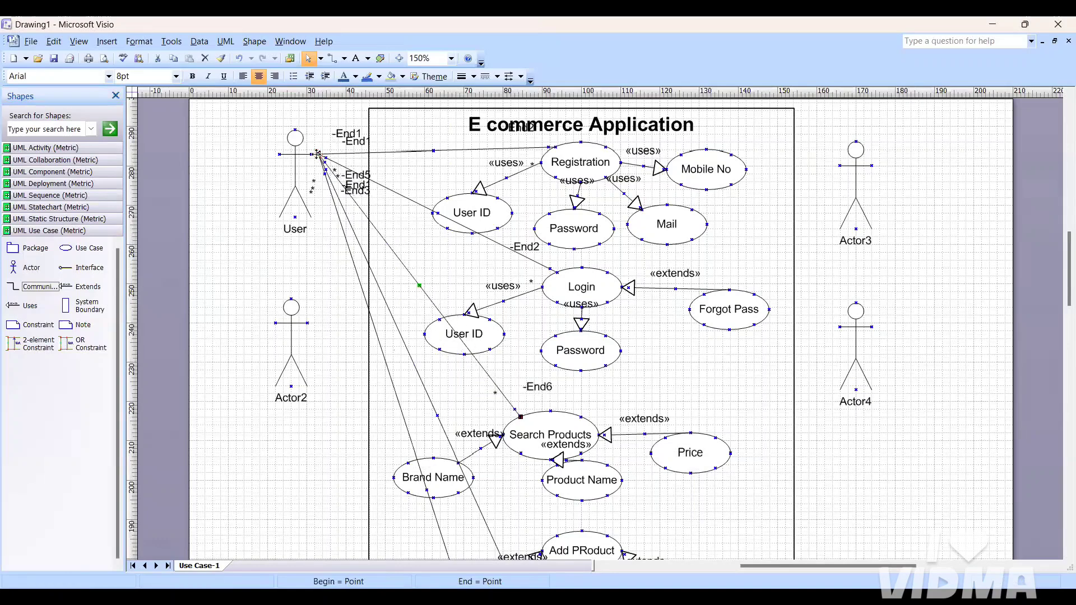
Move Actor2 slightly lower beneath User and rename it Existing USer.
scroll(314, 262, down, 3)
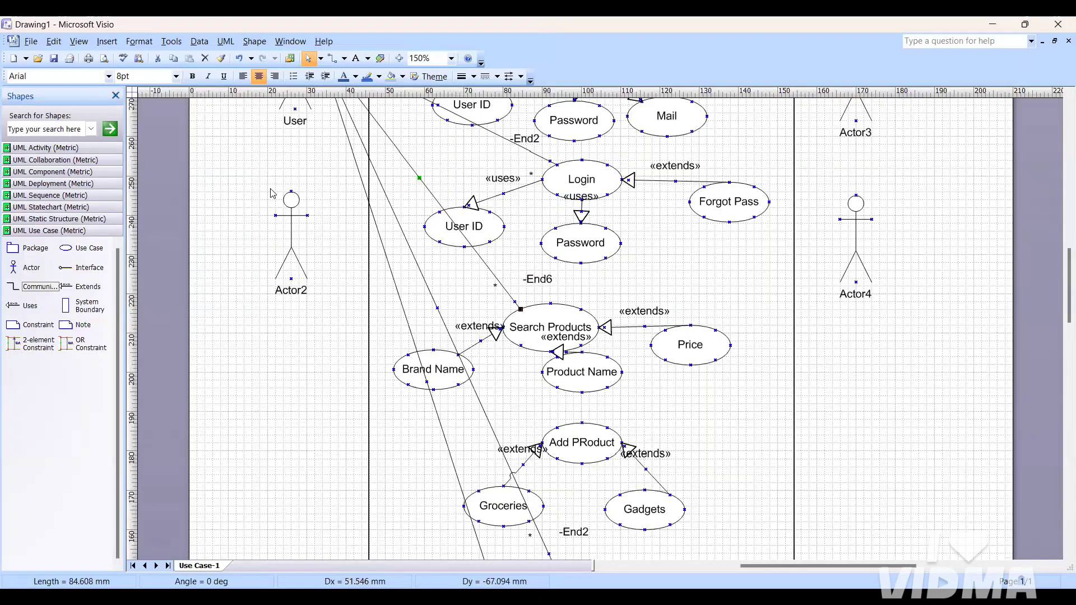
click(292, 241)
drag(292, 241, 291, 283)
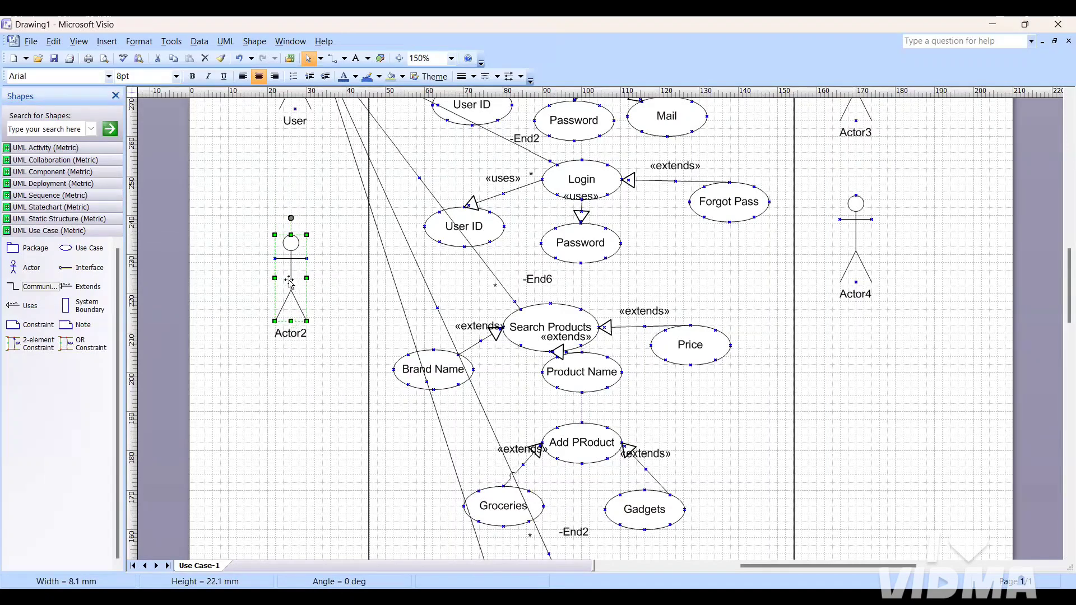
double_click(290, 282)
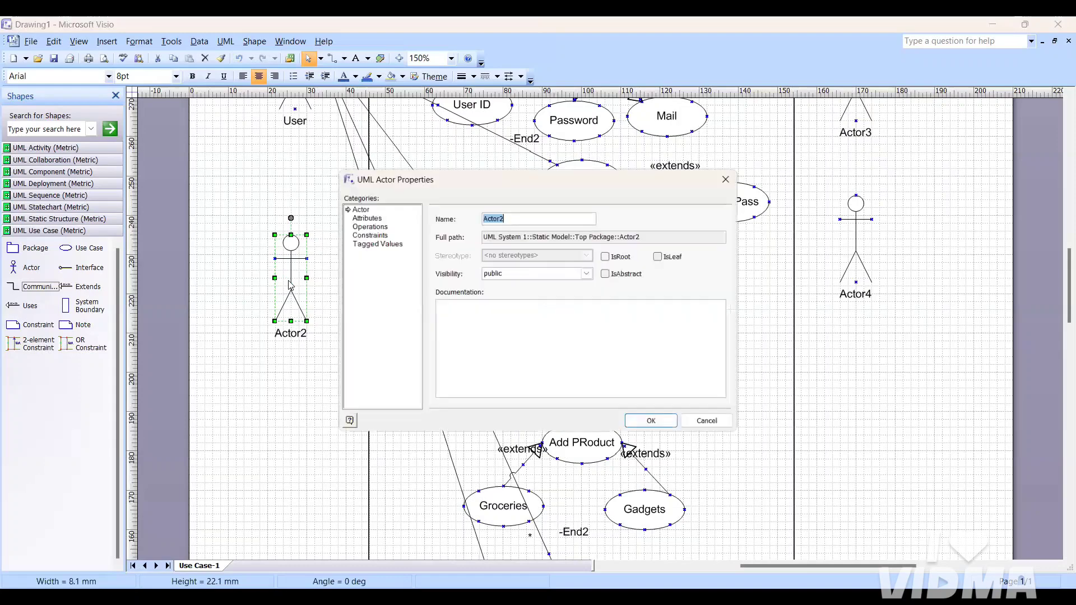
text(Existin)
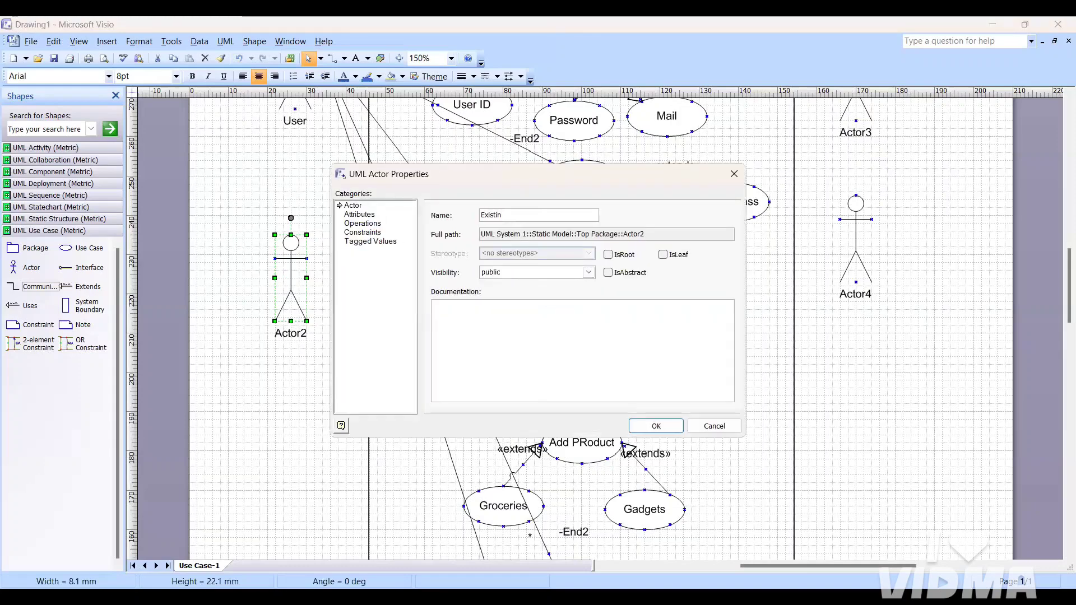
text(g USer)
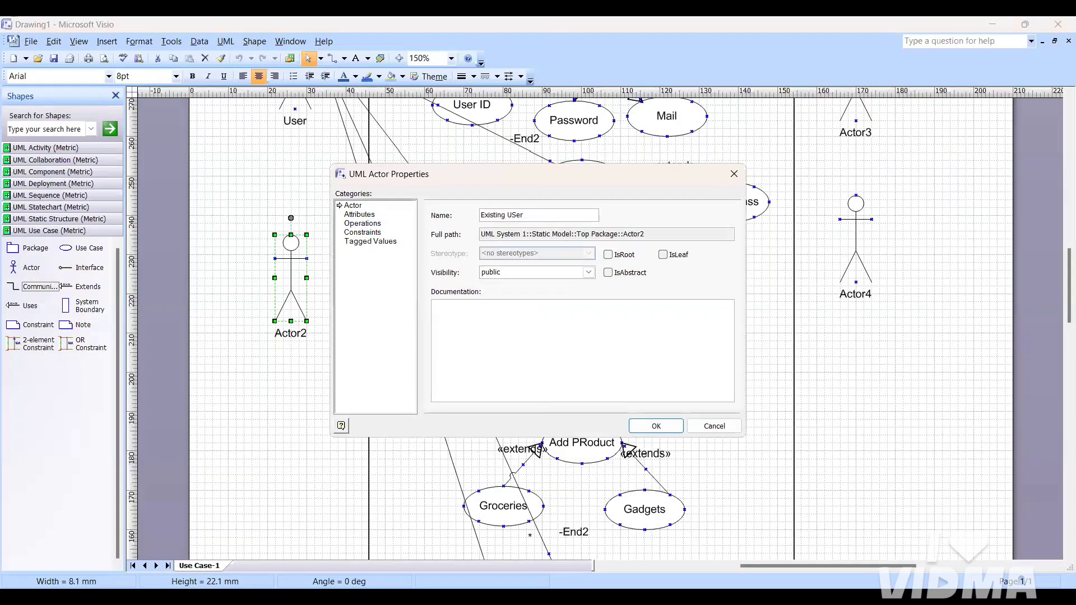
key(Return)
scroll(263, 418, up, 3)
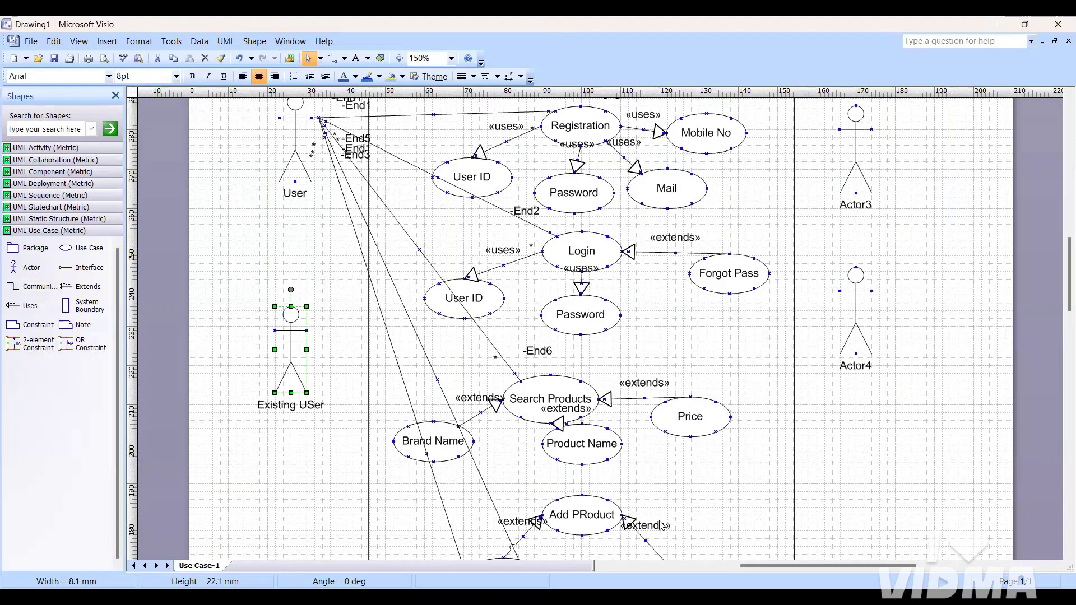
double_click(292, 400)
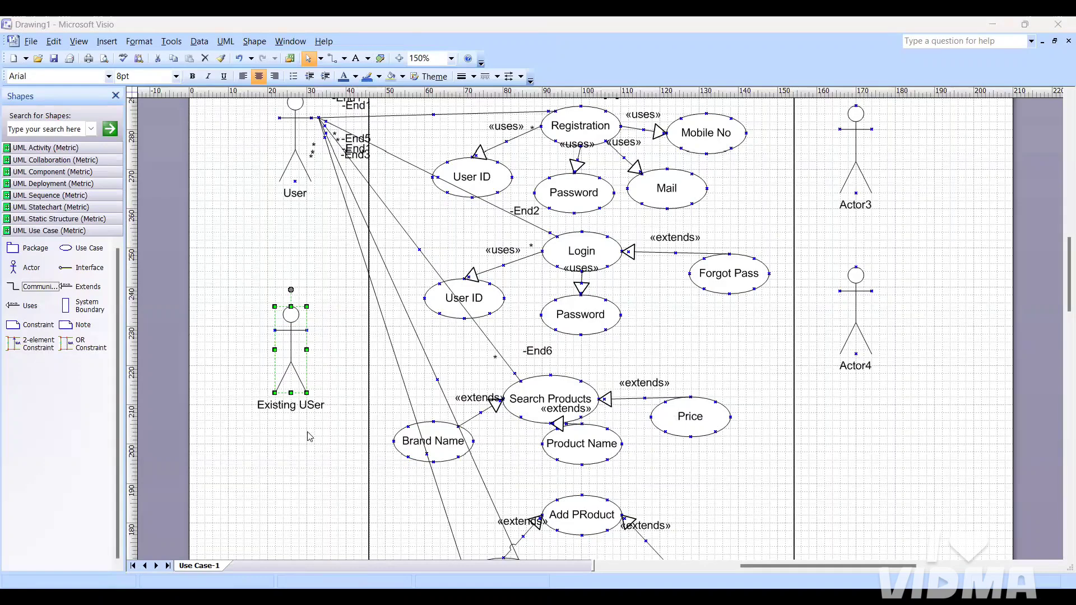
key(Return)
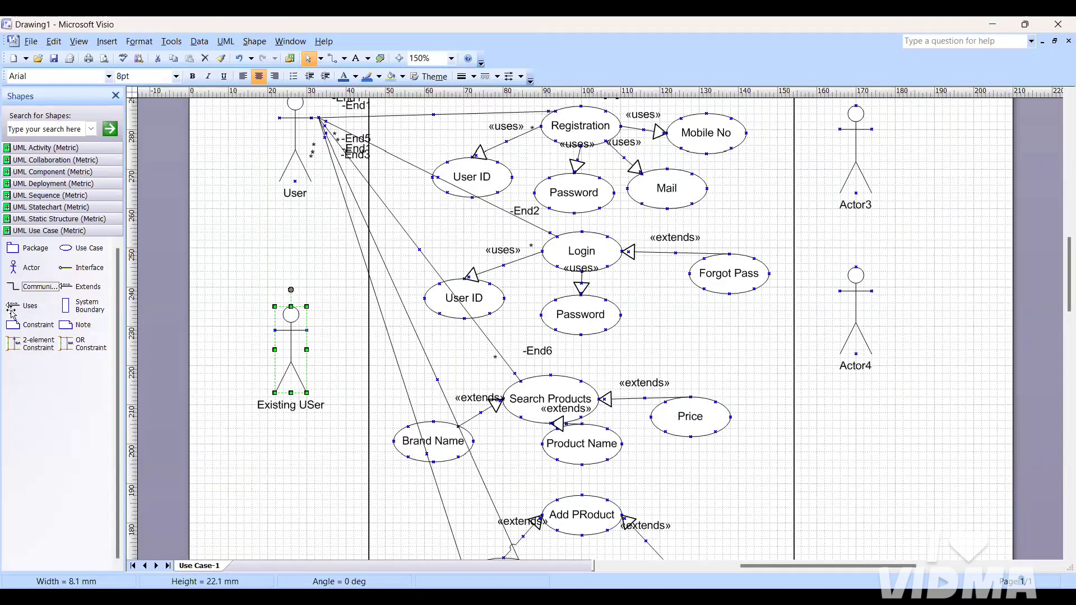
Add a Uses connector from the head of Existing USer up to User, with its arrowhead at User.
drag(11, 313, 314, 184)
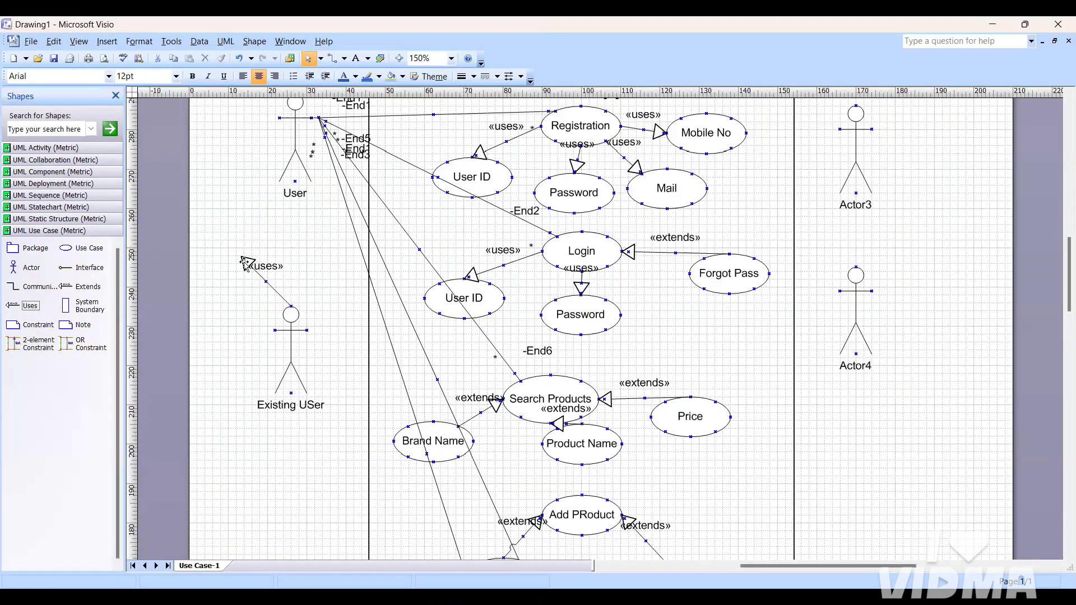
drag(244, 264, 294, 222)
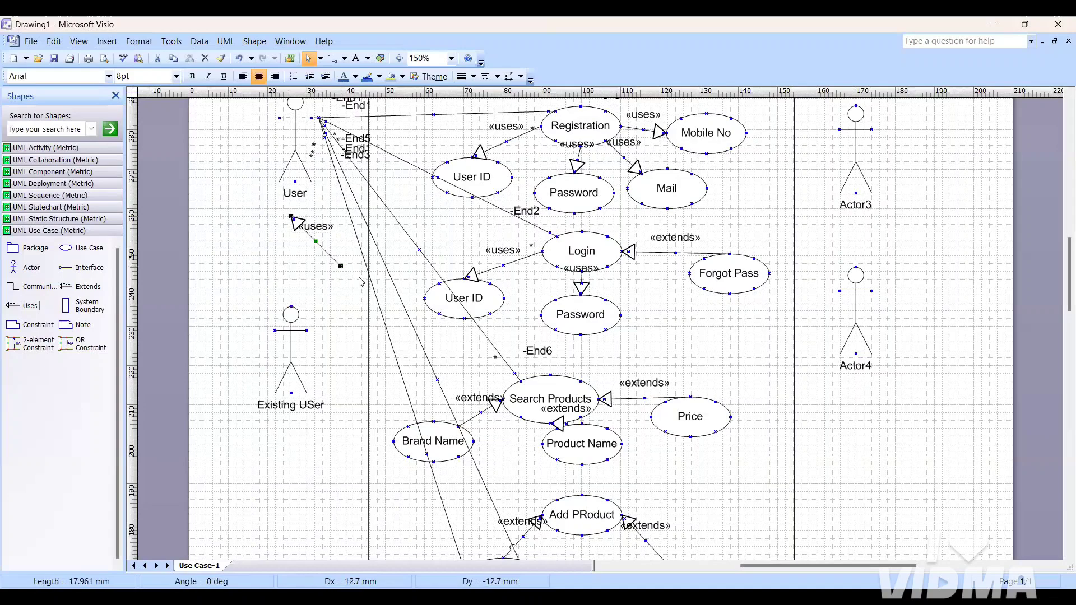
drag(340, 266, 291, 307)
drag(291, 216, 292, 184)
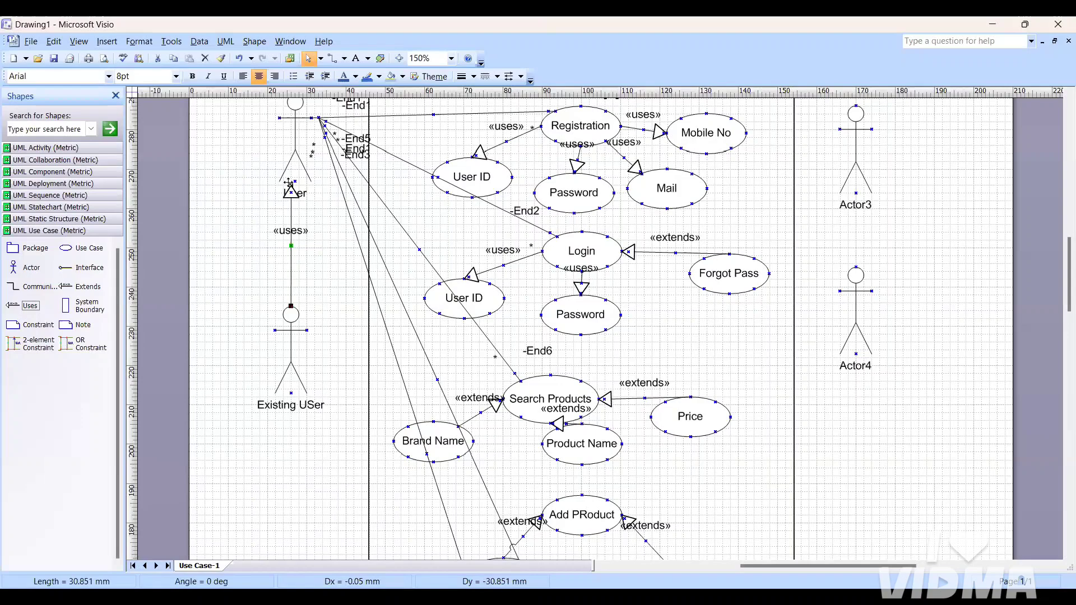
Set the stereotype of the connector between Existing USer and User to inherits.
double_click(290, 242)
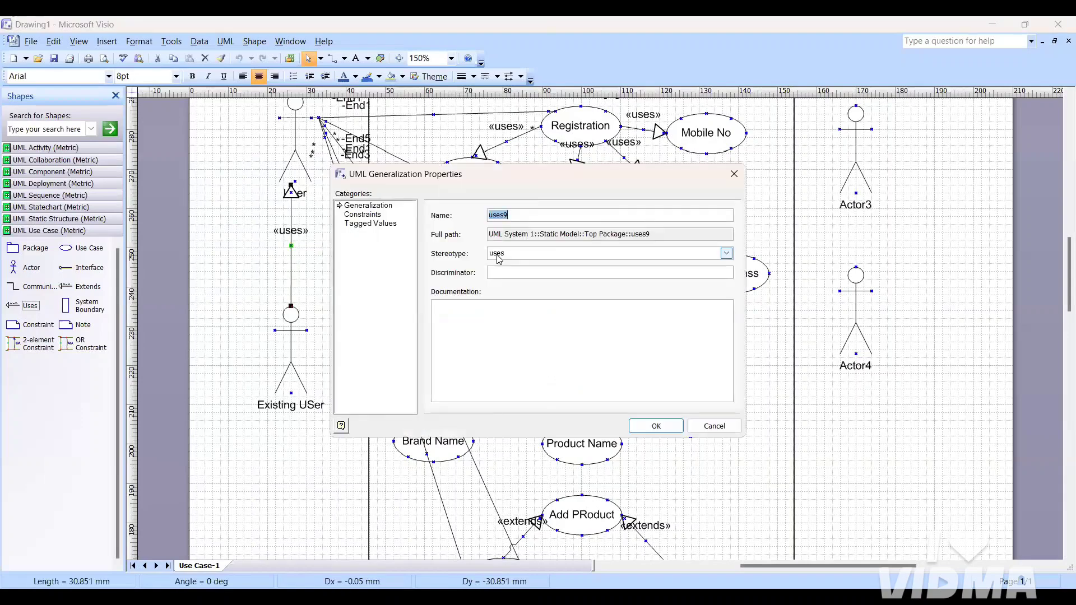
click(498, 259)
click(515, 278)
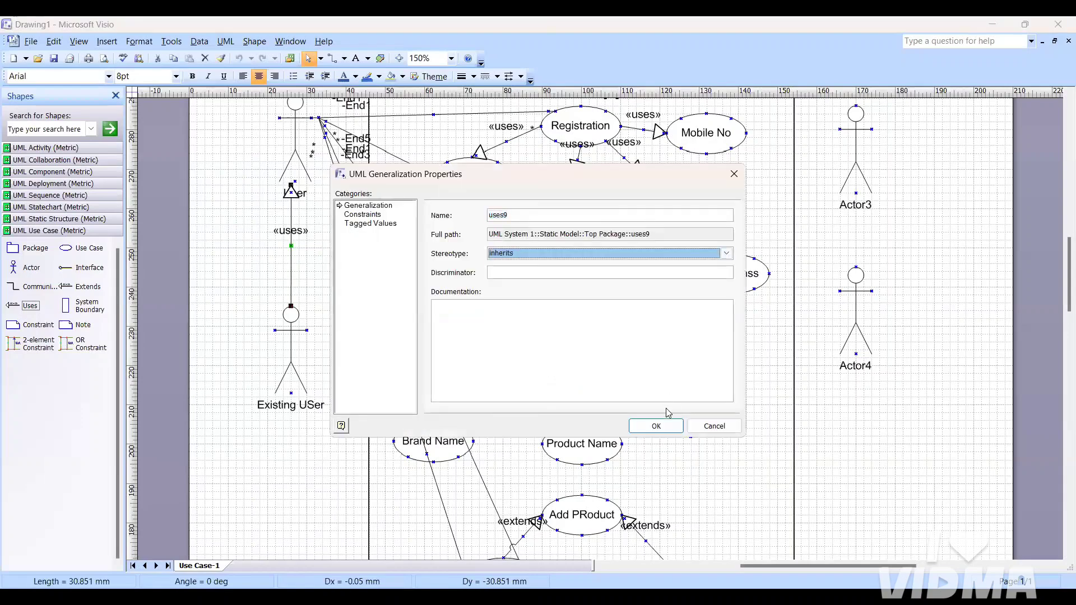
click(656, 426)
Place a new actor below Existing USer, outside the system boundary, and name it Vendors.
scroll(193, 432, down, 2)
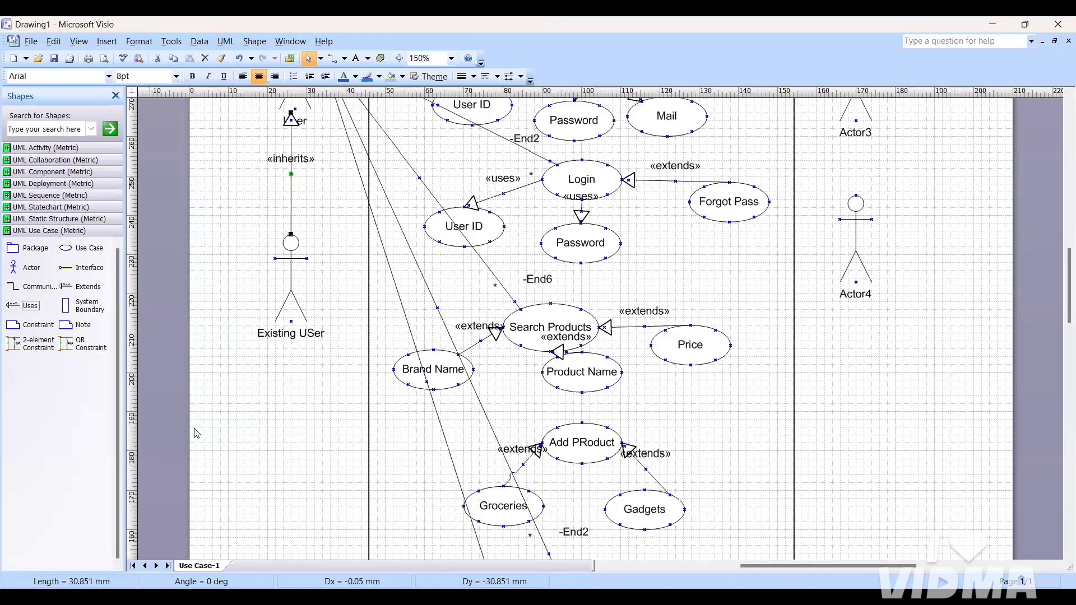
scroll(193, 428, down, 5)
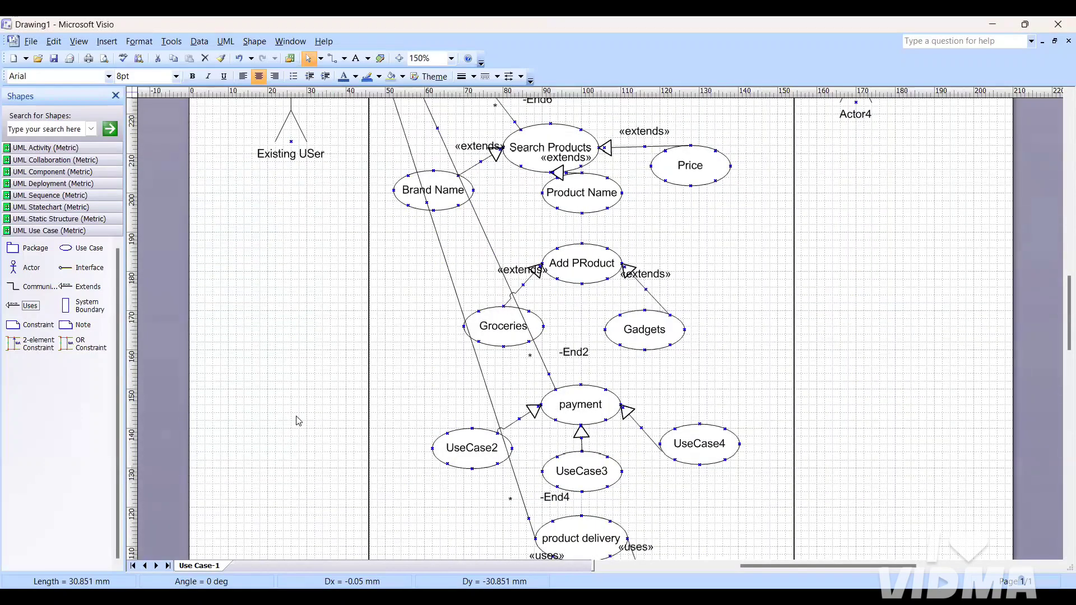
drag(13, 268, 271, 291)
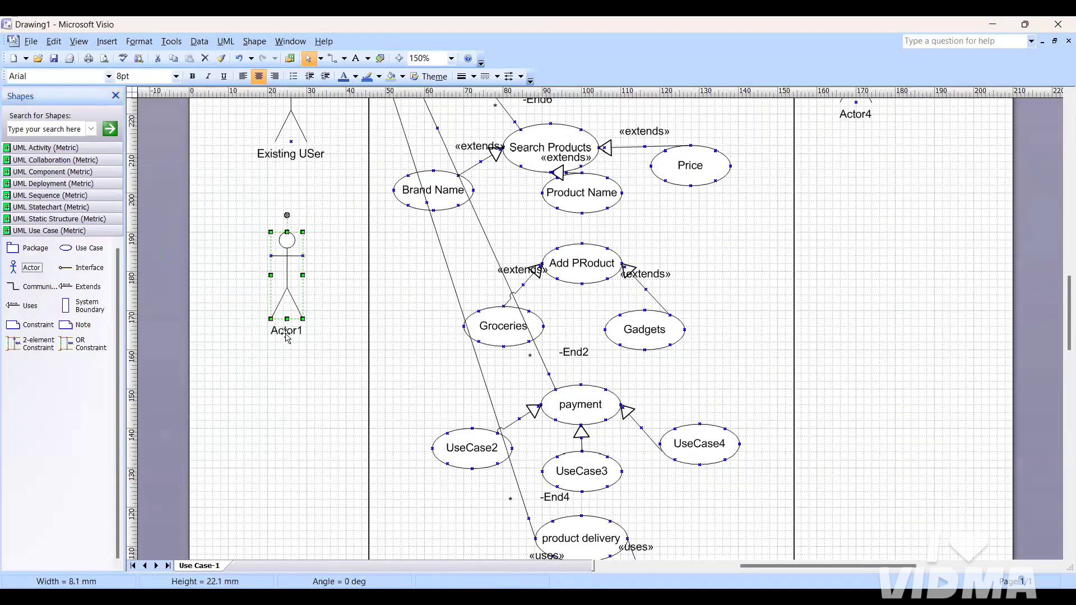
double_click(286, 335)
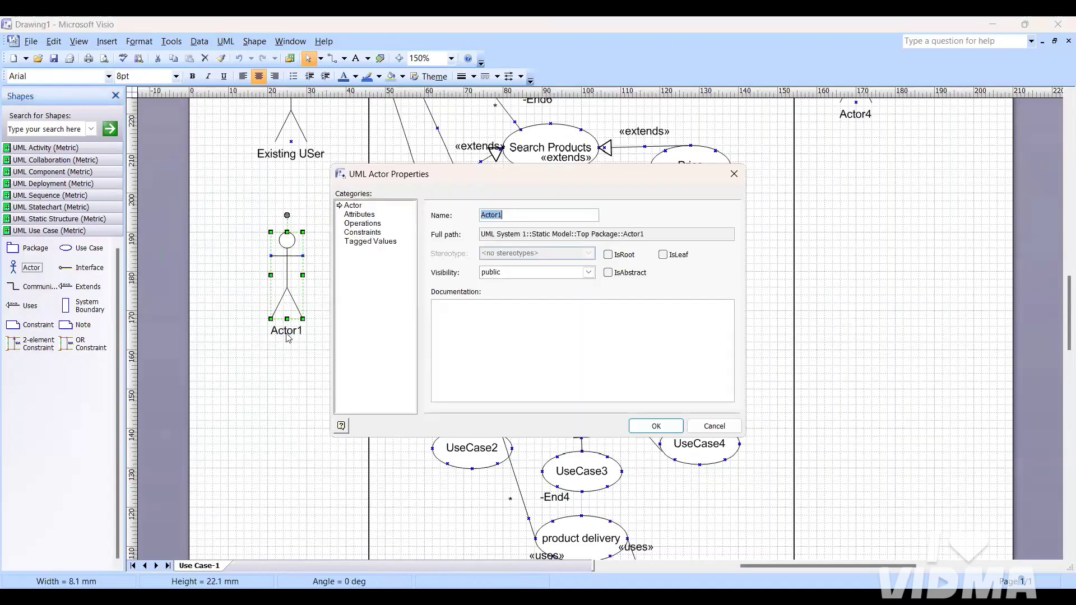
key(BackSpace)
text(Vensors)
key(BackSpace)
key(BackSpace)
key(BackSpace)
key(BackSpace)
text(dors)
key(Return)
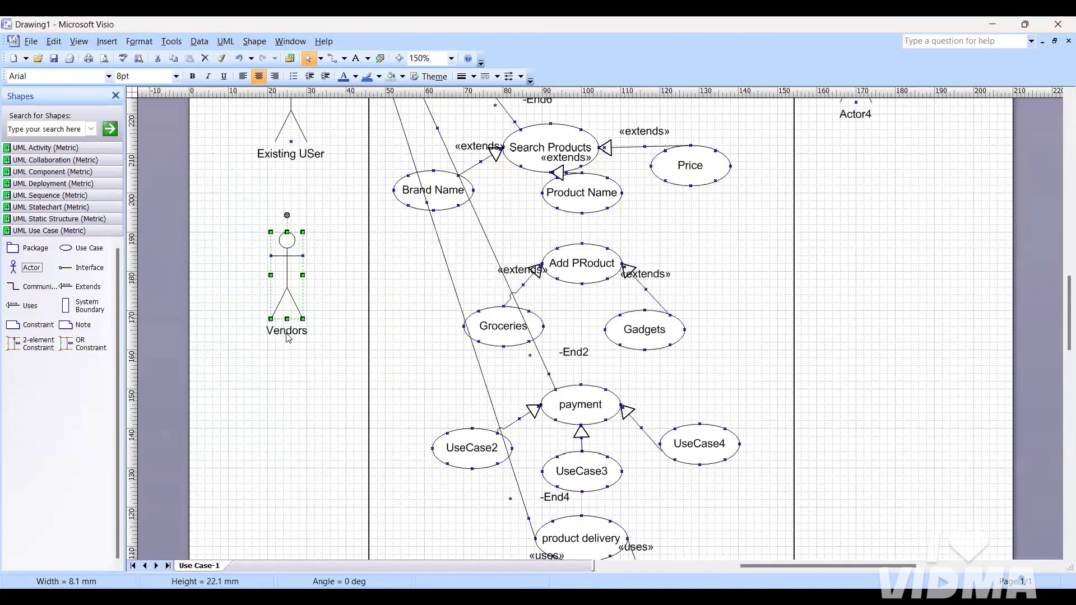
click(315, 429)
Review the whole diagram from product delivery up to Registration, checking the actors and their connections to the use cases.
scroll(303, 423, down, 5)
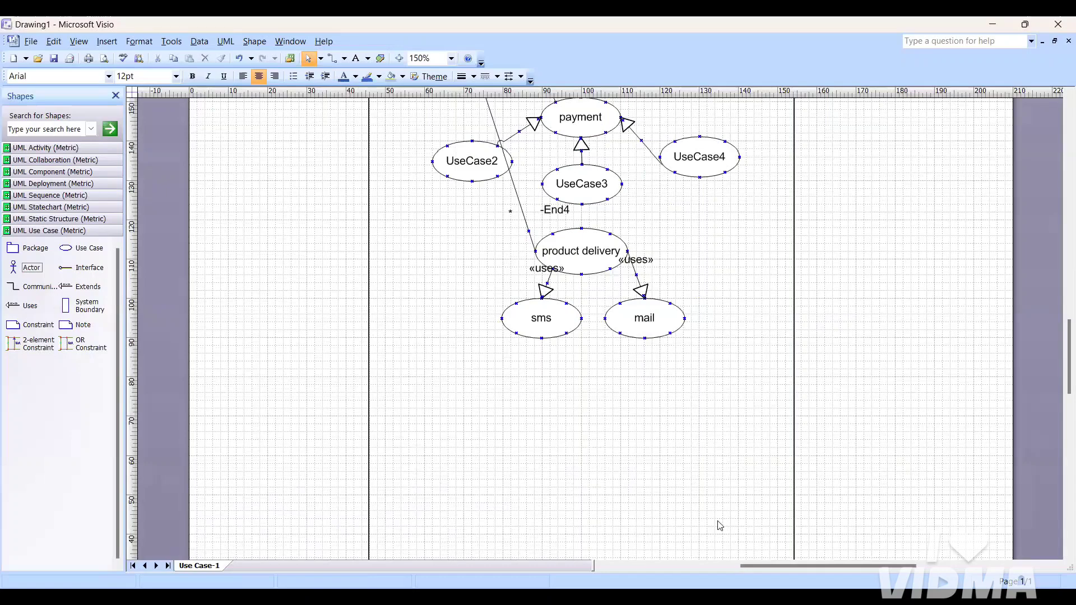
scroll(720, 525, down, 1)
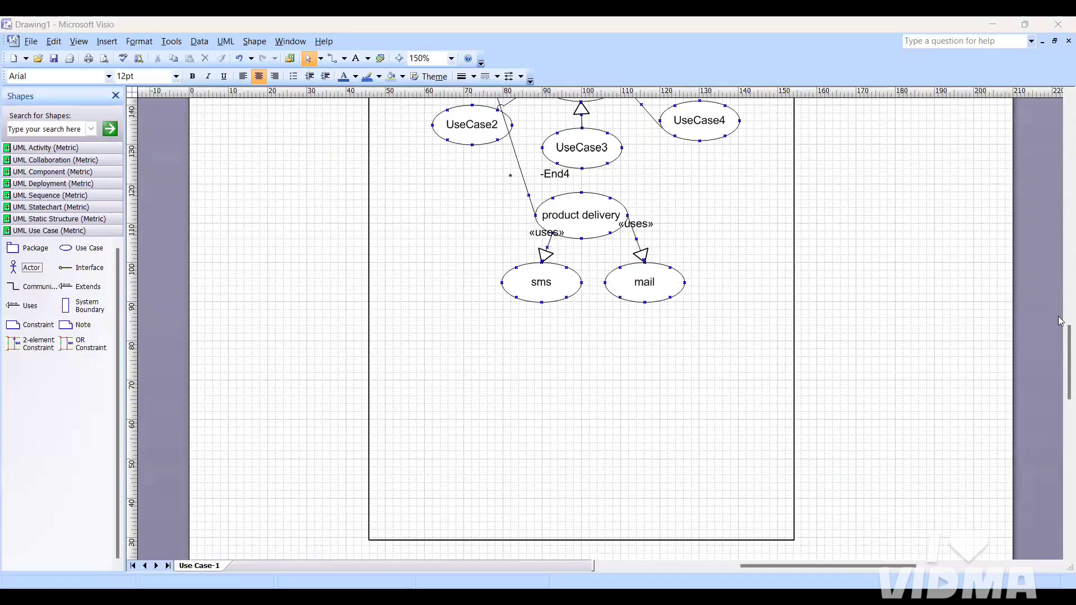
scroll(415, 456, up, 10)
scroll(416, 456, up, 5)
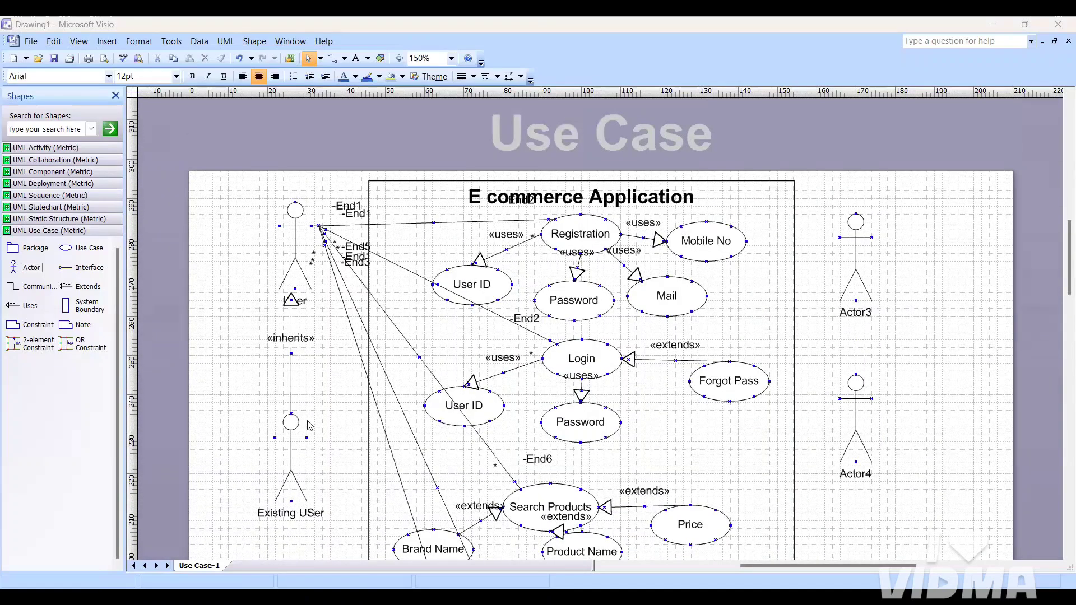
scroll(315, 418, down, 1)
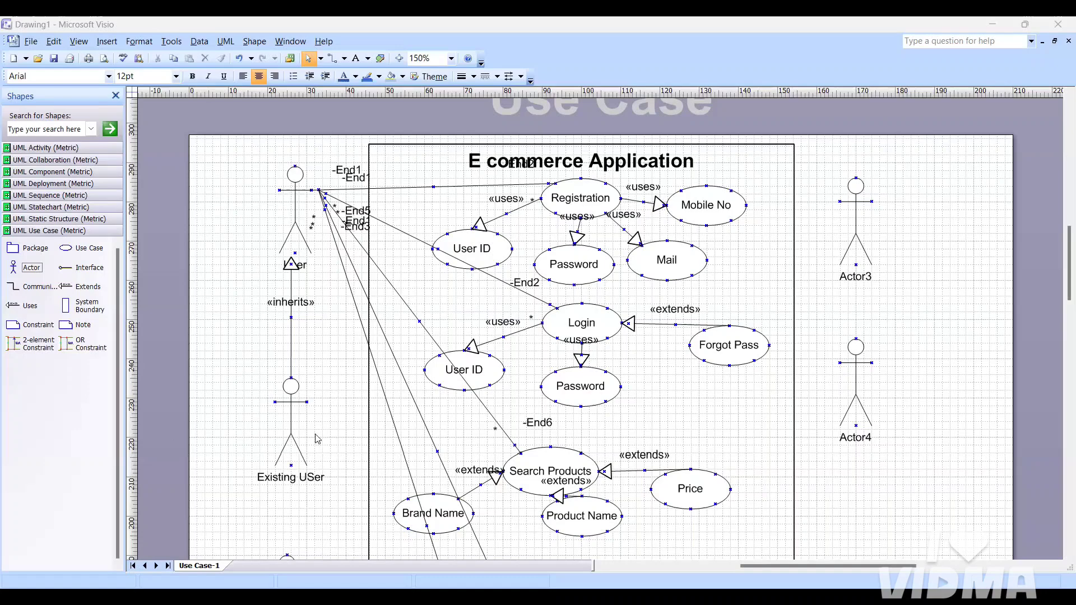
scroll(316, 439, down, 1)
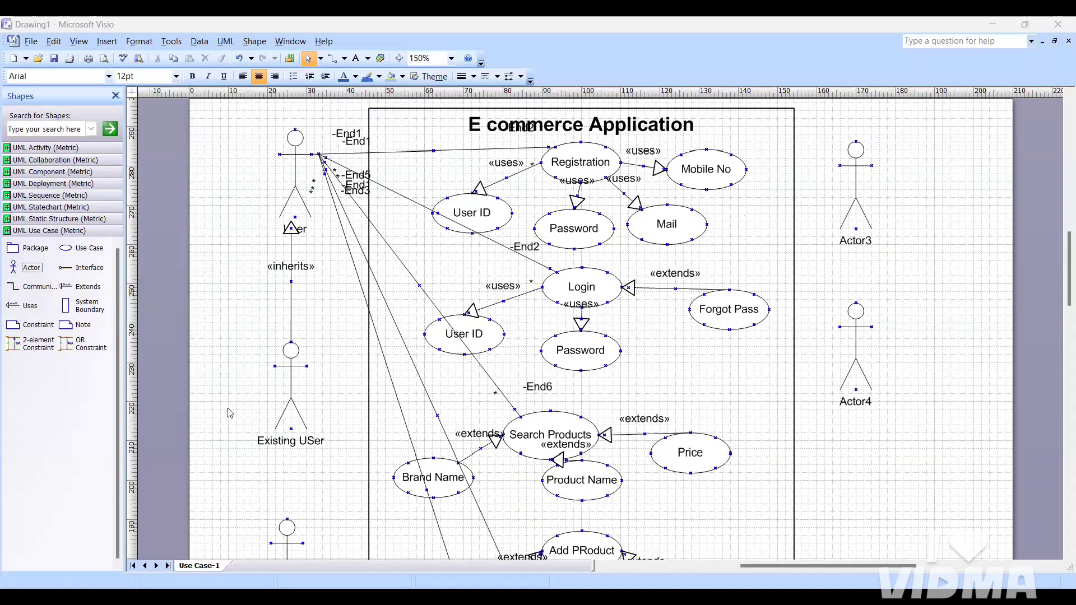
scroll(231, 413, down, 3)
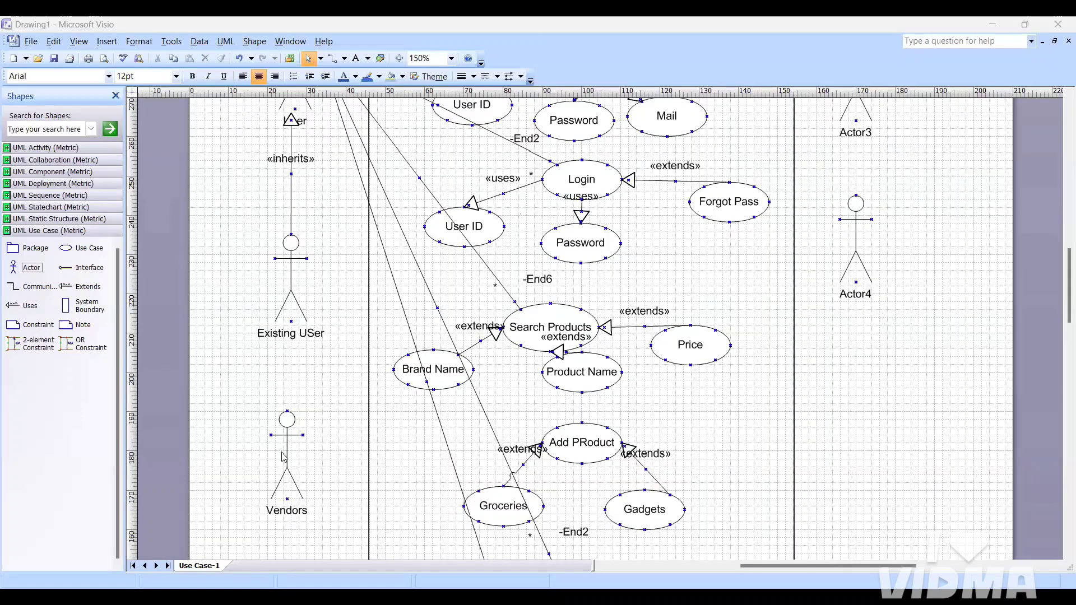
scroll(283, 456, up, 2)
scroll(283, 457, down, 1)
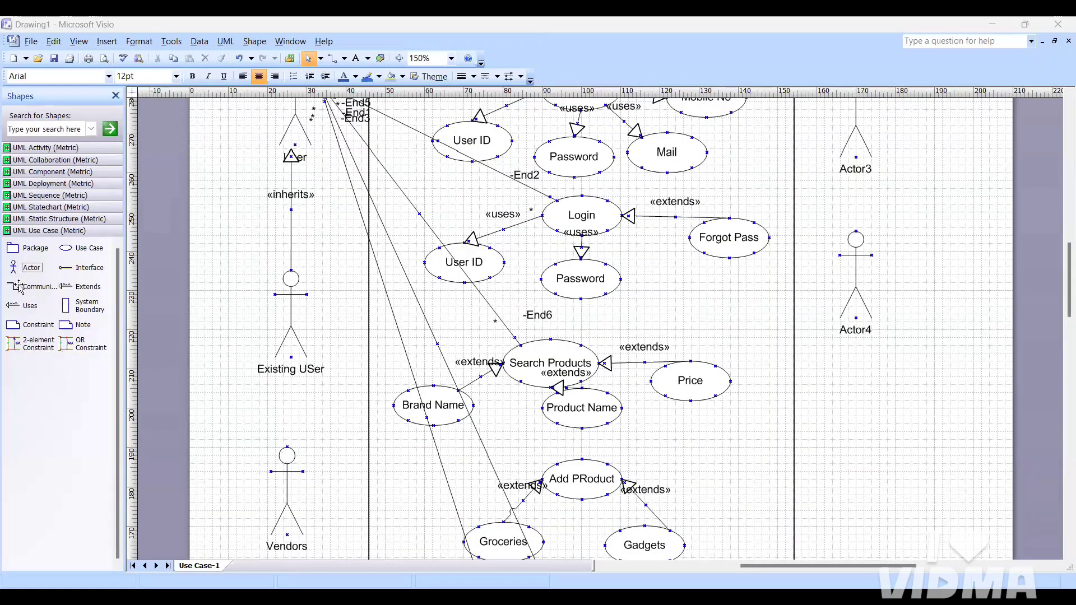
Add a Communicates connector between the Vendors actor and the Add PRoduct use case.
drag(18, 287, 546, 464)
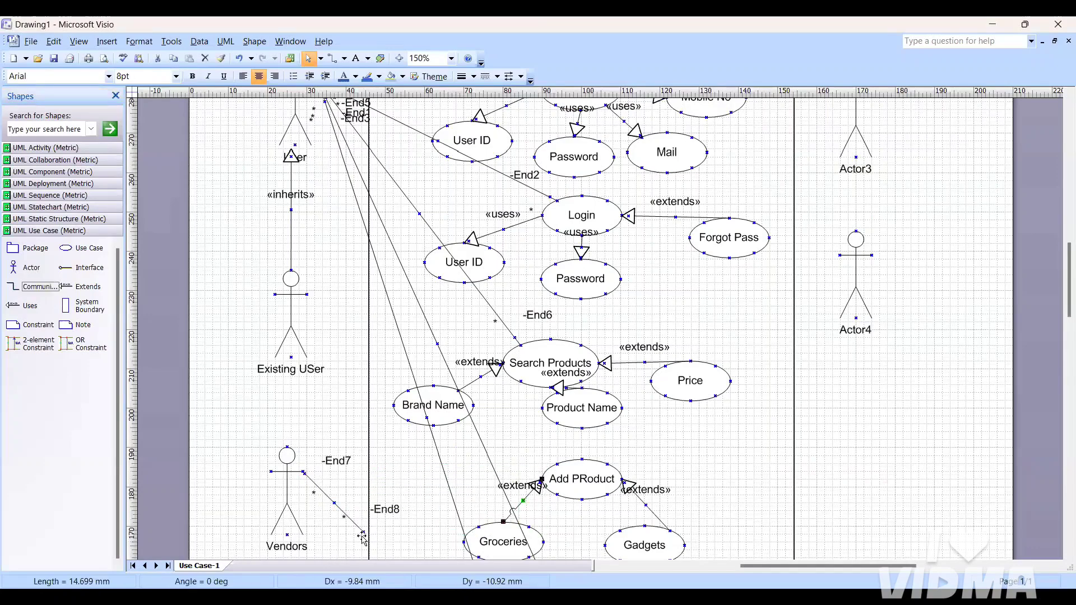
drag(365, 533, 557, 464)
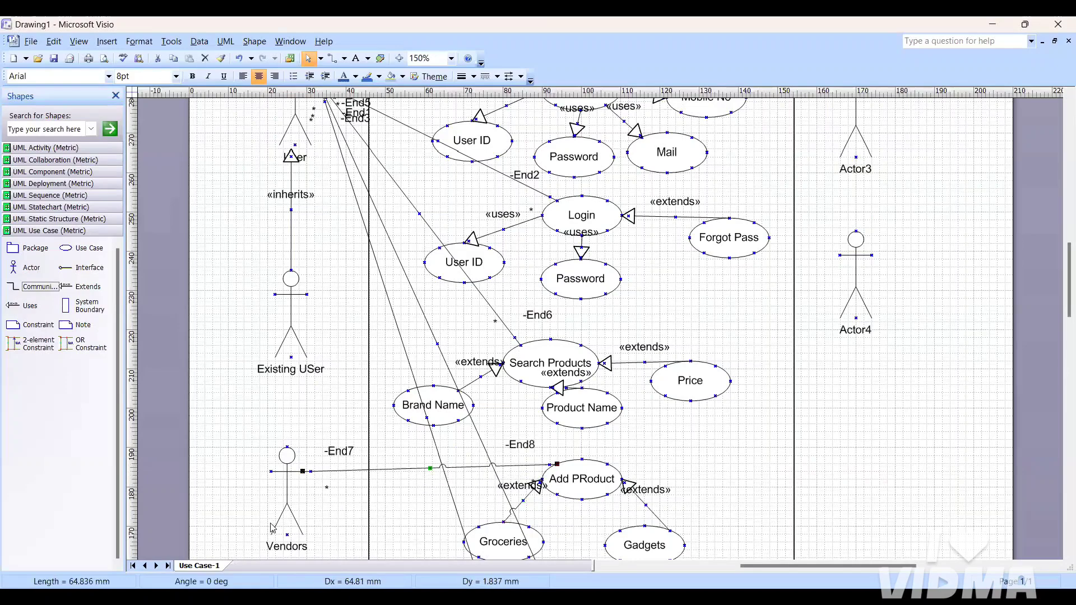
scroll(327, 519, up, 3)
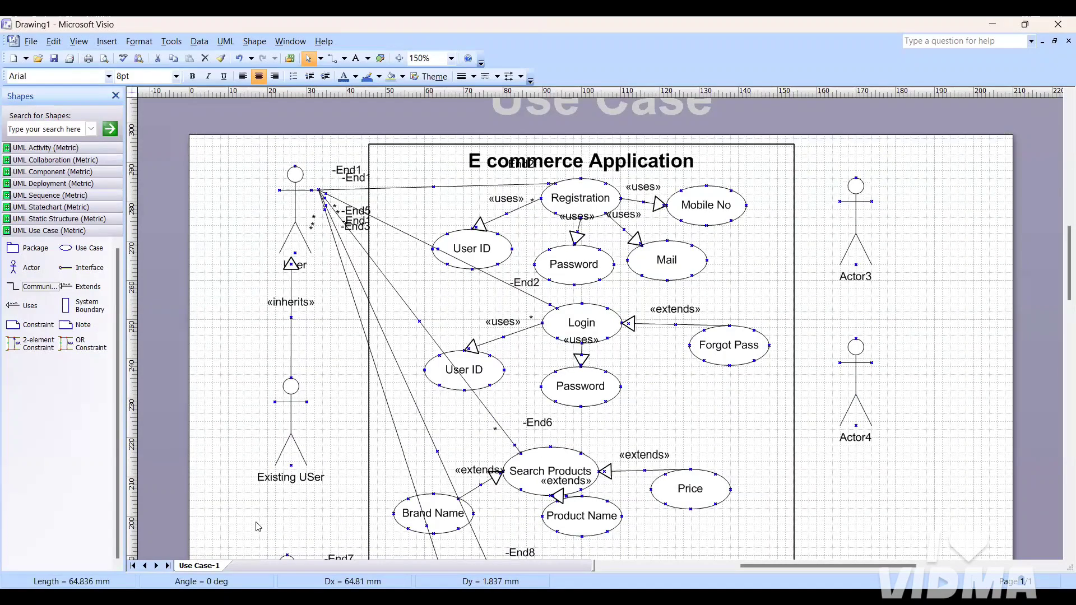
scroll(552, 345, down, 1)
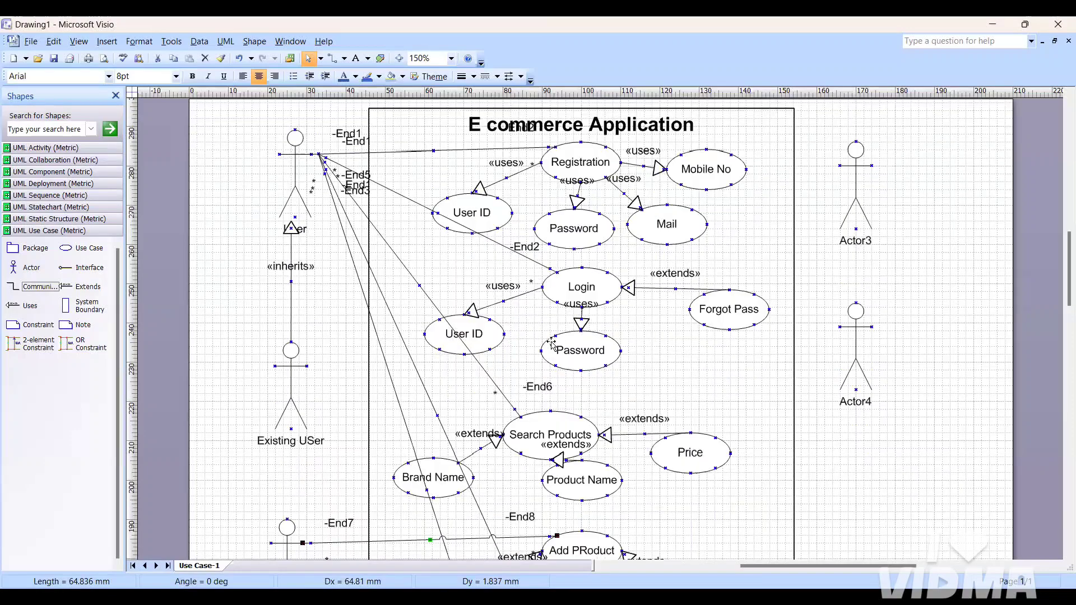
Review the diagram from Registration to product delivery and back, checking which use cases the actors are connected to.
scroll(551, 345, down, 1)
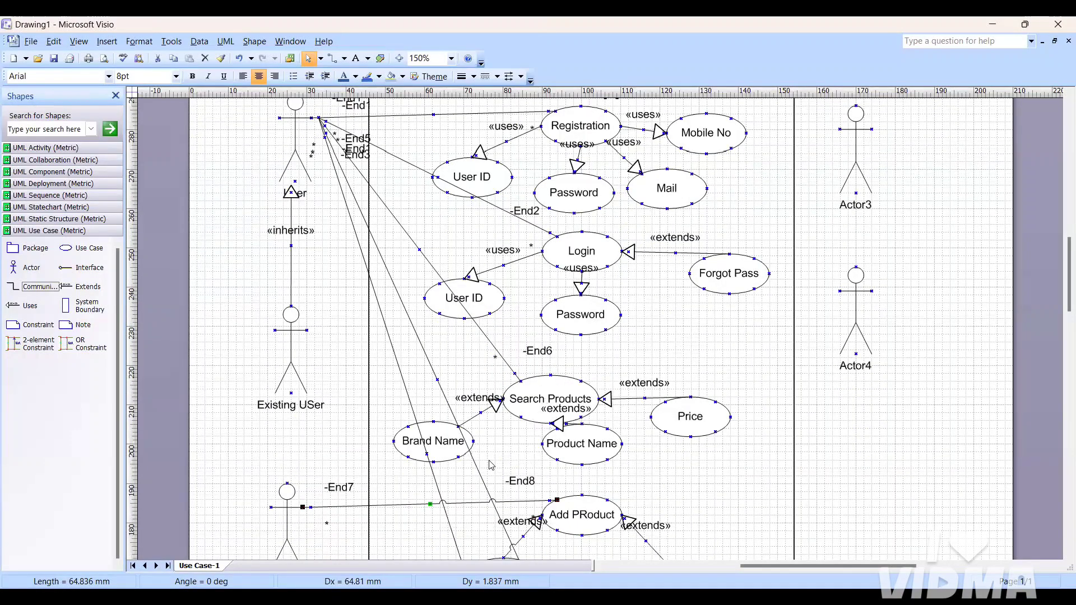
scroll(491, 465, down, 1)
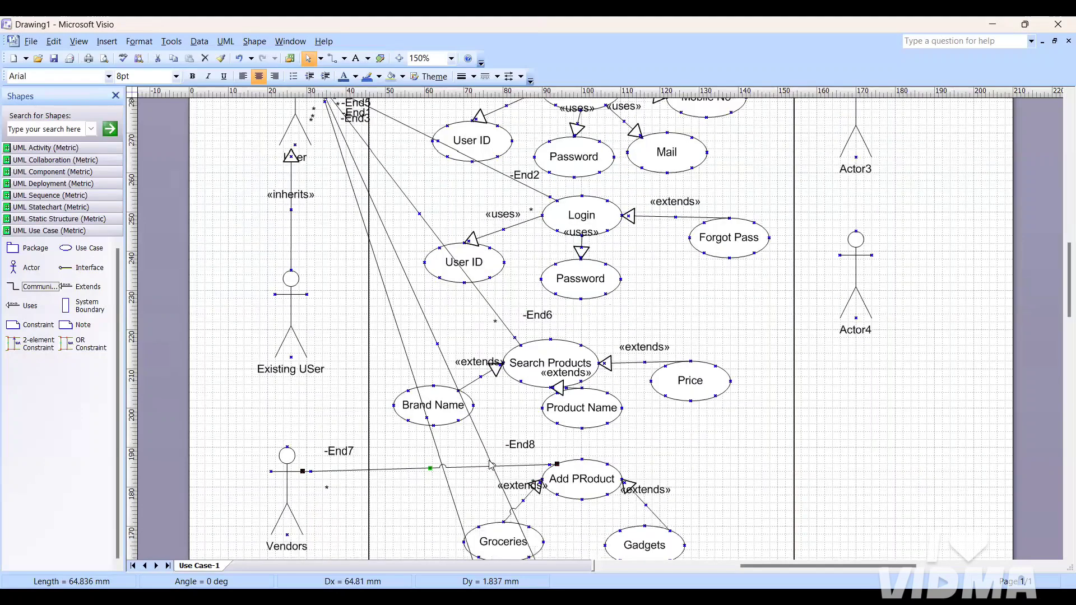
scroll(491, 465, down, 6)
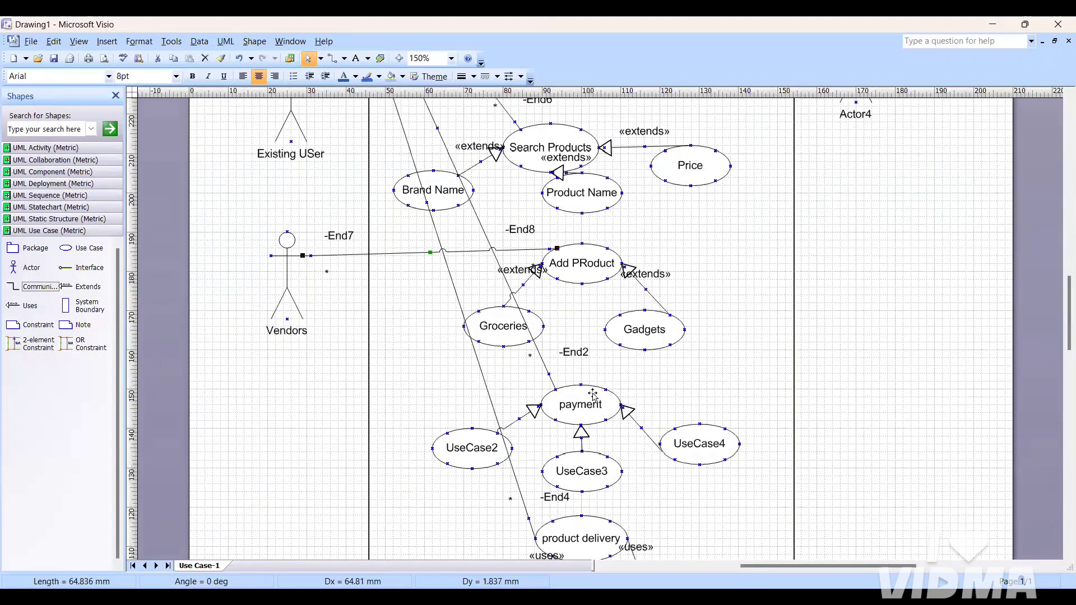
scroll(572, 424, down, 3)
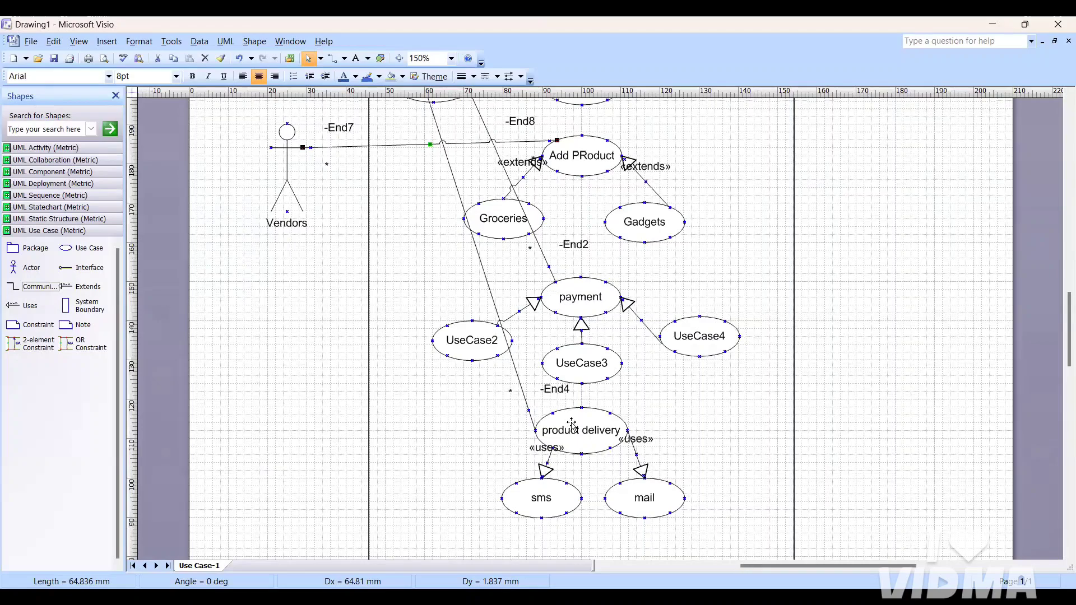
scroll(572, 425, up, 4)
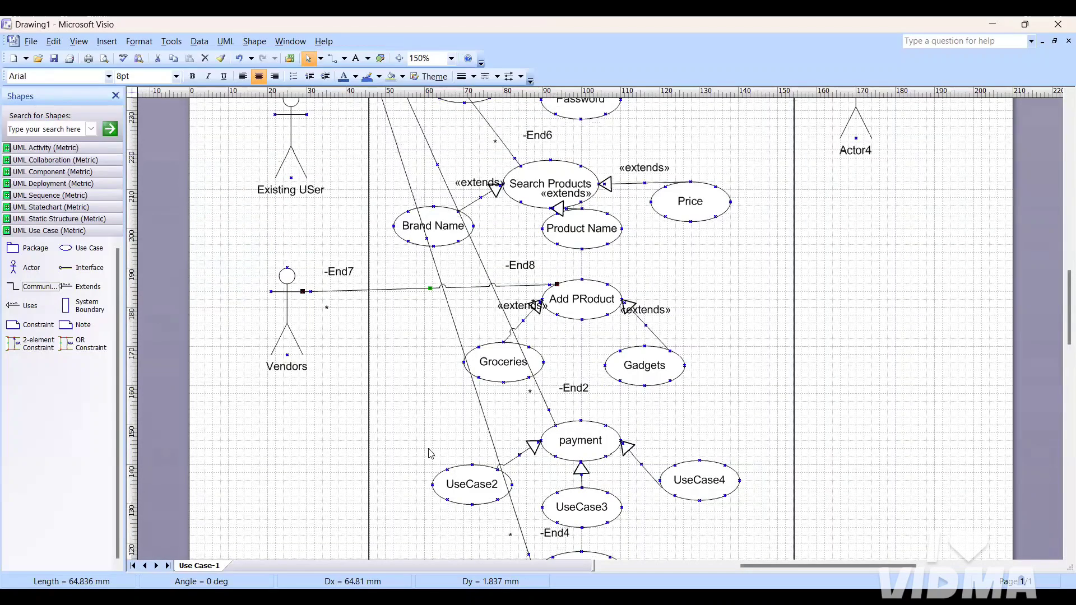
scroll(294, 471, up, 2)
scroll(298, 475, up, 2)
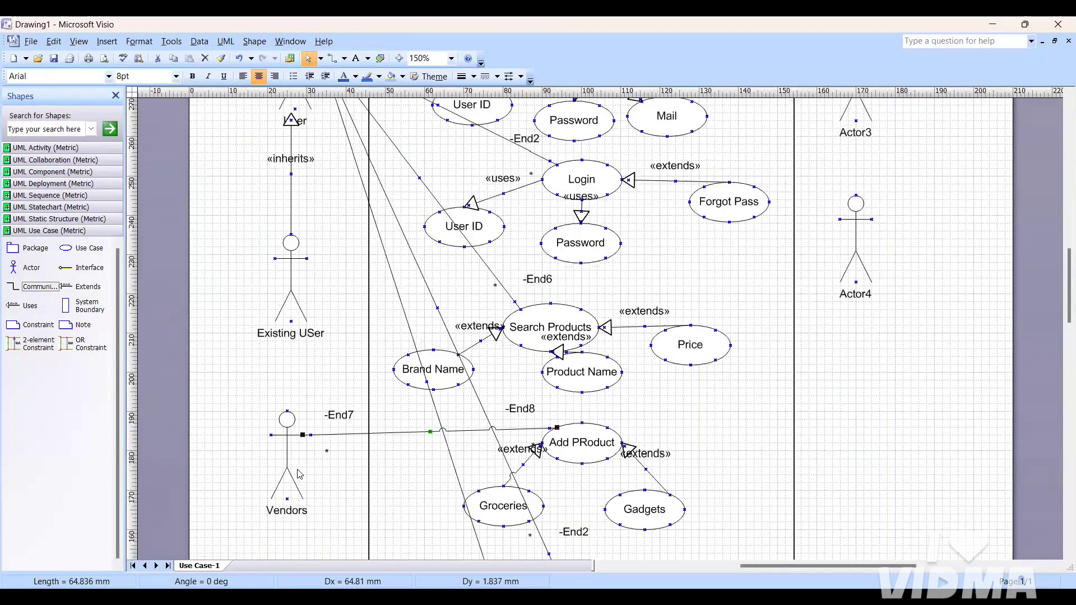
scroll(299, 475, up, 1)
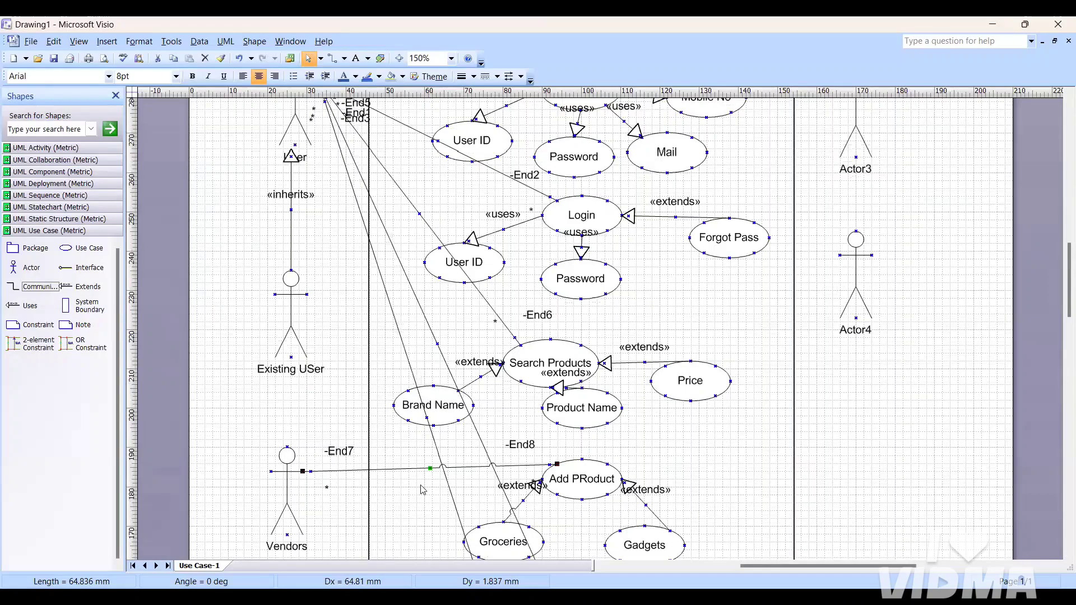
scroll(403, 505, up, 2)
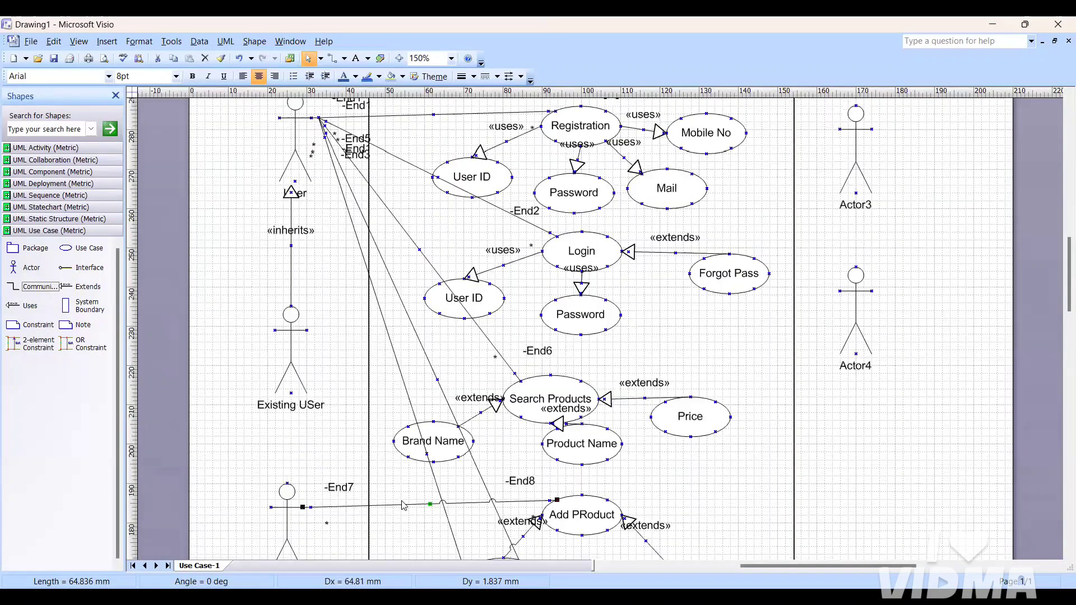
scroll(404, 504, up, 3)
scroll(404, 505, down, 3)
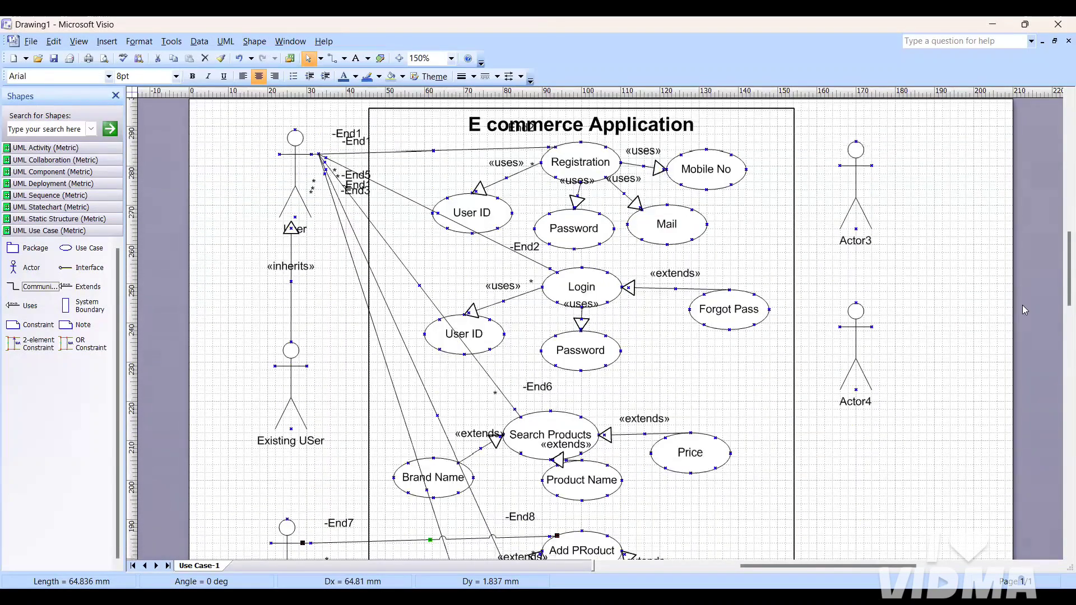
Move Actor3 and Actor4 farther away from the system boundary, placing Actor4 lower, beside the Search Products use case.
drag(856, 168, 895, 165)
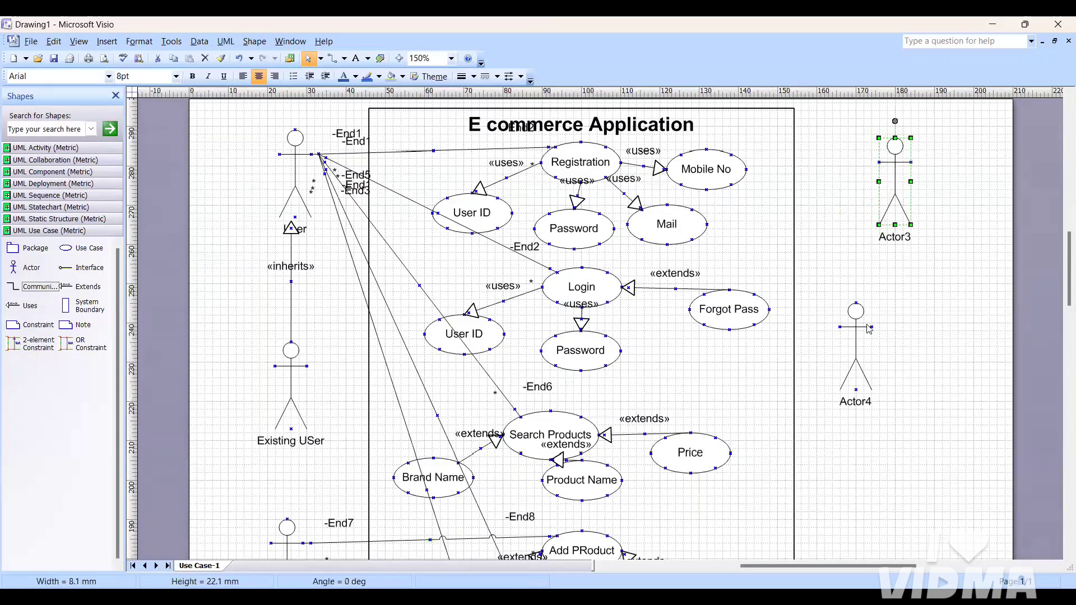
mouse_move(856, 335)
mouse_down()
mouse_move(896, 331)
mouse_move(911, 427)
mouse_up()
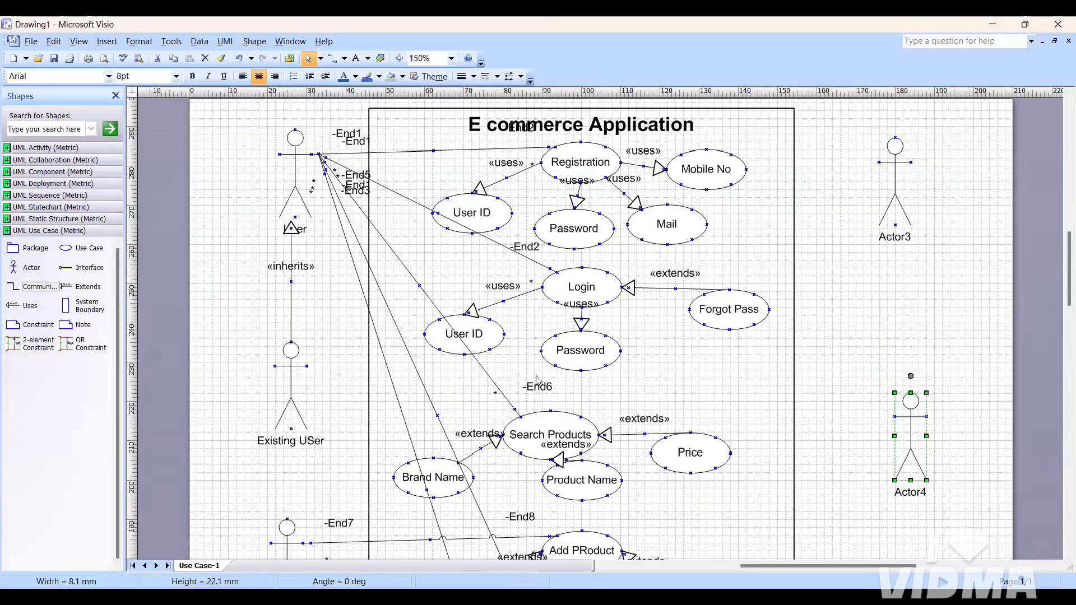
Rename the Actor3 actor, outside the system boundary level with Registration, as DB.
scroll(538, 380, down, 2)
scroll(538, 381, down, 8)
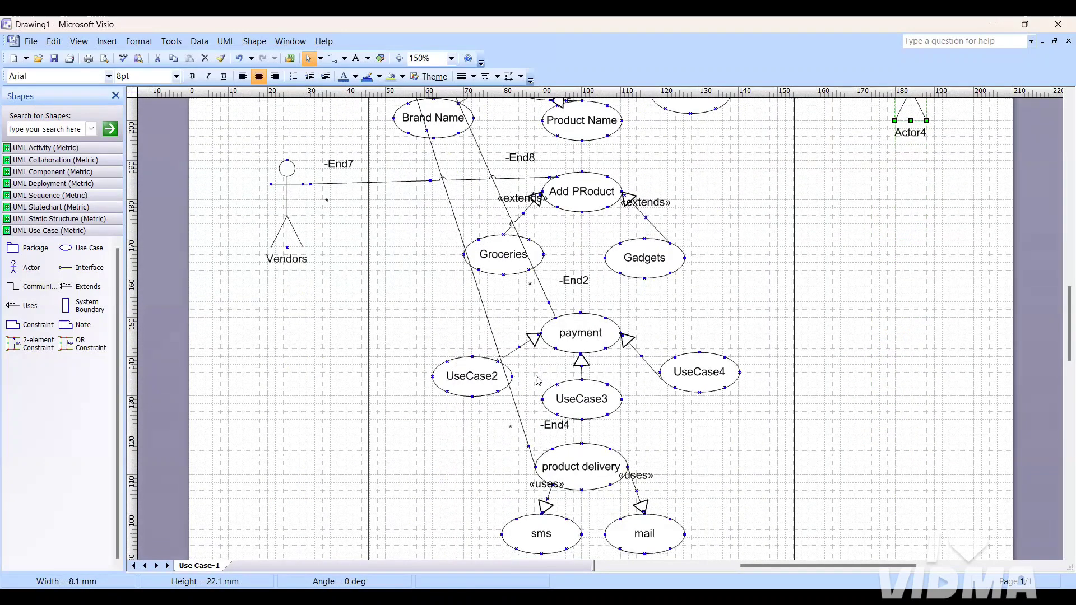
scroll(539, 381, up, 1)
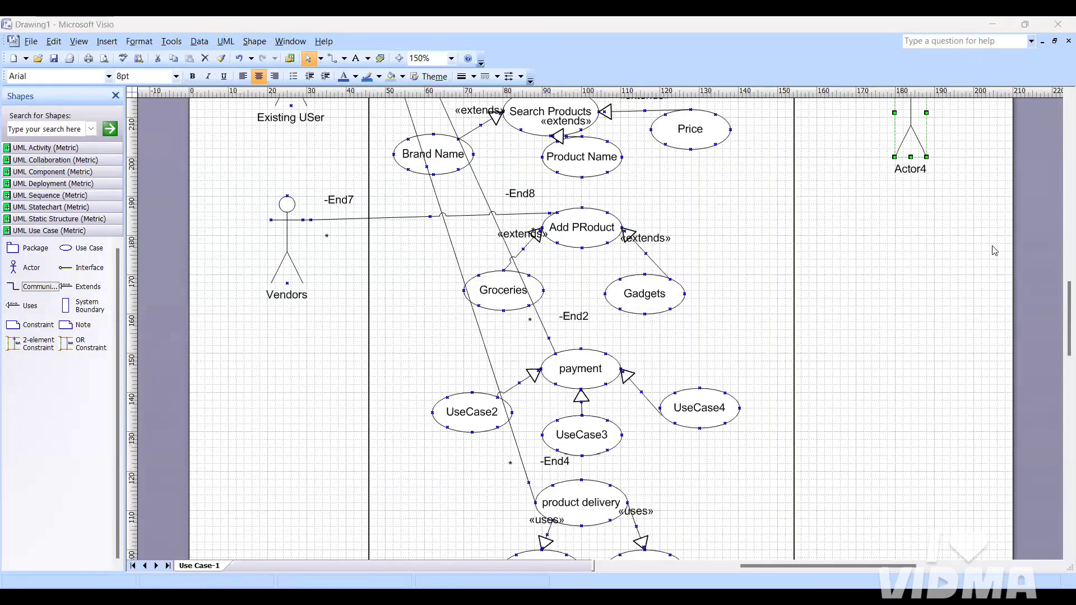
scroll(639, 348, up, 3)
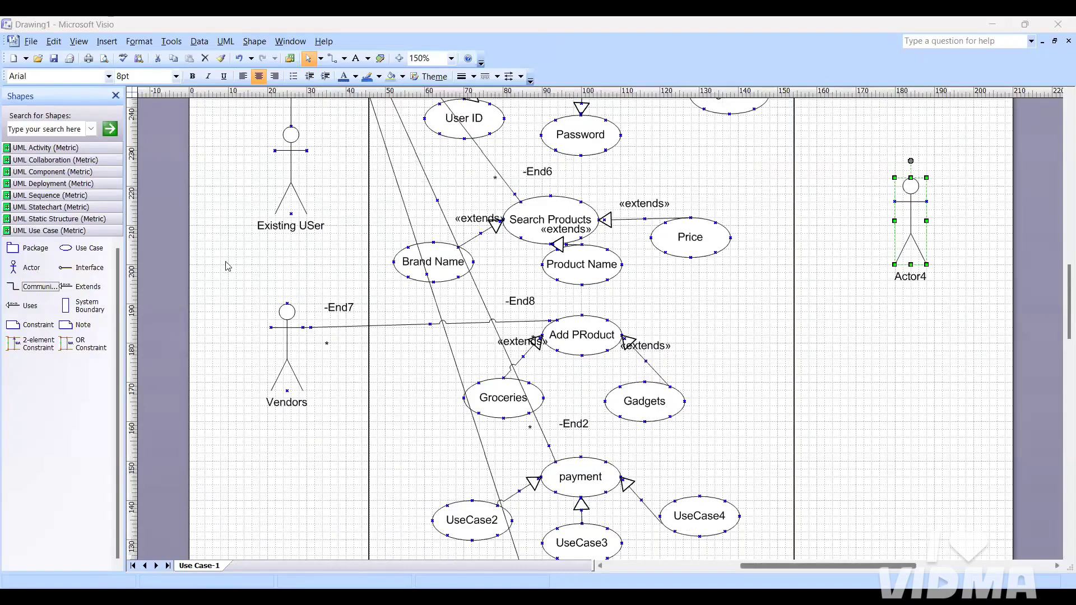
scroll(783, 263, up, 2)
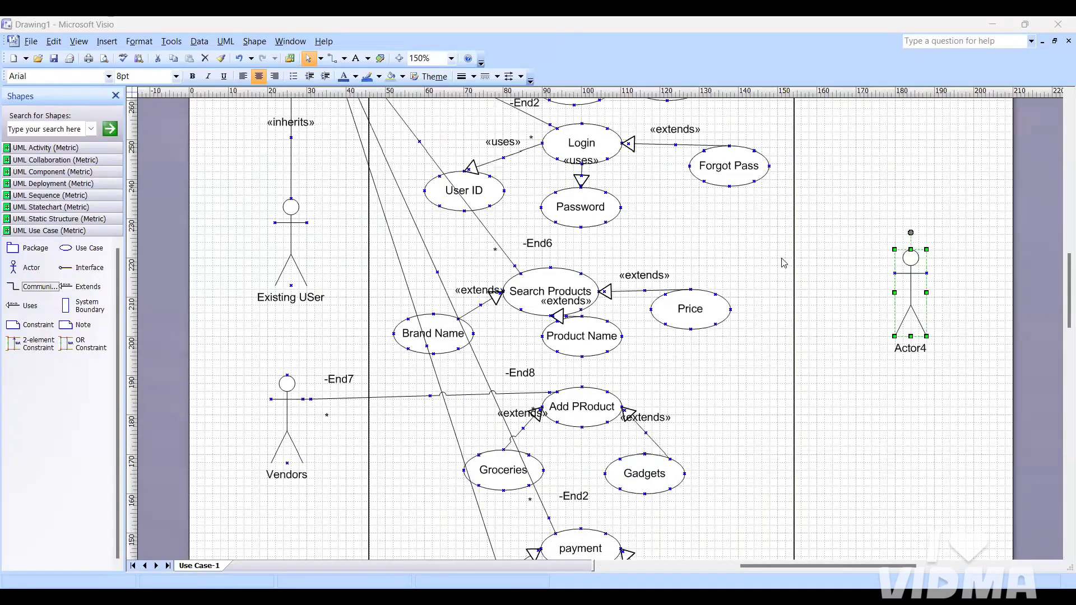
scroll(784, 263, up, 5)
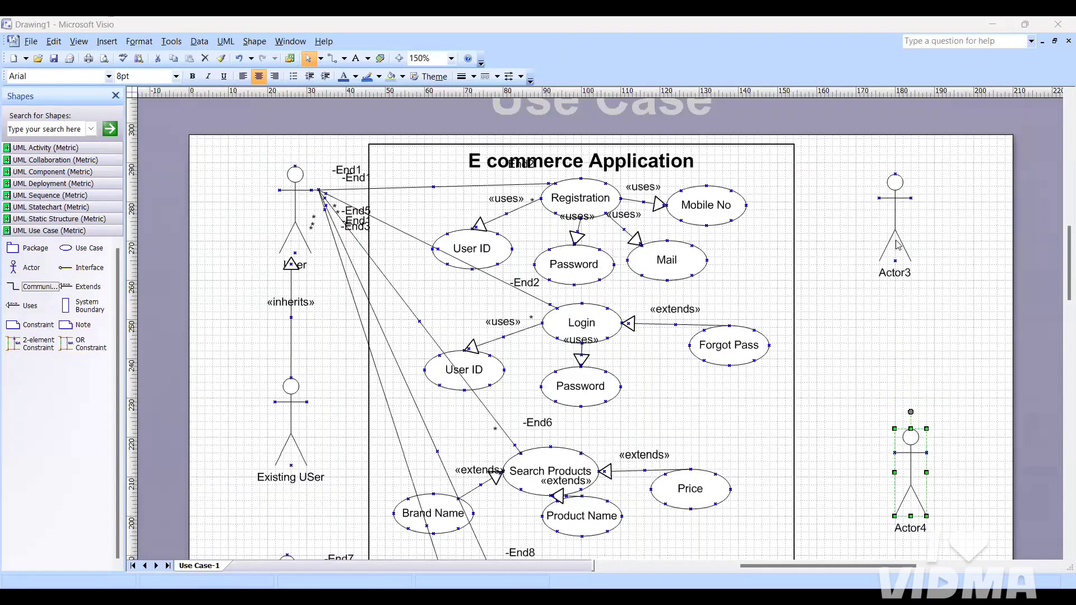
click(895, 216)
click(894, 275)
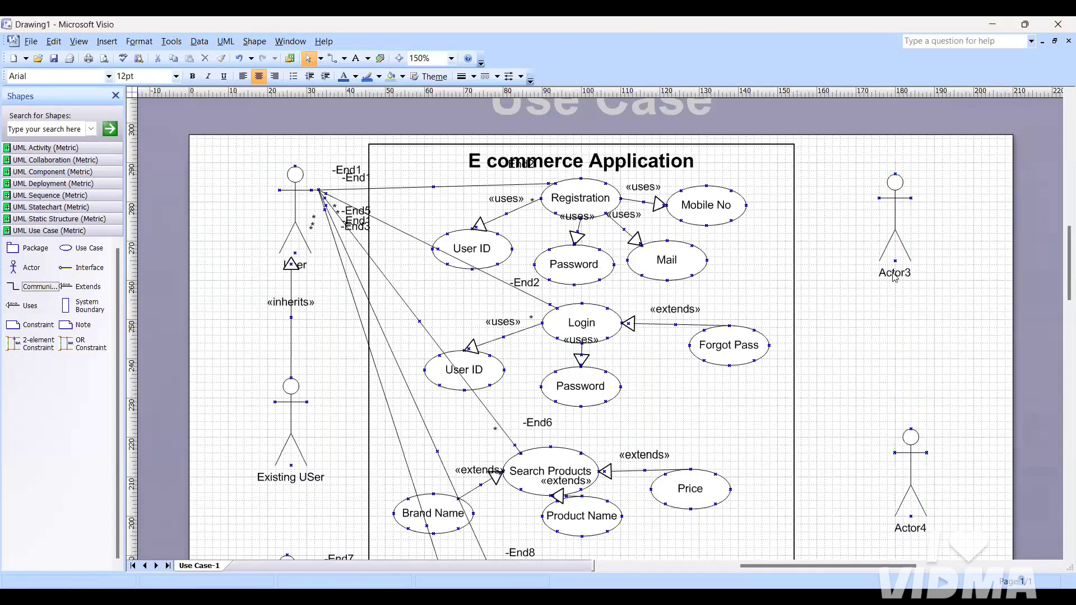
double_click(895, 278)
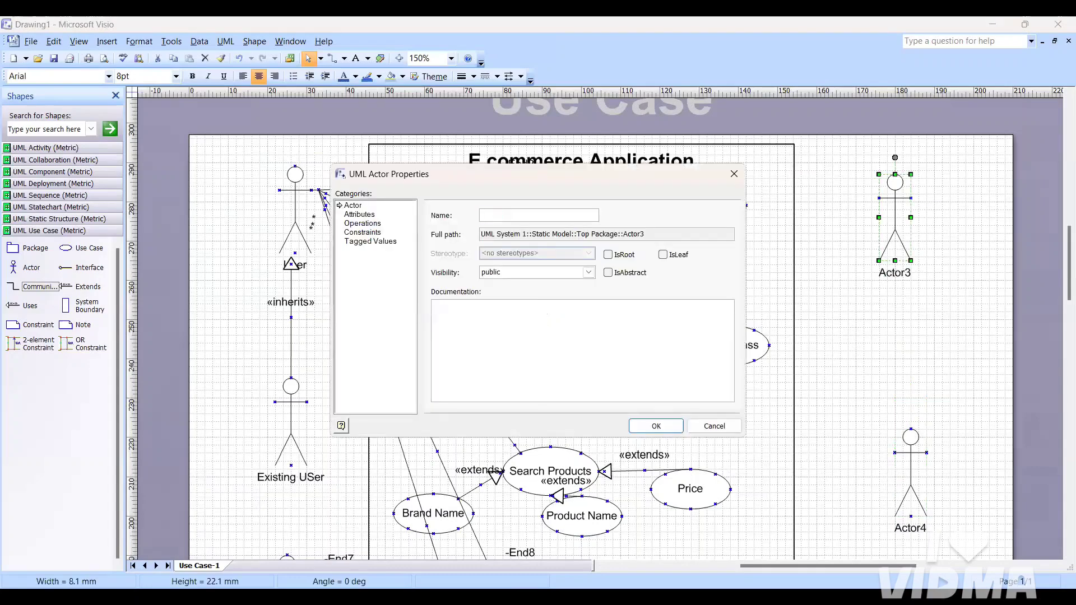
text(DB)
key(Return)
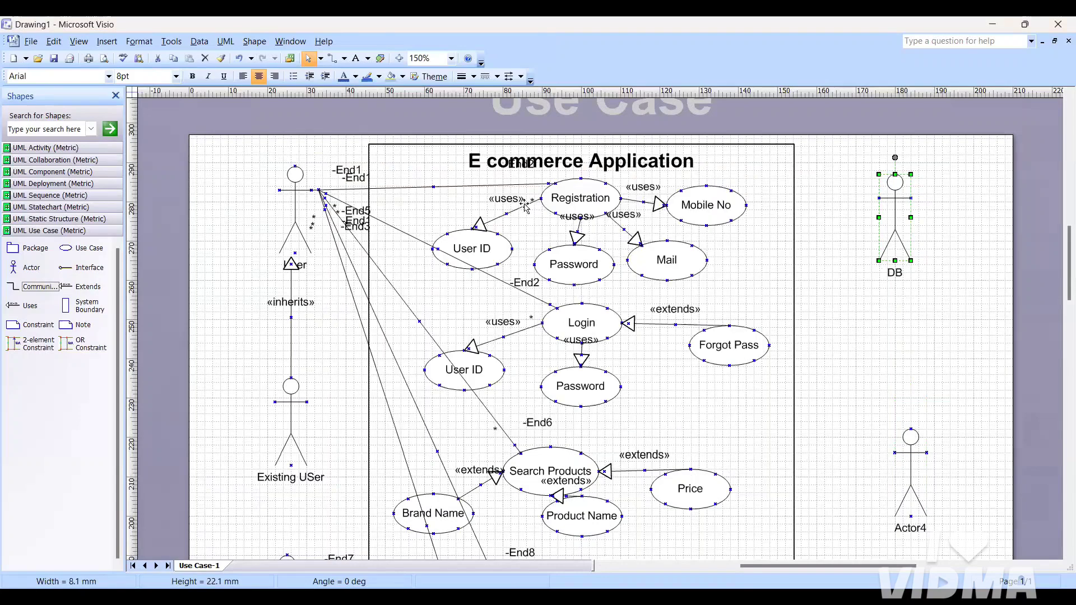
Place a Communicates connector below the DB actor and duplicate it three times.
scroll(442, 249, down, 1)
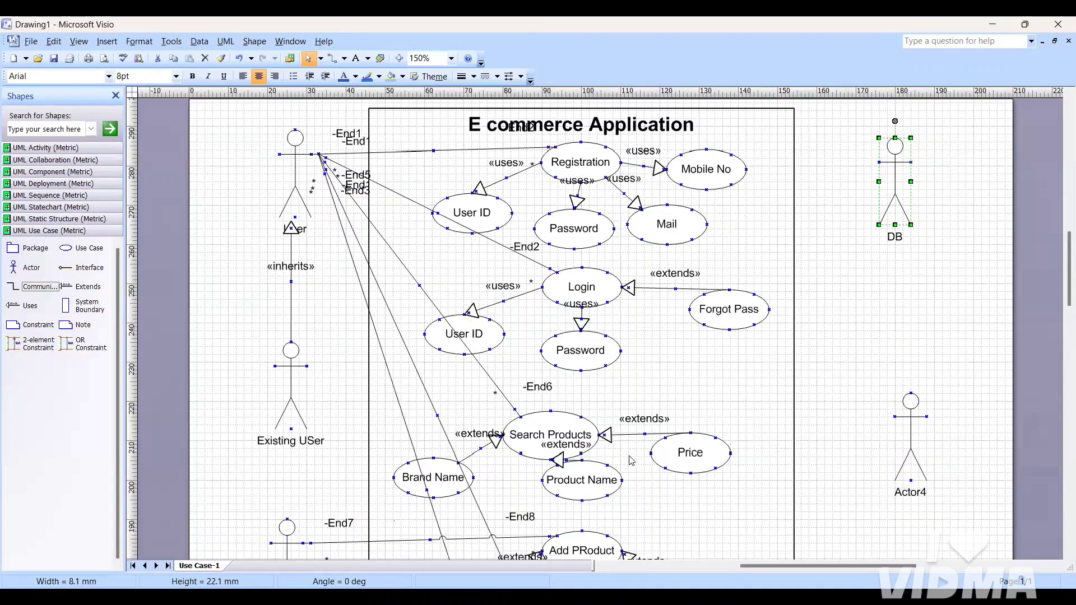
scroll(631, 460, down, 10)
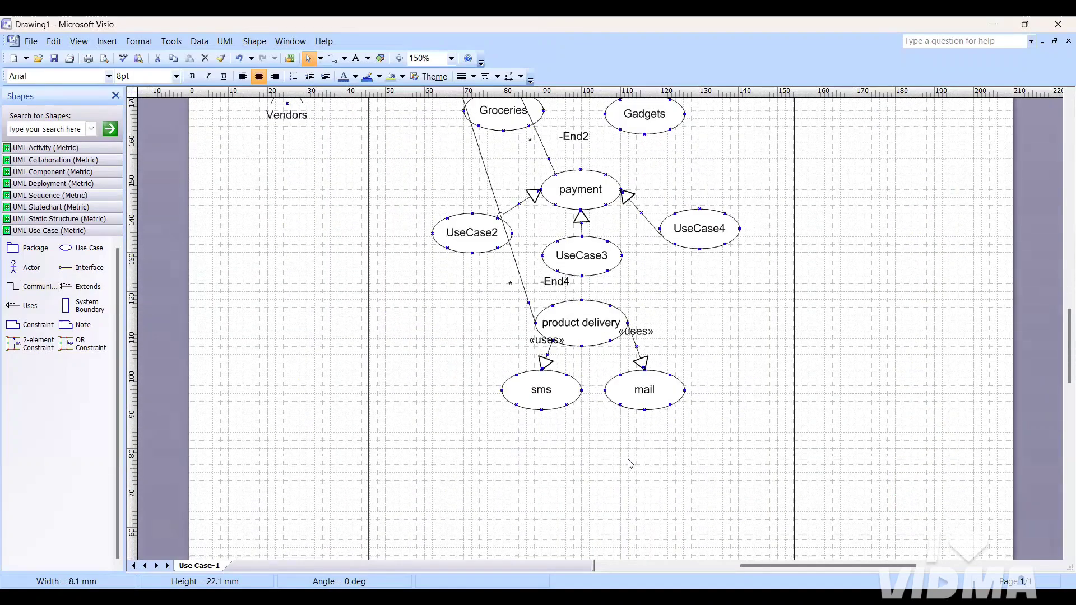
scroll(630, 464, up, 12)
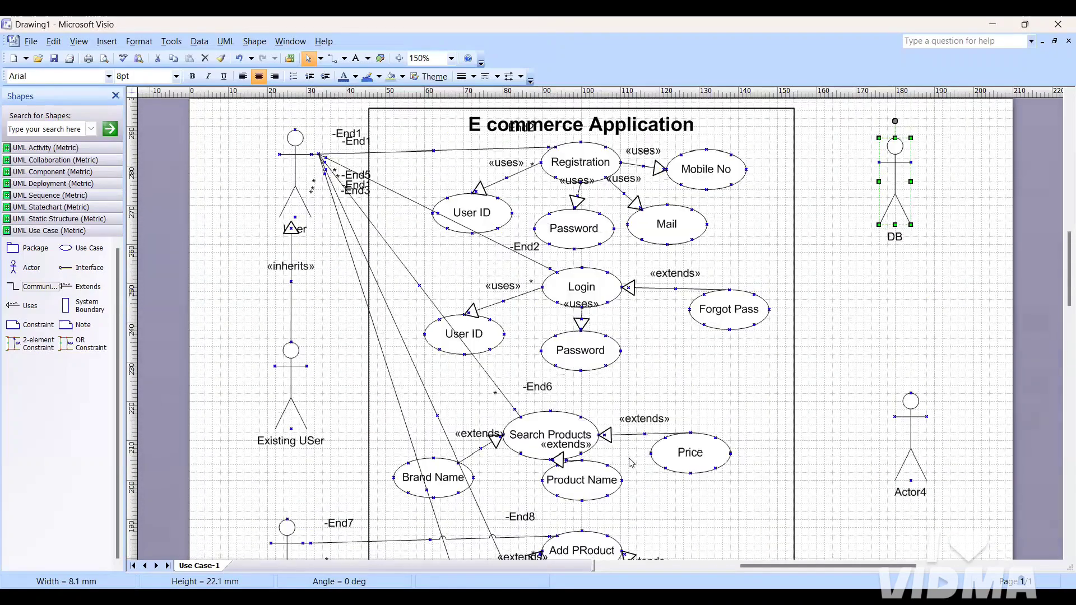
scroll(631, 463, up, 3)
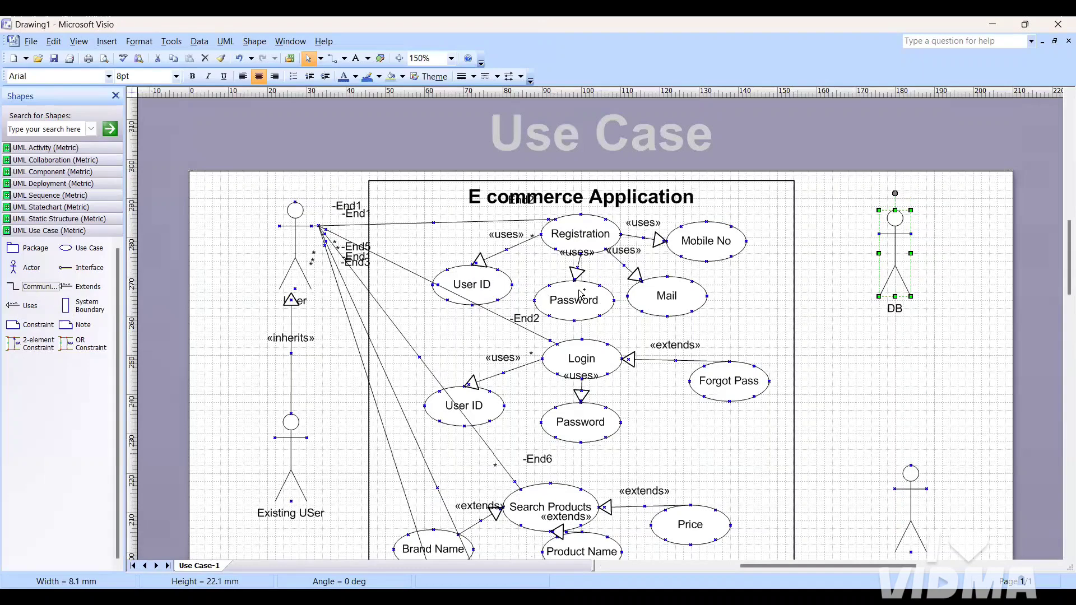
drag(39, 287, 895, 380)
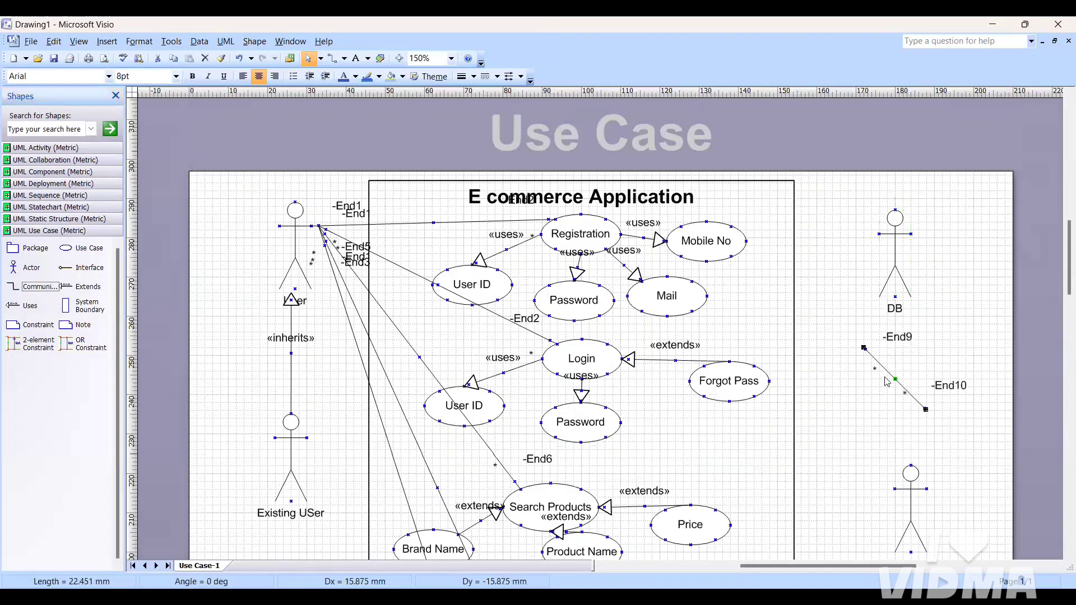
key(ctrl+d)
key(ctrl+d)
key(ctrl+d)
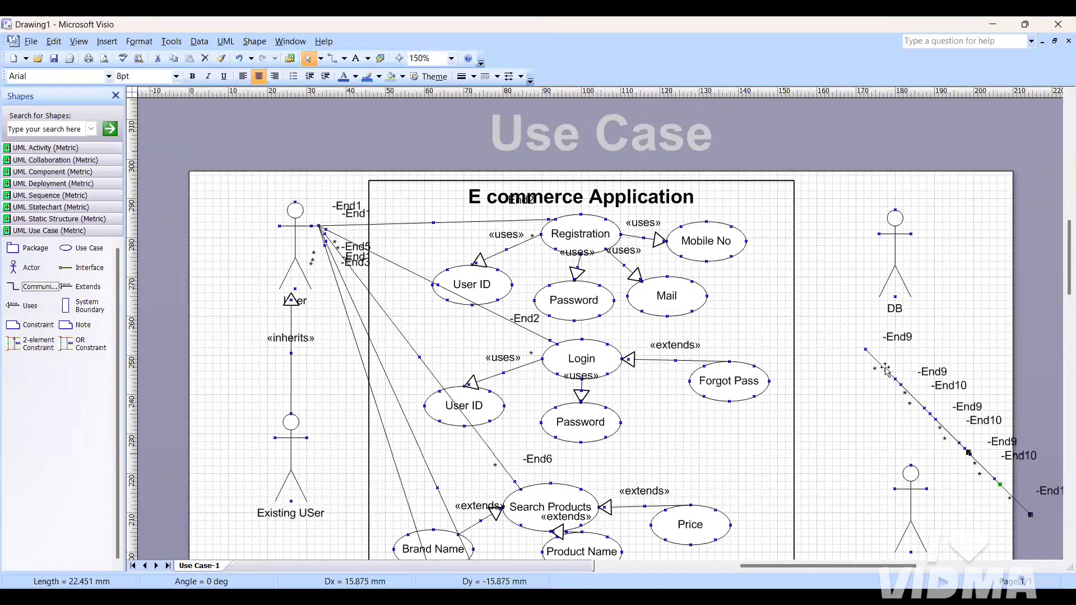
Connect the Registration and Login use cases to the DB actor, using two of the loose Communicates connectors.
drag(886, 370, 674, 297)
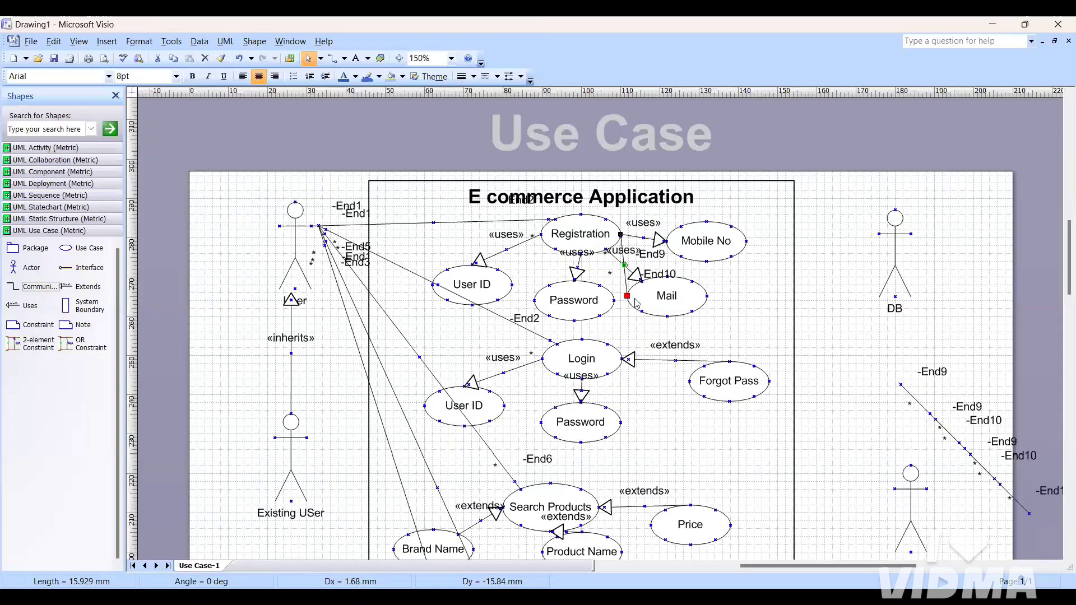
drag(722, 245, 878, 234)
scroll(818, 315, down, 2)
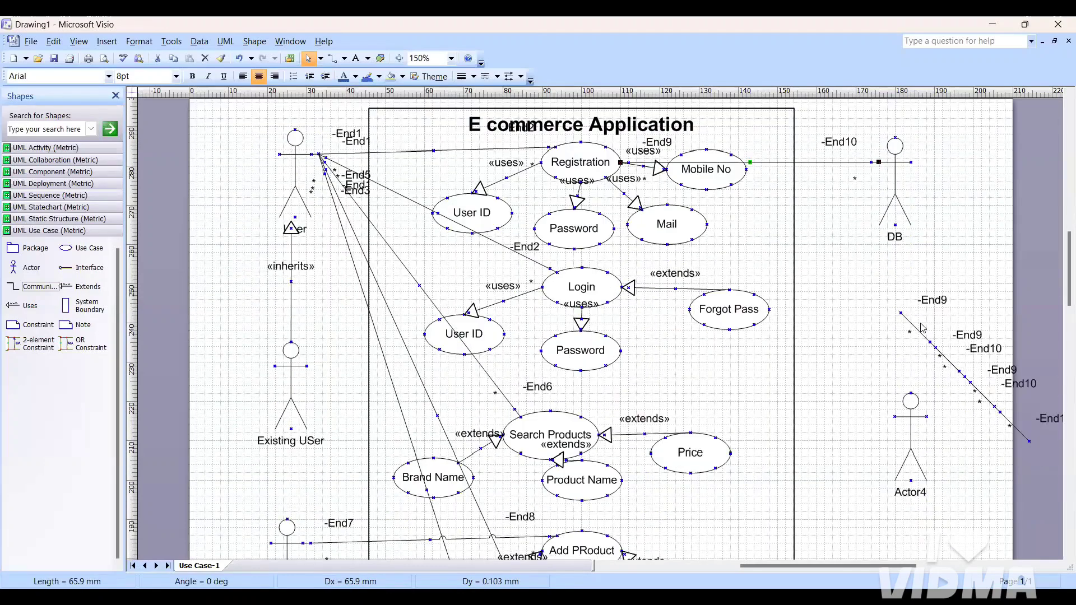
drag(726, 333, 875, 167)
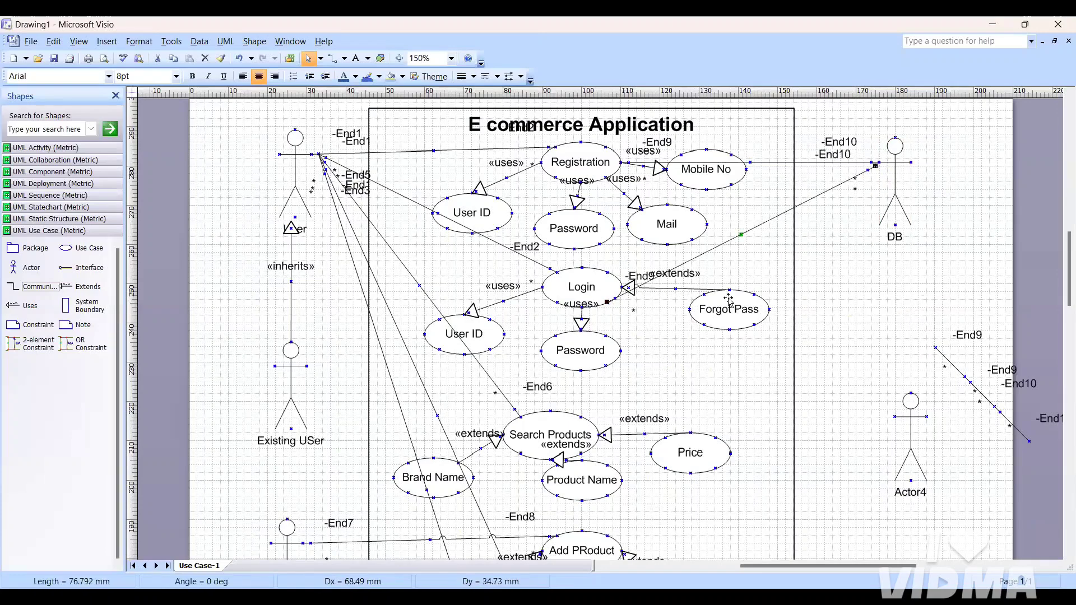
Connect the Search Products use case to the DB actor with another loose Communicates connector.
scroll(687, 381, down, 3)
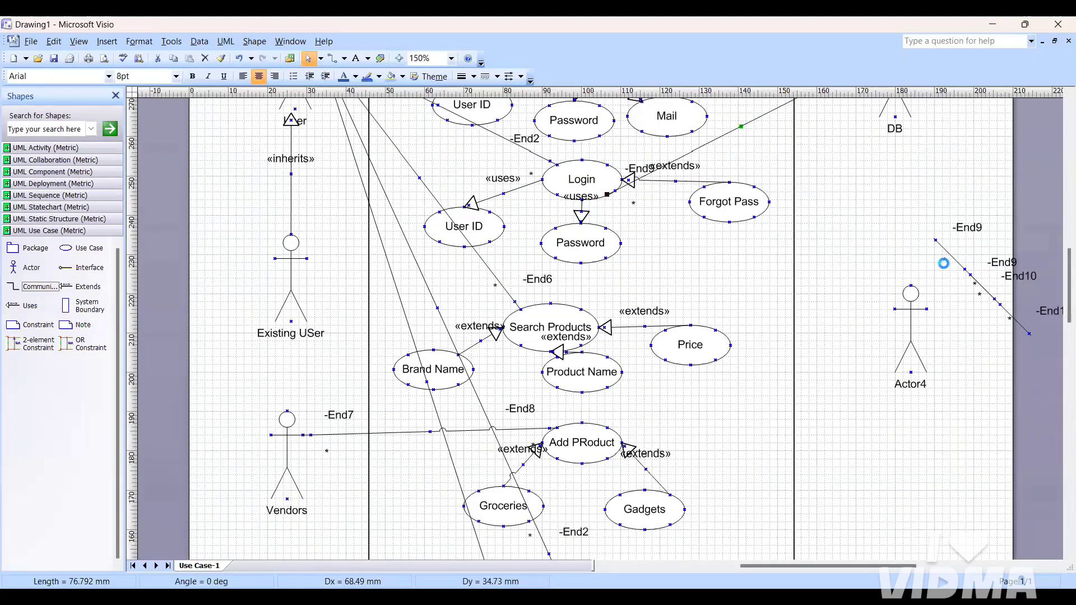
drag(953, 258, 585, 351)
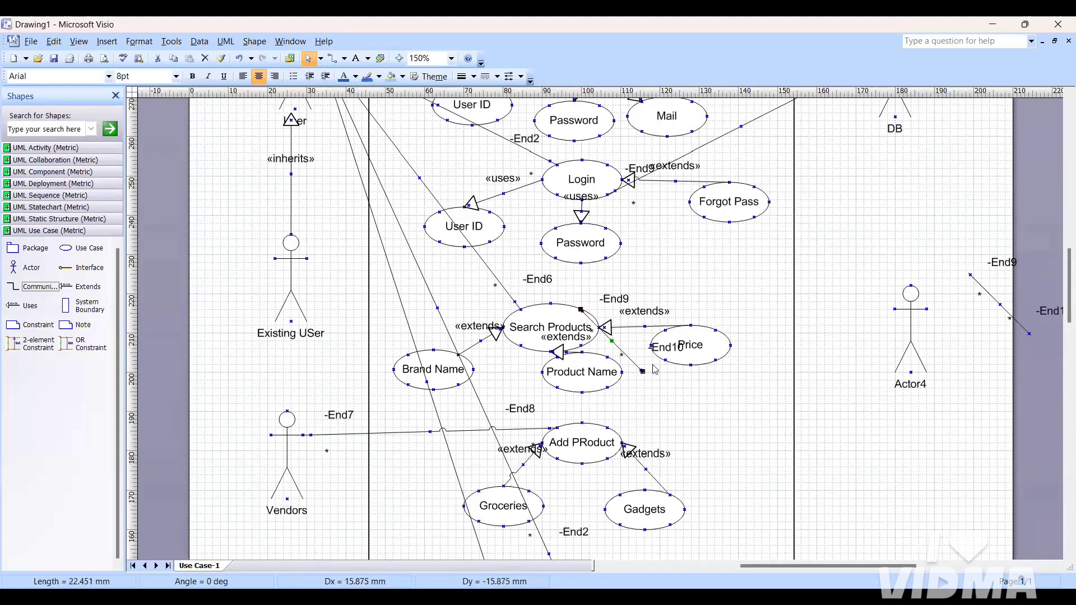
mouse_move(643, 371)
mouse_down()
mouse_move(817, 249)
mouse_move(816, 173)
mouse_move(872, 162)
mouse_up()
scroll(817, 249, up, 3)
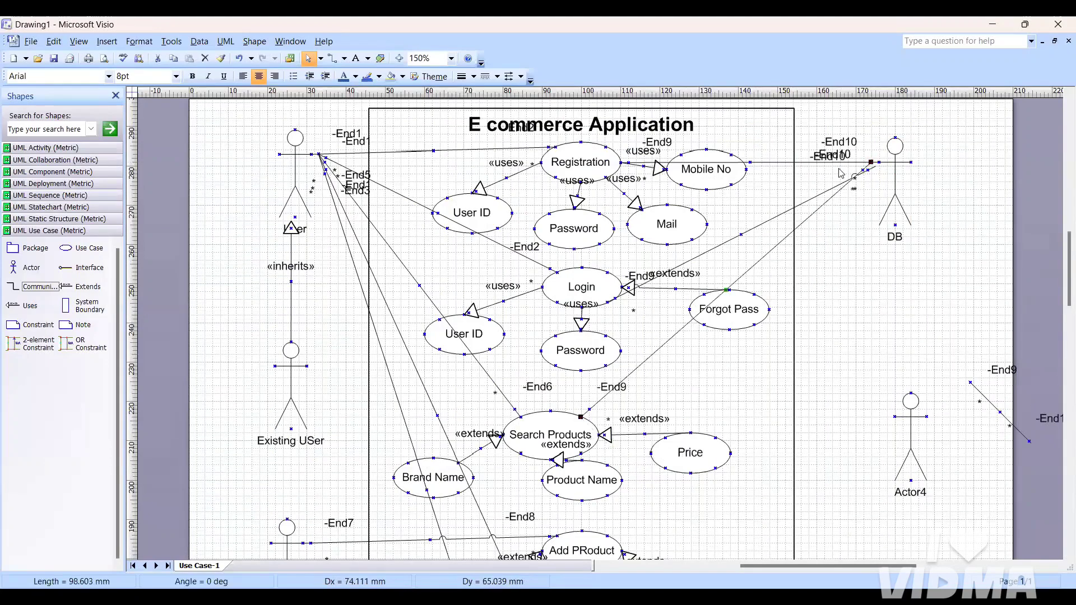
Connect the Add PRoduct use case to the DB actor with the remaining loose Communicates connector.
scroll(807, 306, down, 3)
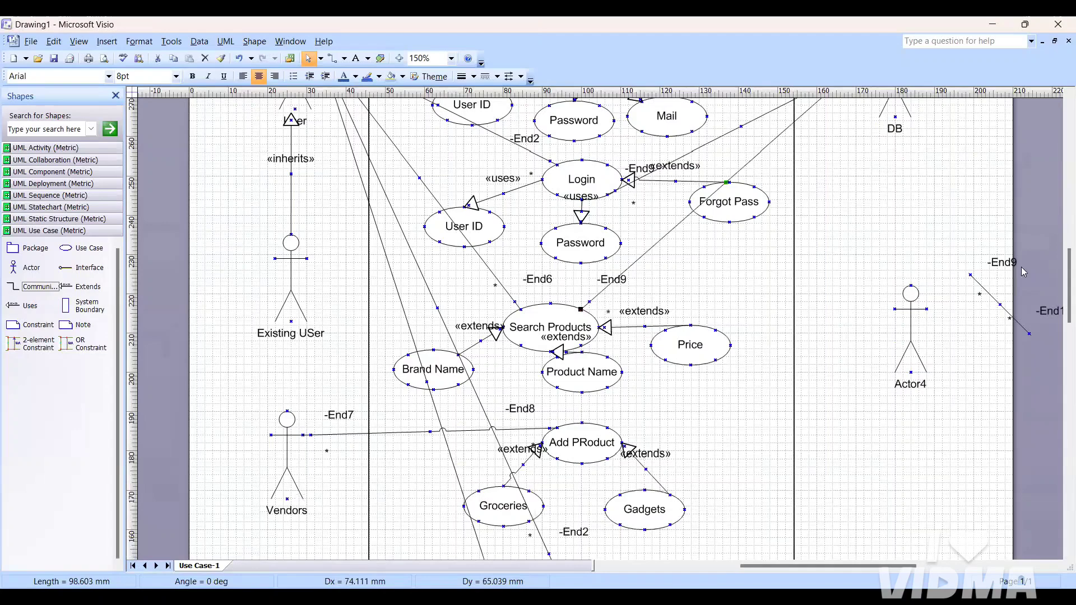
drag(716, 475, 668, 487)
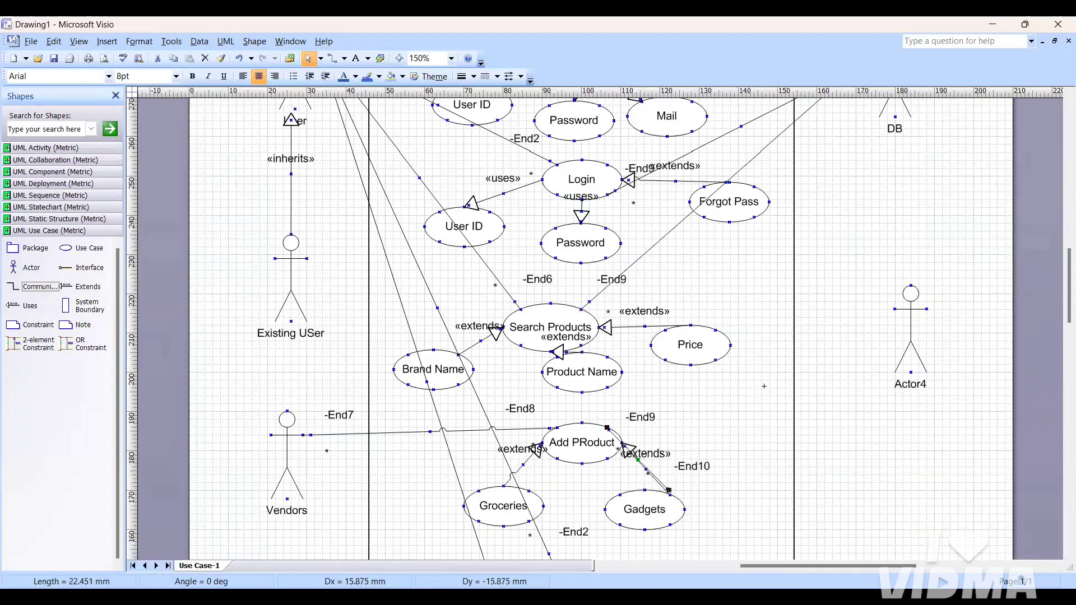
mouse_move(764, 387)
mouse_down()
mouse_move(807, 342)
mouse_move(849, 255)
mouse_move(868, 243)
mouse_up()
scroll(807, 342, up, 5)
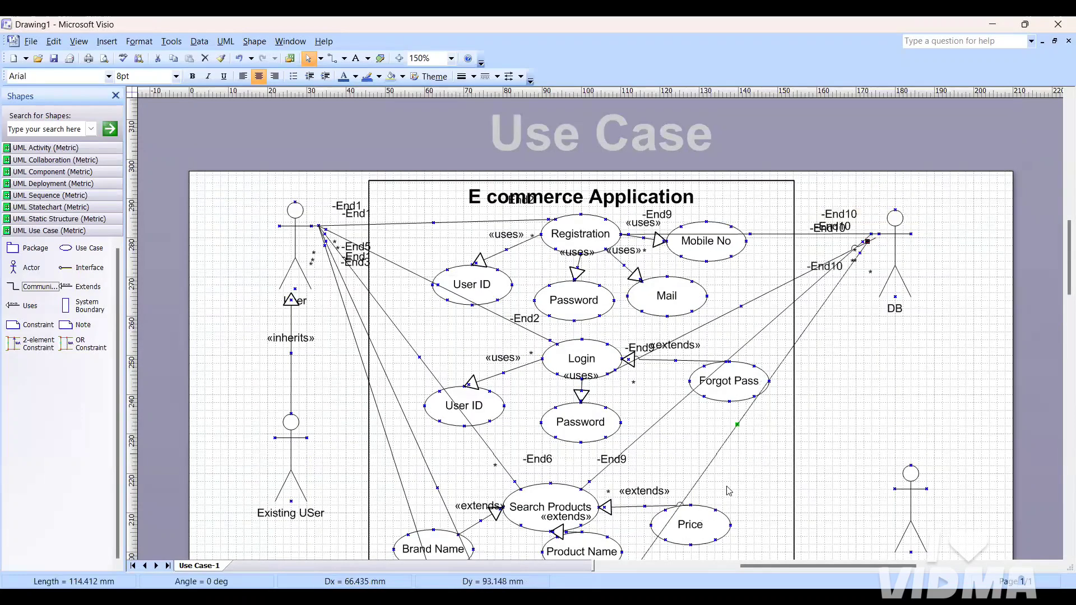
scroll(722, 500, down, 5)
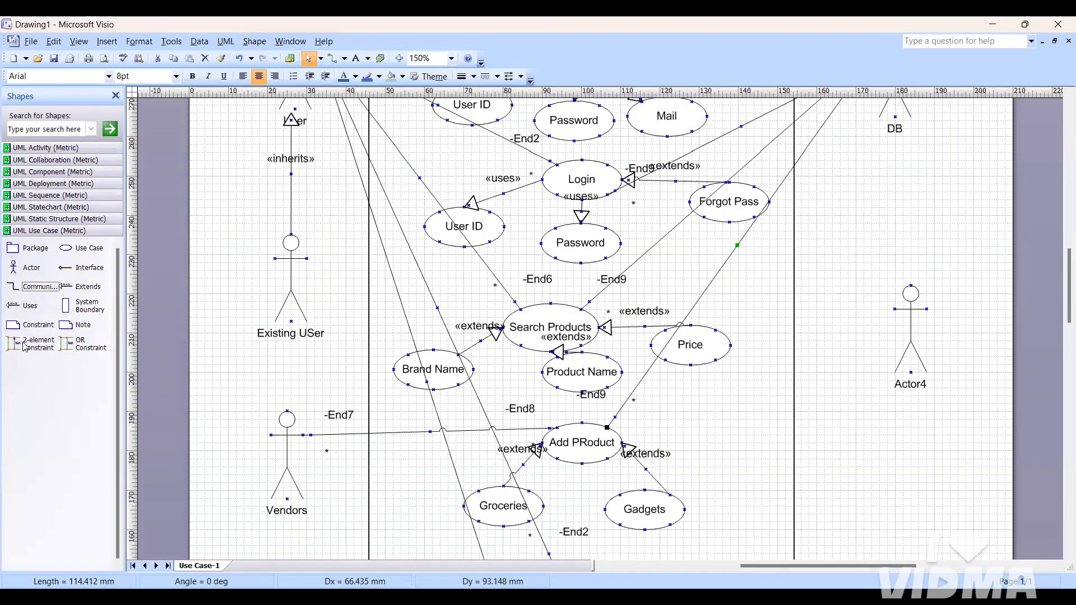
Connect the payment use case to the DB actor with a new Communicates connector.
drag(814, 453, 815, 452)
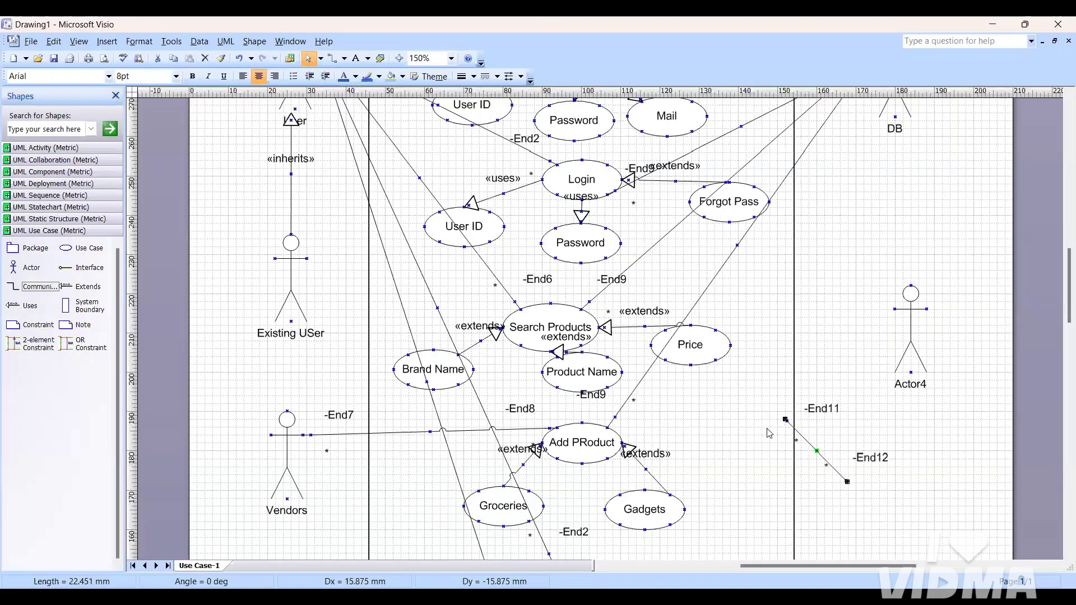
scroll(762, 426, down, 6)
scroll(762, 425, up, 1)
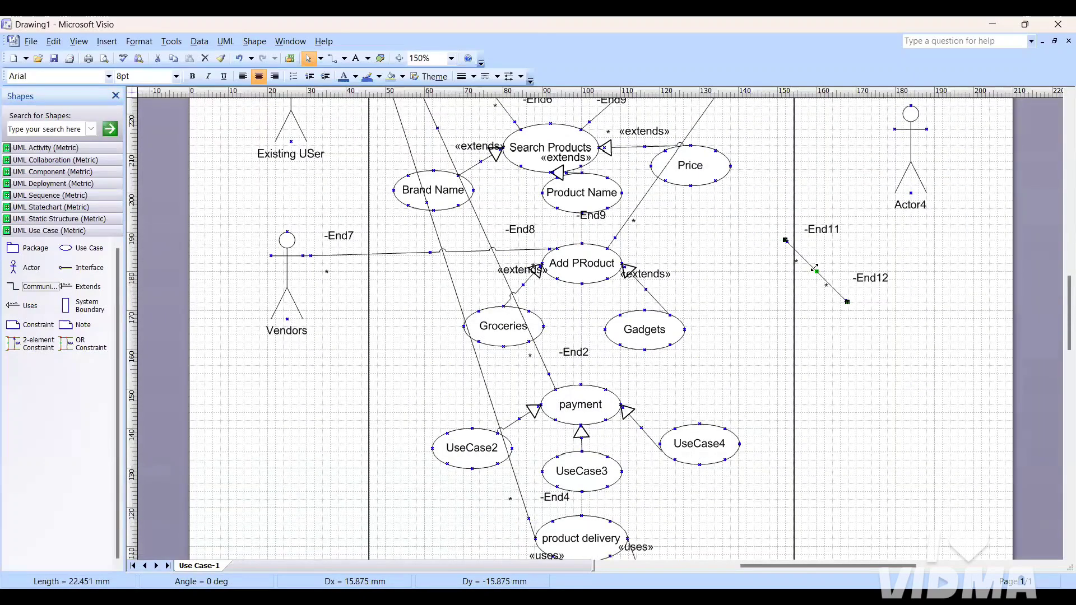
mouse_move(816, 268)
mouse_down()
mouse_move(667, 431)
mouse_move(632, 416)
mouse_move(665, 443)
mouse_move(825, 216)
mouse_move(818, 140)
mouse_move(817, 166)
mouse_move(870, 164)
mouse_up()
scroll(792, 303, down, 5)
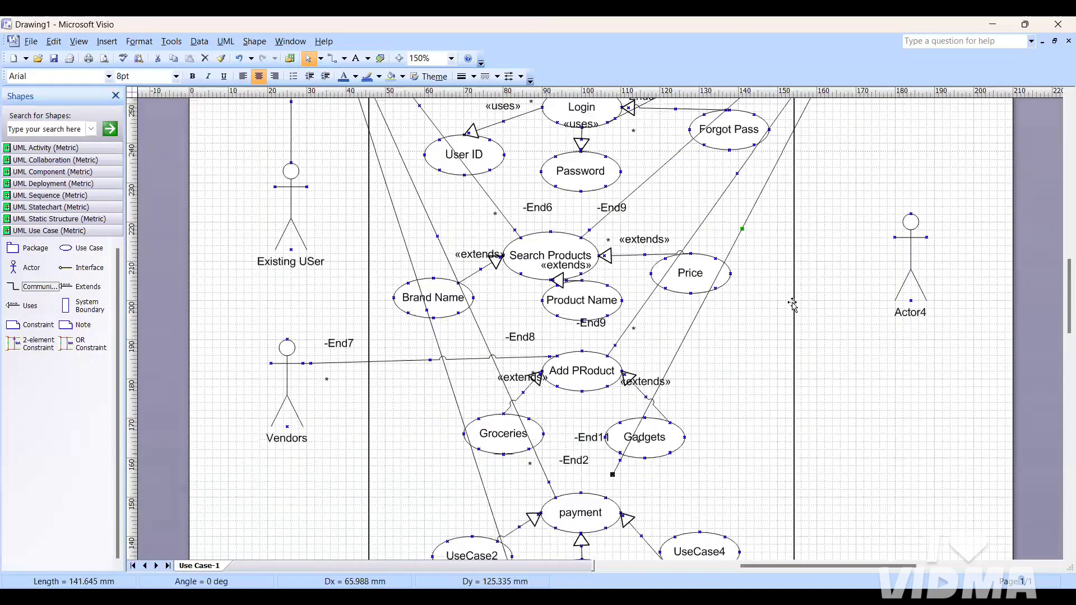
scroll(793, 303, down, 3)
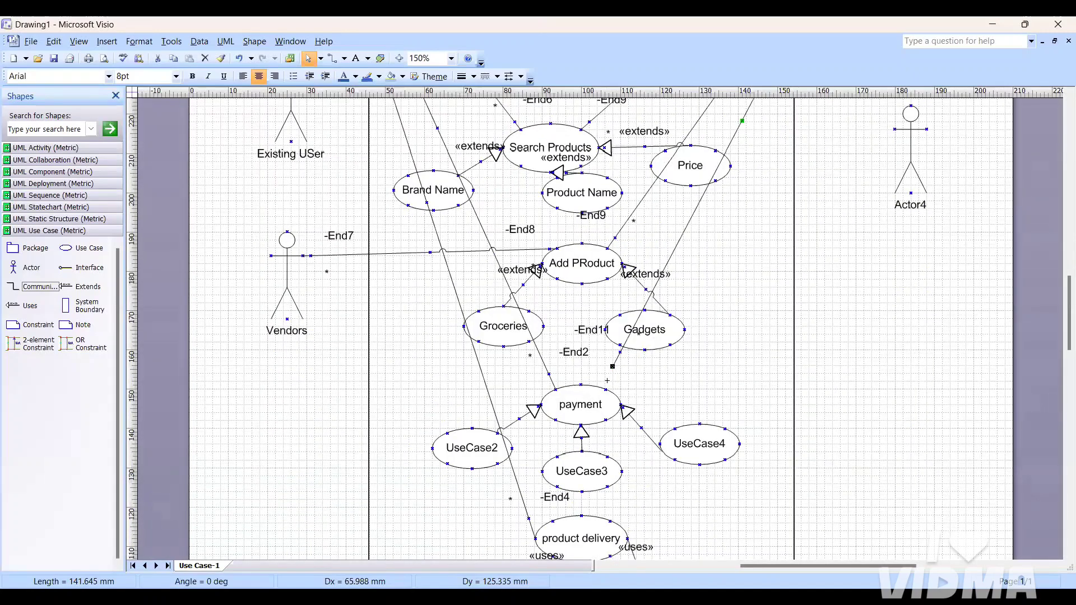
drag(612, 366, 606, 389)
Connect the product delivery use case to the DB actor with a new Communicates connector.
scroll(451, 384, down, 5)
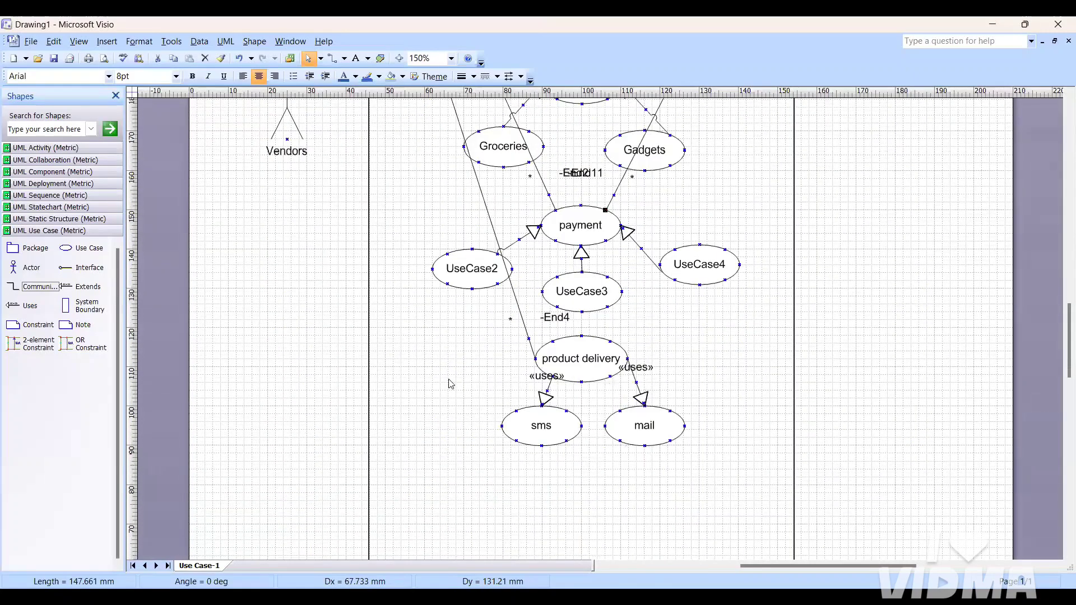
mouse_move(55, 289)
mouse_down()
mouse_move(166, 315)
mouse_move(791, 366)
mouse_move(665, 390)
mouse_move(863, 293)
mouse_up()
scroll(863, 293, up, 2)
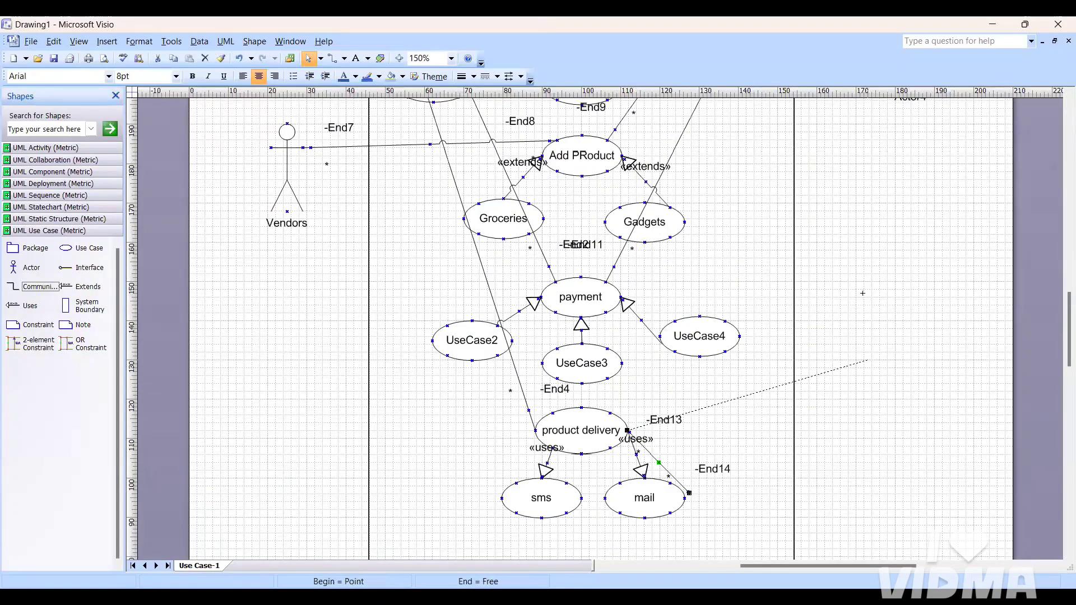
scroll(863, 293, up, 11)
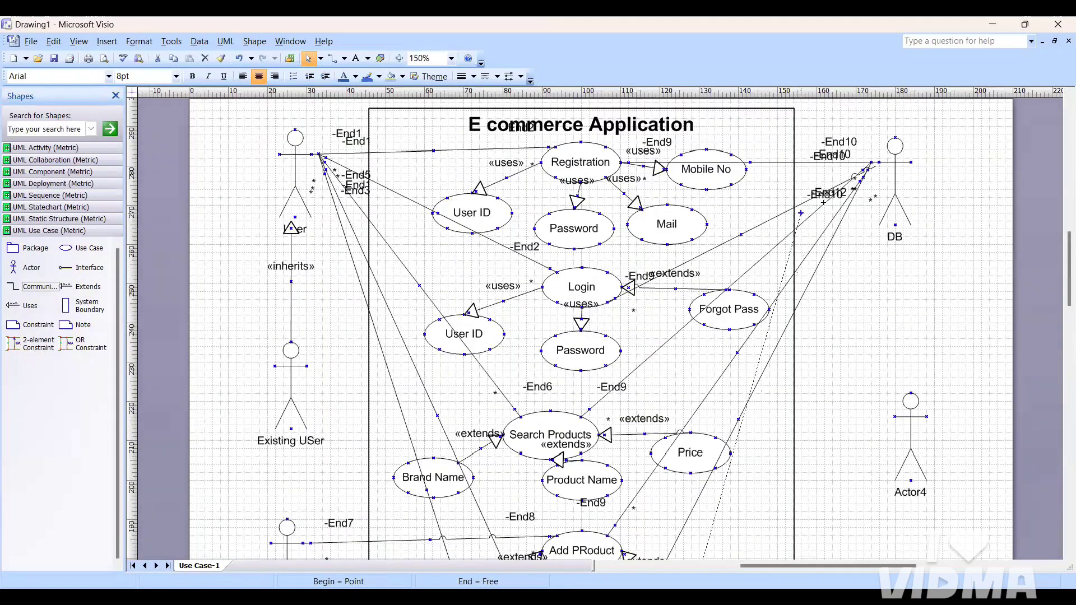
drag(824, 202, 871, 163)
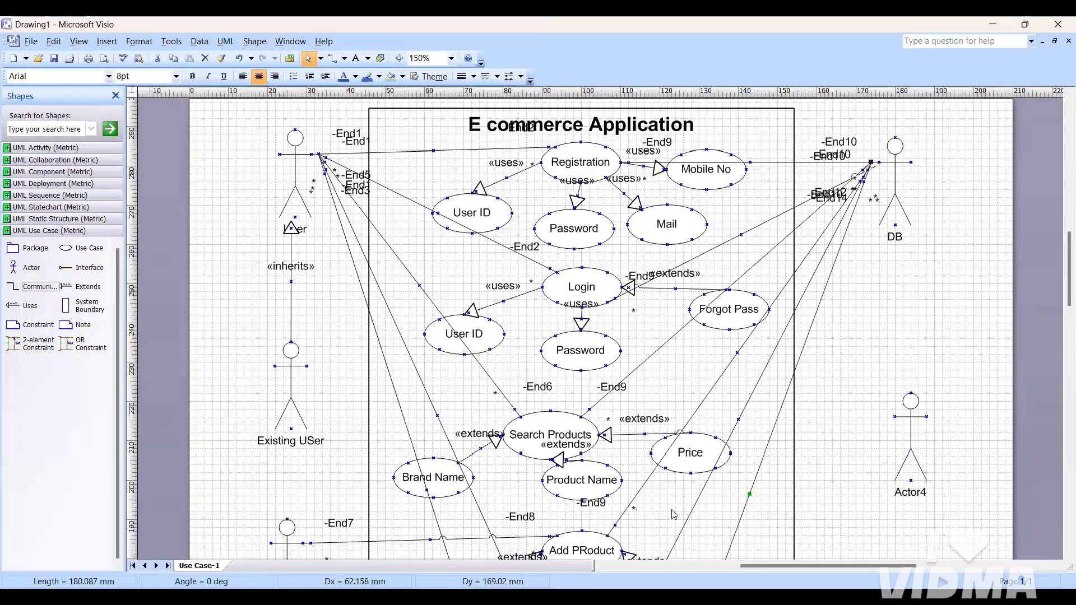
Move the Actor4 figure slightly down and closer to the system boundary.
key(alt+Tab)
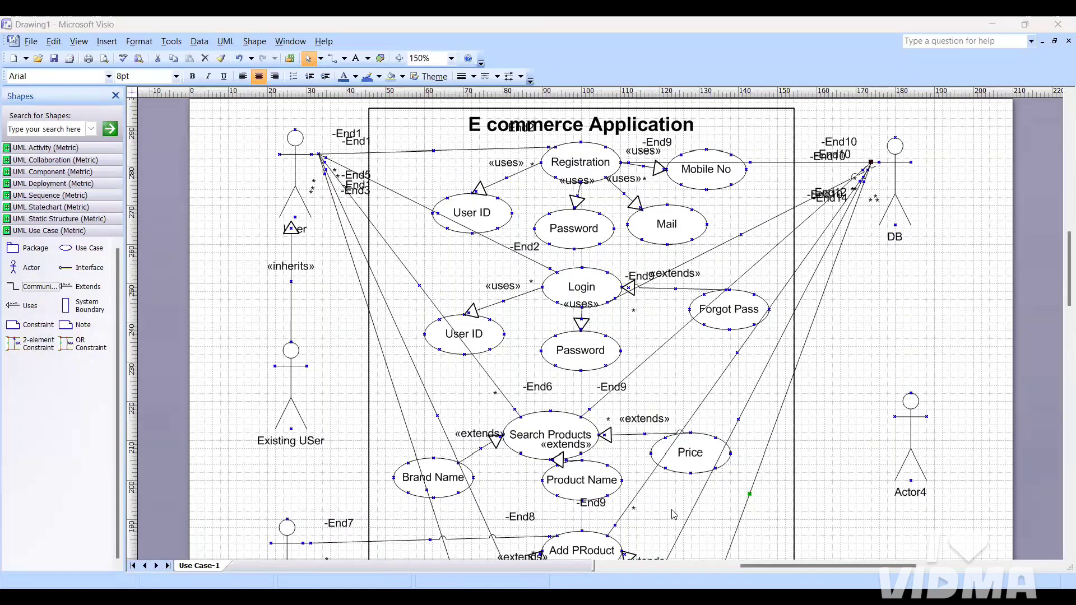
scroll(693, 346, down, 5)
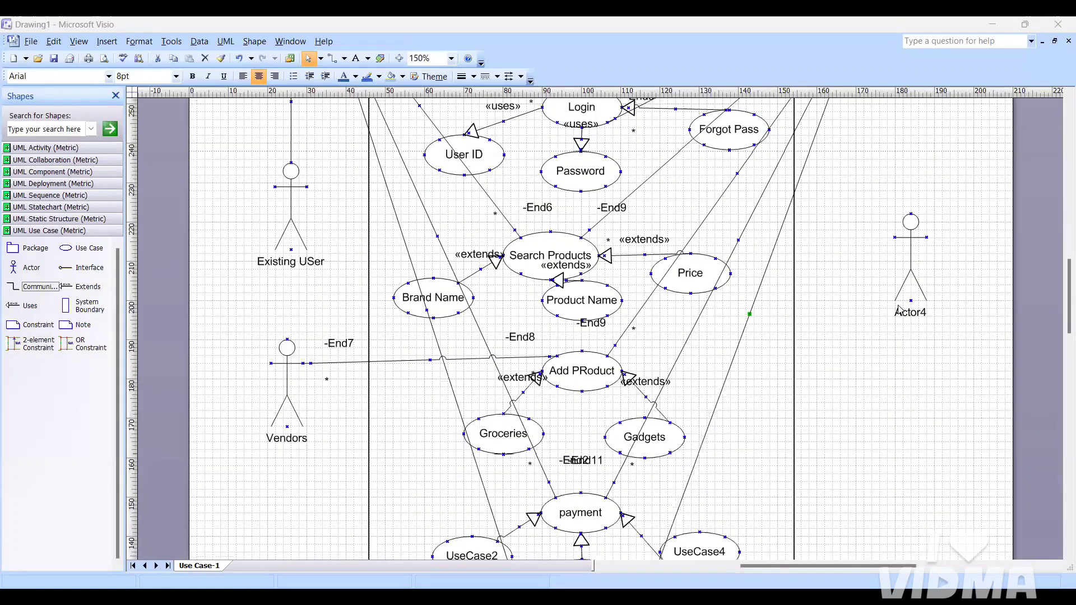
click(912, 230)
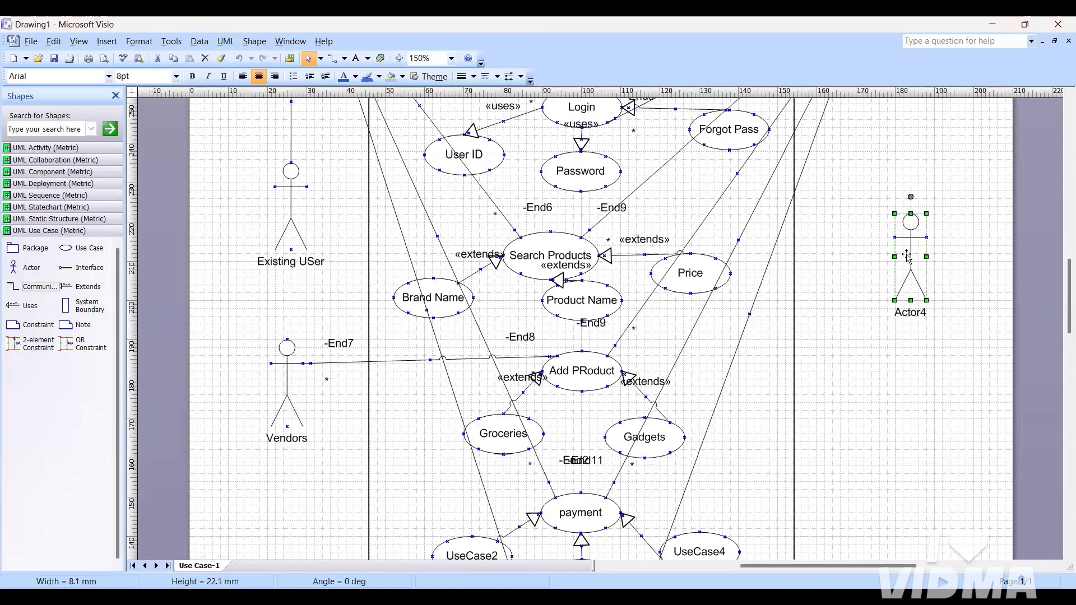
mouse_move(913, 229)
mouse_down()
mouse_move(852, 273)
mouse_move(884, 279)
mouse_up()
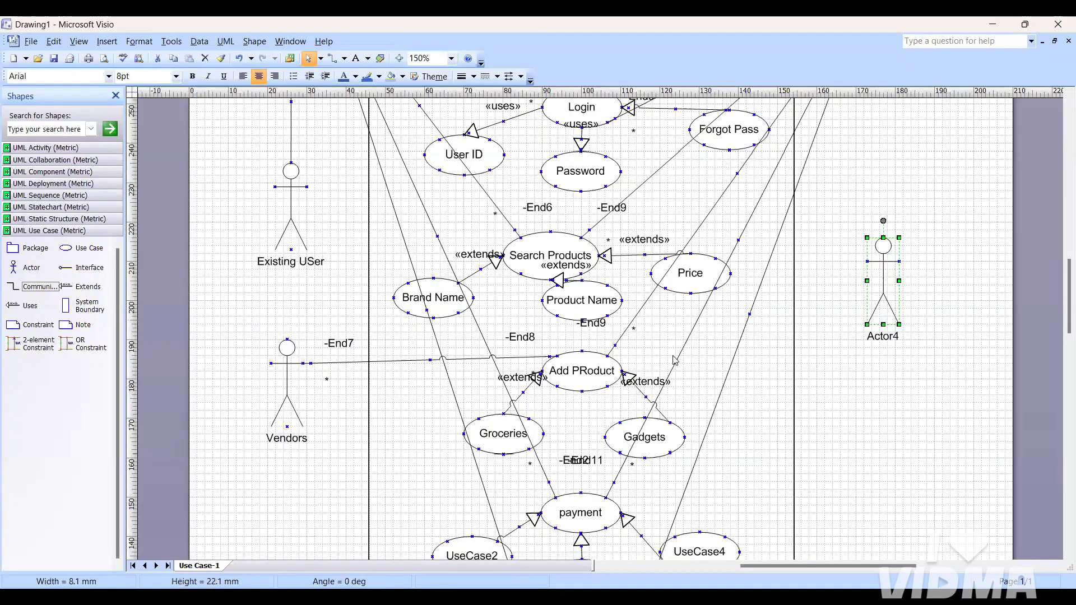
Rename Actor4 as Bank and connect it to the payment use case with a Communicates connector.
scroll(675, 360, down, 3)
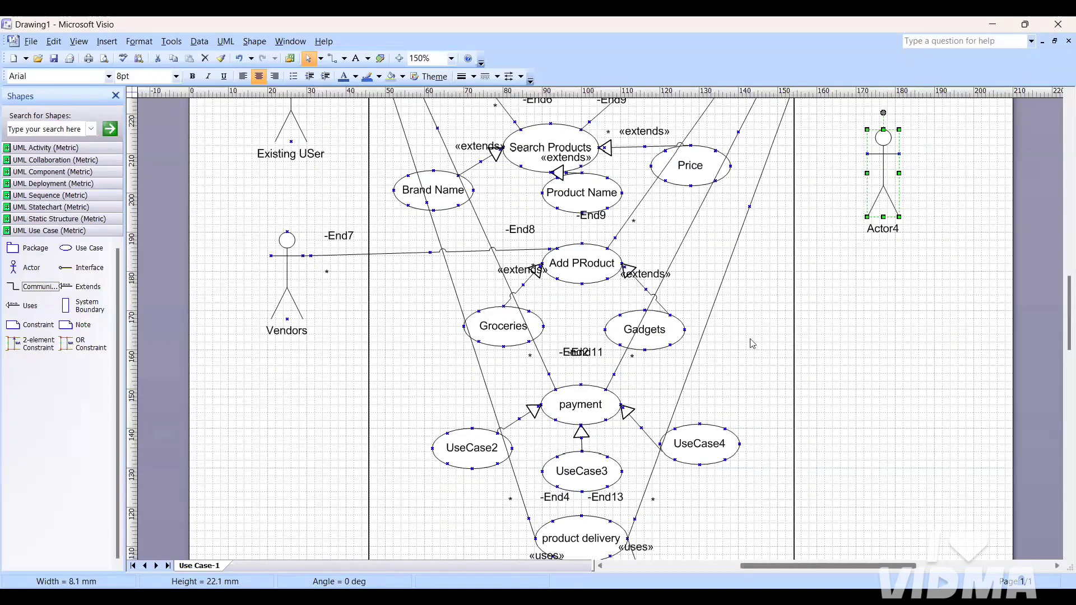
click(1050, 206)
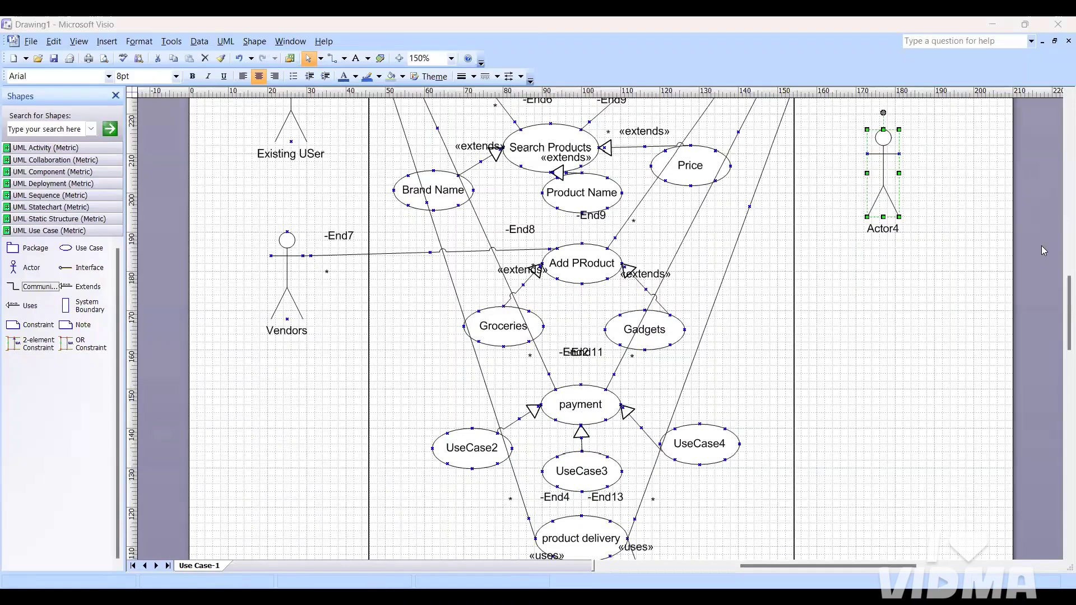
click(869, 188)
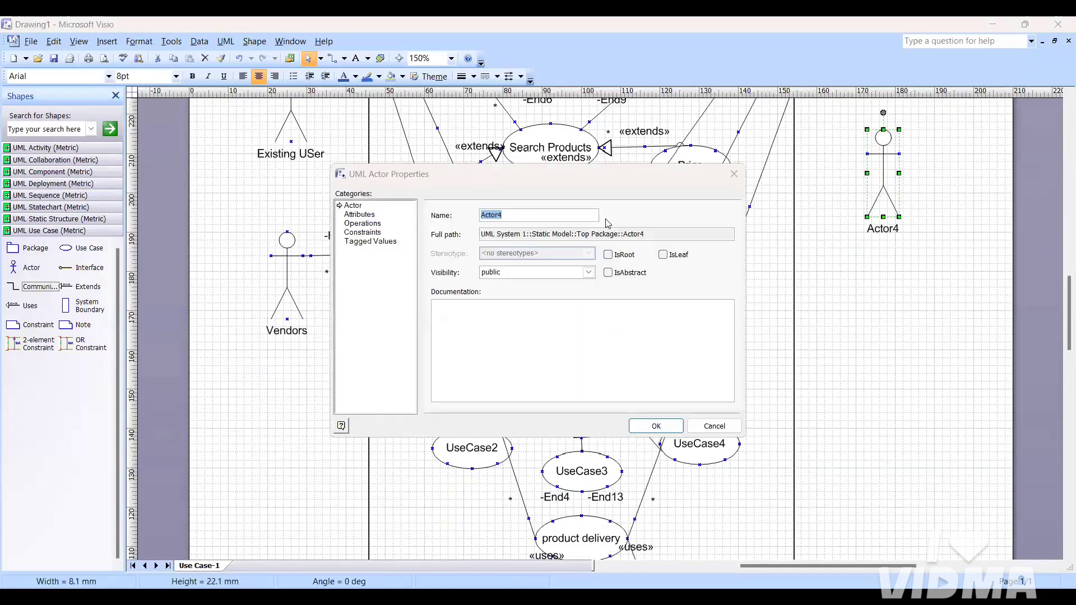
text(Bank)
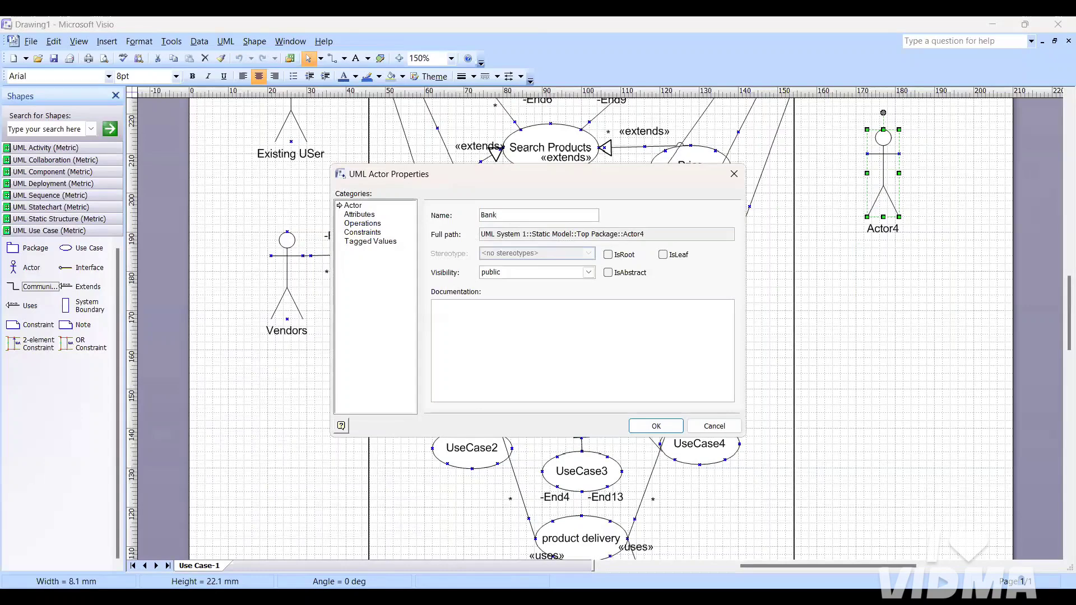
key(Return)
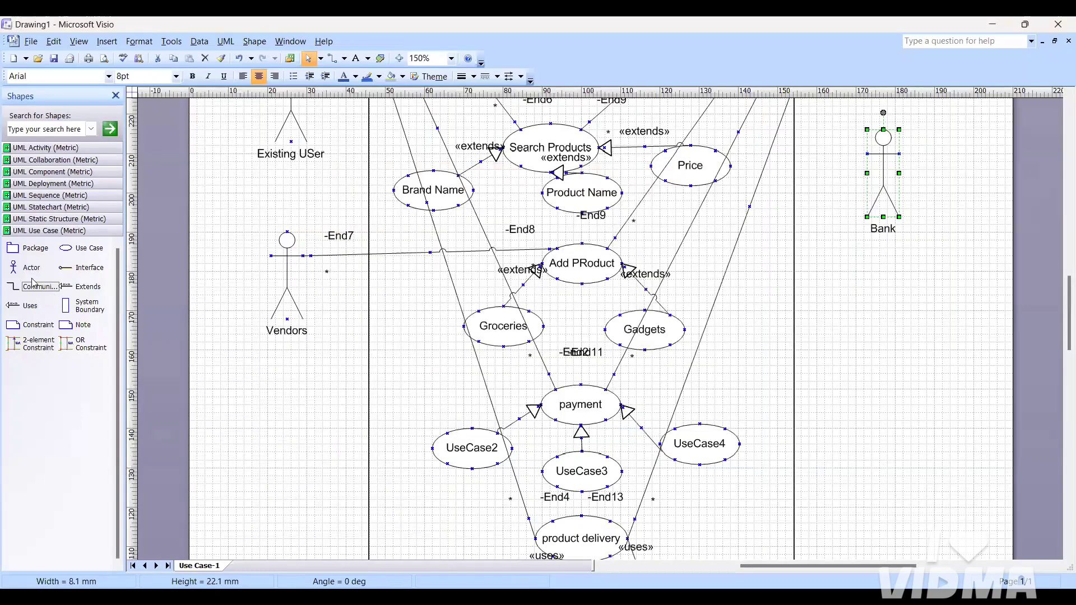
drag(25, 288, 867, 153)
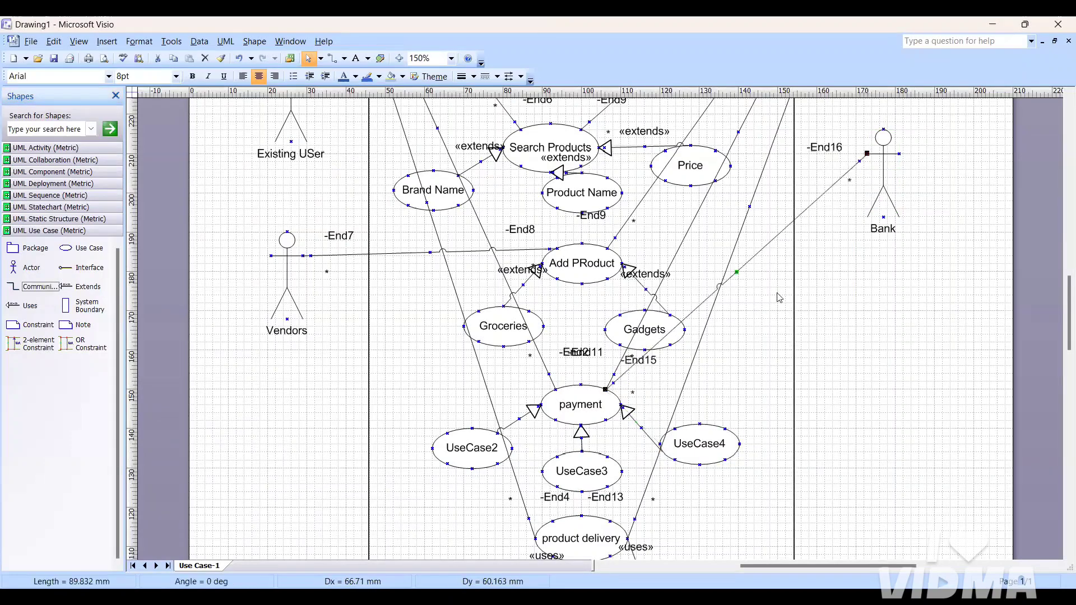
Place a new actor outside the system boundary, below the Bank actor.
scroll(754, 324, down, 3)
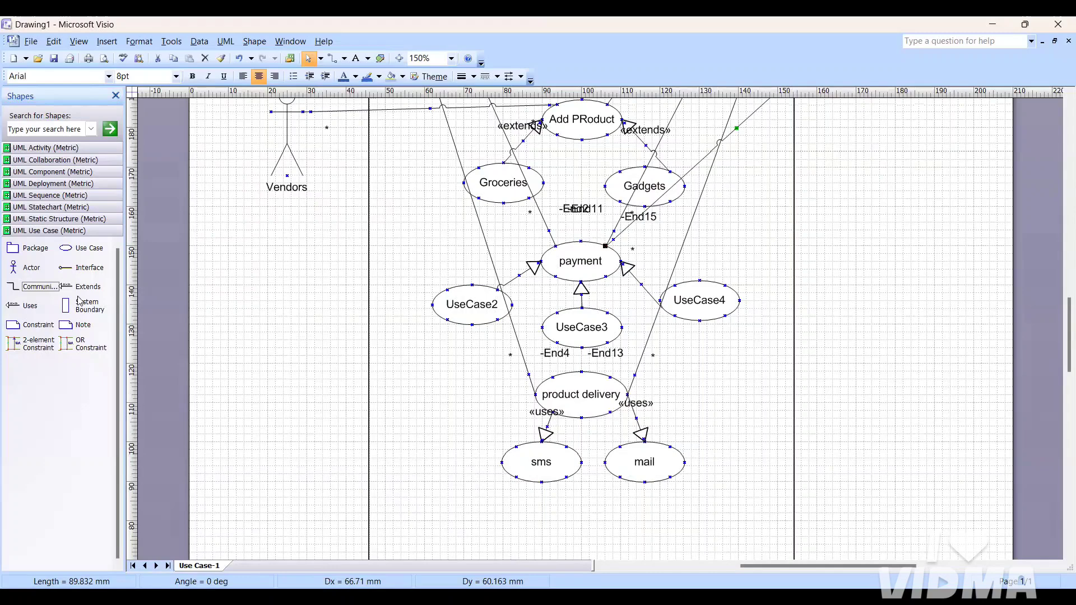
scroll(79, 301, up, 1)
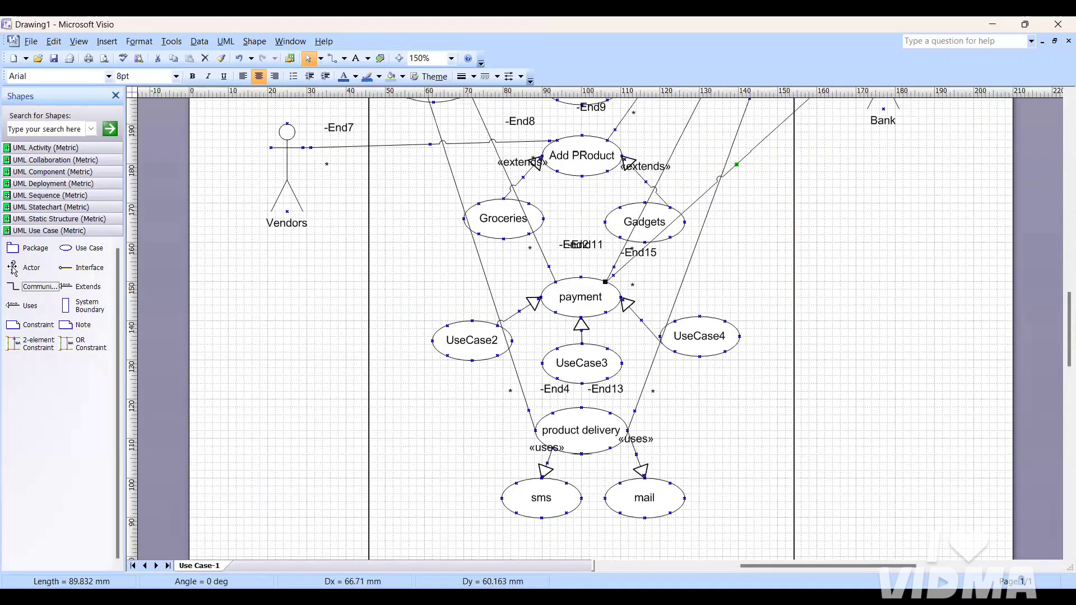
drag(13, 269, 895, 263)
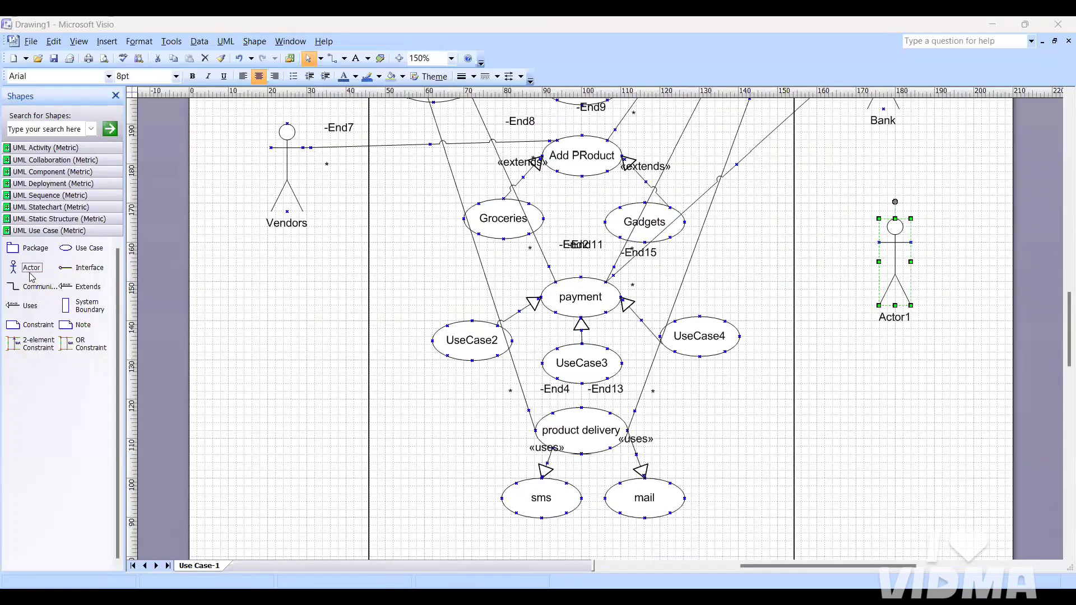
Name the new actor Delivery BOY and connect it to the product delivery use case with a Communicates connector.
click(897, 285)
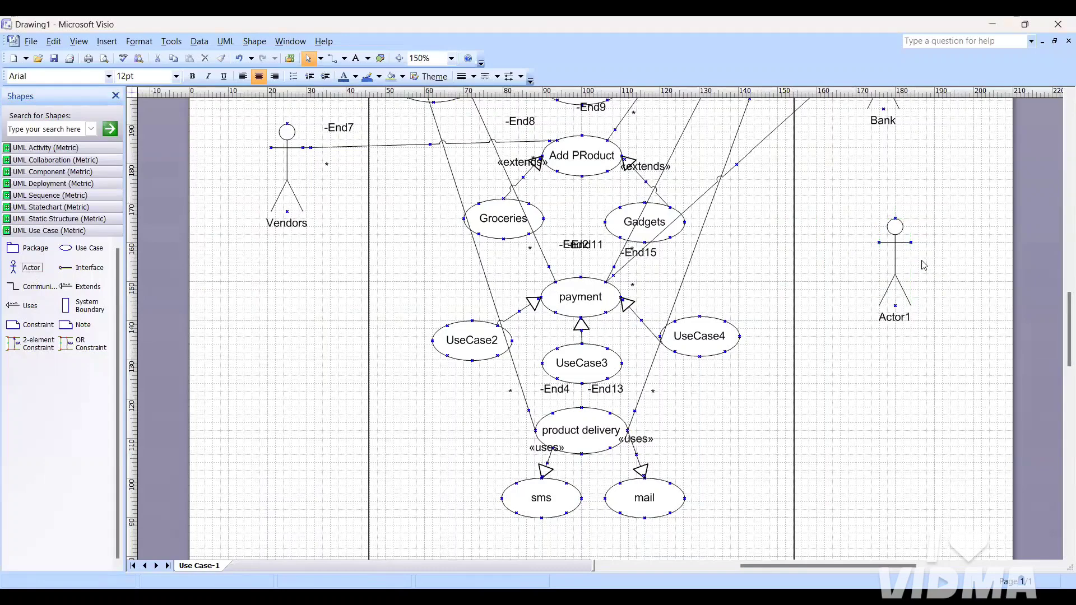
double_click(892, 266)
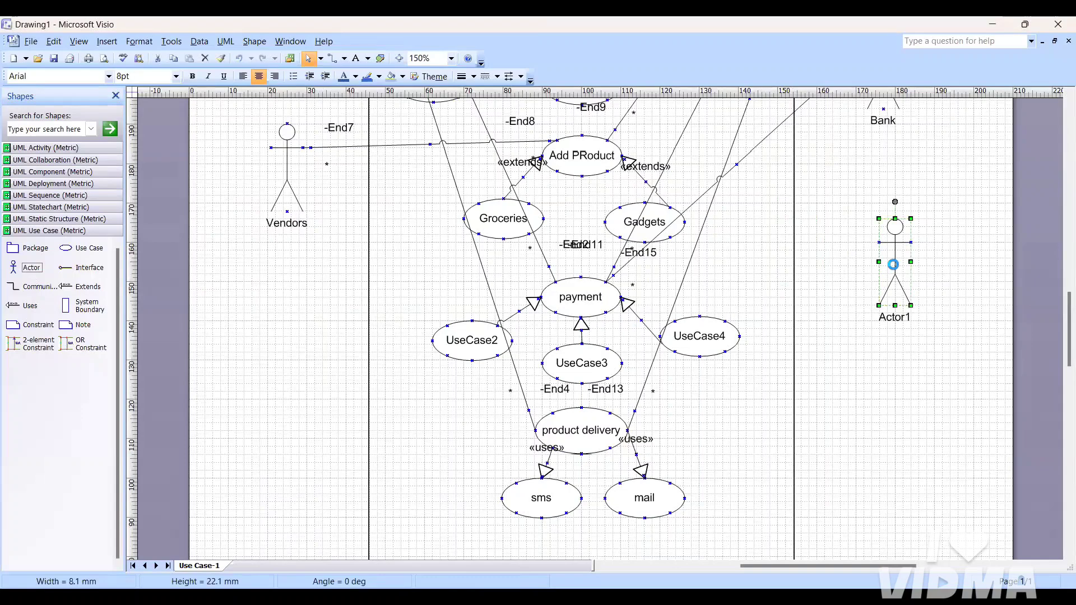
text(Deli)
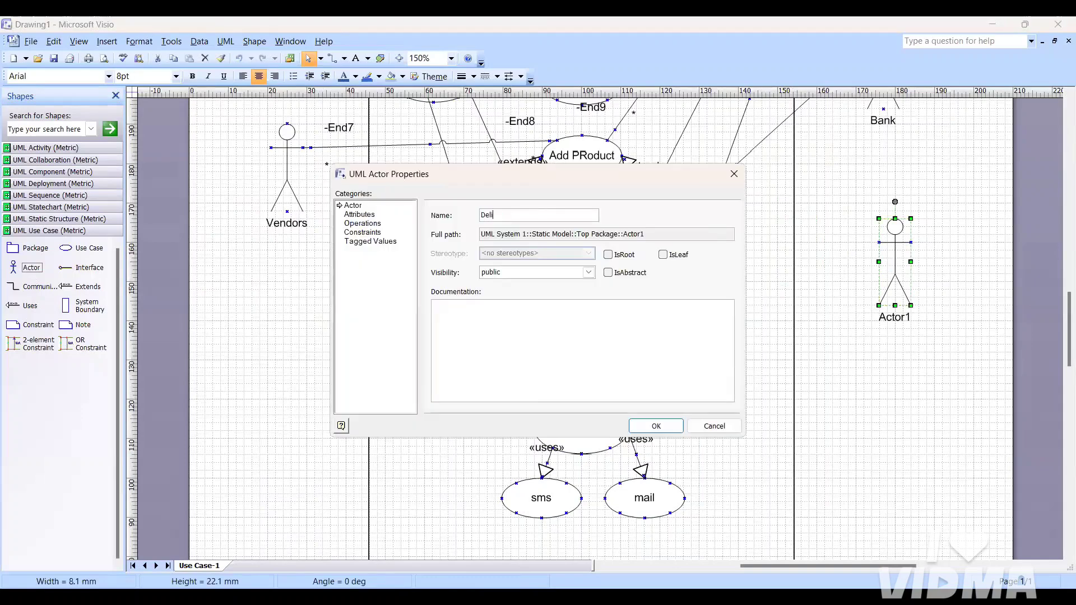
text(very BOY)
key(Return)
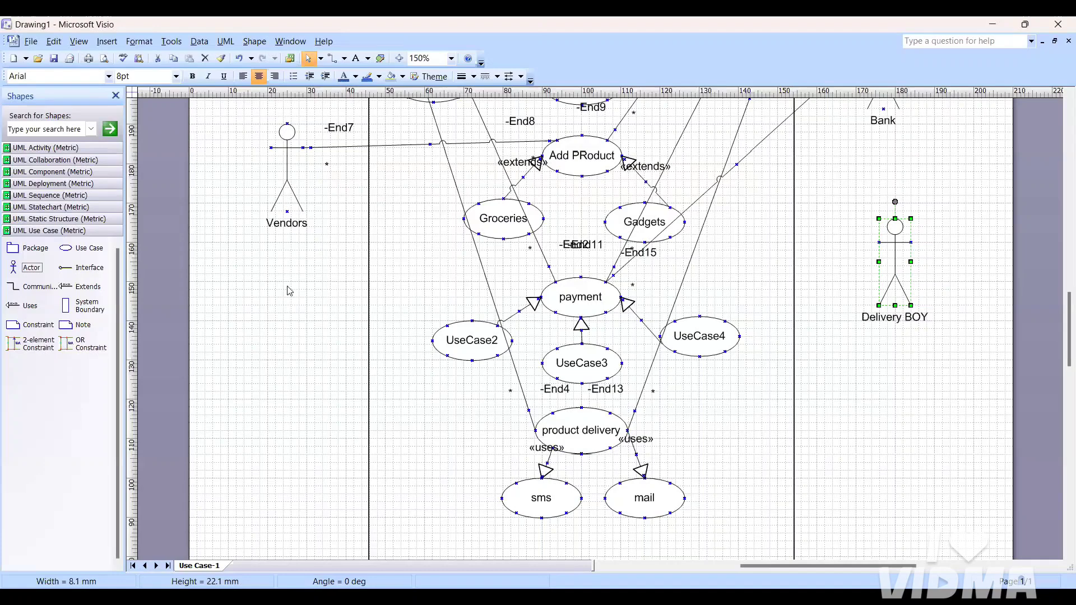
mouse_move(10, 291)
mouse_down()
mouse_move(741, 353)
mouse_move(676, 497)
mouse_move(824, 269)
mouse_move(863, 247)
mouse_up()
Set the zoom to 100% and review the actors, use cases and connections across the whole diagram.
scroll(605, 357, up, 10)
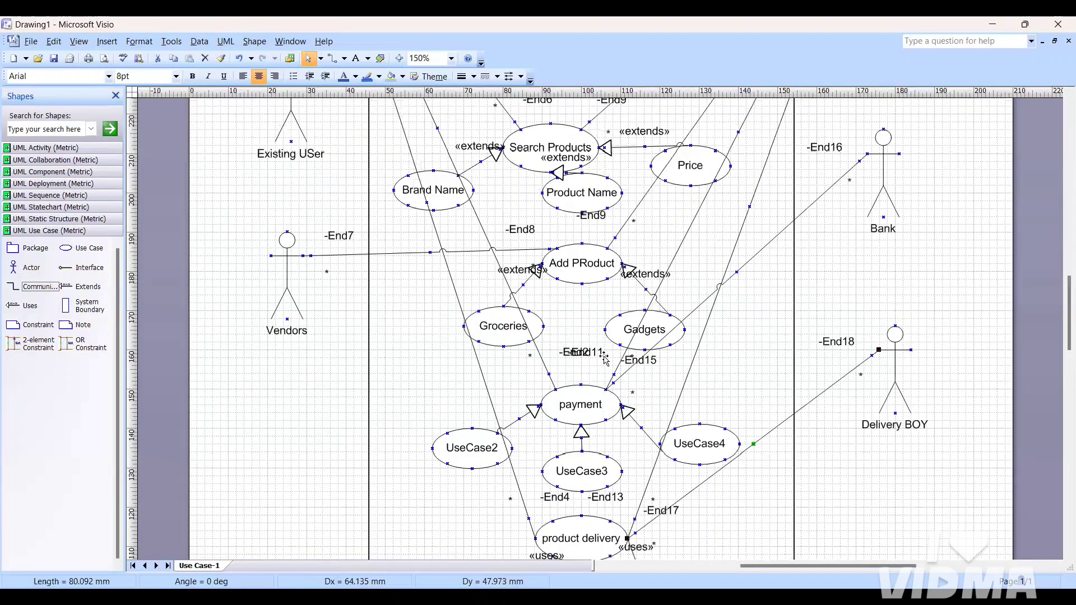
click(436, 58)
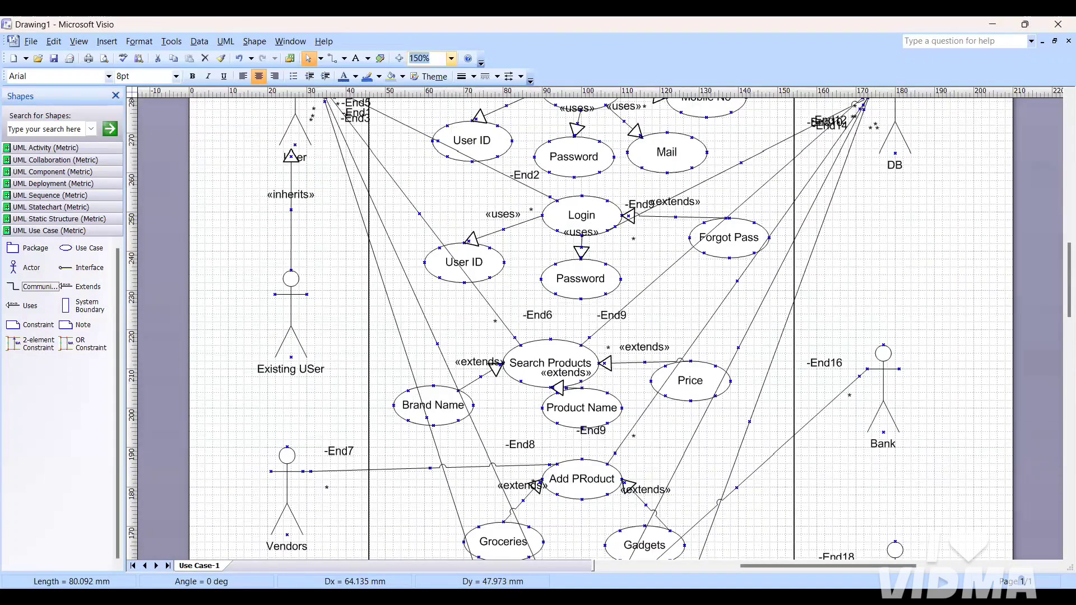
key(BackSpace)
key(Return)
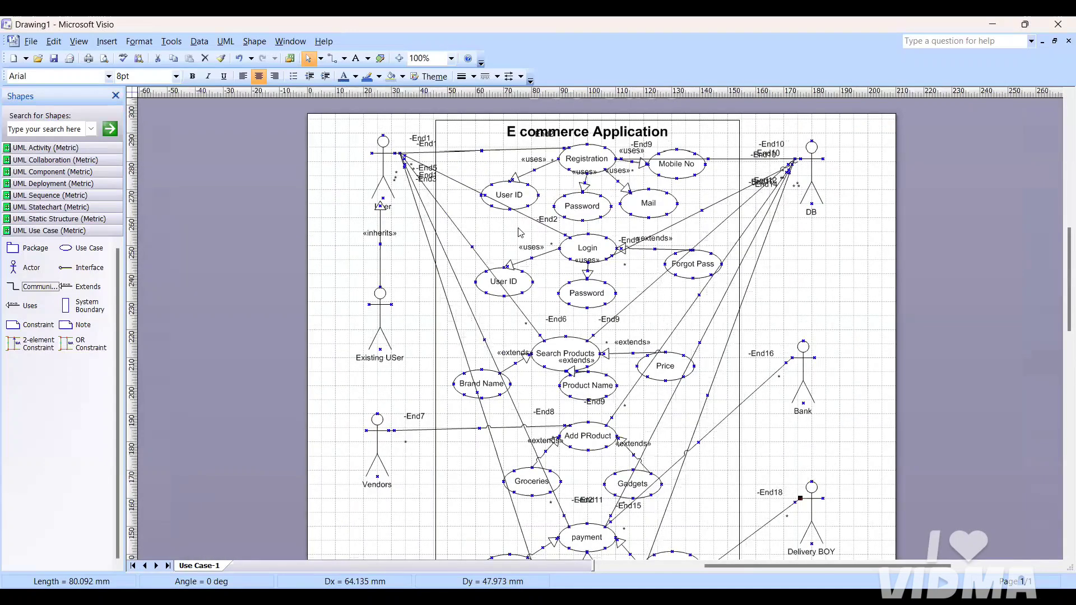
scroll(518, 252, down, 3)
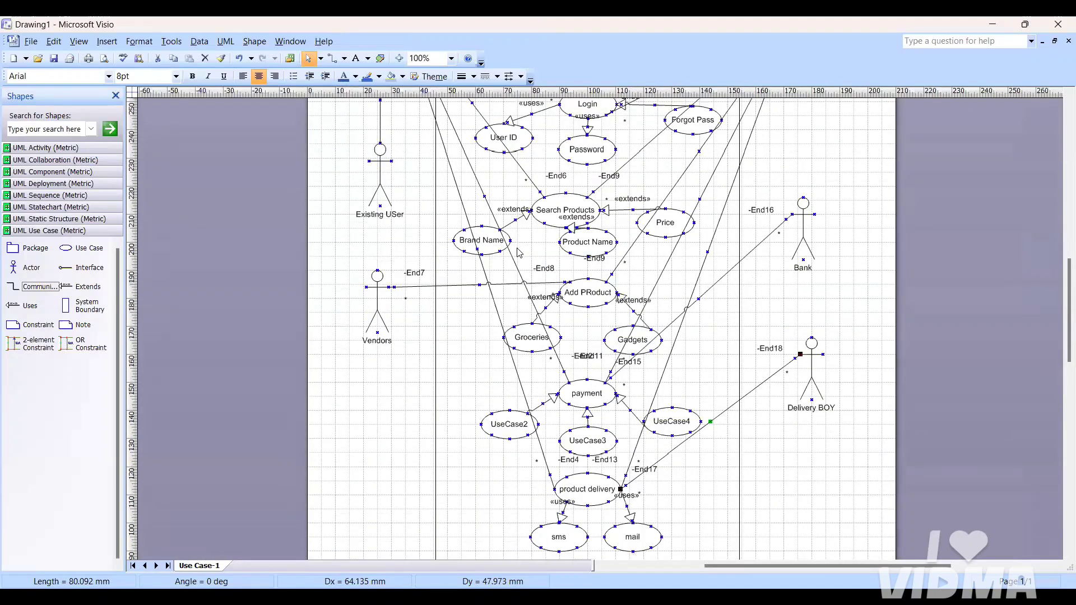
scroll(518, 252, up, 3)
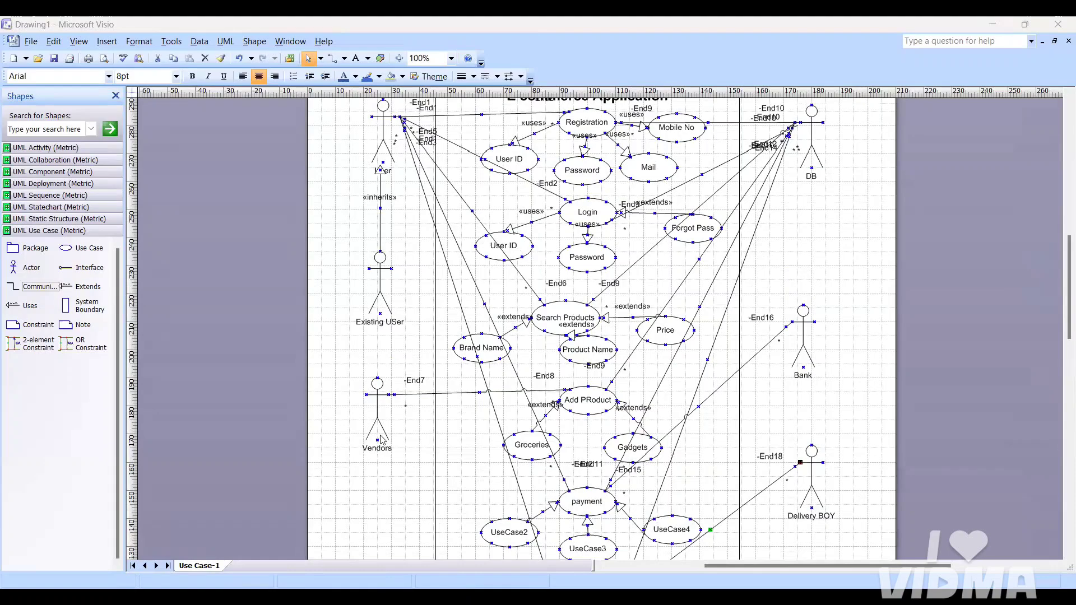
scroll(381, 440, up, 2)
scroll(480, 347, down, 1)
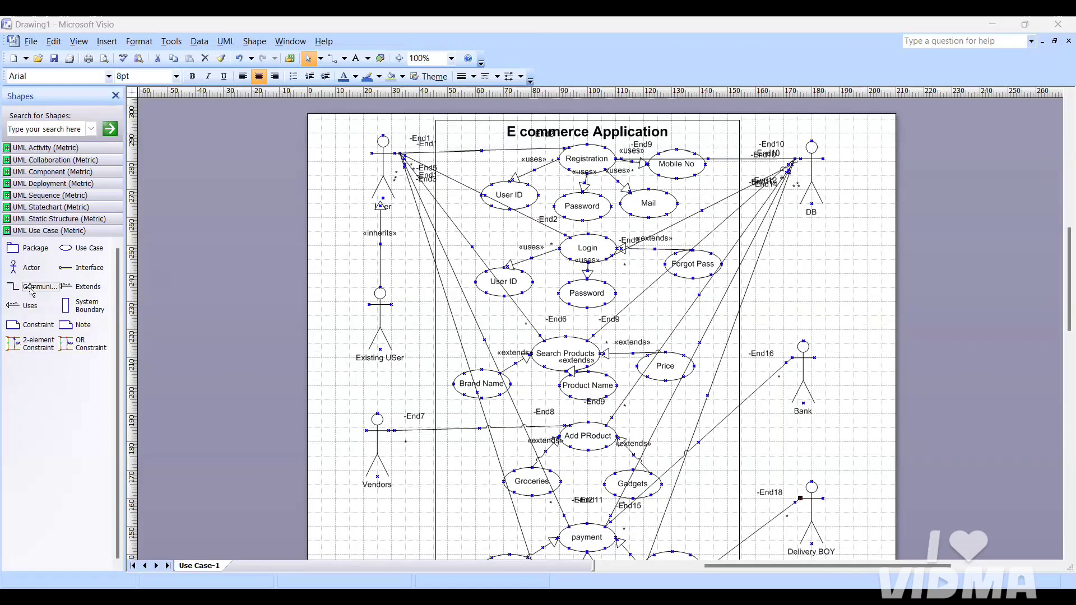
Connect the Vendors actor to the Registration use case with a new Communicates connector.
drag(31, 288, 374, 457)
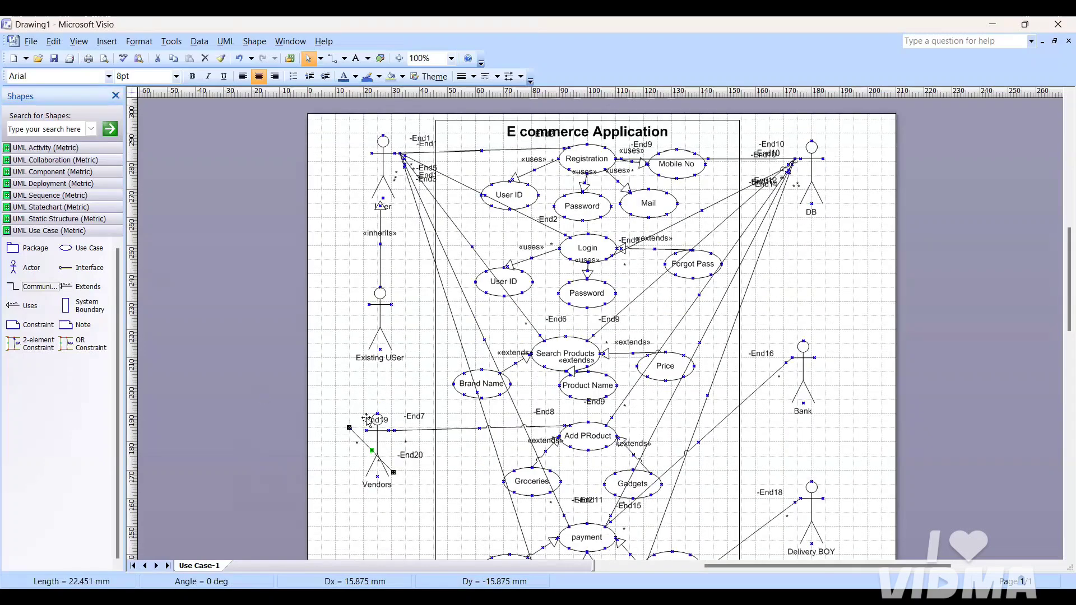
drag(357, 437, 402, 440)
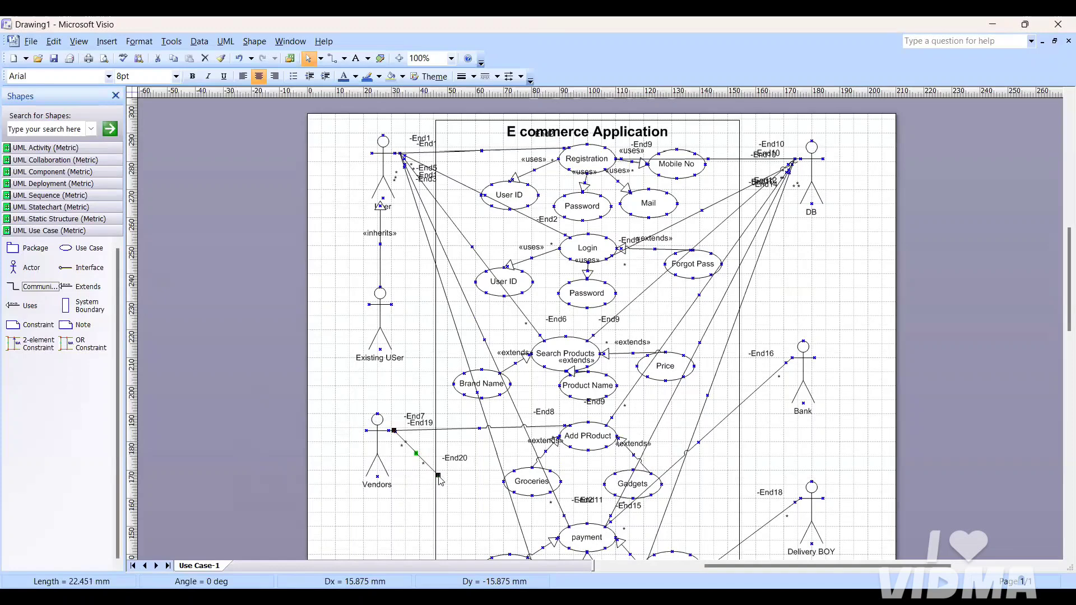
drag(440, 476, 564, 148)
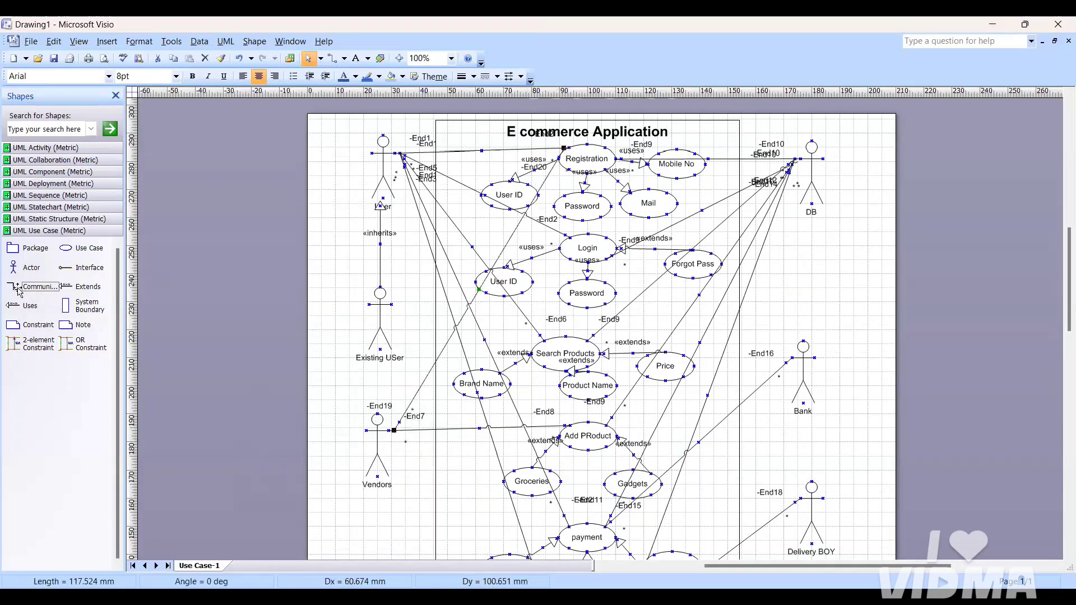
Connect the Vendors actor to the Login use case with a new Communicates connector.
drag(18, 289, 418, 455)
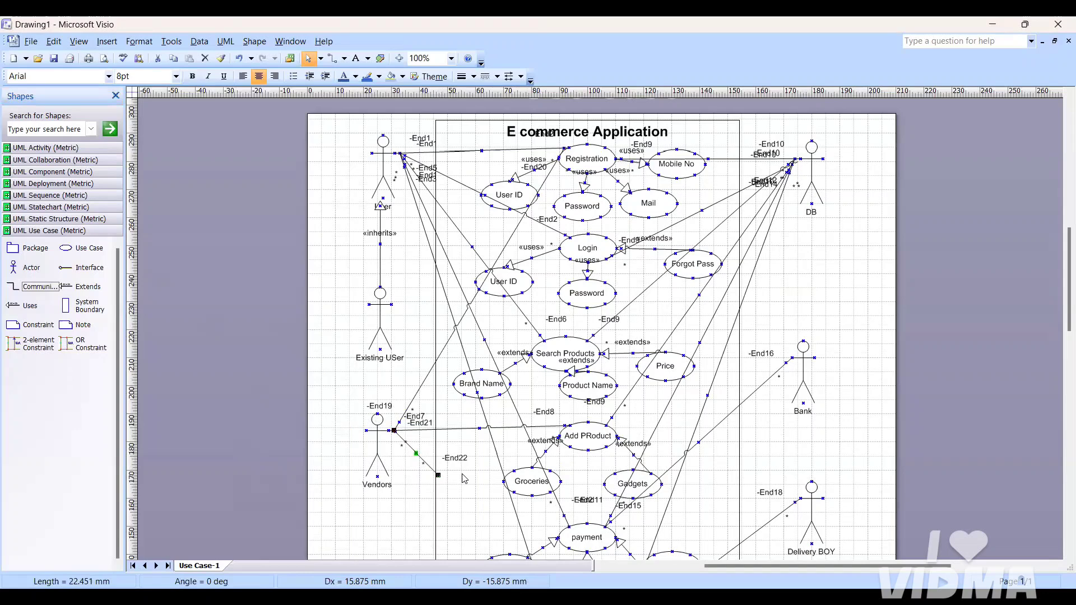
drag(439, 475, 561, 248)
Review the whole diagram from Registration to product delivery for missing connections and use cases that still have default names.
scroll(343, 455, down, 4)
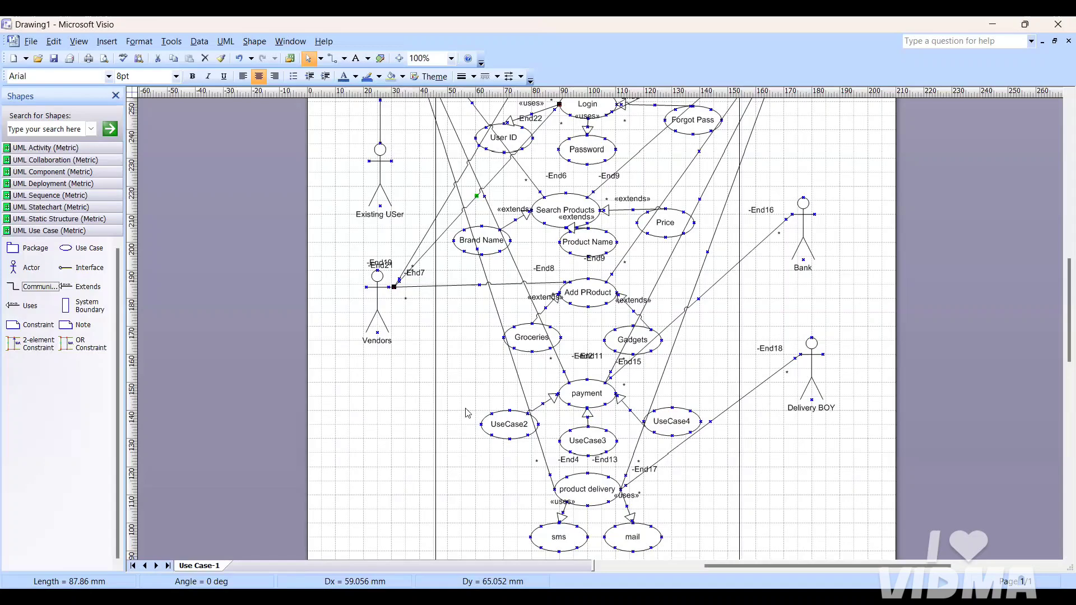
scroll(471, 413, up, 1)
scroll(471, 413, up, 3)
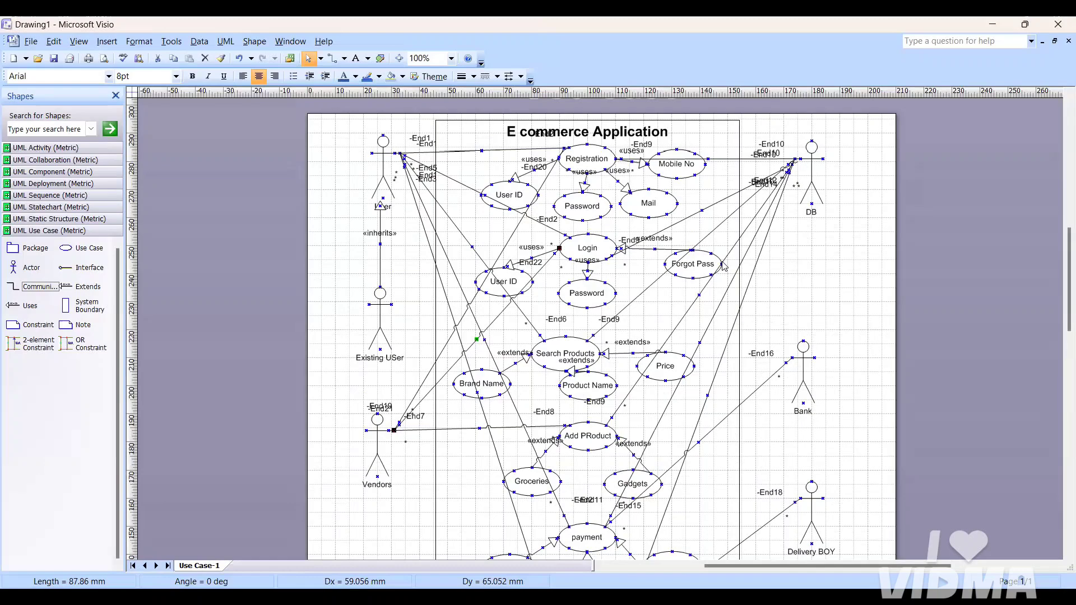
scroll(723, 266, down, 3)
scroll(611, 400, up, 3)
scroll(610, 399, down, 3)
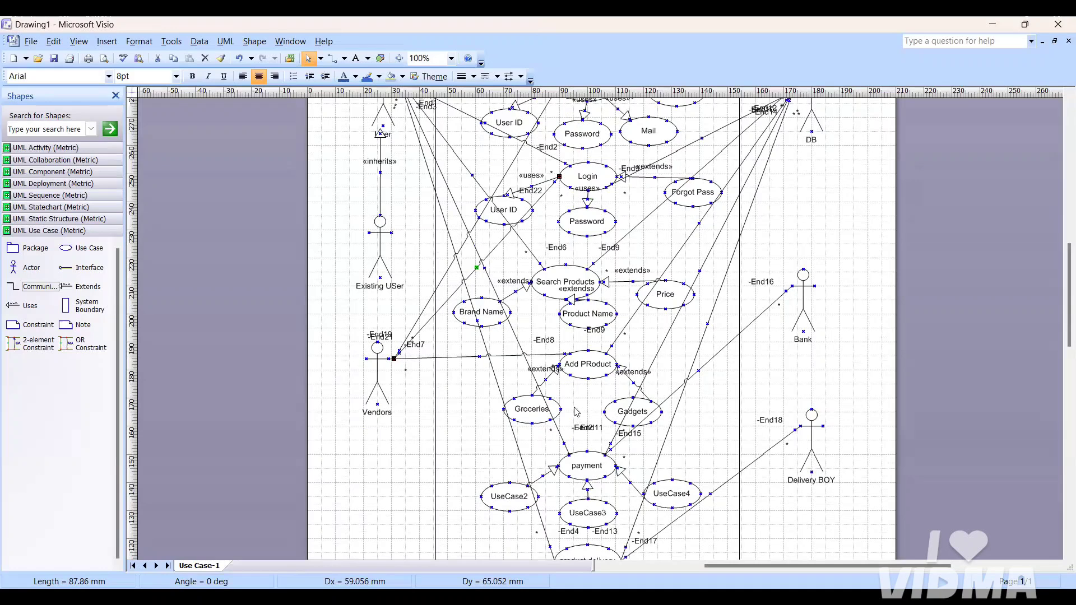
scroll(577, 415, down, 3)
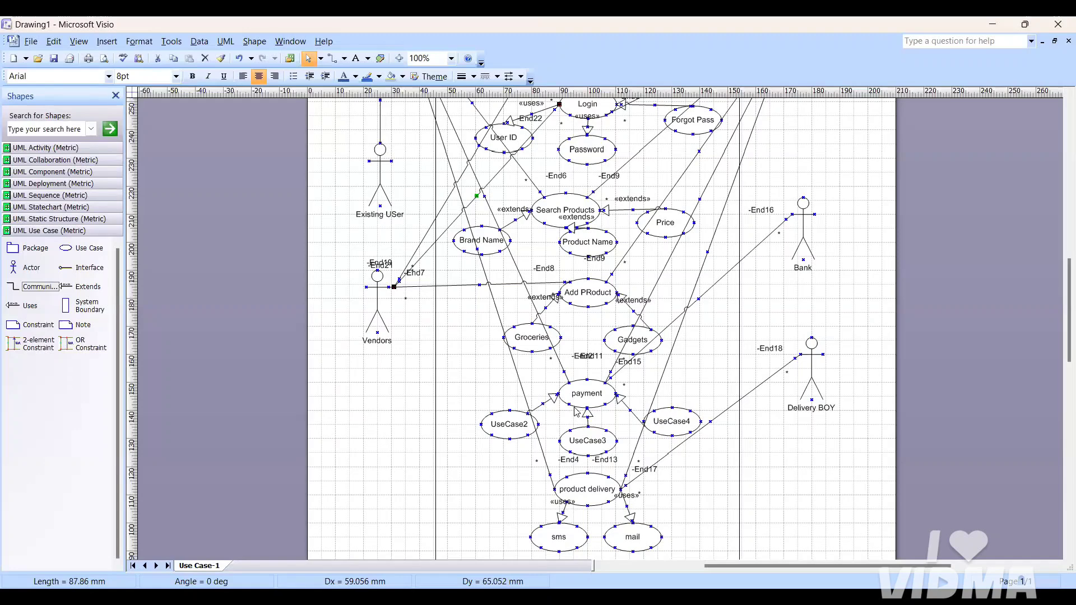
key(alt+Tab)
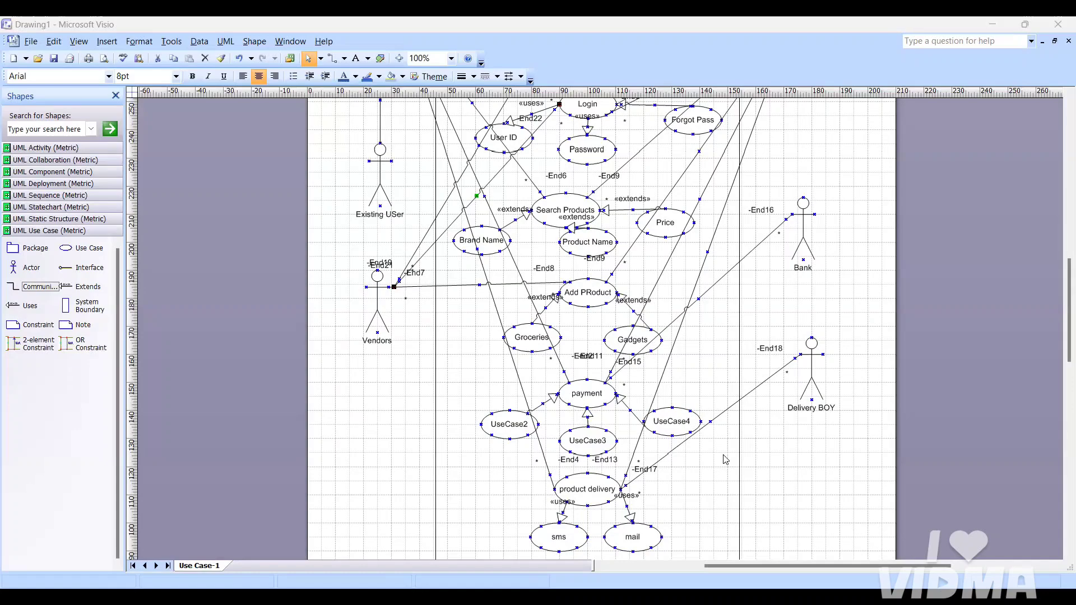
scroll(713, 459, up, 3)
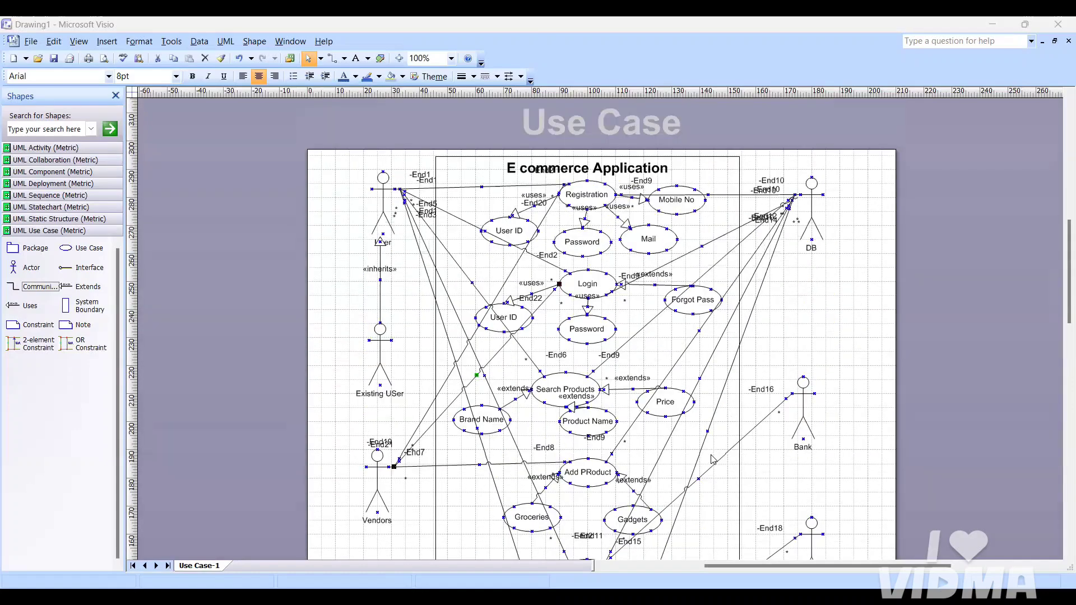
scroll(713, 460, down, 4)
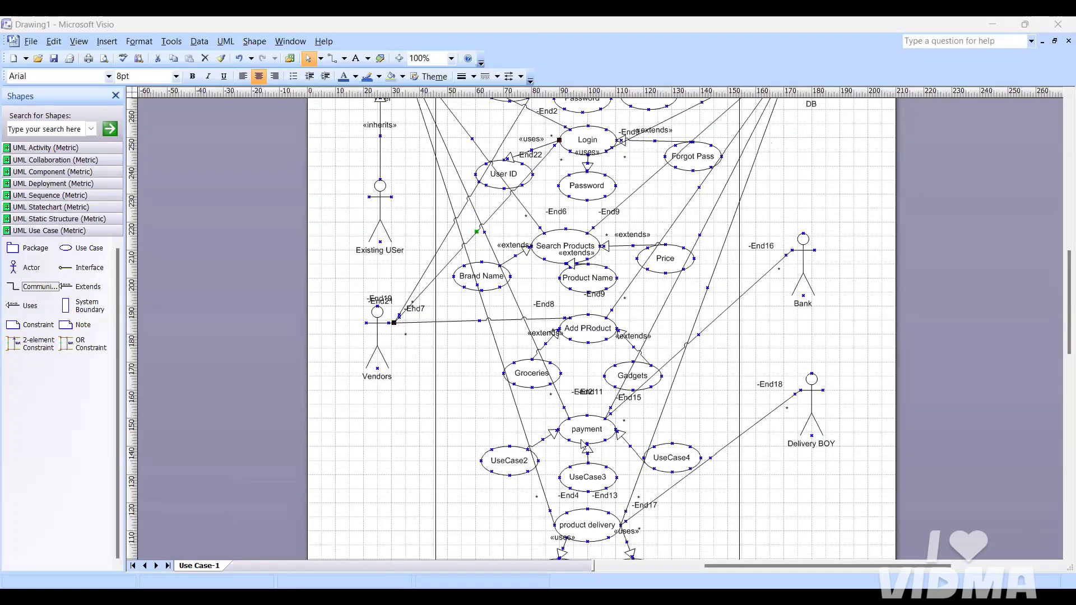
scroll(583, 444, down, 1)
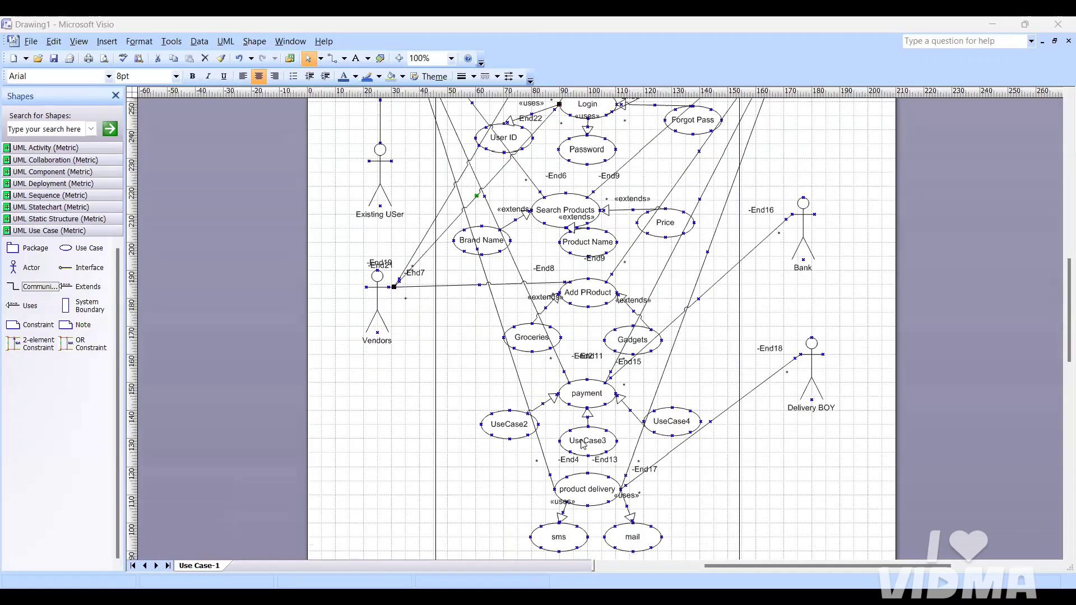
Rename the UseCase2 use case extending payment as COD.
click(509, 429)
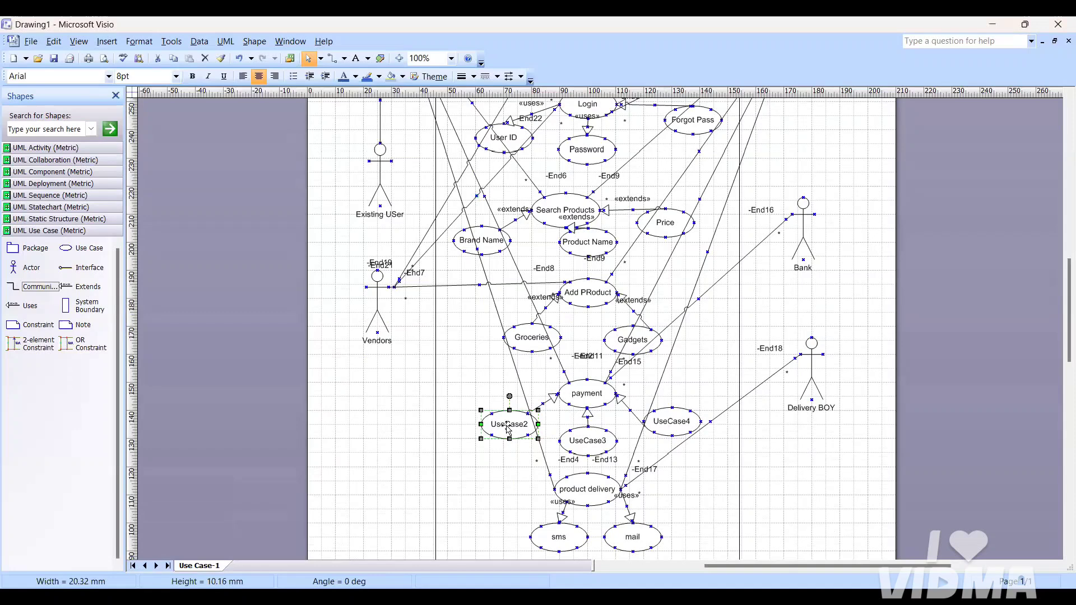
double_click(508, 428)
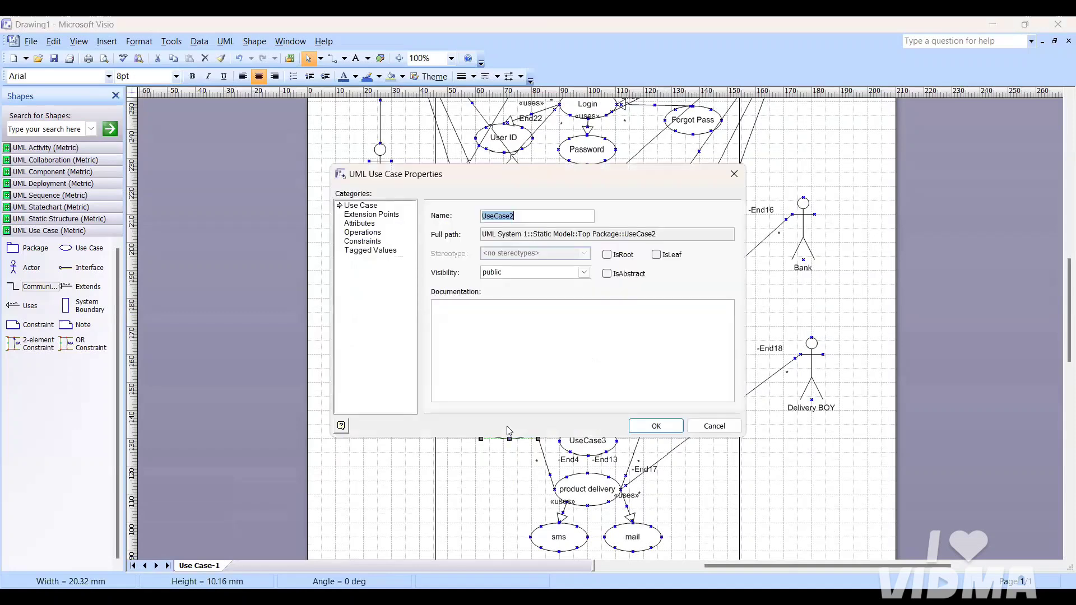
key(BackSpace)
text(COP)
text(D)
key(Return)
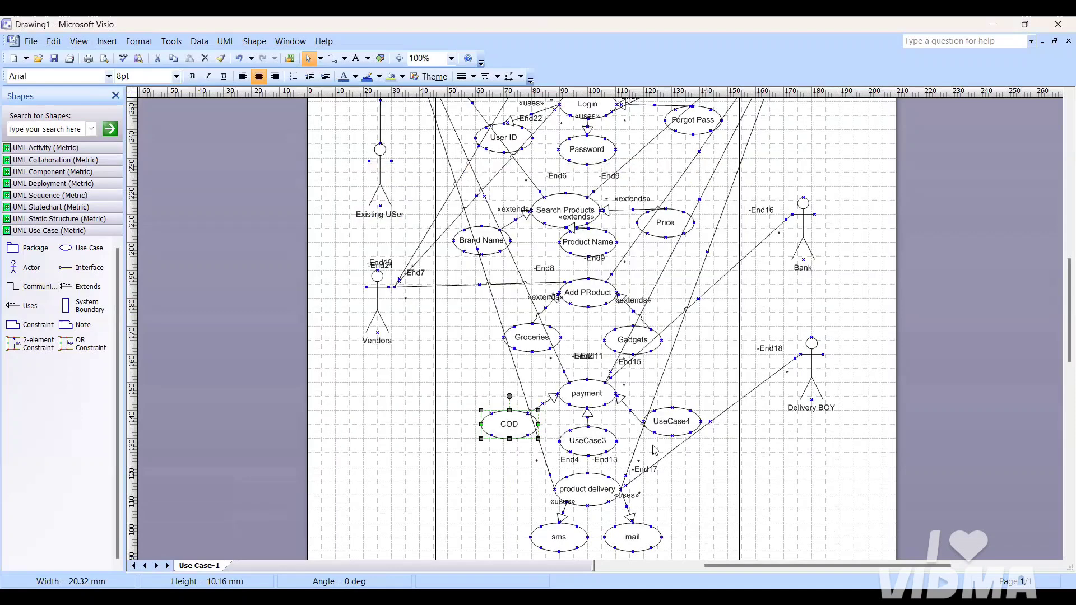
Rename the other two payment options, setting UseCase3 to UPI and UseCase4 to Card.
double_click(585, 440)
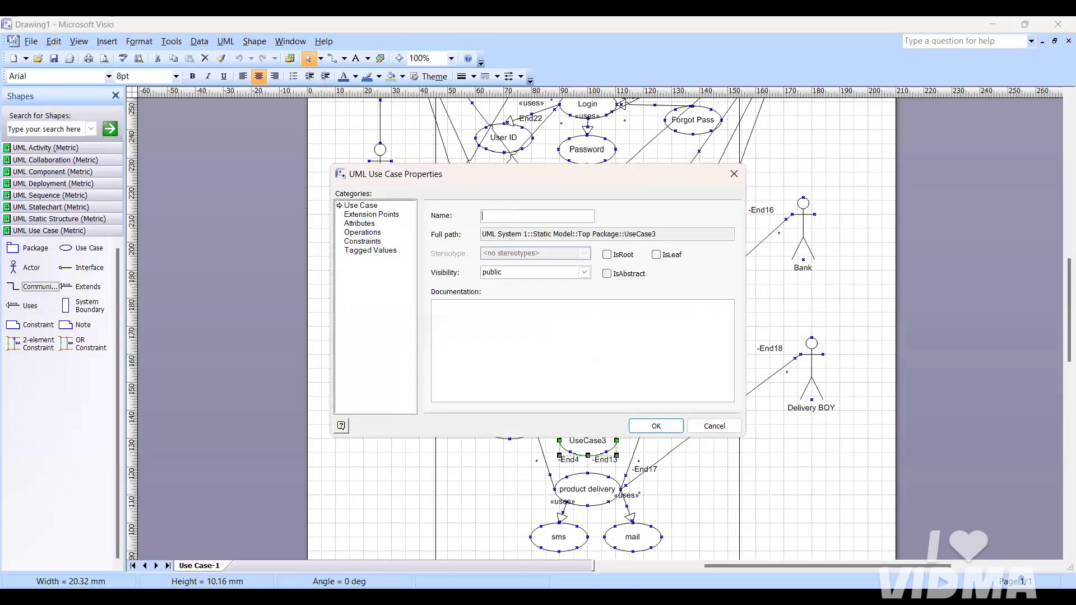
text(UPI)
key(Return)
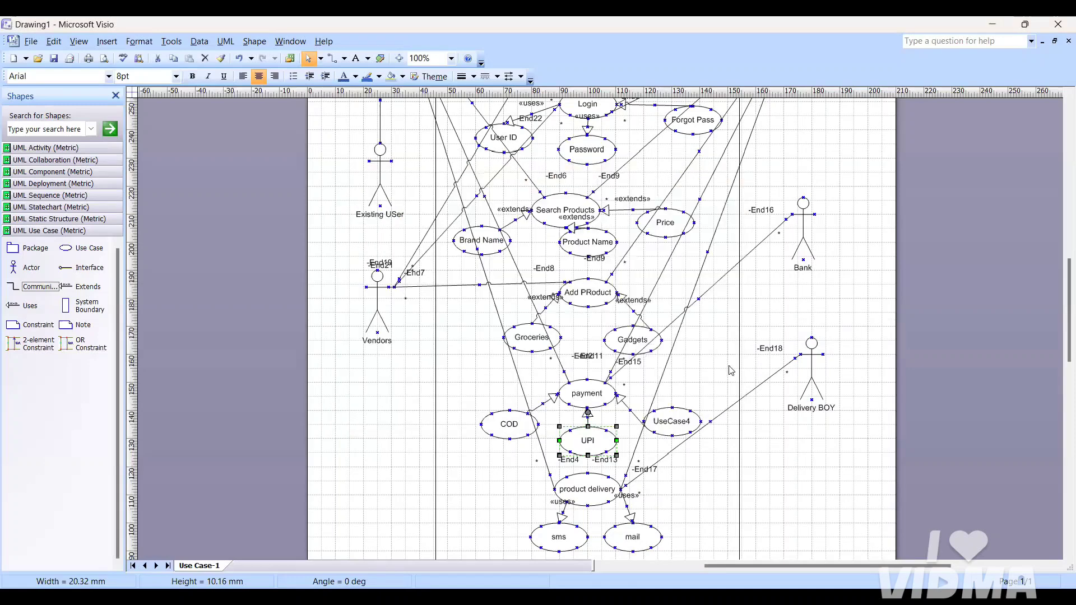
double_click(671, 424)
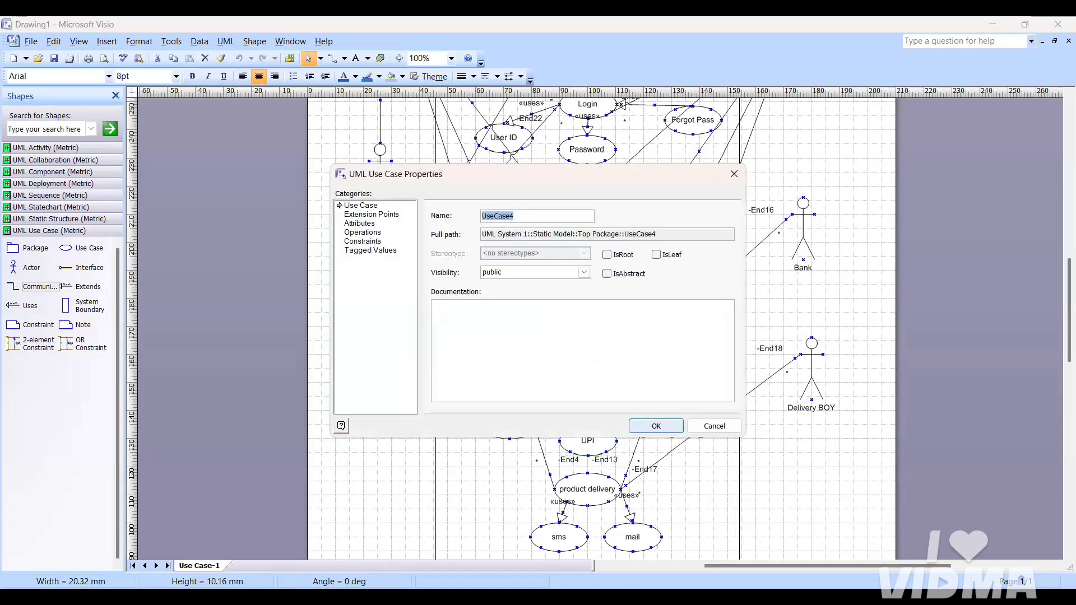
key(BackSpace)
text(Card)
click(656, 426)
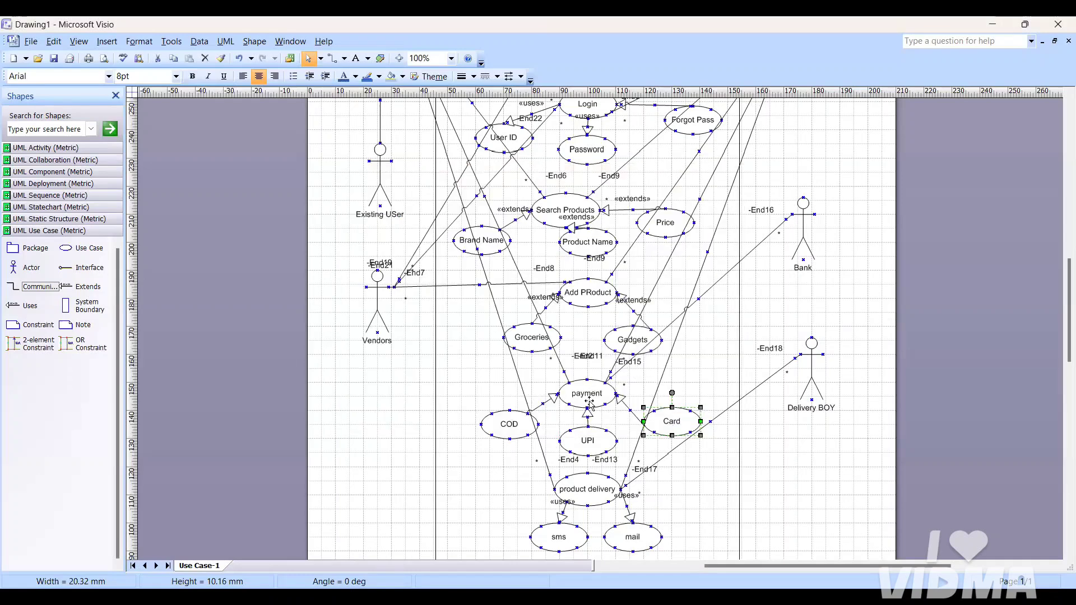
Insert a new foreground page with the default page properties after Use Case-1 and set its zoom to 150%.
scroll(589, 401, down, 1)
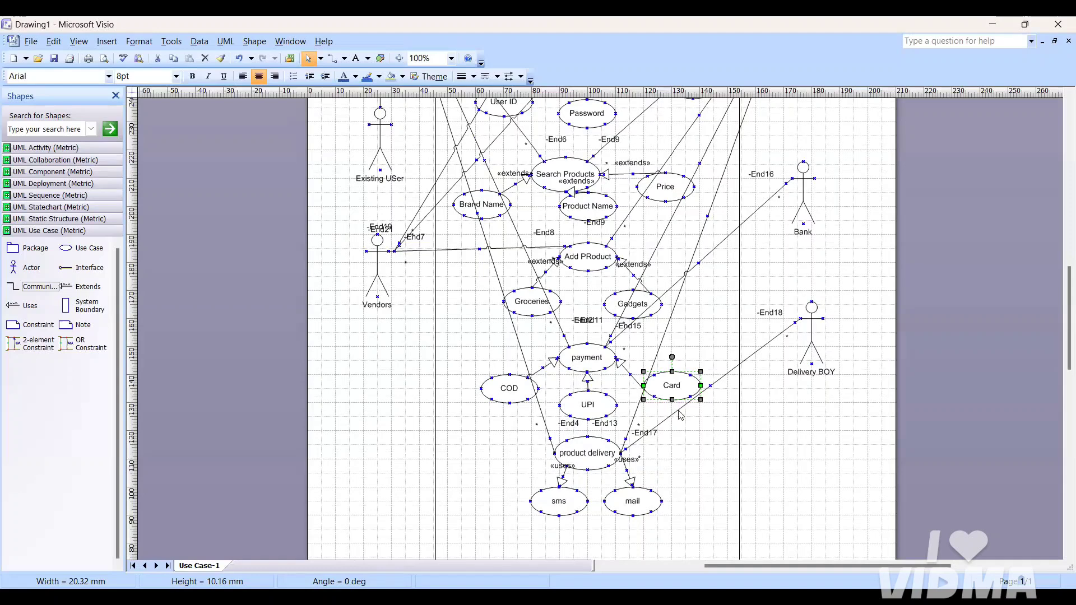
right_click(223, 567)
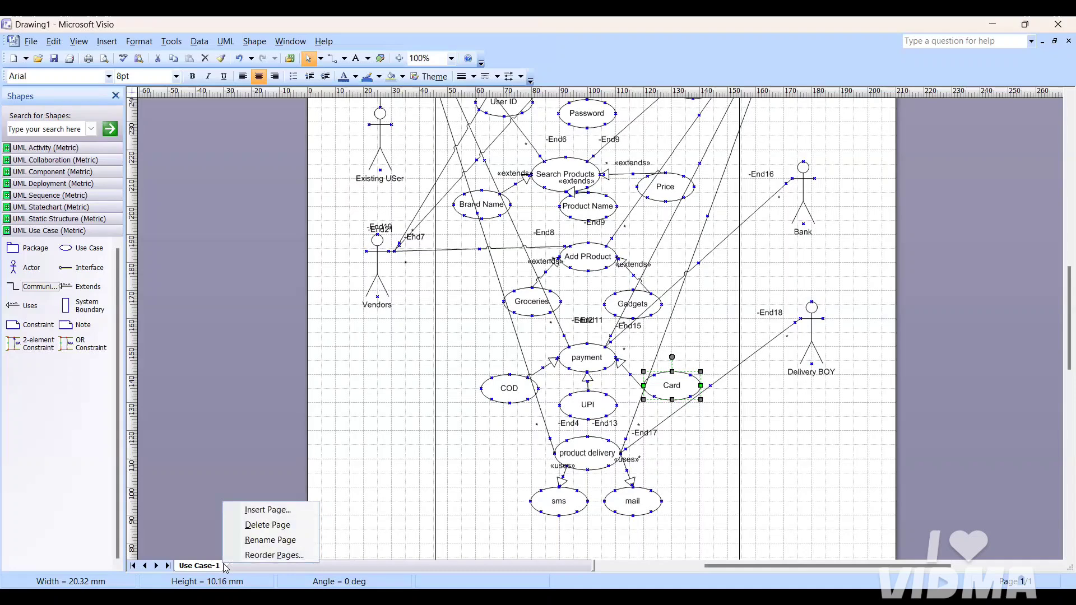
click(266, 510)
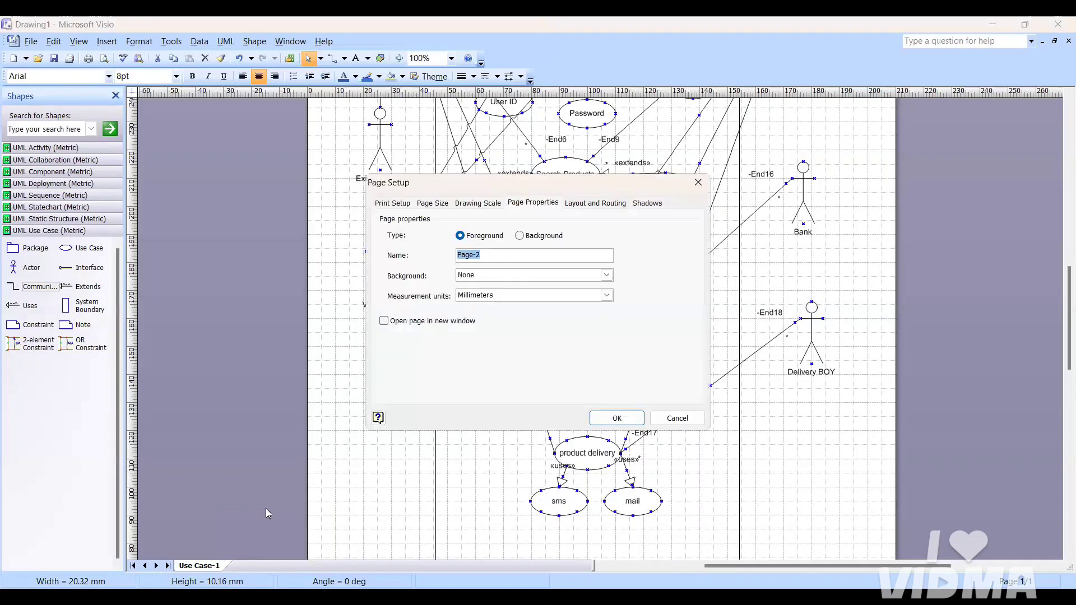
click(616, 419)
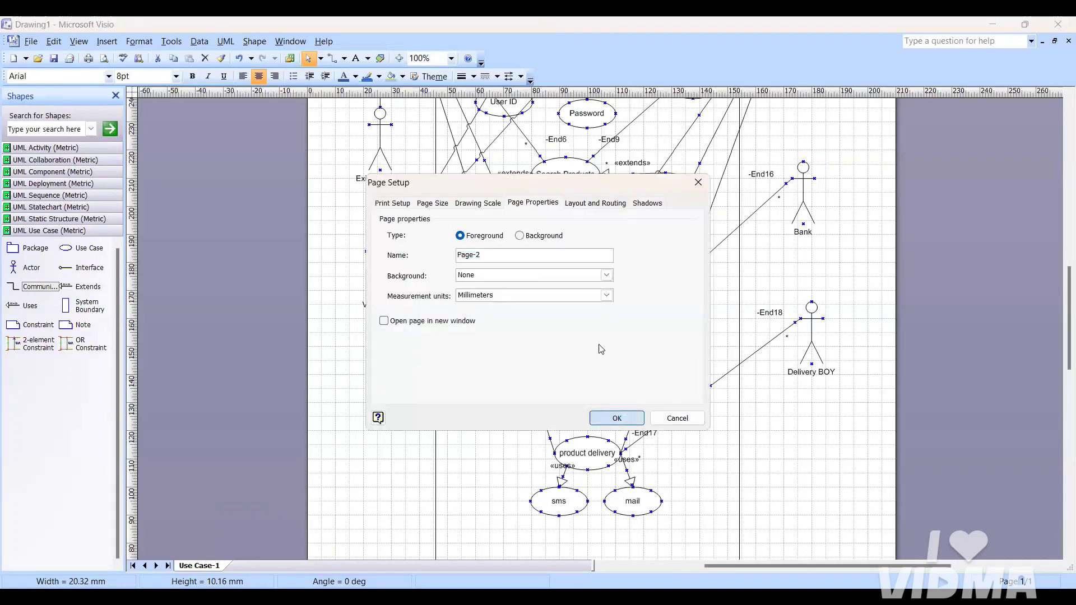
click(451, 59)
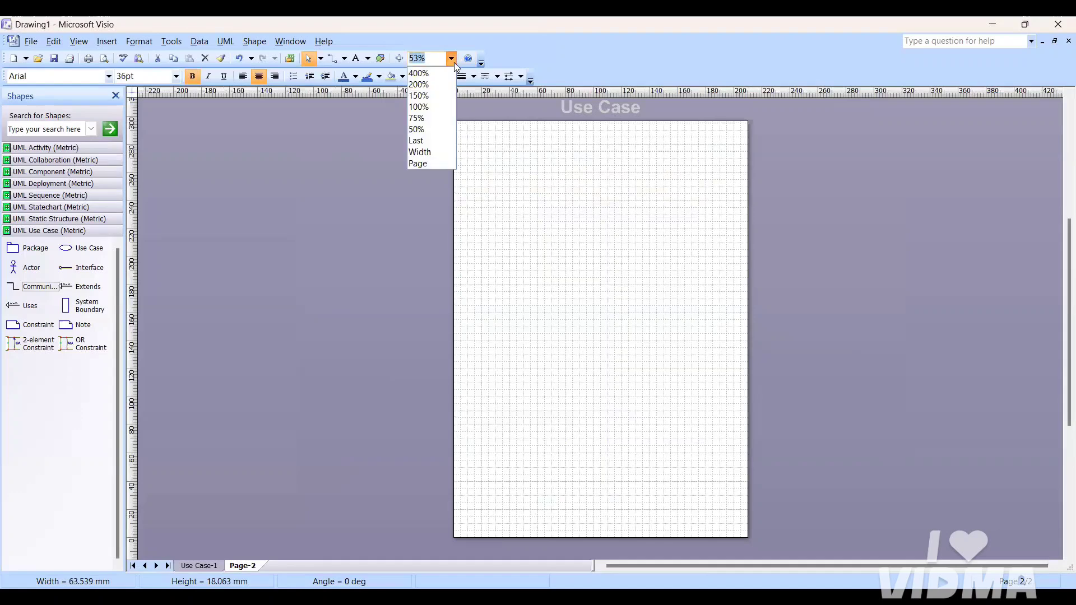
click(436, 100)
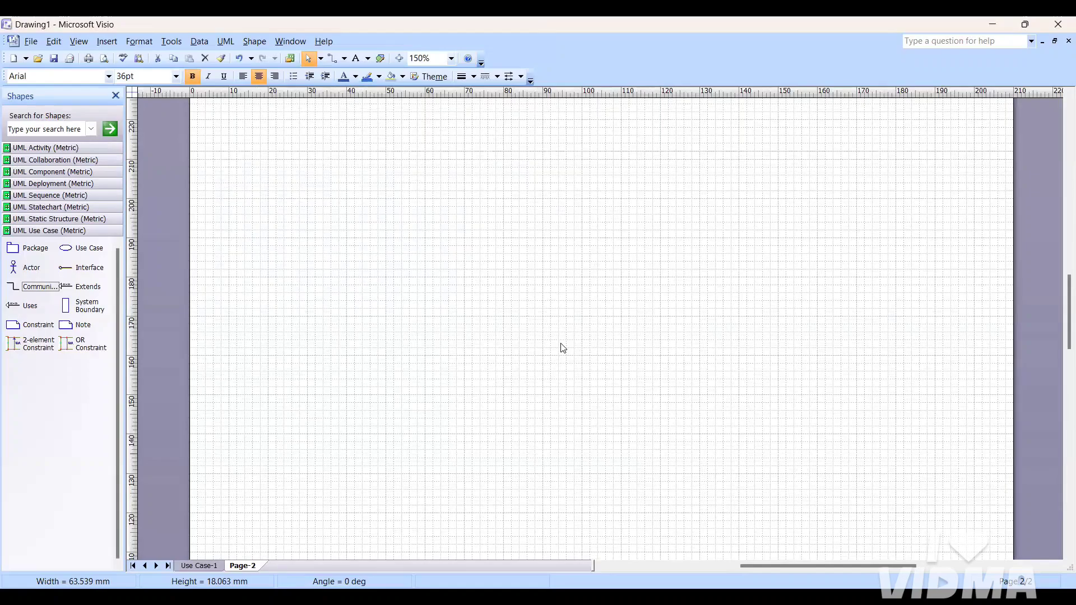
Switch to the PowerPoint presentation and read the Activity diagram slide describing its nodes and flows.
key(alt+Tab)
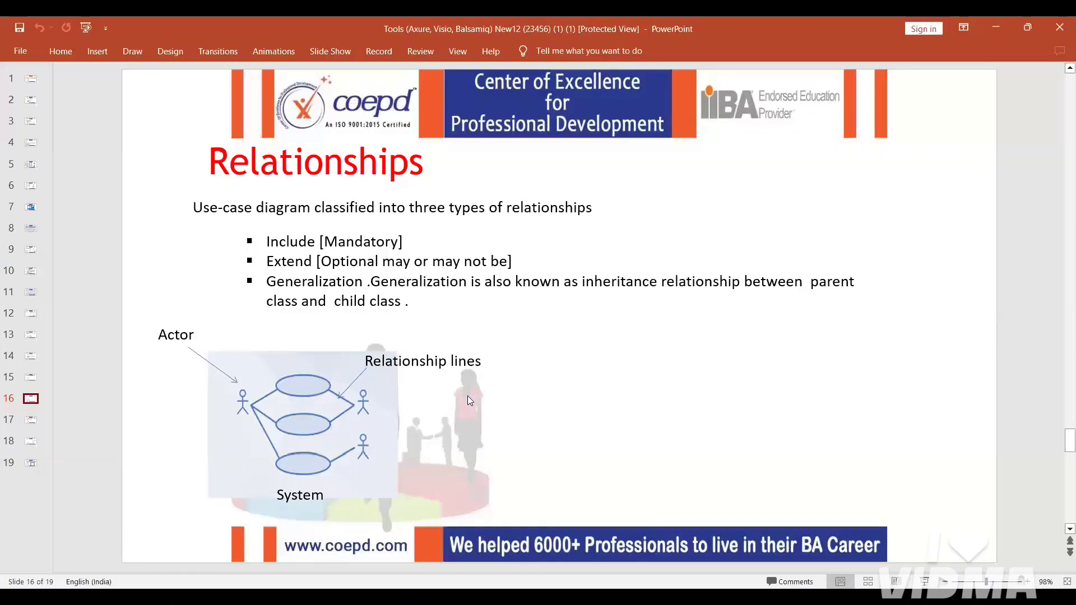
click(25, 422)
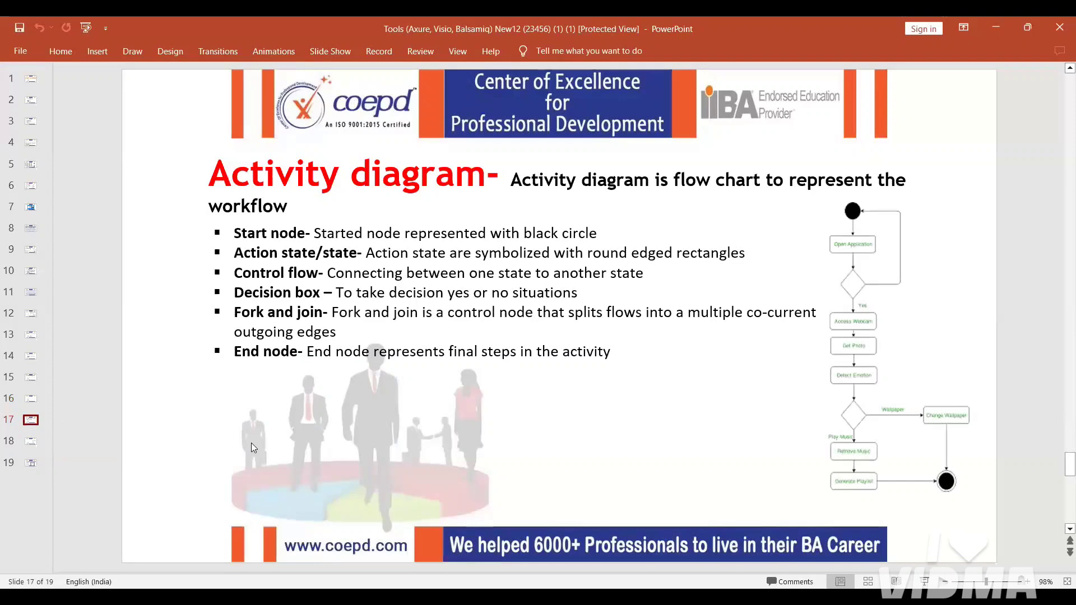
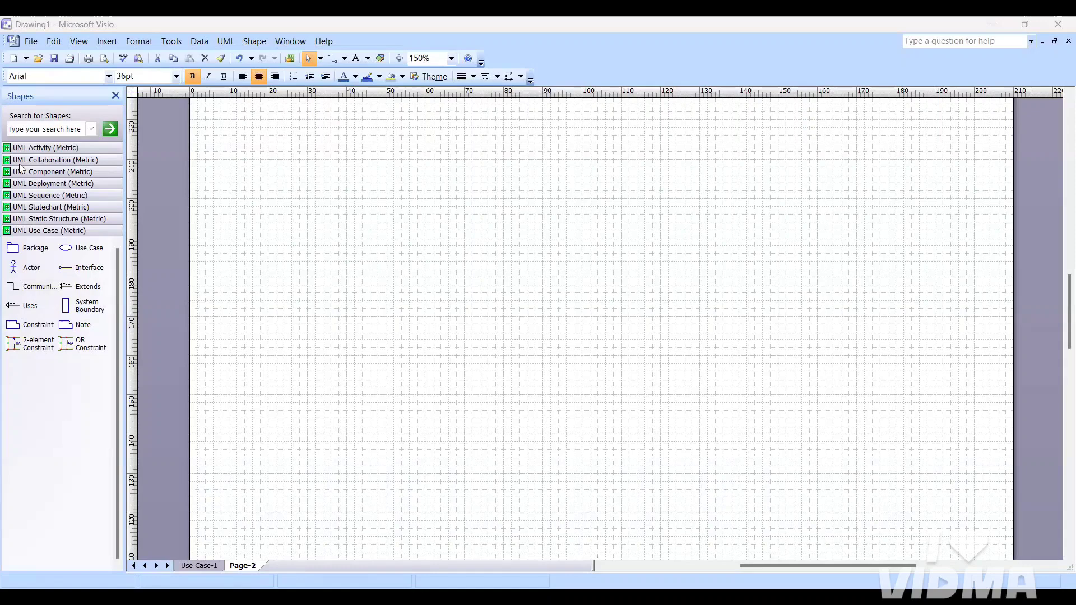
Place a UML Activity Initial State on the blank page and attach a Control Flow leading down from it.
click(47, 147)
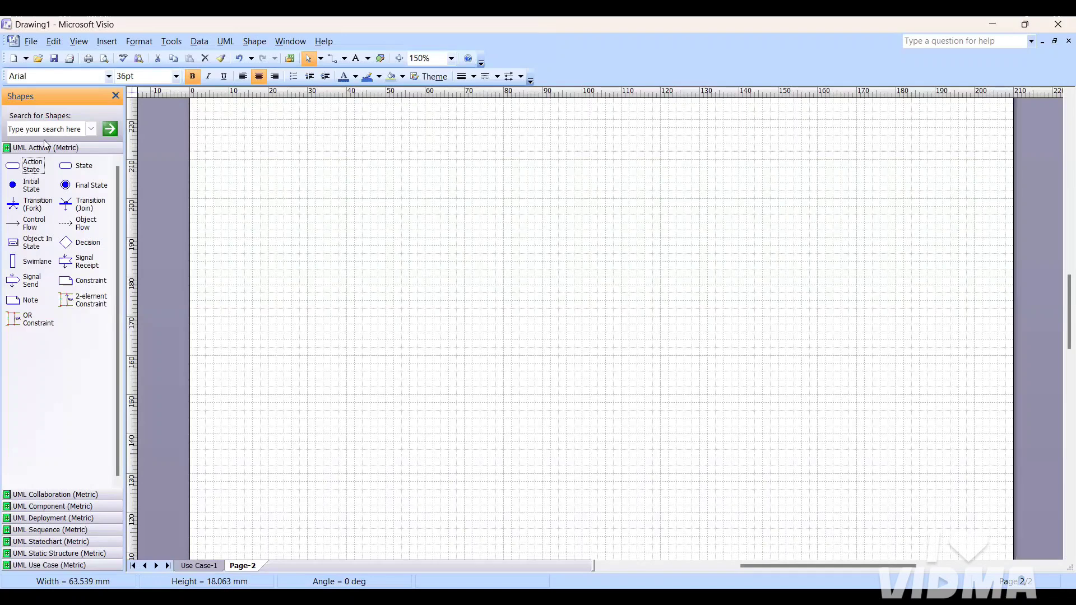
drag(36, 191, 543, 130)
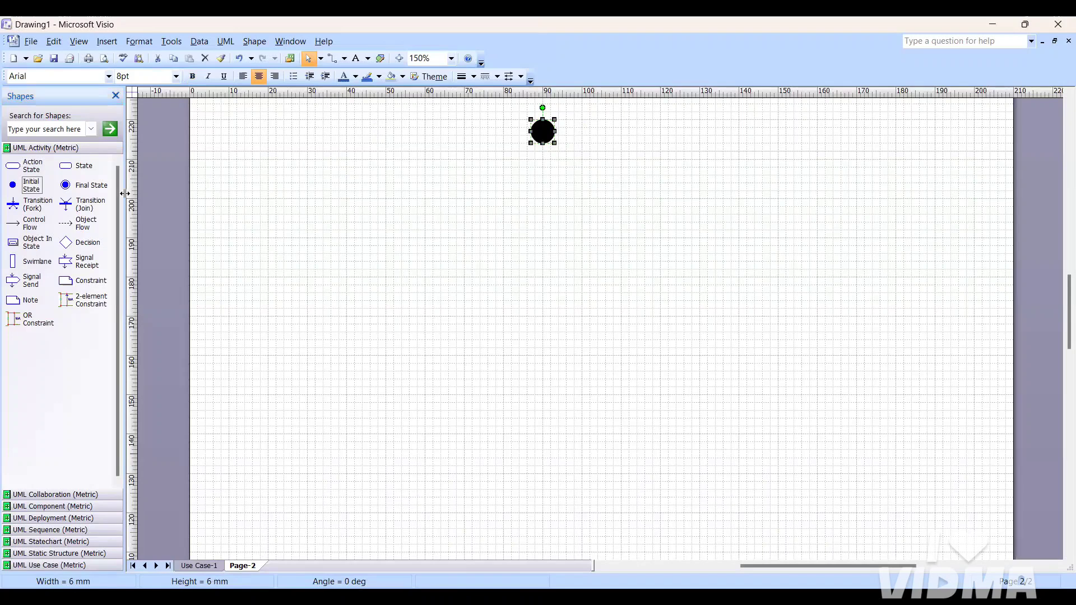
drag(26, 230, 543, 168)
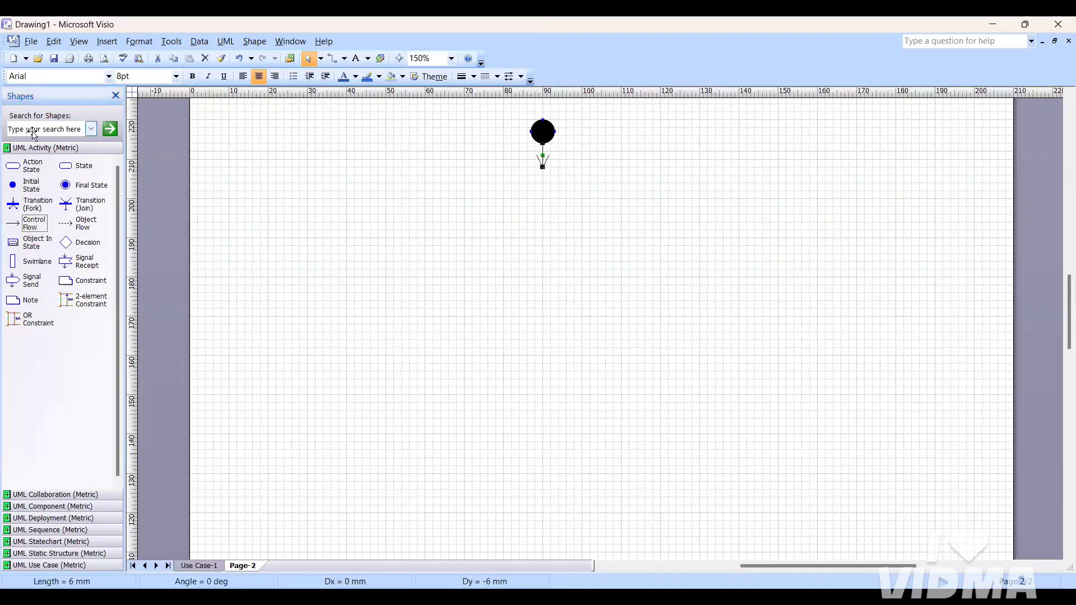
Add an action state named Login at the end of the control flow and move it down to lengthen the flow.
drag(34, 168, 543, 188)
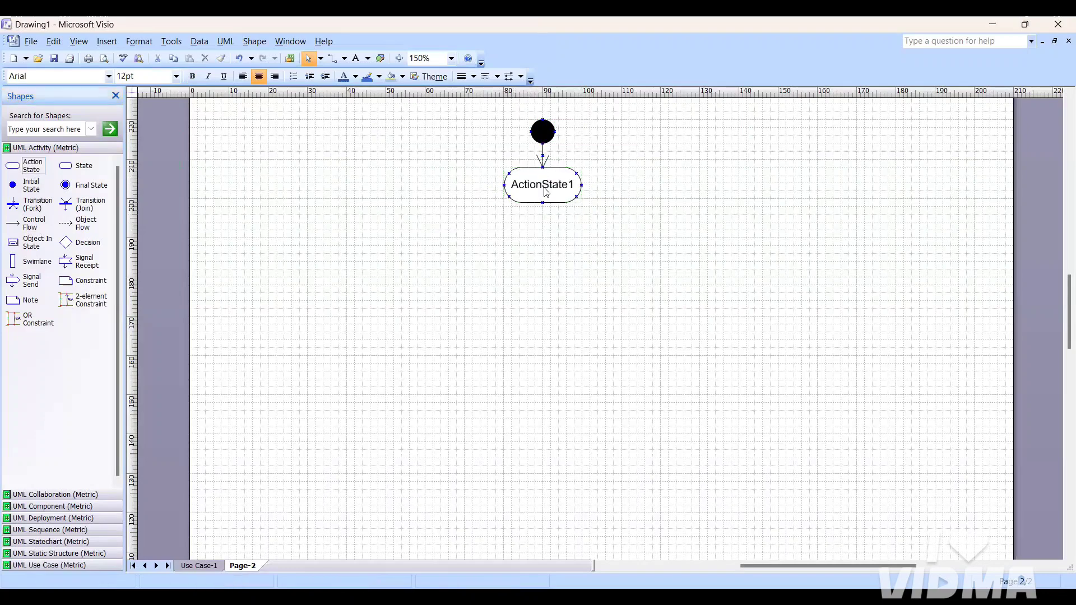
double_click(543, 187)
key(BackSpace)
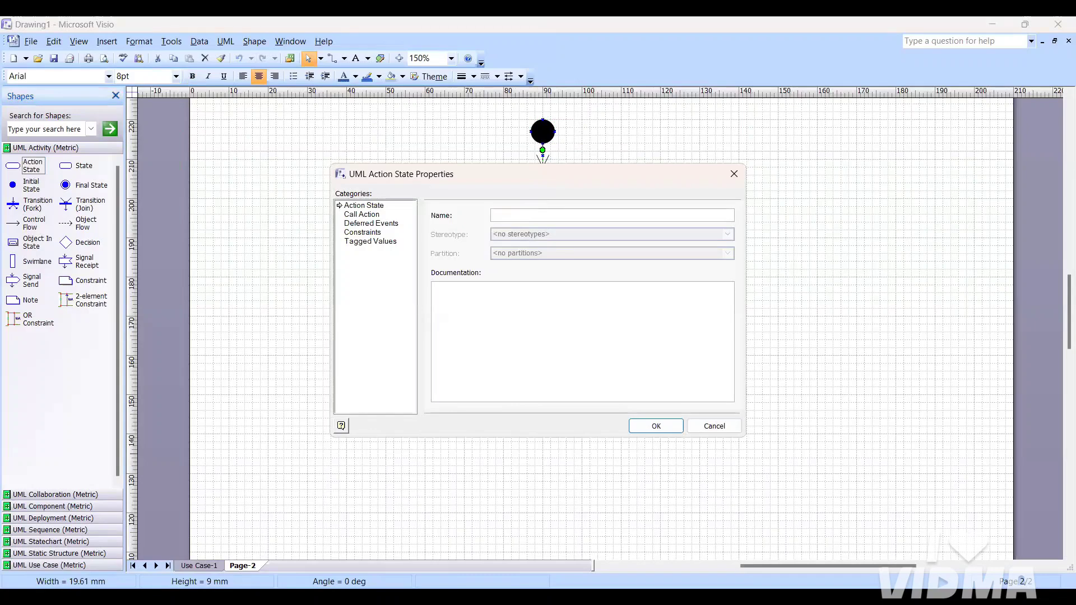
text(Loh)
text(gin)
key(Return)
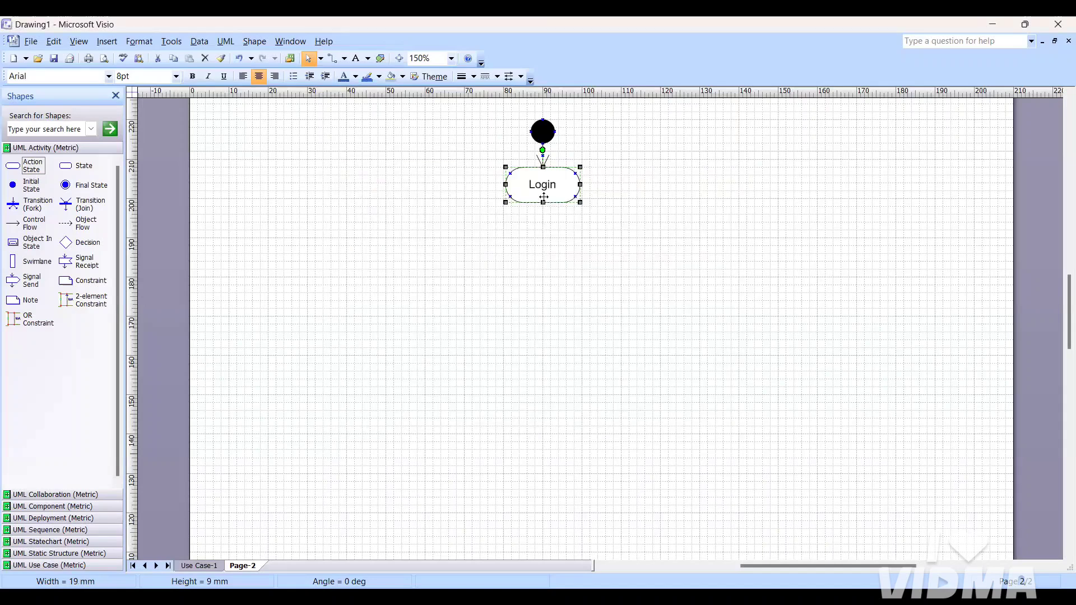
mouse_move(541, 191)
mouse_down()
mouse_move(543, 220)
mouse_move(541, 202)
mouse_up()
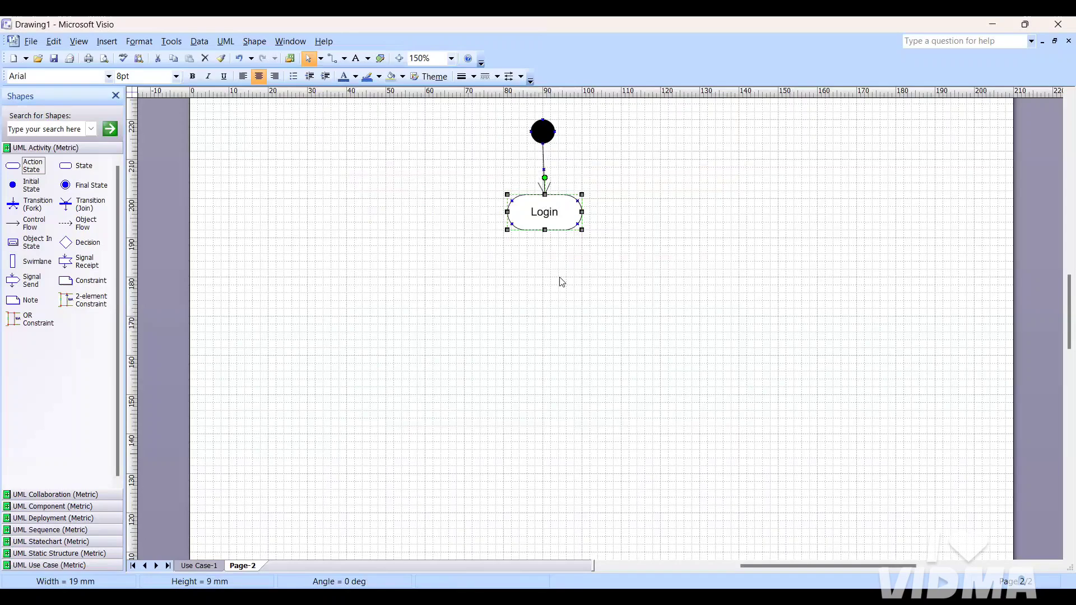
click(563, 282)
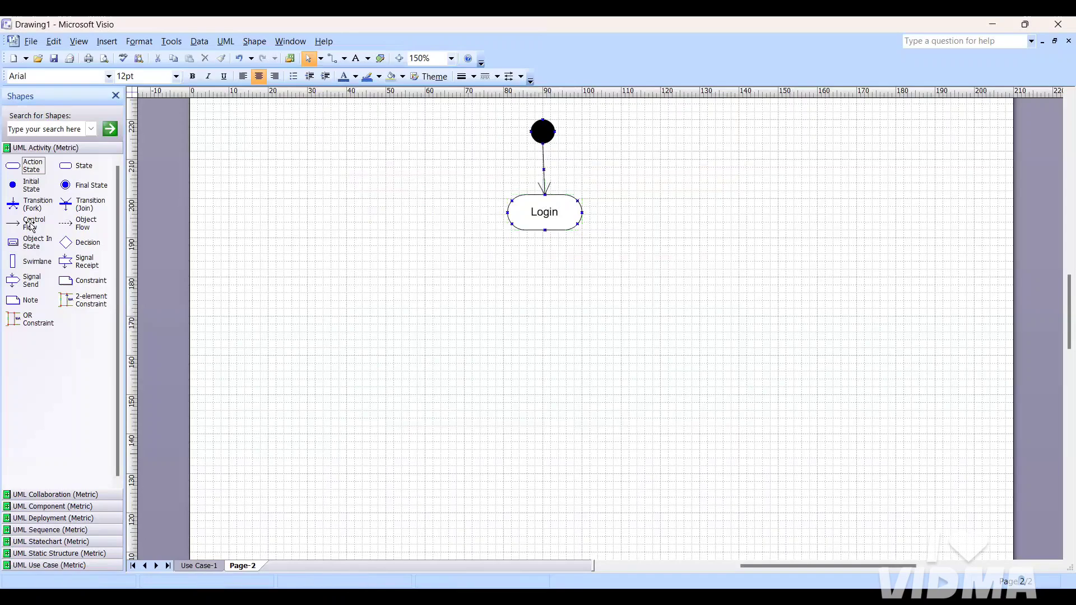
Attach a Control Flow below Login, align Login under the initial state, and place another action state at the flow's end.
drag(31, 226, 544, 276)
drag(546, 223, 545, 223)
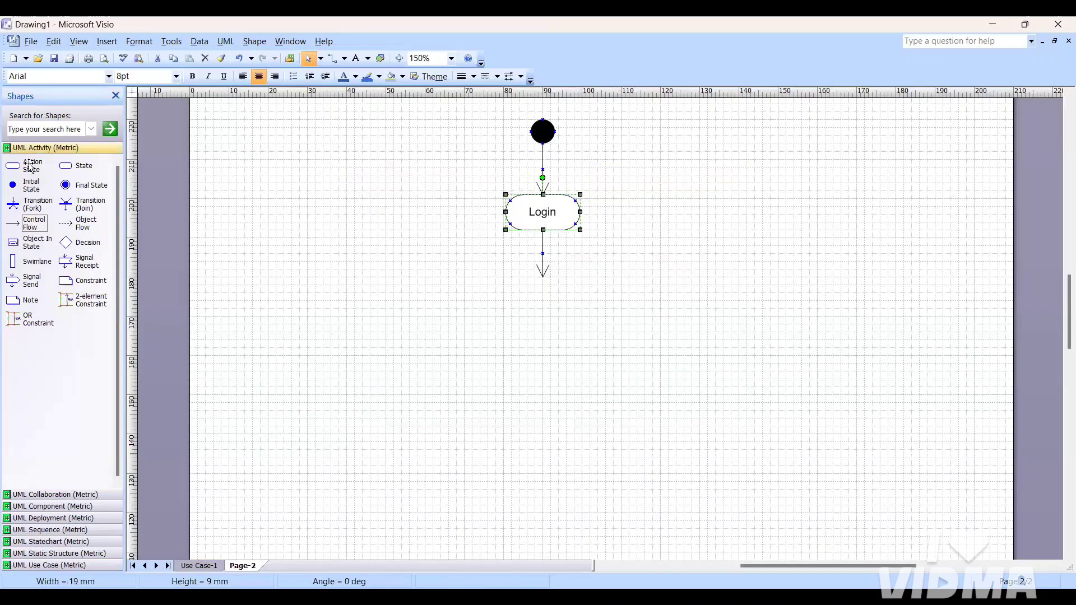
drag(28, 166, 549, 301)
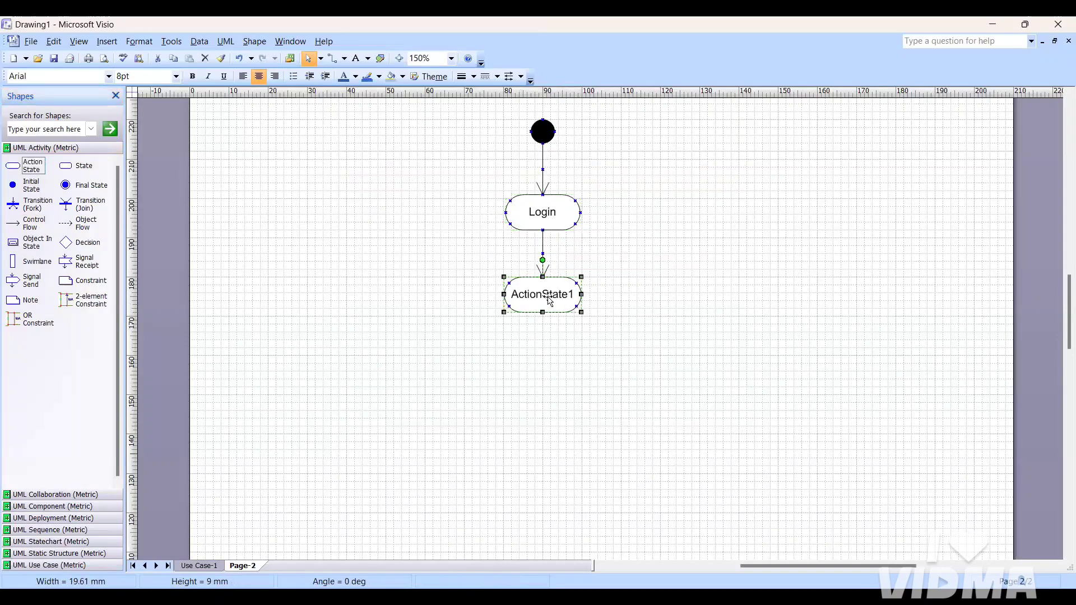
Name the action state below Login "Enter your Credentials".
double_click(549, 301)
text(En)
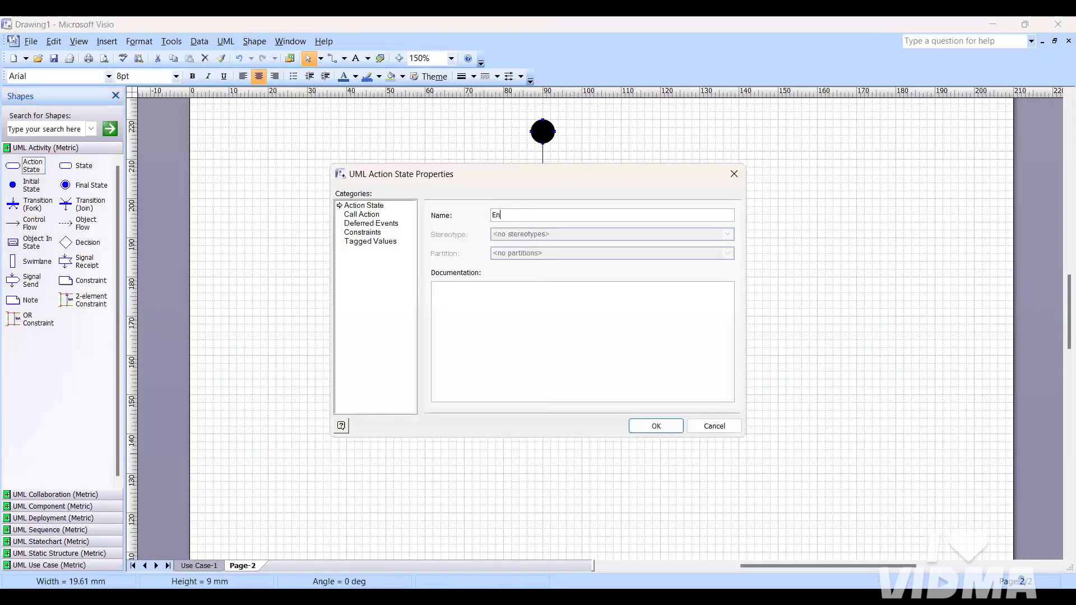
text(ter your Credentials)
key(Return)
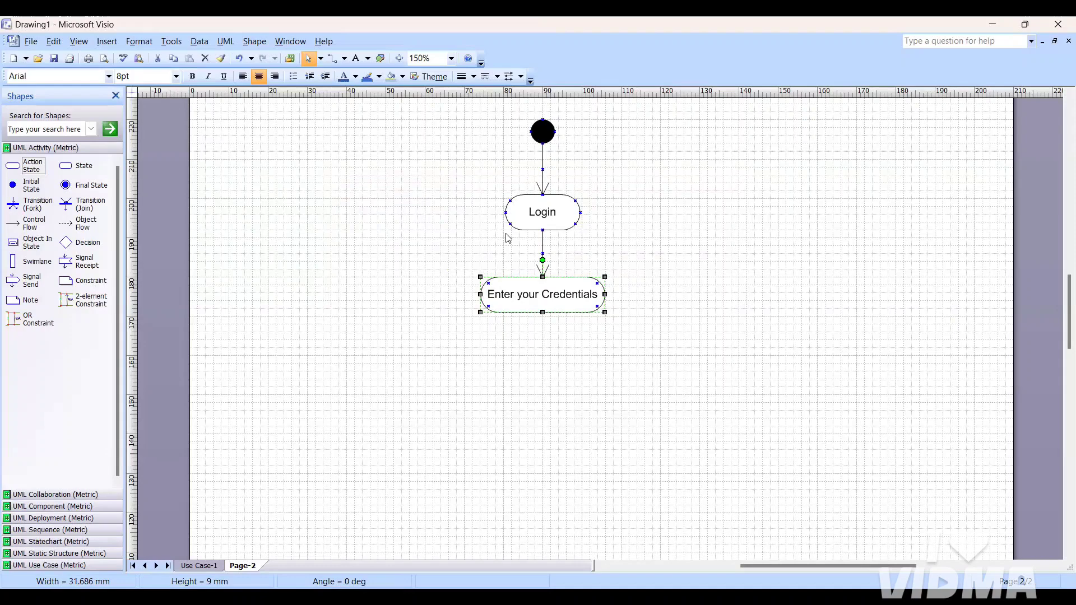
double_click(581, 293)
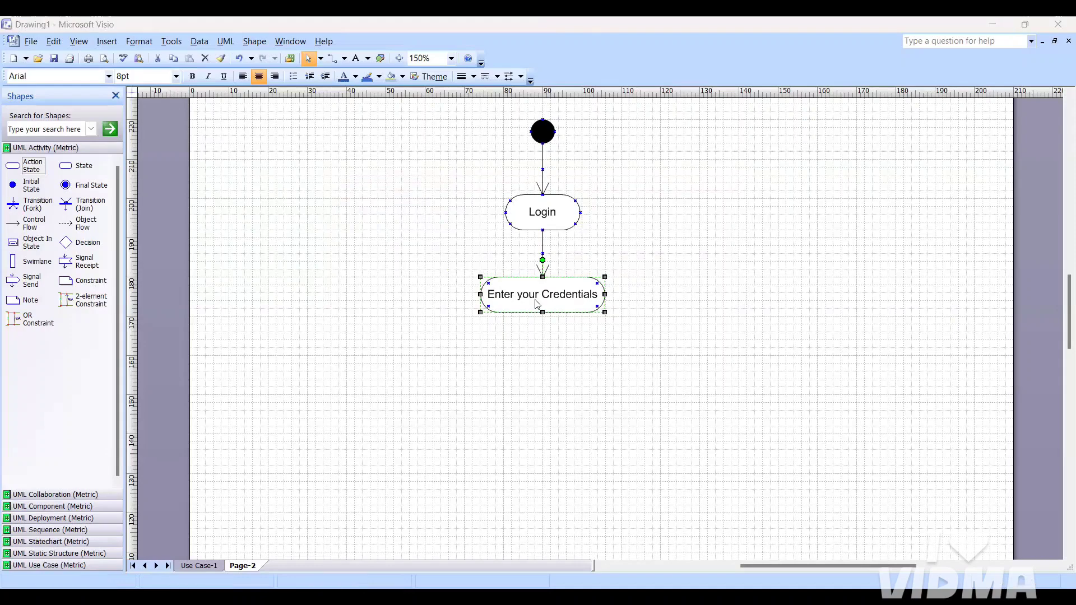
Attach a Control Flow about 11 mm long below Enter your Credentials and place a Decision shape at its end.
click(81, 206)
drag(31, 223, 543, 355)
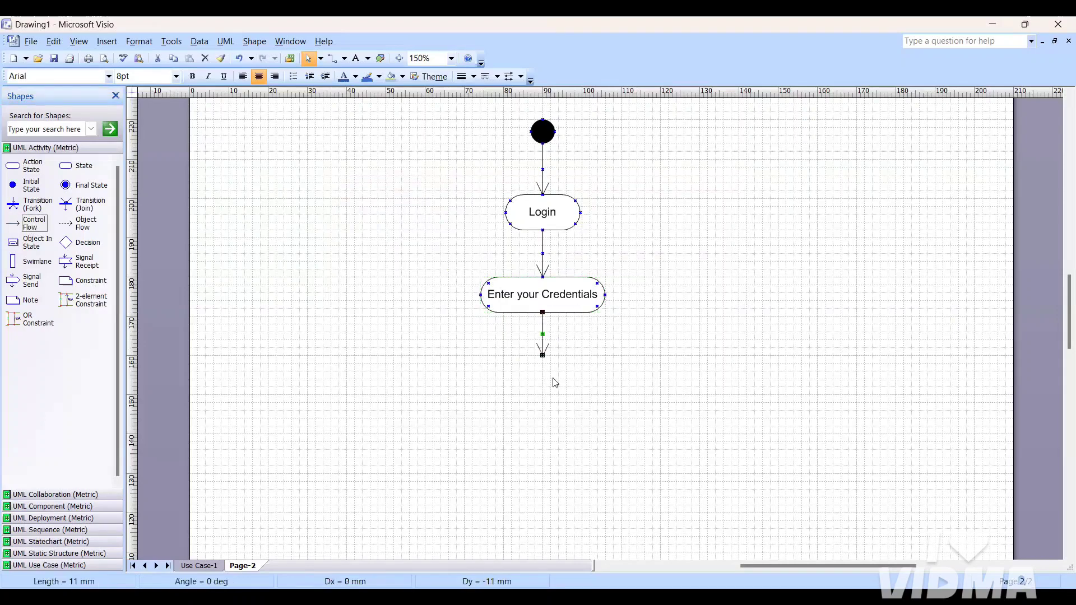
click(555, 382)
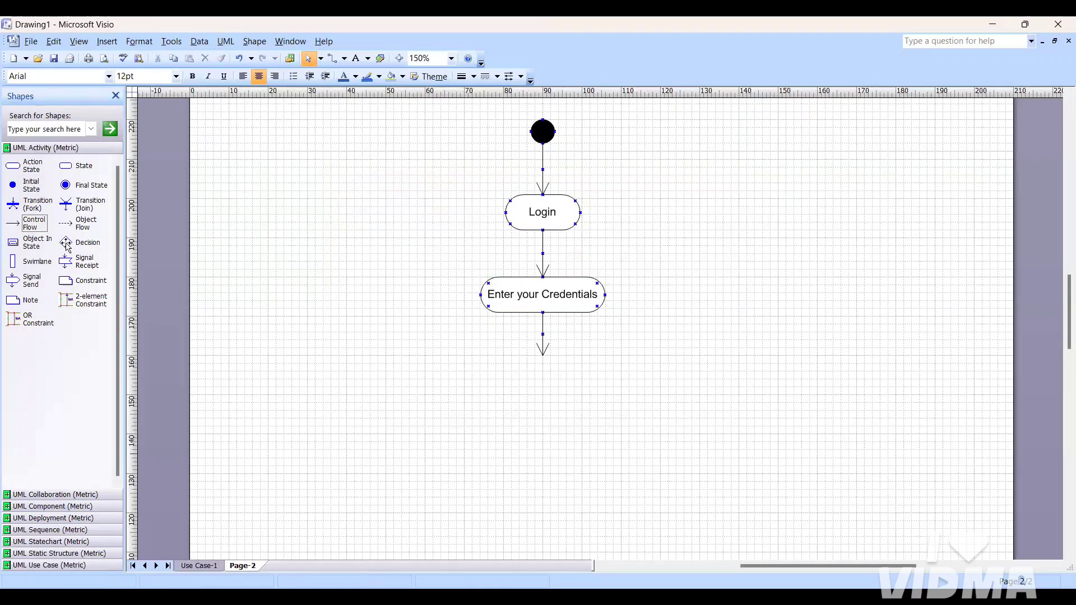
drag(66, 247, 541, 370)
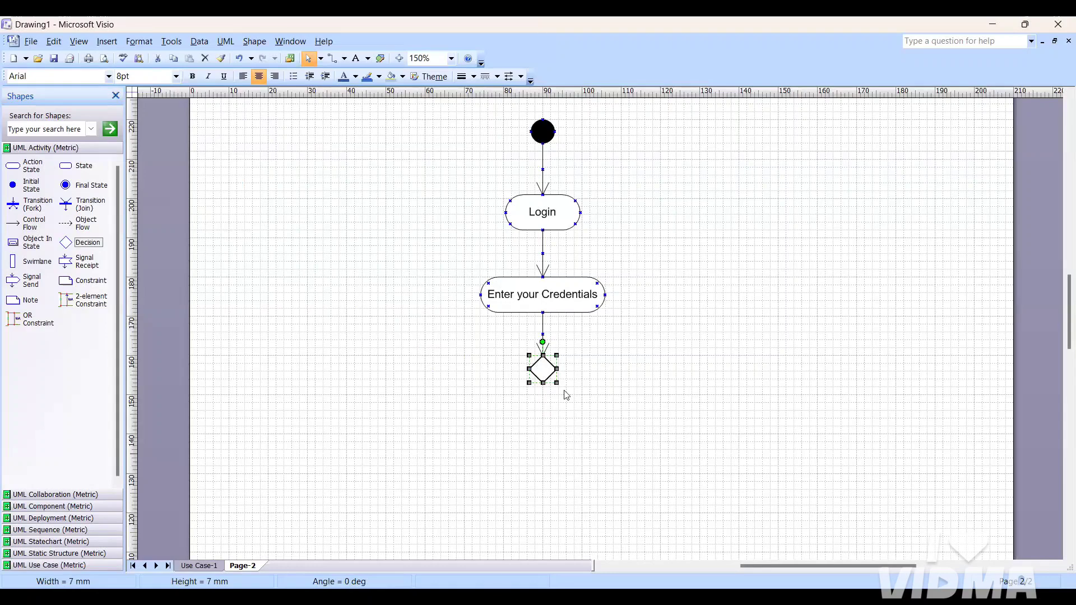
double_click(551, 368)
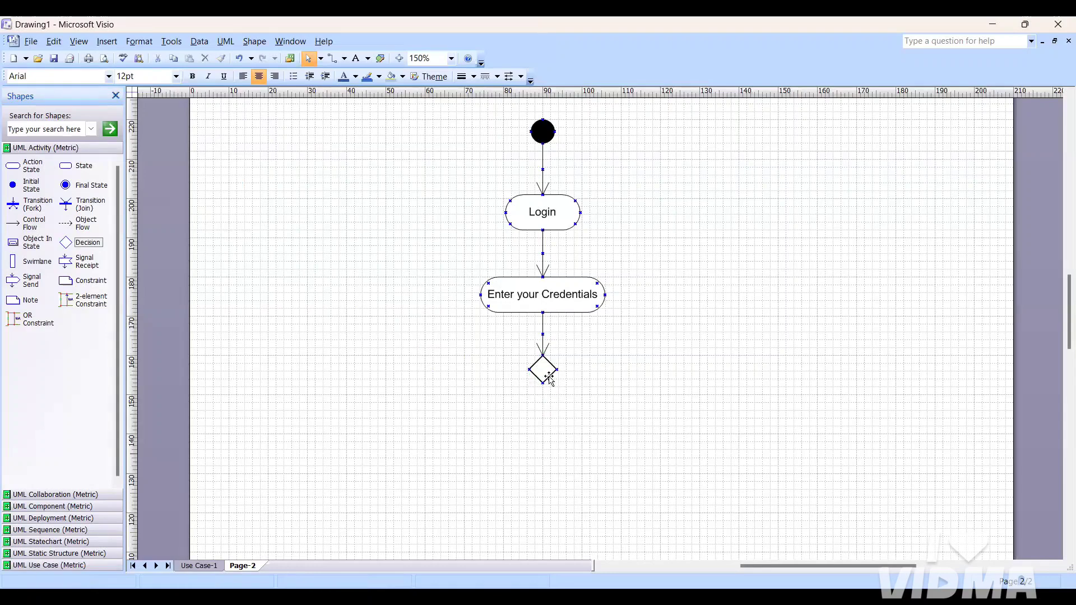
click(550, 403)
scroll(549, 403, down, 5)
scroll(550, 403, up, 10)
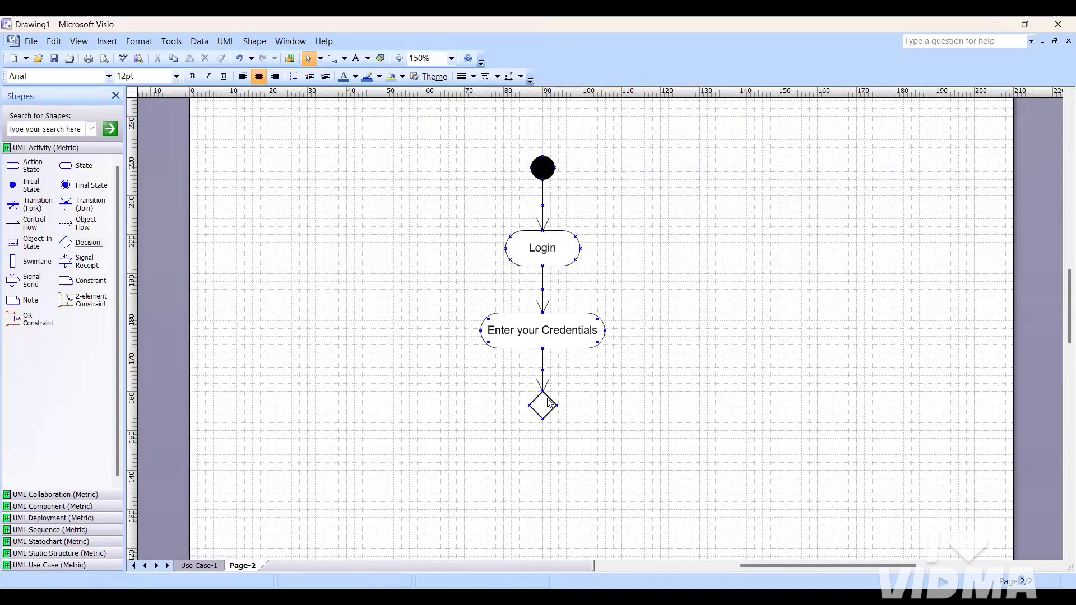
scroll(549, 401, down, 6)
right_click(548, 400)
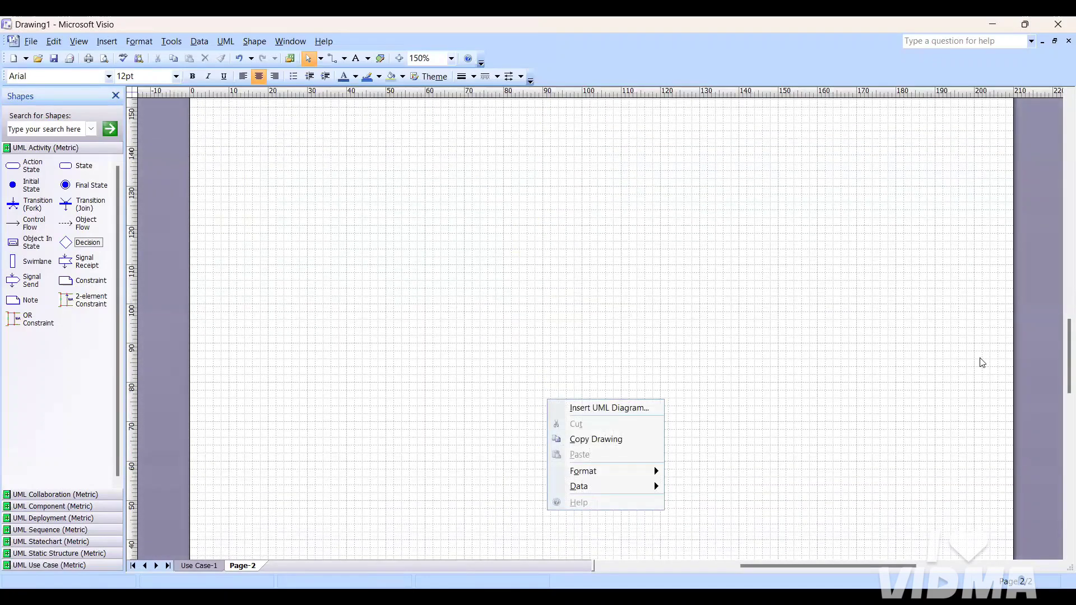
click(1059, 358)
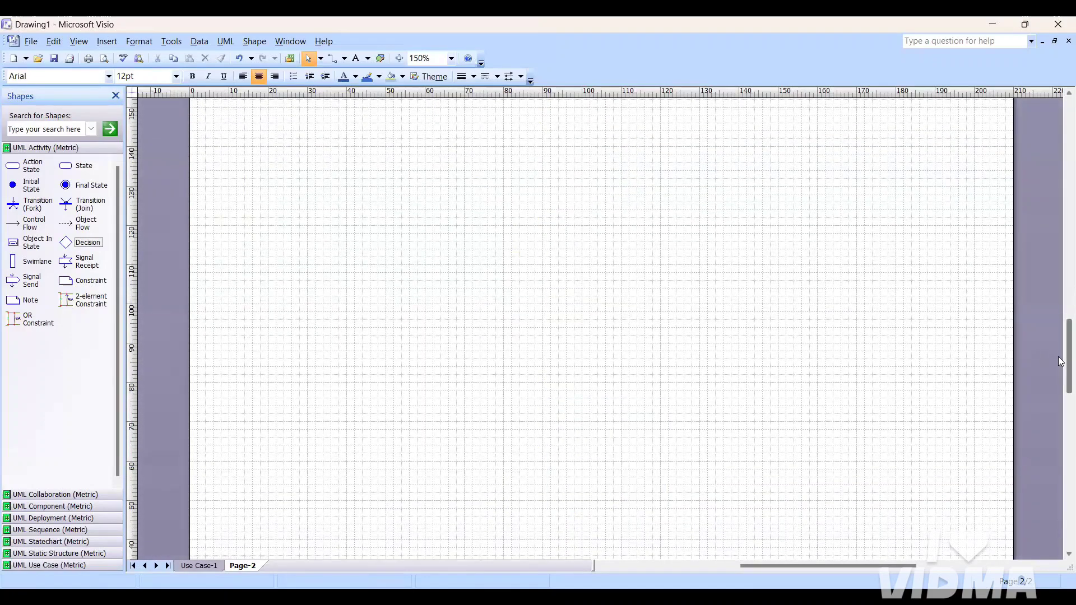
Attach a Control Flow about 11 mm long below the decision diamond and place an action state at its end.
scroll(1059, 358, up, 6)
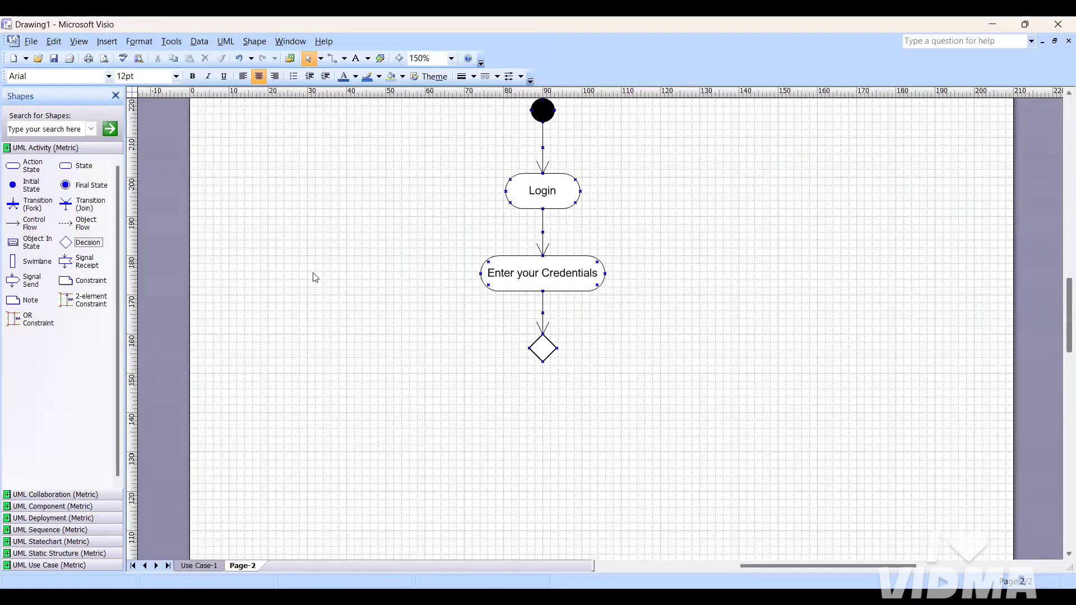
drag(23, 226, 543, 406)
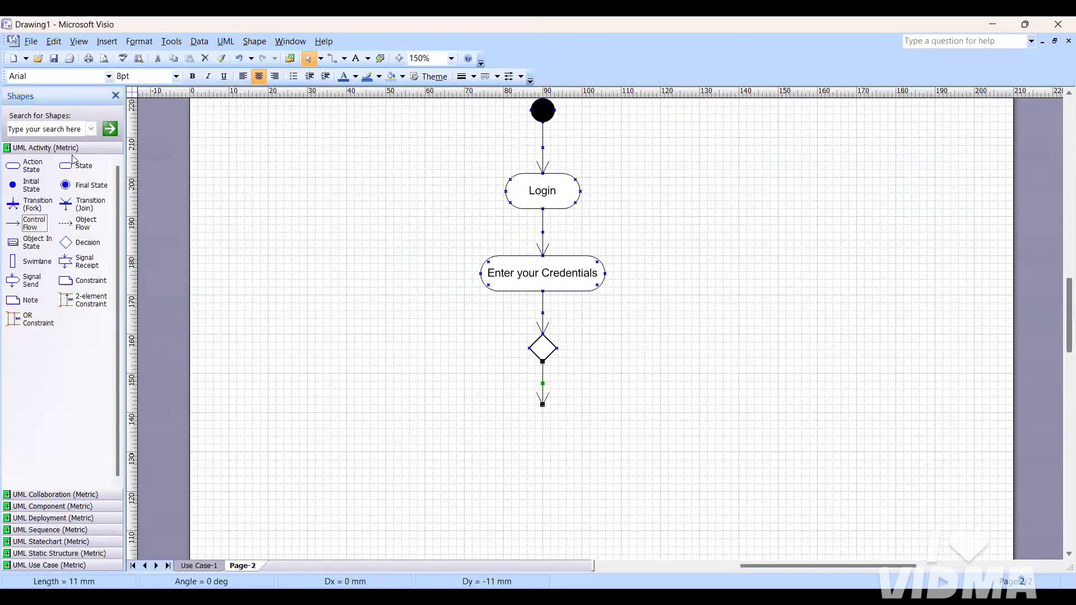
drag(23, 166, 491, 426)
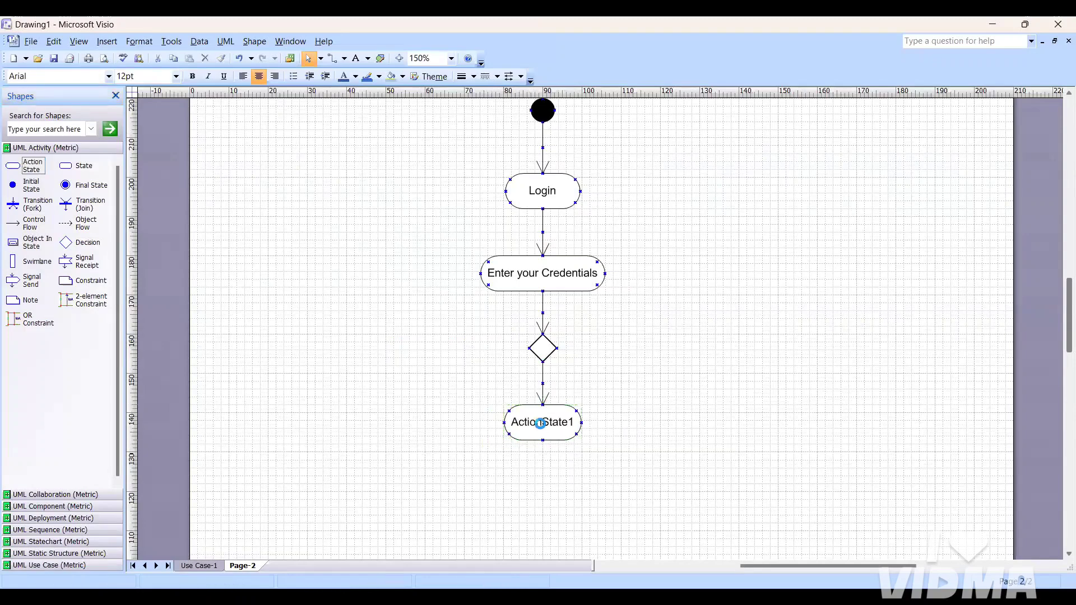
Name the action state below the decision Successfully and connect it to a final state beneath with a 9 mm control flow.
double_click(543, 428)
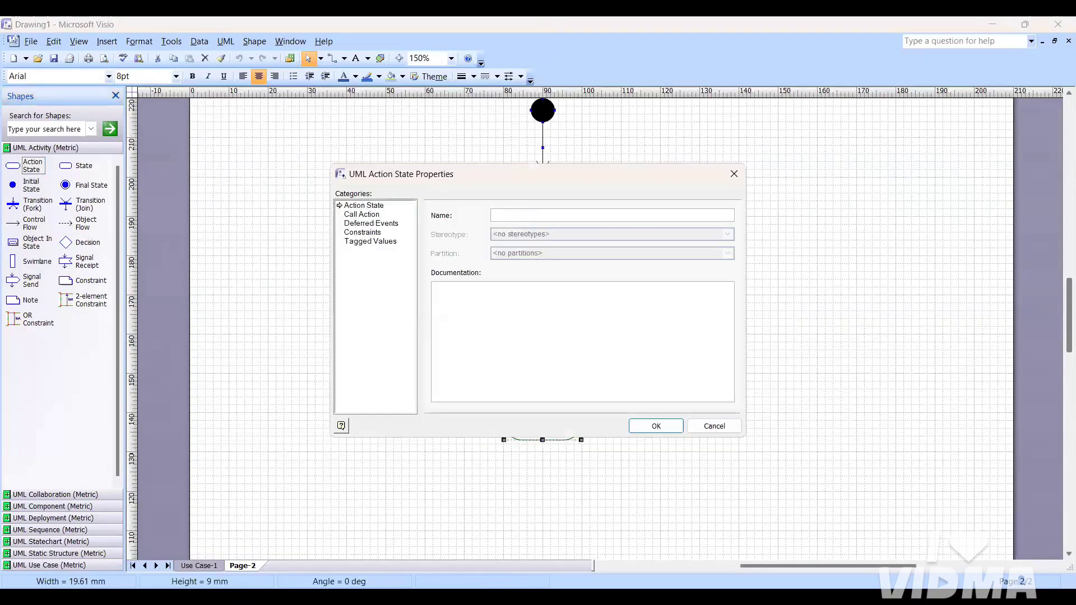
text(Successfully)
key(Return)
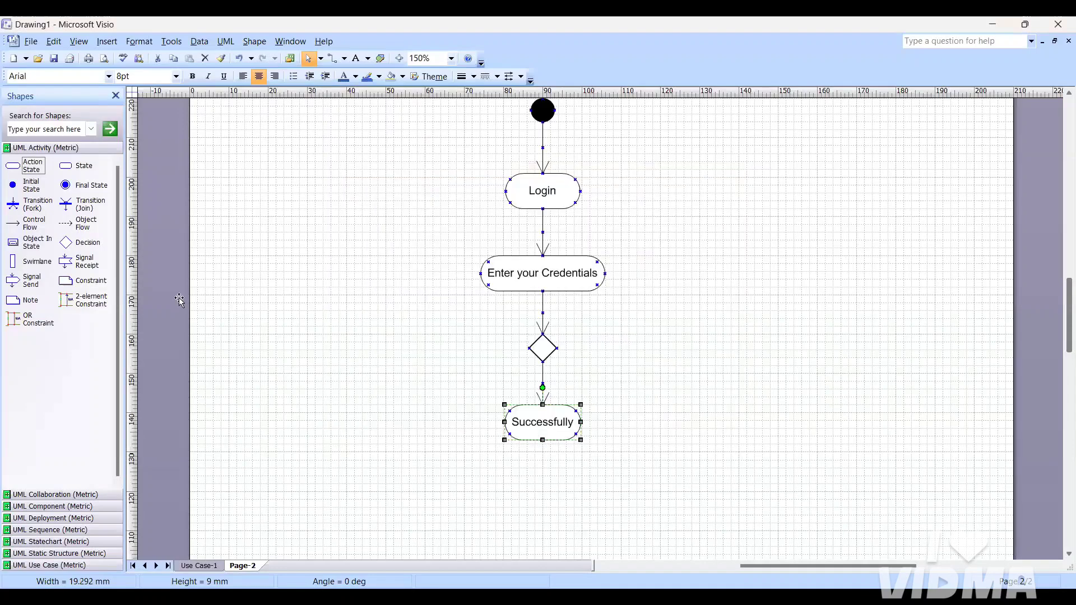
drag(20, 227, 543, 476)
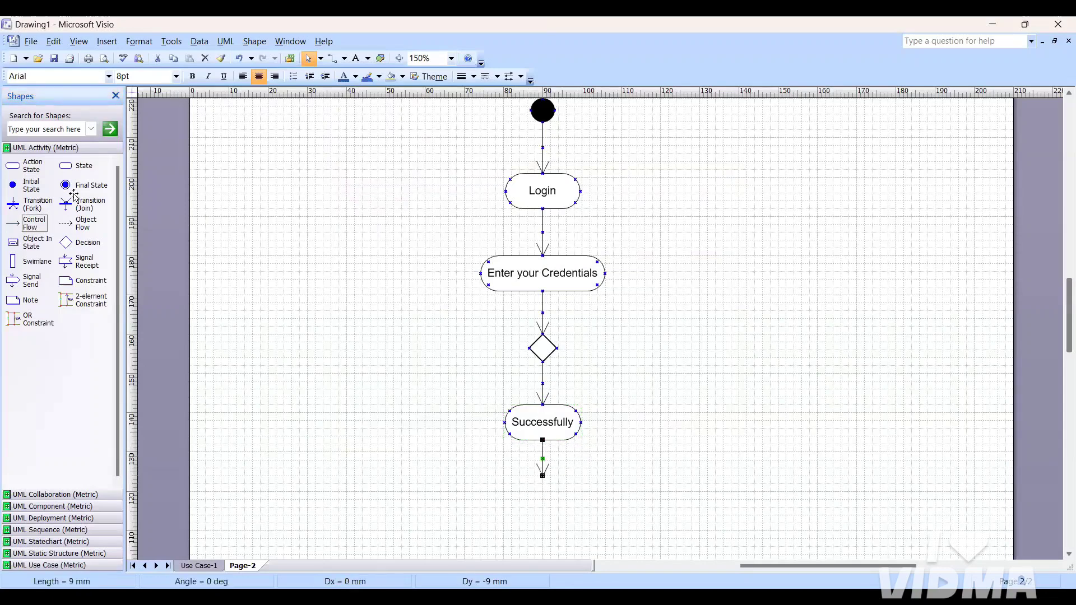
drag(67, 190, 541, 491)
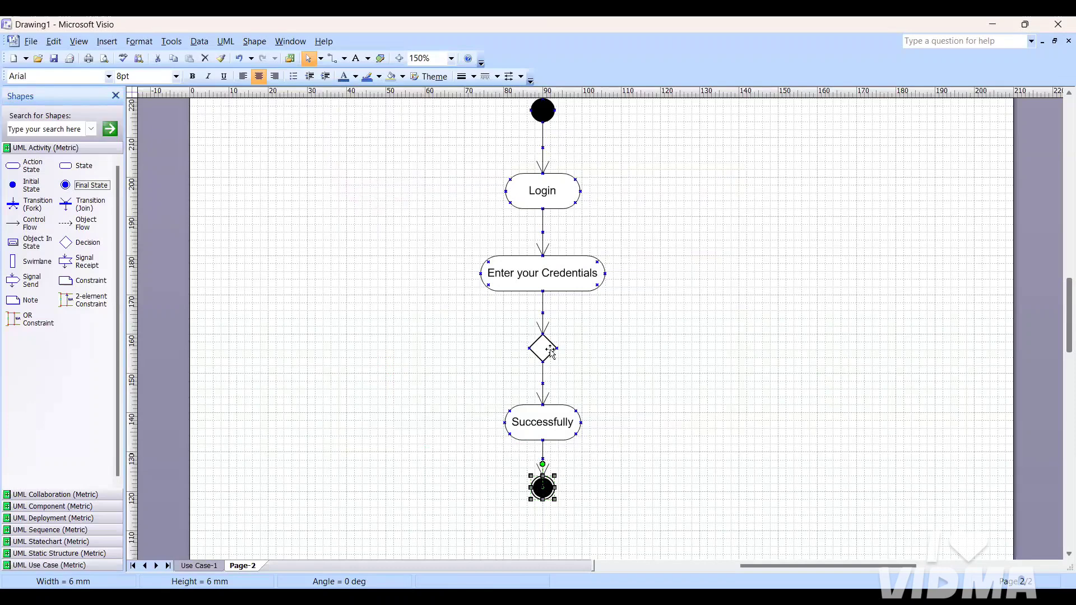
Draw a control flow about 34.5 mm long rightward from the decision, clear its name and give it the guard NO.
click(25, 224)
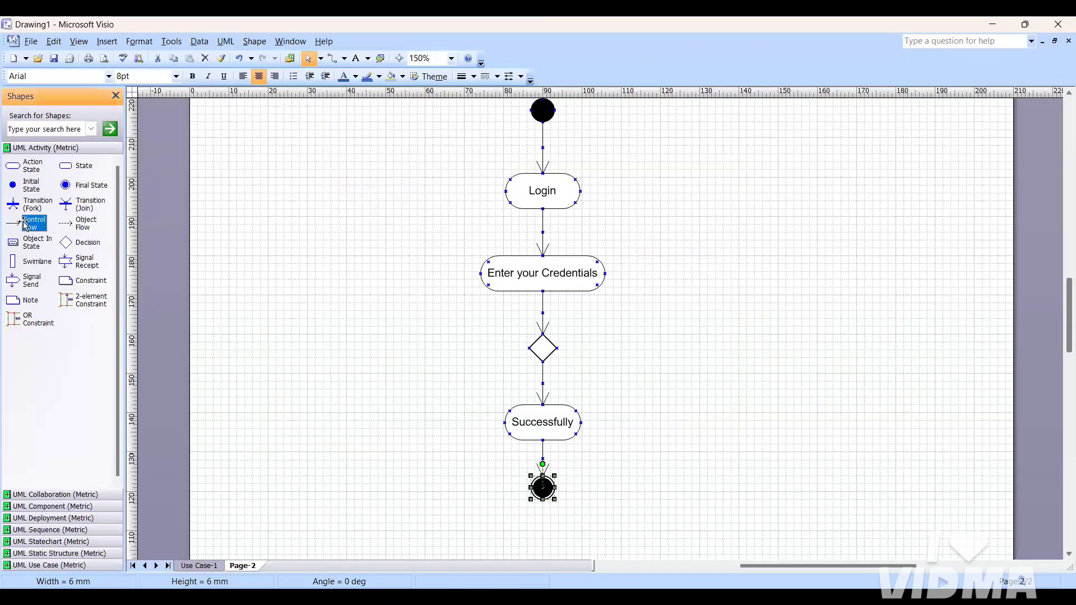
drag(25, 224, 692, 349)
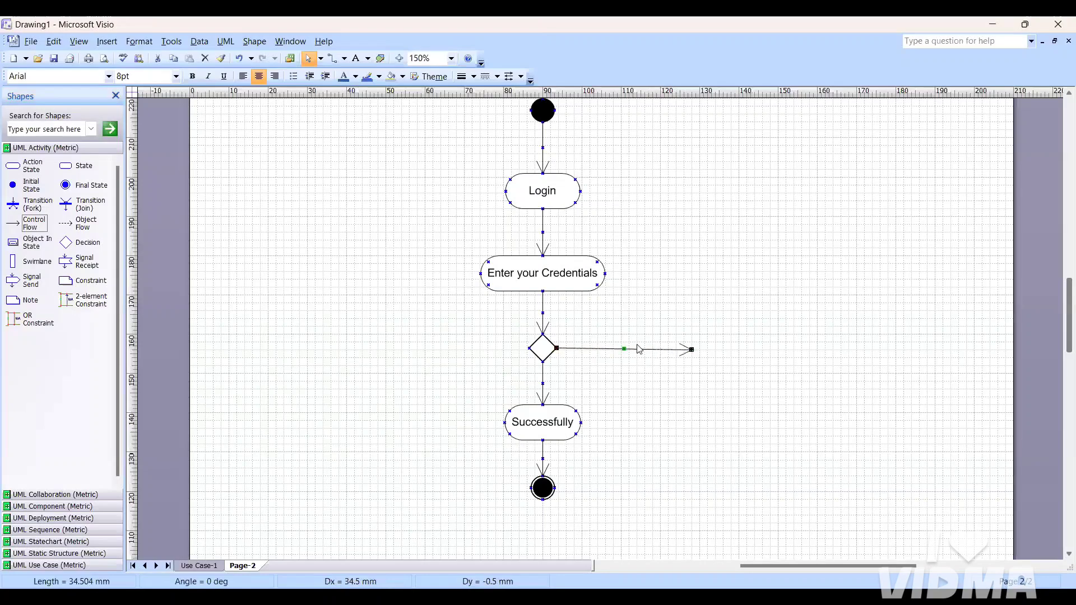
click(629, 349)
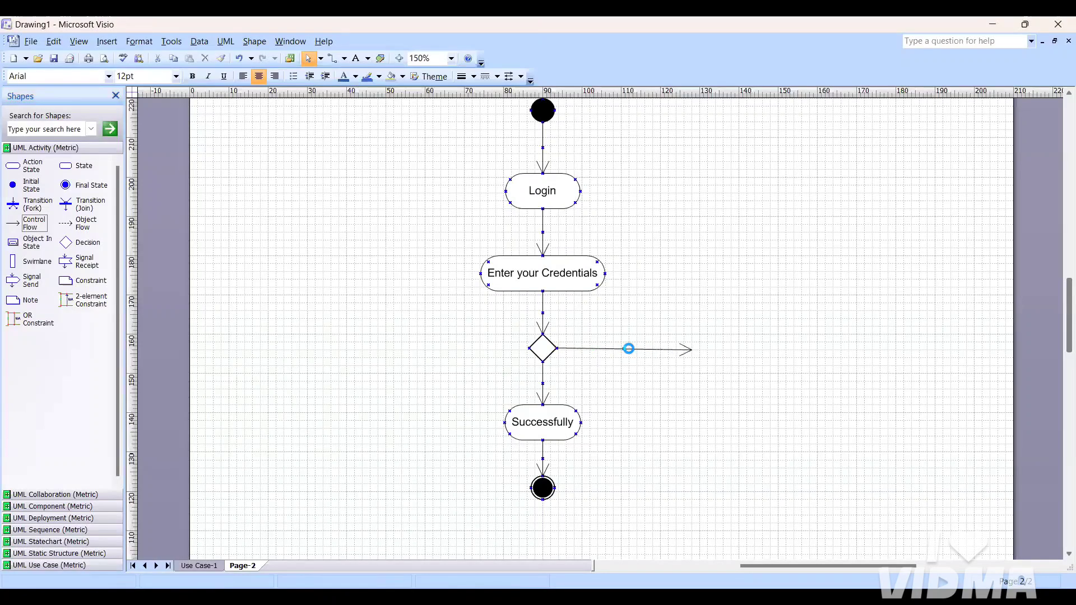
double_click(629, 348)
key(BackSpace)
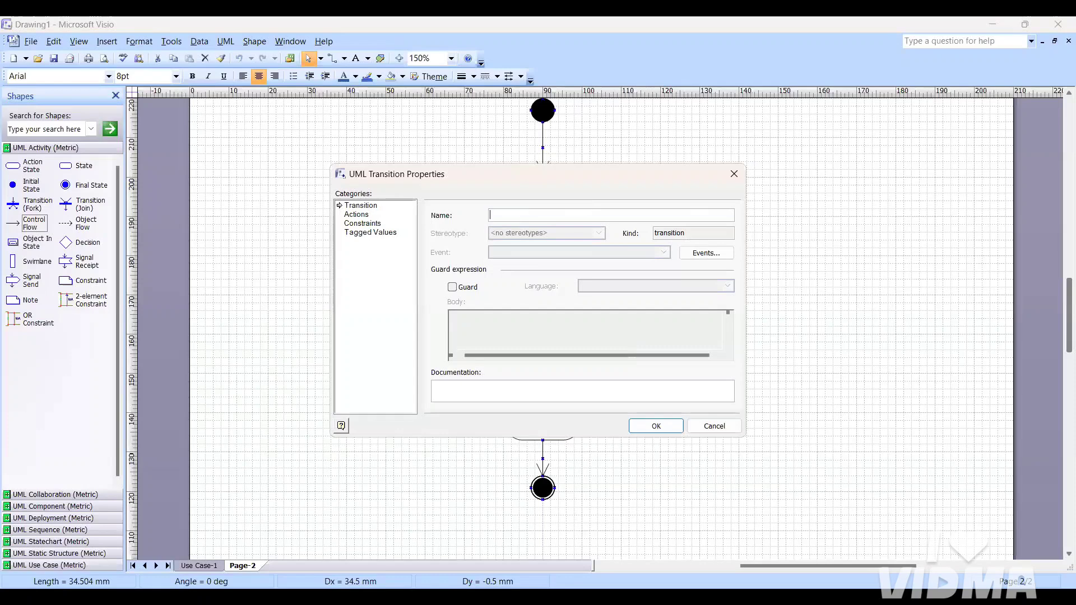
click(453, 287)
click(464, 328)
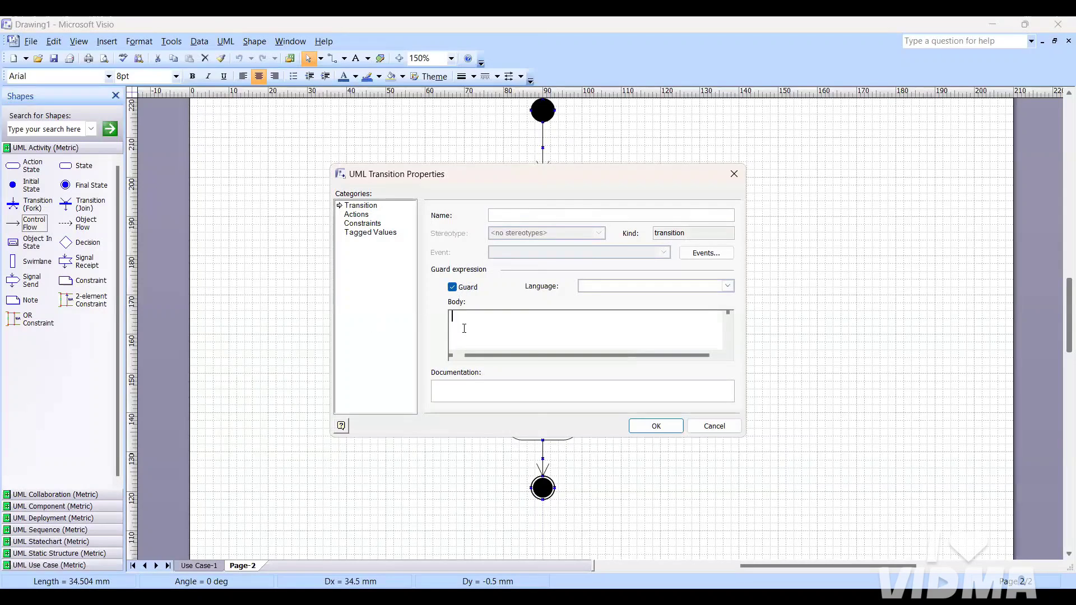
text(NO)
click(662, 428)
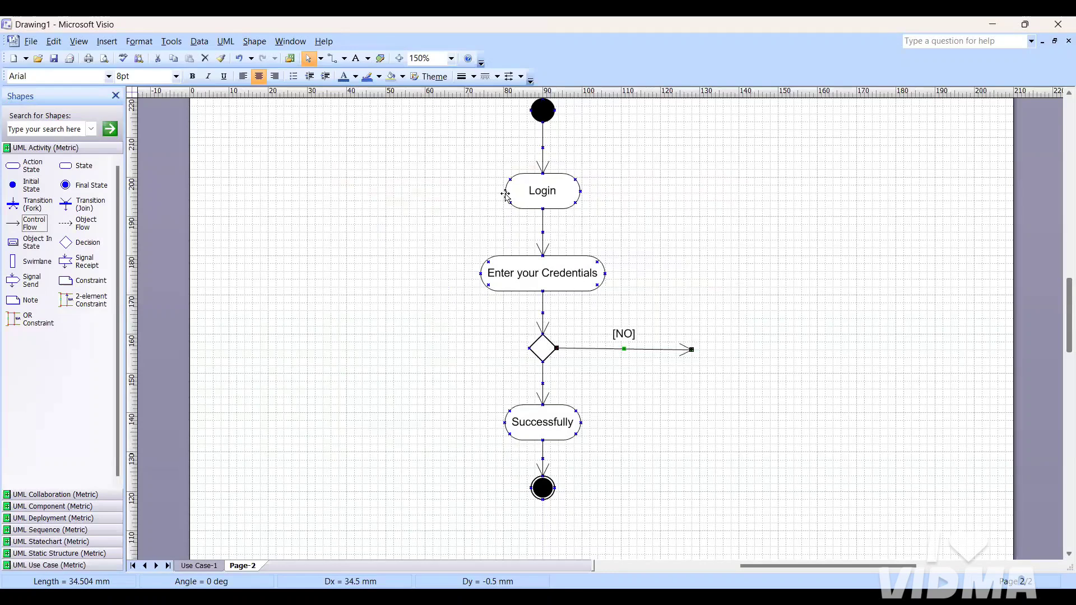
Route the NO branch back to Login with a 40 mm upward control flow and a leftward one about 28.5 mm long.
drag(34, 223, 691, 192)
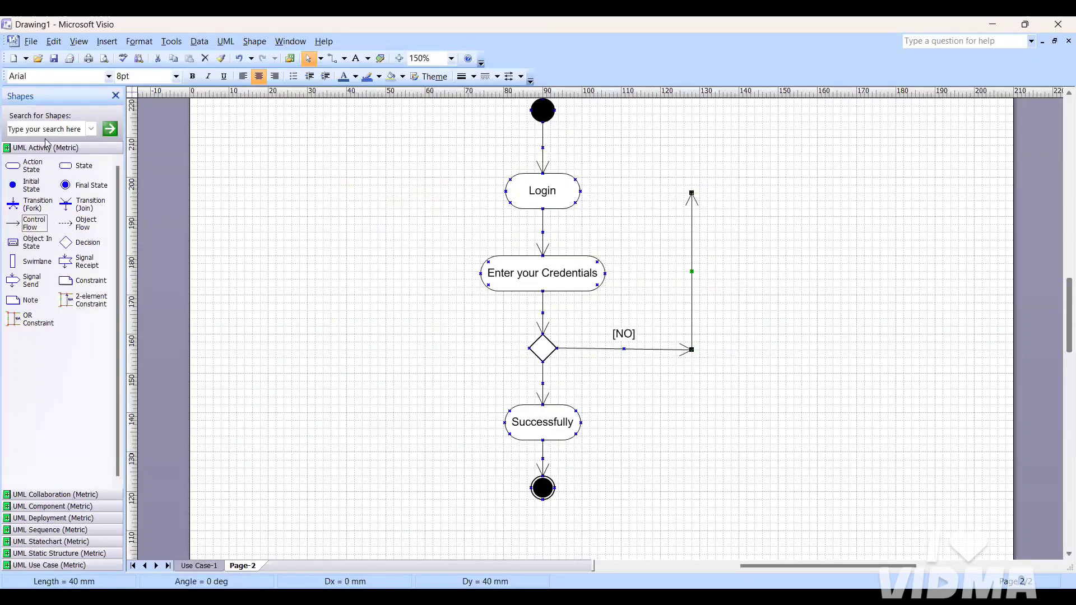
drag(34, 223, 581, 190)
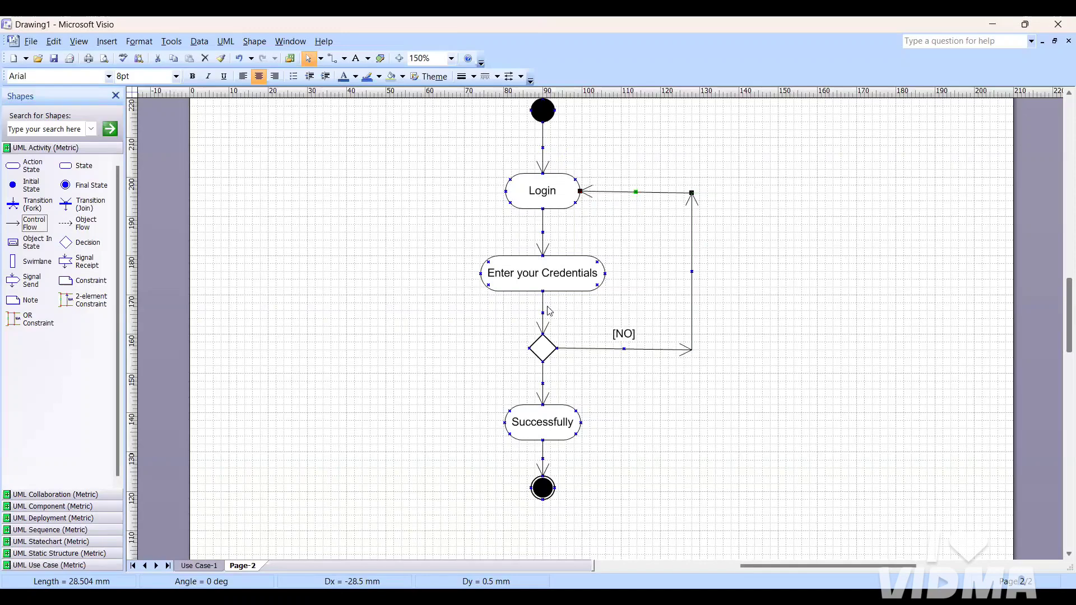
Give the control flow from the decision to Successfully the guard YES and move its start down, leaving it about 7 mm long.
click(544, 377)
double_click(544, 376)
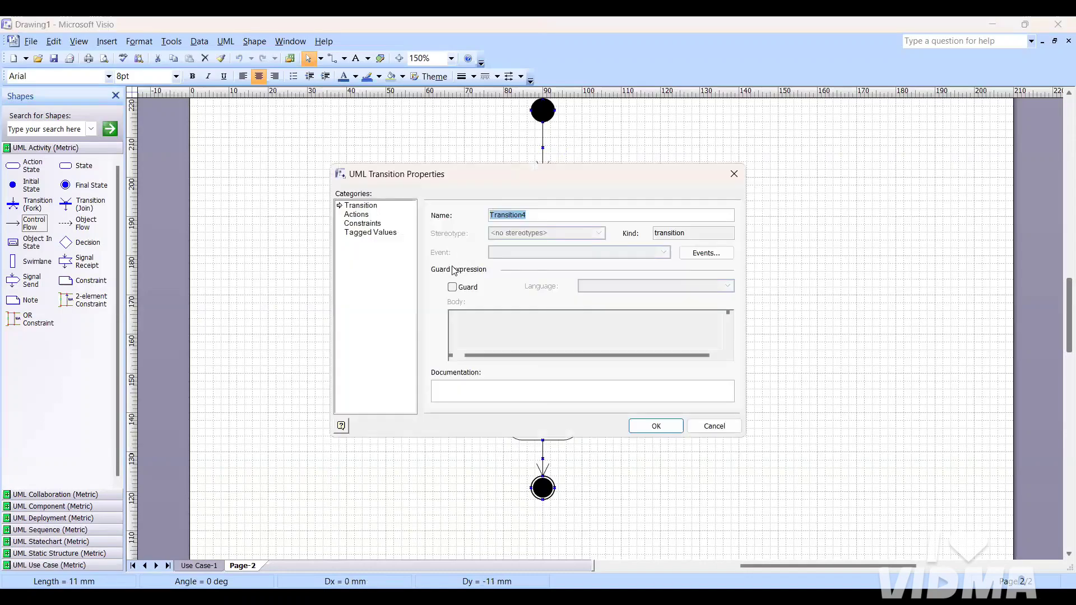
click(453, 287)
click(453, 316)
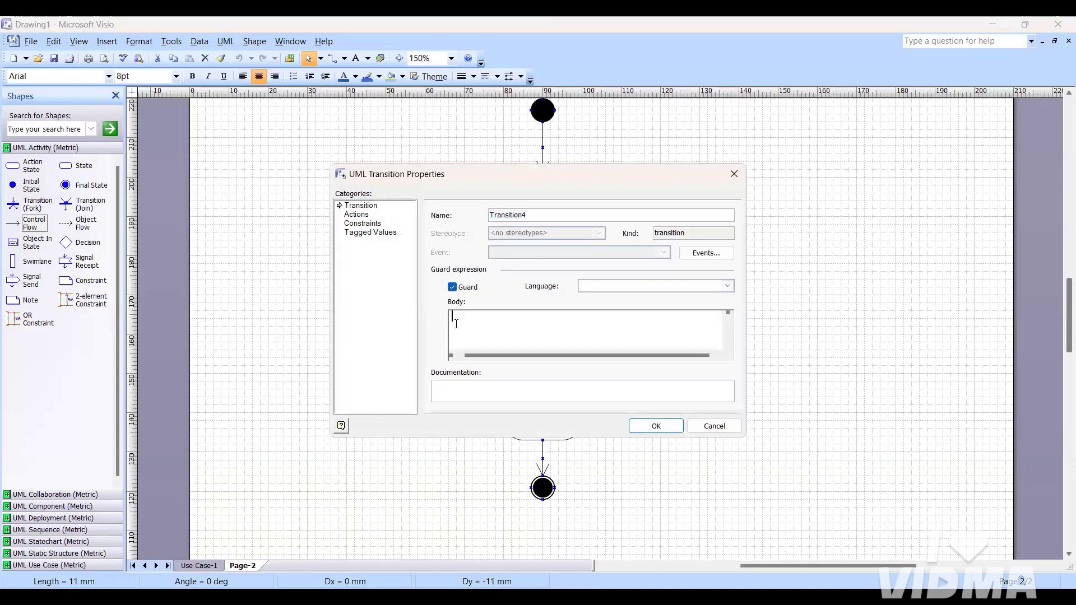
text(YES)
click(650, 429)
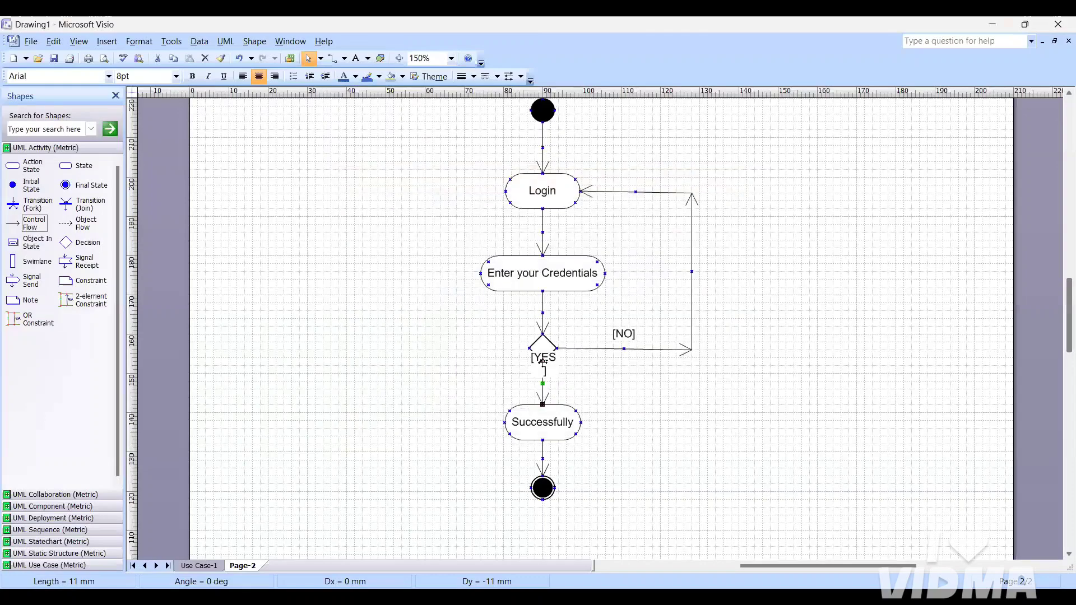
drag(540, 373, 542, 378)
Insert a new foreground page after Page-2 and open the UML Activity (Metric) shapes for it.
scroll(609, 455, down, 5)
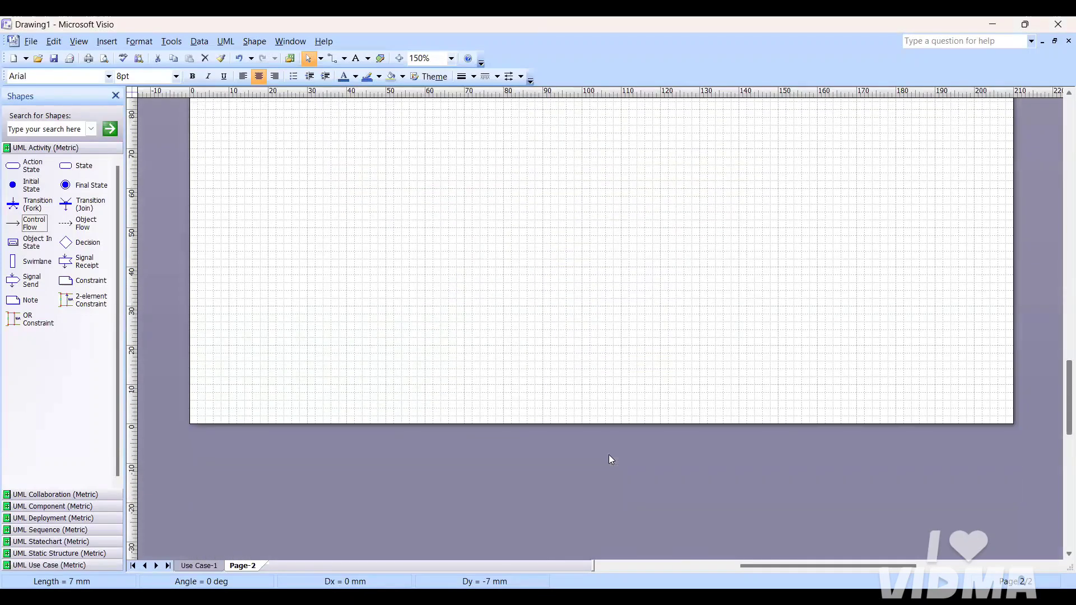
scroll(609, 455, up, 5)
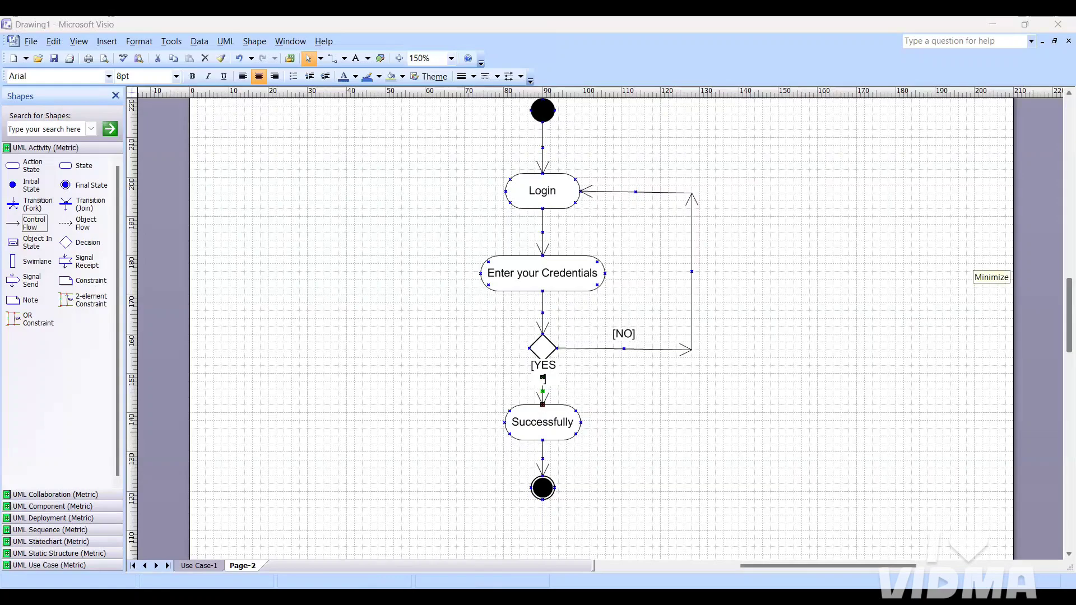
right_click(250, 566)
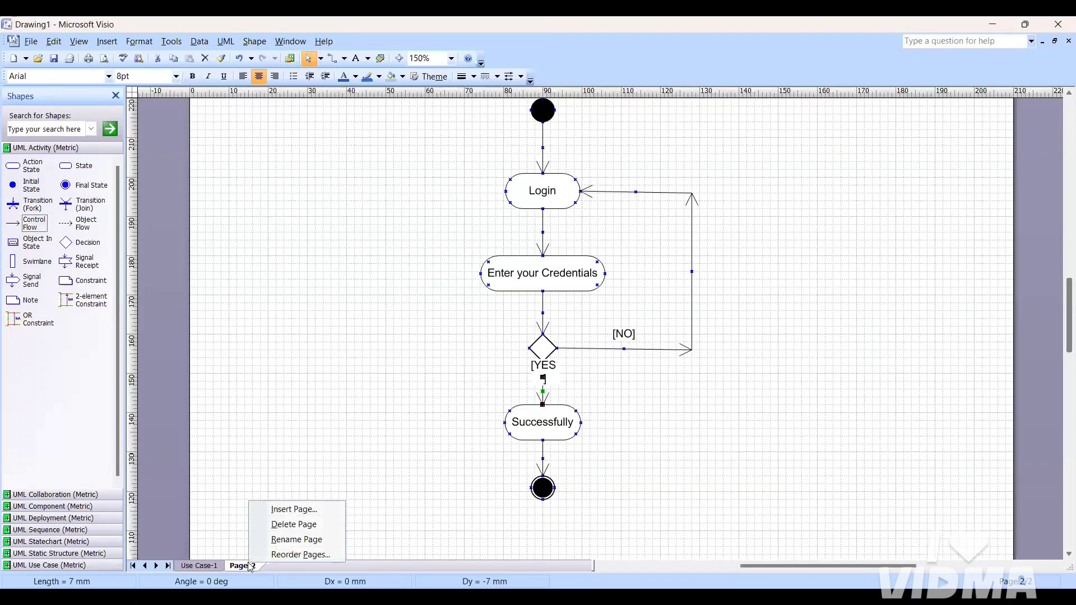
click(282, 514)
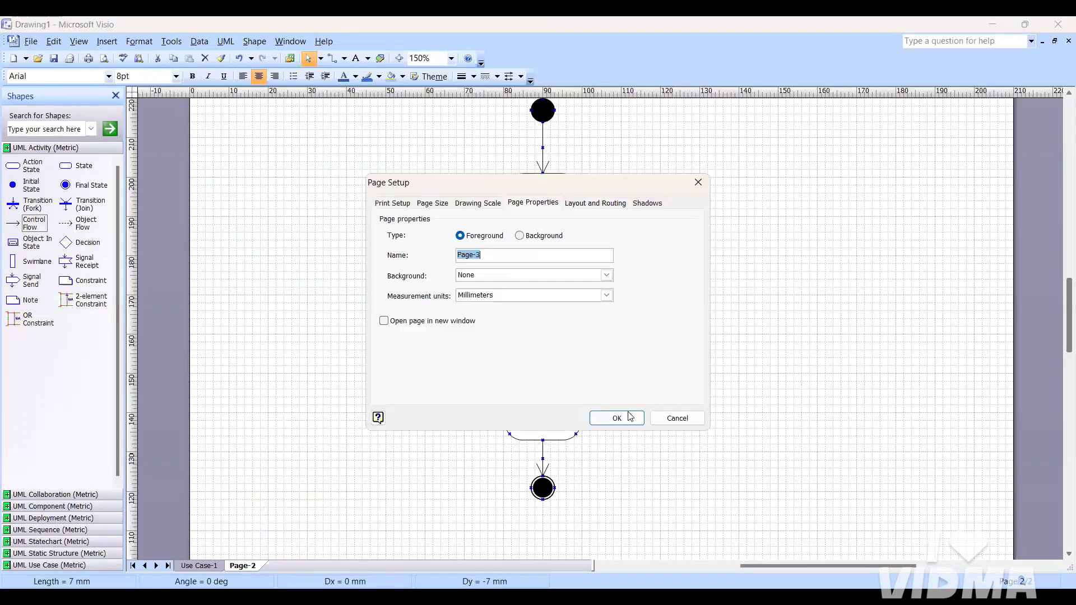
click(619, 418)
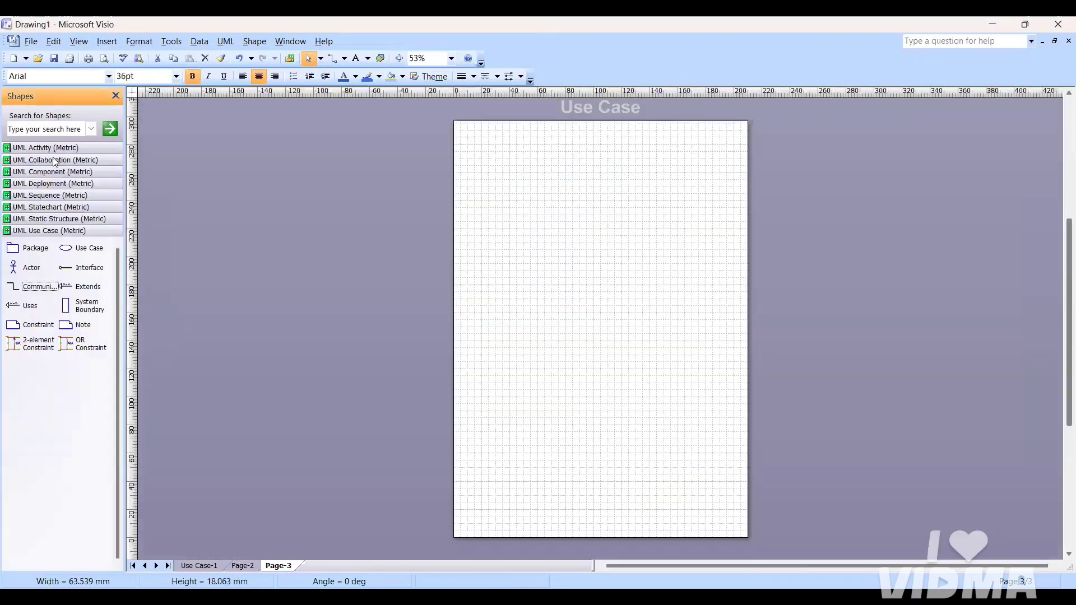
click(45, 148)
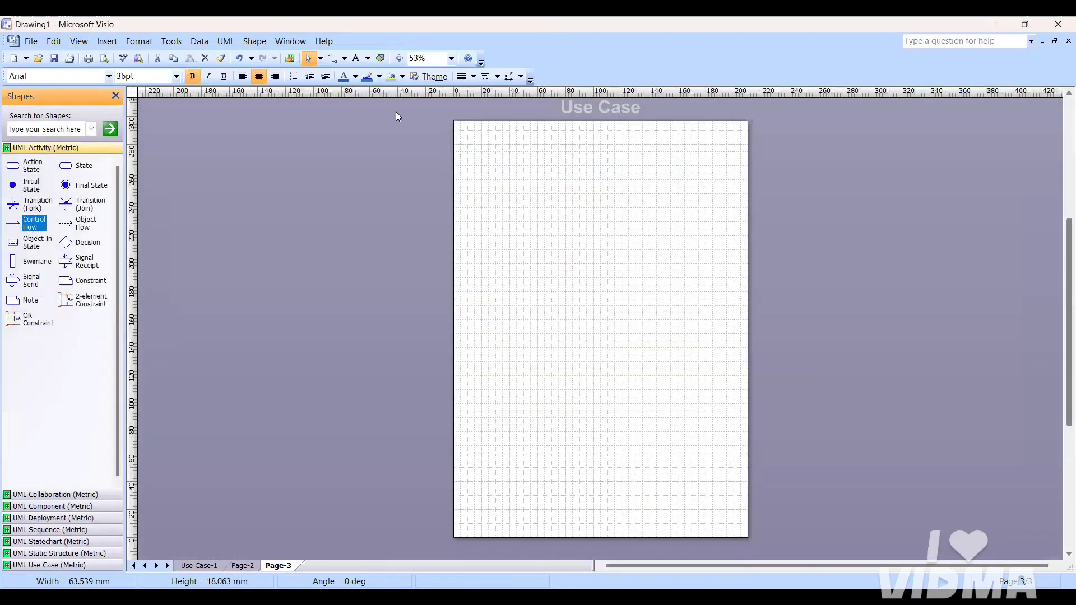
Place an initial state near the top of the new page with an 8 mm control flow pointing down from it.
click(450, 58)
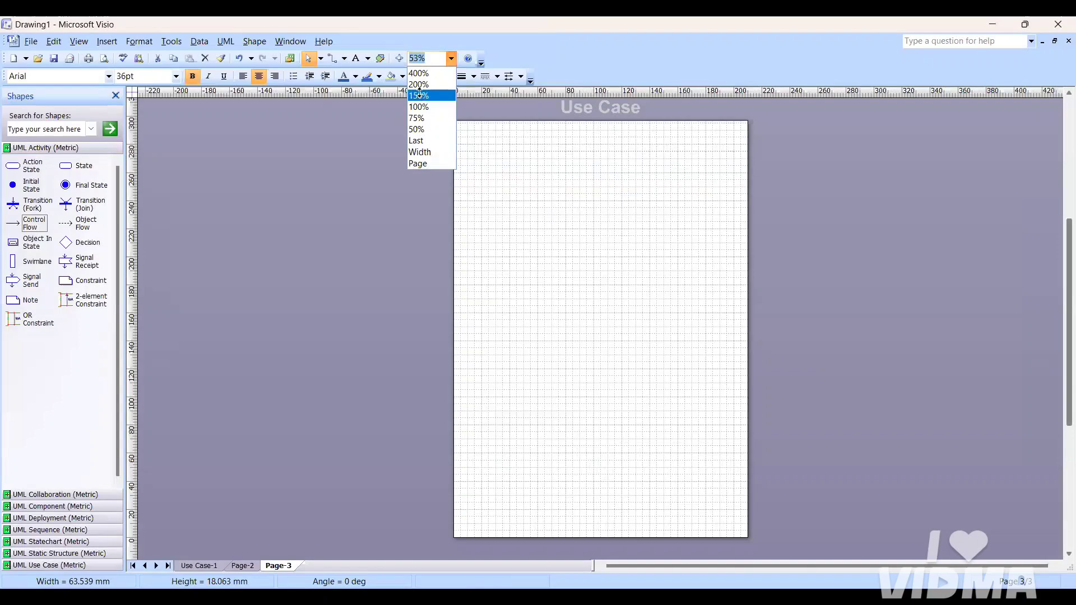
click(419, 95)
drag(1061, 335, 1060, 280)
scroll(771, 263, down, 1)
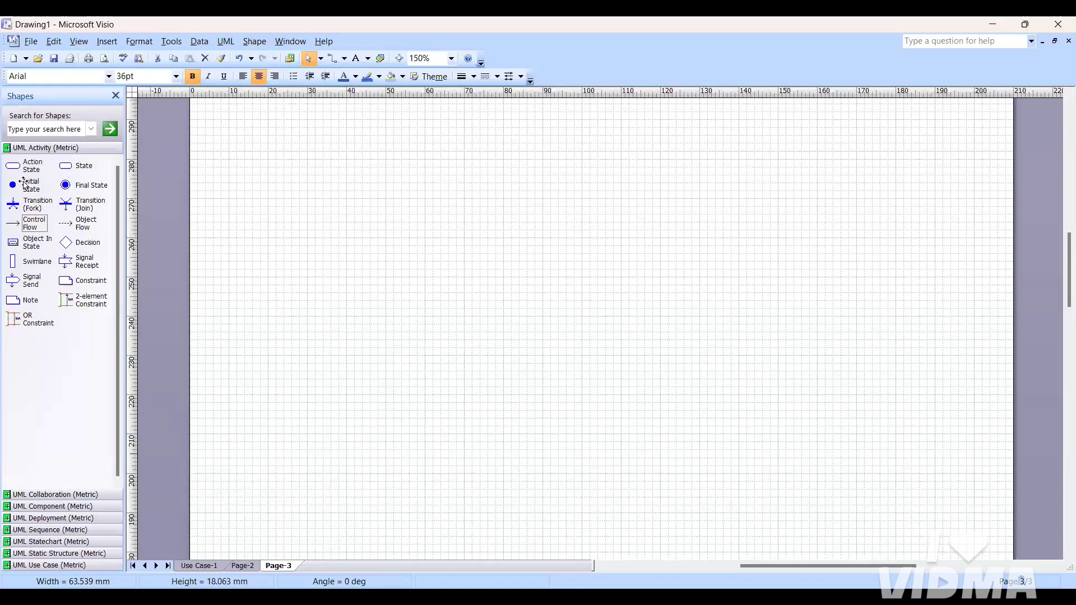
drag(24, 184, 543, 131)
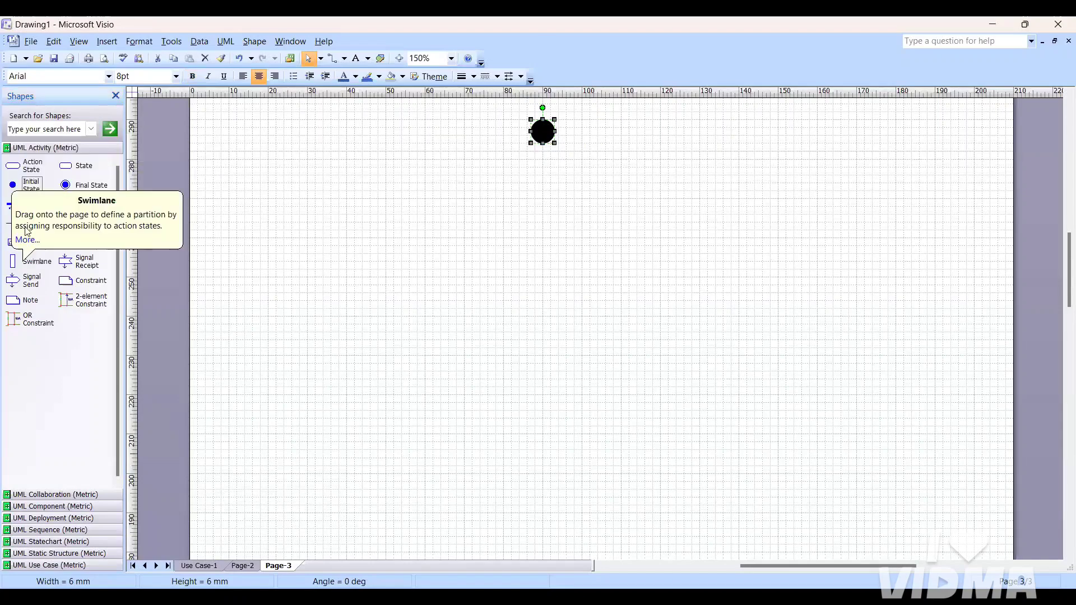
drag(28, 223, 543, 176)
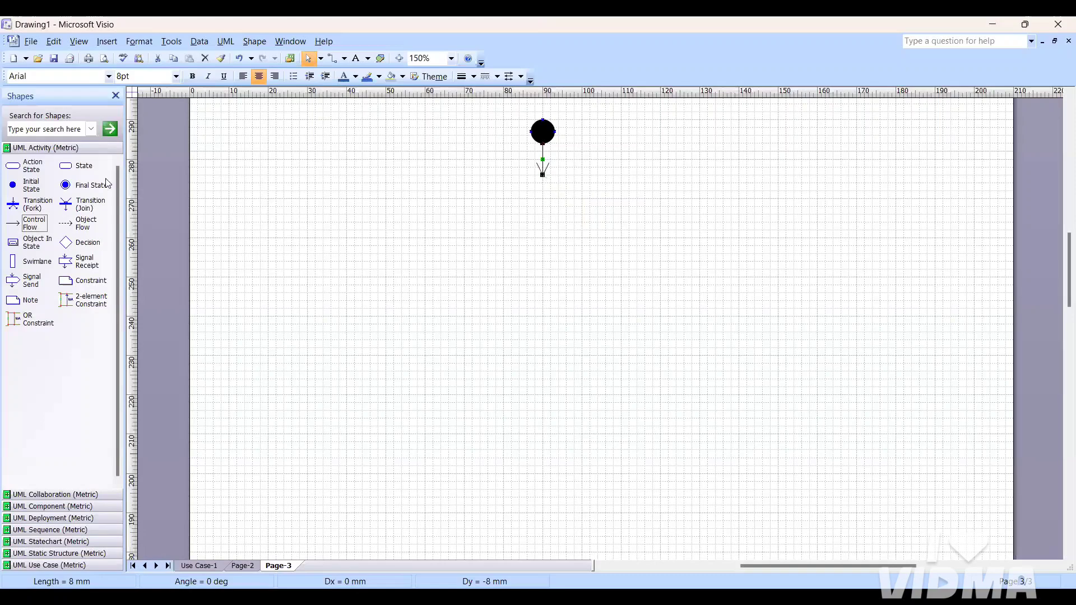
Add an action state at the end of the initial state's control flow and name it Making Payment.
drag(30, 168, 541, 198)
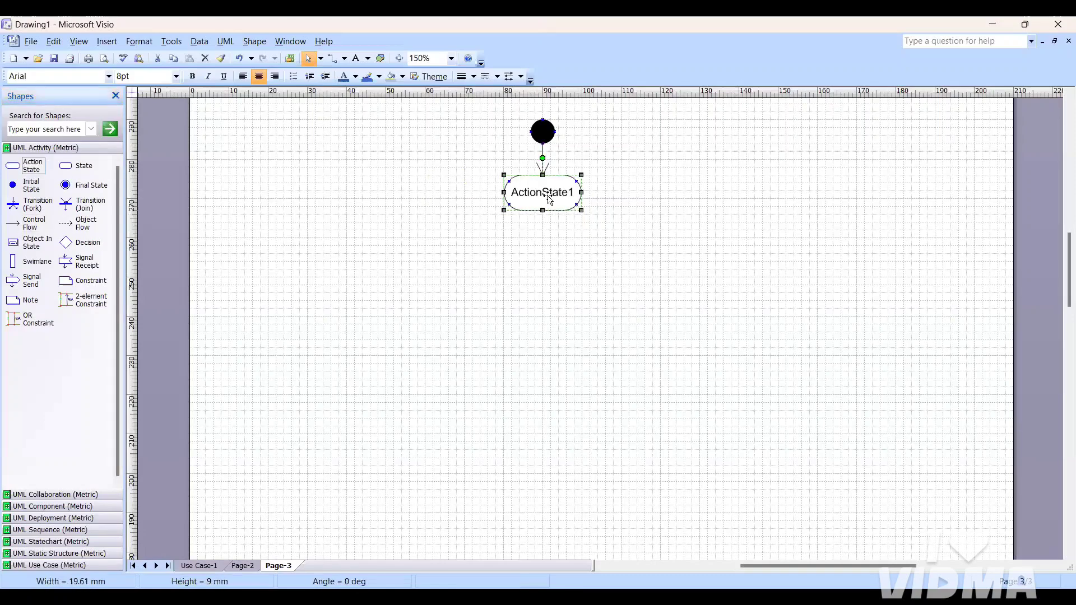
key(Escape)
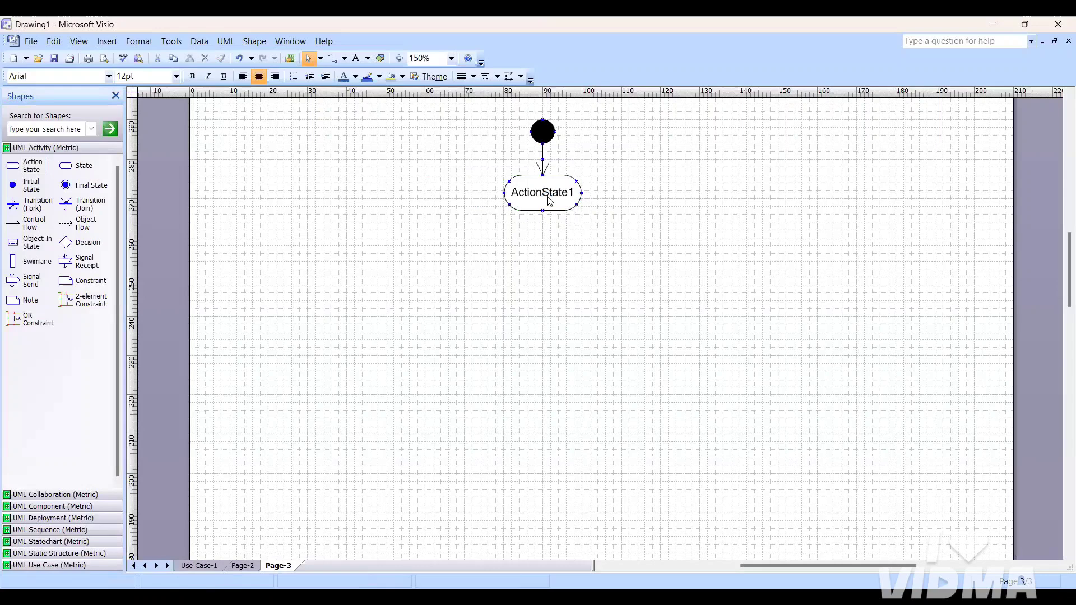
double_click(549, 202)
key(BackSpace)
text(M)
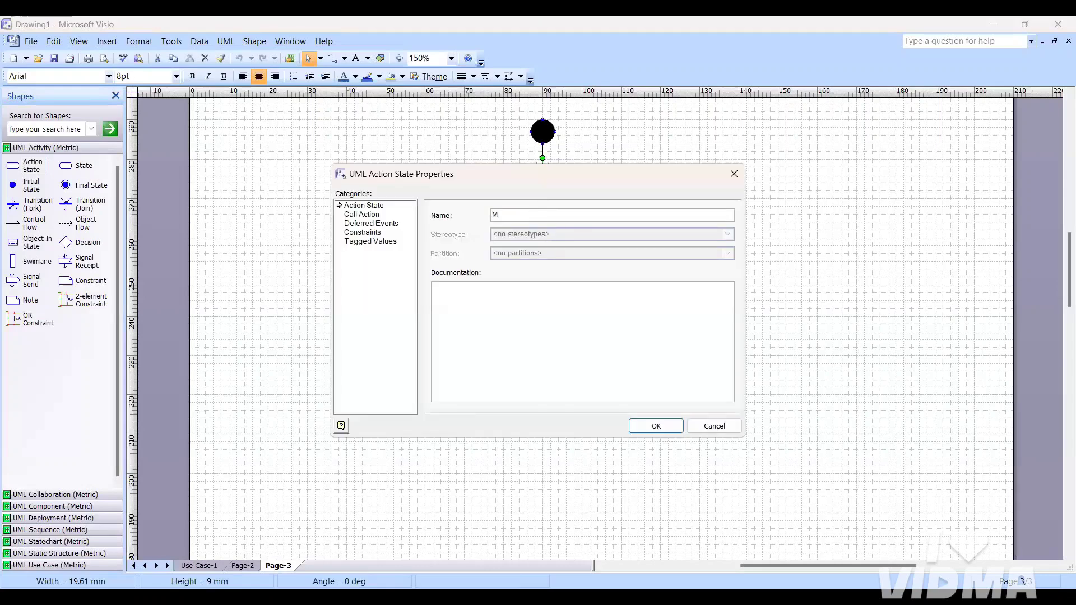
text(aking Payment)
key(Return)
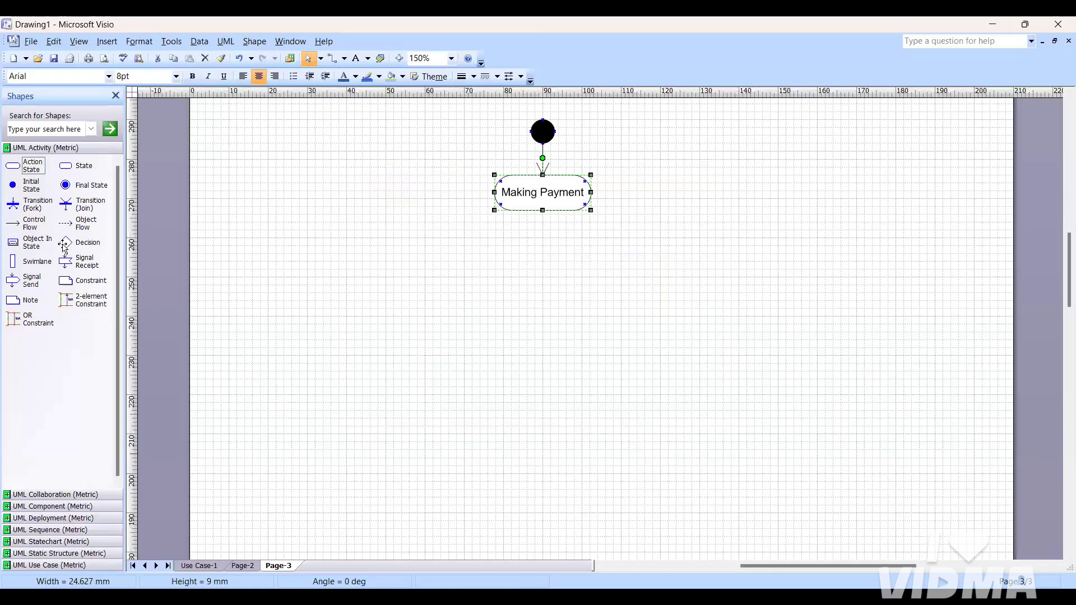
Add a decision below Making Payment, linked by a 10 mm control flow, with horizontal flows about 76.5 mm right and 72.5 mm left.
drag(65, 248, 544, 268)
drag(35, 225, 544, 250)
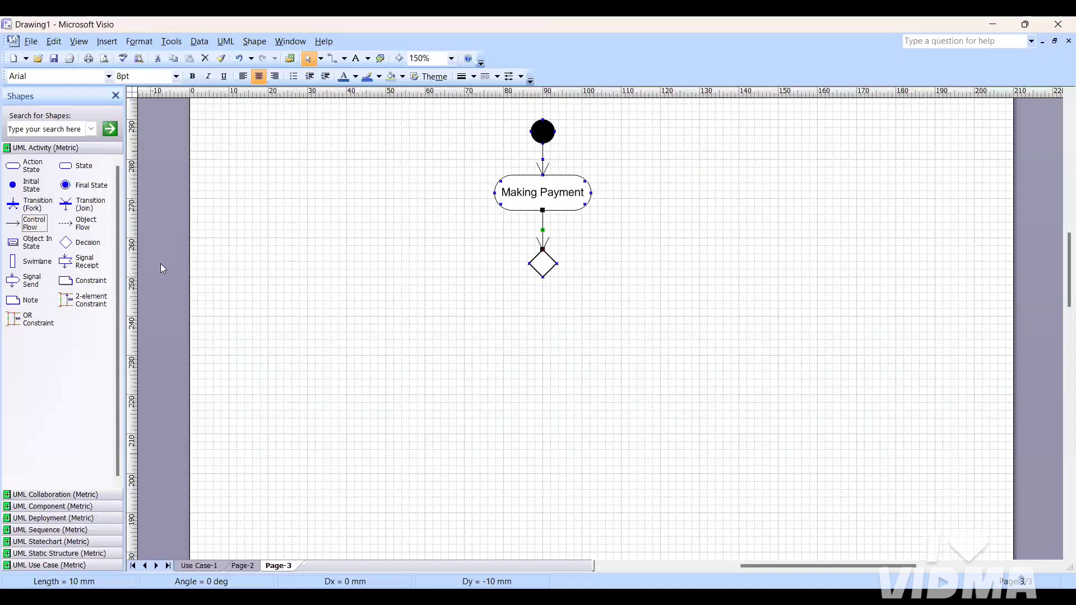
drag(39, 224, 857, 261)
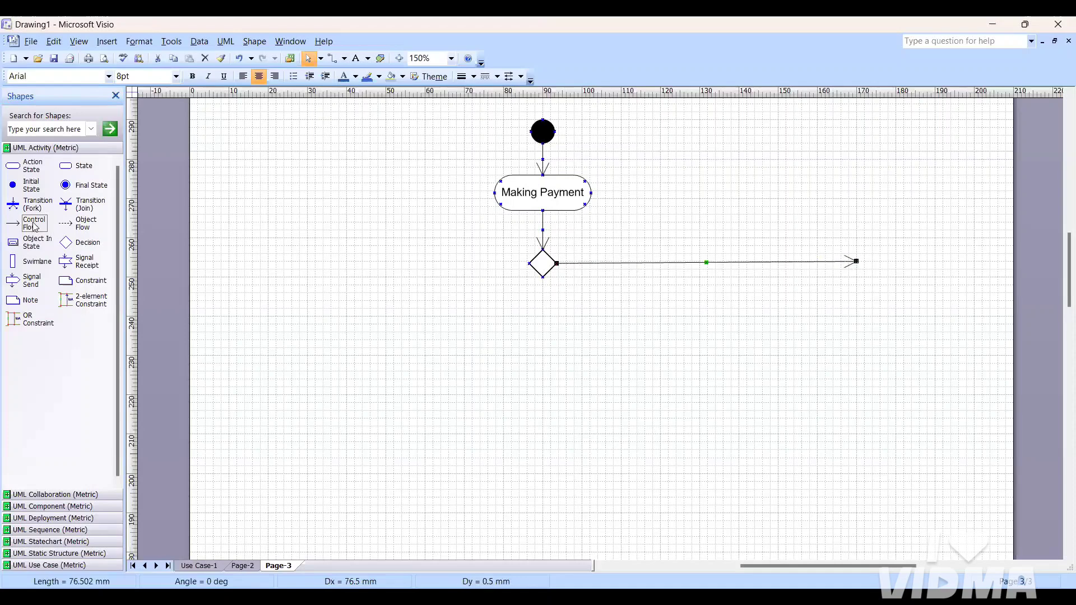
drag(35, 226, 245, 262)
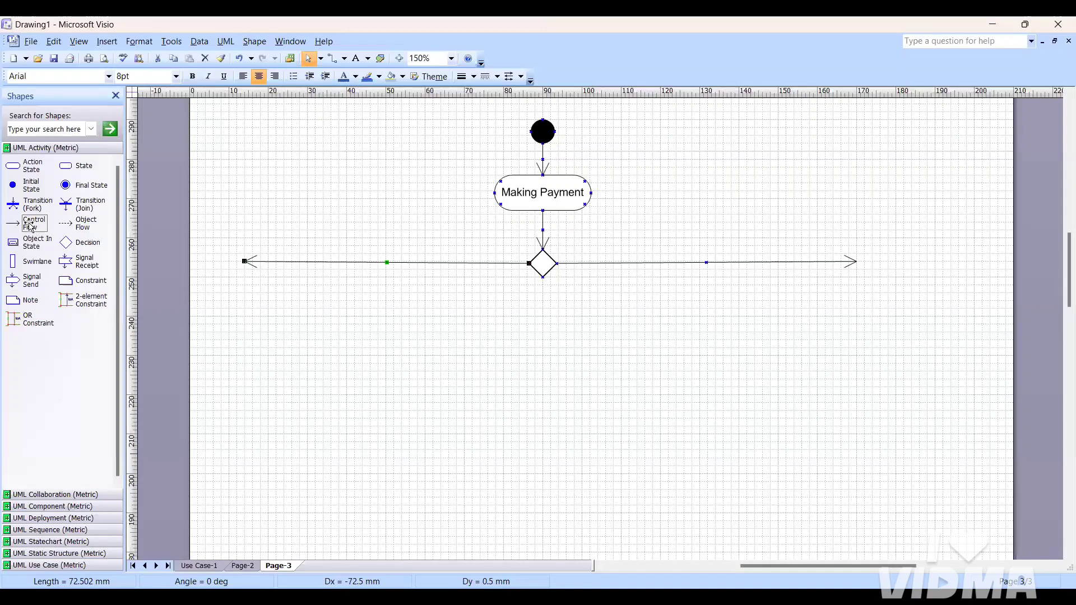
Run a control flow down from the decision's left branch and add an action state named COD at its end.
drag(30, 226, 306, 261)
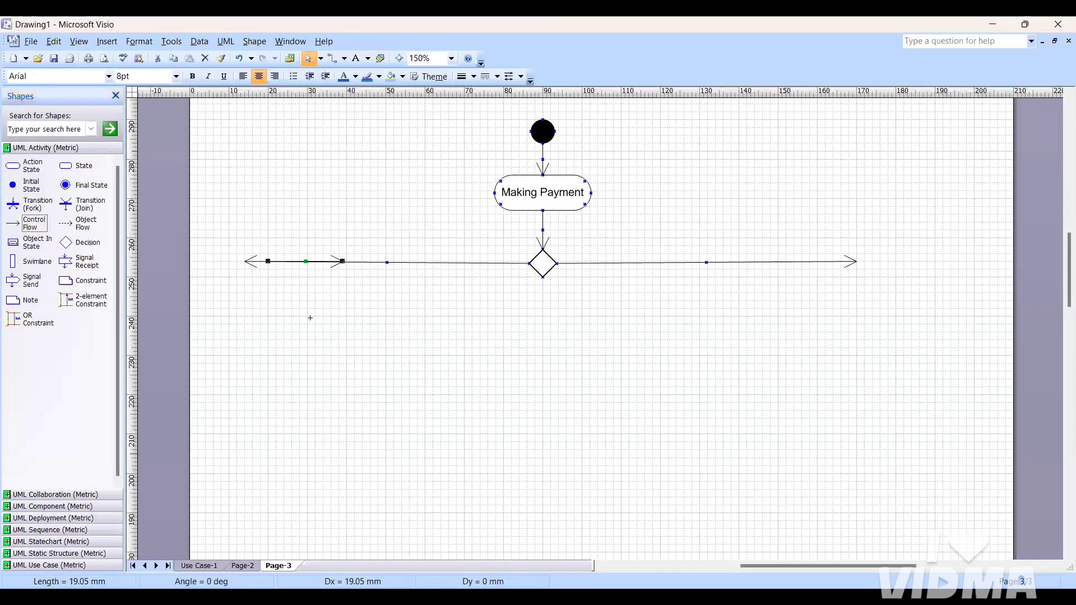
drag(310, 318, 268, 316)
drag(12, 167, 269, 334)
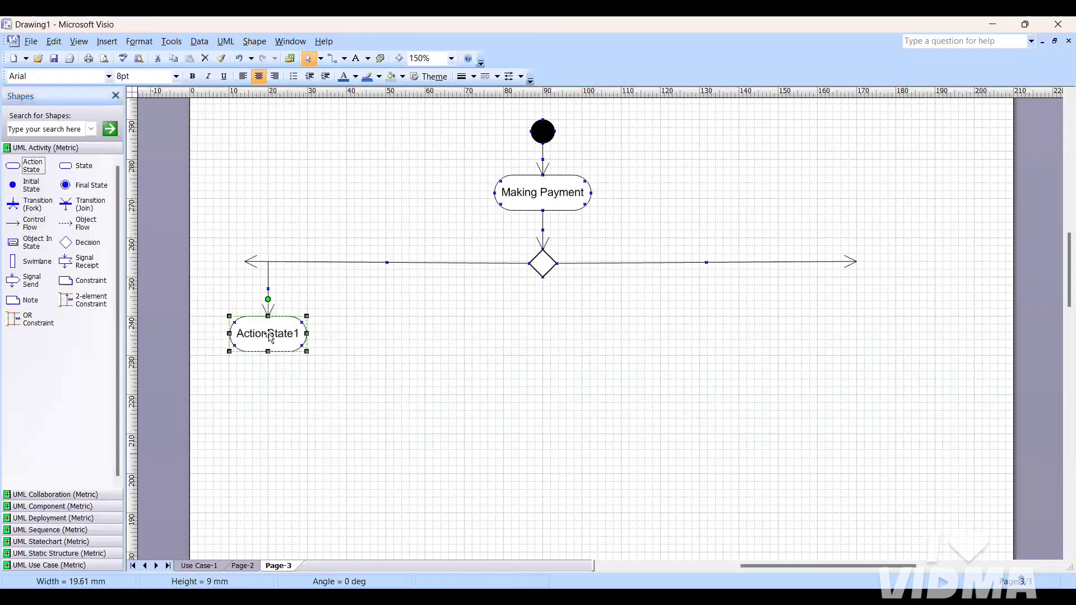
double_click(269, 334)
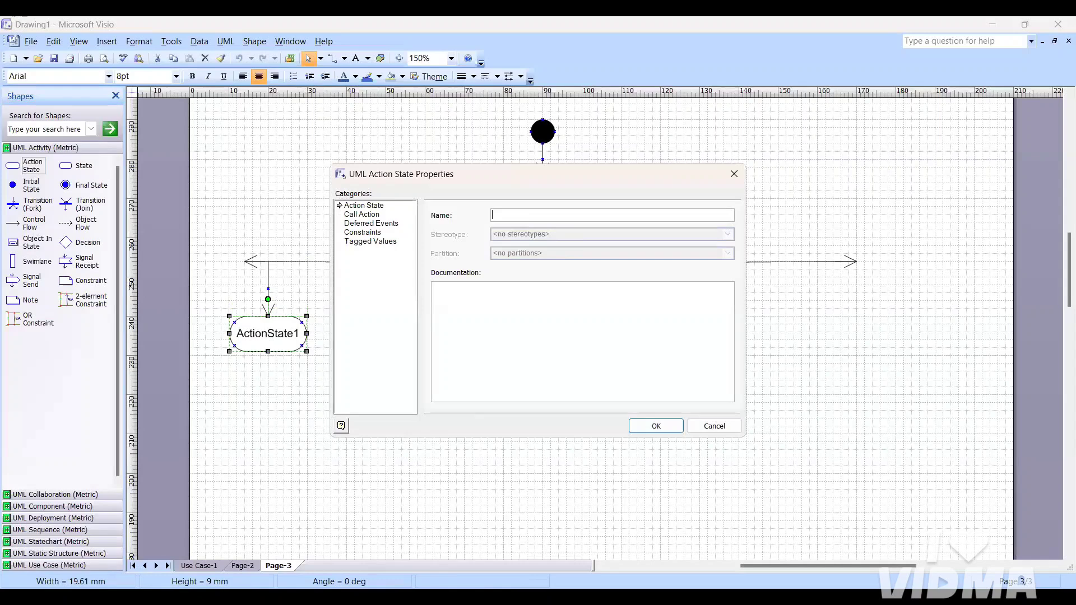
text(COD)
key(Return)
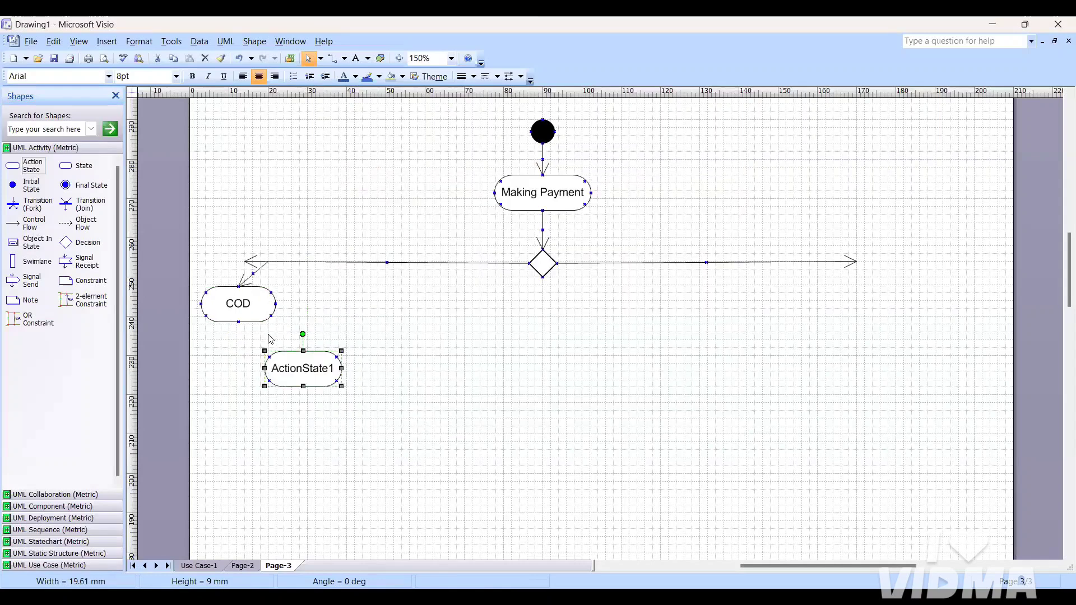
Place an action state named UPI below the decision and align COD beneath its control flow.
drag(302, 370, 631, 285)
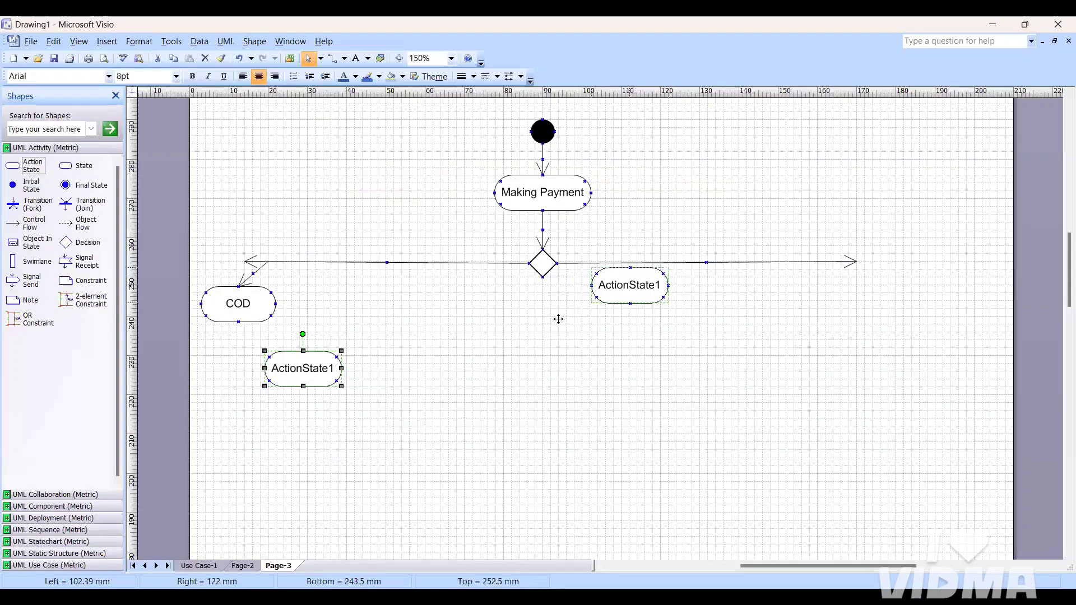
drag(558, 319, 543, 324)
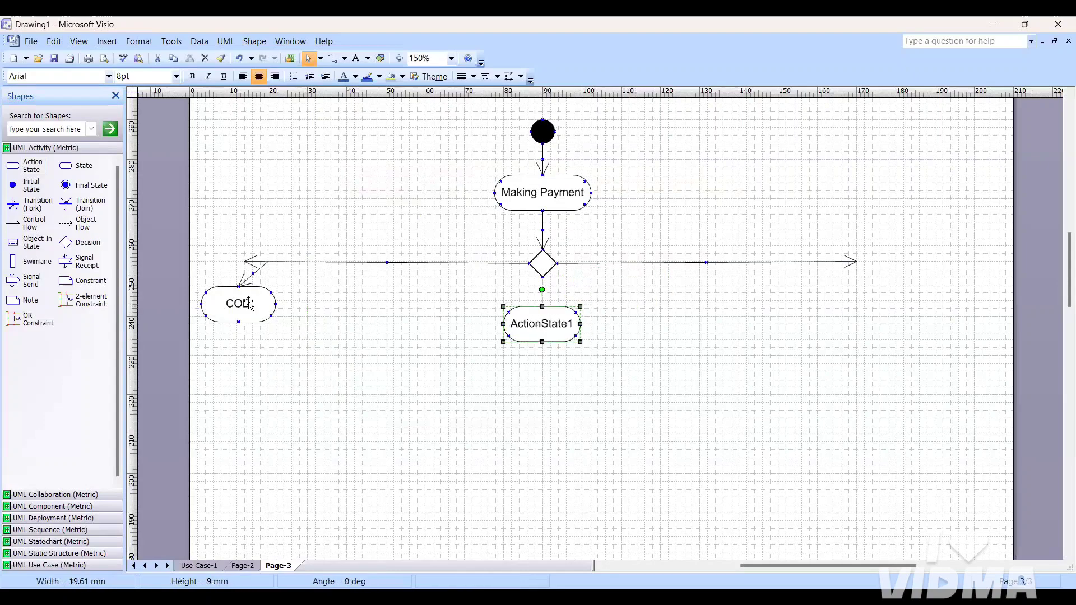
drag(249, 304, 269, 318)
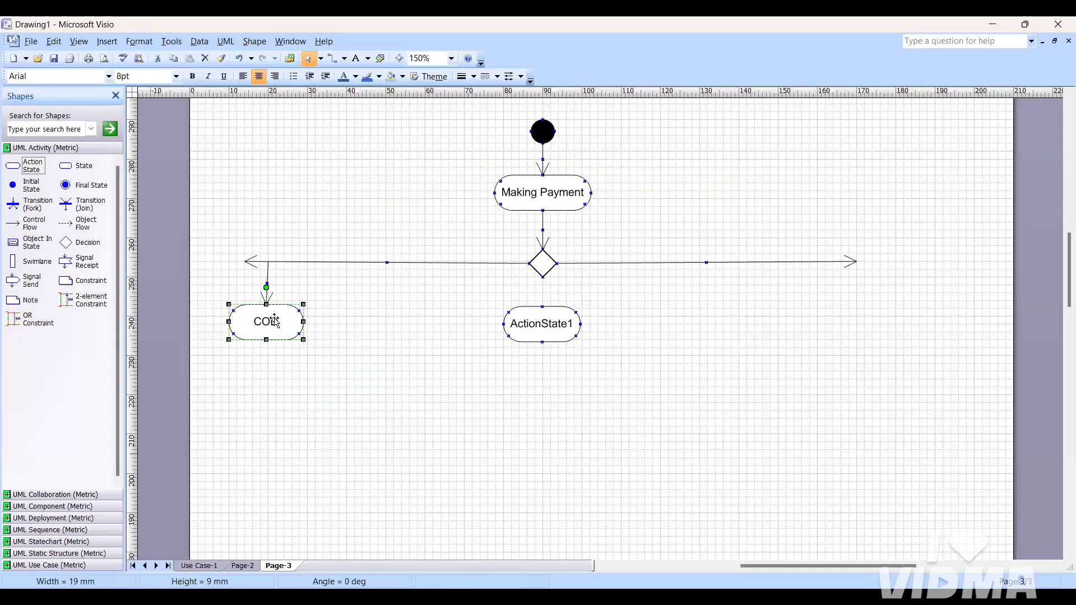
mouse_move(547, 330)
mouse_down()
mouse_move(546, 352)
mouse_move(546, 321)
mouse_up()
double_click(545, 330)
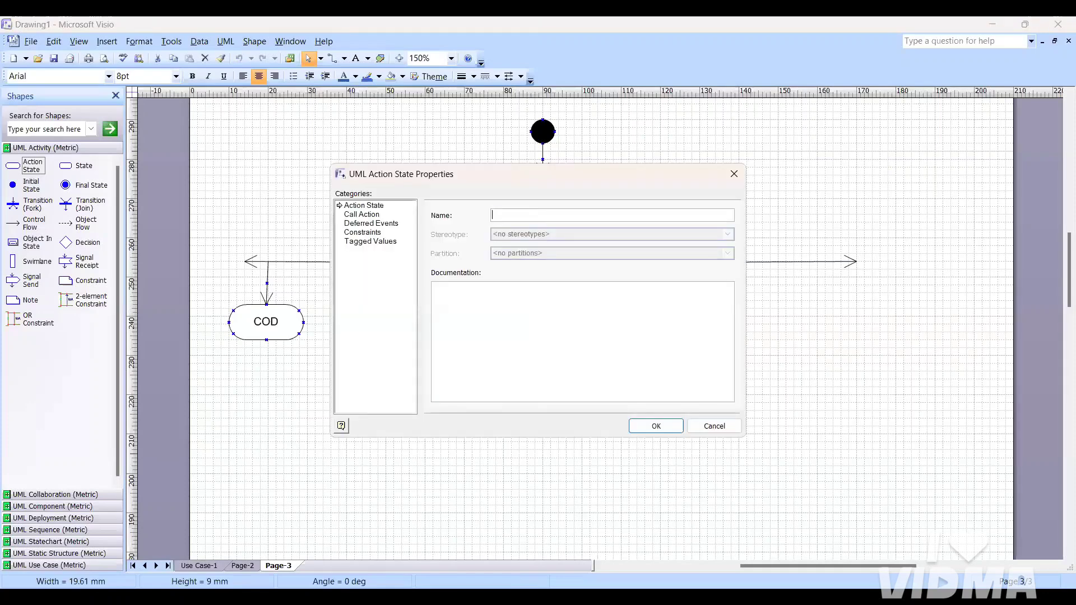
text(UPI)
key(Return)
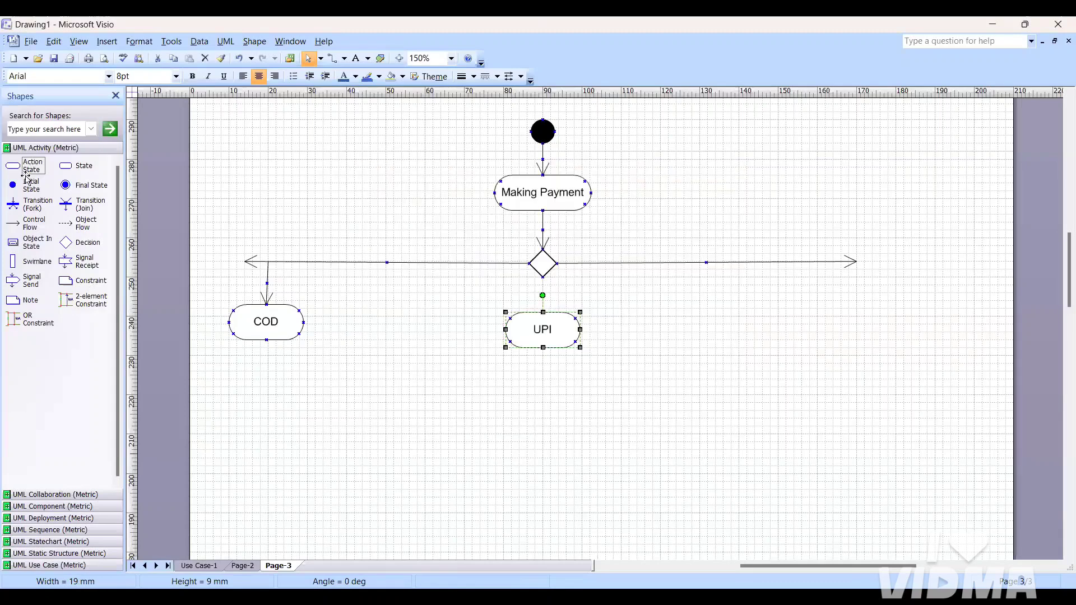
Add an action state named Card below the decision's right branch and link the decision to UPI with a 9 mm control flow.
drag(22, 168, 820, 328)
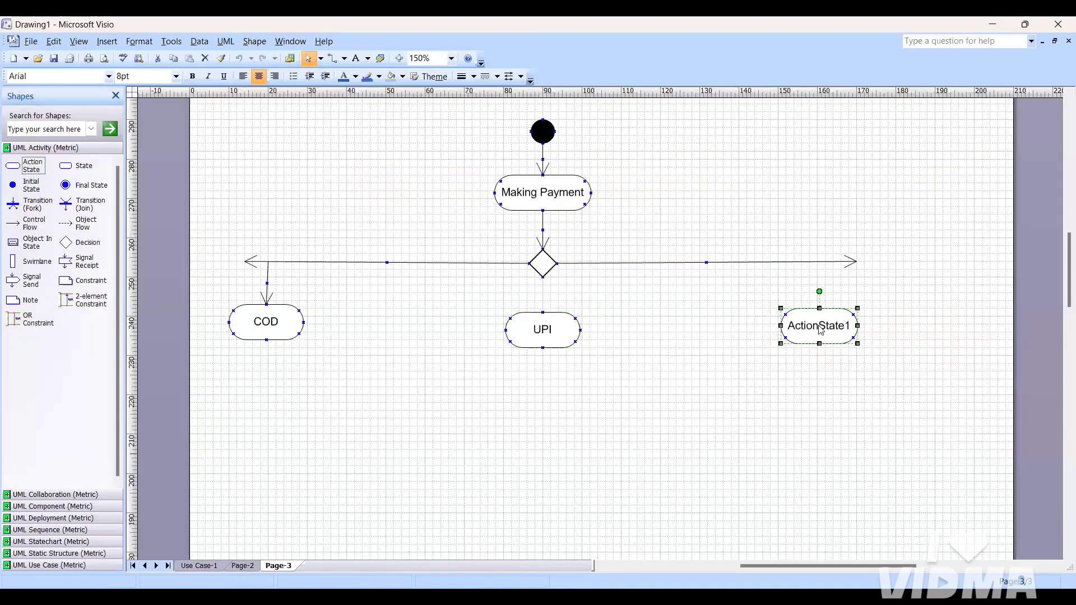
double_click(820, 328)
key(BackSpace)
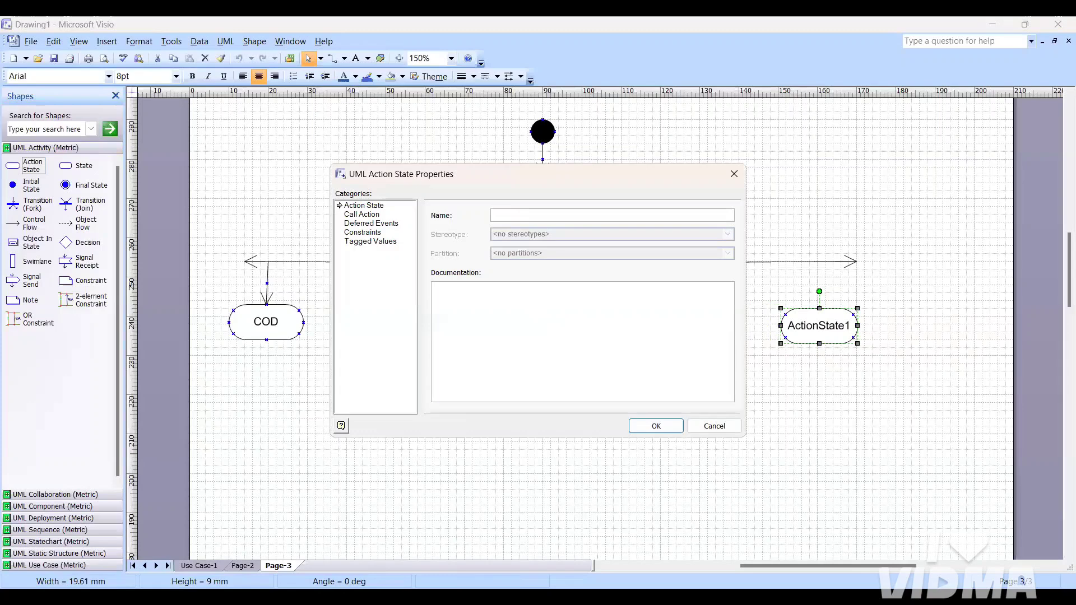
text(Card)
key(Return)
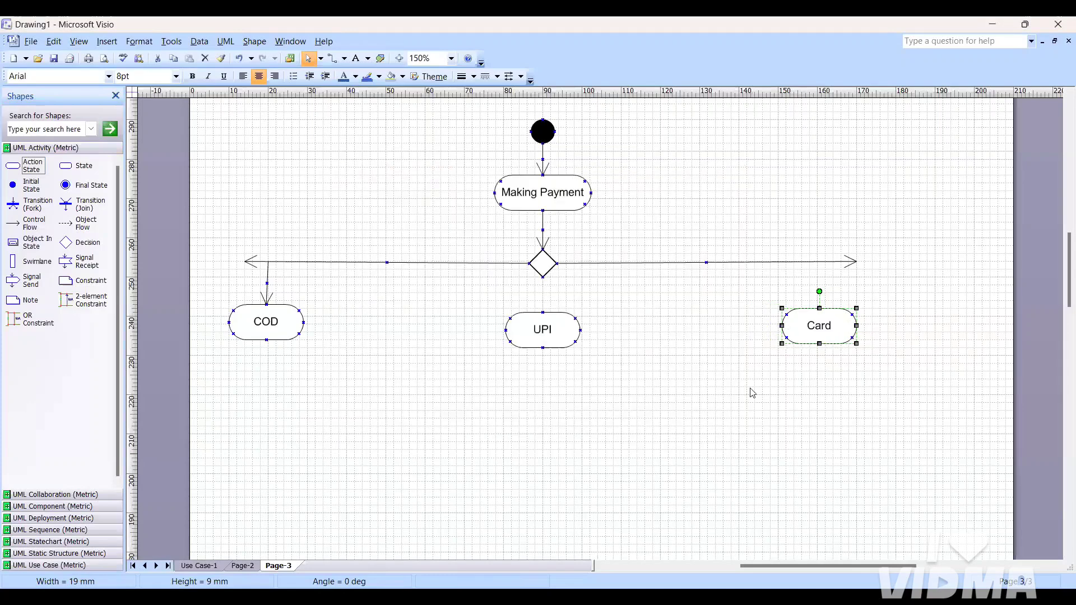
click(752, 391)
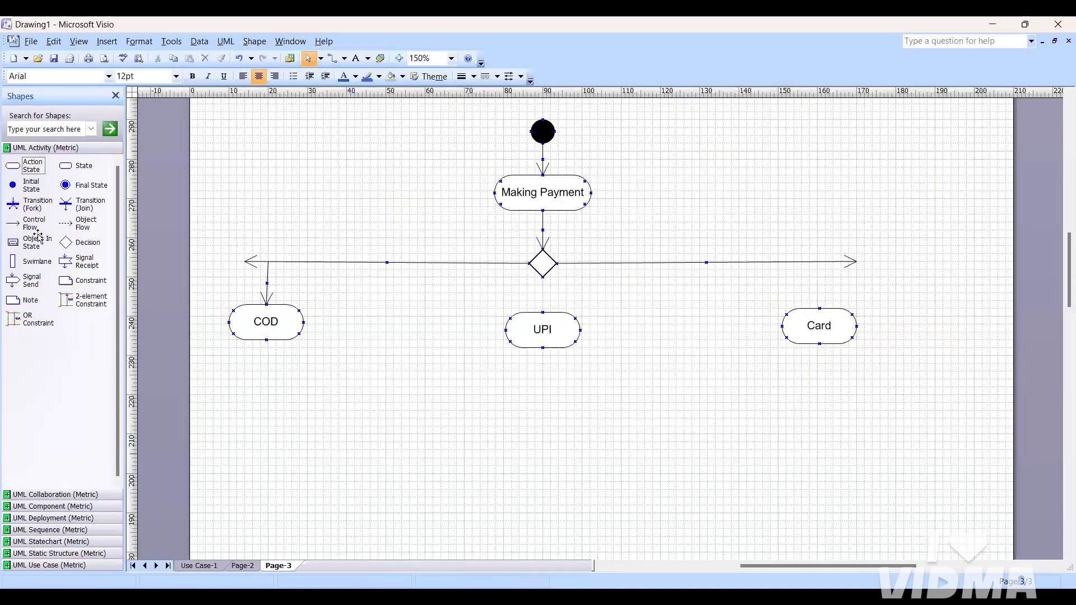
drag(31, 233, 543, 308)
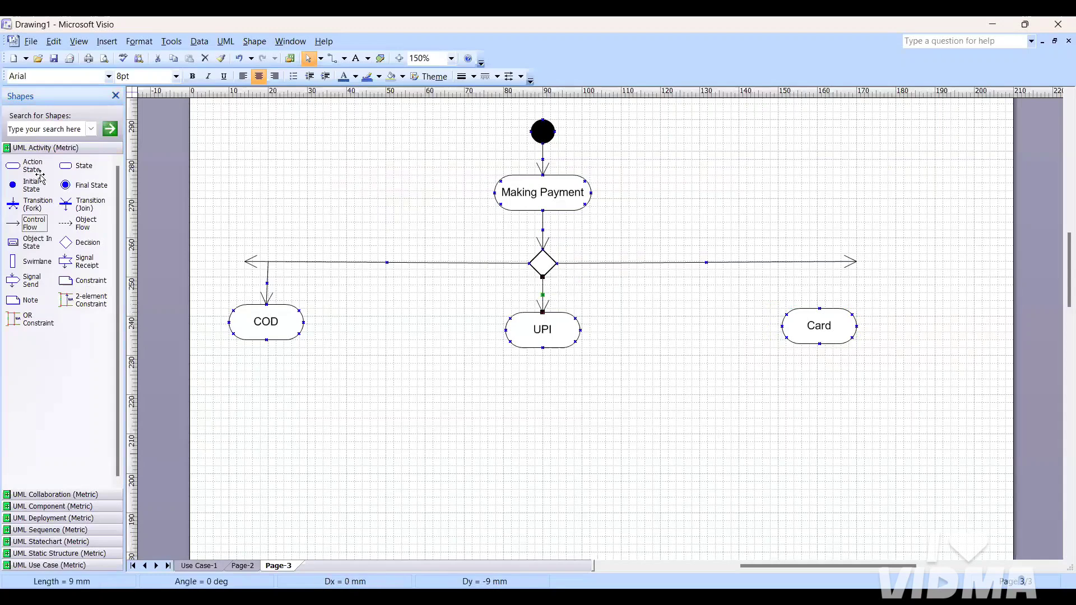
drag(32, 229, 853, 263)
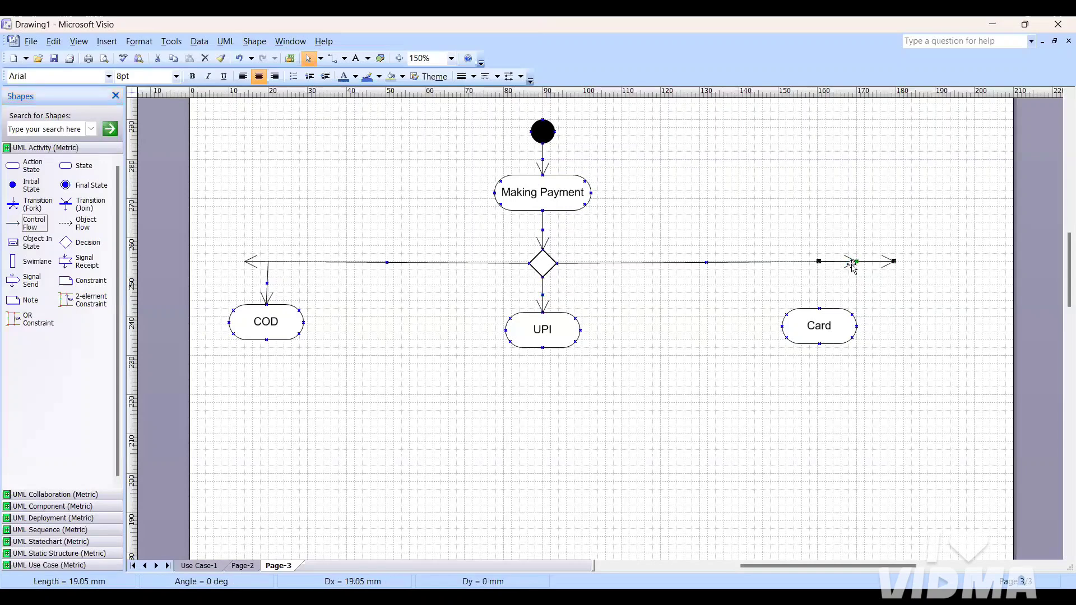
drag(811, 321, 817, 322)
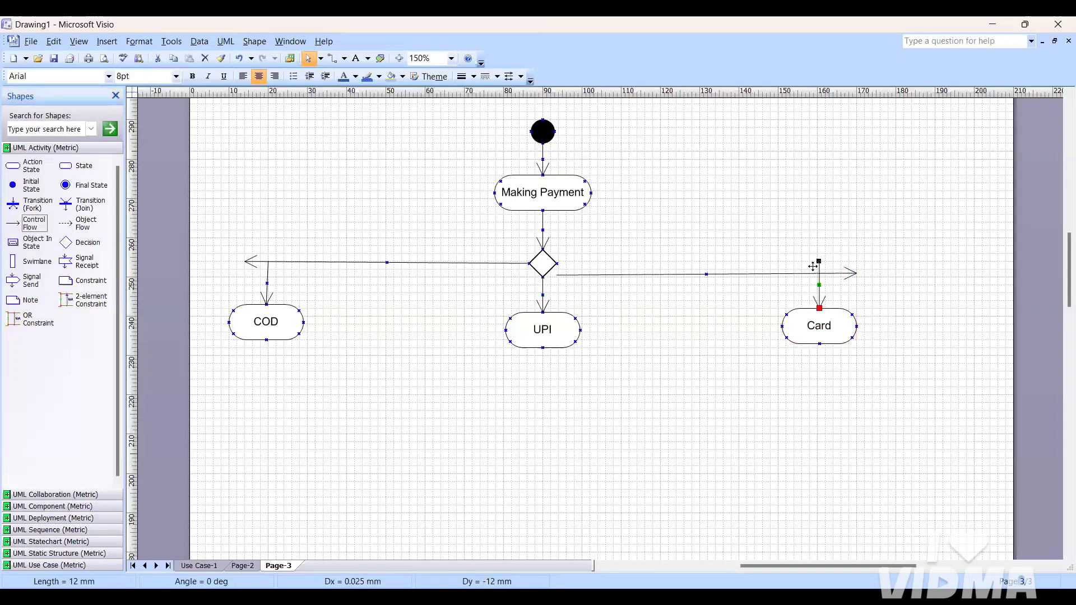
drag(819, 262, 818, 294)
key(ctrl+z)
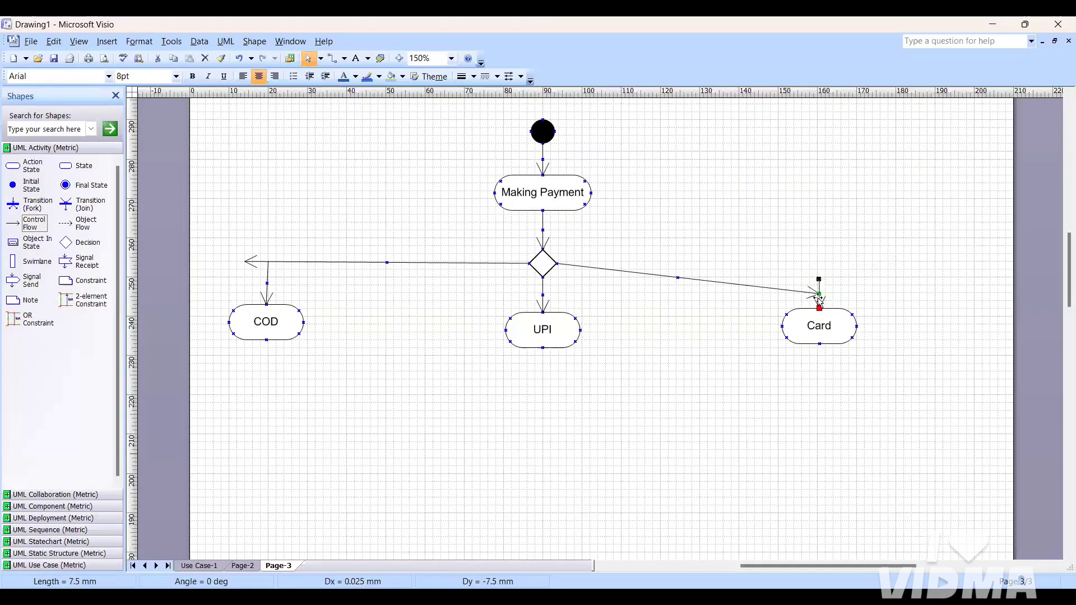
key(ctrl+z)
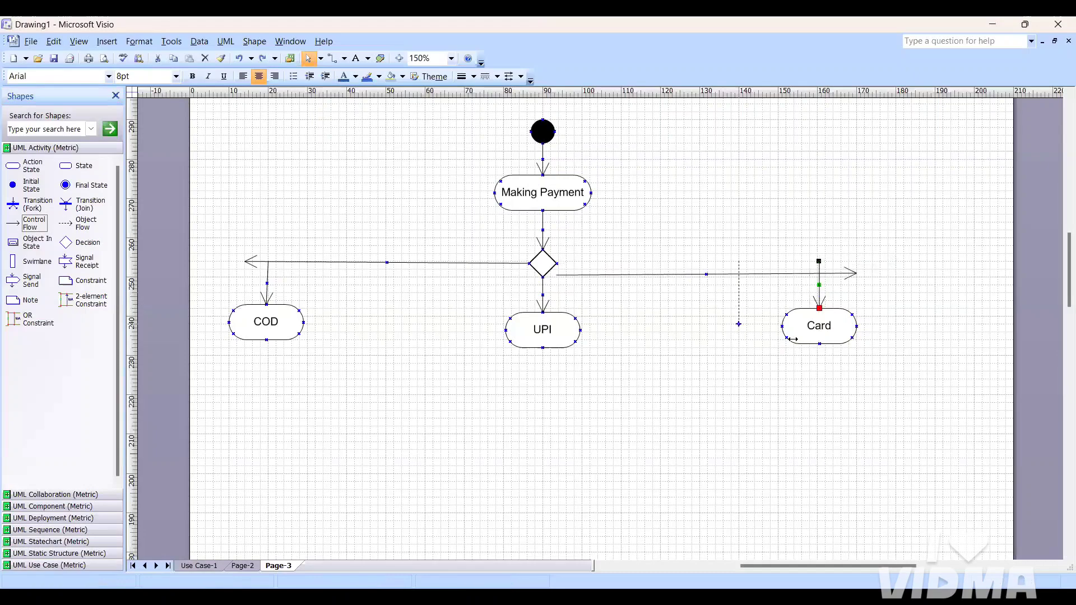
key(ctrl+z)
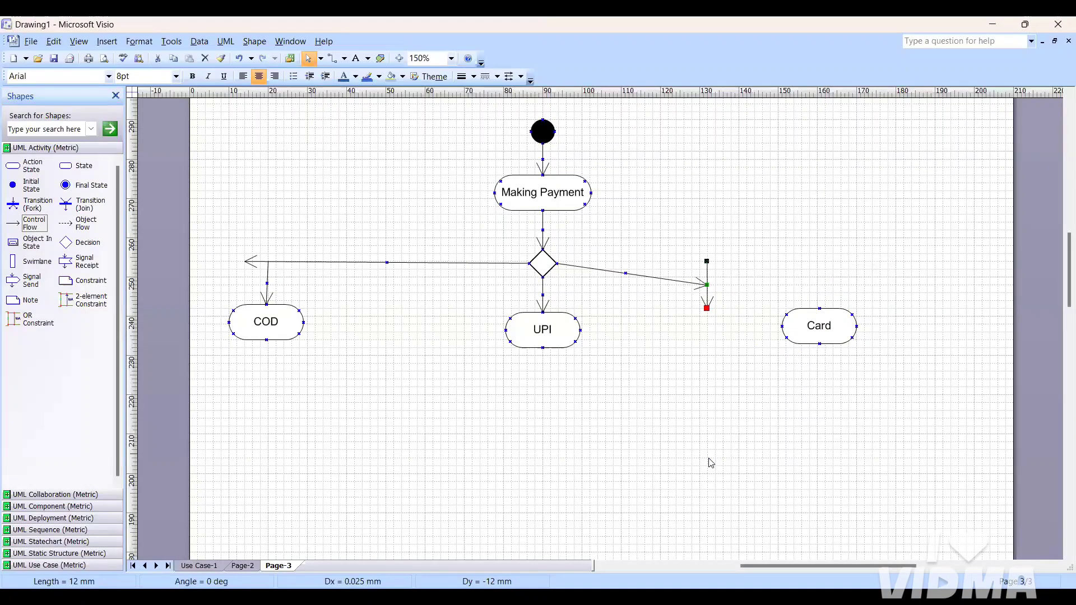
key(ctrl+z)
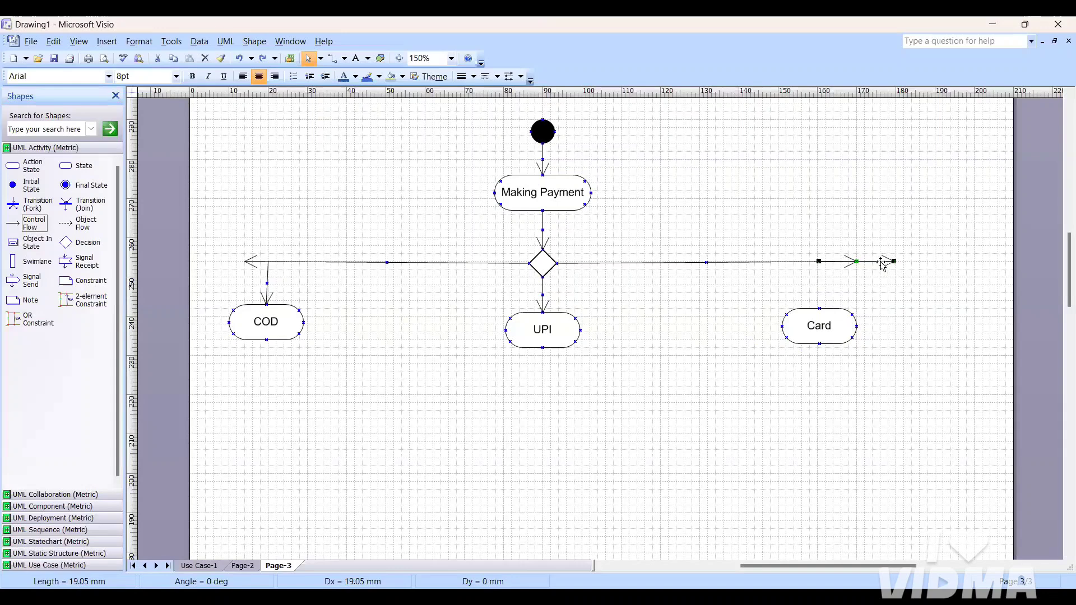
mouse_move(882, 264)
mouse_down()
mouse_move(883, 303)
mouse_move(880, 269)
mouse_up()
key(Delete)
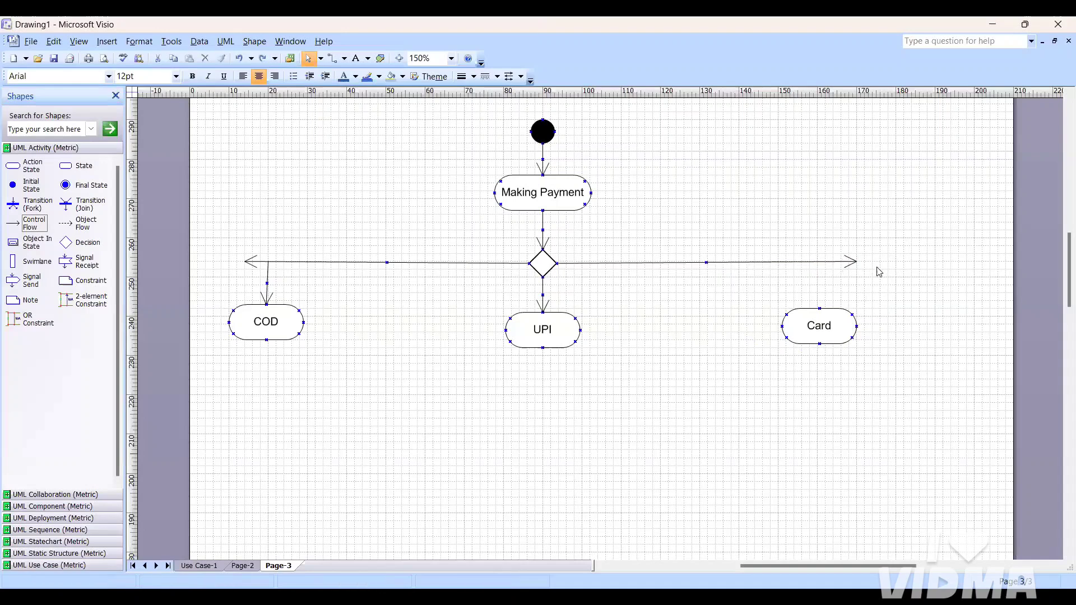
Link the right branch down to Card with a control flow and place a second decision below UPI.
drag(38, 224, 819, 264)
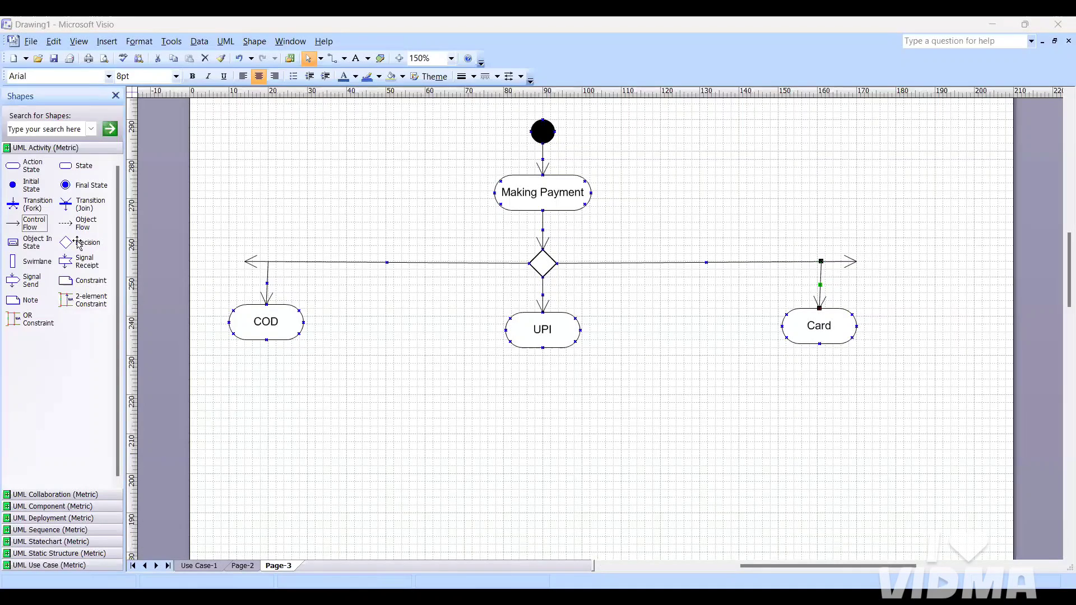
mouse_move(554, 423)
mouse_down()
mouse_move(545, 404)
mouse_move(543, 414)
mouse_up()
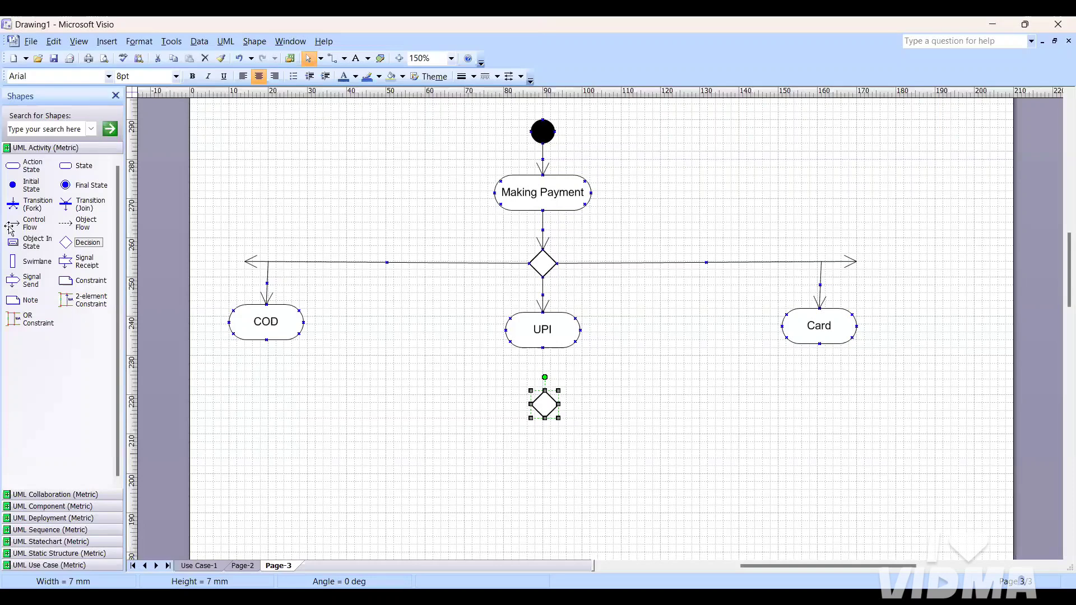
Route COD to the lower decision with control flows about 16 mm down and 67 mm across, and link UPI down to it.
drag(26, 223, 300, 339)
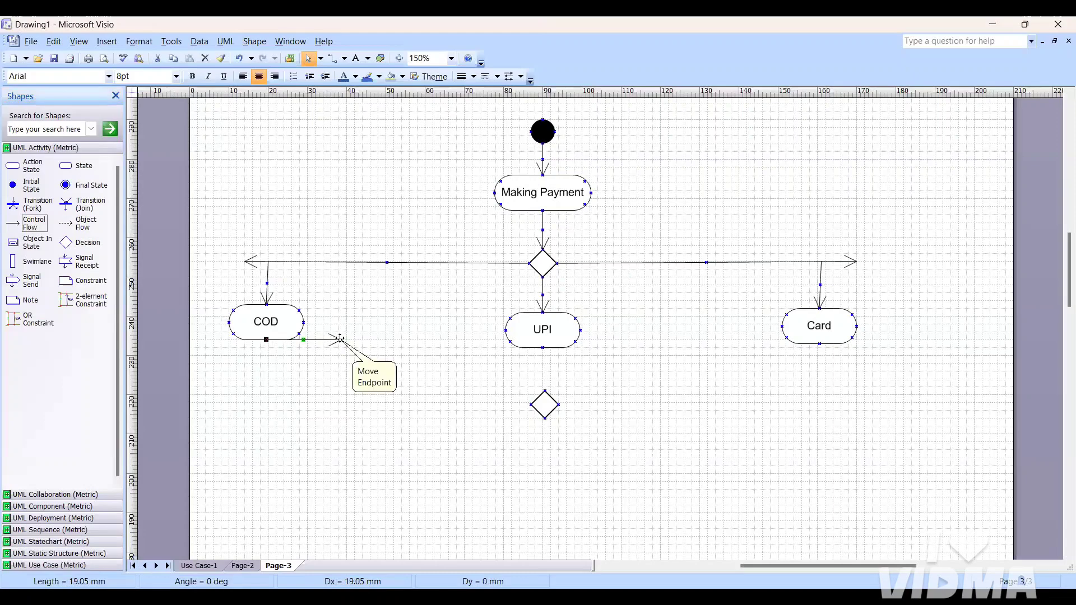
drag(341, 338, 268, 403)
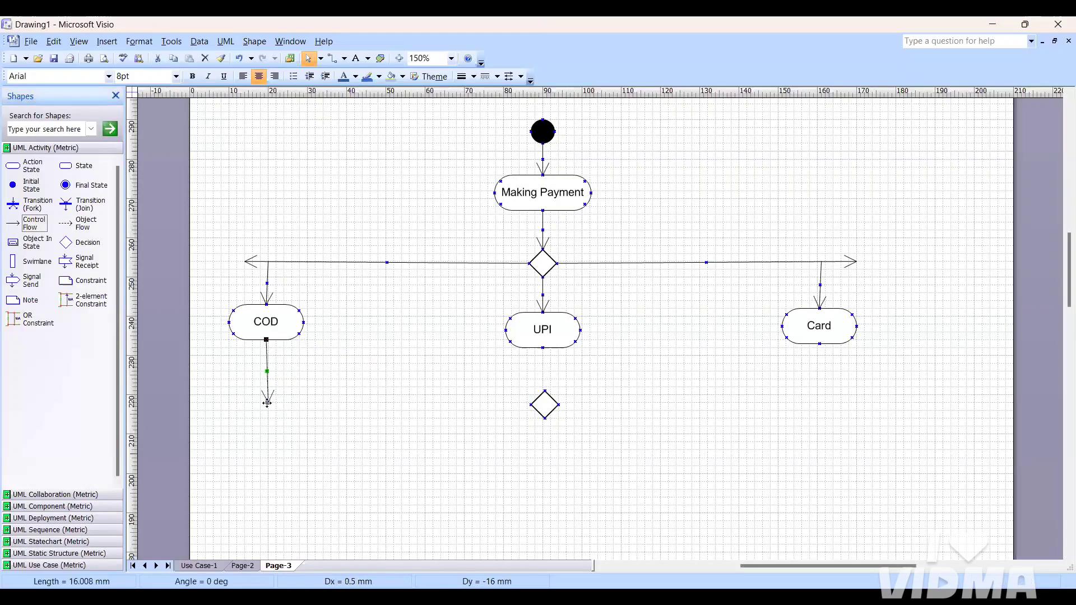
drag(37, 230, 531, 404)
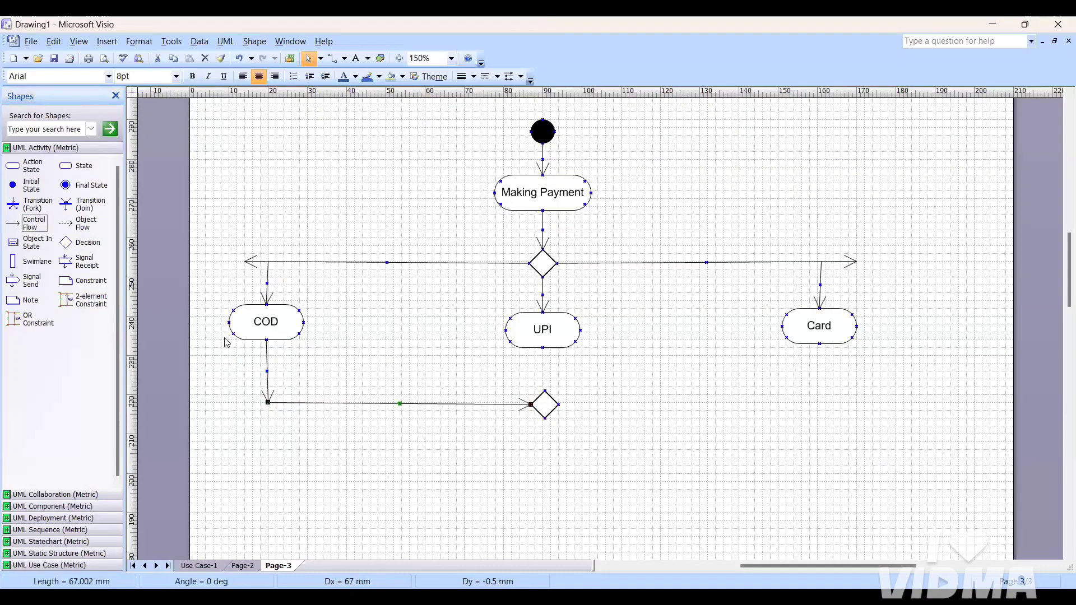
click(34, 223)
drag(623, 366, 544, 391)
Draw a control flow about 77 mm right from the lower decision and one about 15 mm down from Card onto it.
drag(36, 223, 635, 405)
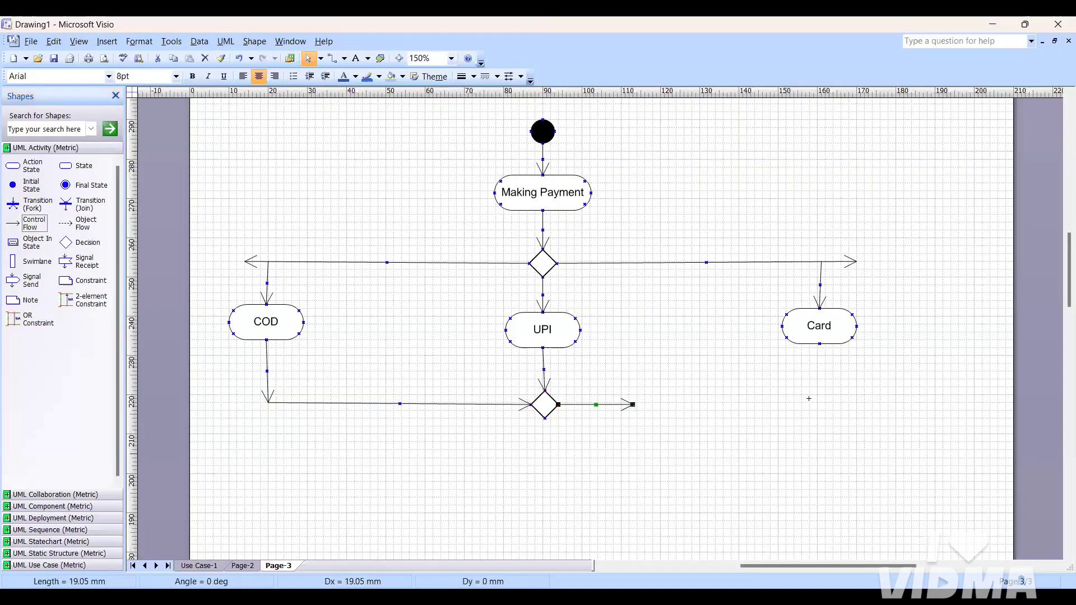
drag(809, 399, 861, 403)
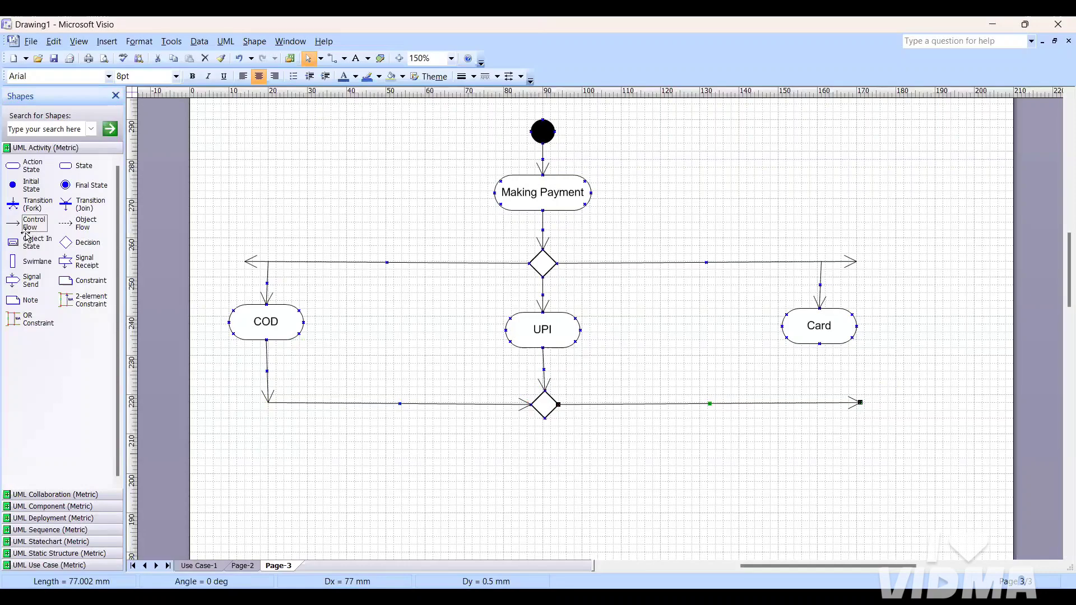
drag(35, 223, 818, 402)
scroll(554, 434, down, 5)
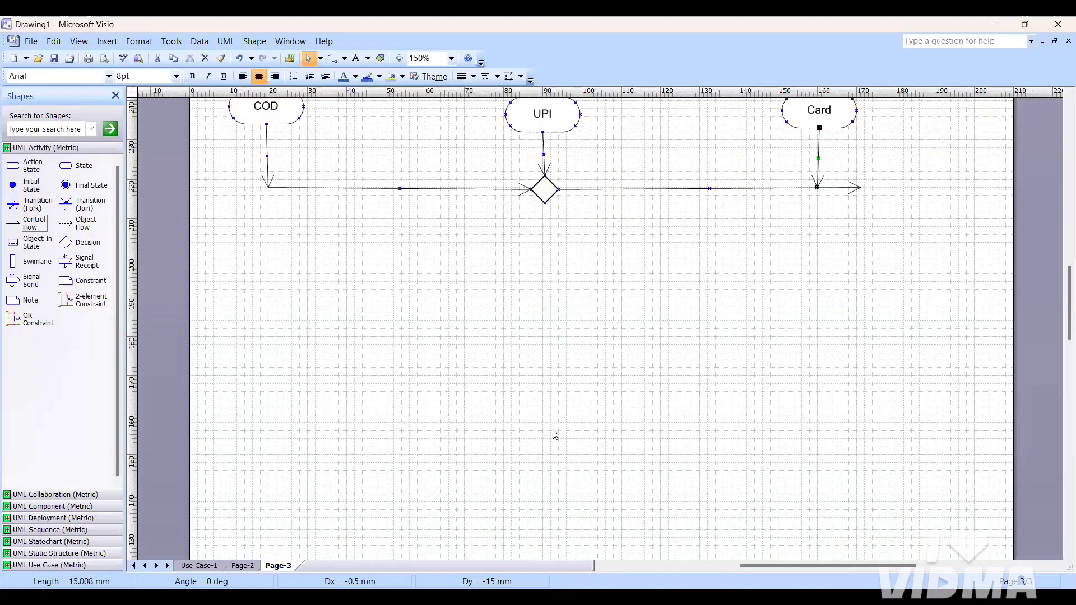
scroll(553, 433, up, 5)
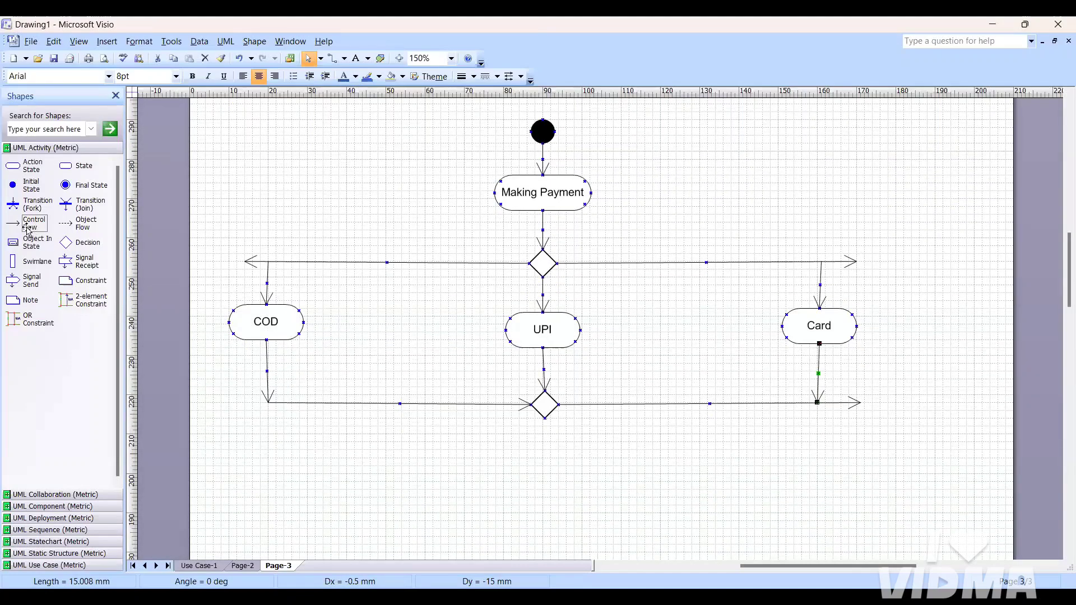
Run a control flow down from the lower decision and add an action state named Payment Successfully at its end.
drag(32, 224, 611, 421)
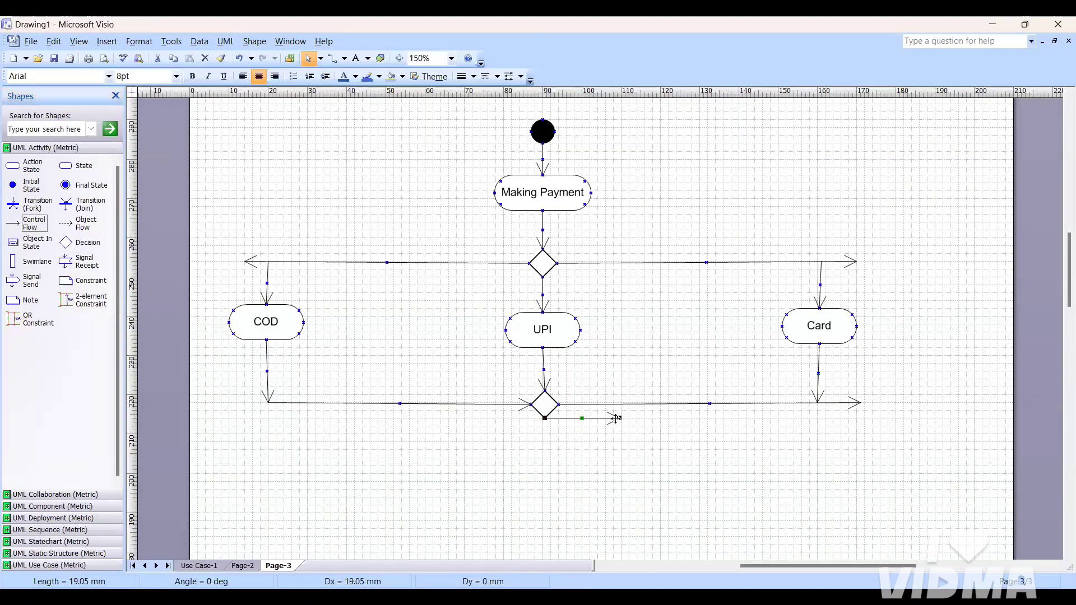
drag(545, 470, 543, 466)
drag(13, 165, 546, 493)
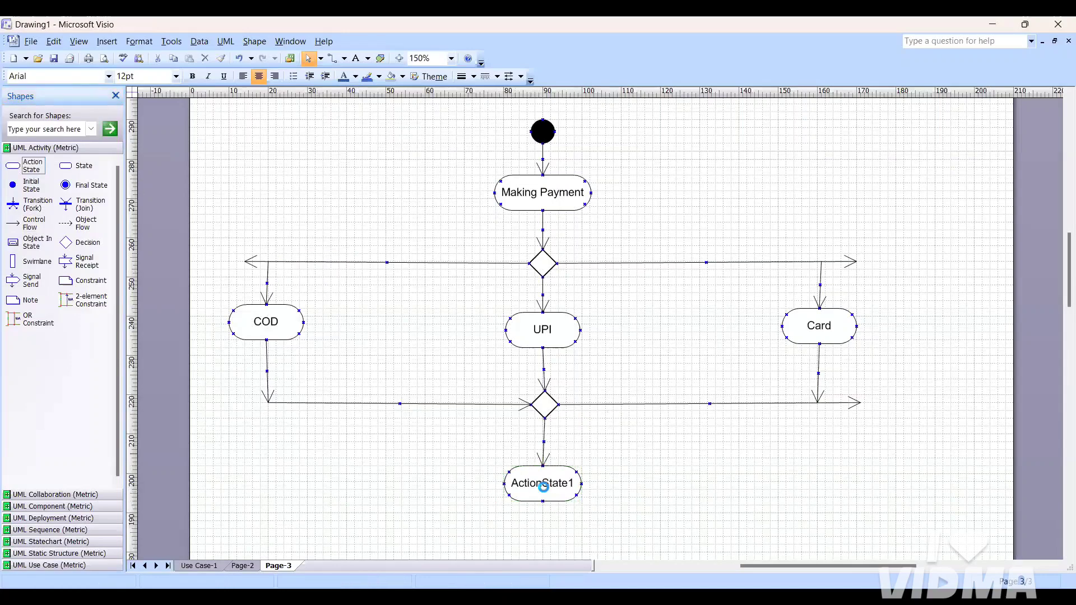
double_click(544, 484)
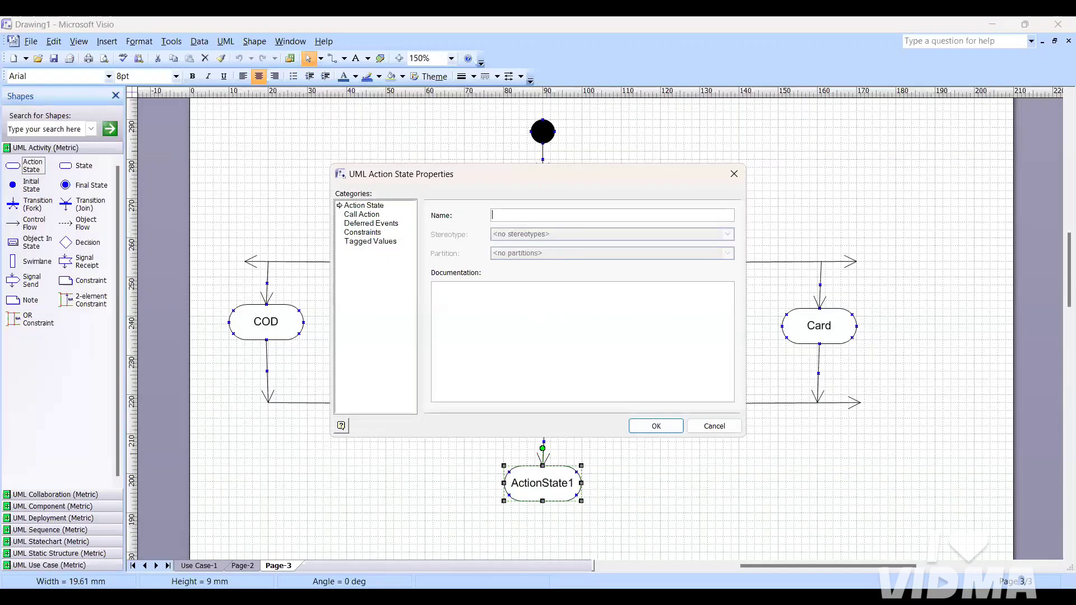
text(Payment Successfully)
key(Return)
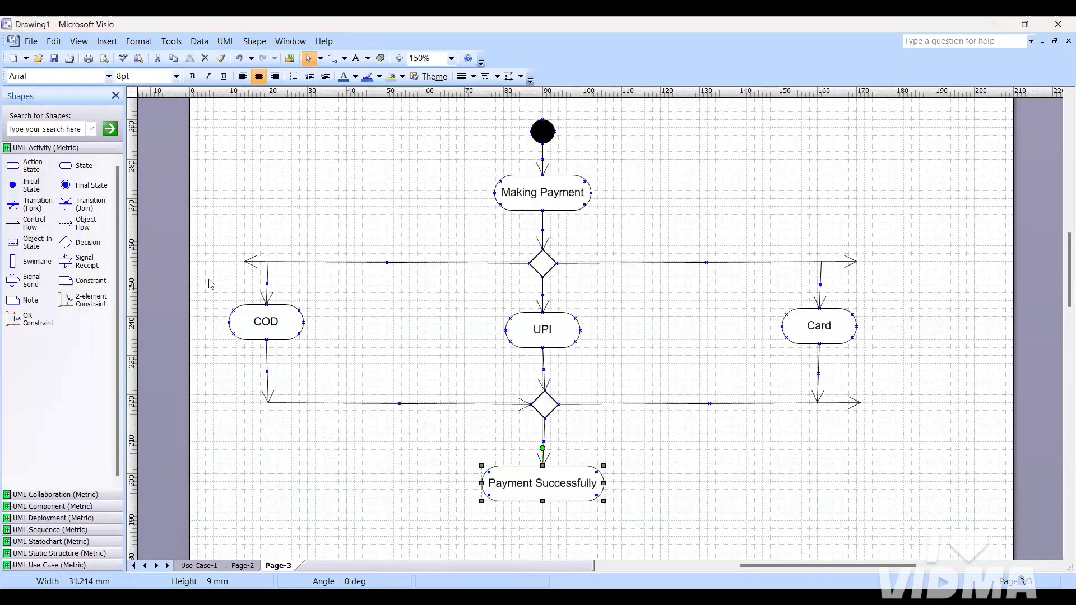
Draw a control flow about 5 mm down from Payment Successfully and place a final state at its end.
drag(24, 223, 609, 505)
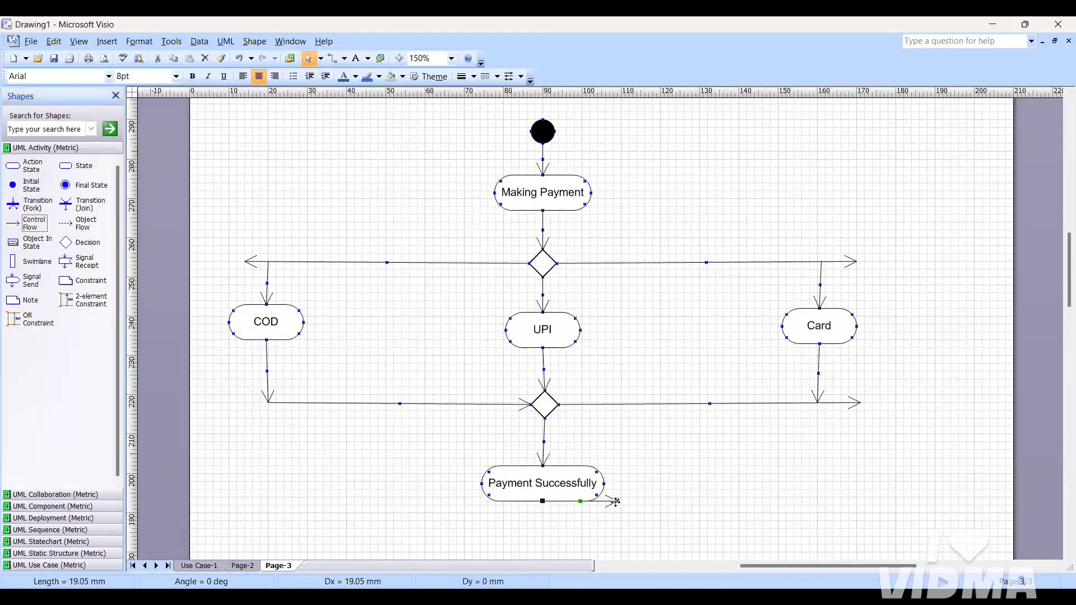
drag(542, 501, 542, 521)
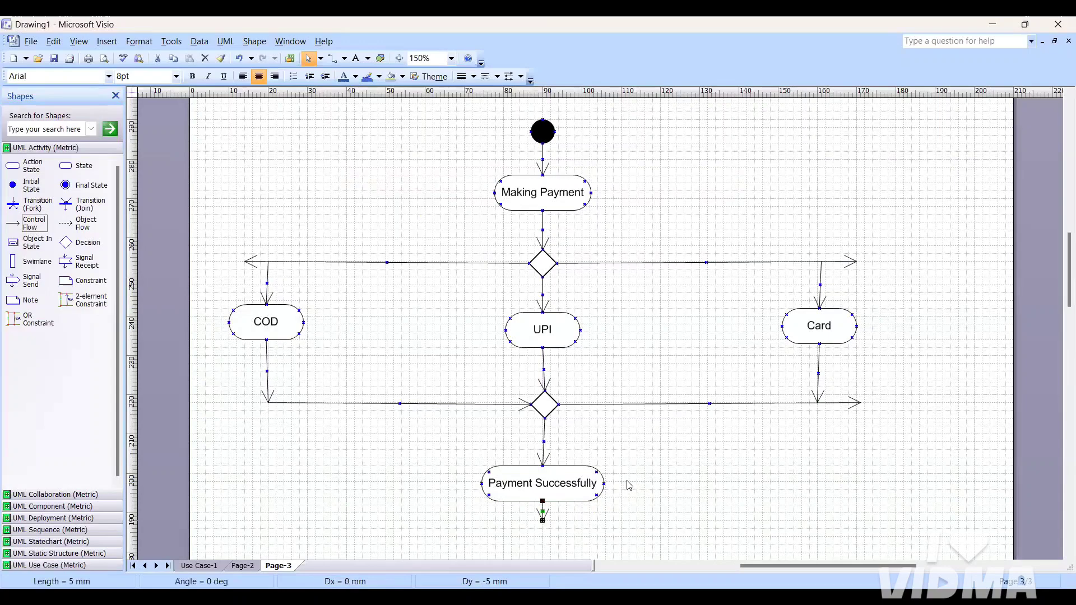
scroll(627, 481, down, 8)
scroll(627, 480, up, 15)
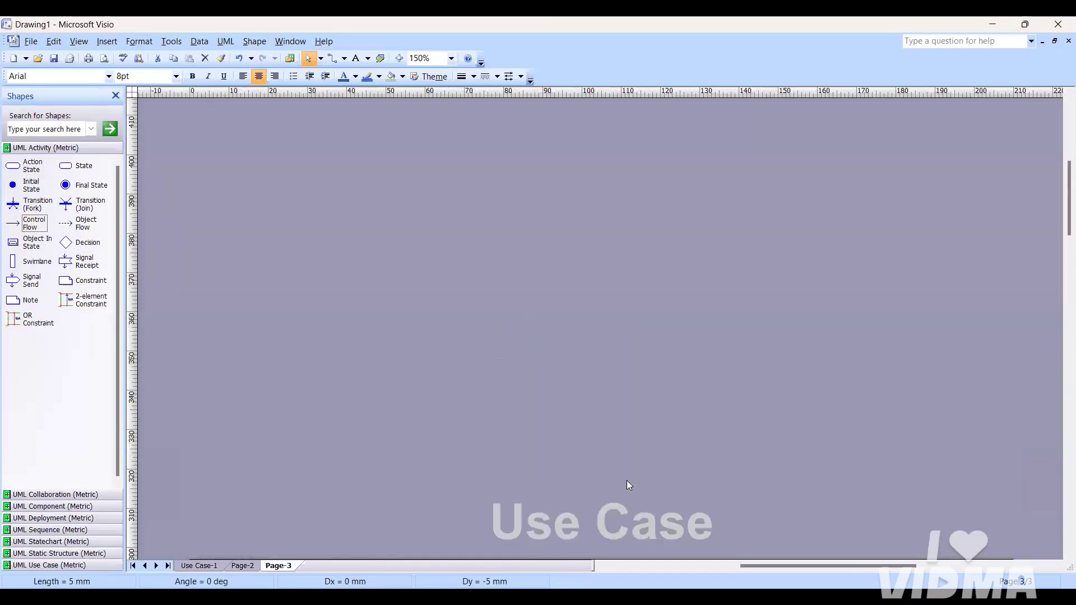
scroll(629, 485, down, 10)
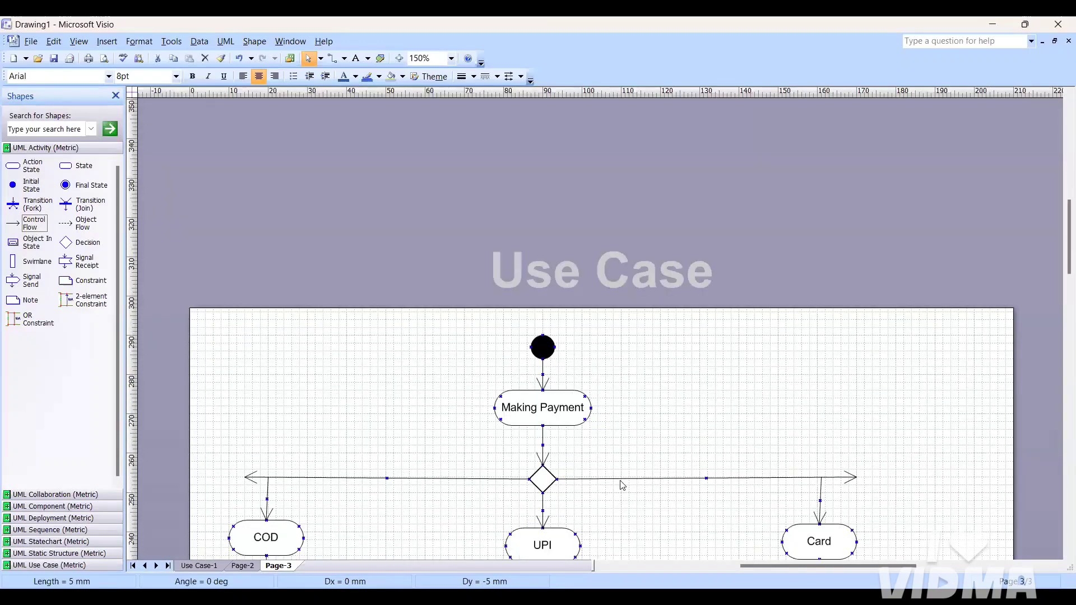
scroll(587, 434, down, 5)
scroll(337, 398, up, 1)
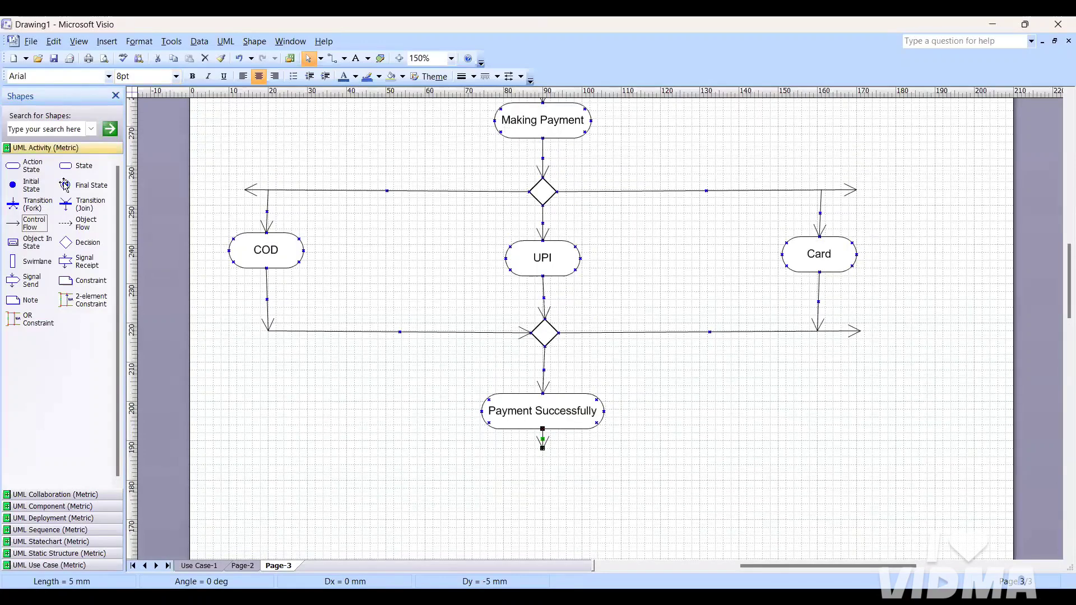
drag(65, 188, 538, 443)
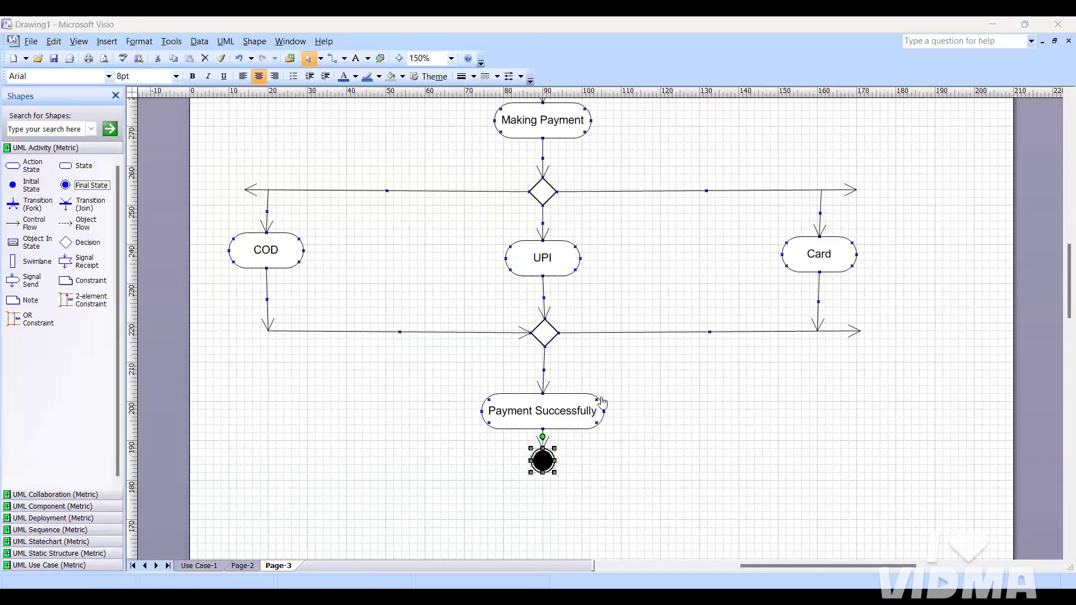
Delete the control flow between the lower decision and Payment Successfully.
scroll(604, 446, up, 4)
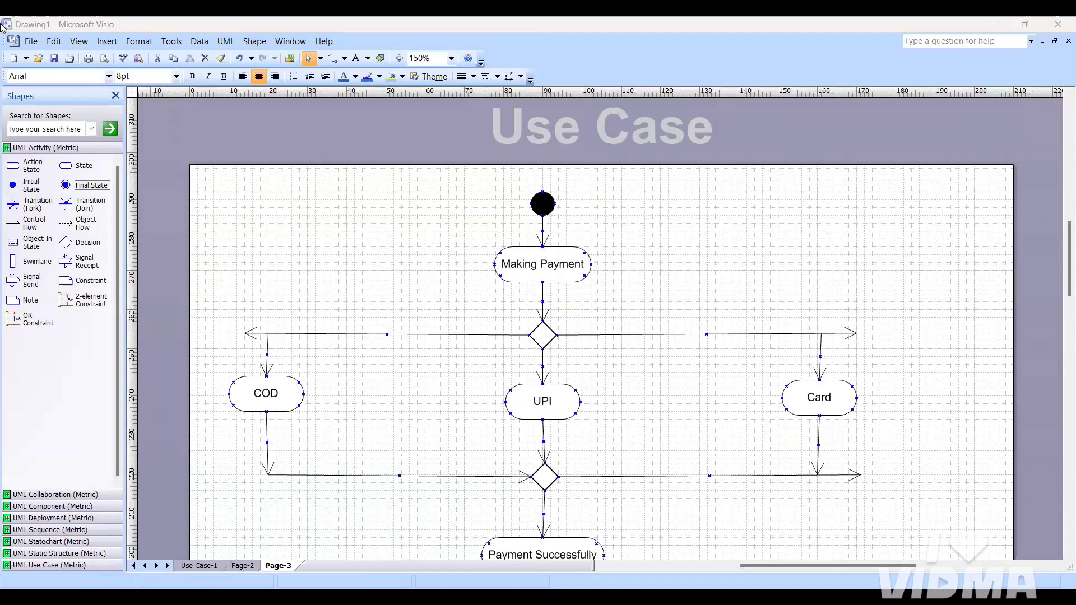
scroll(403, 346, down, 1)
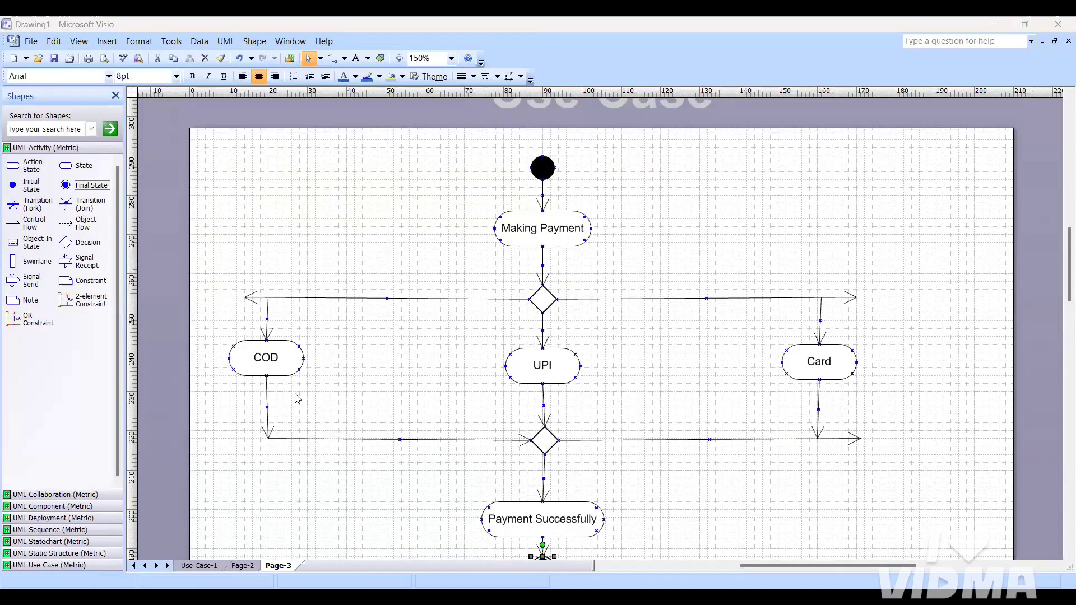
scroll(480, 428, down, 2)
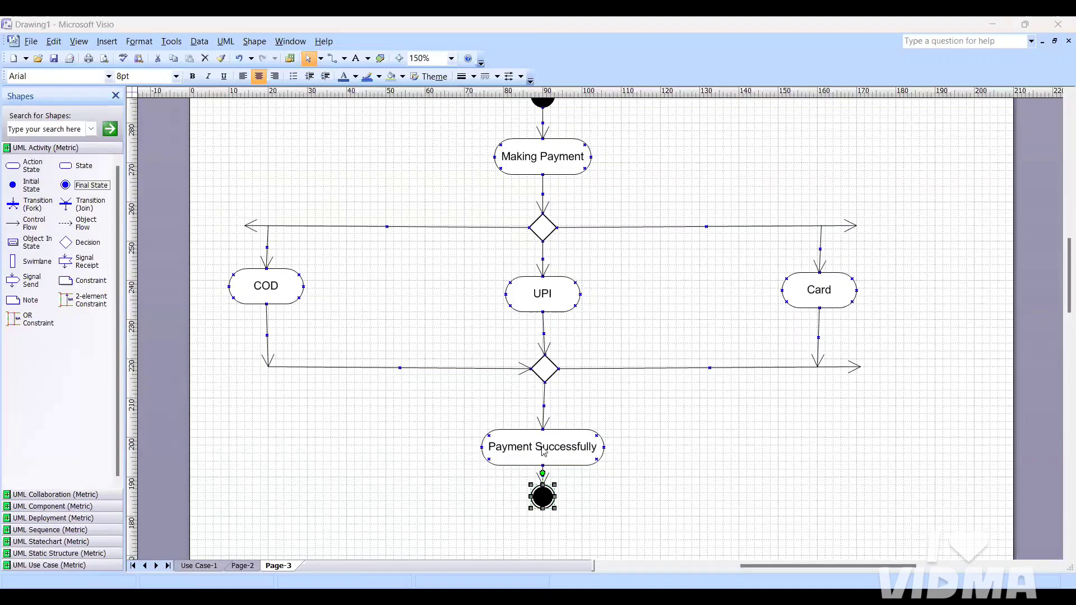
click(523, 422)
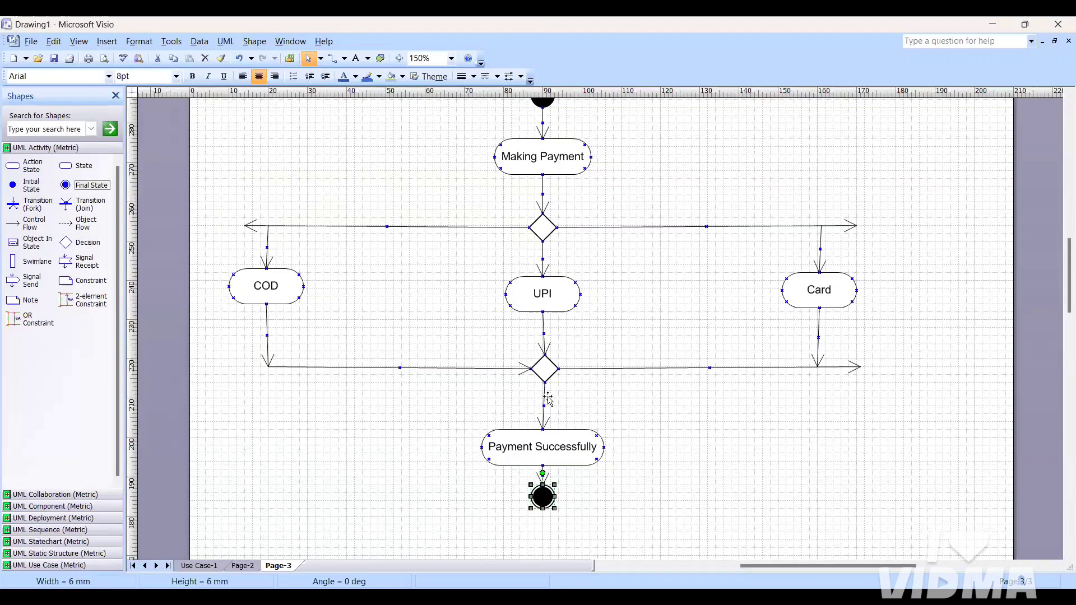
click(546, 399)
key(Delete)
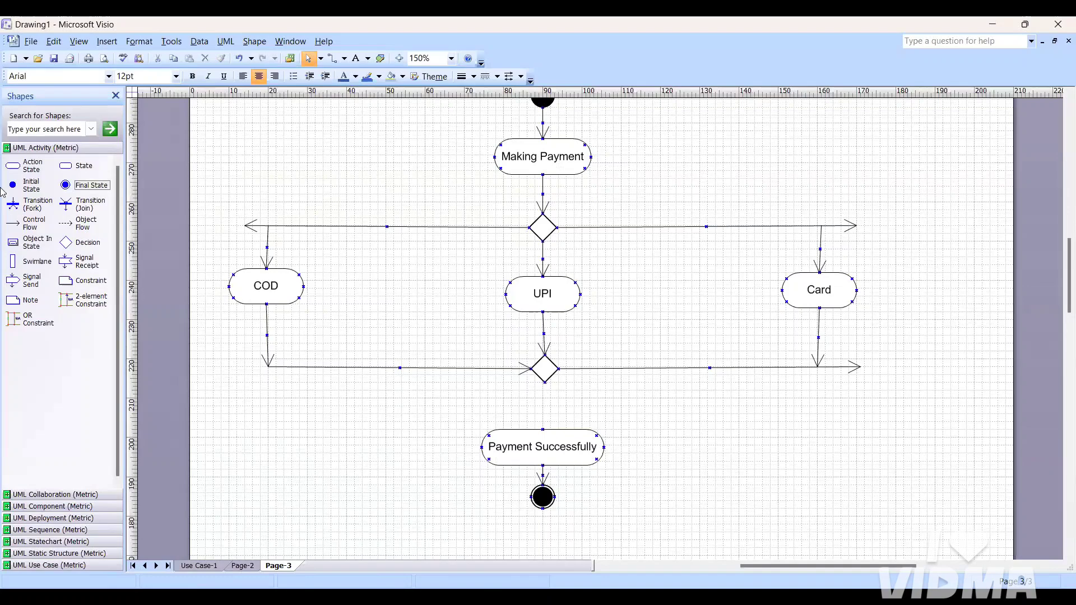
Move Payment Successfully aside below Card, place a third decision in its spot, and link the lower decision down to it with a control flow.
drag(66, 243, 819, 490)
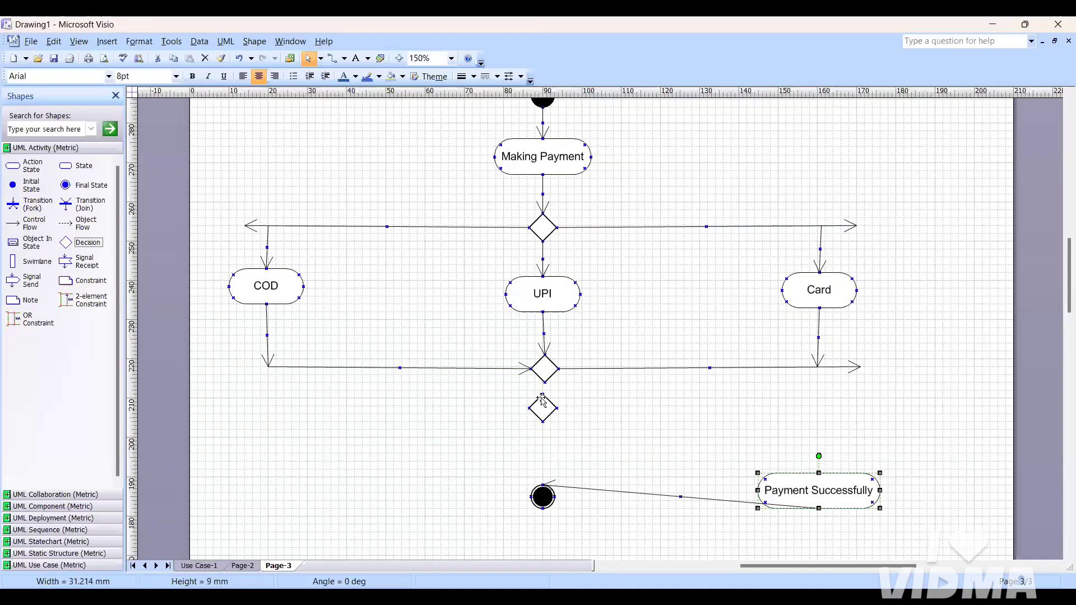
drag(540, 427, 541, 449)
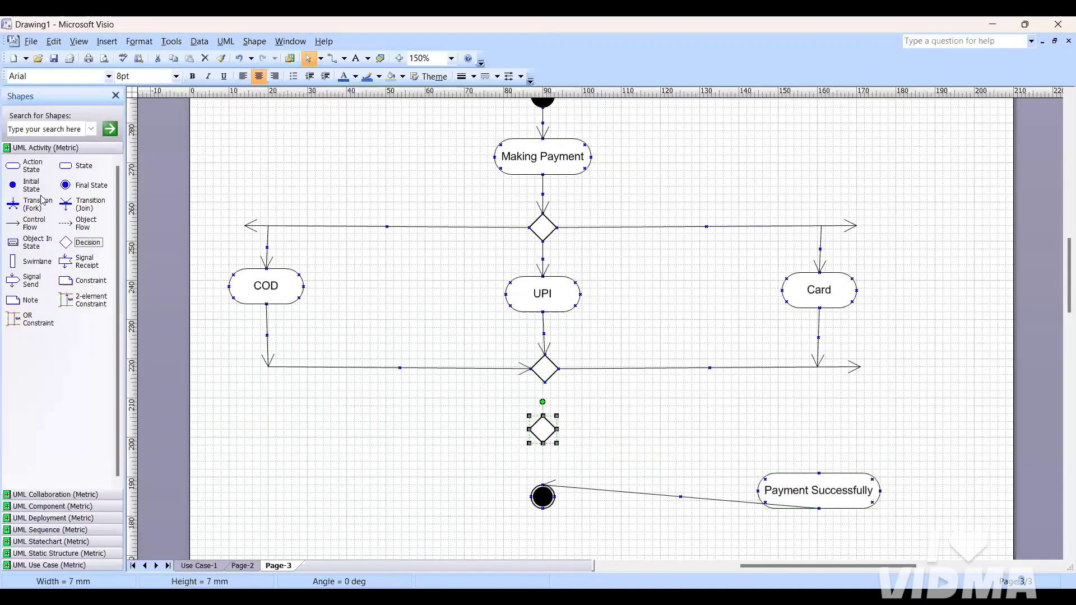
drag(31, 223, 543, 415)
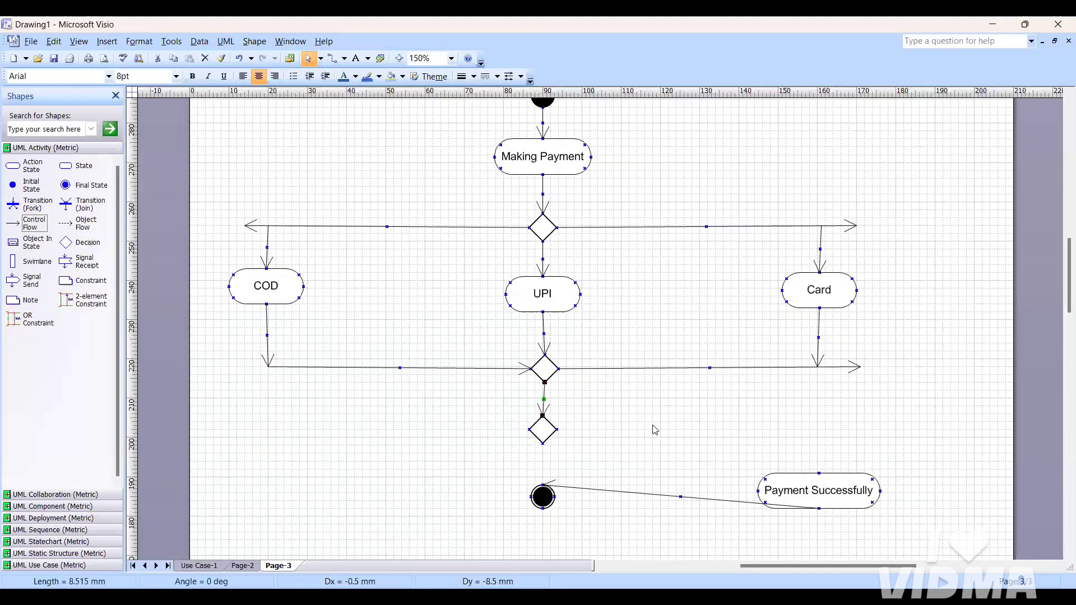
Route the third decision back to Making Payment with control flows about 98.5 mm right, 68 mm up and 90 mm left.
scroll(605, 406, up, 1)
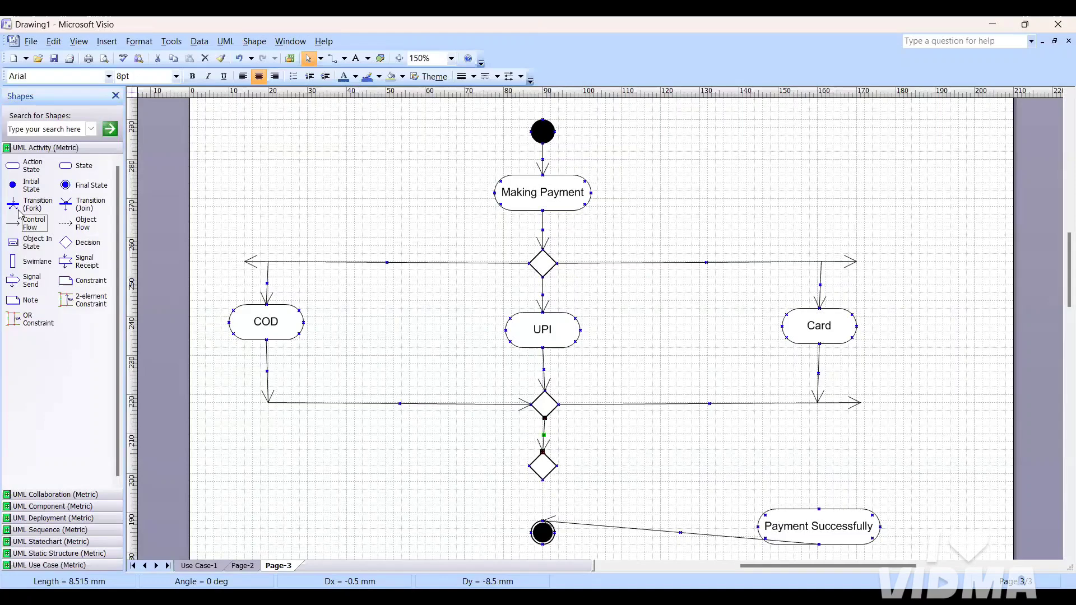
drag(32, 223, 977, 460)
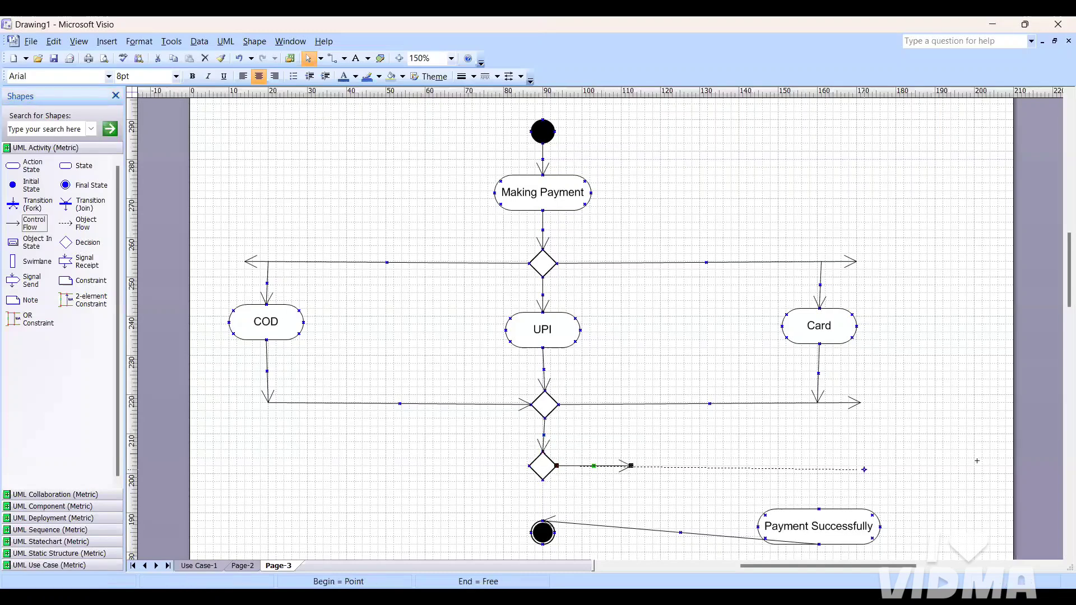
drag(894, 458, 944, 466)
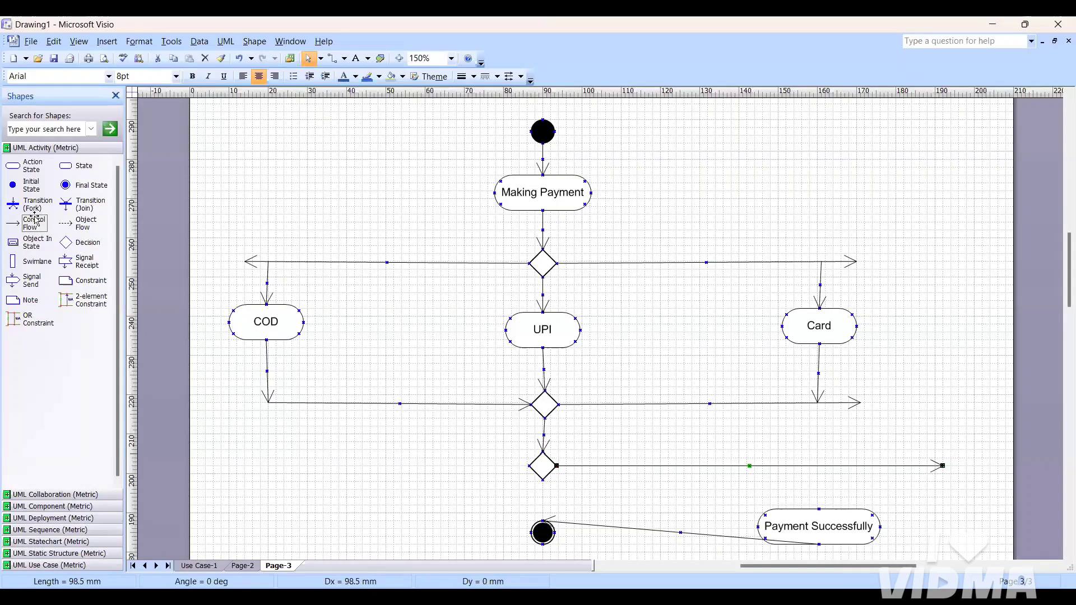
drag(34, 223, 919, 388)
drag(977, 444, 943, 199)
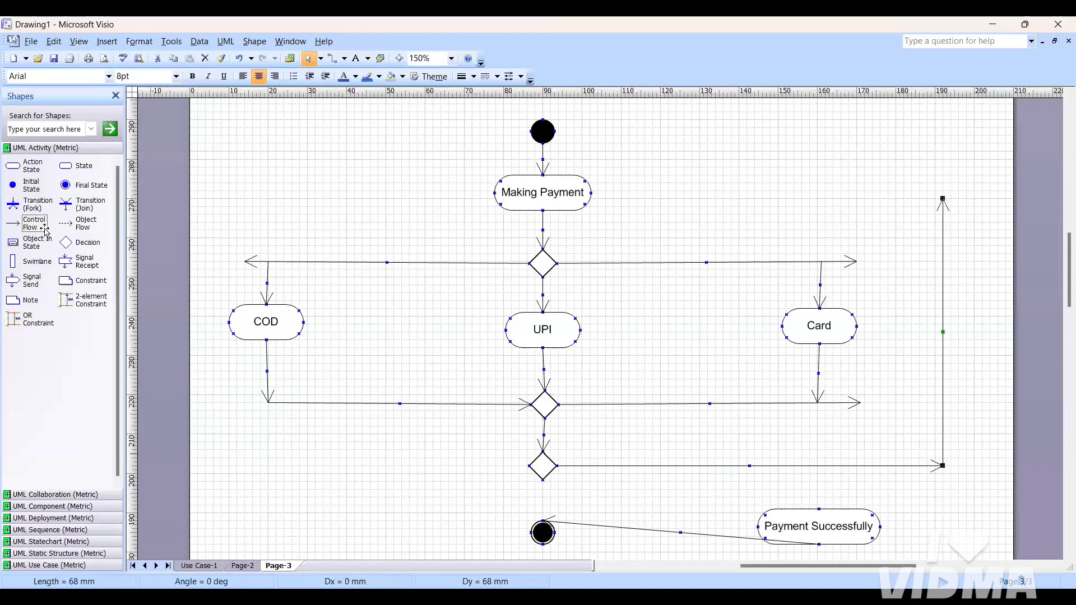
drag(40, 227, 591, 193)
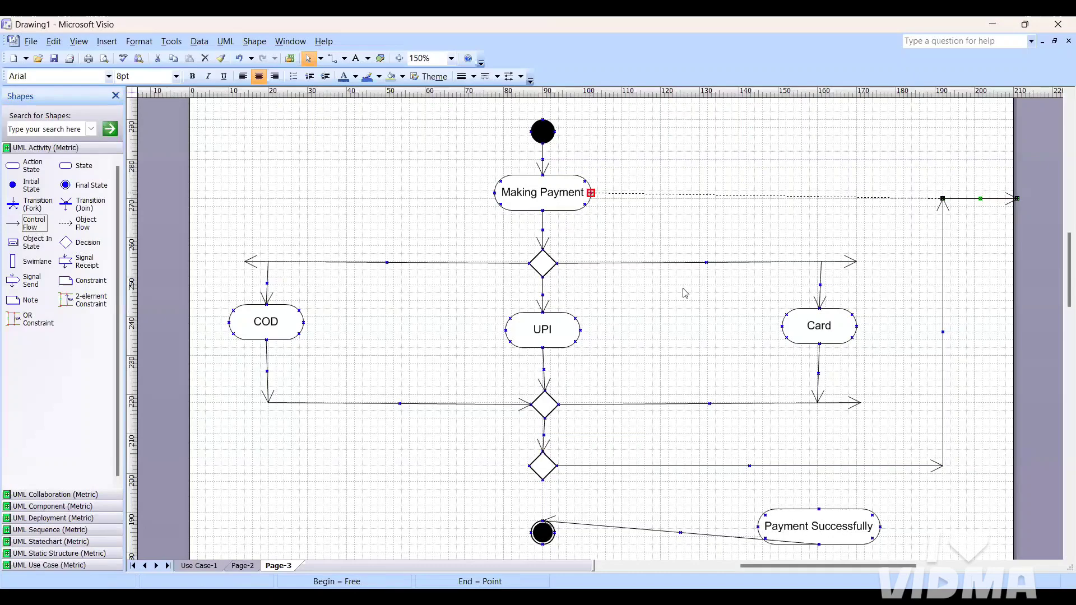
Move the final state further down and bring Payment Successfully back between it and the third decision.
scroll(621, 348, down, 2)
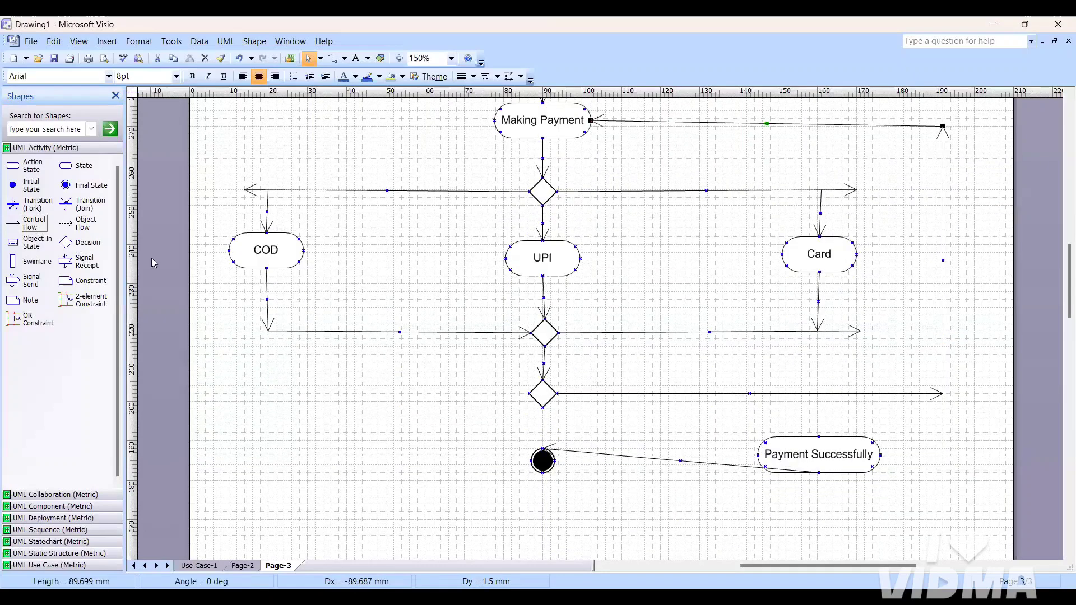
click(543, 459)
drag(554, 501, 555, 506)
drag(815, 457, 530, 458)
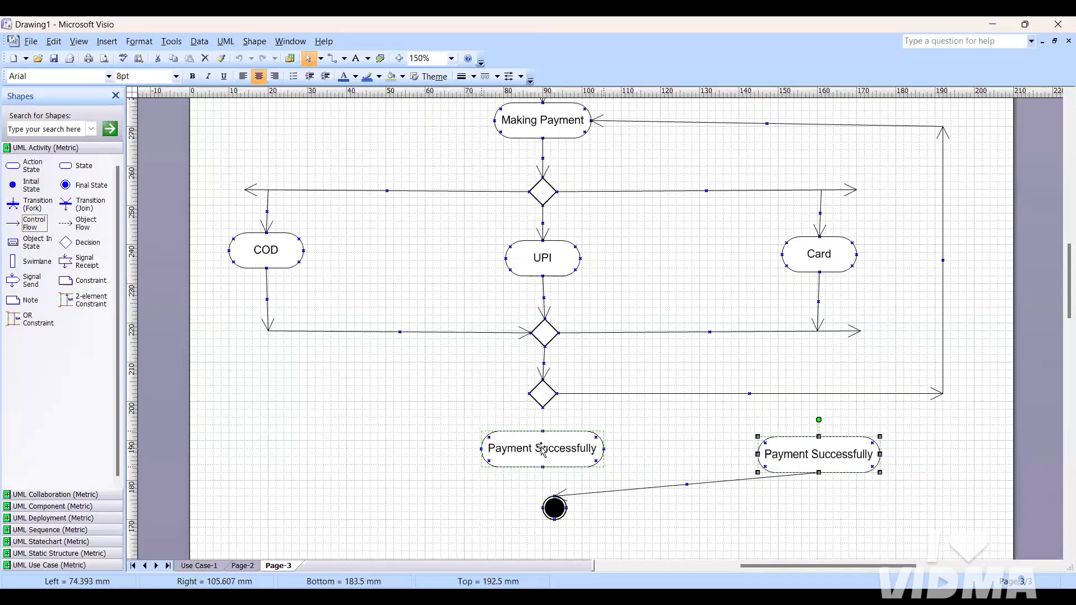
drag(570, 506, 543, 512)
Link the third decision down to Payment Successfully with a control flow about 6 mm long and centre the final state beneath it.
drag(17, 224, 617, 408)
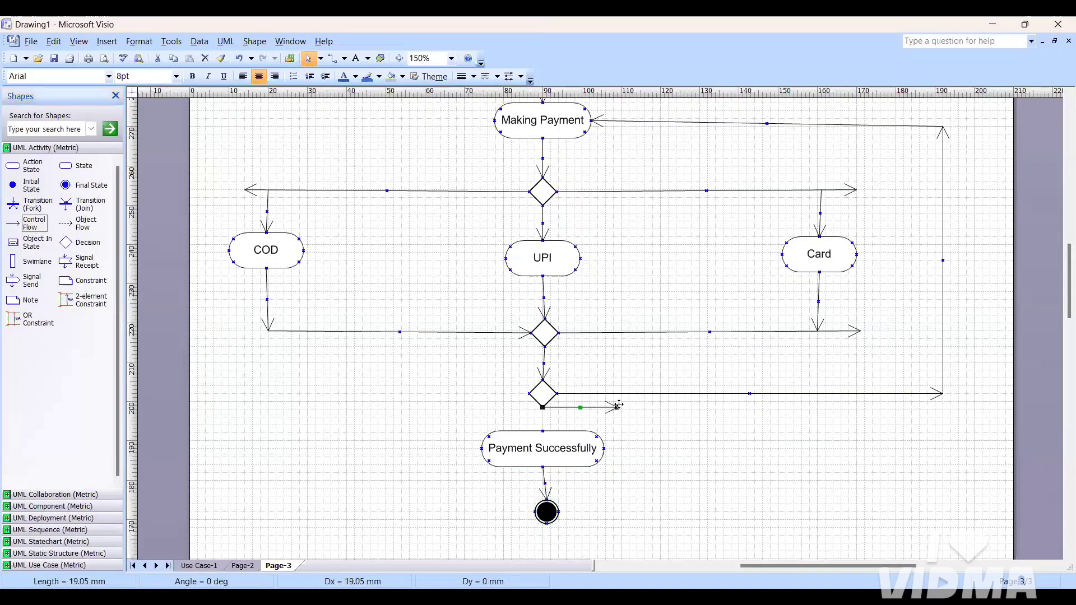
drag(544, 430, 543, 430)
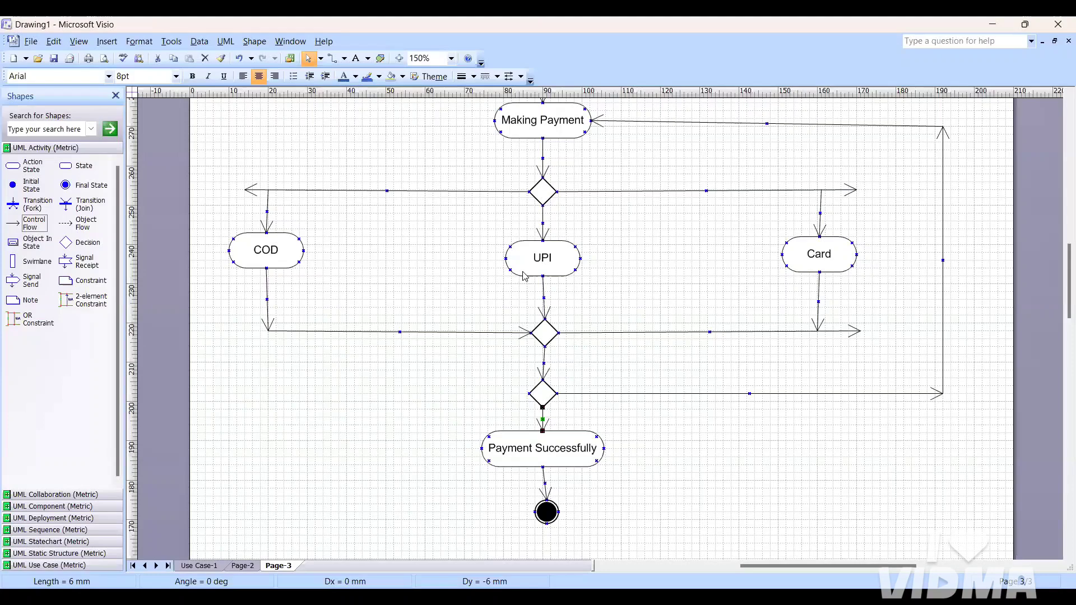
scroll(579, 292, down, 1)
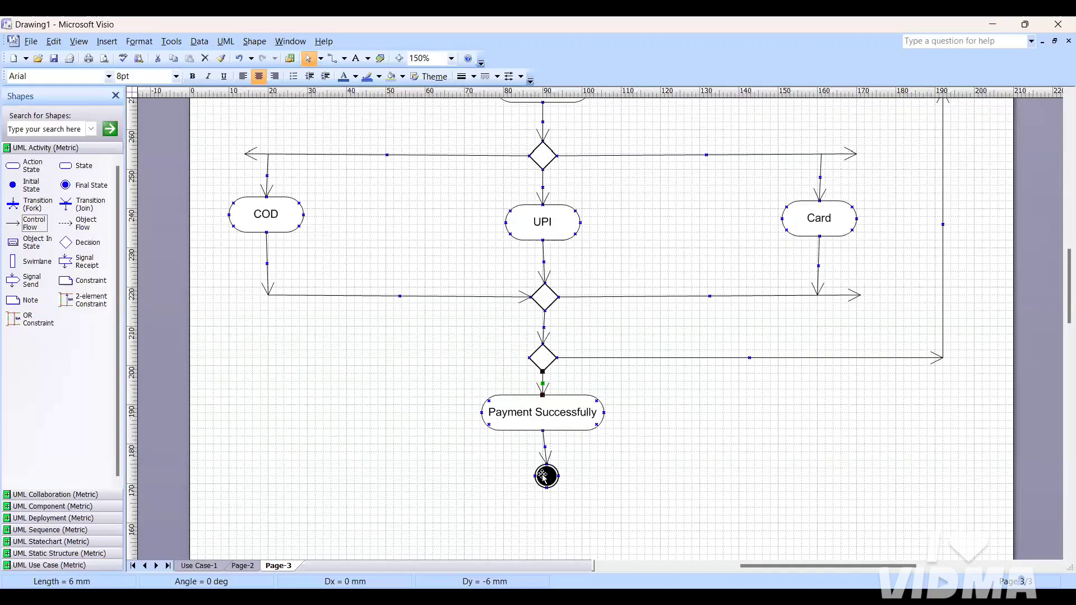
drag(543, 474, 542, 480)
Review the payment activity diagram from the initial state through the decisions and return loop to the final state.
scroll(586, 333, up, 1)
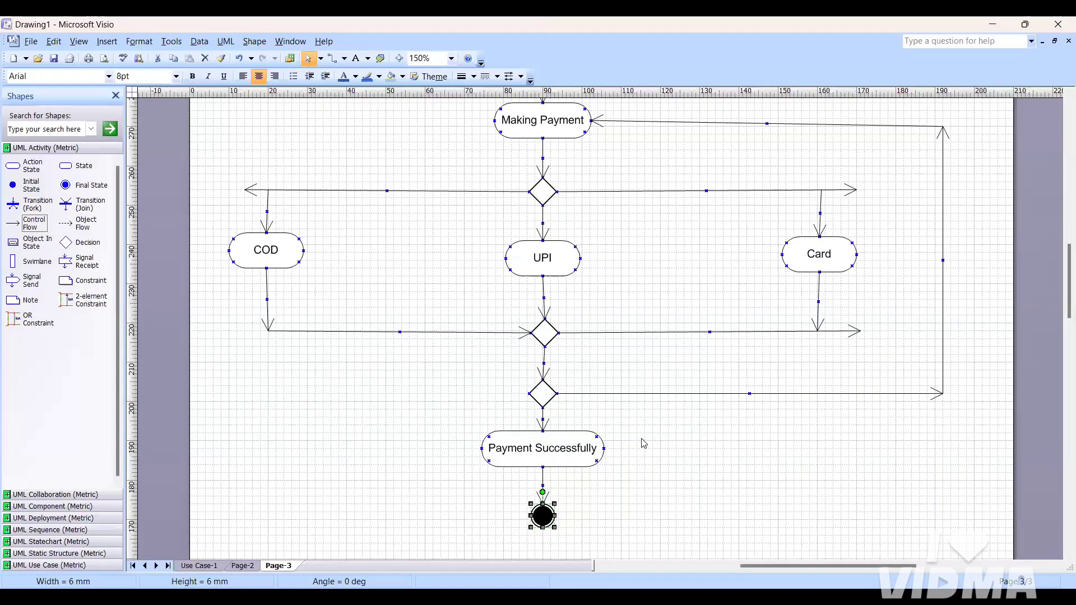
scroll(644, 443, down, 1)
scroll(643, 444, up, 1)
scroll(580, 456, up, 2)
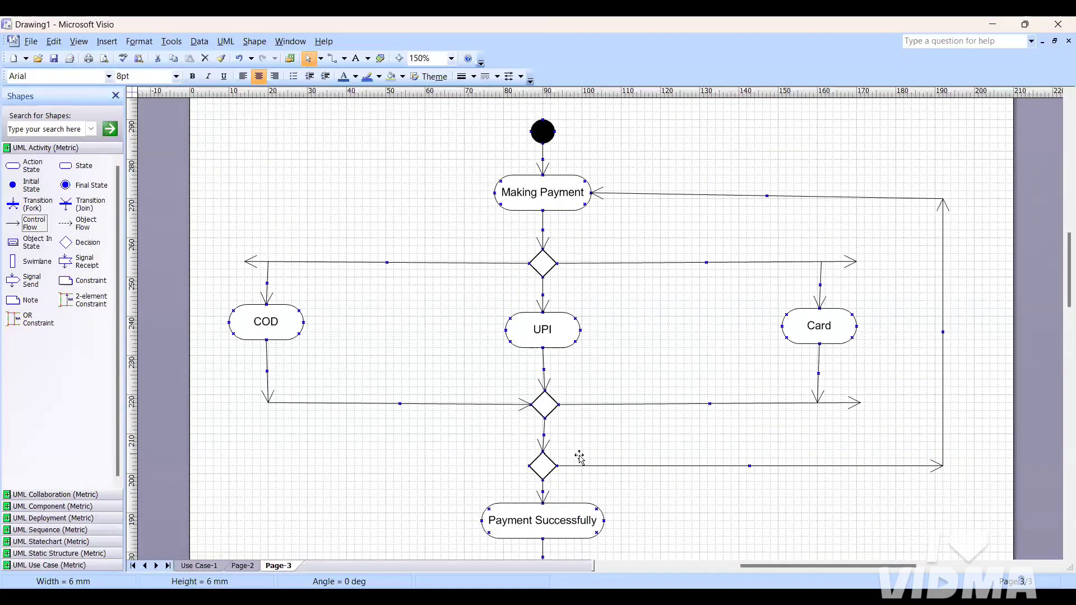
scroll(580, 457, down, 2)
scroll(580, 457, up, 1)
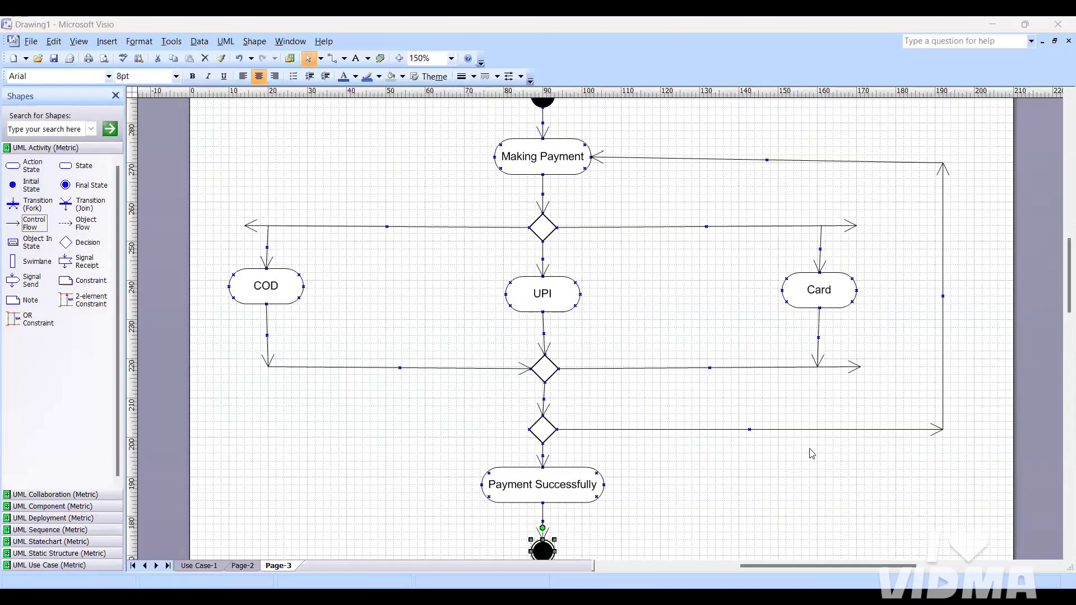
scroll(796, 449, down, 3)
scroll(726, 443, up, 1)
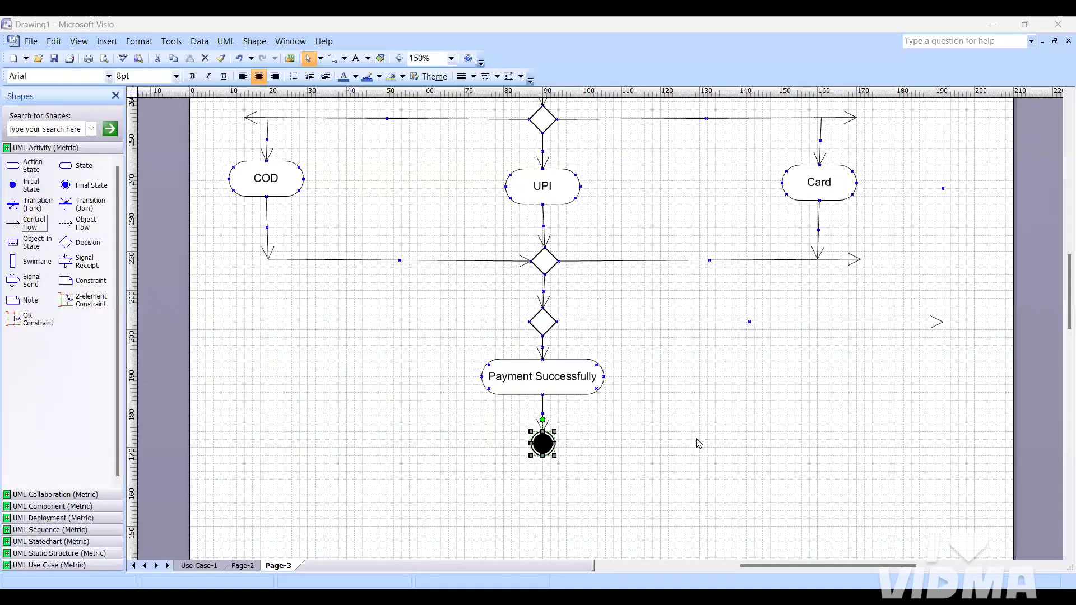
scroll(699, 443, up, 5)
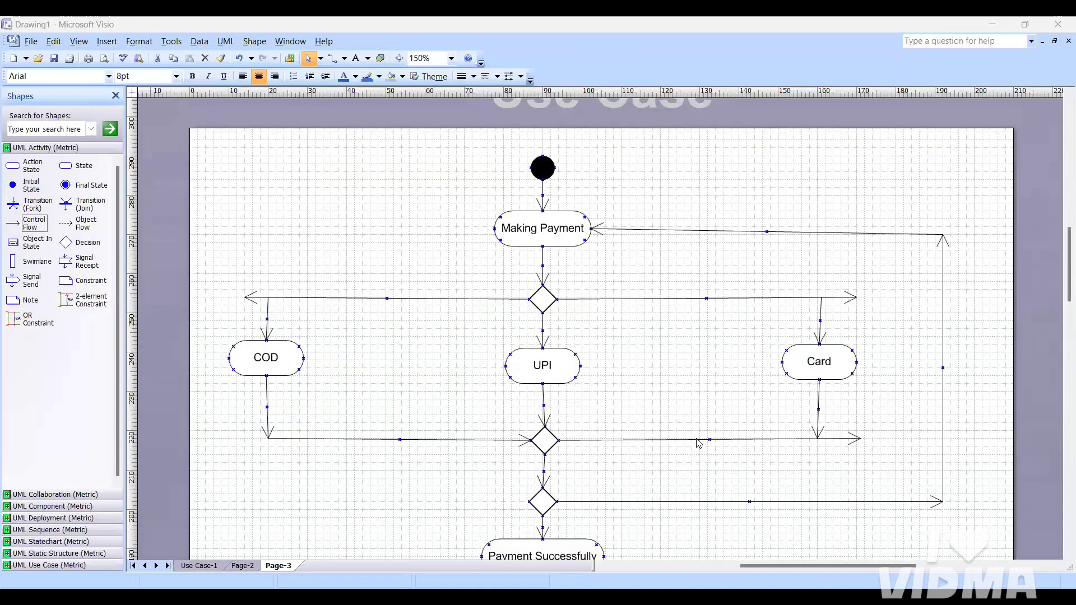
scroll(376, 487, up, 2)
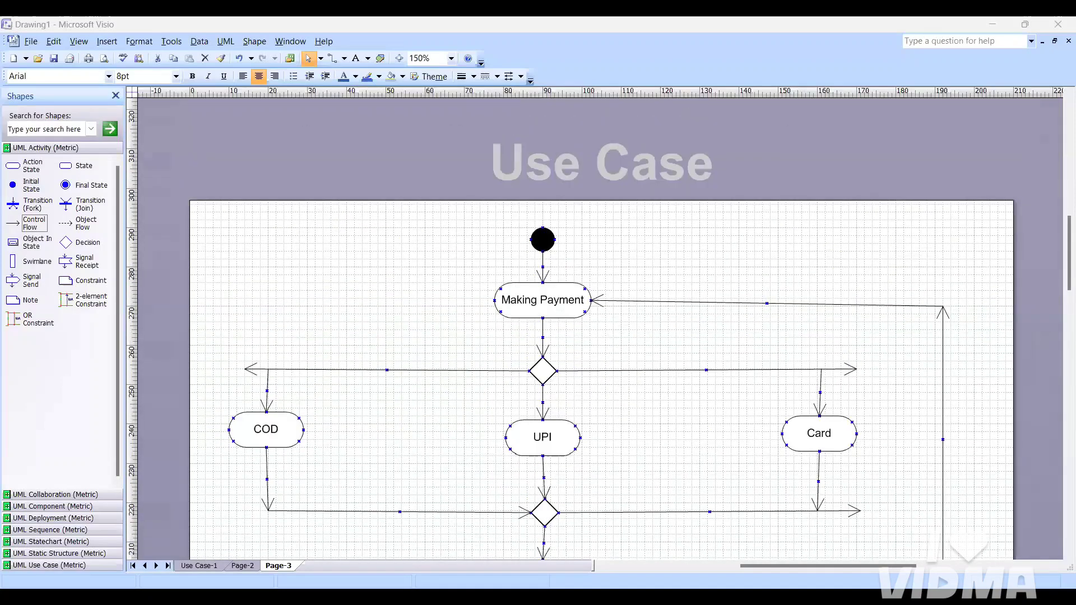
Insert a new foreground page after Page-3 and set its zoom to 150%.
click(290, 568)
right_click(291, 566)
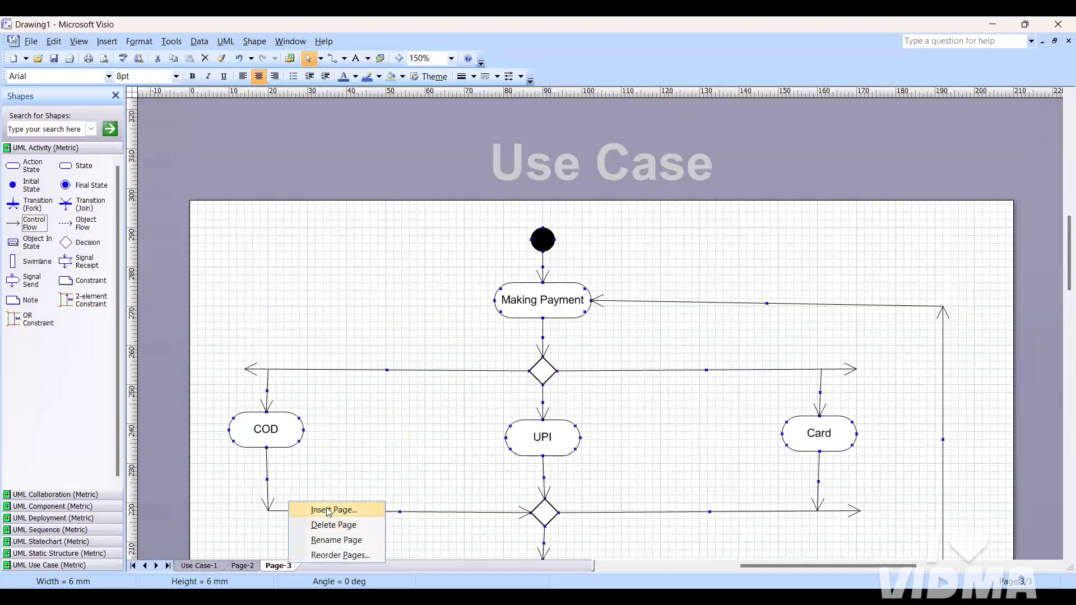
click(331, 510)
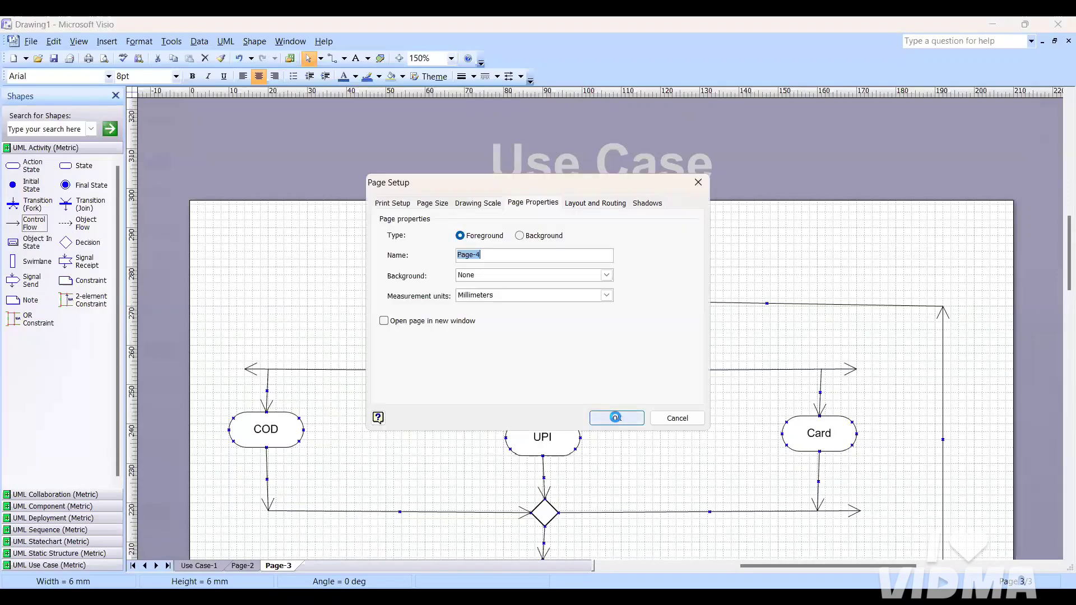
click(616, 417)
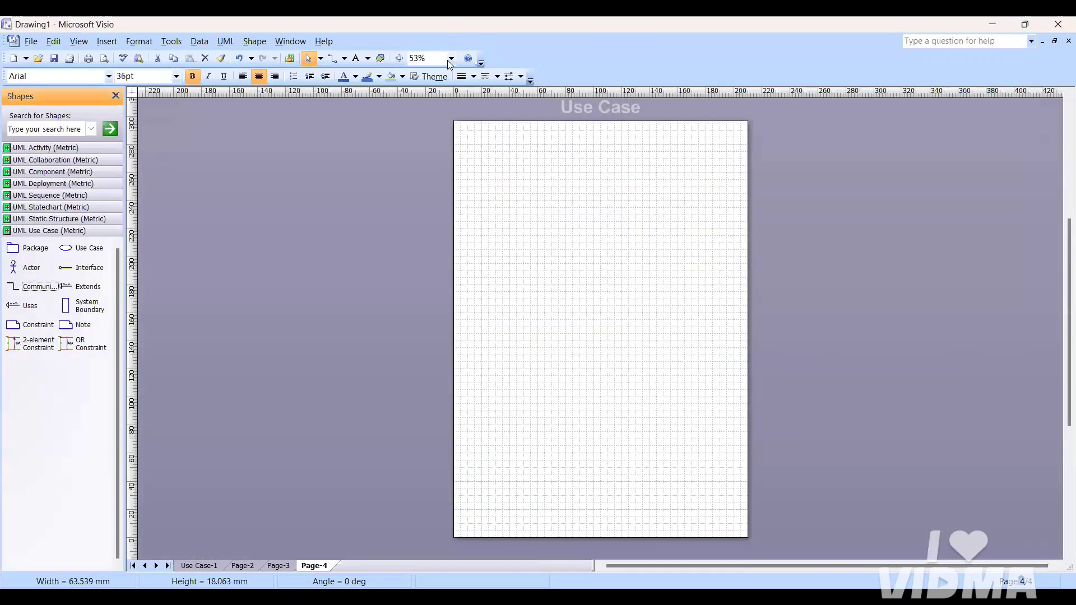
click(449, 59)
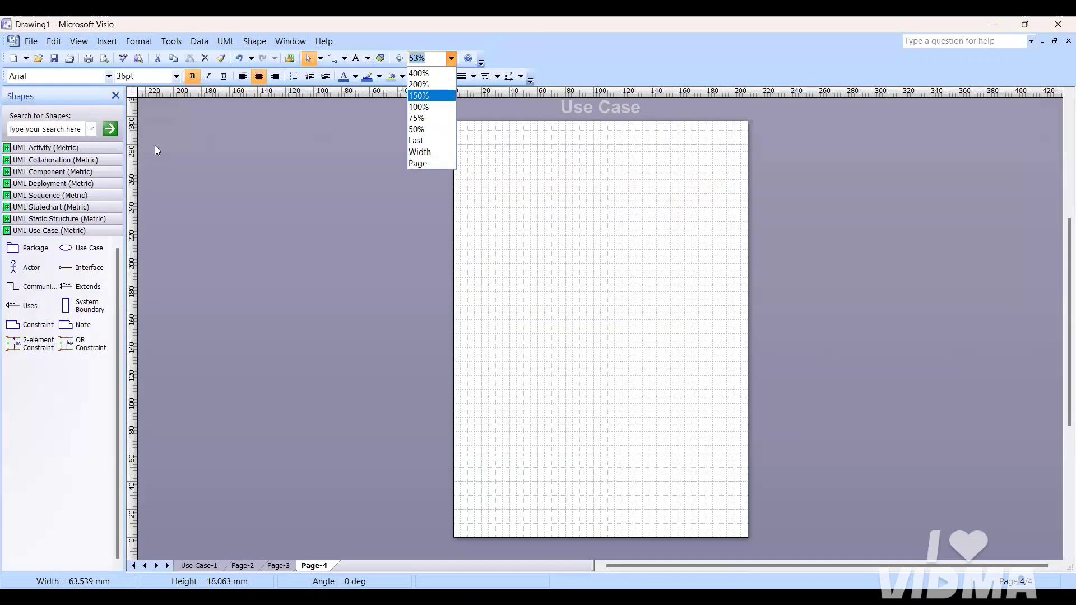
key(Return)
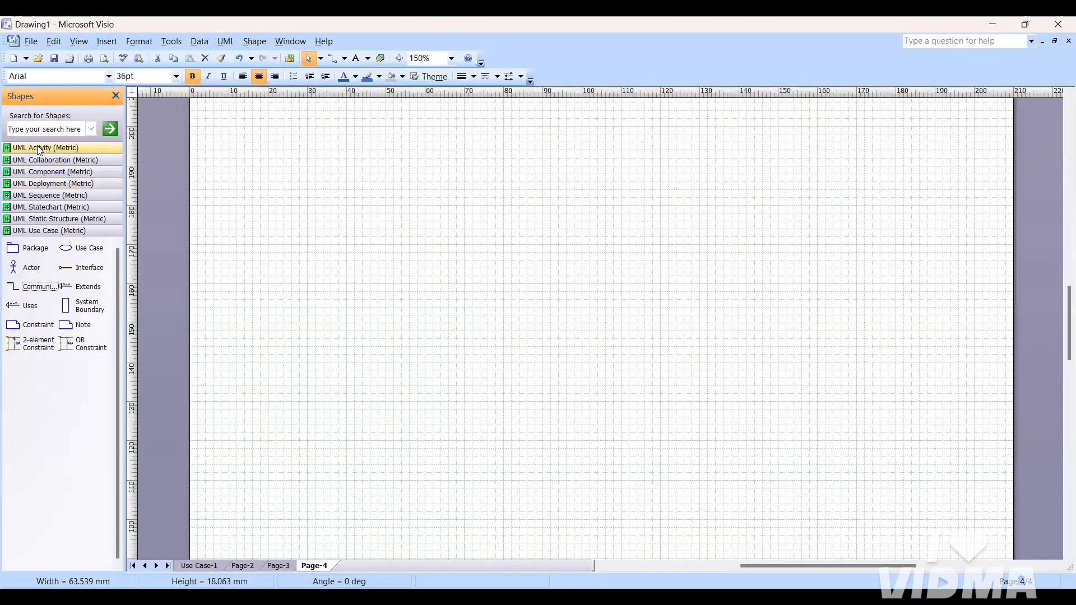
Place an initial state near x = 90 mm on Page-4 and run a control flow about 13 mm straight down from it.
click(37, 147)
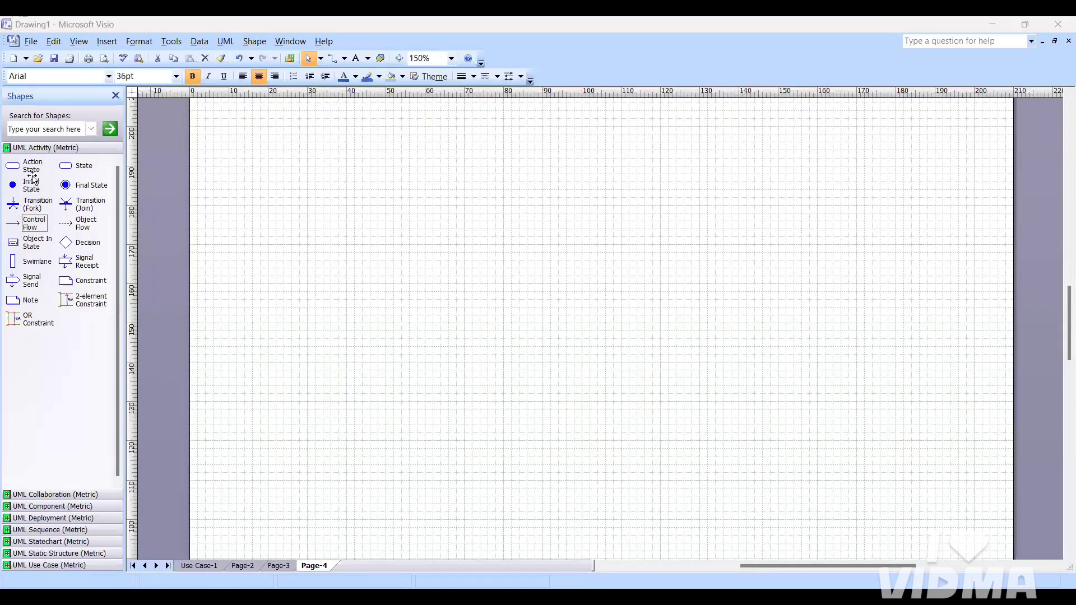
drag(33, 177, 544, 126)
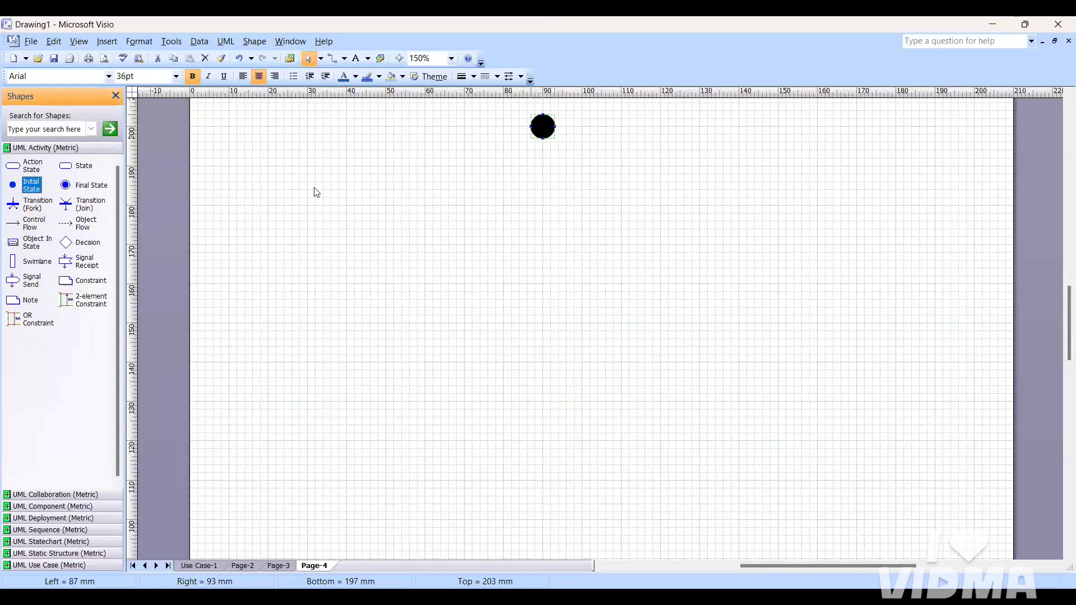
drag(33, 220, 539, 189)
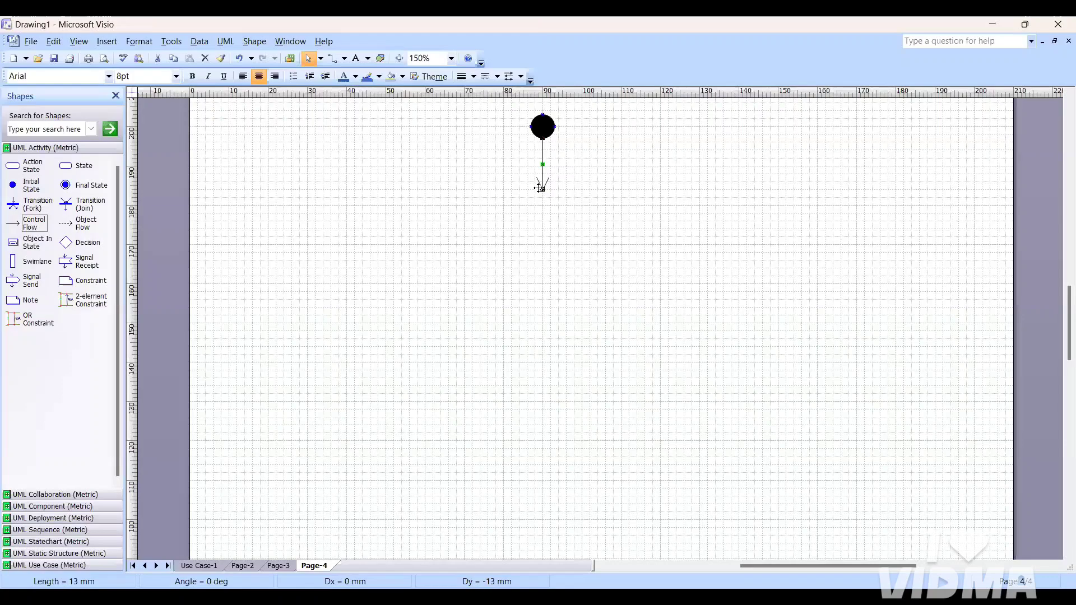
Add an action state centred under the initial state's control flow and name it Order Delivery.
drag(9, 166, 251, 221)
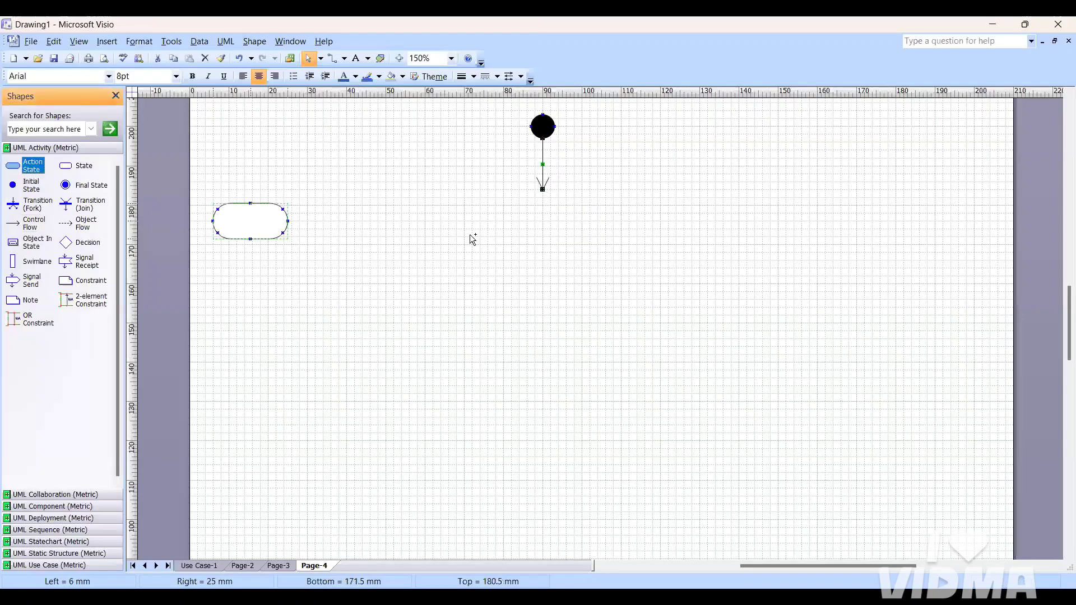
drag(472, 240, 547, 212)
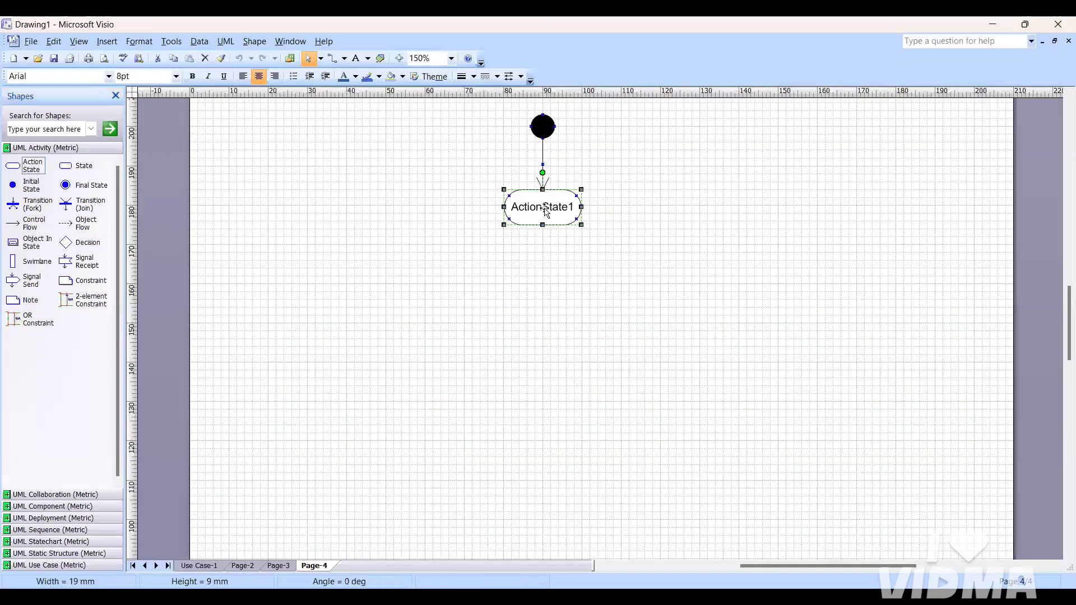
key(Escape)
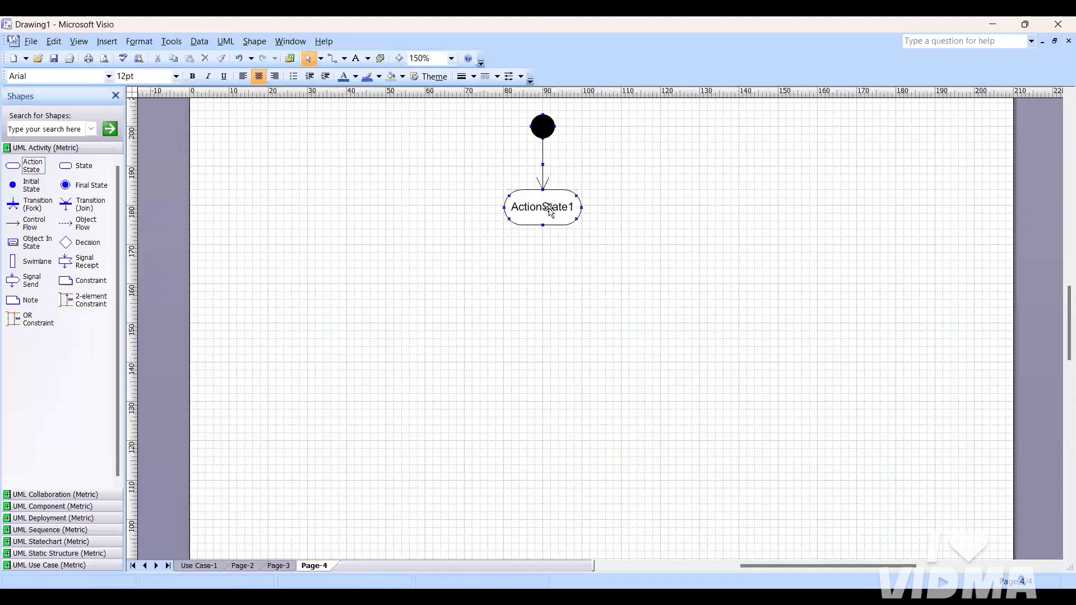
double_click(551, 212)
key(BackSpace)
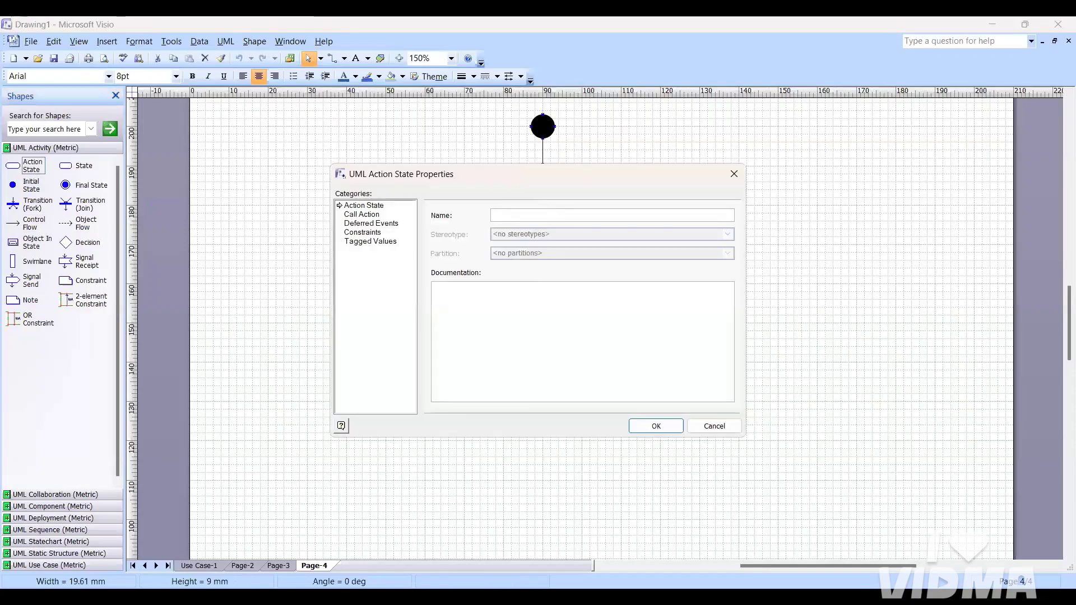
text(Order Delivery)
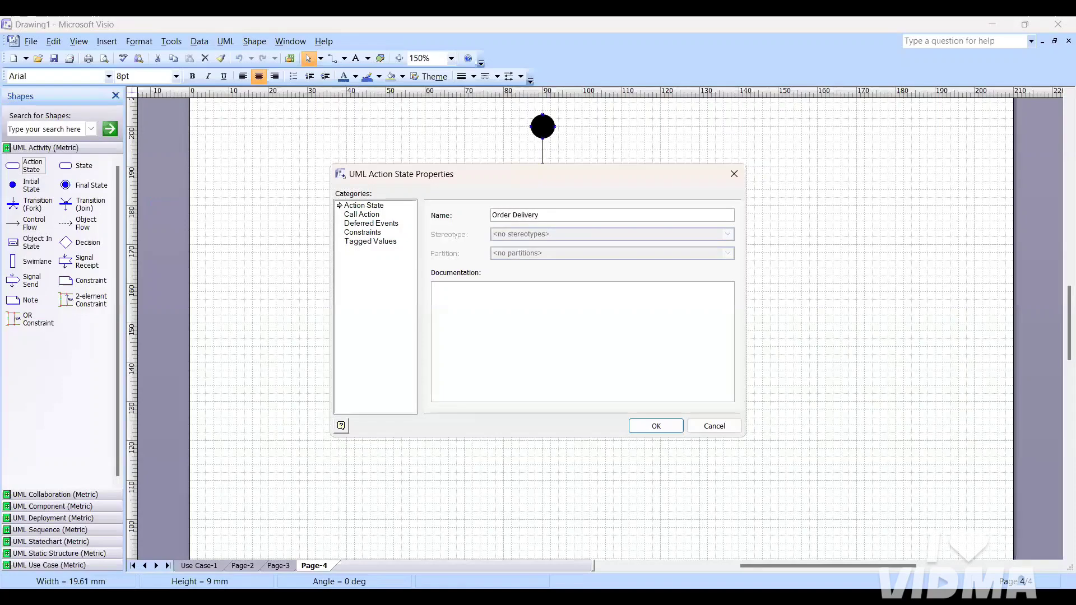
key(Return)
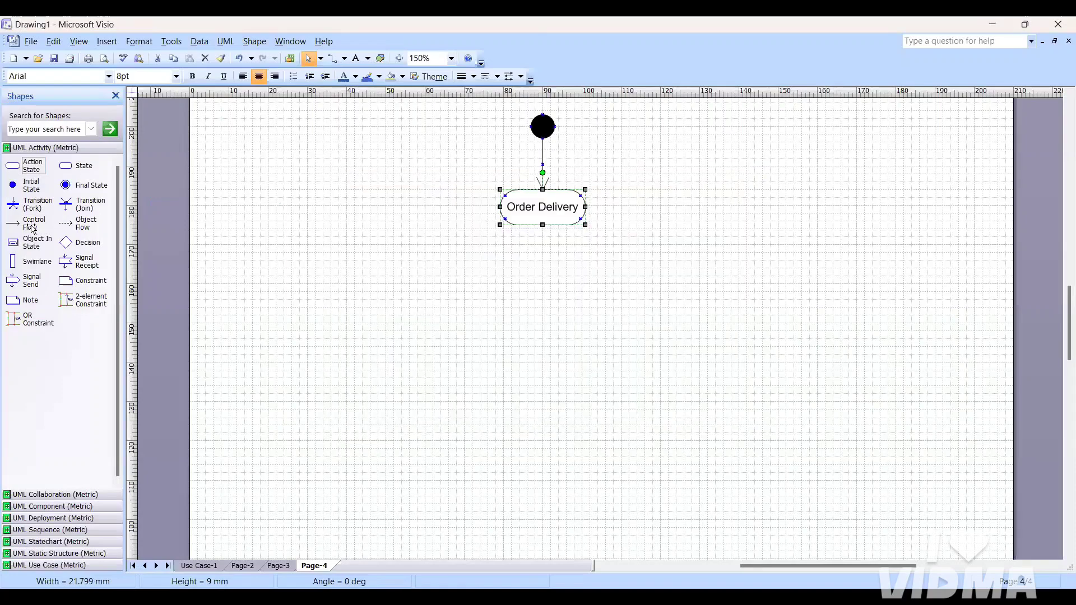
Run a control flow about 11 mm down from Order Delivery to a horizontal fork bar stretched across most of the page width.
drag(33, 227, 544, 268)
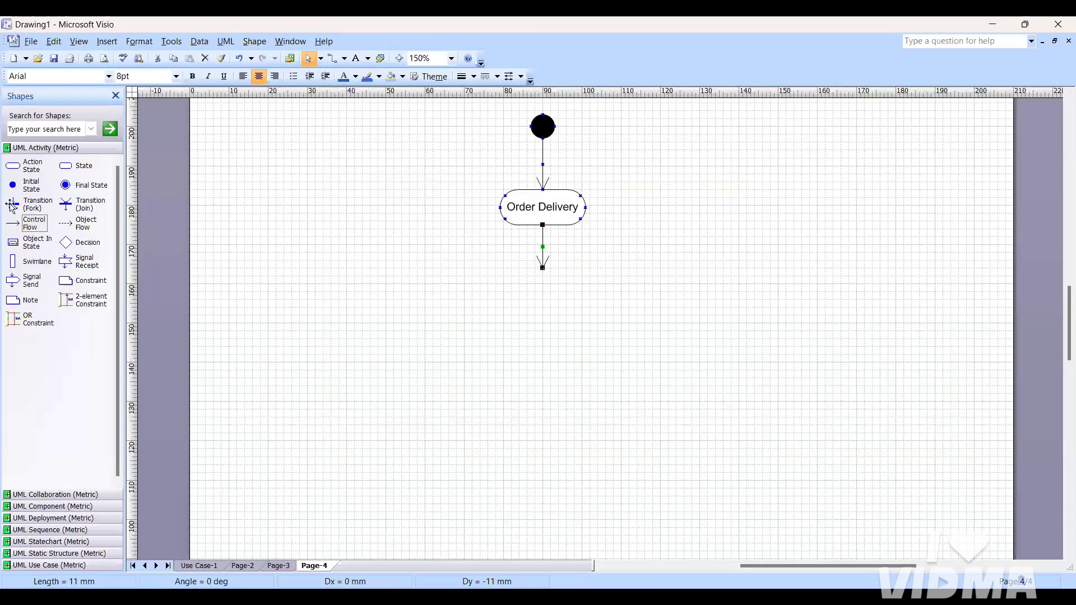
drag(25, 206, 866, 273)
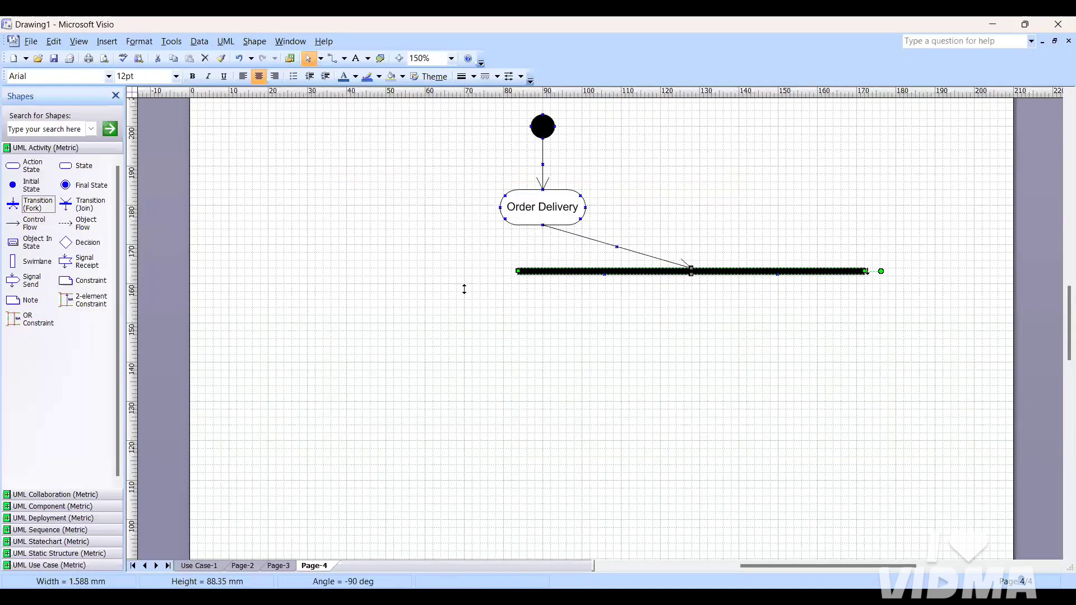
drag(301, 311, 221, 312)
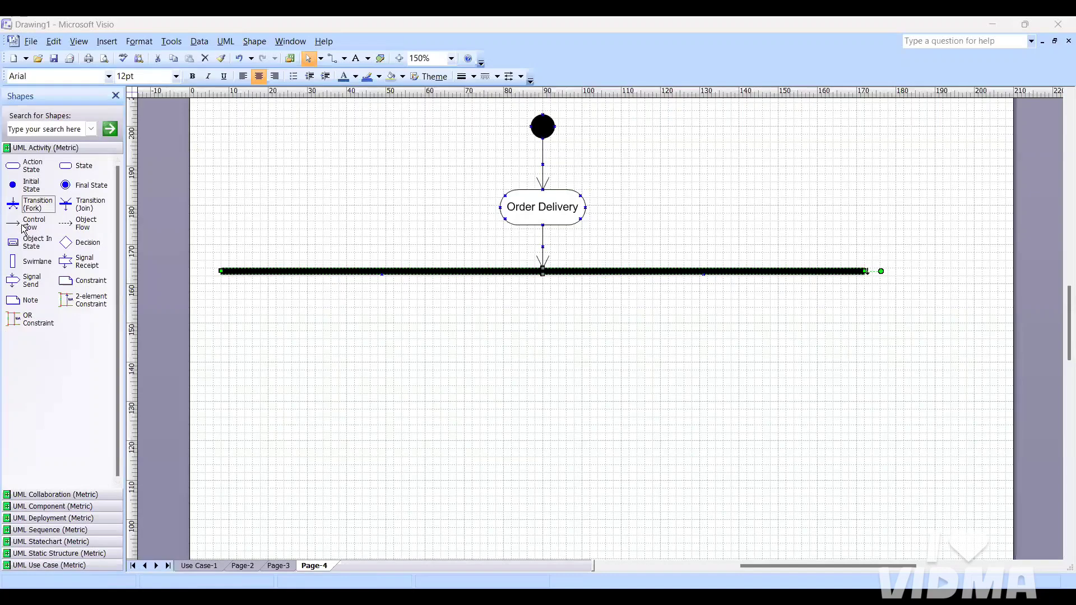
Draw a control flow about 16 mm down from the fork bar's left part and attach an action state named SMS.
drag(22, 223, 417, 275)
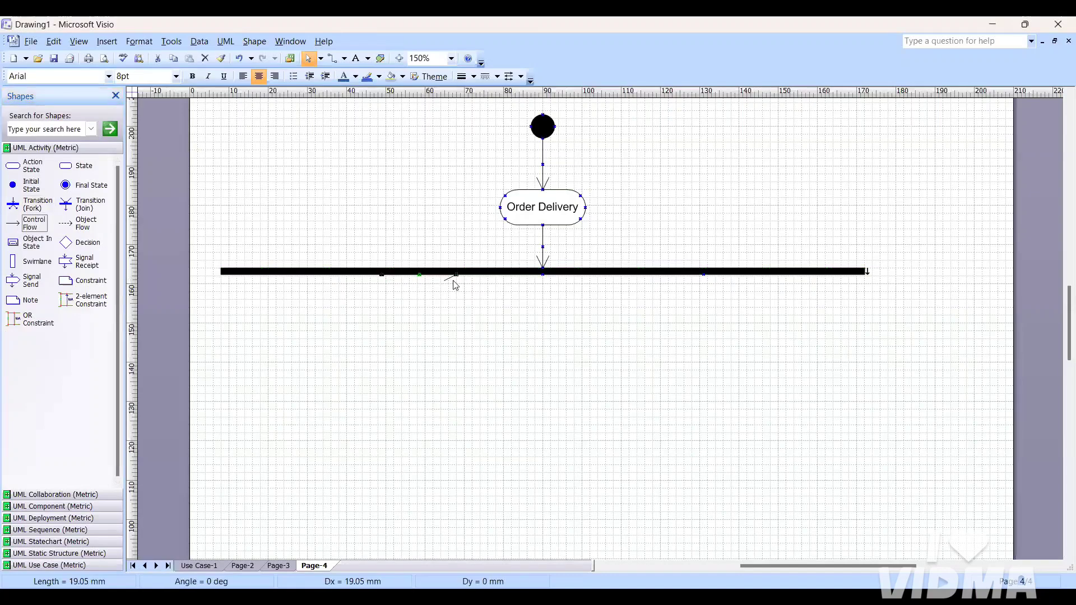
drag(426, 341, 386, 339)
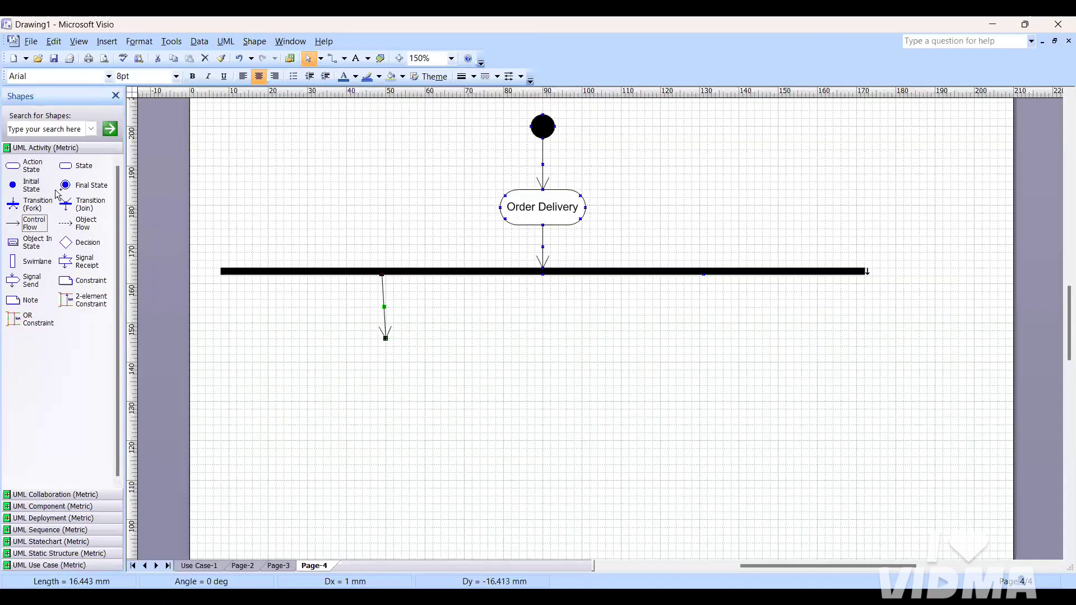
drag(14, 165, 384, 363)
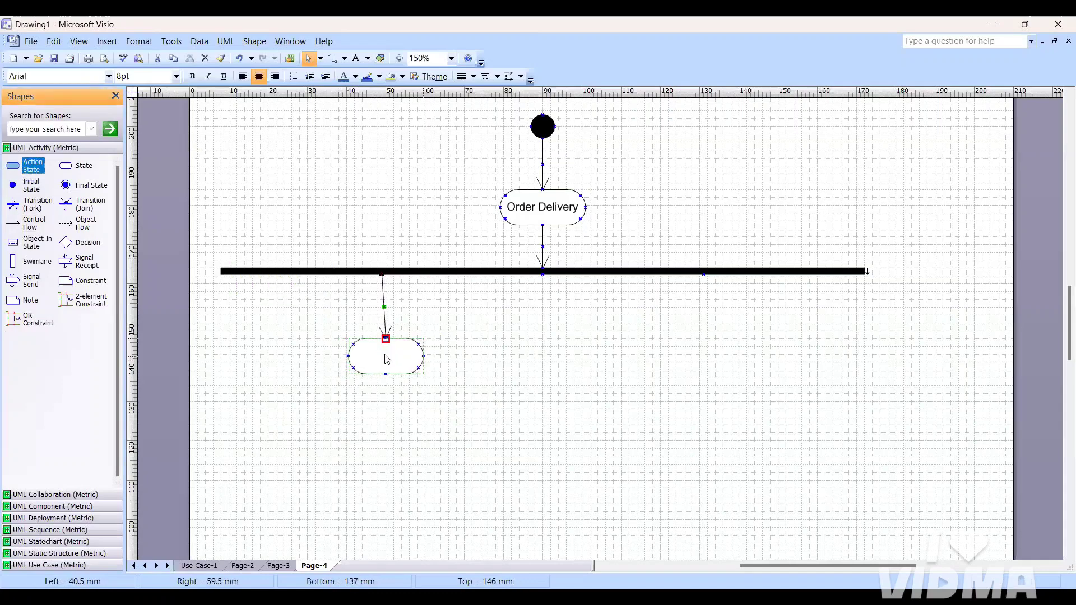
double_click(385, 362)
text(SMS)
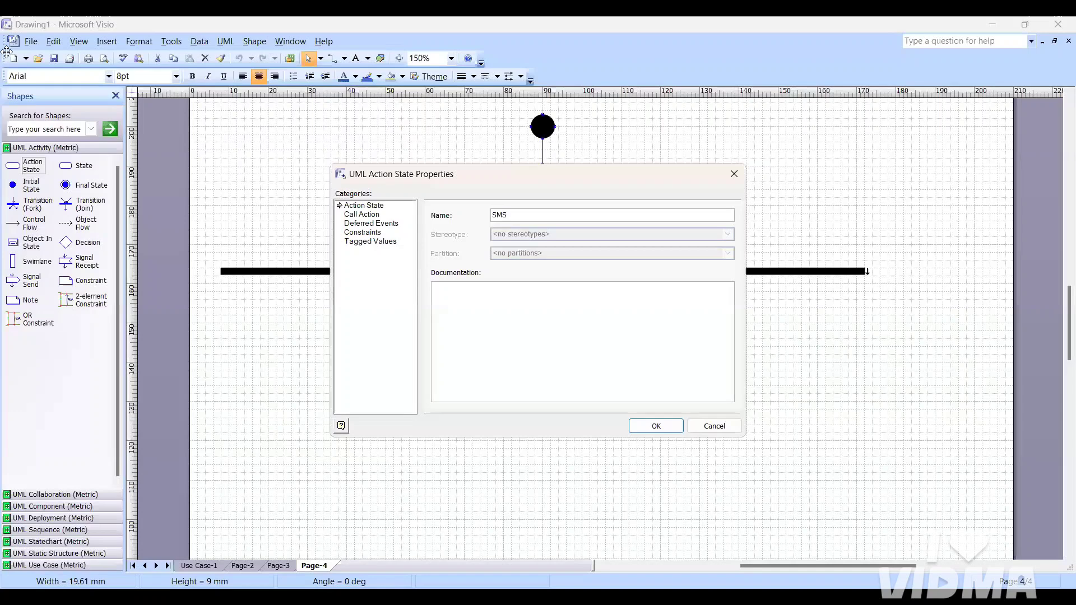
key(Return)
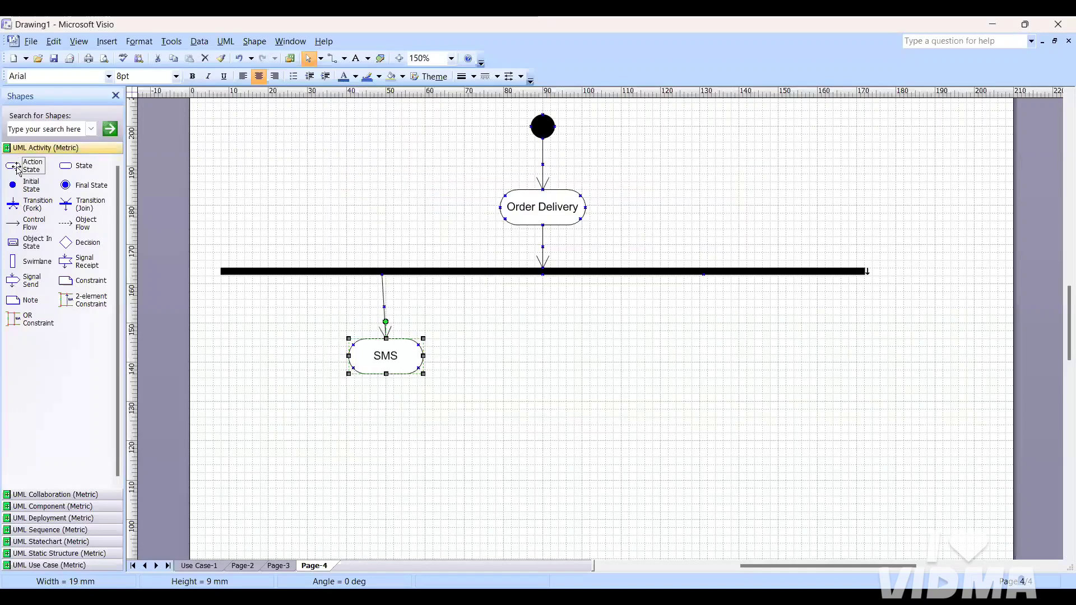
Place a second action state below the fork bar's right part and link it with a control flow about 12 mm long.
drag(13, 165, 705, 340)
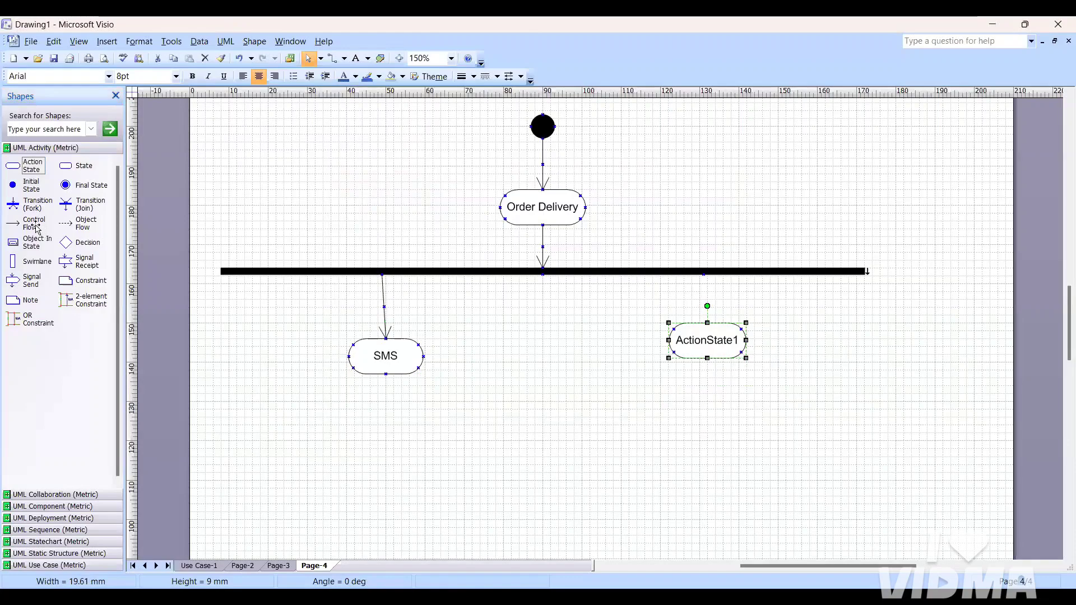
drag(32, 223, 707, 323)
Place a horizontal join bar beneath the two parallel action states and stretch it to 173 mm.
scroll(482, 384, down, 2)
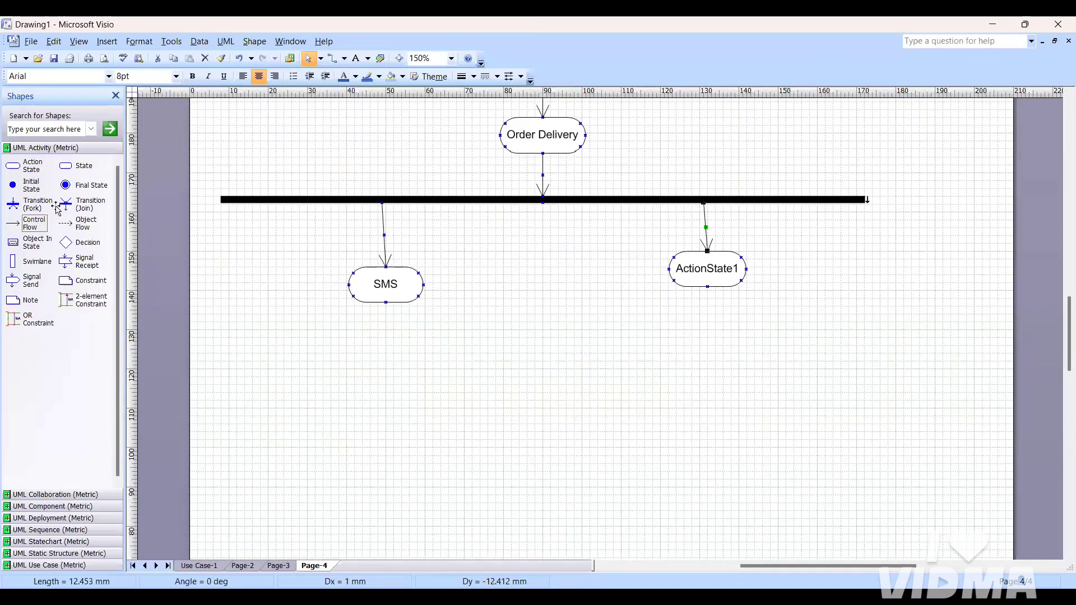
drag(71, 205, 898, 340)
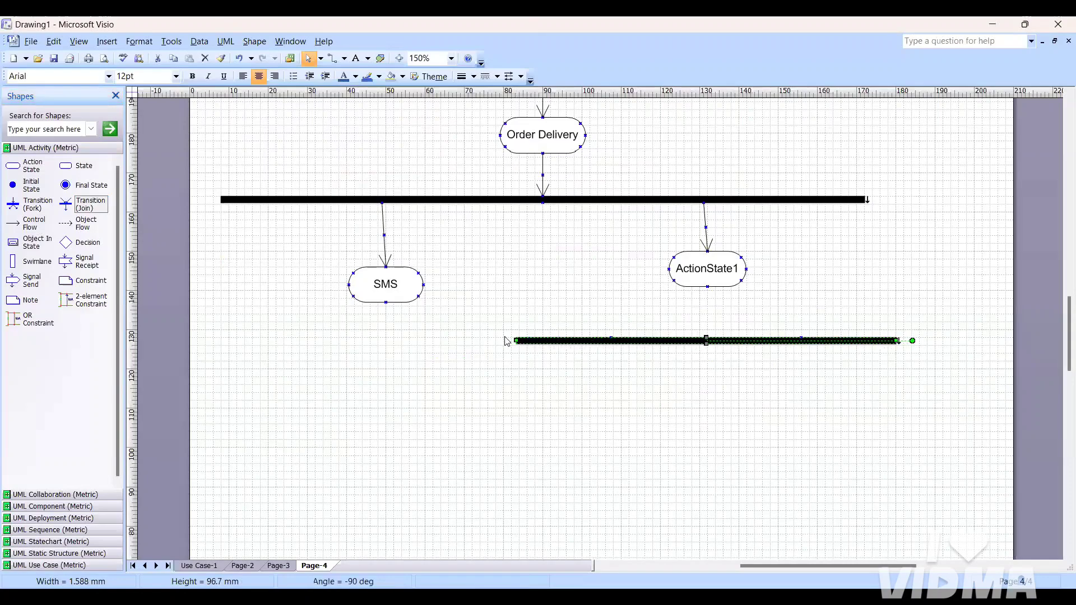
drag(504, 340, 424, 341)
drag(225, 361, 216, 360)
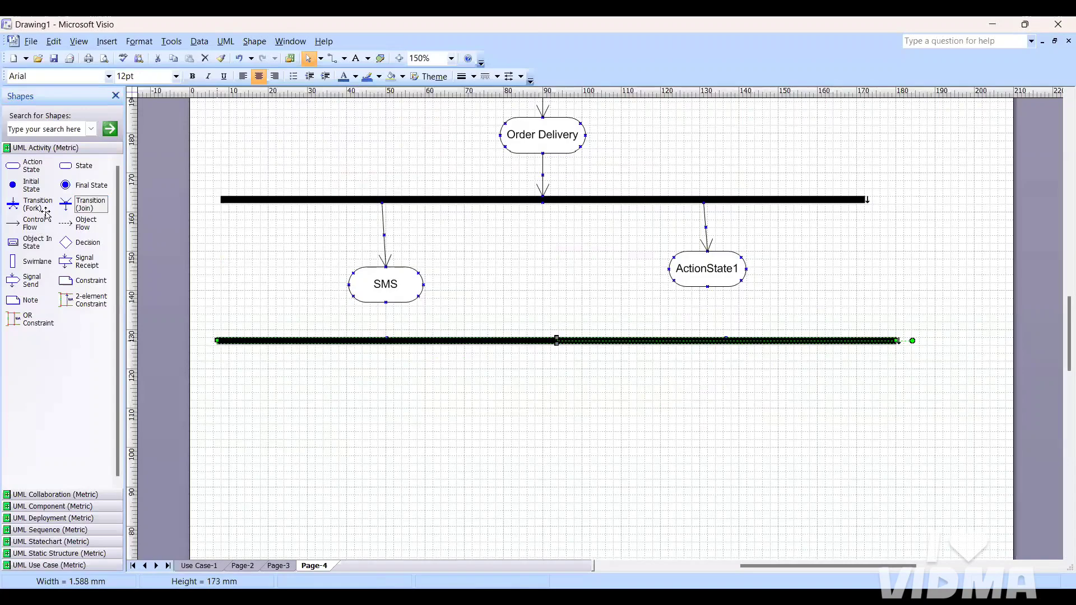
Link SMS and ActionState1 down to the join bar and run a control flow about 16 mm down from the bar's centre.
drag(38, 227, 711, 341)
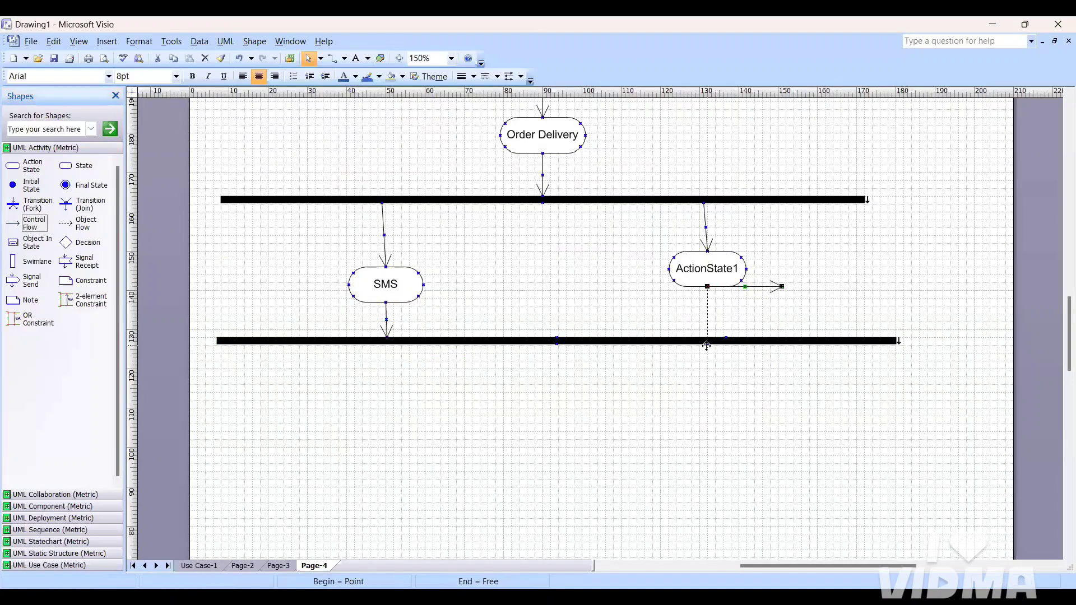
click(32, 226)
drag(32, 226, 560, 411)
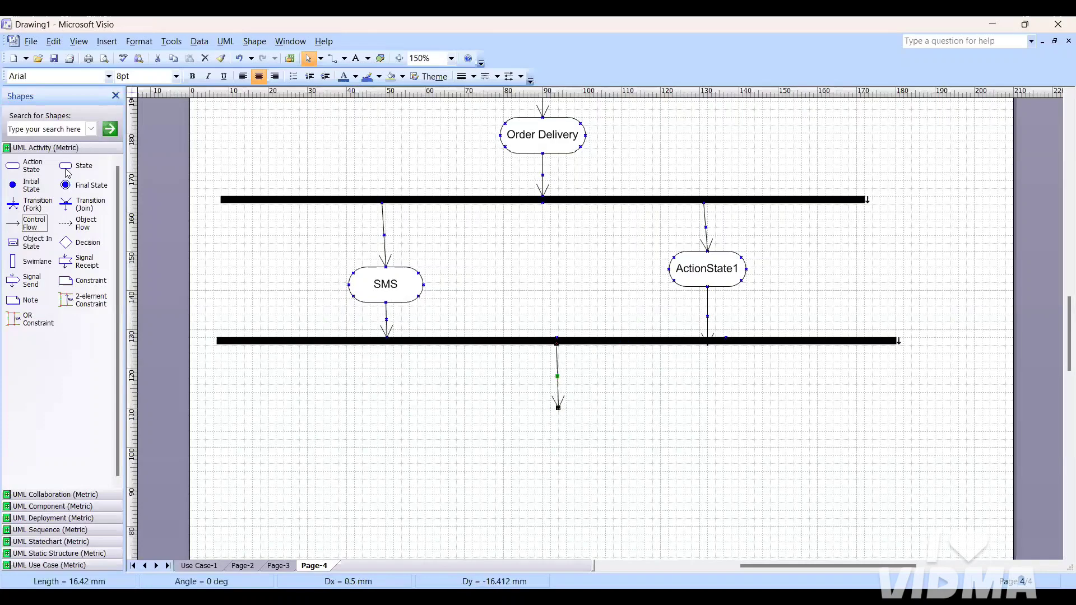
Add an action state at the end of the join bar's outgoing flow and name it Successfully Devliverd.
drag(16, 166, 558, 426)
double_click(558, 425)
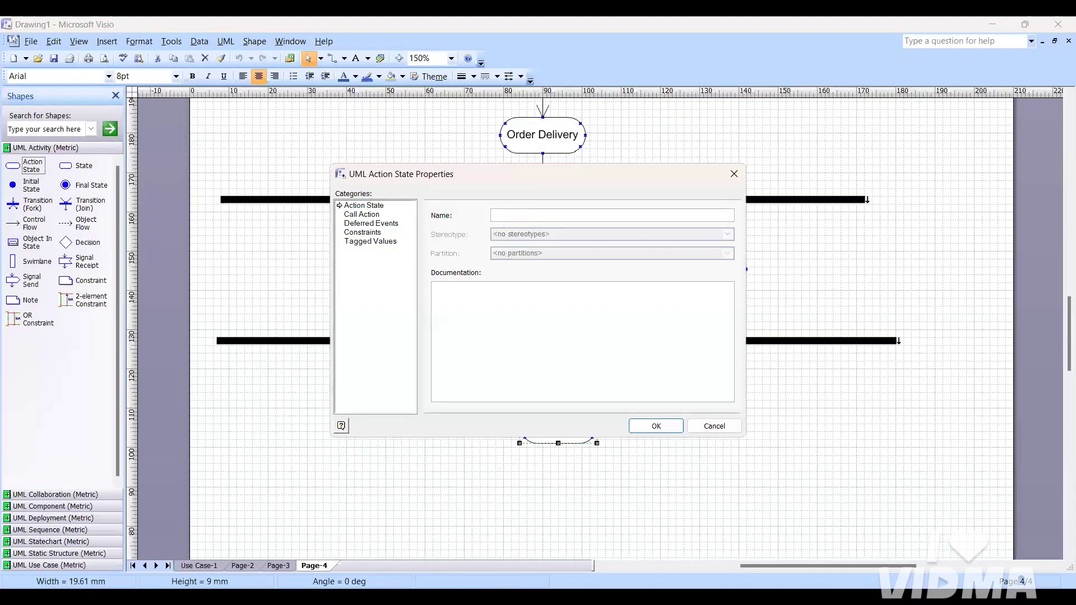
text(Successfully Devliverd)
key(Return)
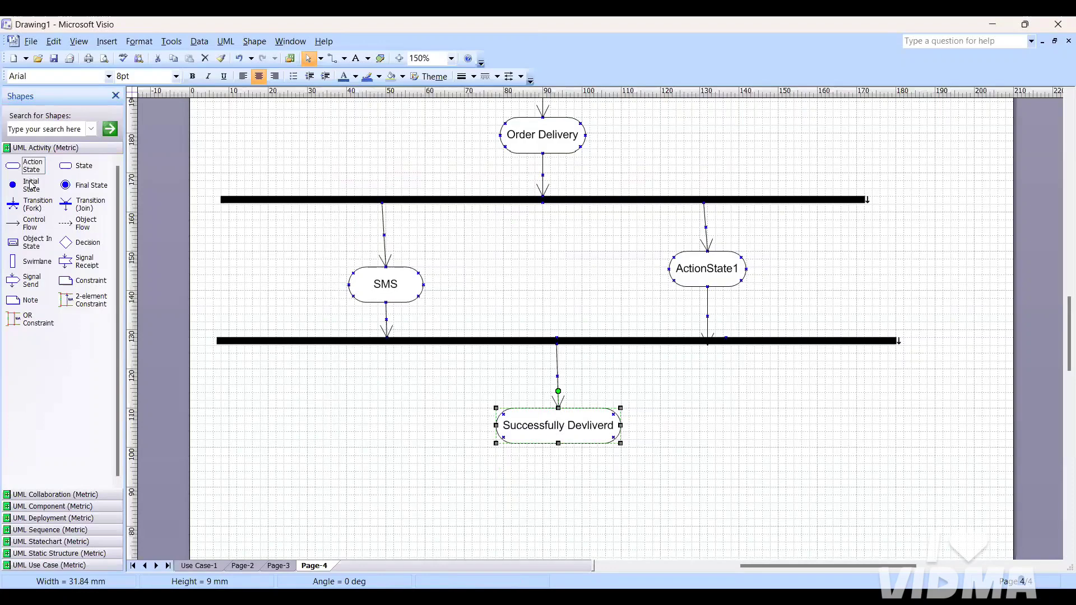
Draw a control flow about 10 mm down from Successfully Devliverd and attach a final state at its end.
drag(467, 370, 558, 483)
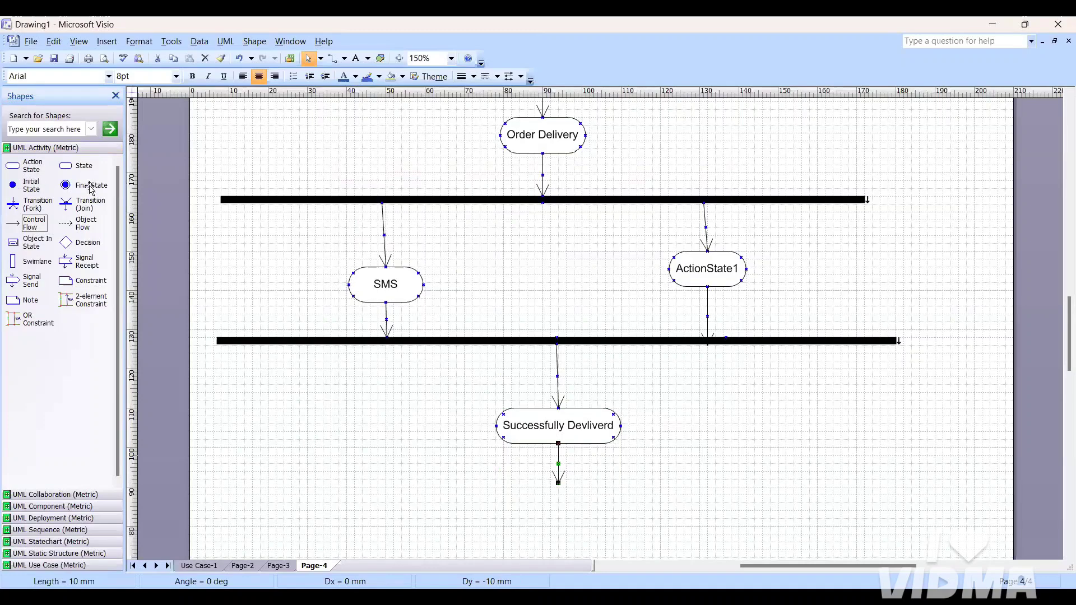
drag(66, 185, 558, 495)
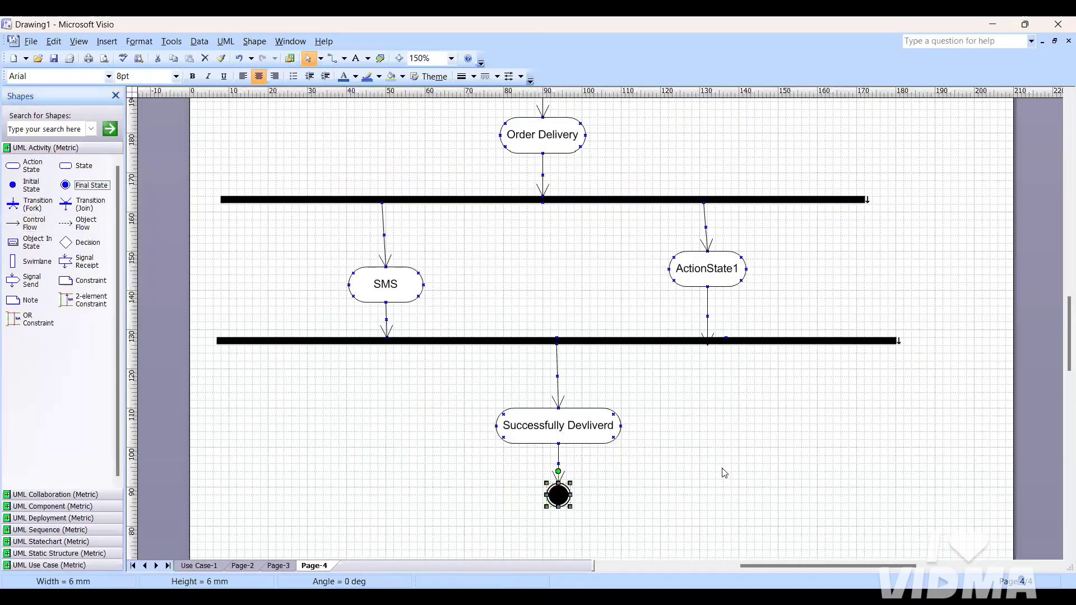
scroll(724, 472, up, 3)
scroll(724, 472, down, 1)
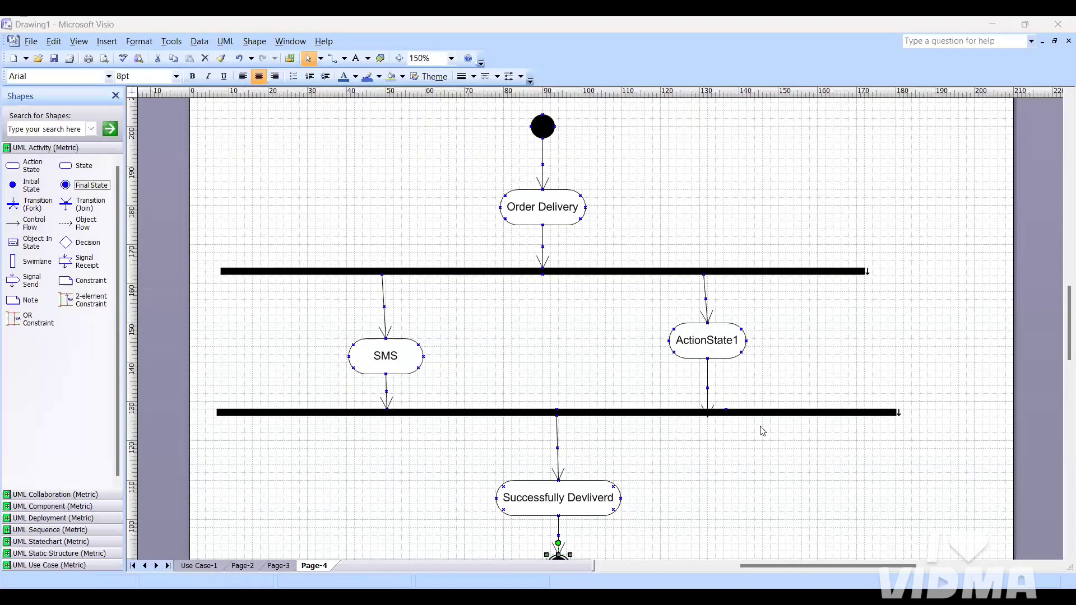
Review the payment activity diagram on Page-3 and show the UML Activity shapes.
click(277, 566)
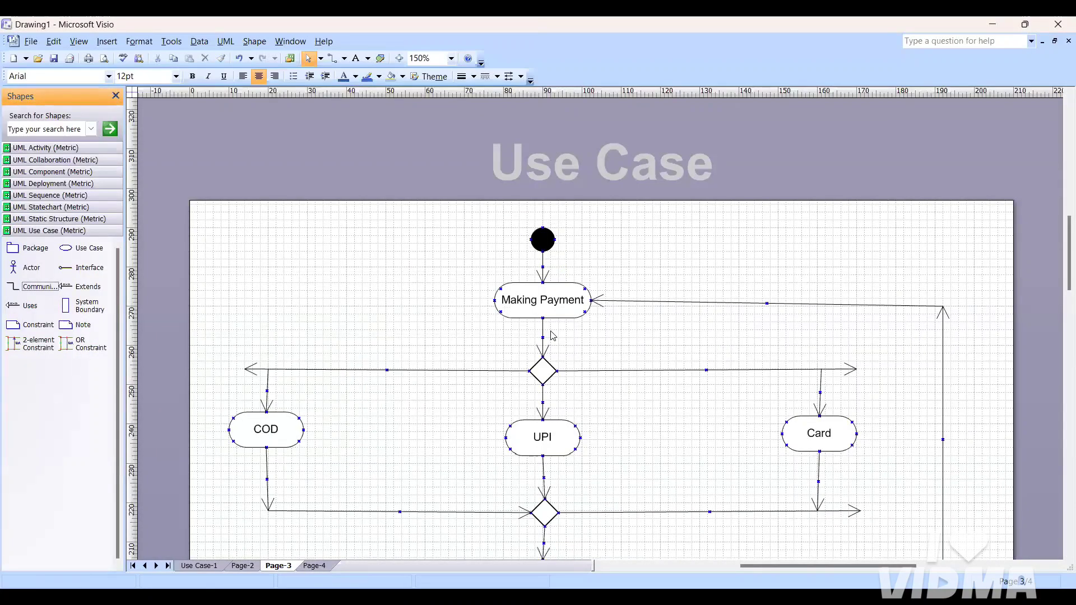
scroll(553, 335, down, 3)
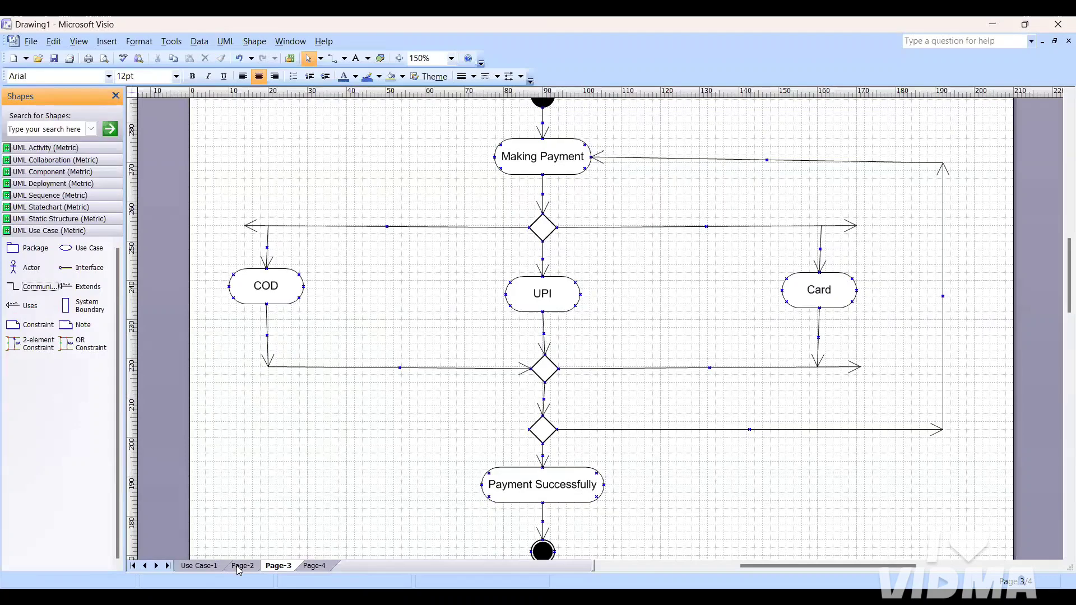
click(52, 149)
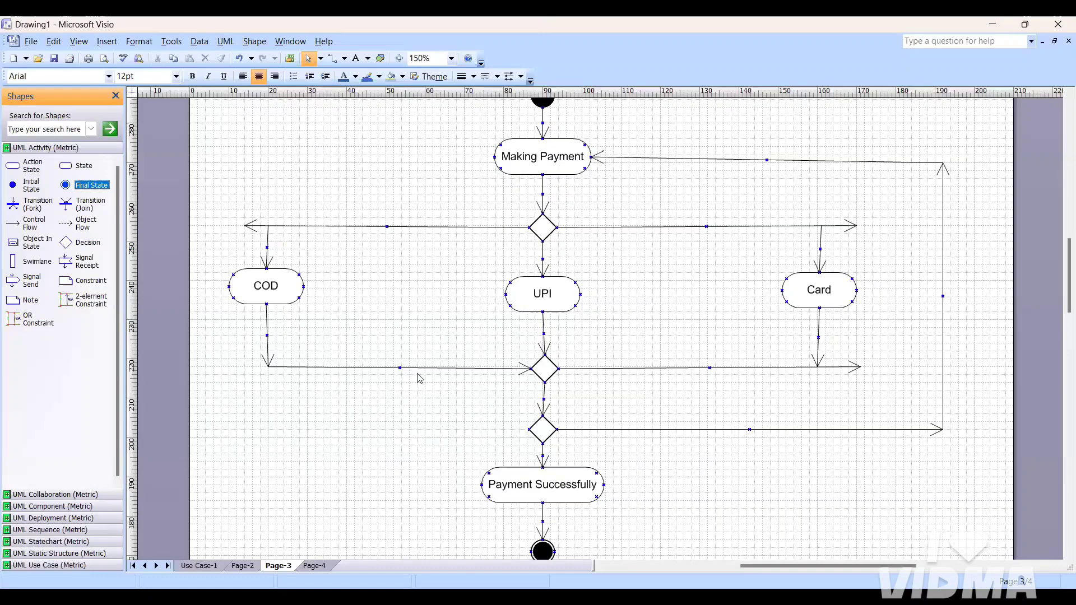
Inspect the guard expression of the NO transition in the login diagram on Page-2 and switch to the PowerPoint presentation.
click(242, 566)
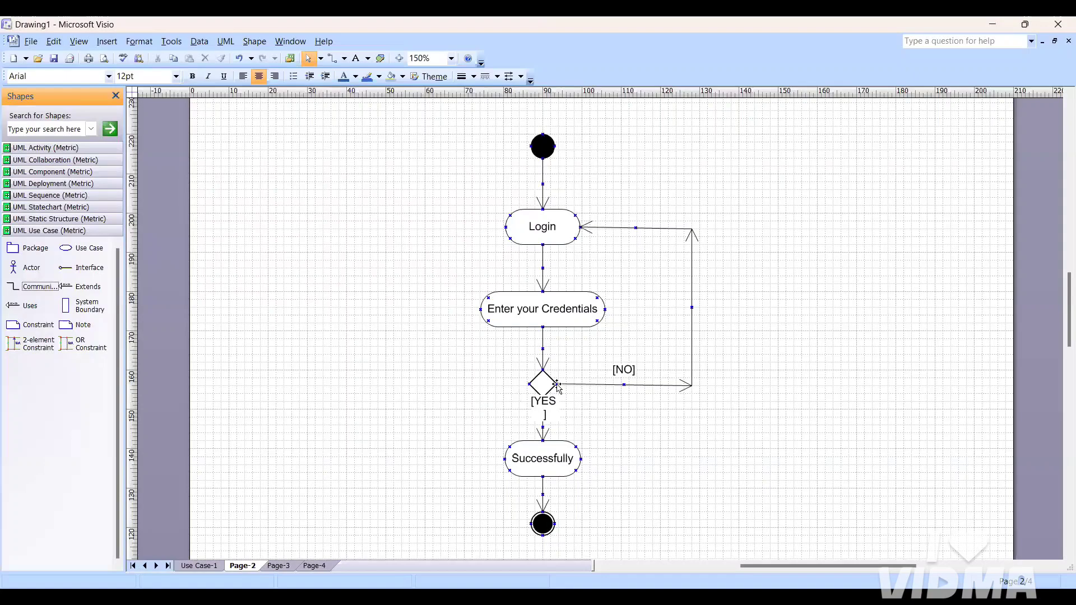
double_click(633, 382)
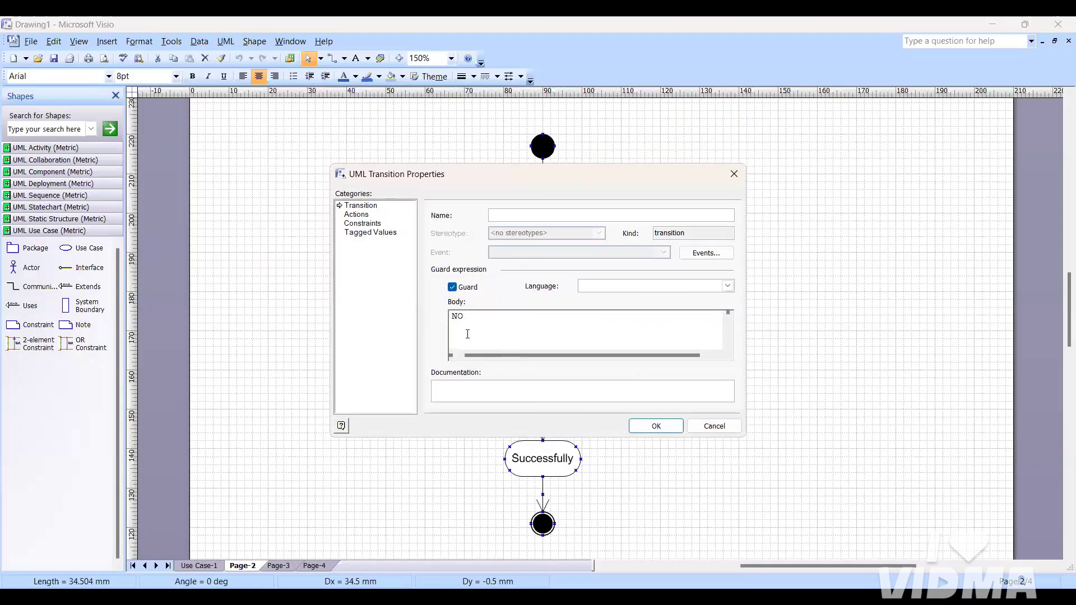
click(670, 426)
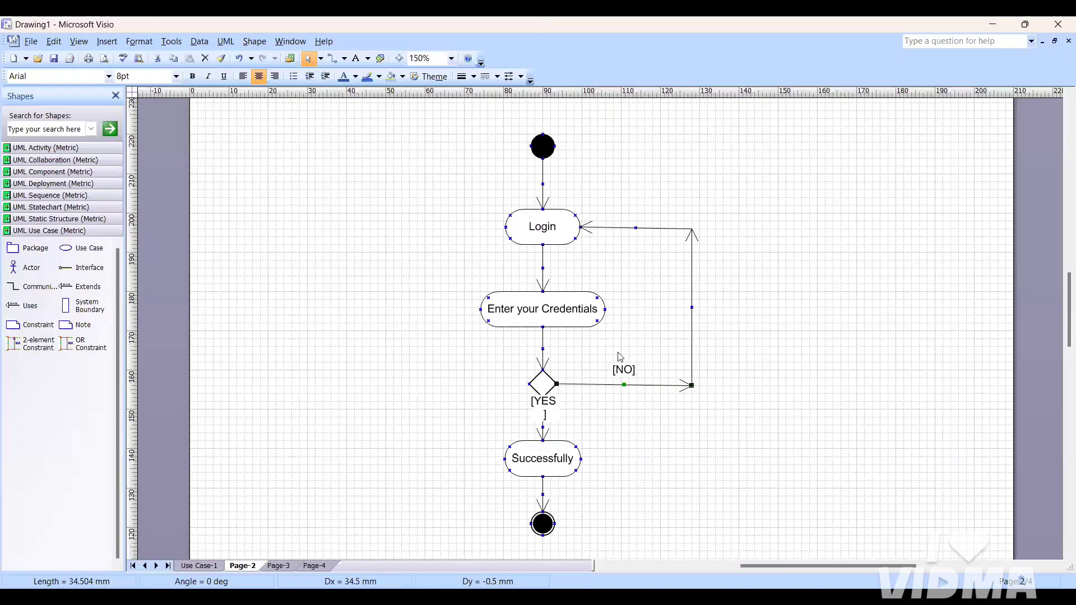
key(alt+Tab)
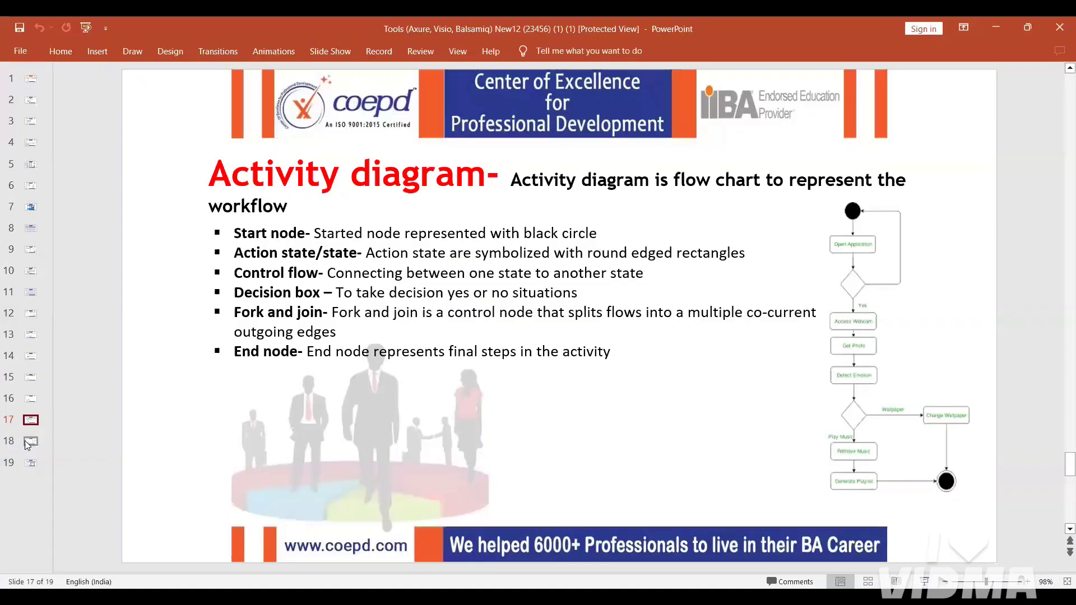
Show the Sequence diagram slide and switch to the Balsamiq mockup project.
click(31, 442)
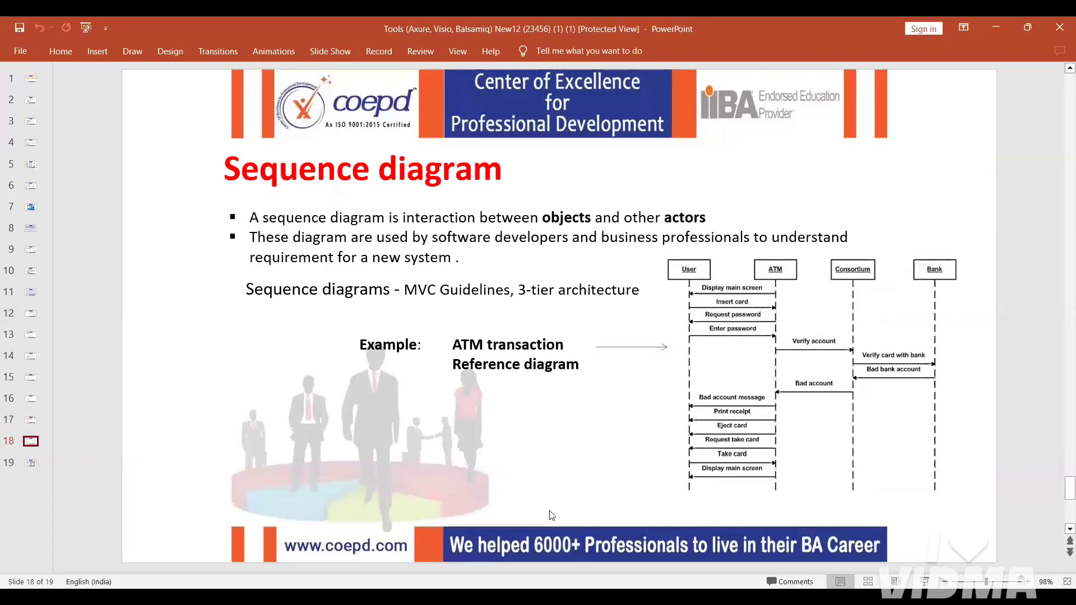
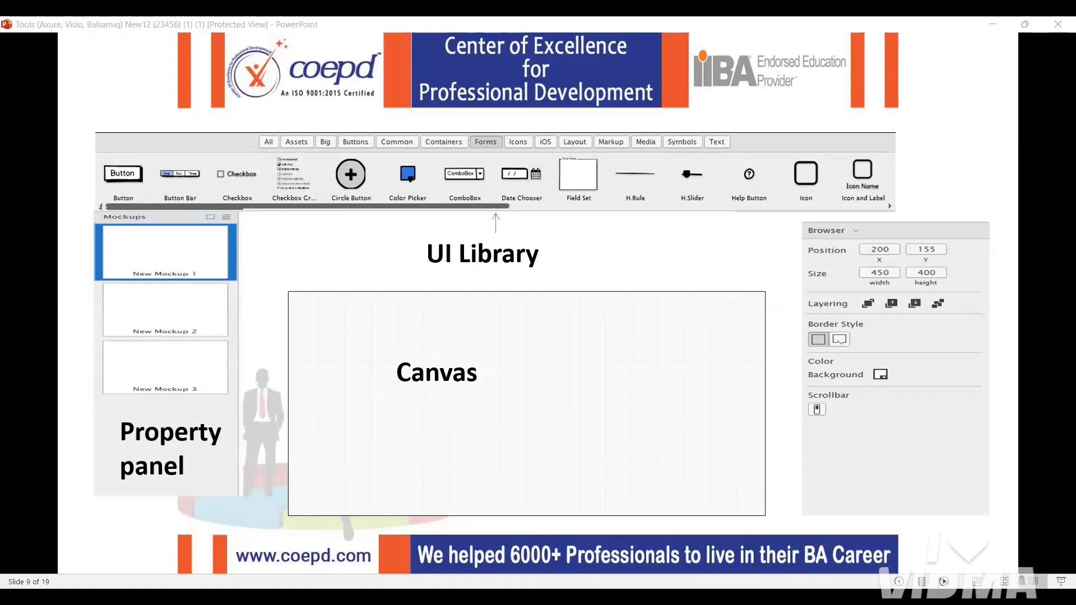
key(alt+Tab)
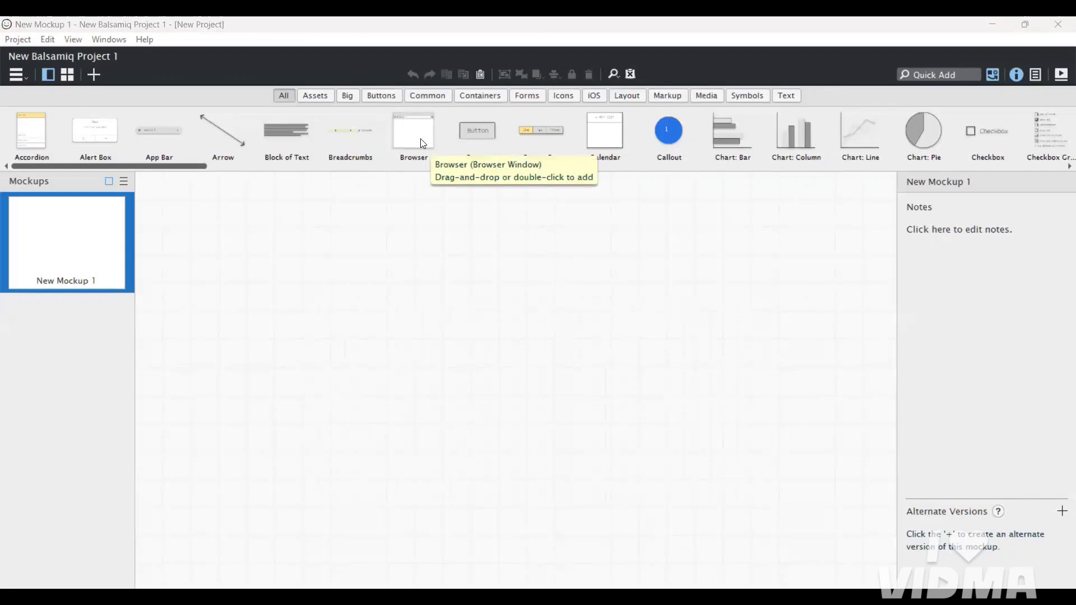
Place a Browser window on the canvas at about X 316, Y 61 and replace its text with the title E Commerce Application.
drag(423, 144, 426, 301)
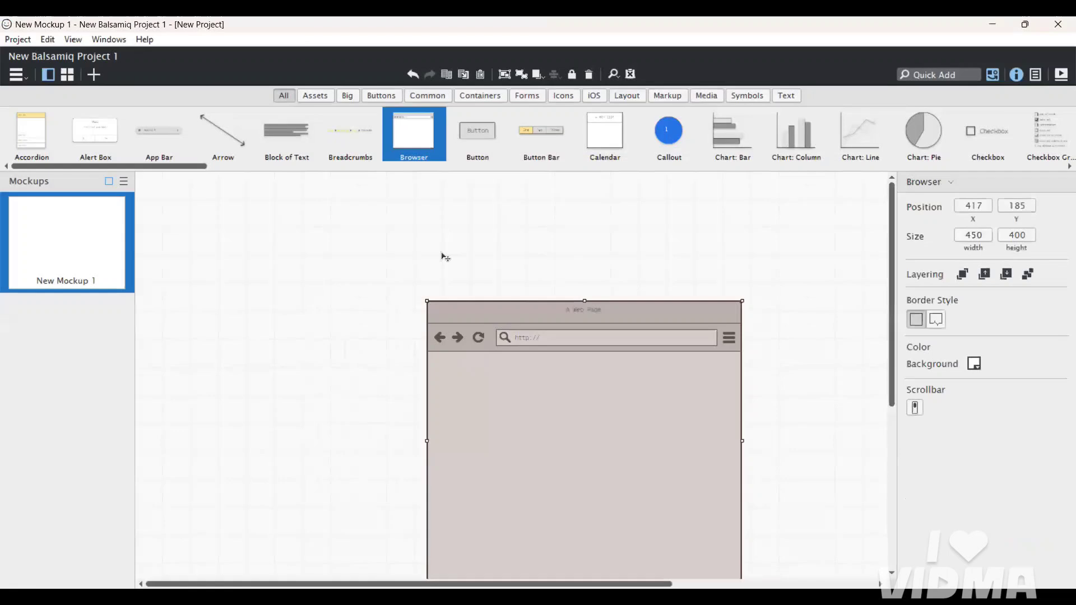
drag(553, 411, 483, 324)
double_click(482, 327)
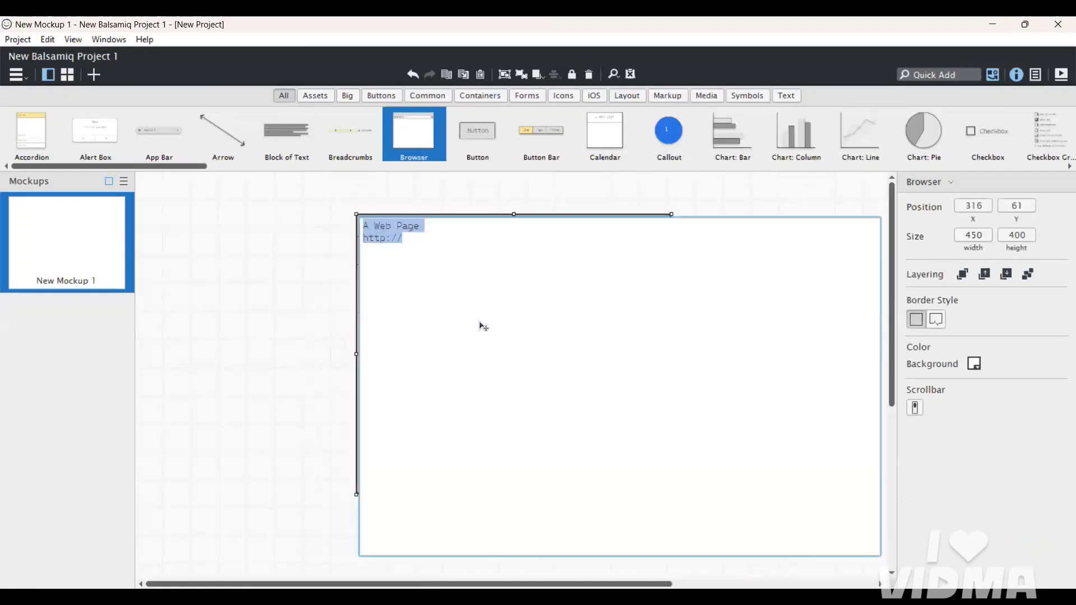
key(BackSpace)
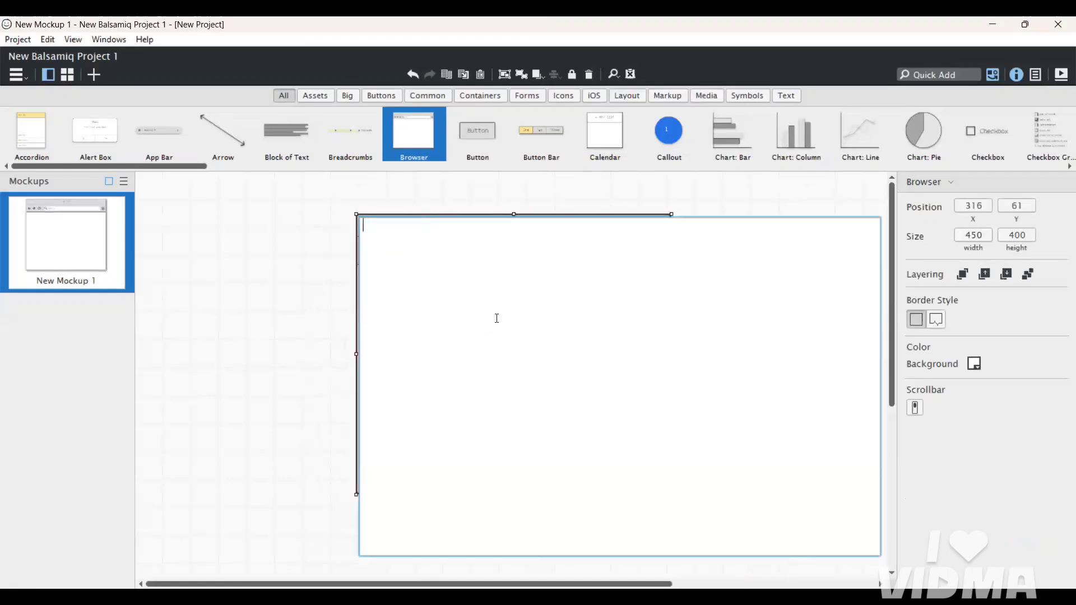
text(Ec)
key(BackSpace)
text(Commerce Application)
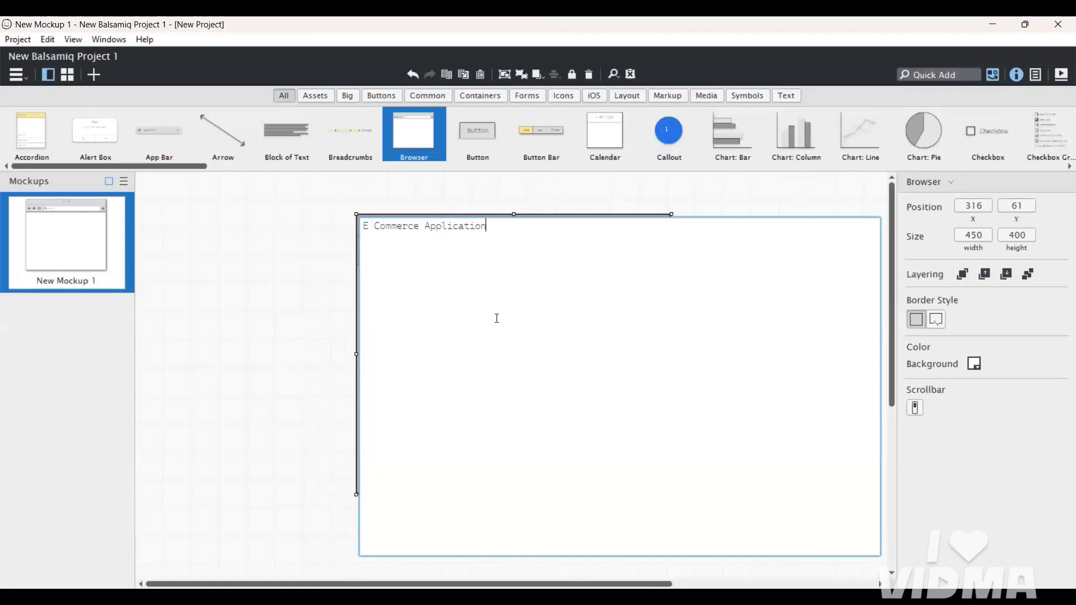
key(Return)
click(232, 337)
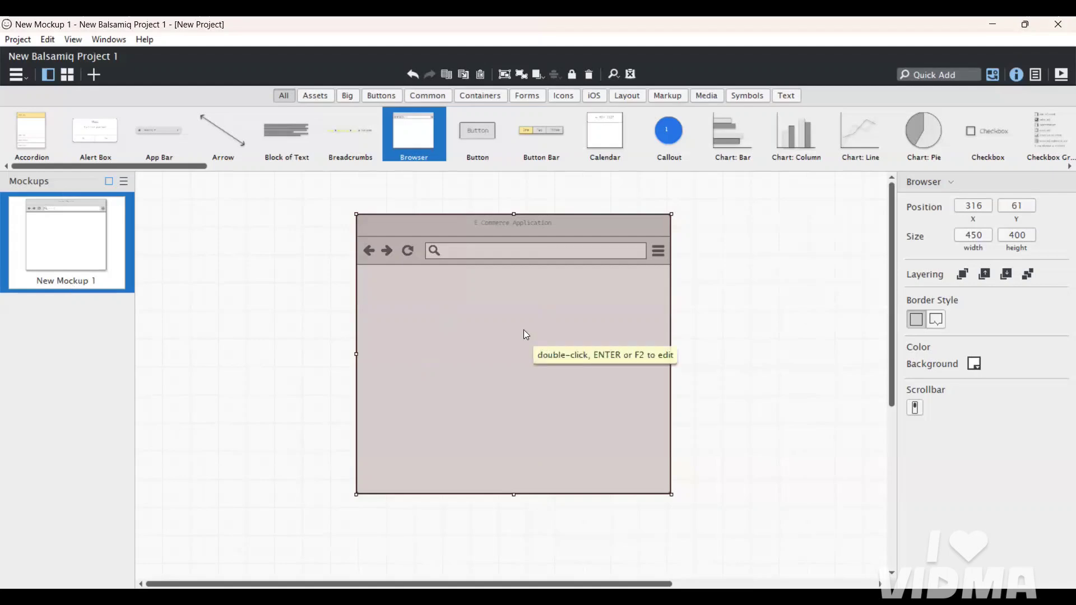
click(929, 73)
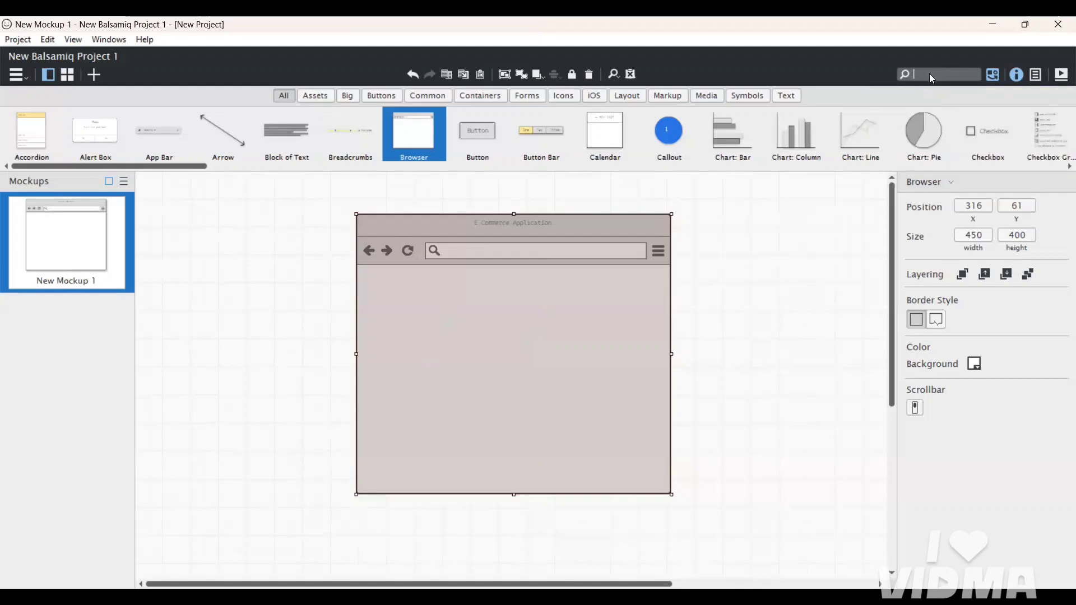
text(inp)
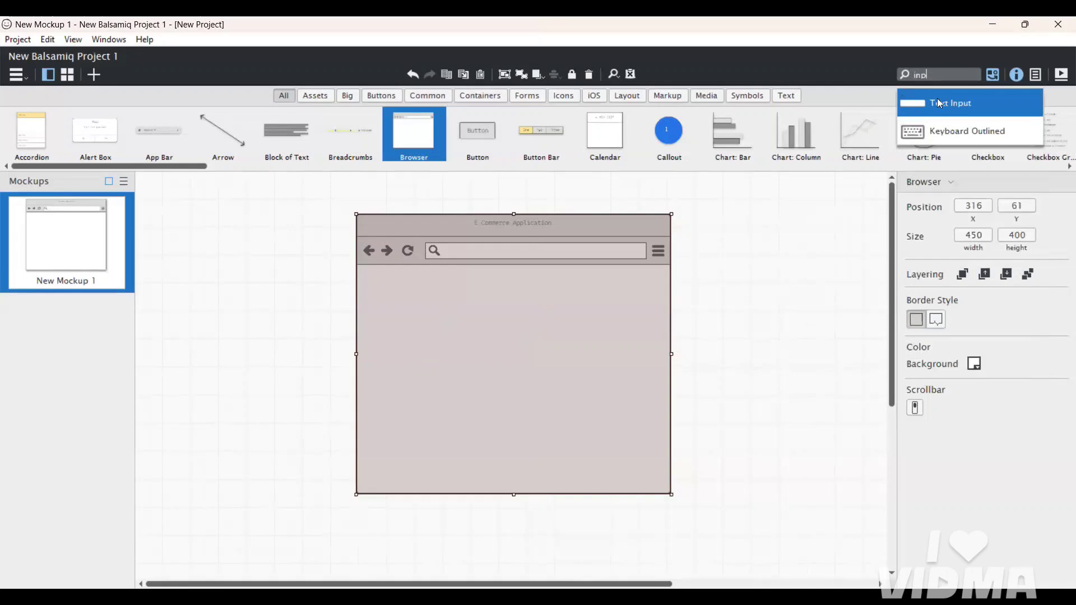
key(Escape)
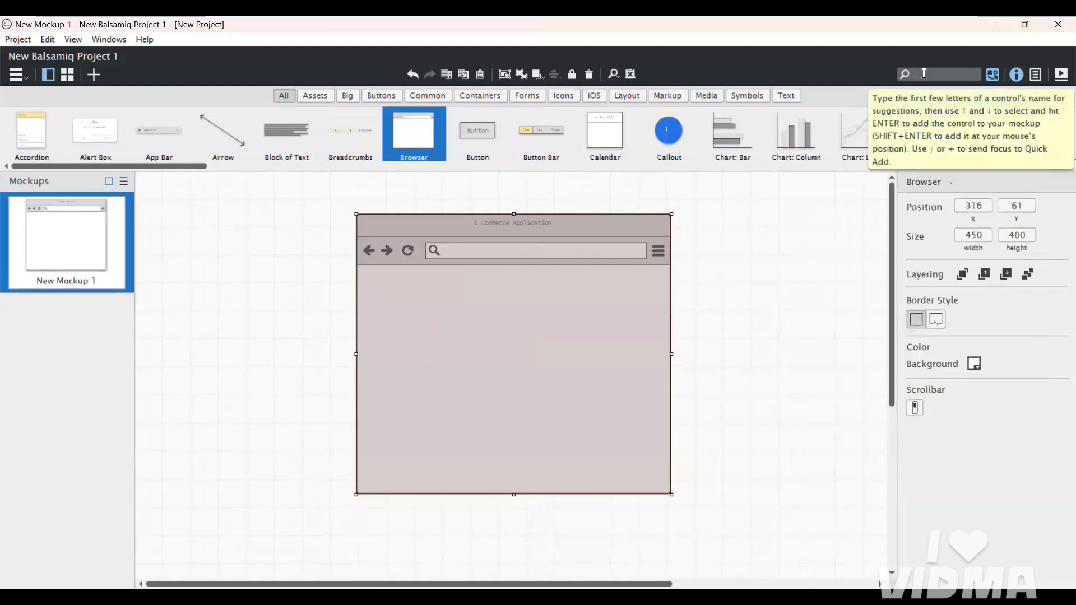
text(line)
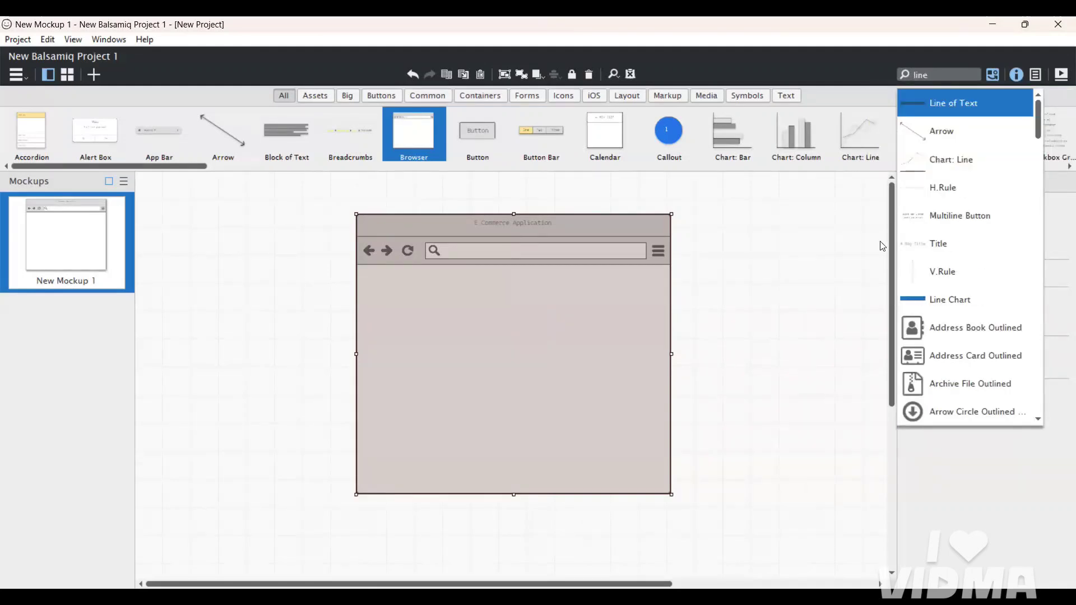
key(BackSpace)
key(BackSpace)
key(BackSpace)
key(BackSpace)
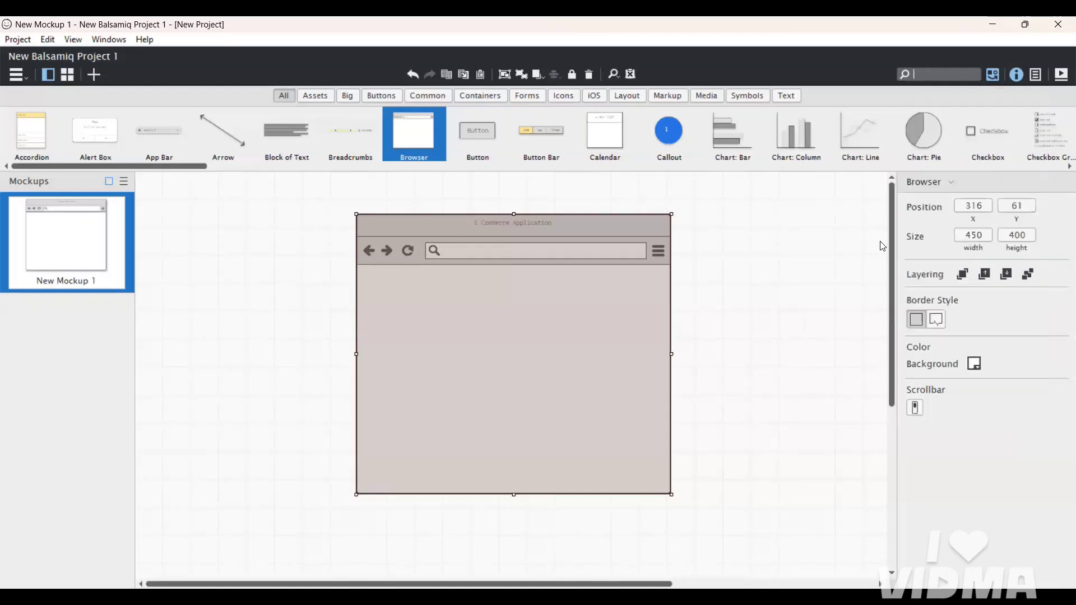
Add a Text Input near the browser page's top centre, at about X 487, Y 149, and label it Registration Page.
text(te)
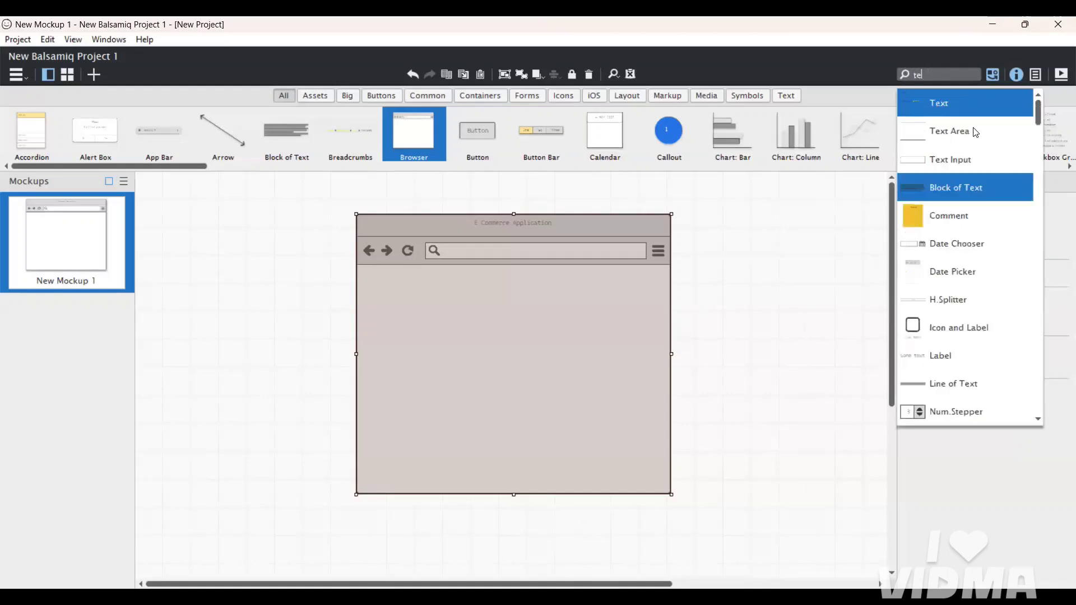
click(933, 159)
drag(196, 216, 501, 287)
double_click(499, 284)
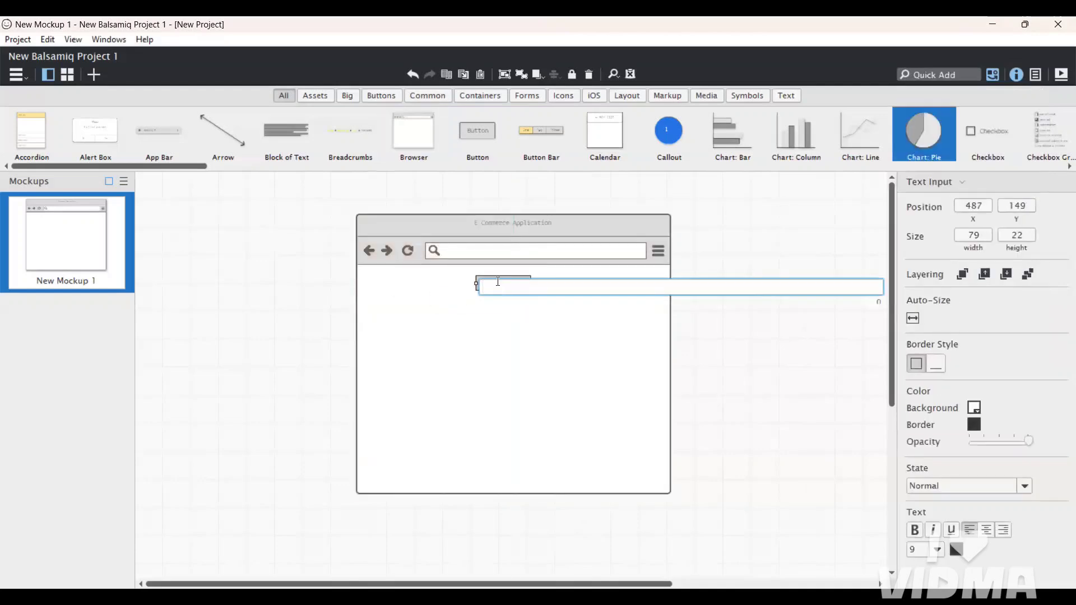
text(Registration Pga)
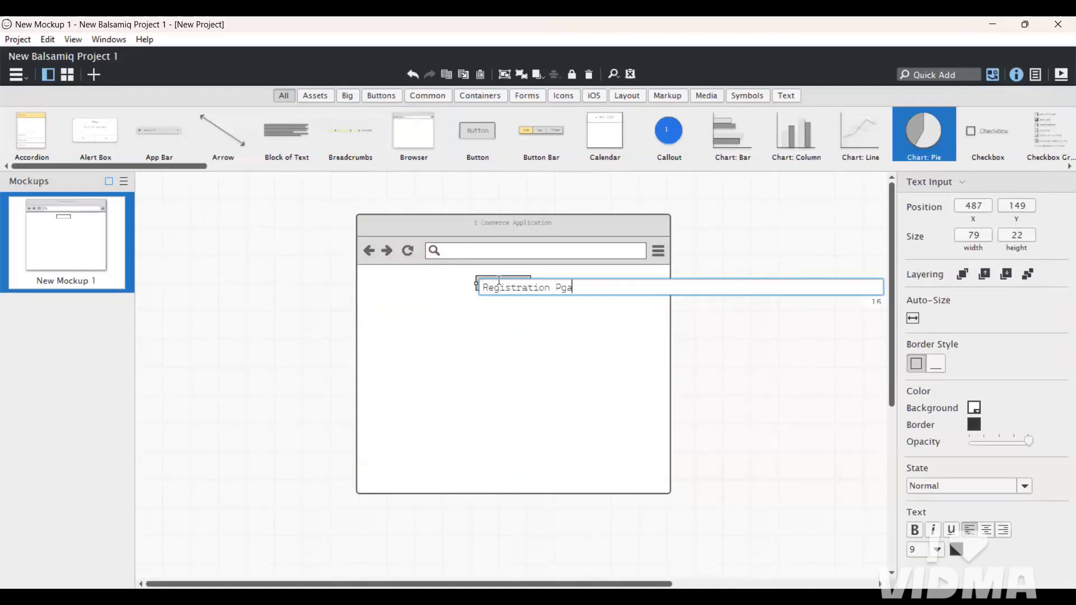
key(BackSpace)
text(age)
key(Return)
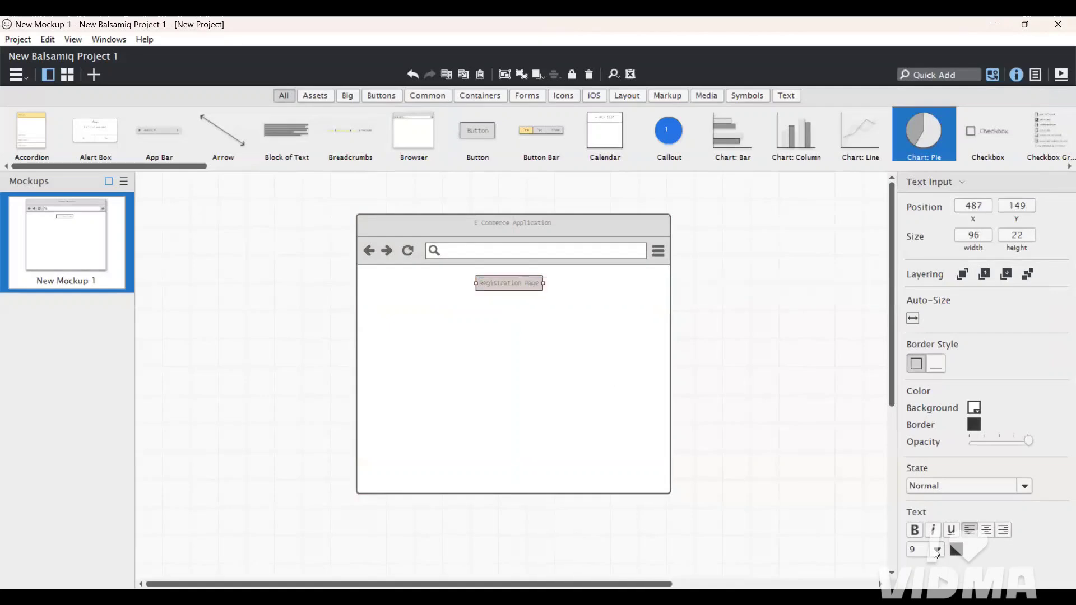
Set the Registration Page heading's font size to 16 and deselect it.
click(937, 551)
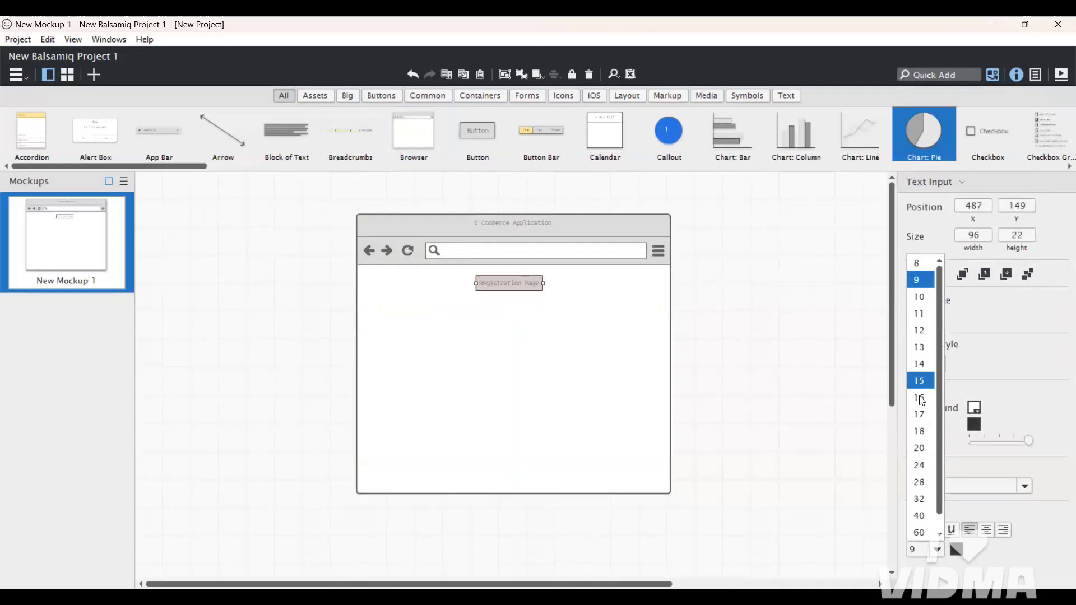
click(919, 397)
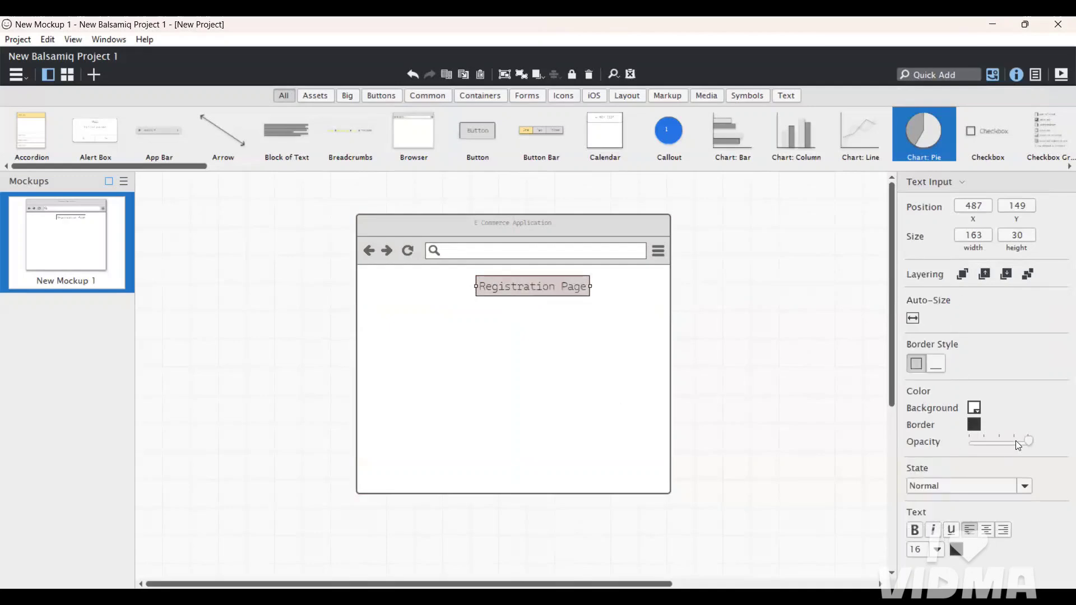
drag(1030, 439, 1051, 436)
click(728, 336)
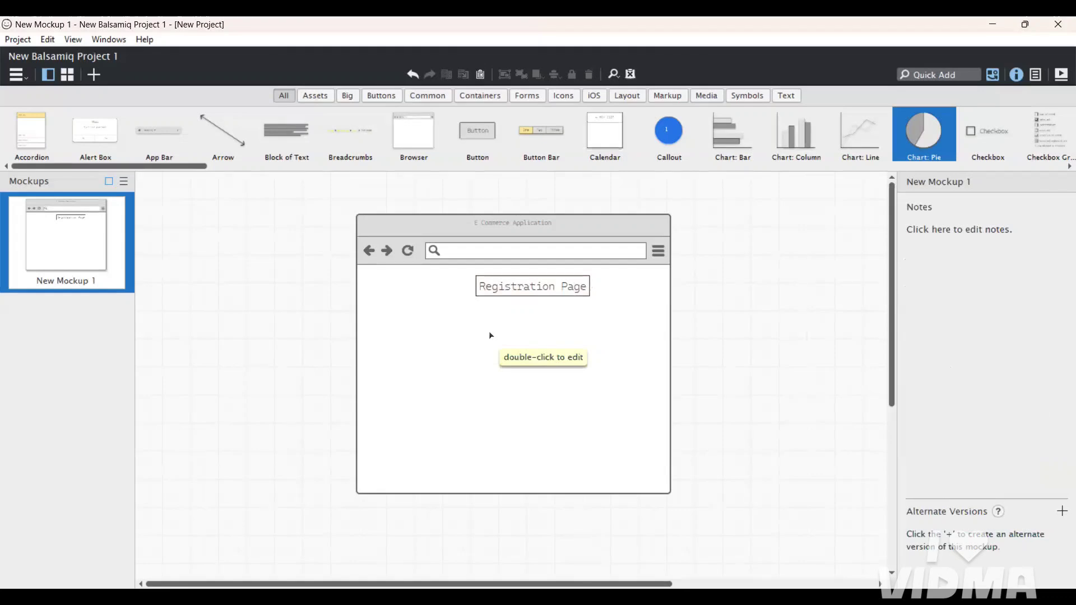
Add four Text Input fields in a column below the heading, at X 351 and Y about 212, 250, 284 and 335.
click(443, 325)
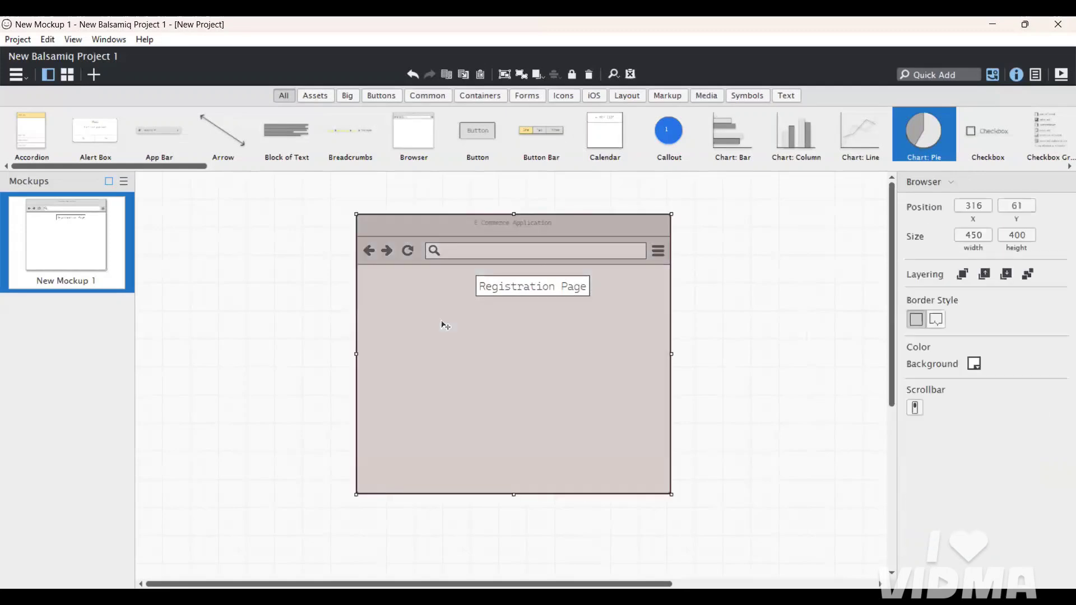
click(923, 75)
text(text)
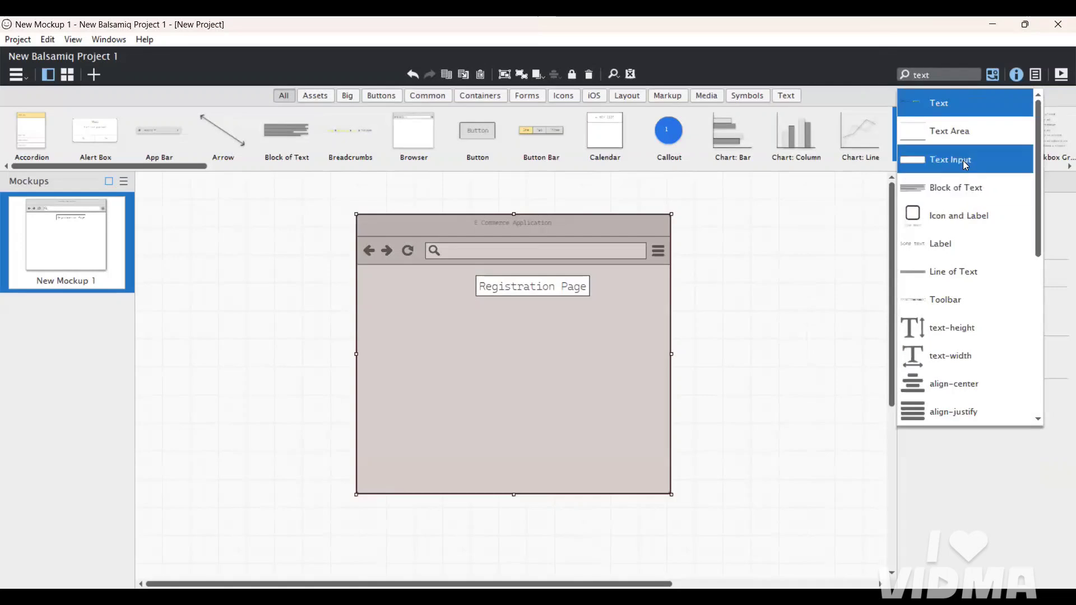
drag(964, 162, 389, 412)
key(ctrl+d)
key(ctrl+d)
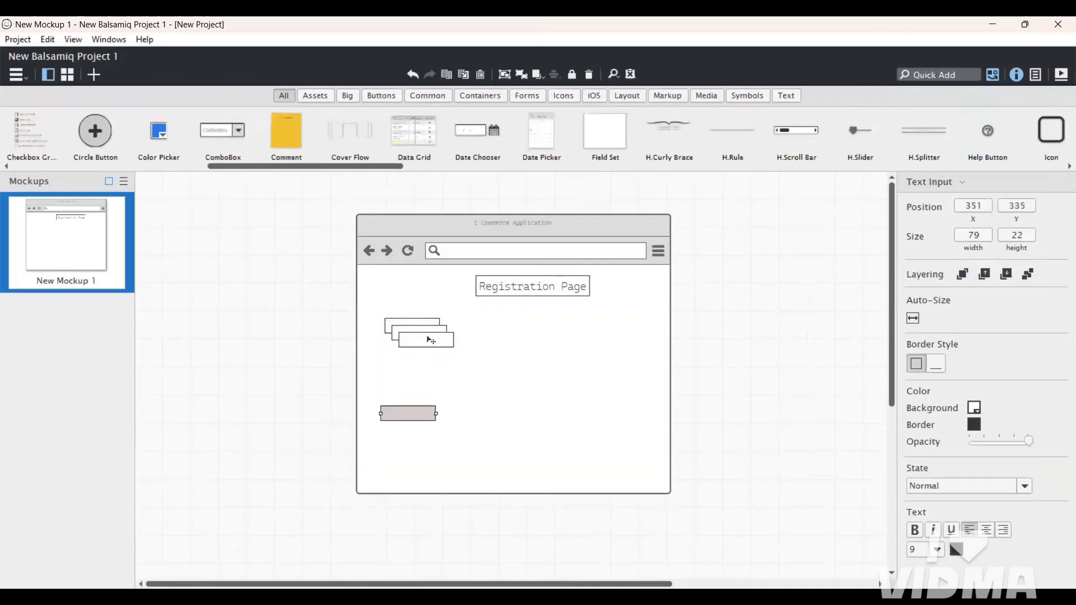
mouse_move(428, 339)
mouse_down()
mouse_move(405, 397)
mouse_move(413, 328)
mouse_up()
click(419, 333)
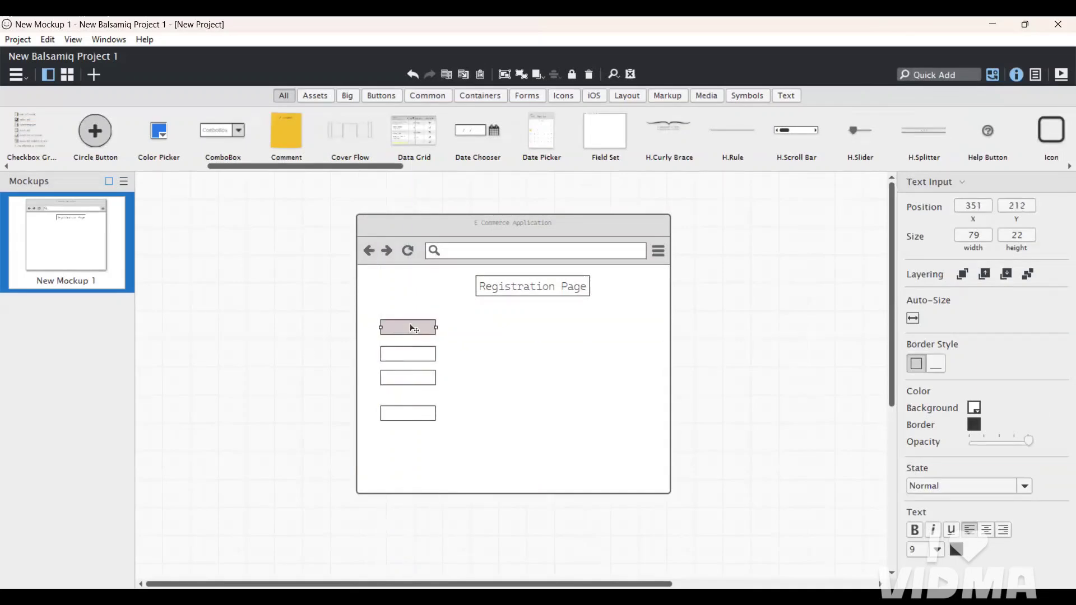
Label the upper two fields of the column User ID and Password.
double_click(413, 329)
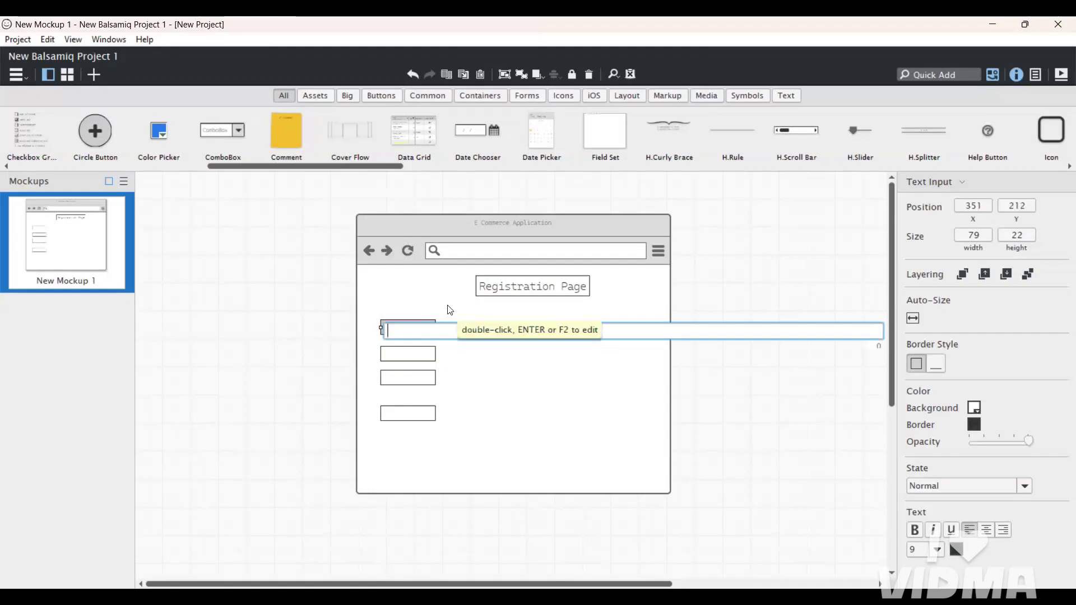
text(User ID)
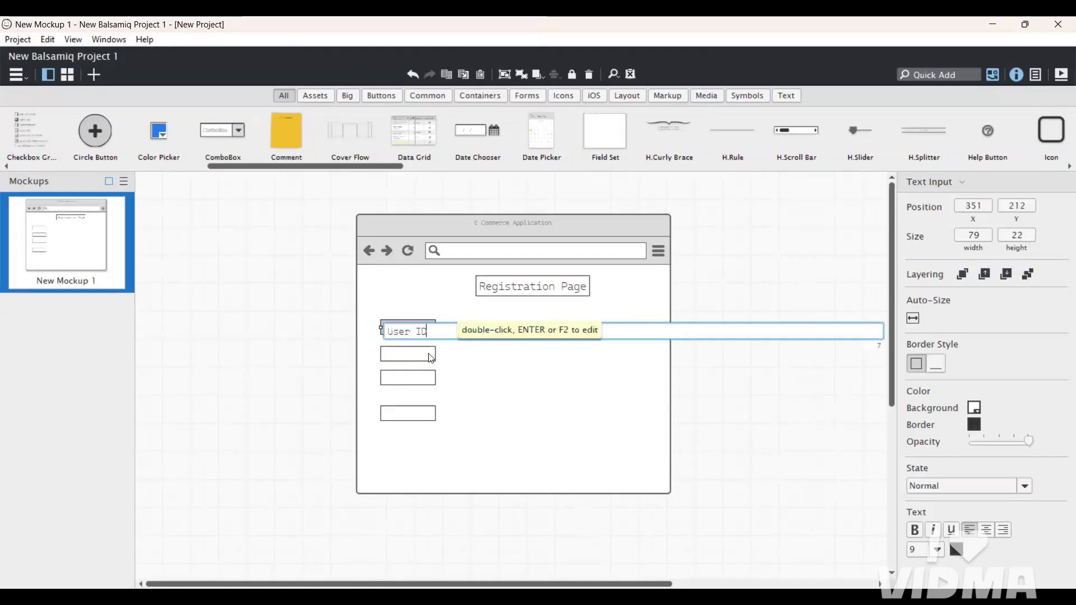
key(Return)
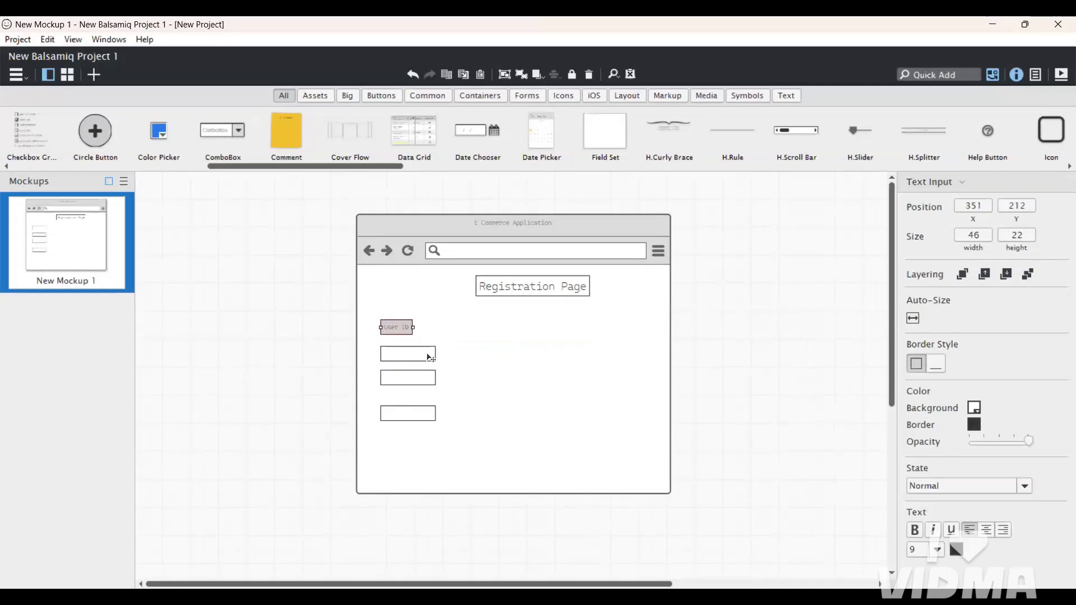
click(428, 356)
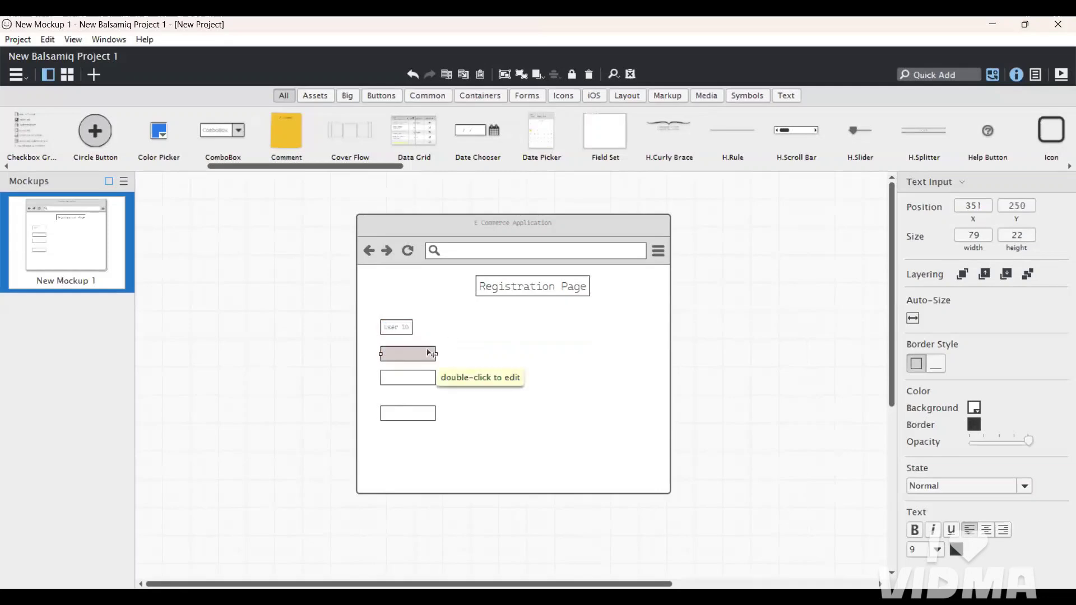
double_click(429, 353)
text(P)
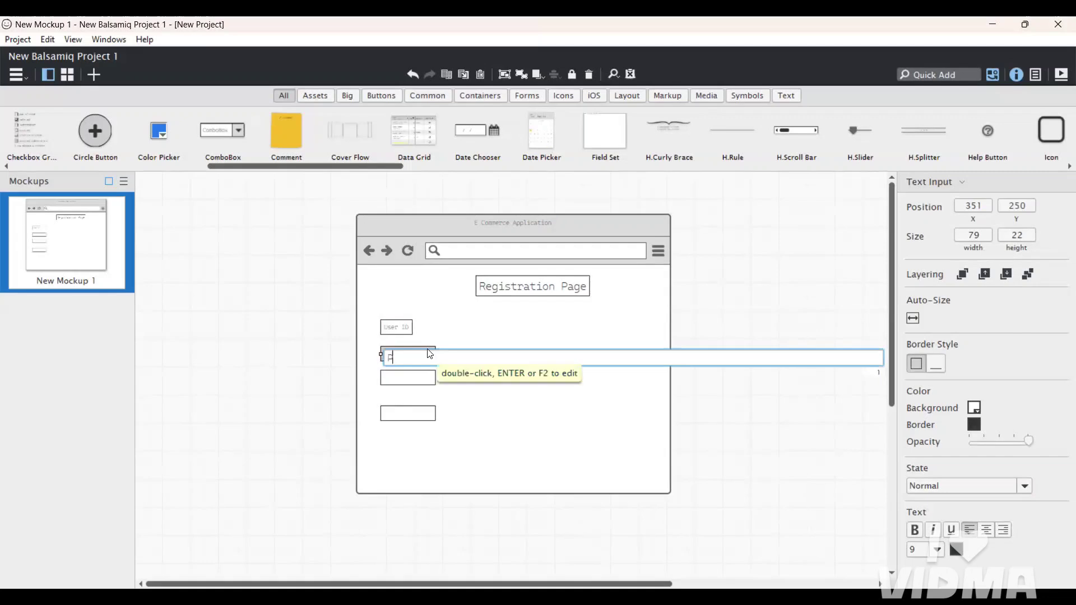
text(assword)
key(Return)
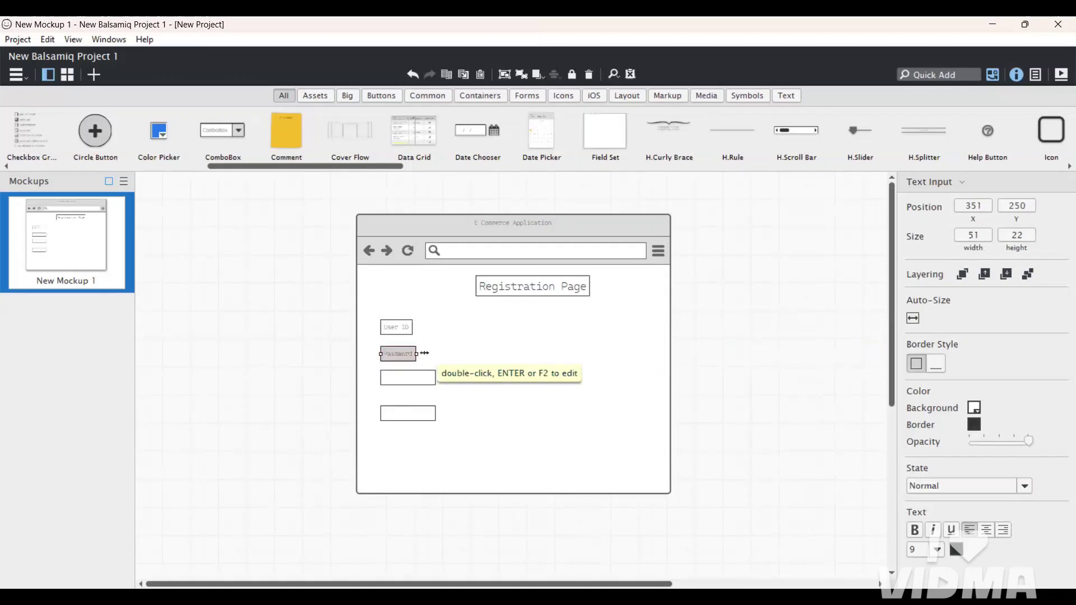
Label the lower two fields of the column Mail and Mobile NO.
click(399, 383)
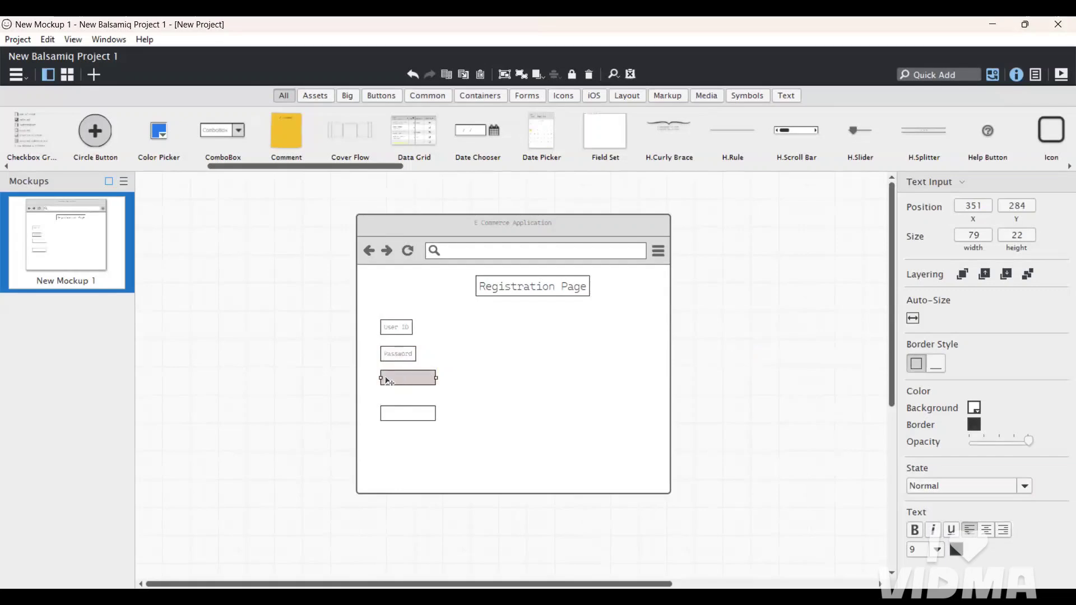
double_click(387, 378)
text(Pail)
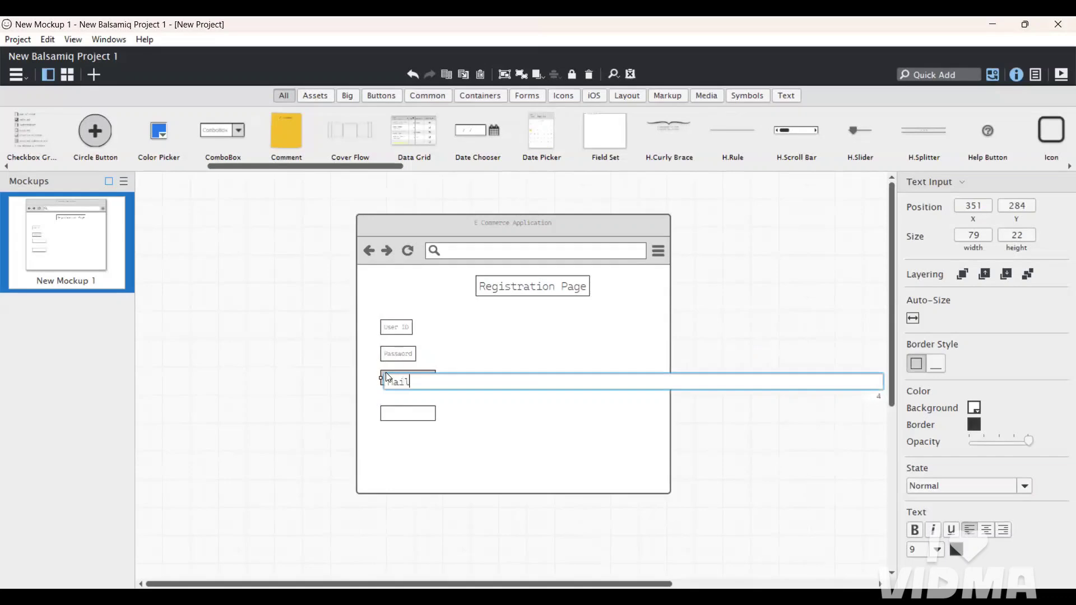
double_click(396, 414)
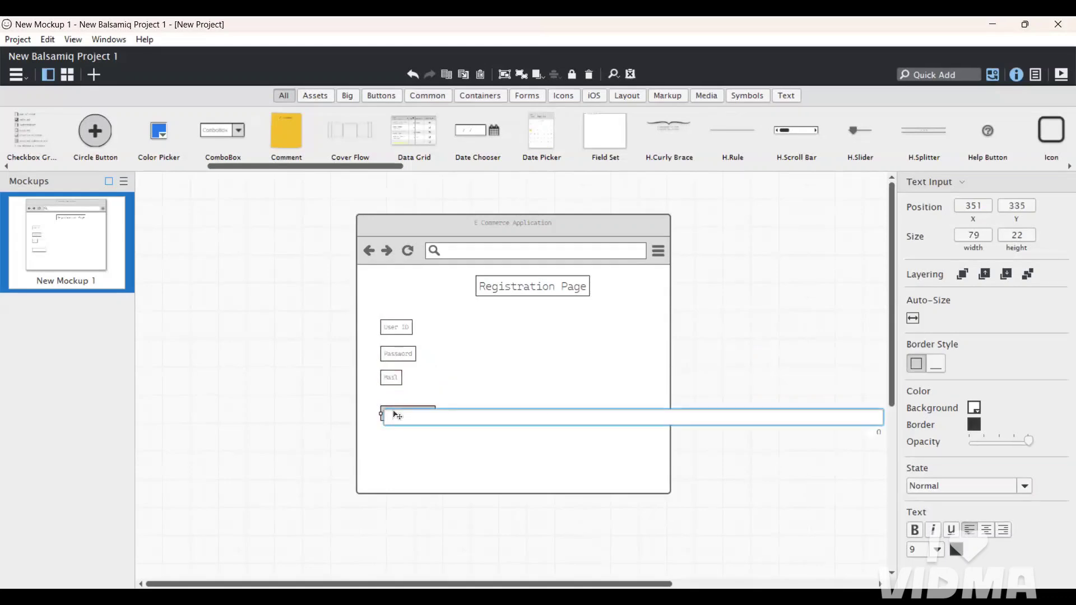
text(Mobile NO)
click(456, 368)
Widen the Mail, Password and User ID label fields to match Mobile NO, about 57, and move Mobile NO up to about Y 322.
click(397, 381)
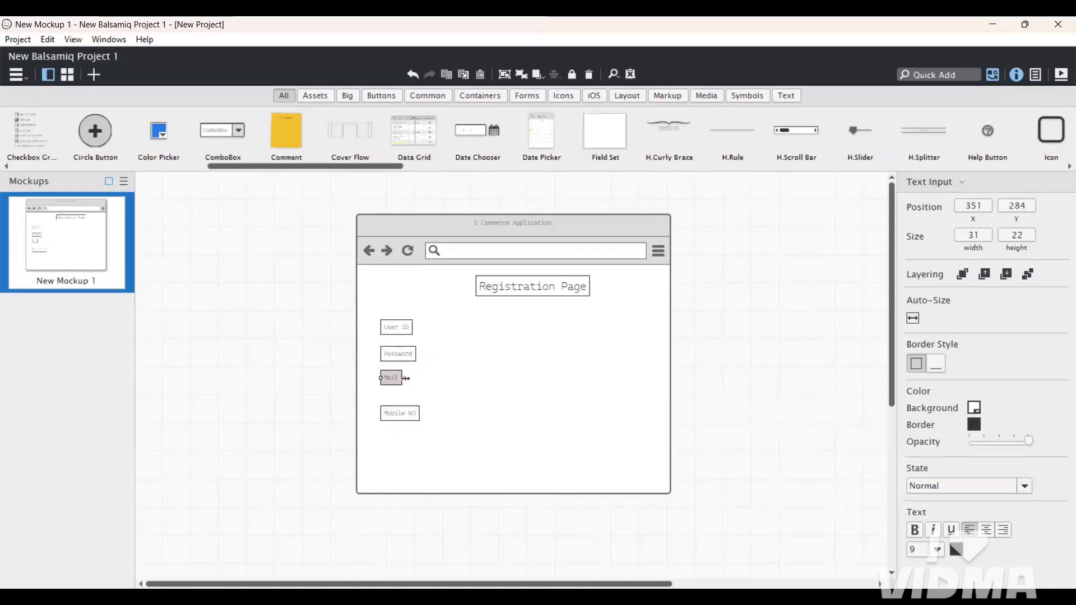
mouse_move(403, 378)
mouse_down()
mouse_move(427, 378)
mouse_move(418, 380)
mouse_up()
click(397, 354)
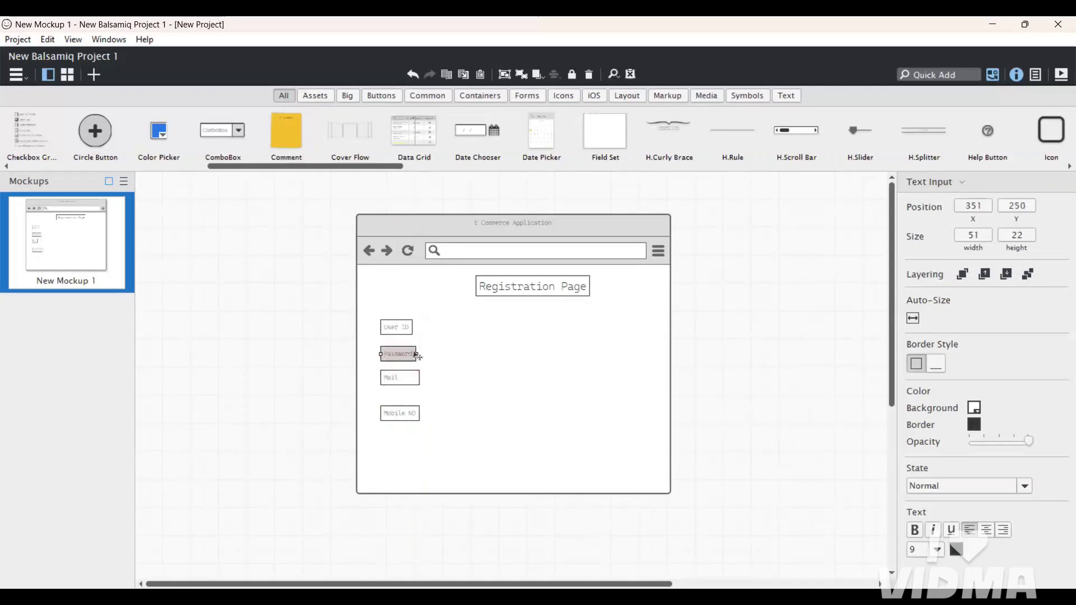
drag(417, 354, 420, 361)
click(393, 333)
click(404, 326)
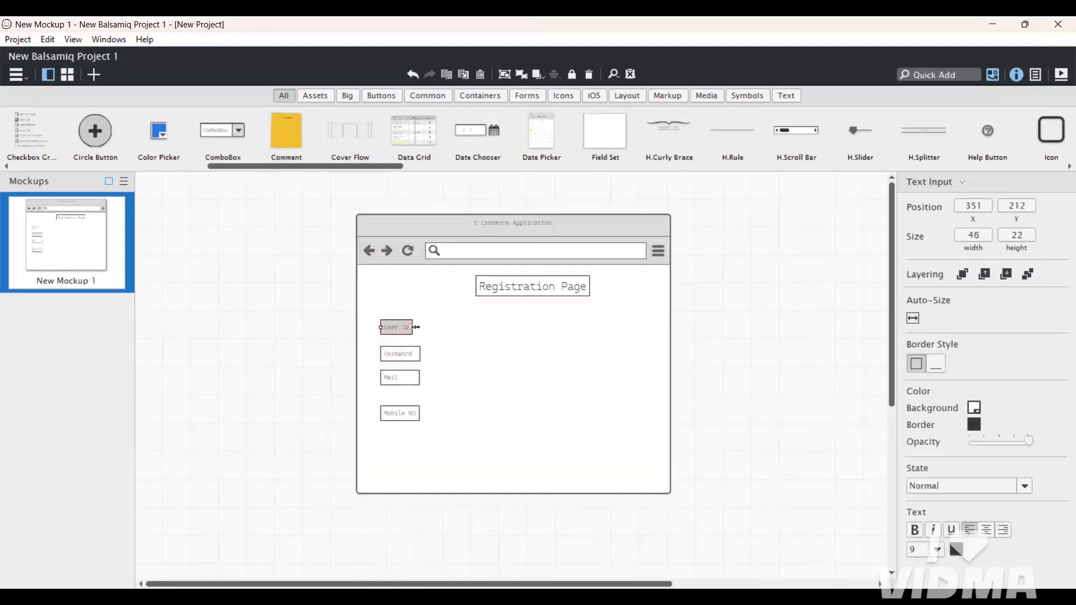
drag(413, 326, 423, 332)
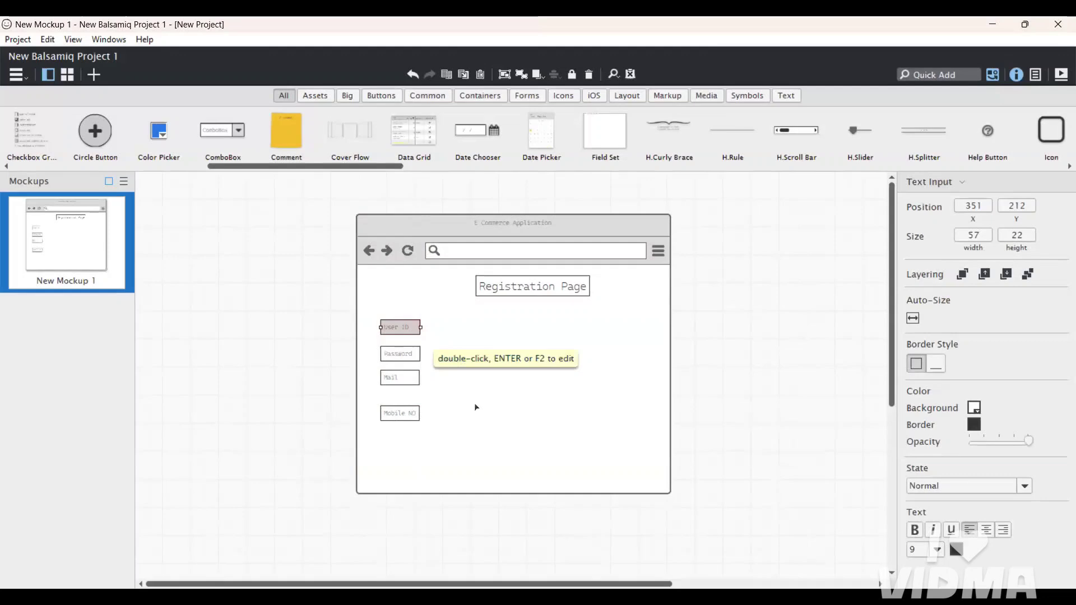
click(398, 414)
drag(400, 416, 406, 406)
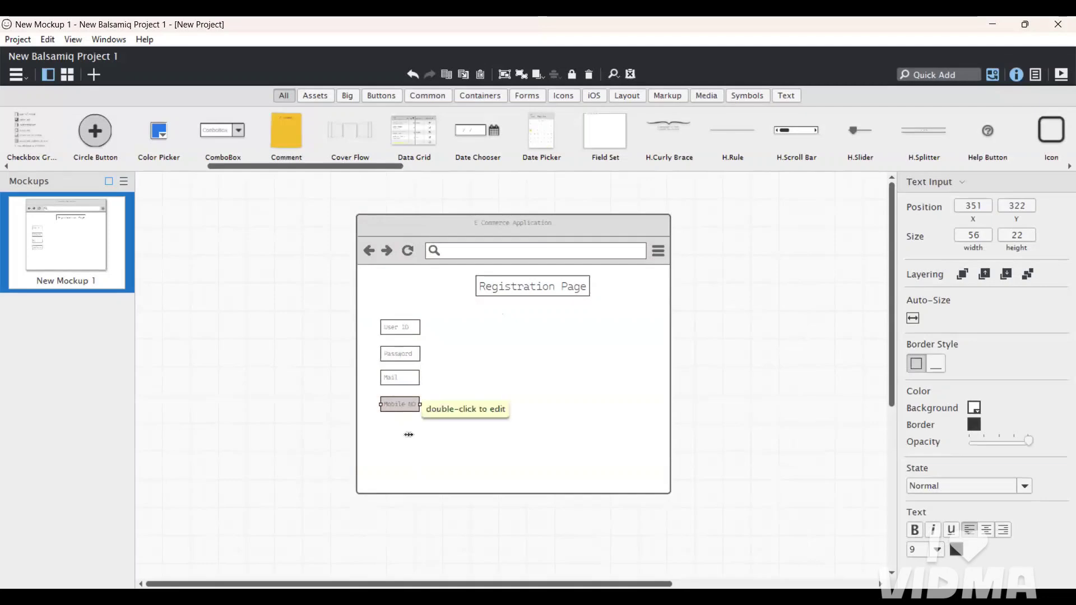
Add four blank Text Input fields beside the labels at X 465, Y 212, 250, 284 and 322, widening the Password one to about 185.
click(964, 74)
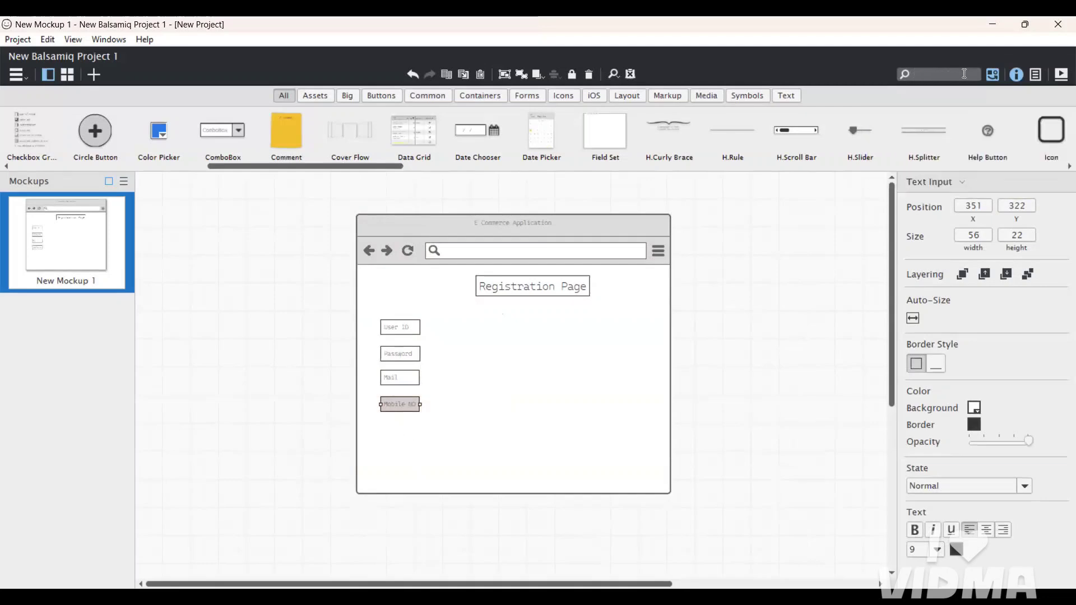
text(tex)
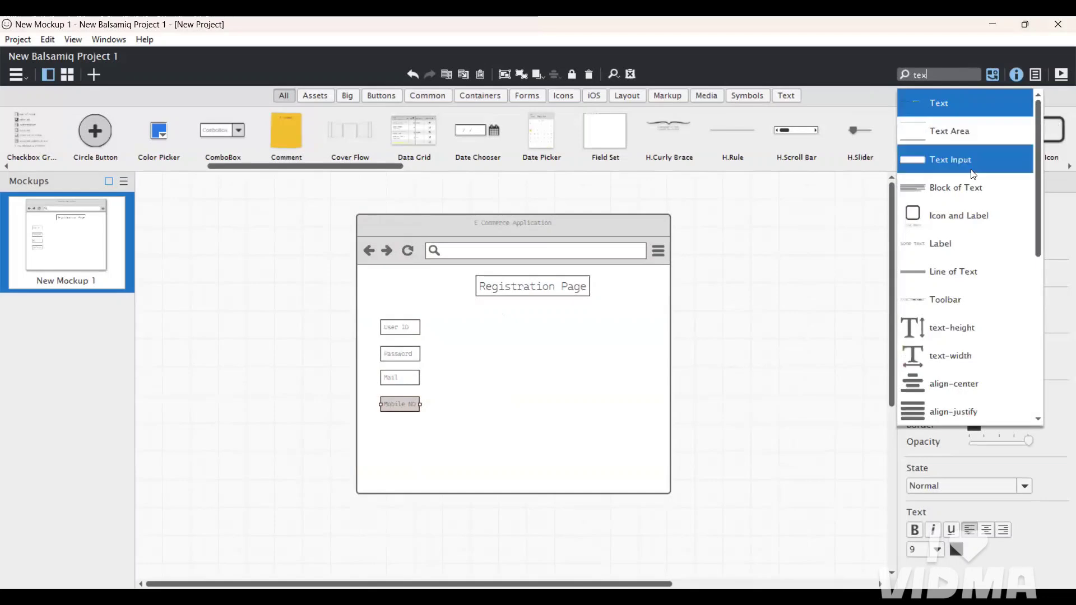
click(966, 160)
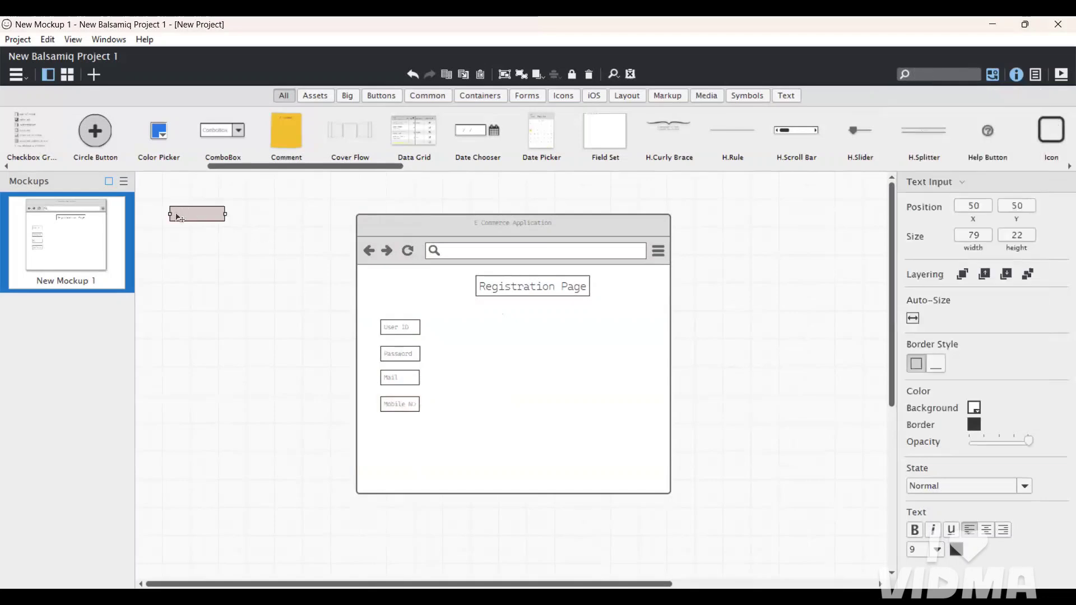
drag(463, 321, 469, 327)
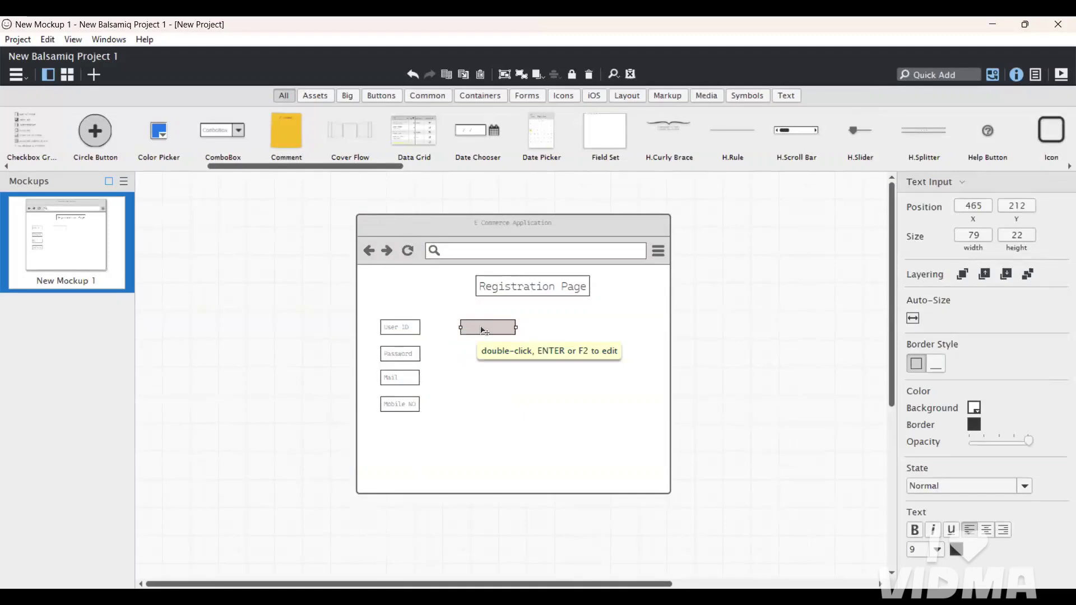
drag(482, 329, 592, 352)
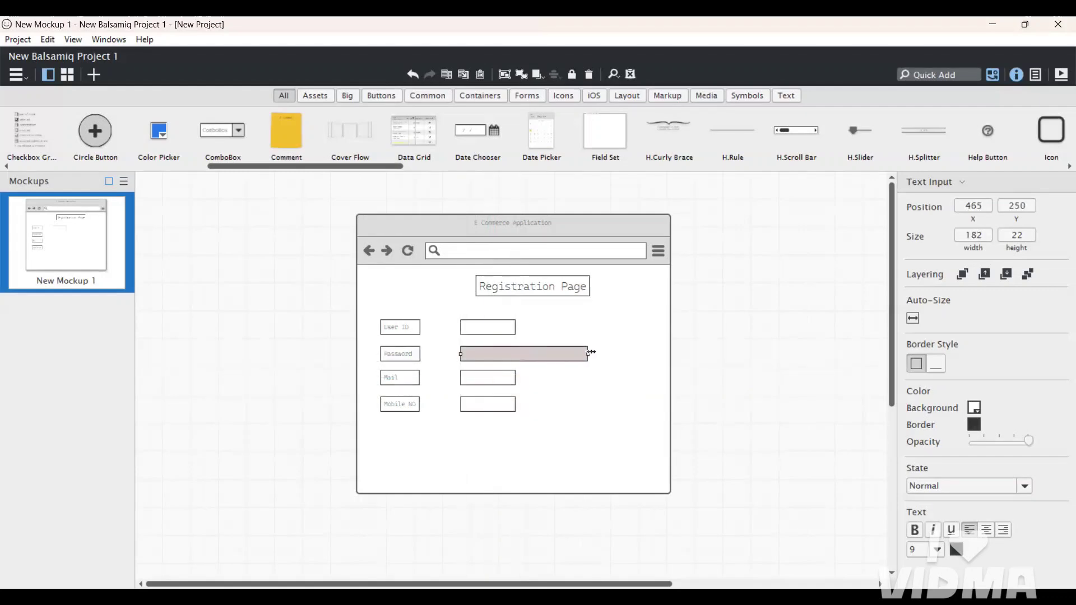
Widen the blank input fields for User ID, Mail and Mobile NO to about 185, matching the Password one.
click(487, 330)
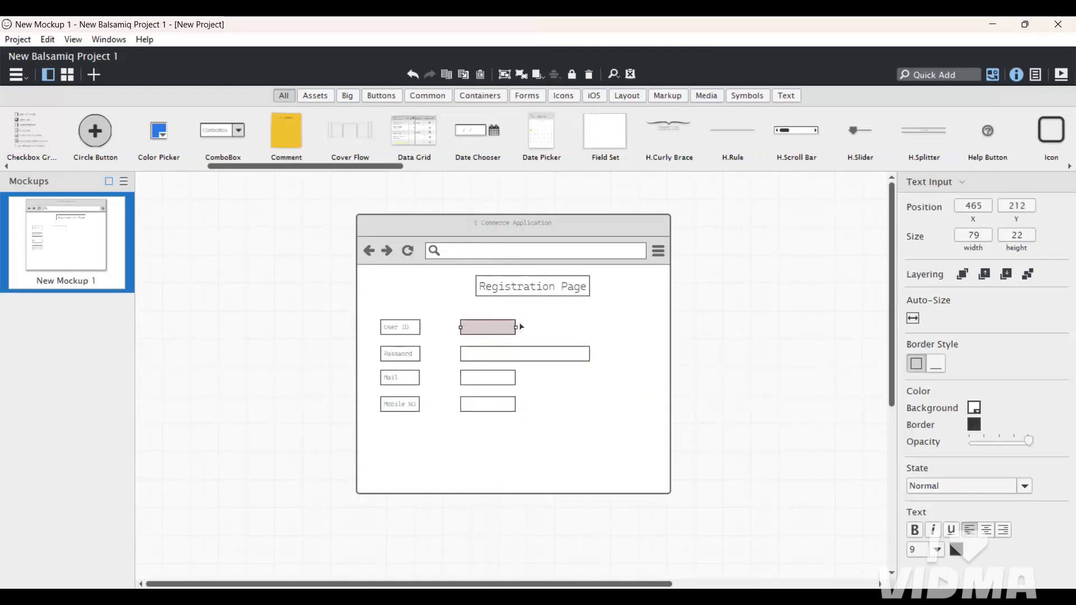
drag(516, 329, 594, 341)
click(486, 378)
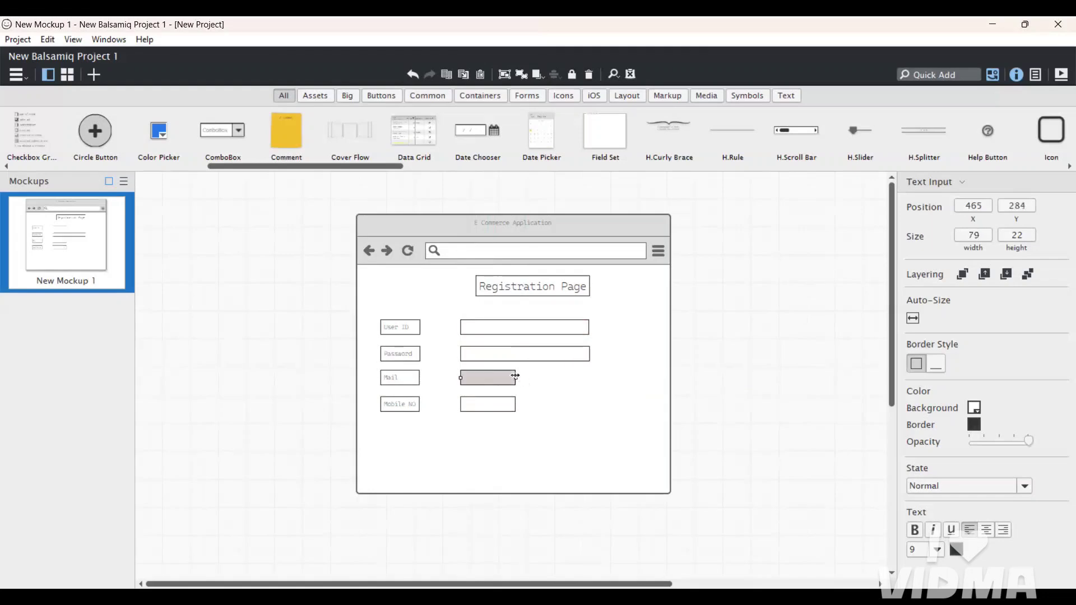
drag(515, 377, 594, 377)
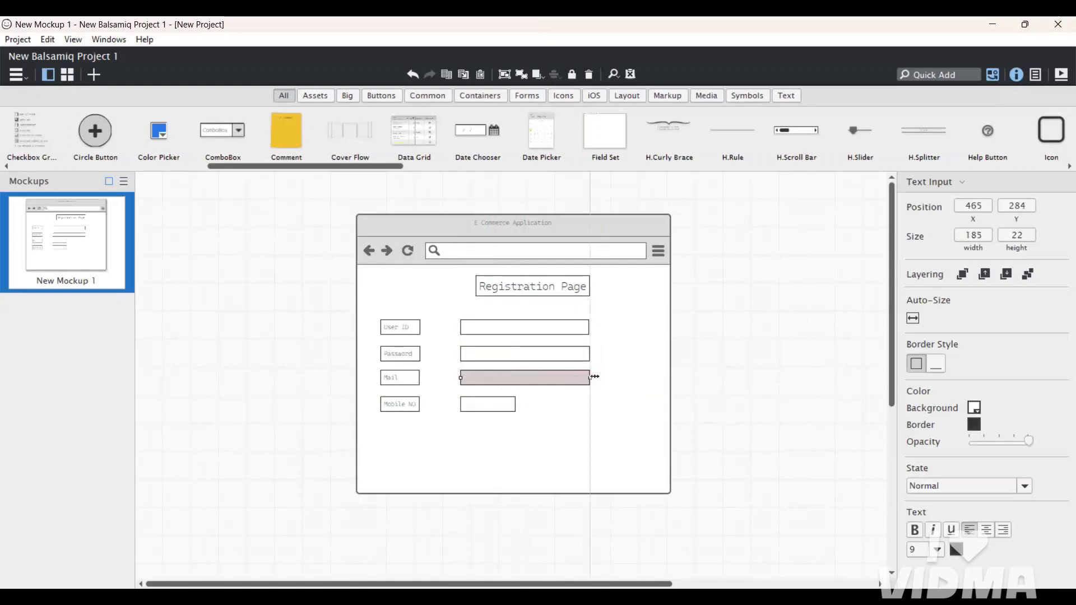
click(488, 405)
drag(514, 403, 597, 404)
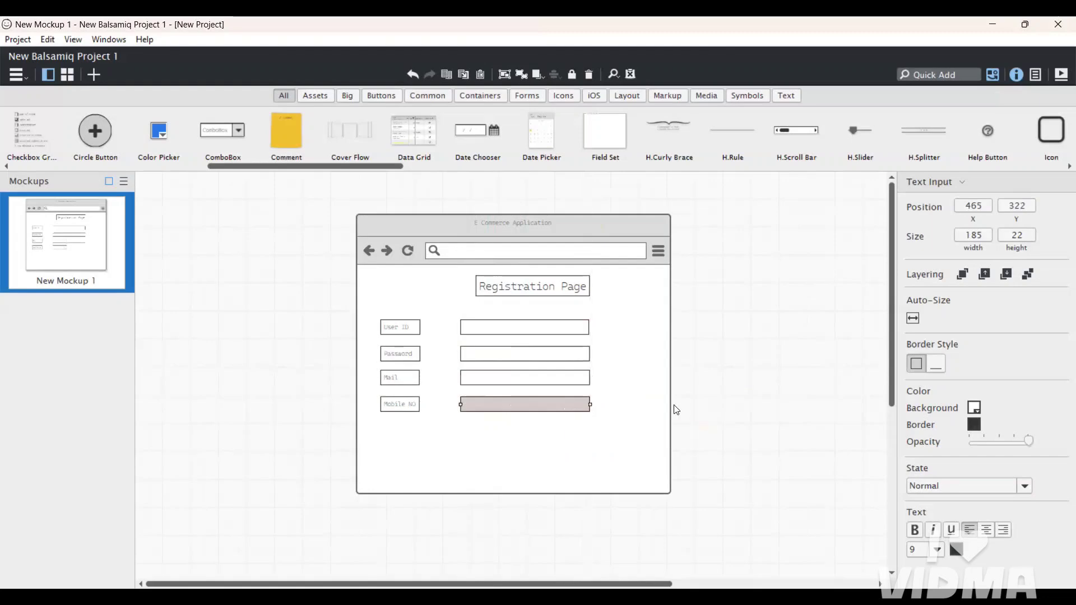
click(650, 403)
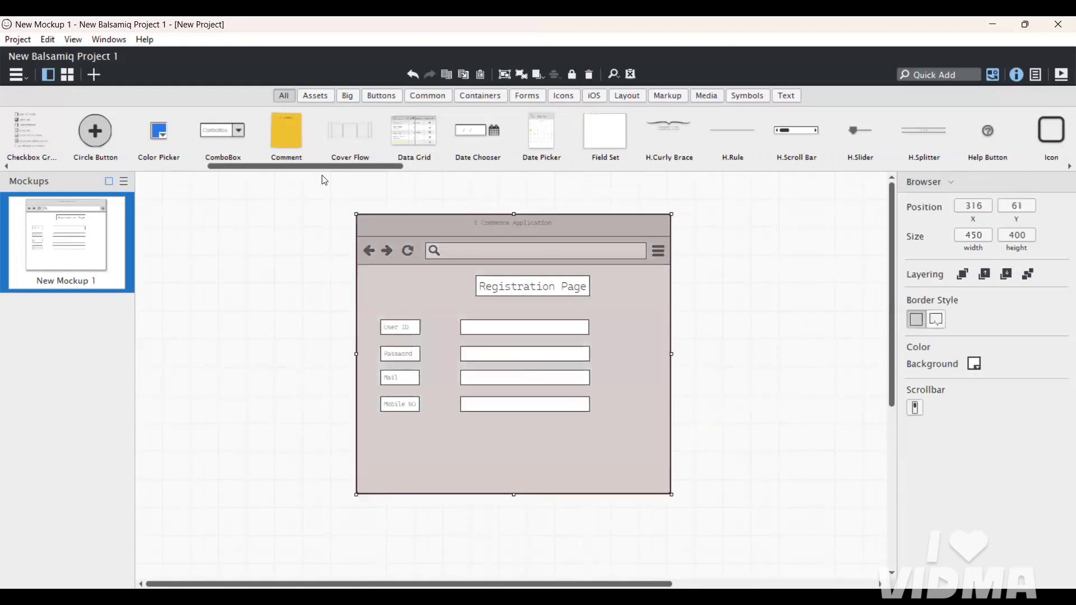
Add a Button below the input fields at about X 524, Y 370, keeping its default text.
click(374, 95)
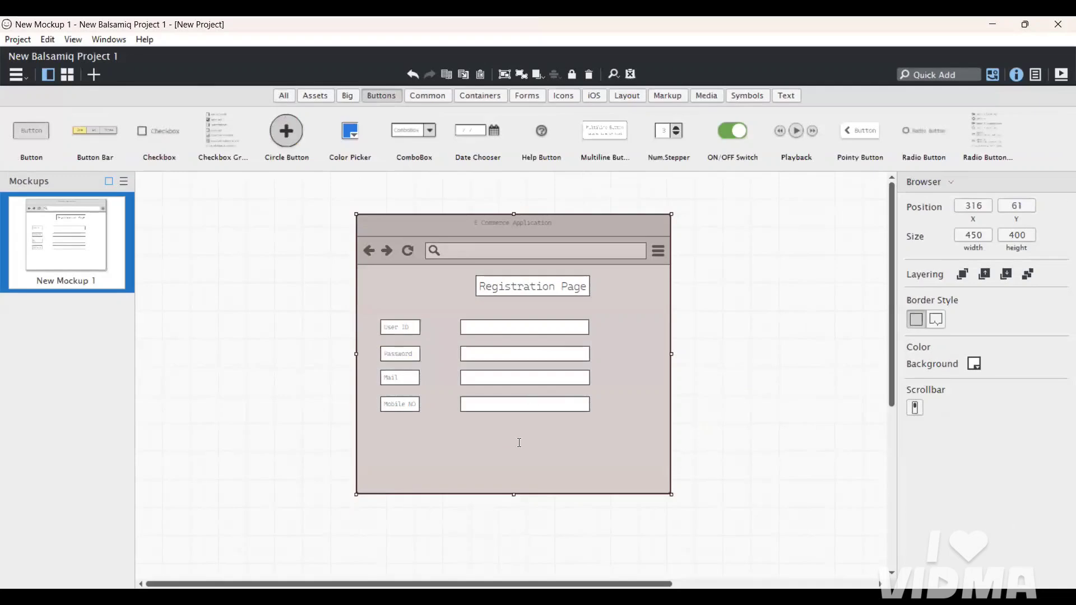
drag(519, 443, 520, 442)
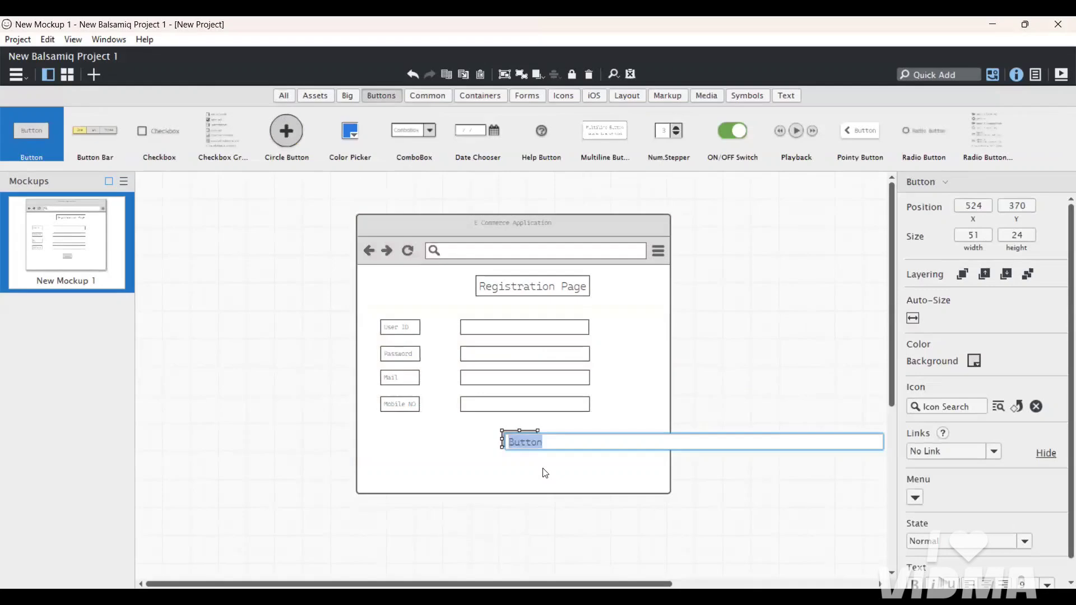
key(Return)
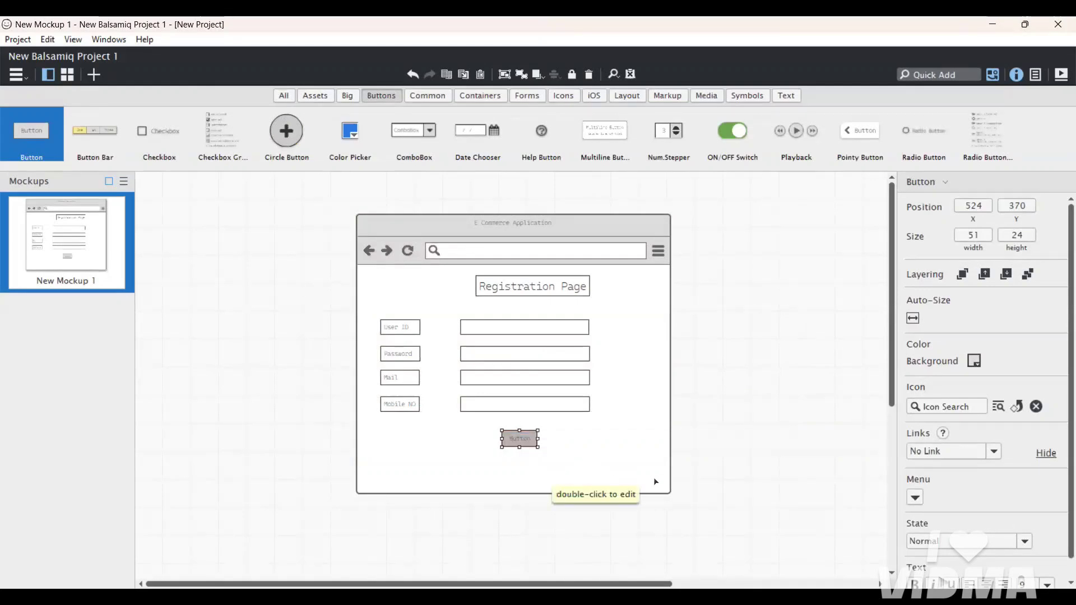
Set the browser window's background colour to orange and deselect it.
click(635, 476)
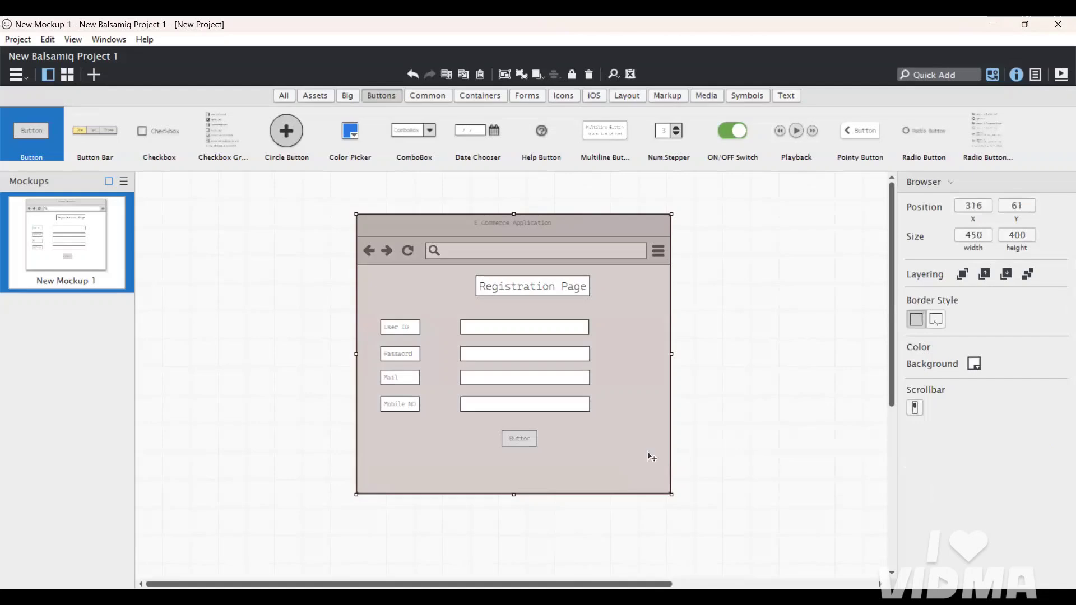
double_click(569, 438)
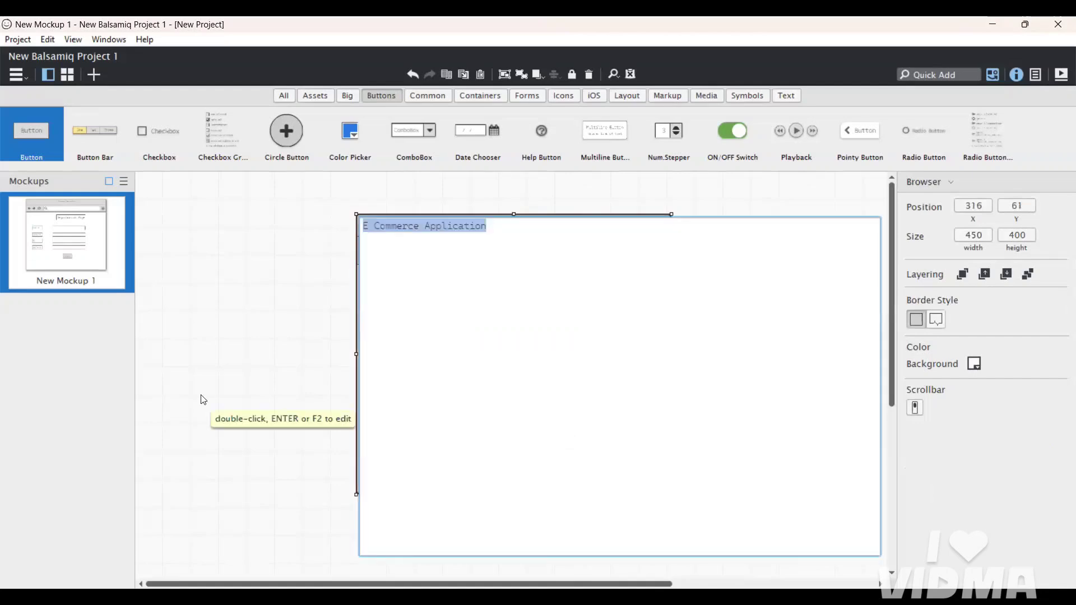
key(Escape)
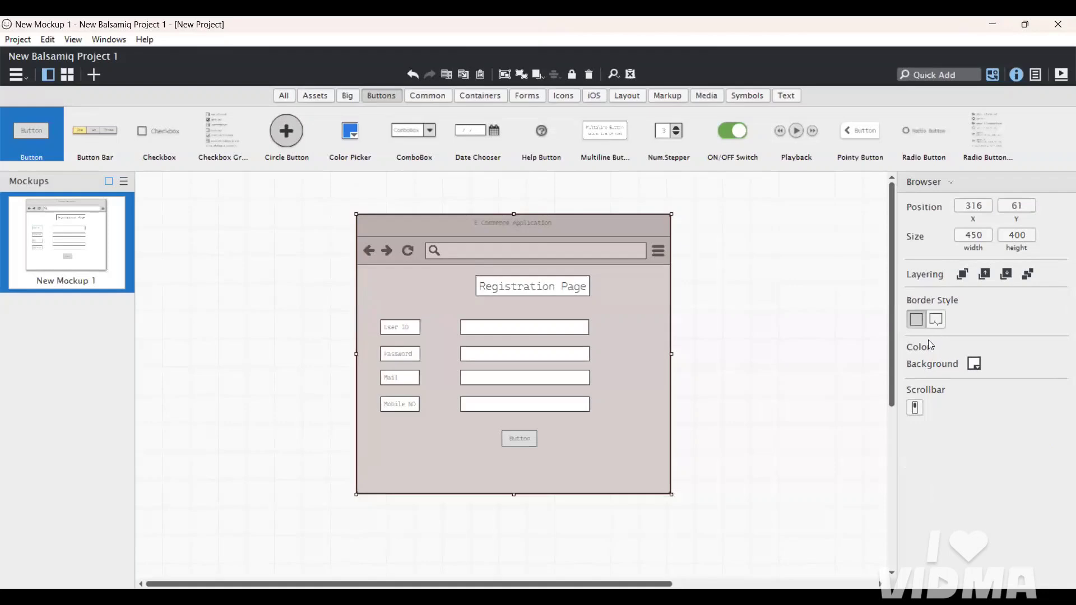
click(974, 364)
click(892, 418)
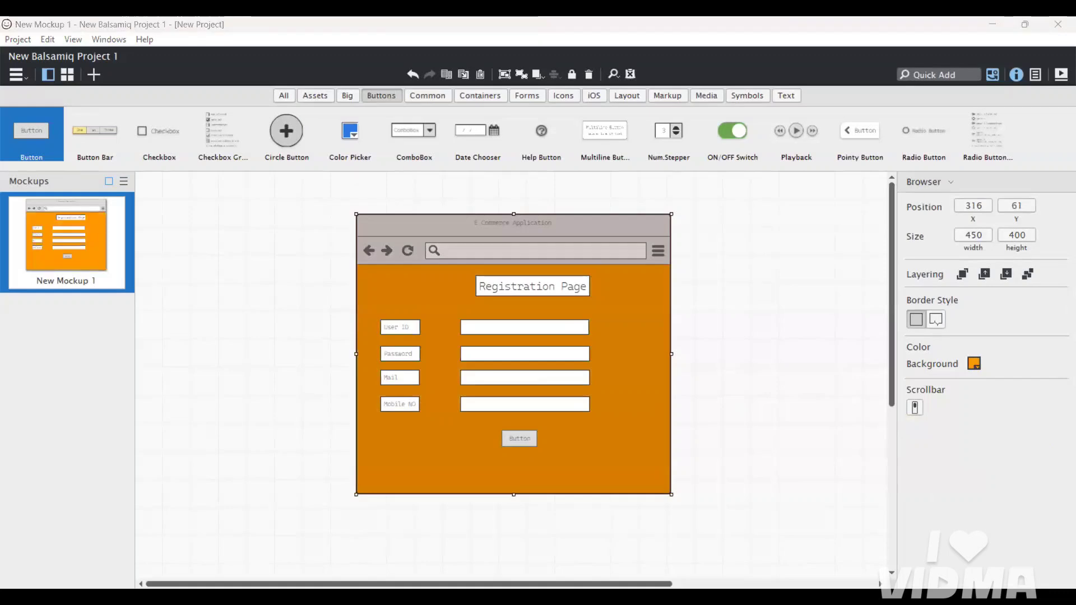
click(712, 367)
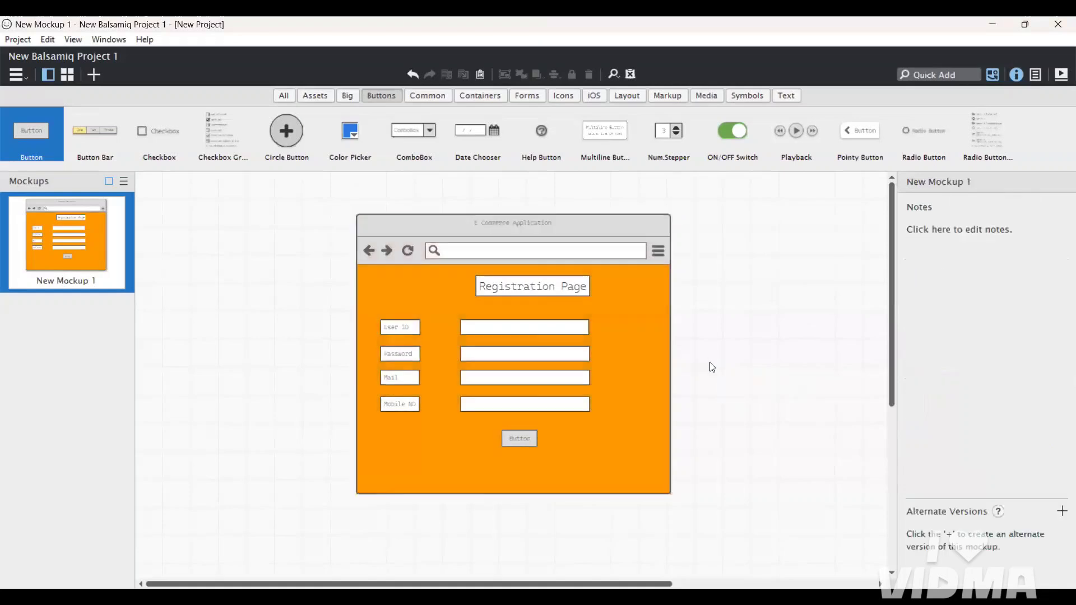
Rename the mockup as Registration Page.
click(569, 455)
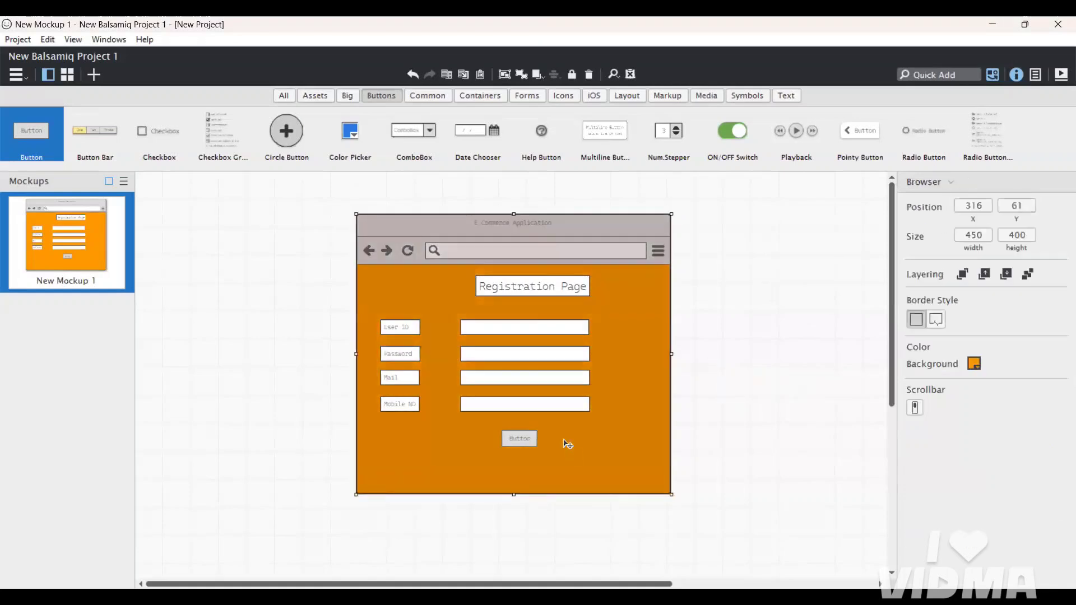
double_click(55, 281)
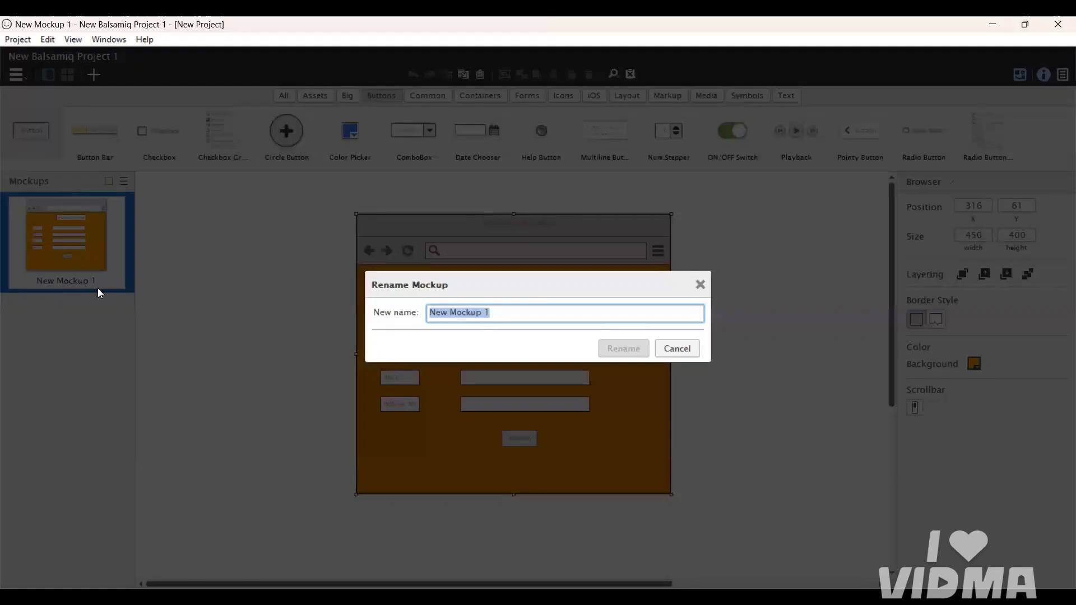
key(BackSpace)
text(Registratio)
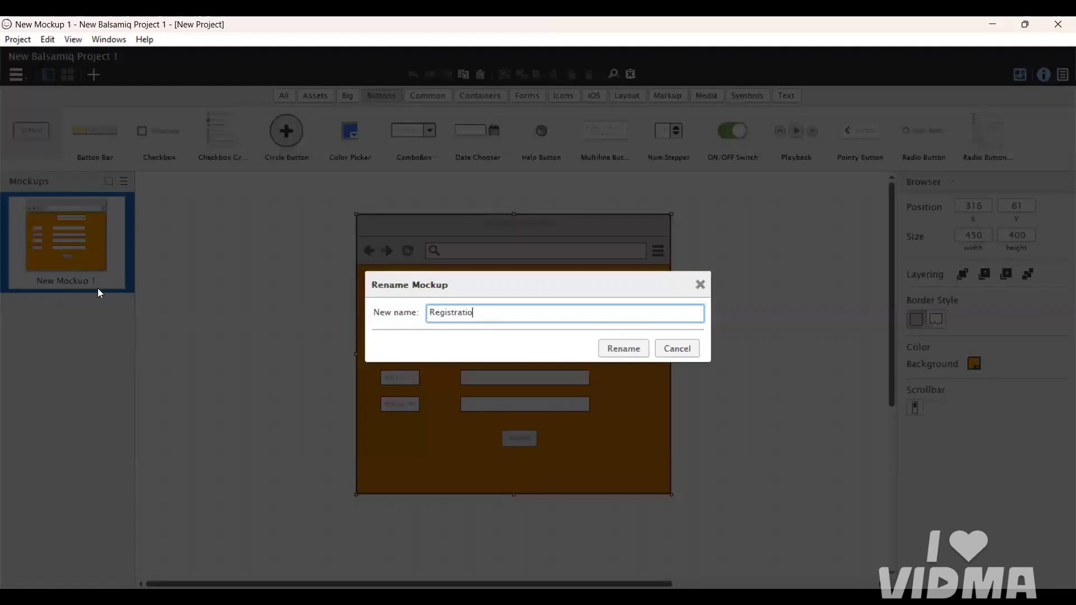
text(n Page)
key(Return)
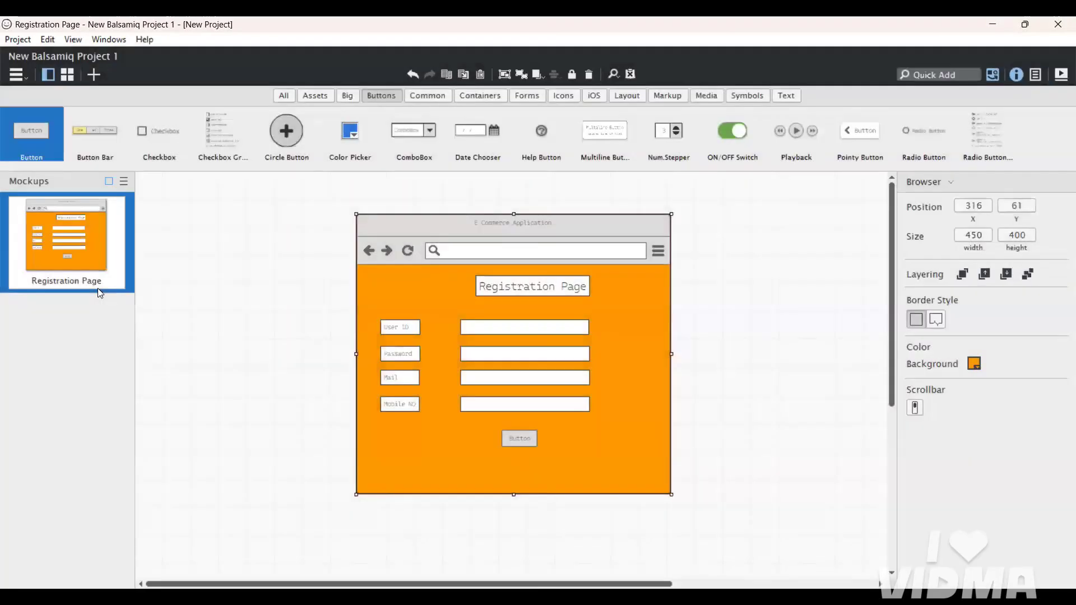
Duplicate the Registration Page mockup and rename the copy as Login Page.
right_click(86, 247)
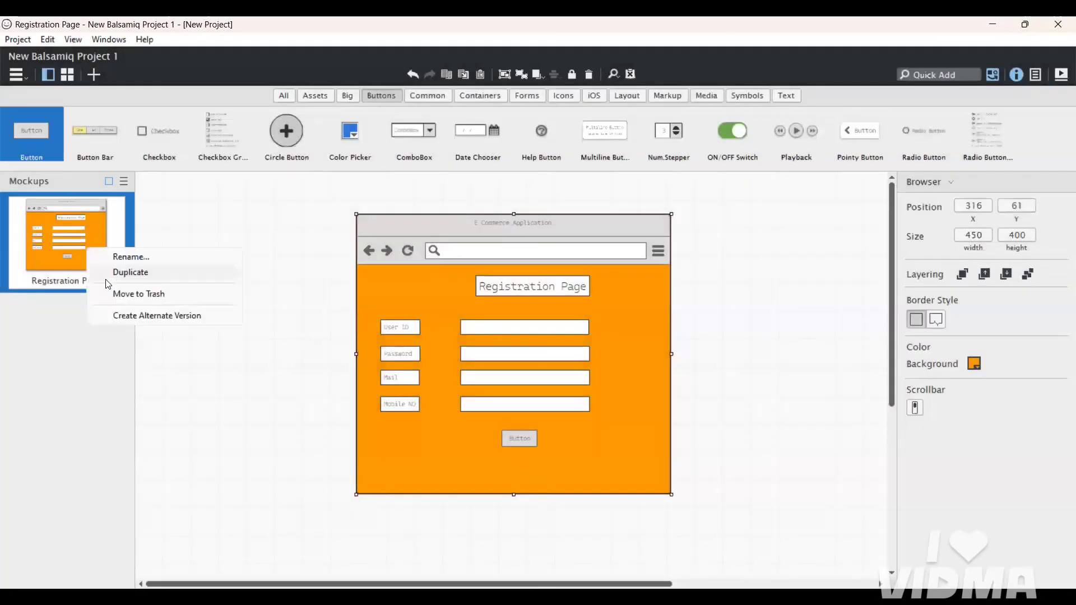
click(136, 273)
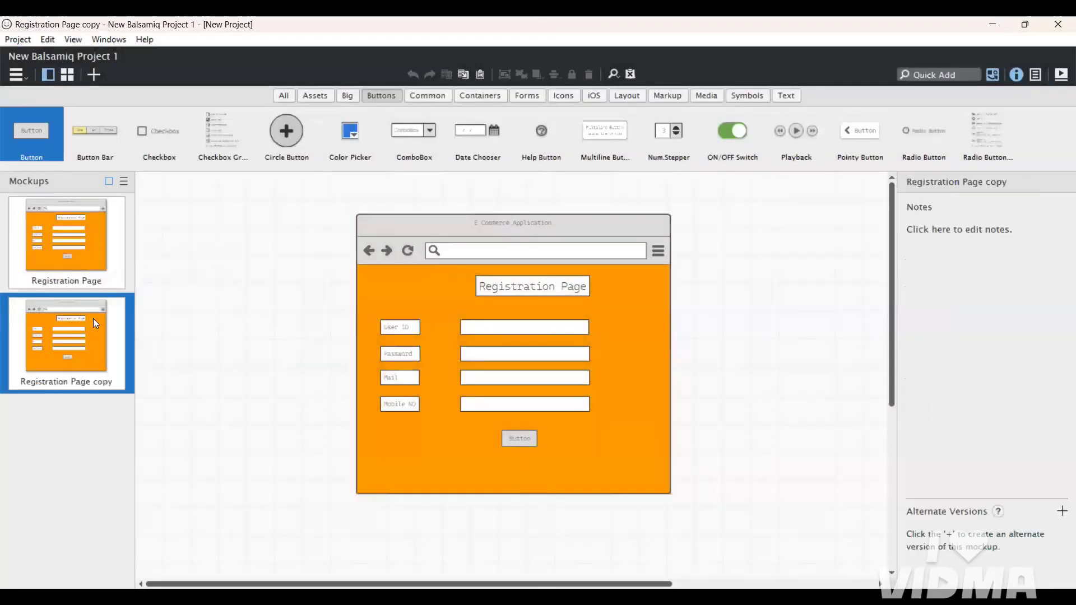
double_click(80, 355)
key(BackSpace)
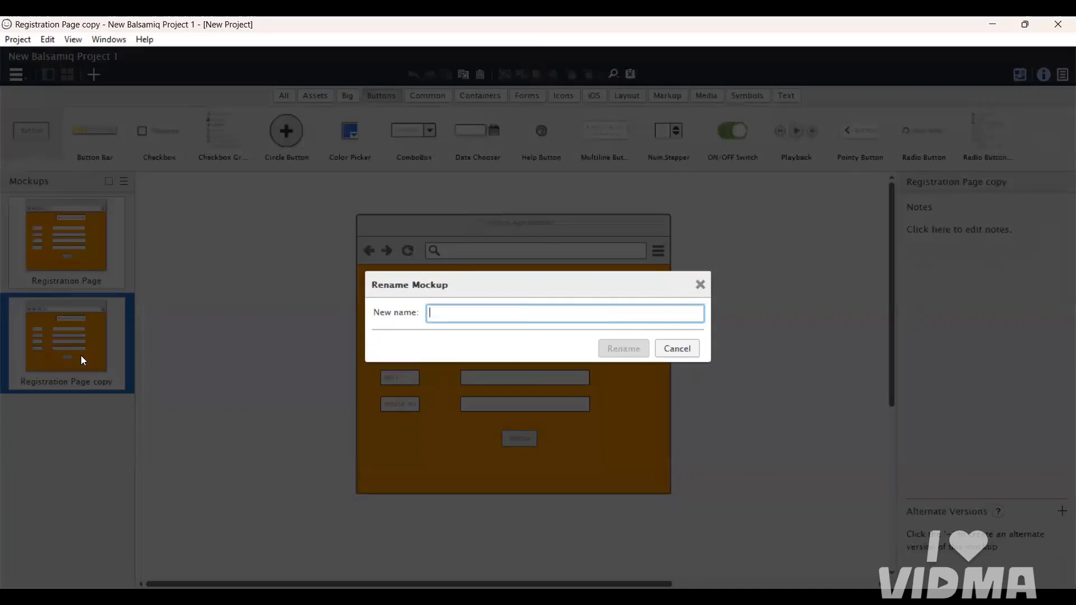
text(Login Page)
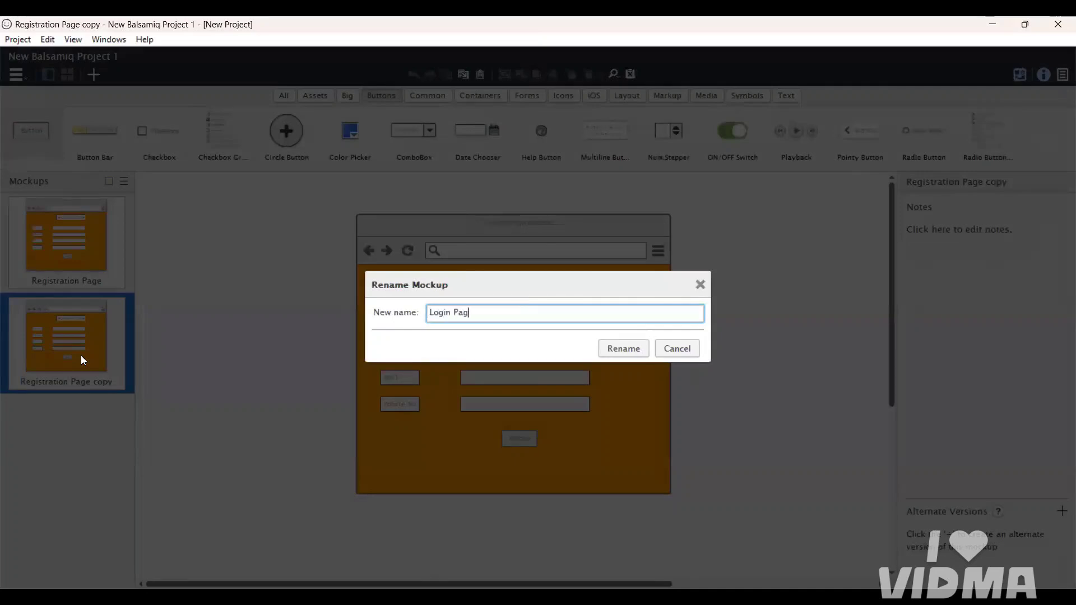
key(Return)
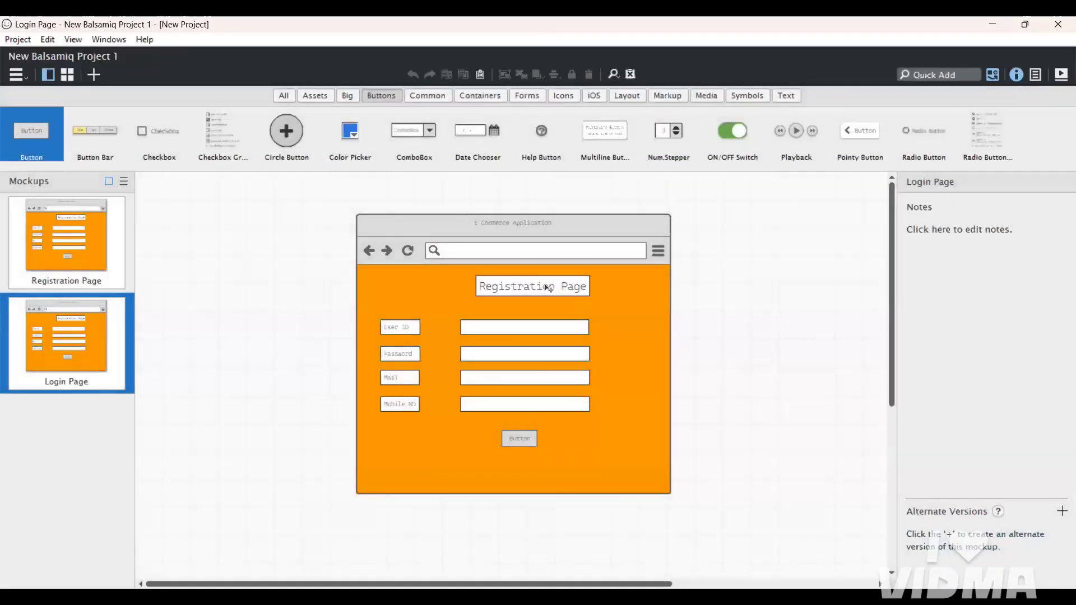
Change the heading text in the Login Page mockup to Login Page.
double_click(548, 287)
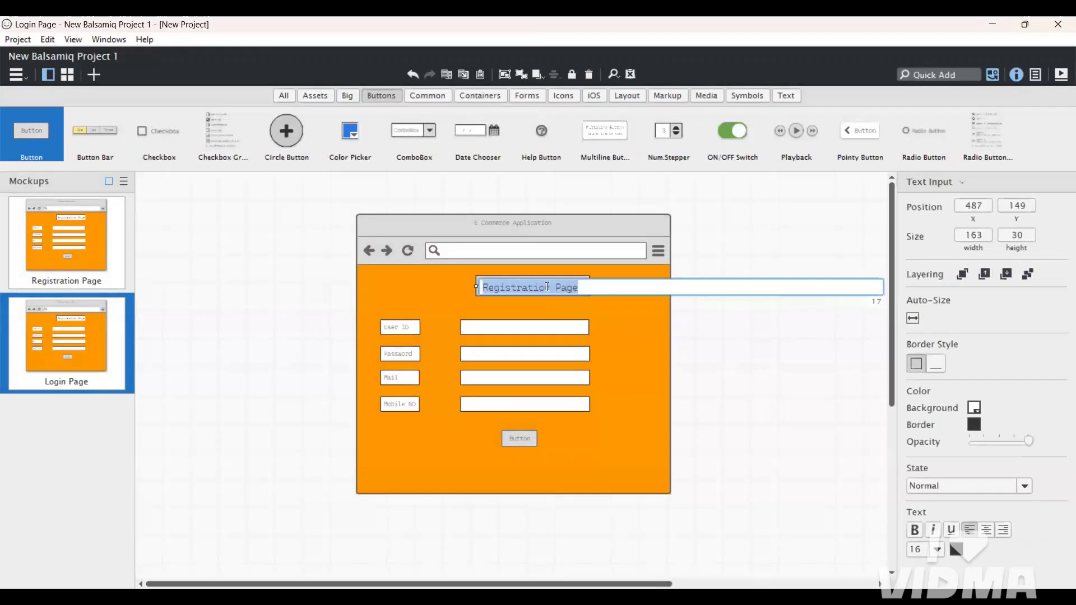
click(547, 288)
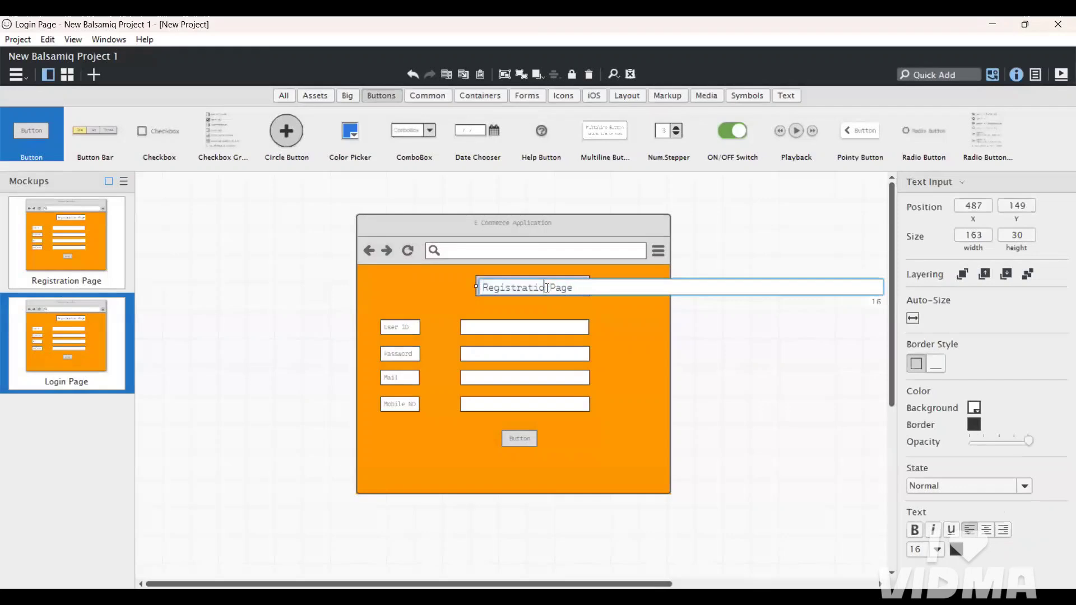
key(BackSpace)
key(BackSpace)
key(BackSpace)
key(BackSpace)
key(BackSpace)
key(BackSpace)
key(BackSpace)
key(BackSpace)
key(BackSpace)
key(BackSpace)
key(BackSpace)
key(BackSpace)
text(Login)
key(Return)
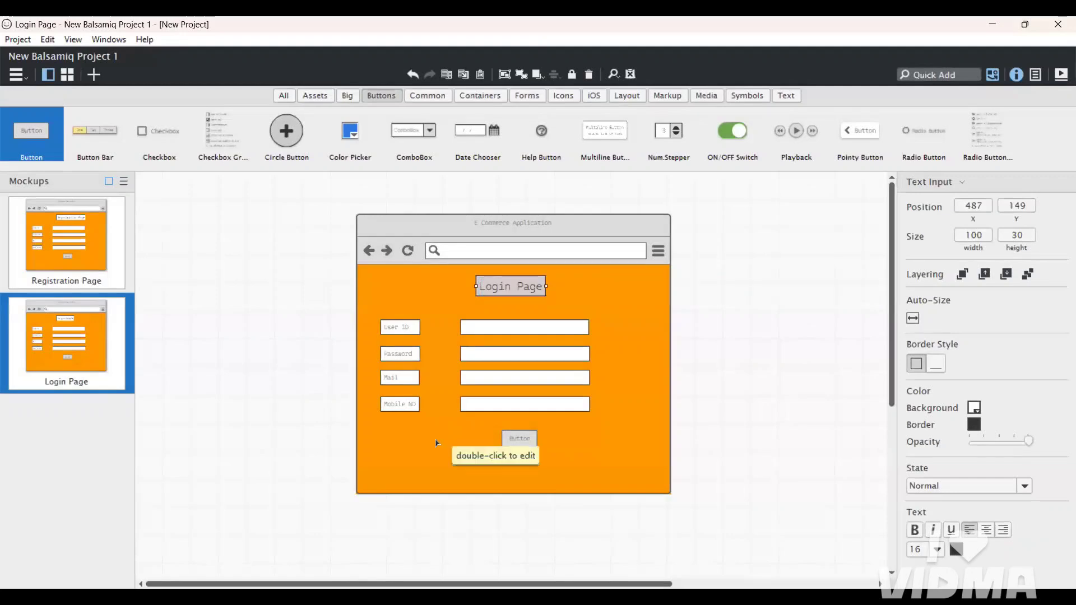
Delete the Mail and Mobile No labels and their two input fields from the Login Page mockup.
click(400, 379)
key(Delete)
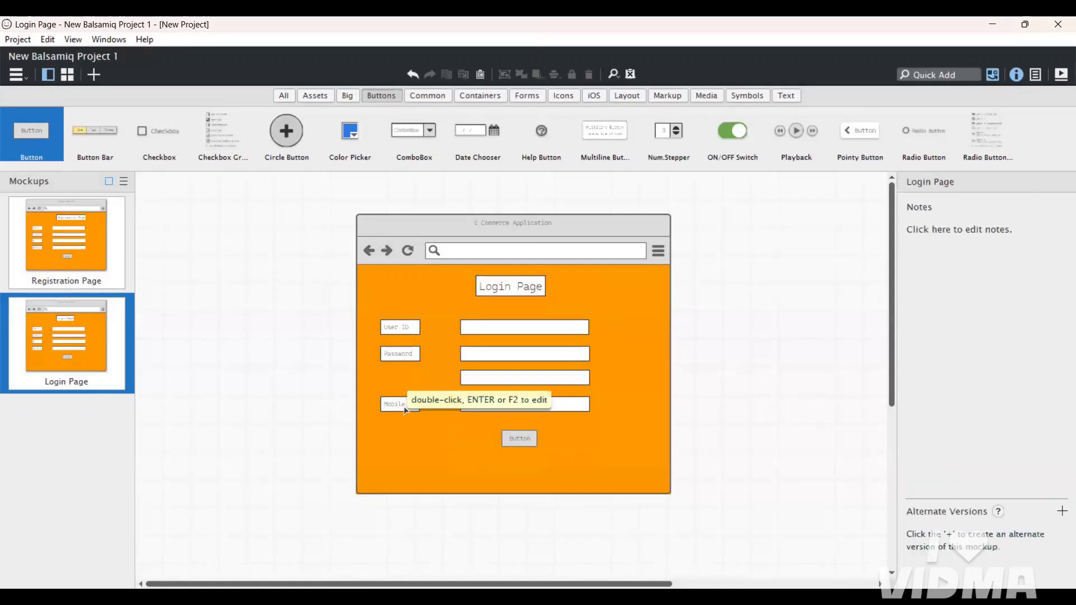
click(407, 412)
key(Delete)
click(499, 379)
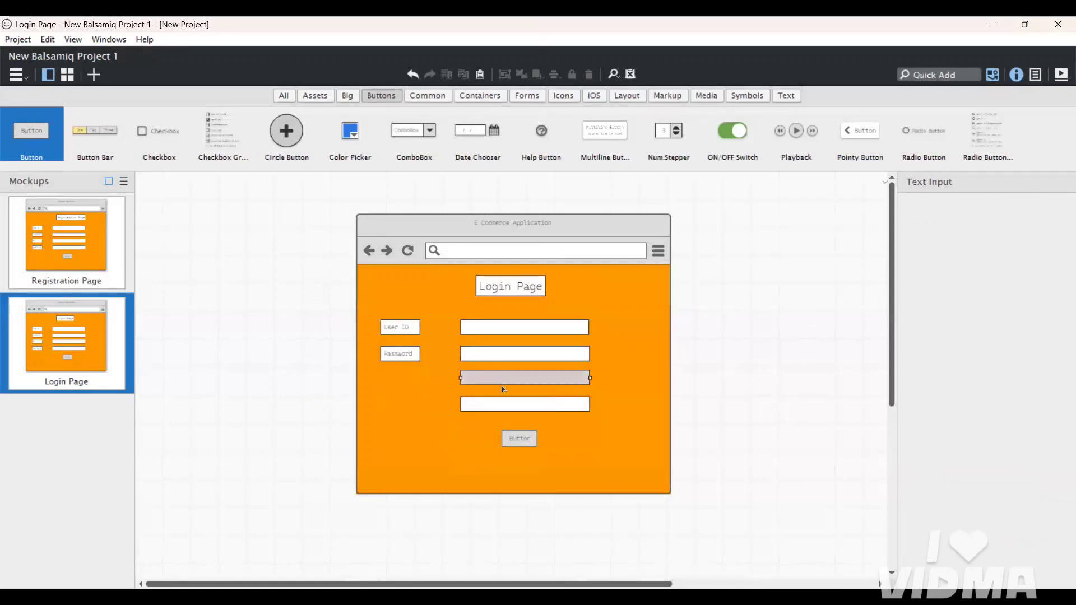
key(Delete)
click(506, 408)
key(Delete)
Space out the login form by moving the Password label and field to about Y 281 and the User ID pair to about Y 228.
drag(485, 357, 487, 374)
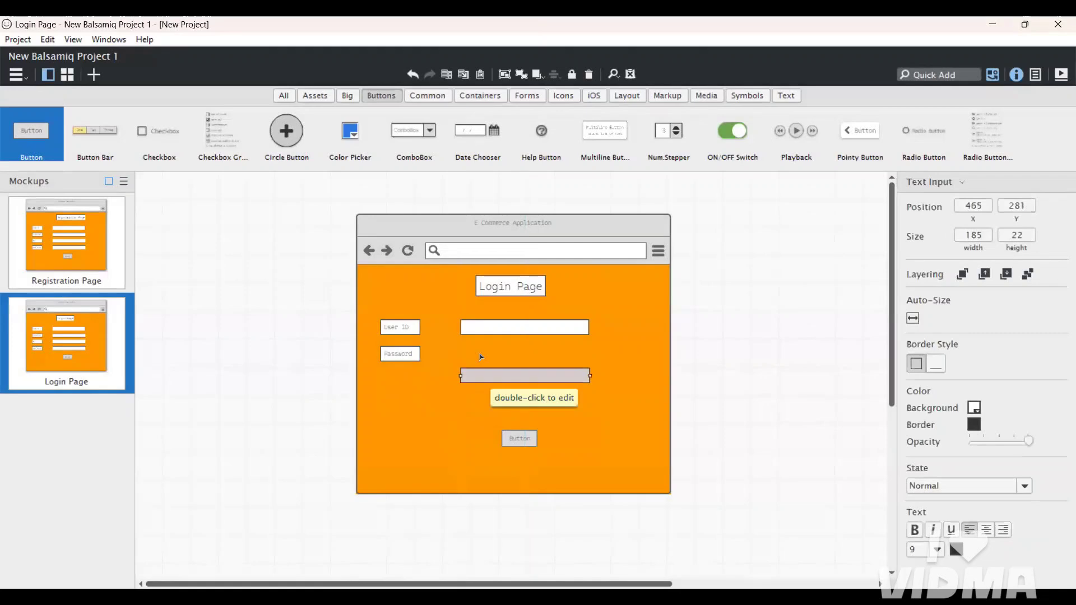
mouse_move(483, 330)
mouse_down()
mouse_move(485, 343)
mouse_move(473, 345)
mouse_up()
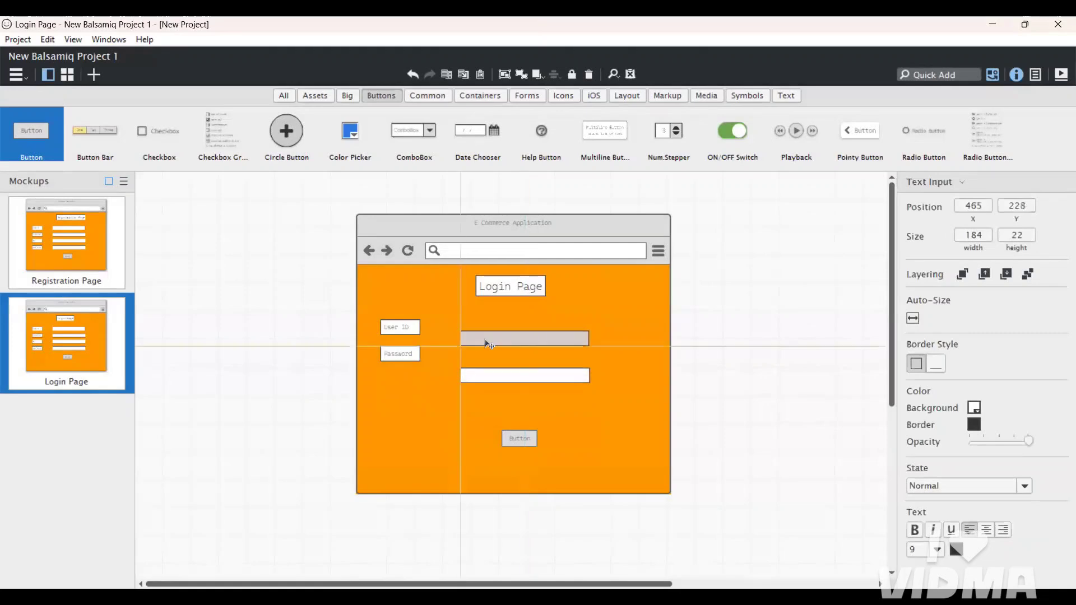
drag(400, 354, 401, 376)
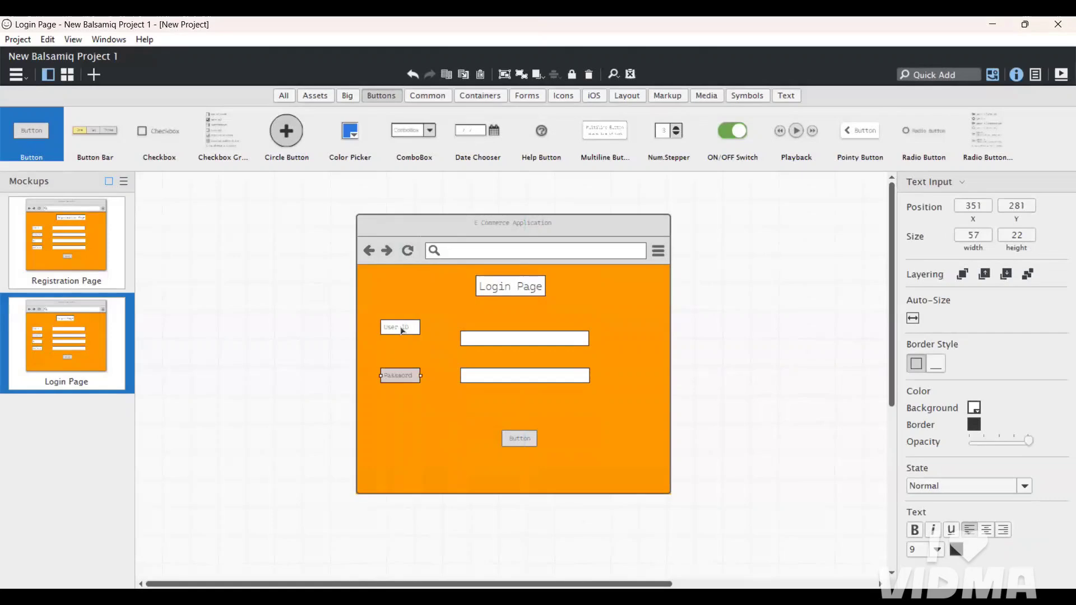
drag(400, 327, 400, 339)
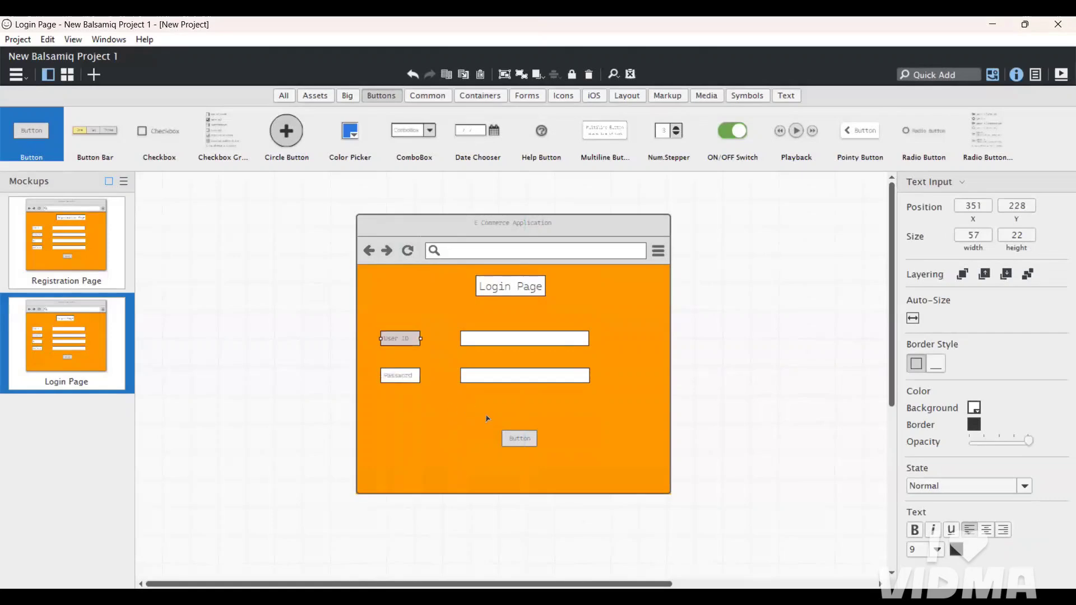
click(401, 434)
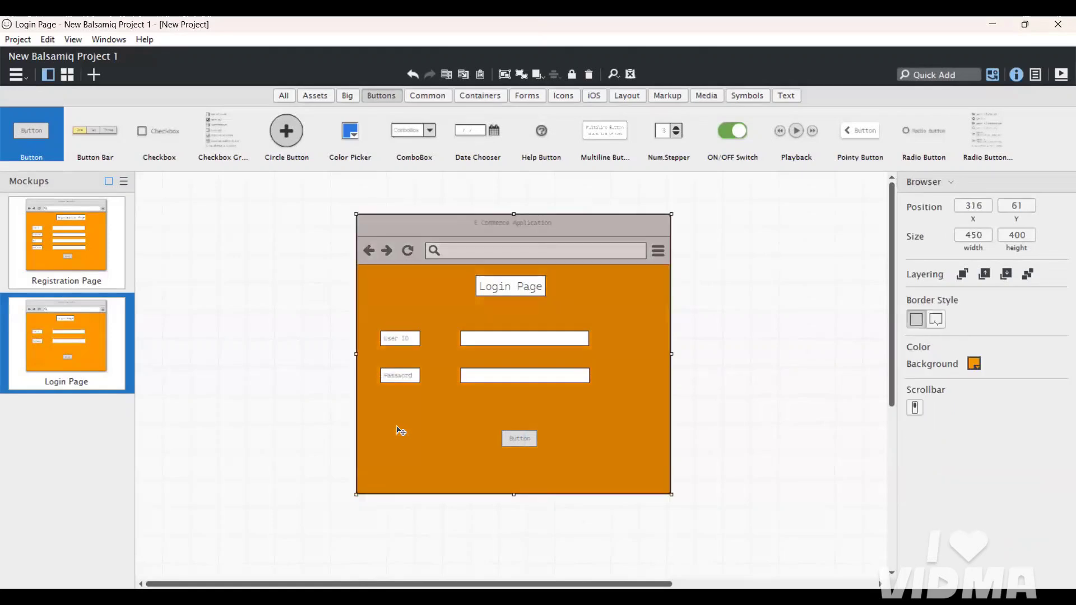
Add a Text Input control and place it between the password field and the button, at about X 575, Y 319.
click(955, 77)
text(inp)
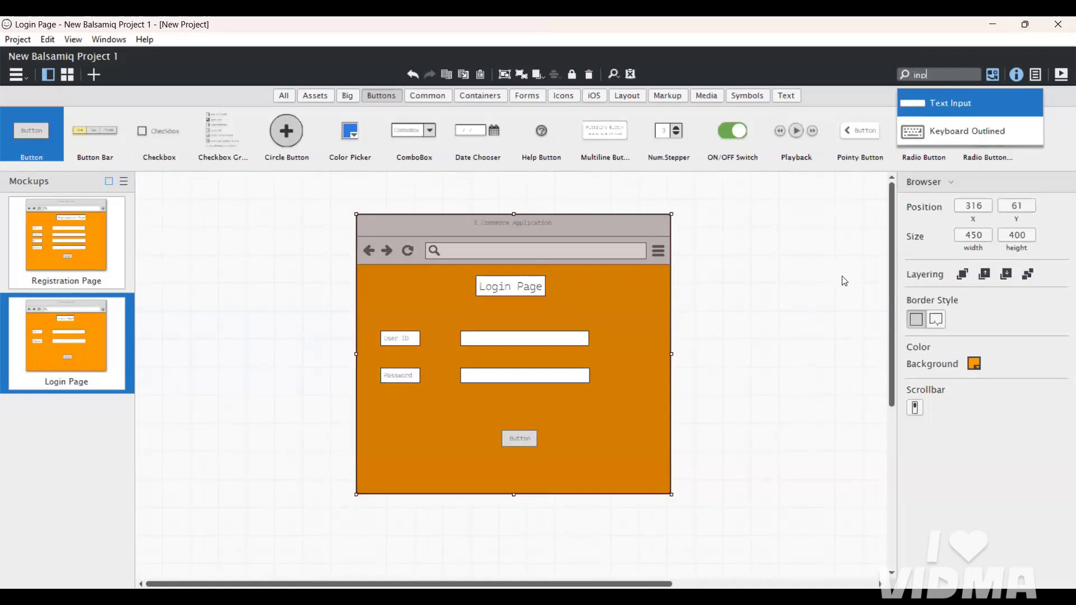
click(952, 103)
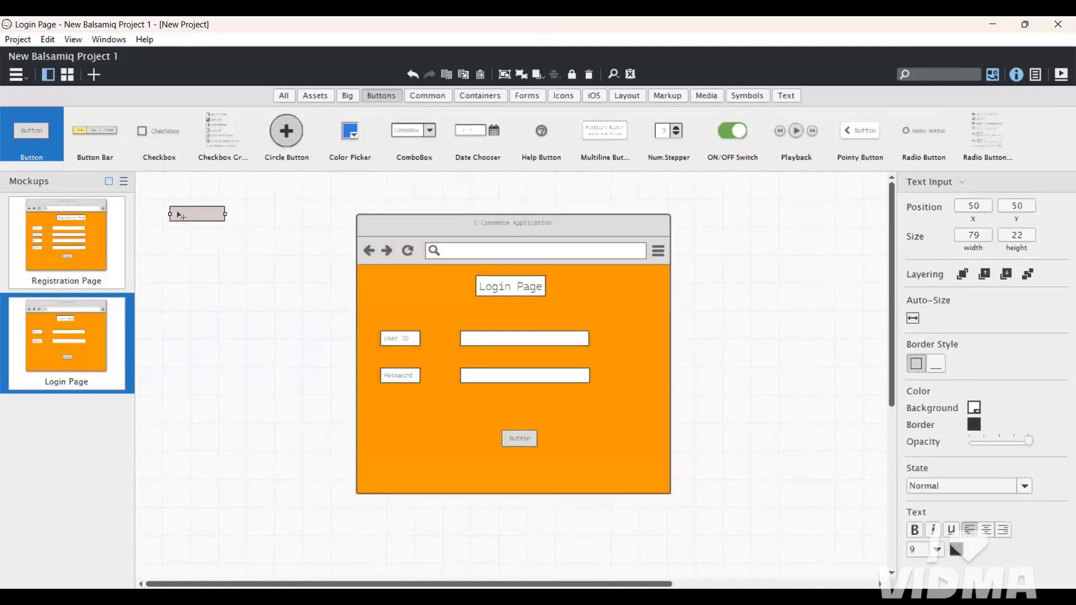
drag(179, 216, 544, 405)
Set the new text input's text to Forgot Password and give it the underline-only border style.
double_click(565, 404)
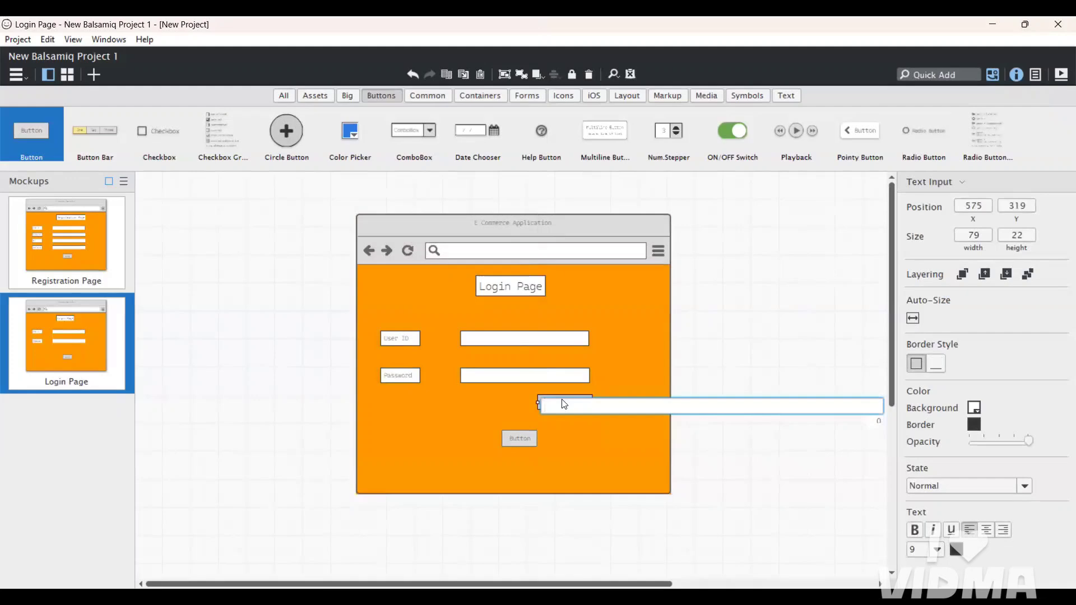
text(Forgot)
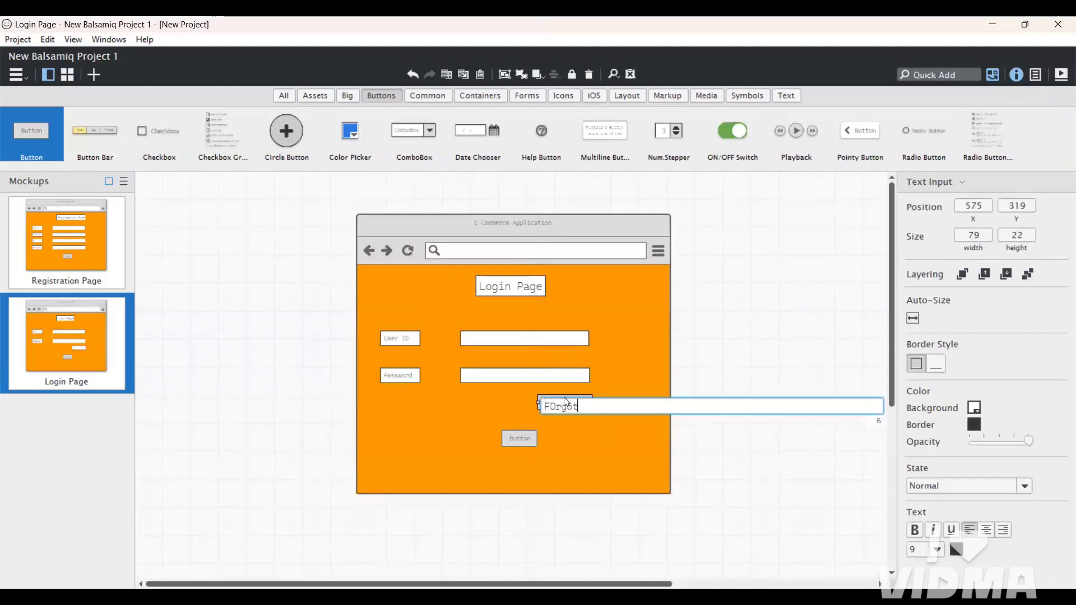
key(BackSpace)
key(BackSpace)
key(BackSpace)
key(BackSpace)
key(BackSpace)
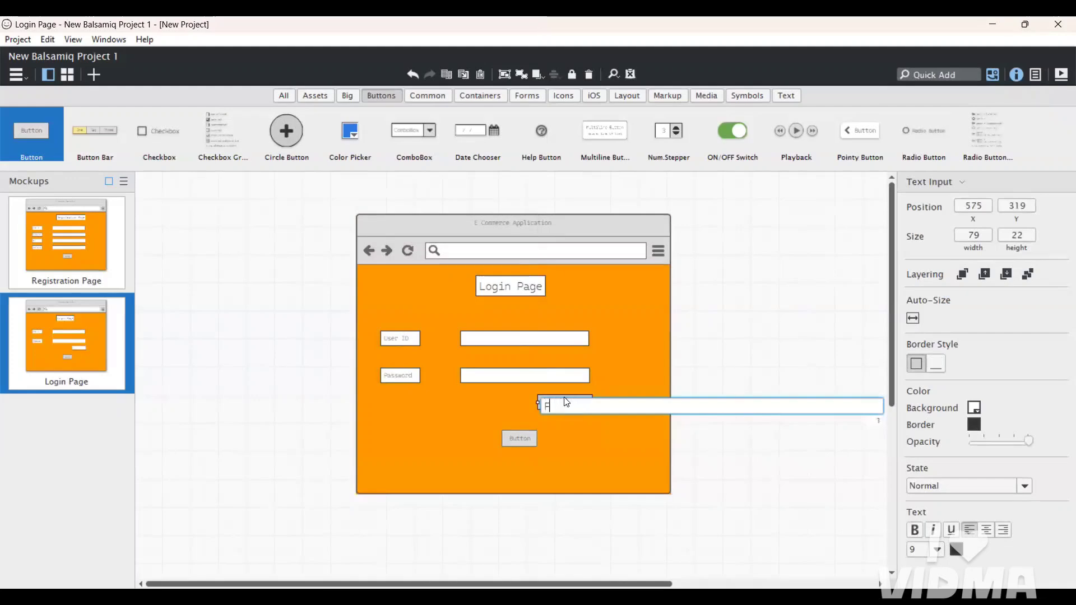
text(orgot Password)
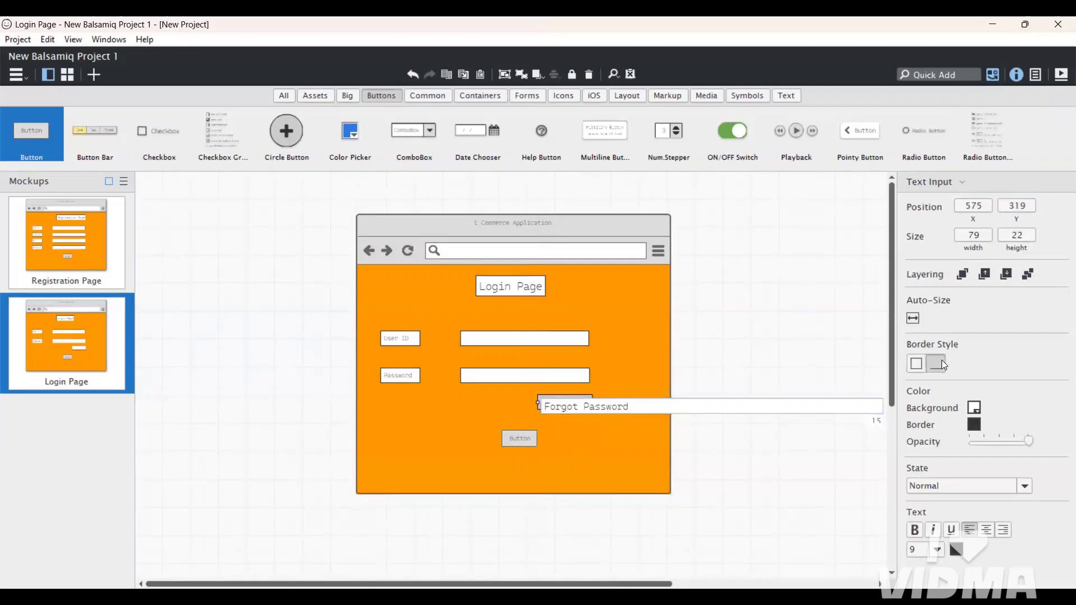
click(741, 421)
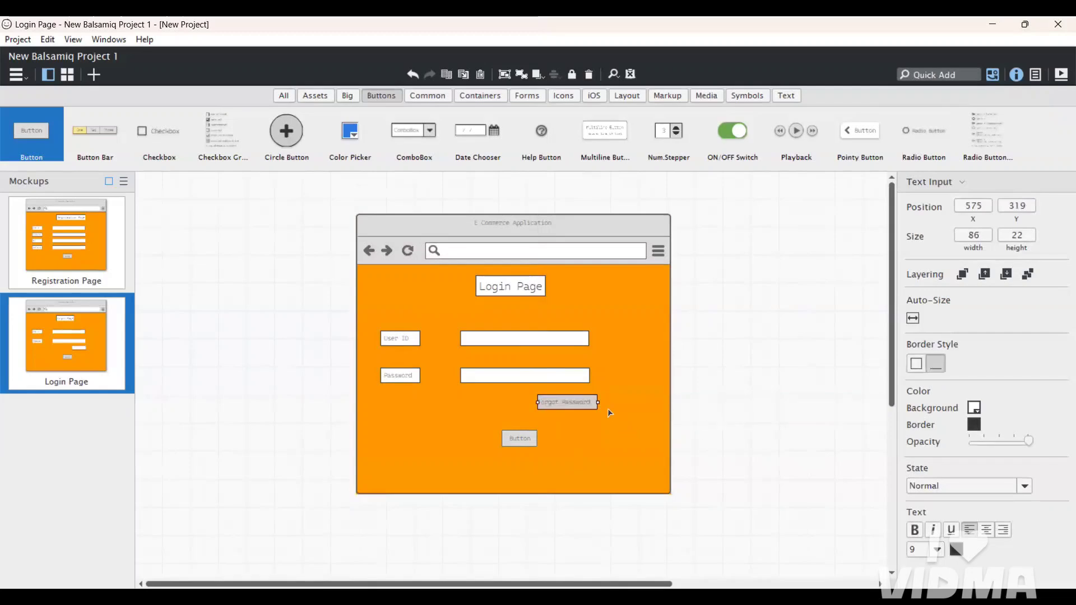
Format the Forgot Password text at size 14, bold and underlined.
double_click(573, 402)
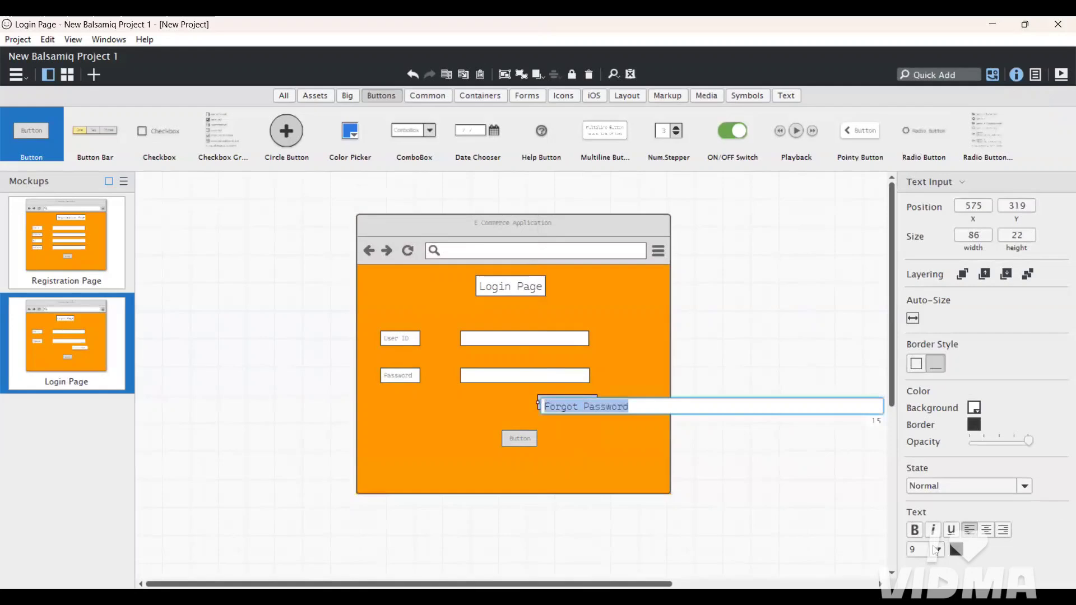
click(938, 552)
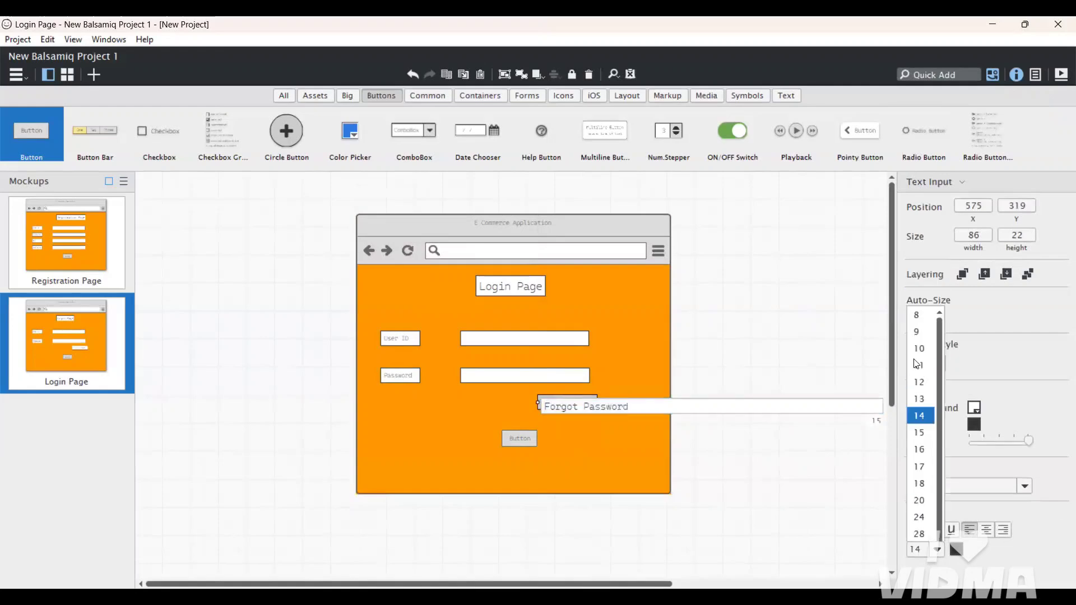
click(920, 413)
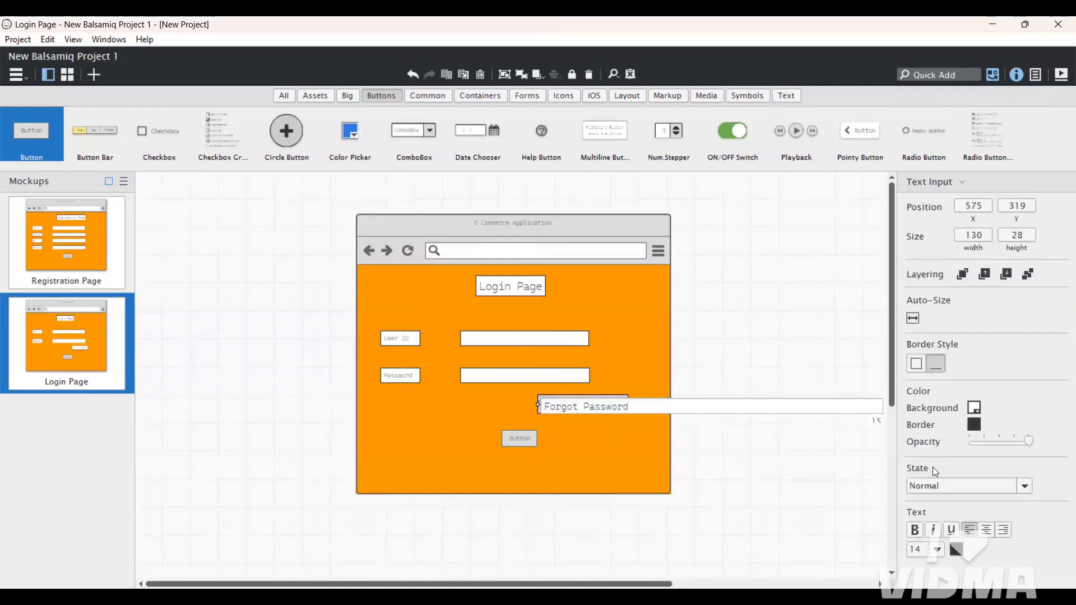
click(914, 530)
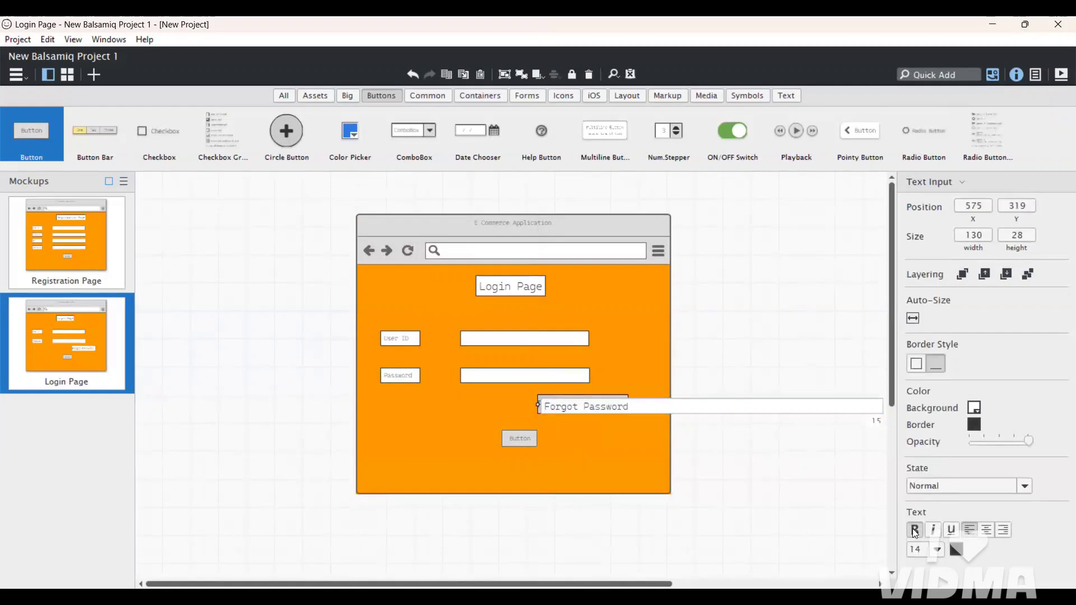
click(952, 529)
click(814, 516)
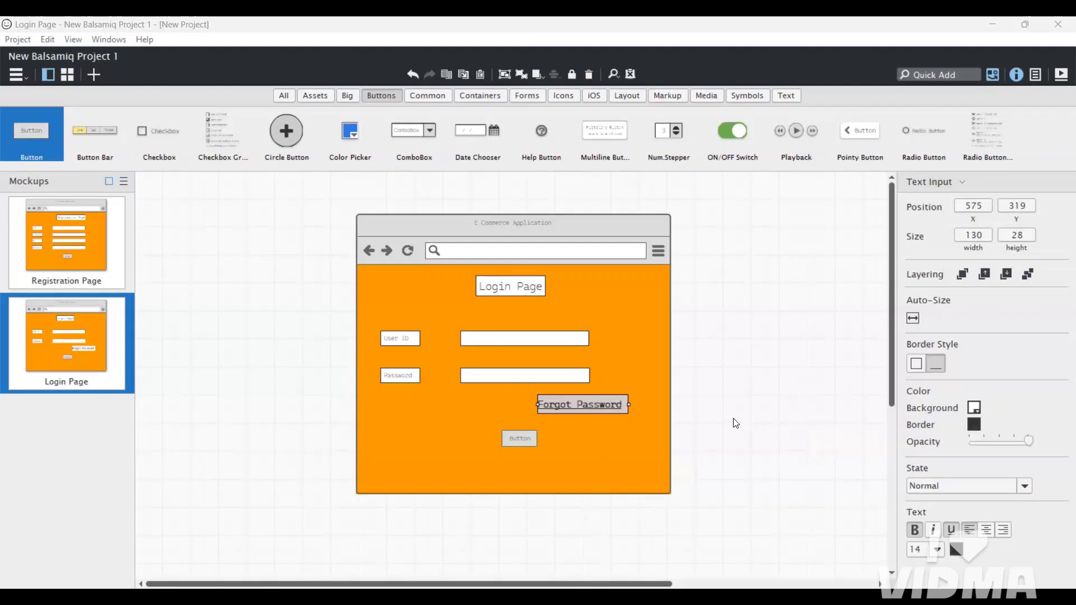
Duplicate the Login Page mockup.
click(68, 340)
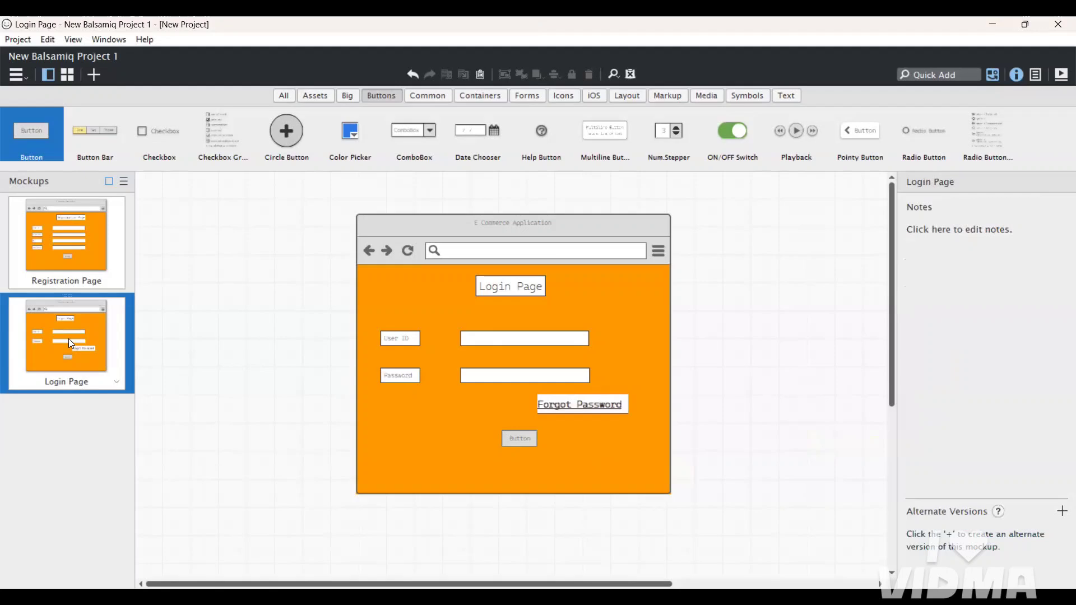
right_click(68, 339)
click(134, 362)
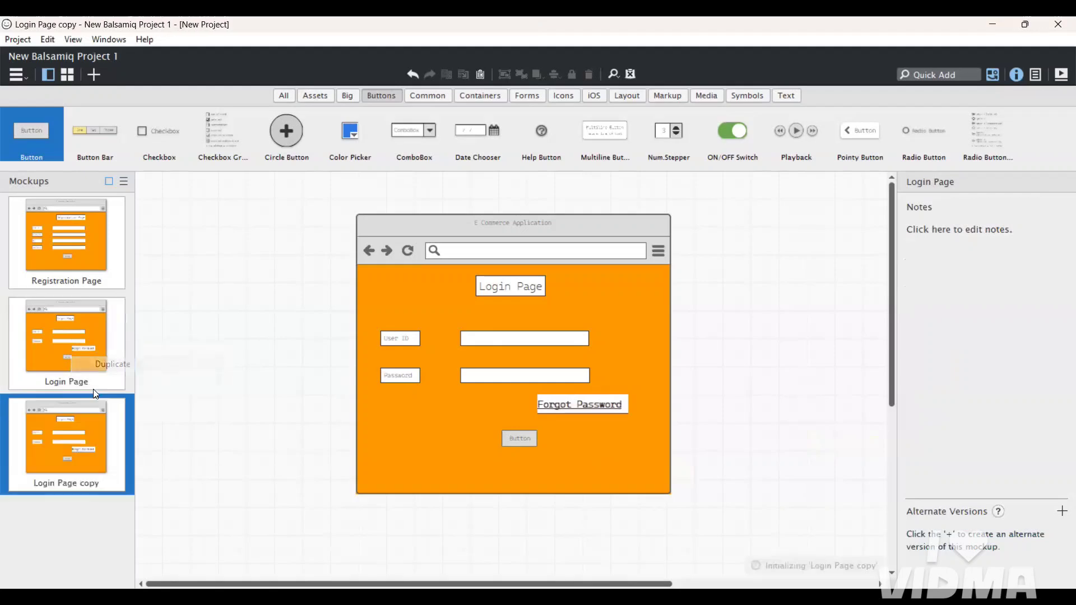
Rename the Login Page copy as Home Page.
click(79, 440)
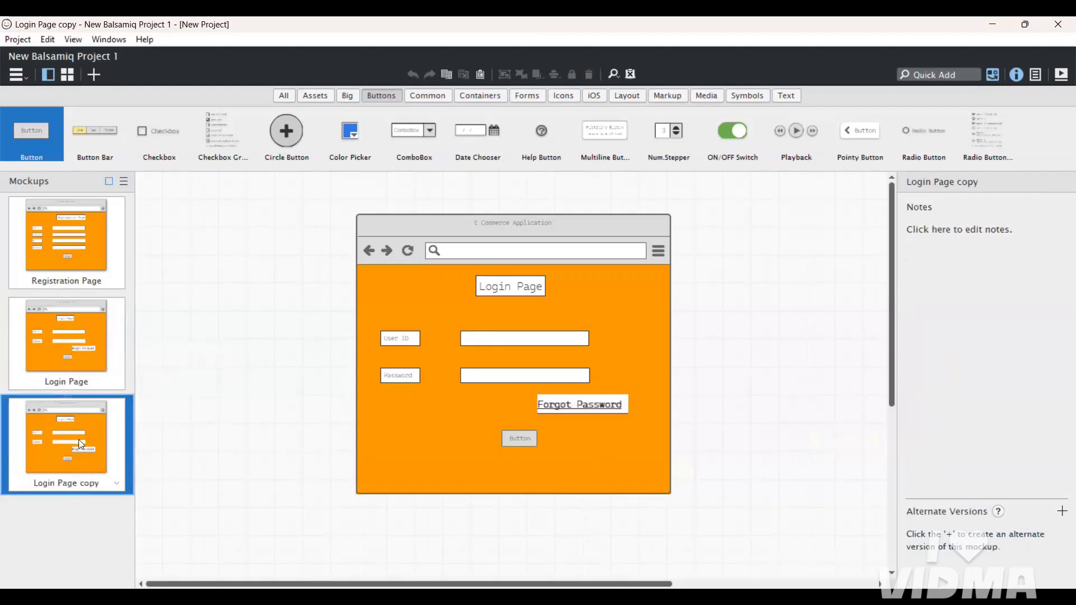
double_click(79, 440)
key(BackSpace)
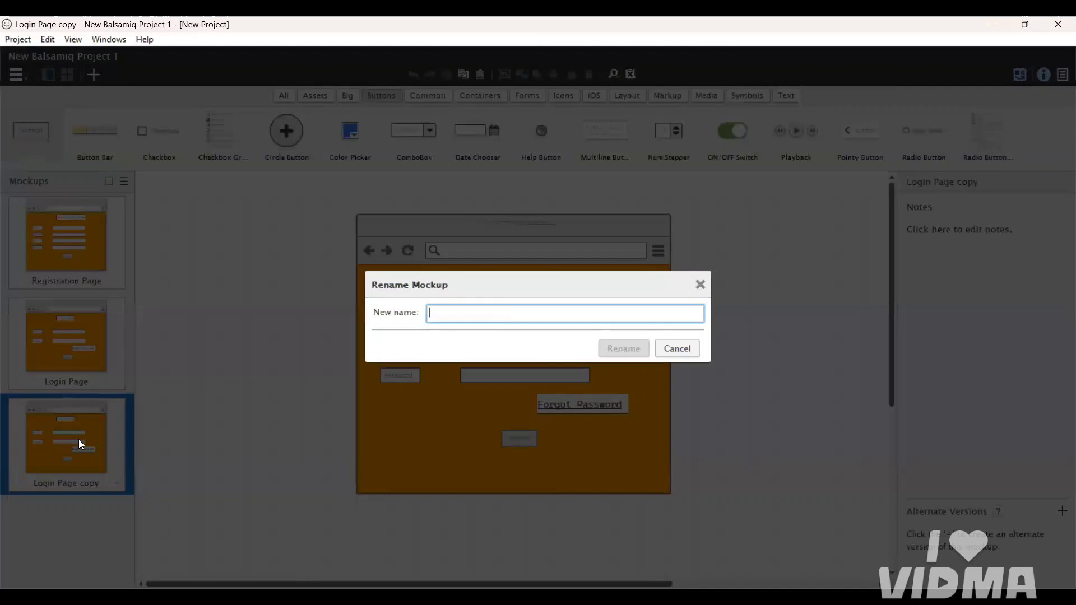
text(Ho)
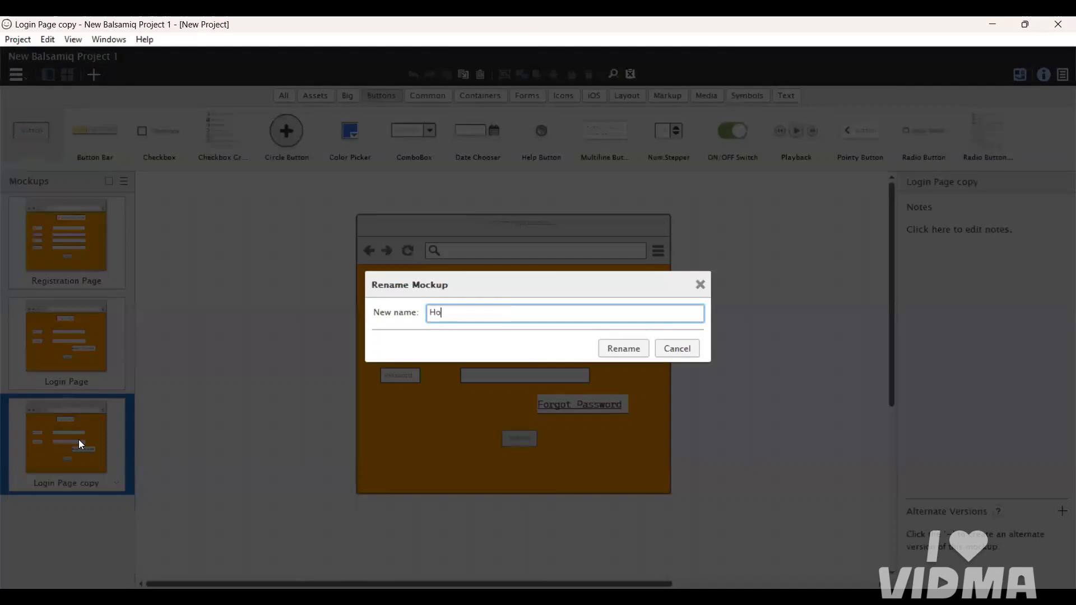
text(me Pa)
text(ar)
key(BackSpace)
text(ge)
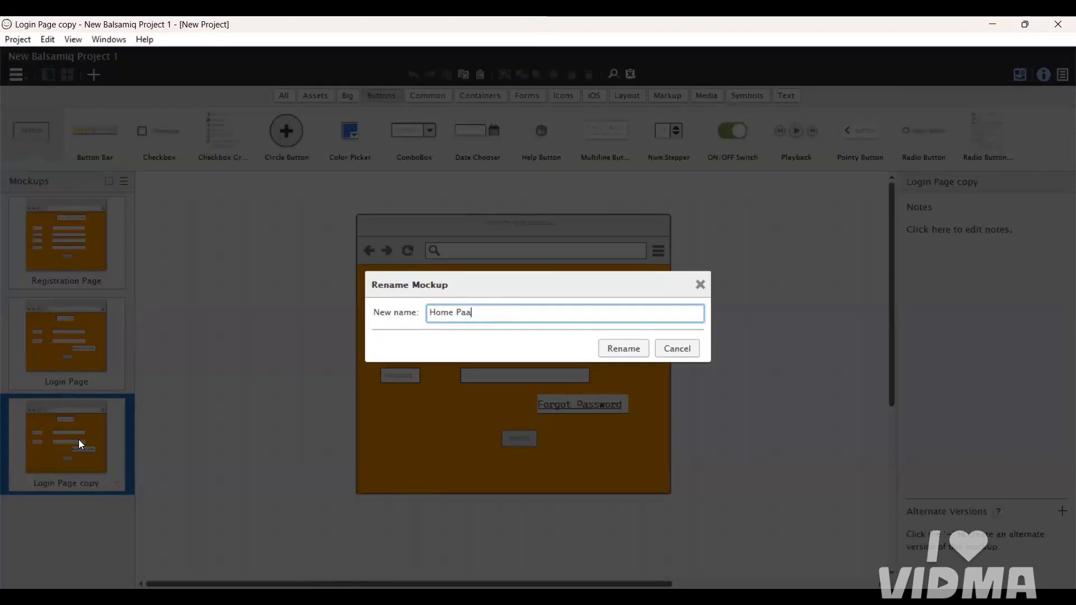
key(Return)
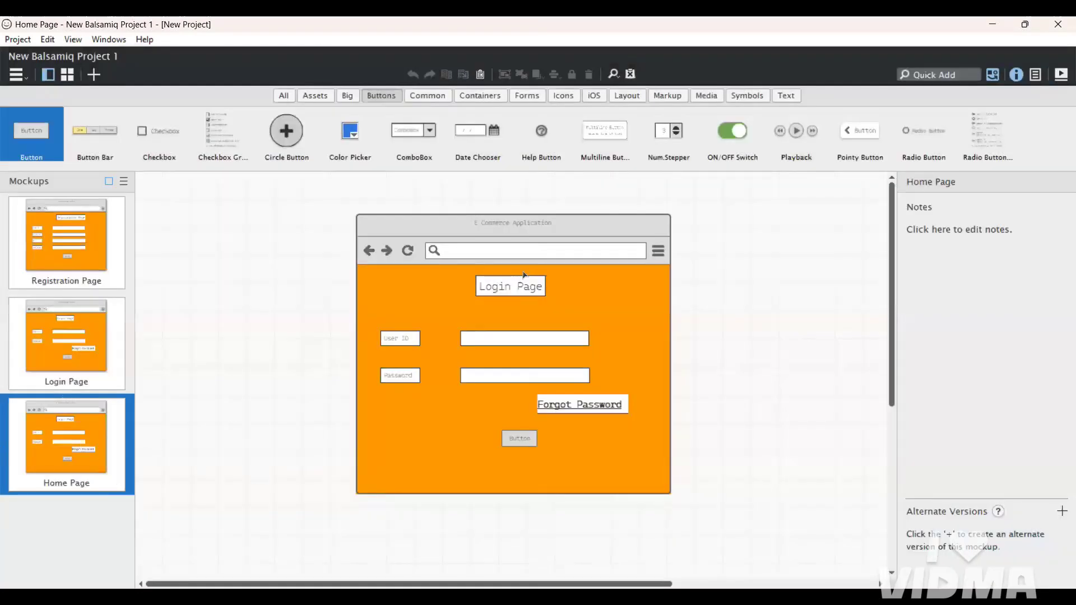
Change the heading text in the Home Page mockup to Home Page.
double_click(515, 291)
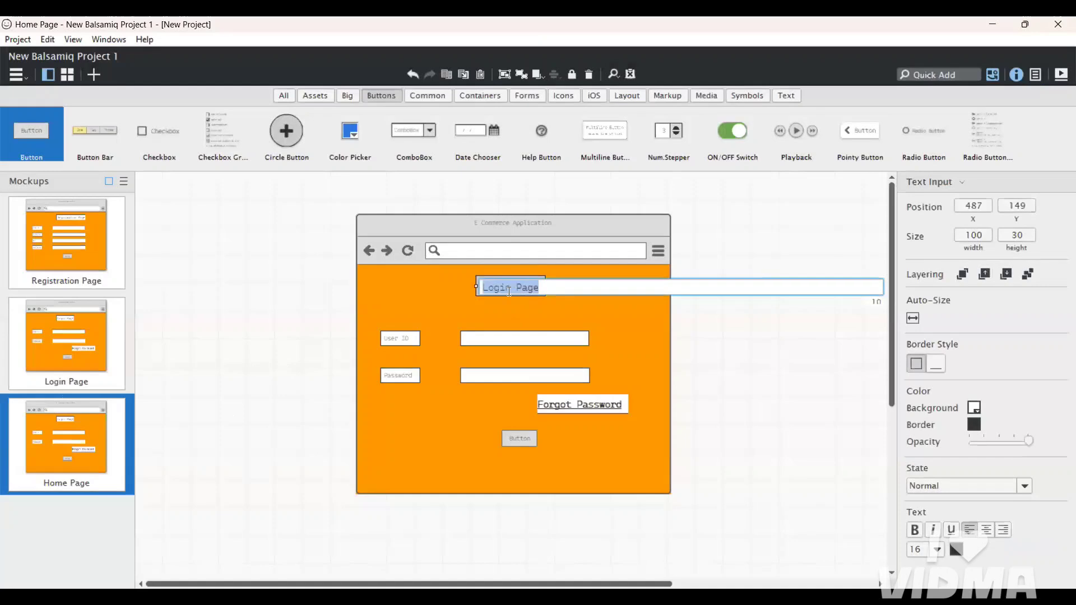
double_click(495, 290)
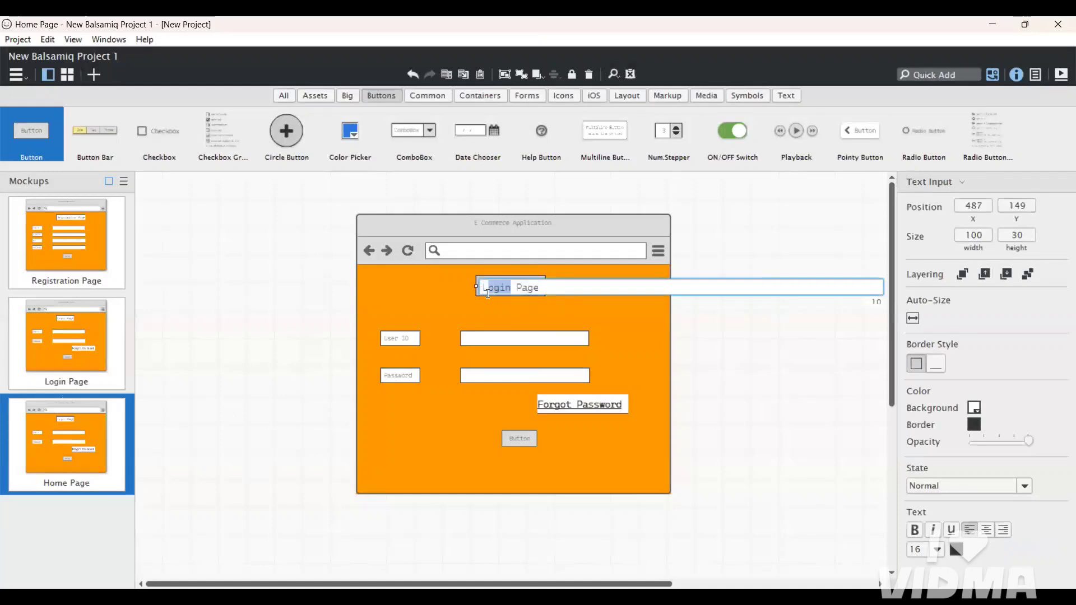
key(BackSpace)
text(Home)
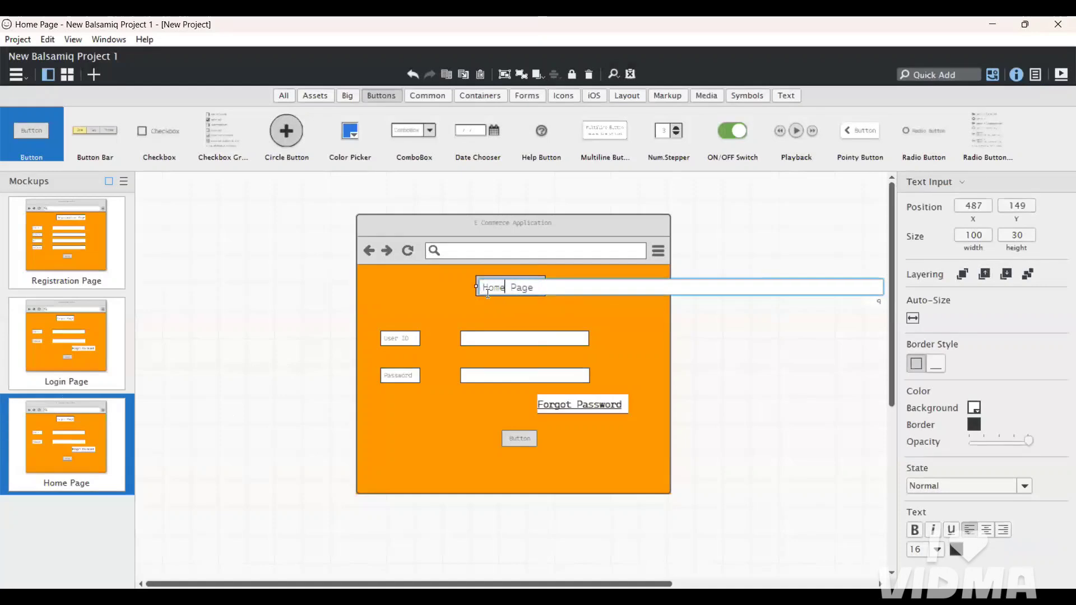
Delete the User ID and Password labels, both input fields, the Forgot Password text and the button from the Home Page mockup.
click(403, 339)
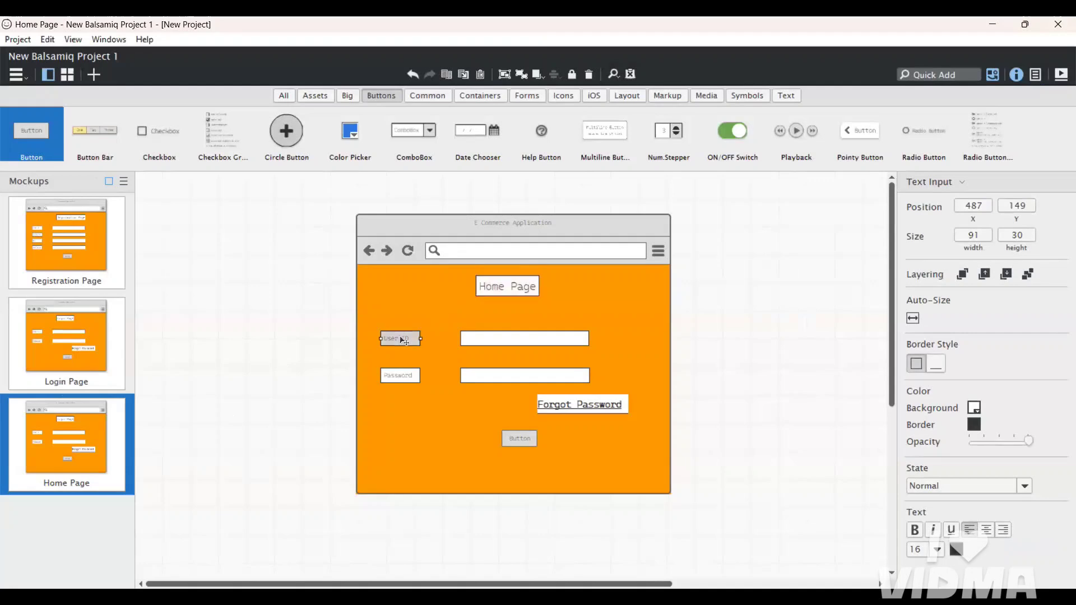
key(Delete)
click(410, 380)
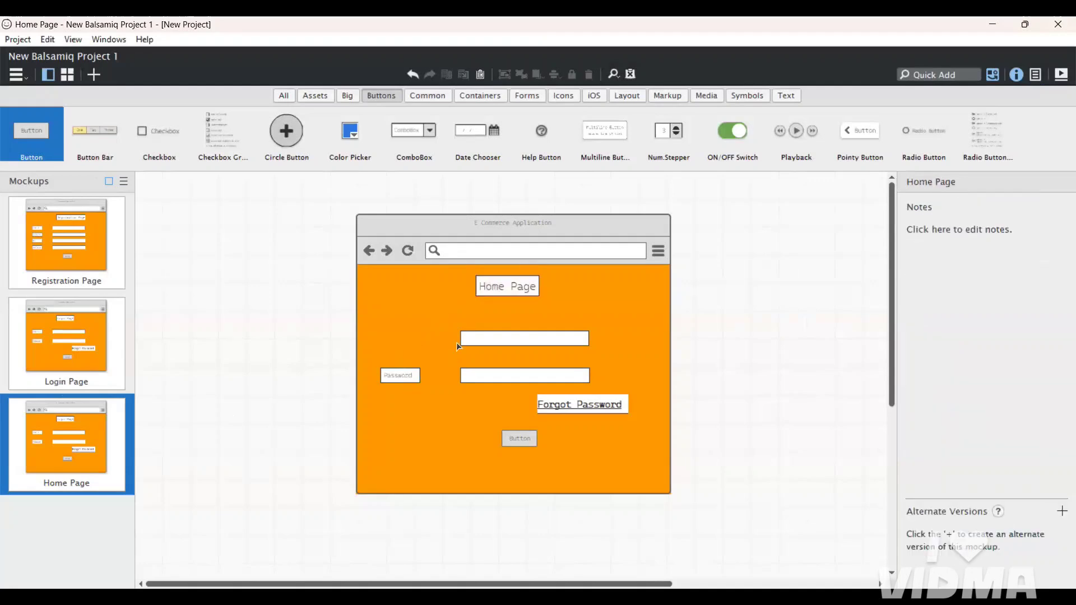
key(Delete)
click(529, 339)
key(Delete)
key(Delete)
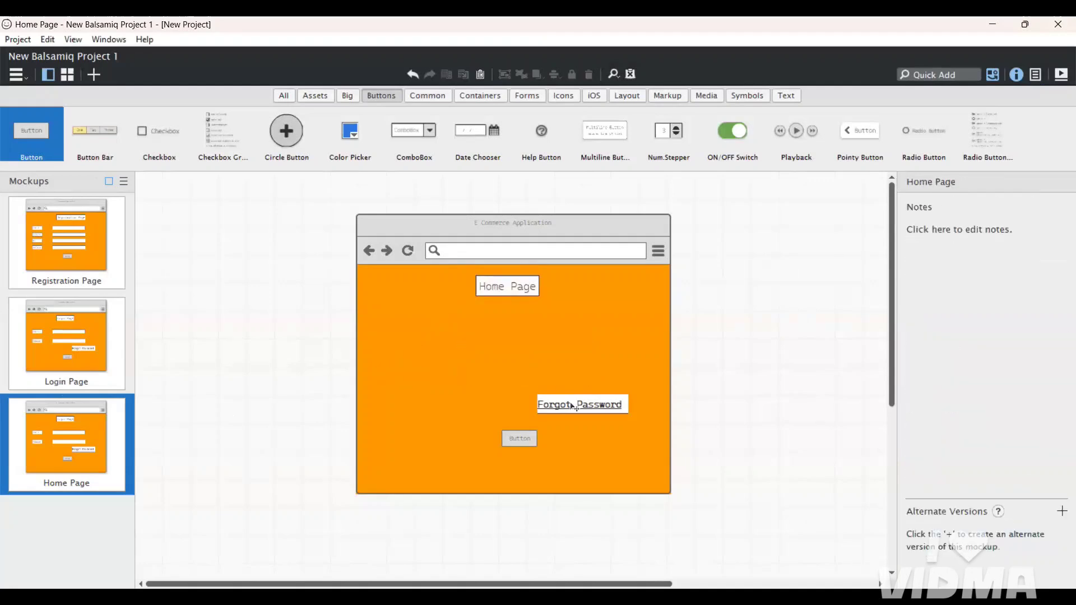
click(571, 405)
key(Delete)
click(517, 443)
key(Delete)
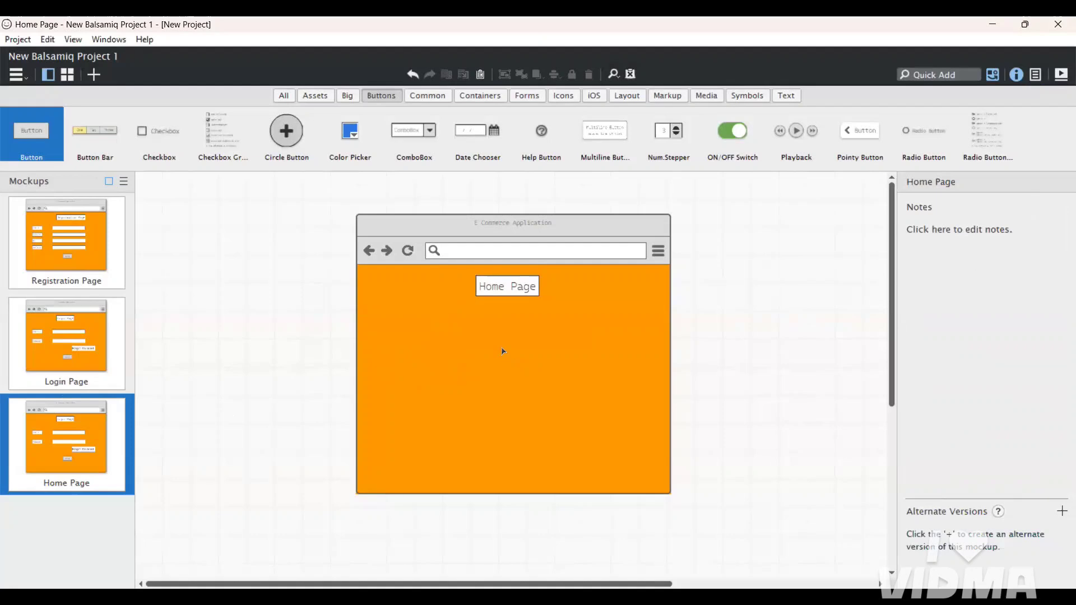
Add a Search Box below the Home Page heading and widen it to about 267 px.
click(950, 74)
text(Sea)
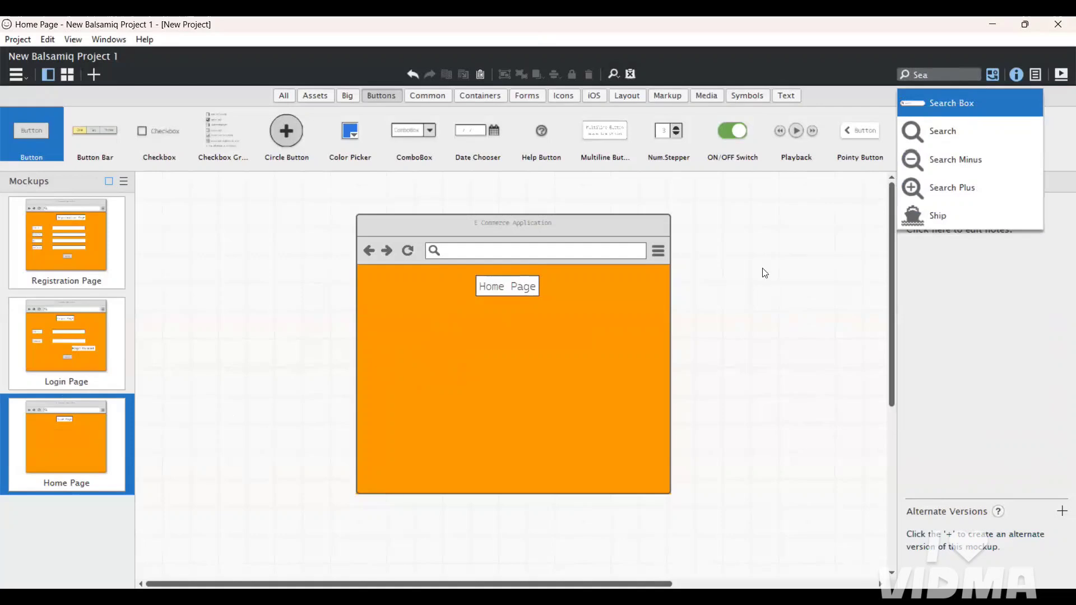
click(963, 103)
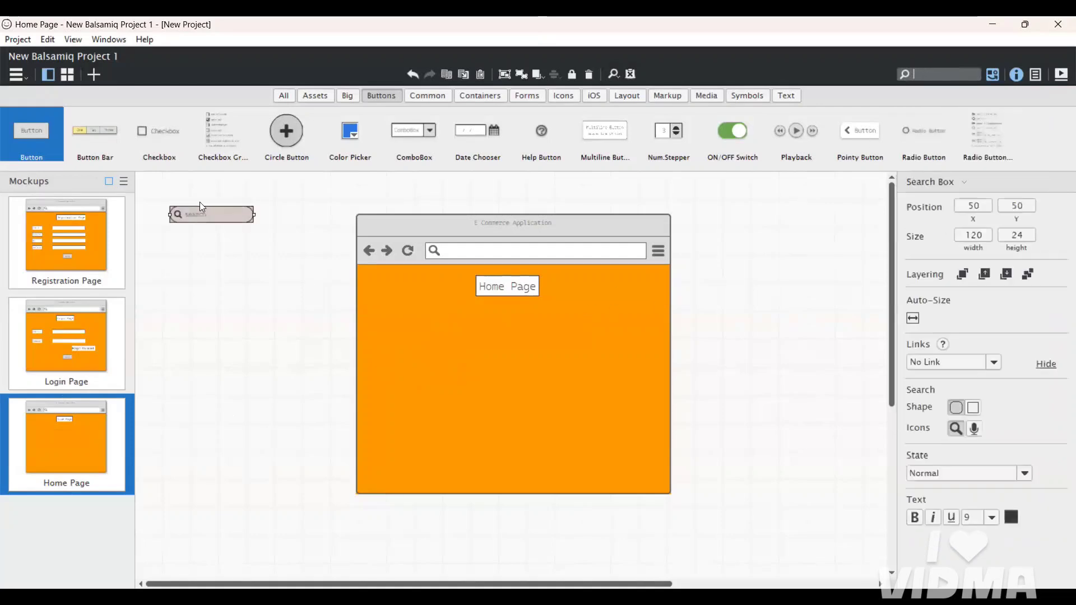
drag(489, 325, 615, 316)
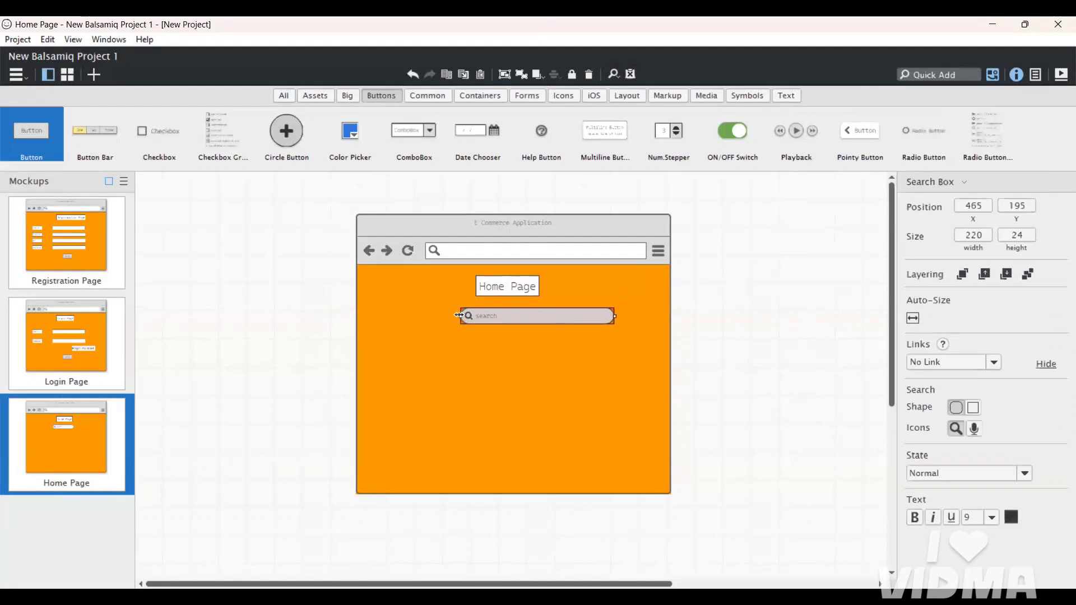
drag(464, 317, 424, 316)
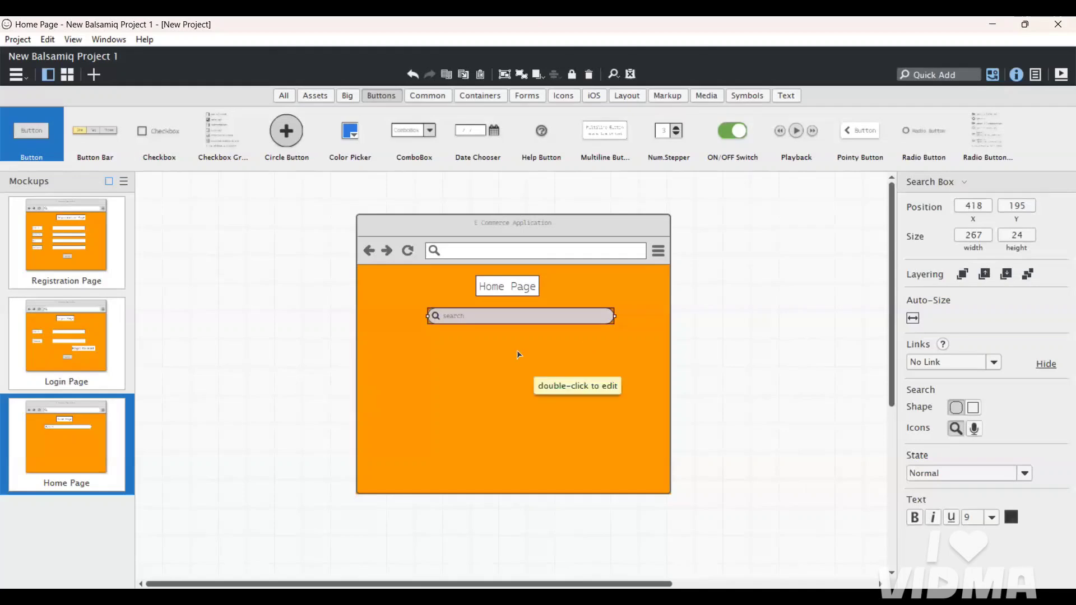
Add an Image control to the Home Page and load the milk picture "images" from the Agriculture Ecommerce folder.
click(945, 74)
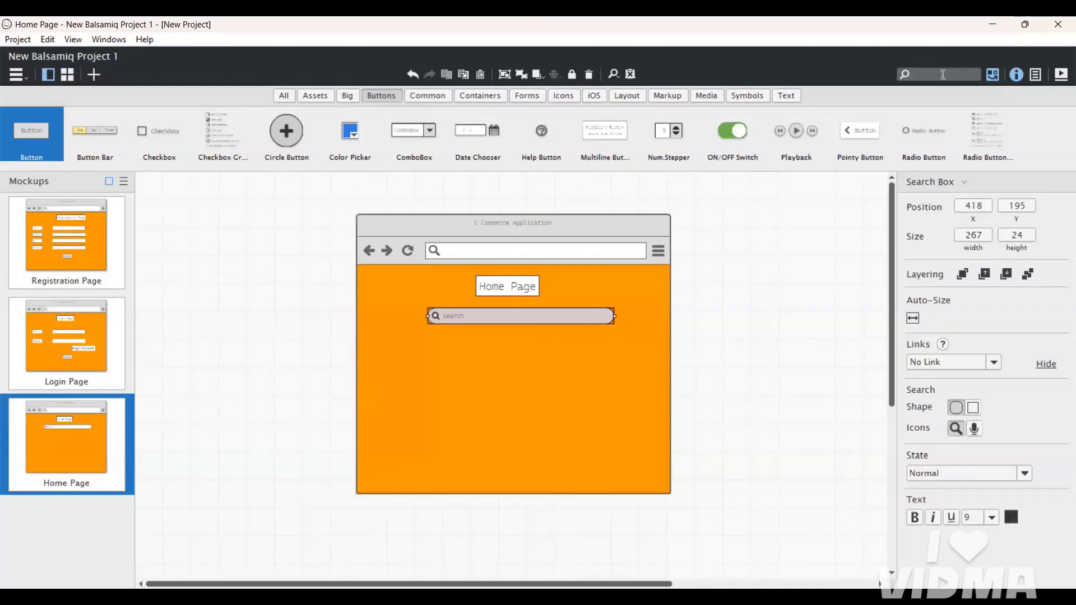
text(image)
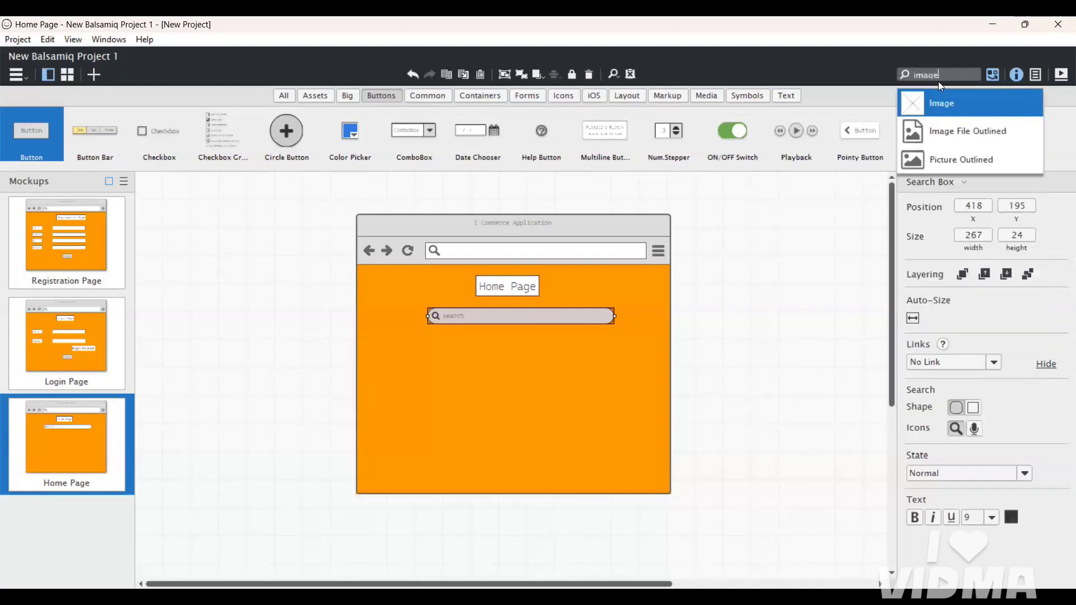
click(964, 100)
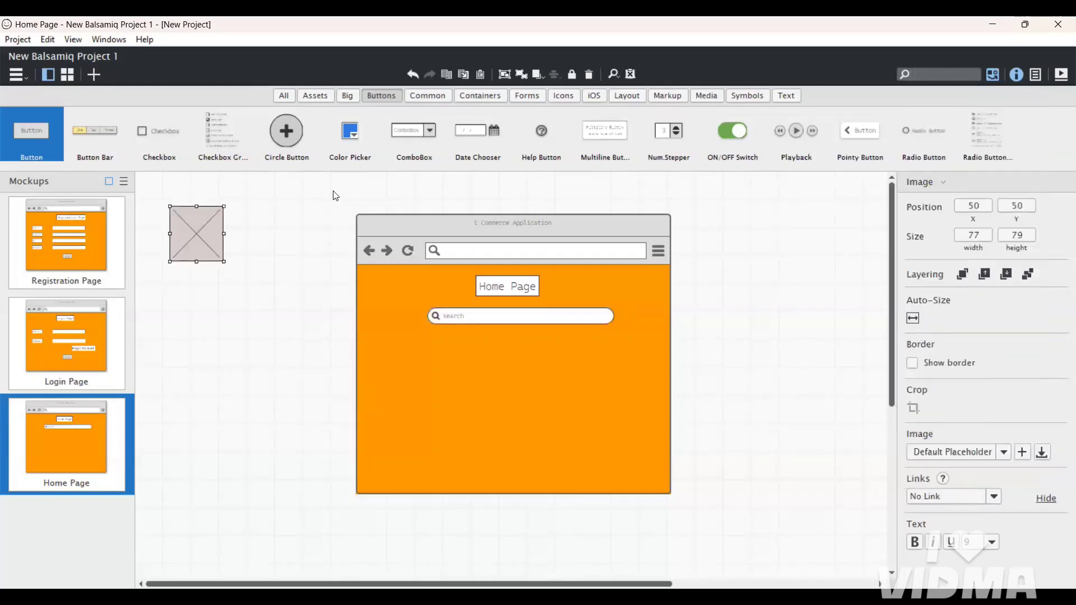
double_click(181, 231)
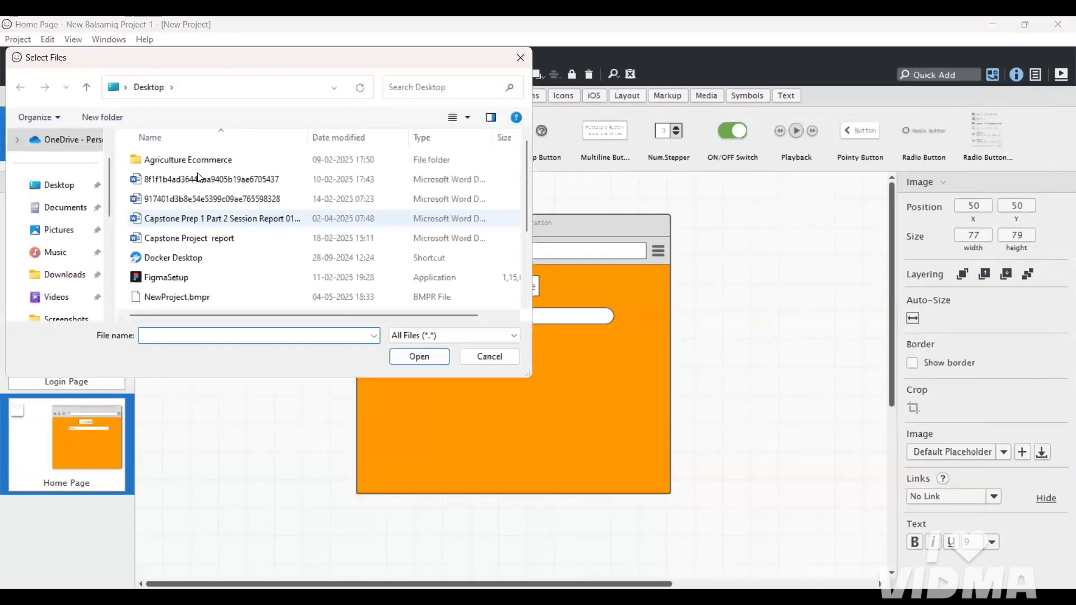
double_click(199, 160)
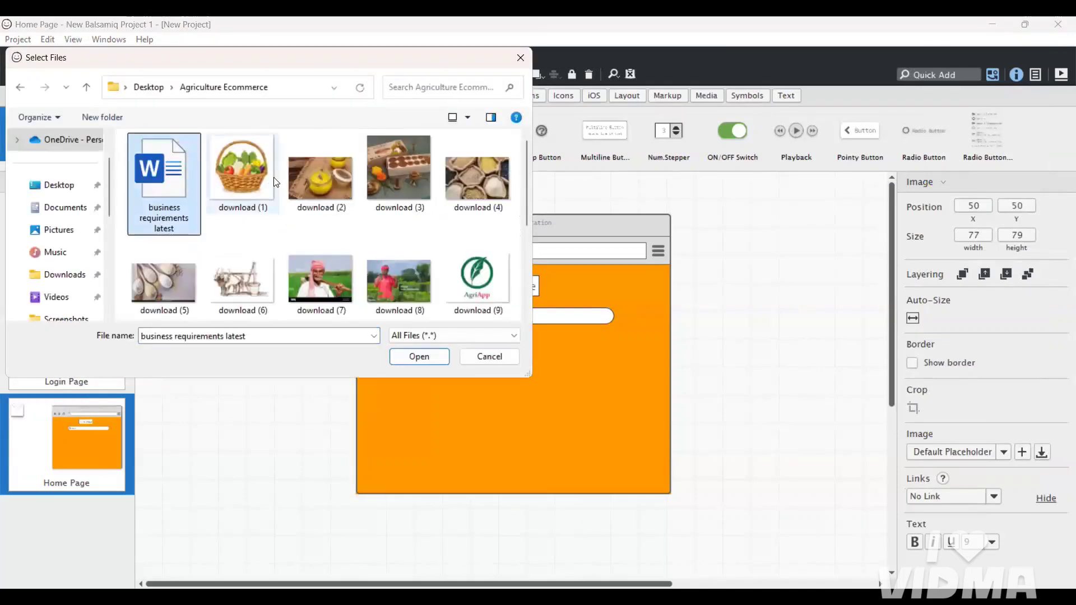
scroll(402, 200, down, 3)
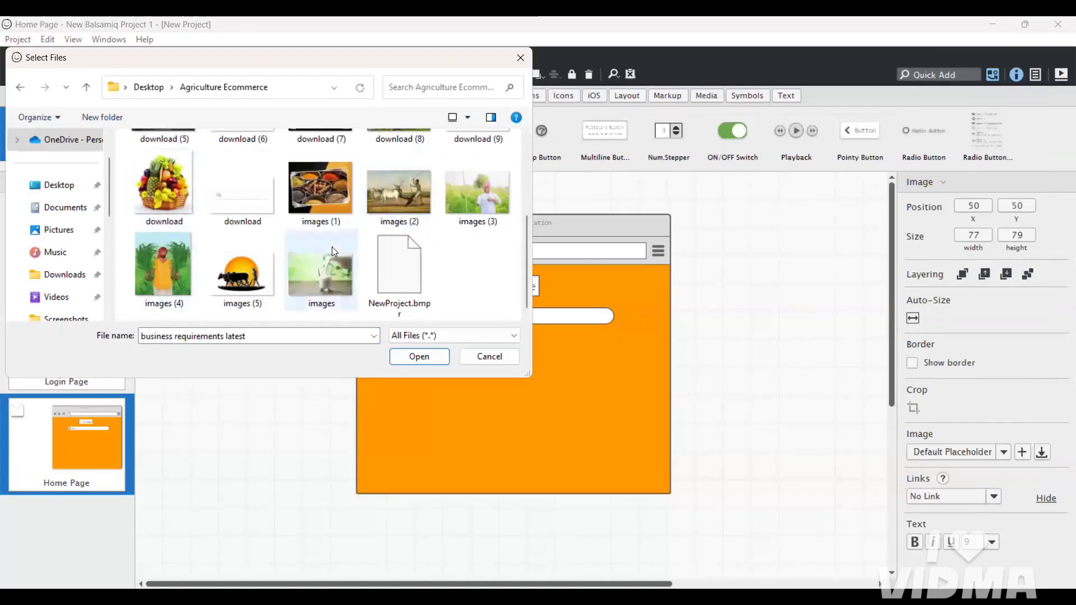
click(330, 262)
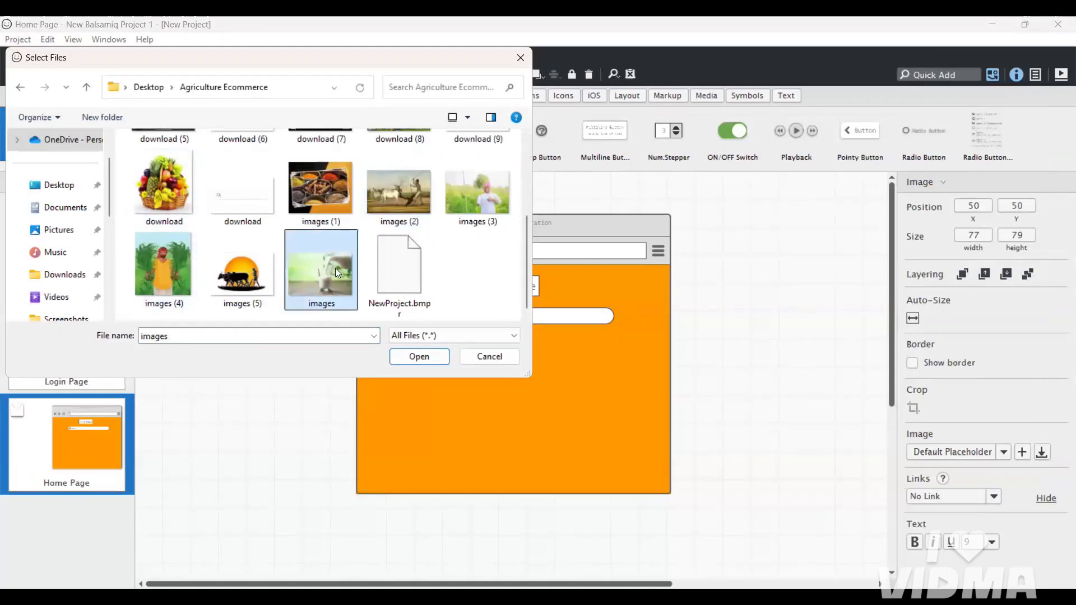
click(417, 357)
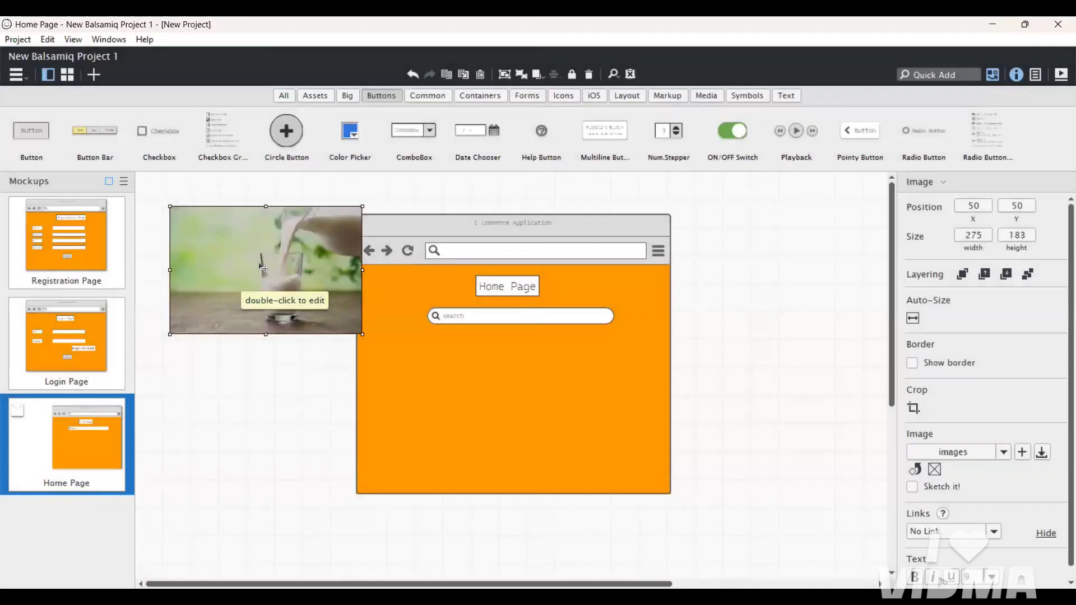
Place the milk picture below the search box, near the page's left edge, and resize it to about 148 by 88 px.
drag(245, 282, 463, 387)
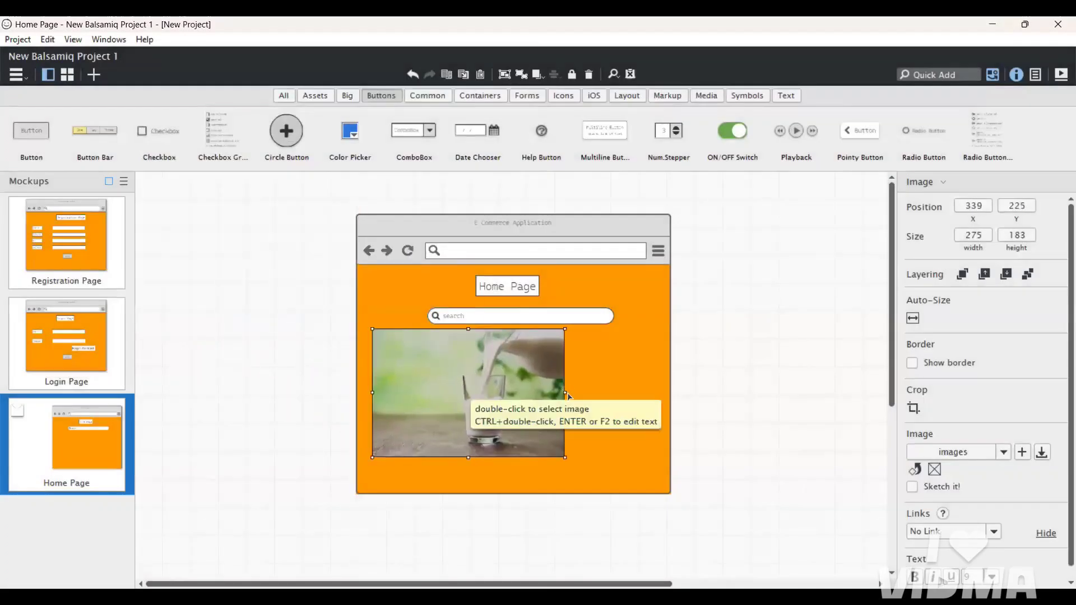
drag(565, 393, 476, 393)
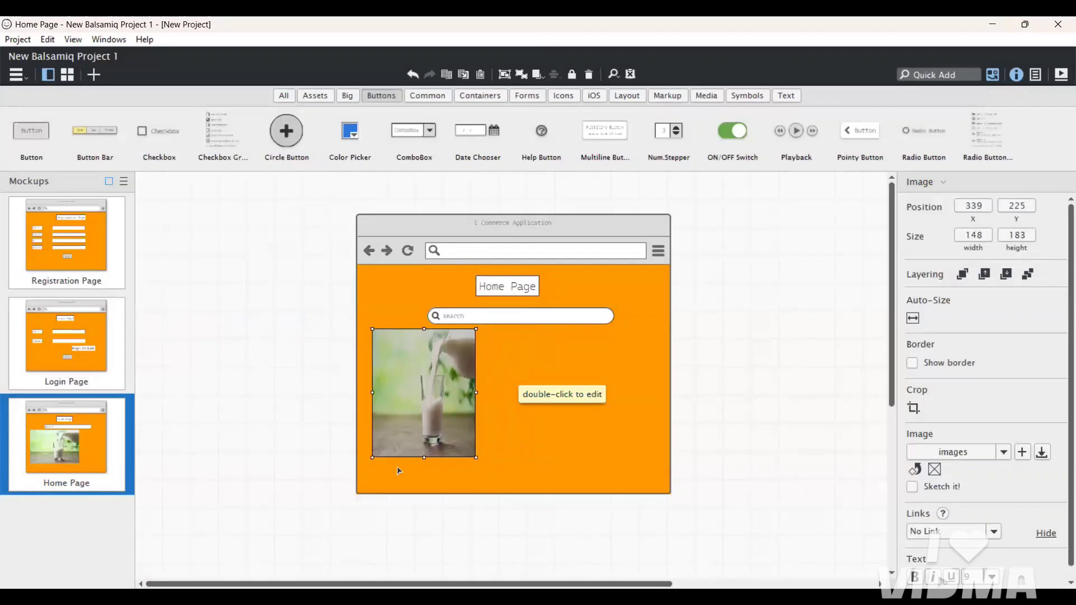
drag(425, 457, 426, 364)
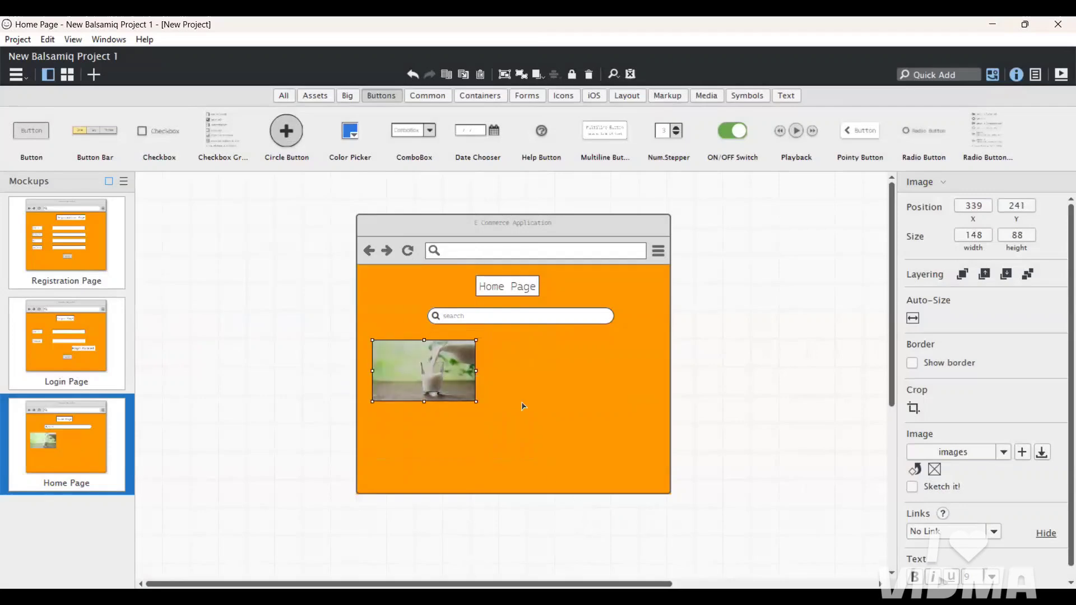
Duplicate the milk picture to its right and replace the copy's image with the file download (2).
click(497, 397)
click(435, 381)
drag(435, 381, 569, 380)
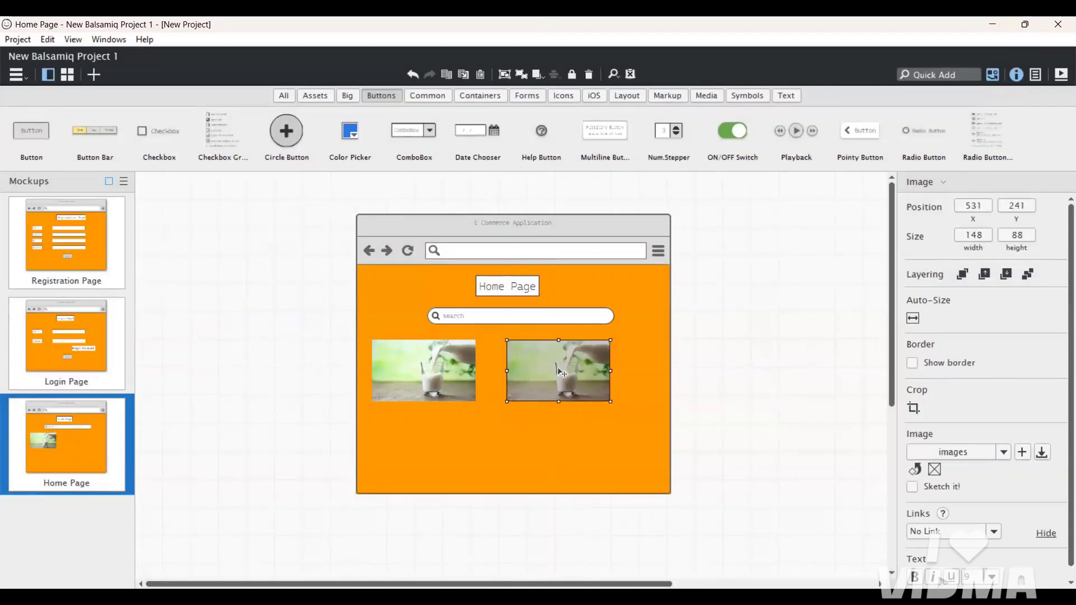
double_click(562, 372)
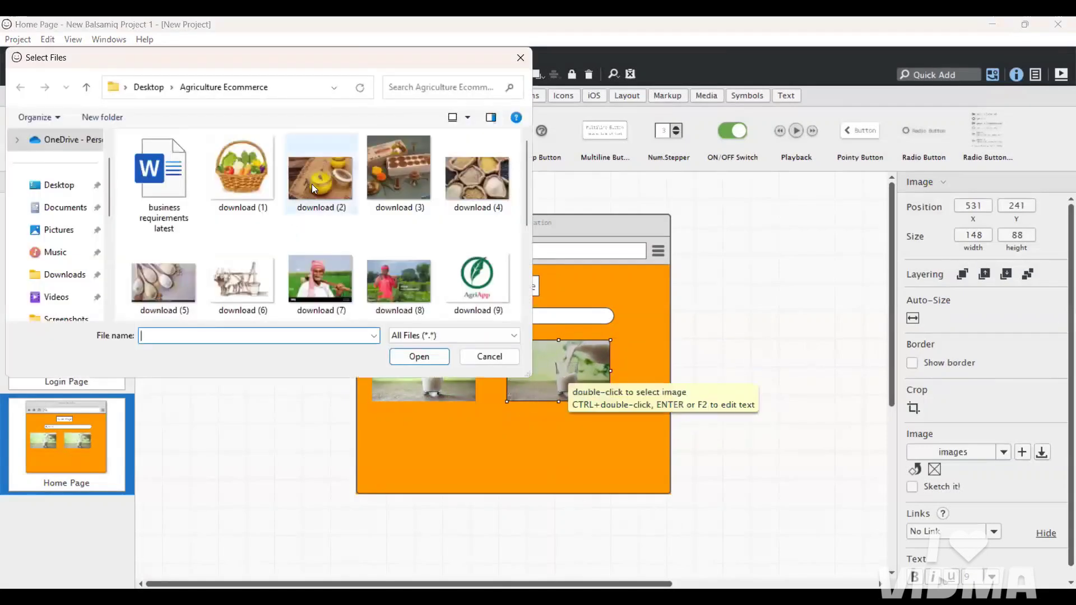
click(312, 184)
click(411, 357)
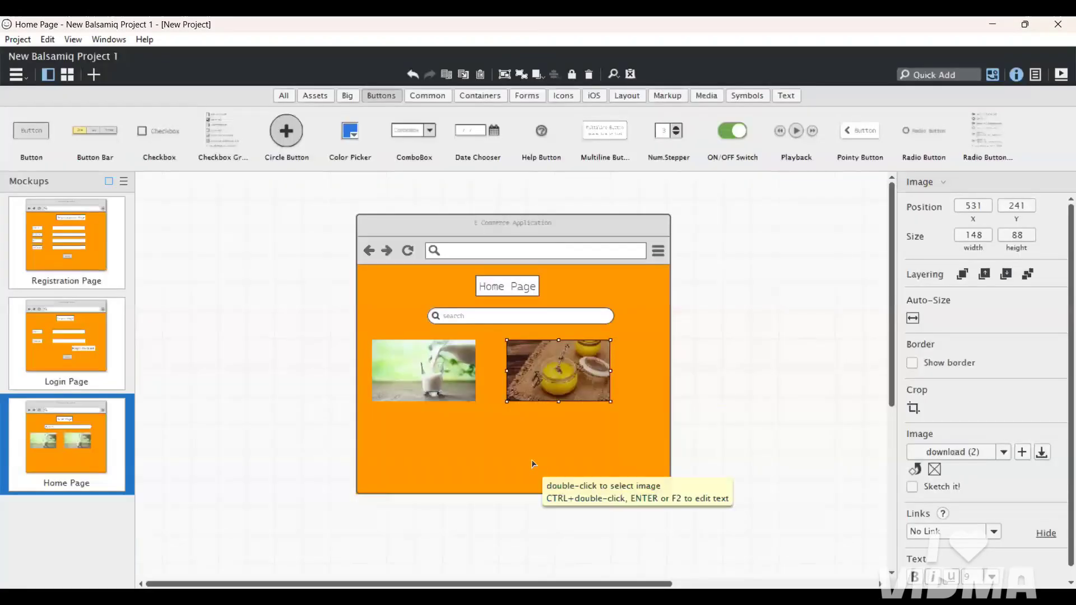
click(533, 465)
click(440, 372)
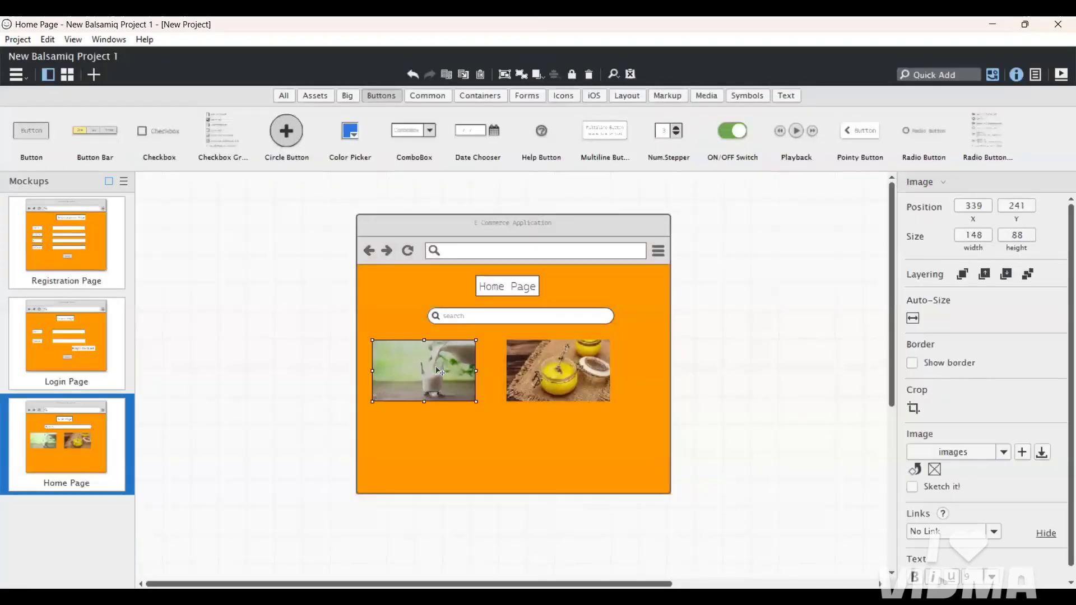
click(448, 441)
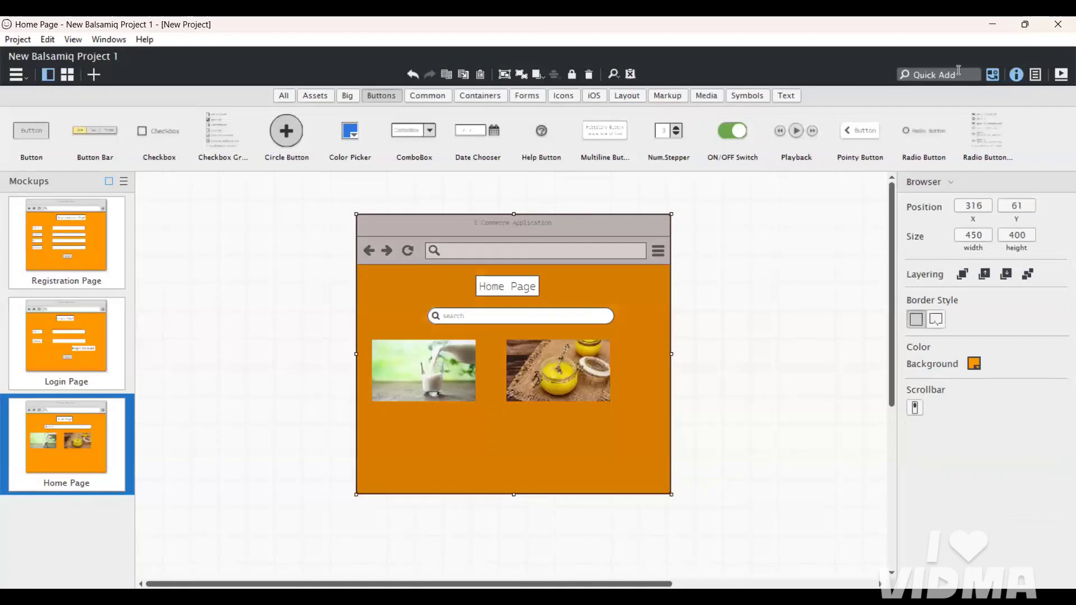
click(956, 73)
text(t)
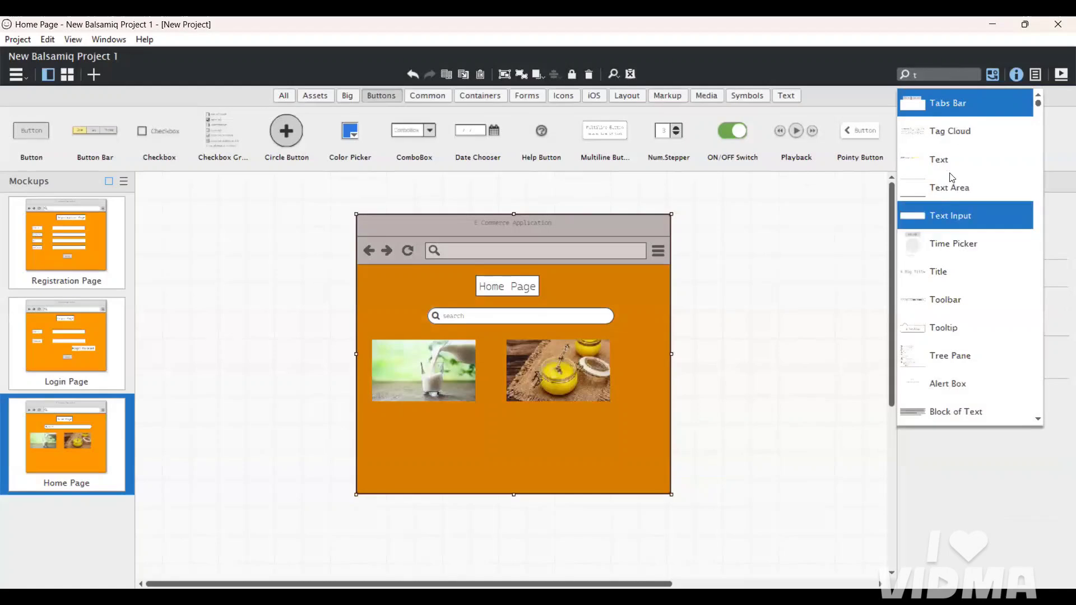
click(942, 159)
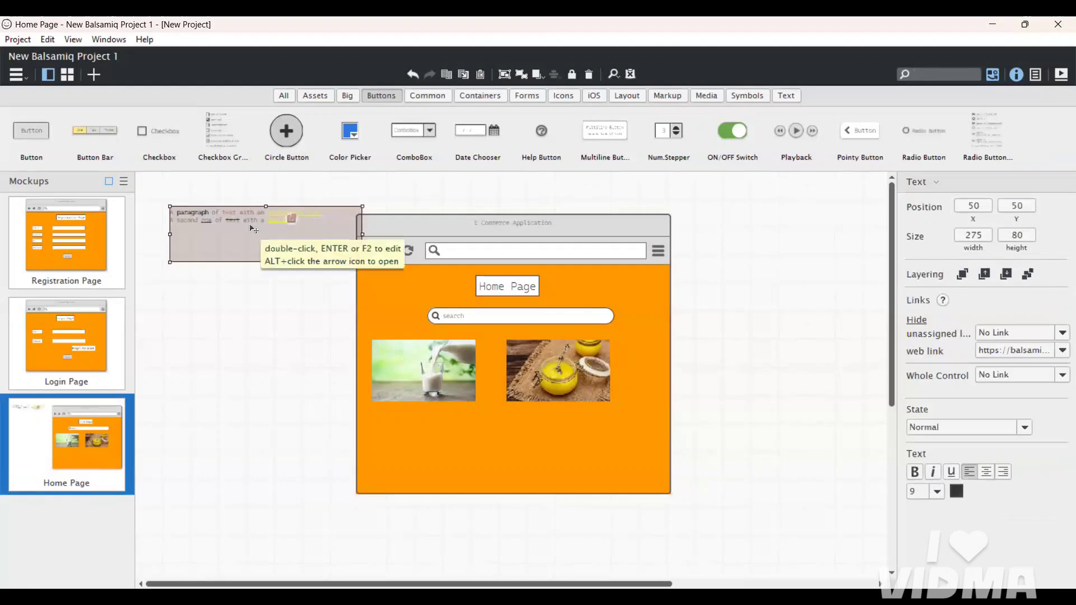
key(Delete)
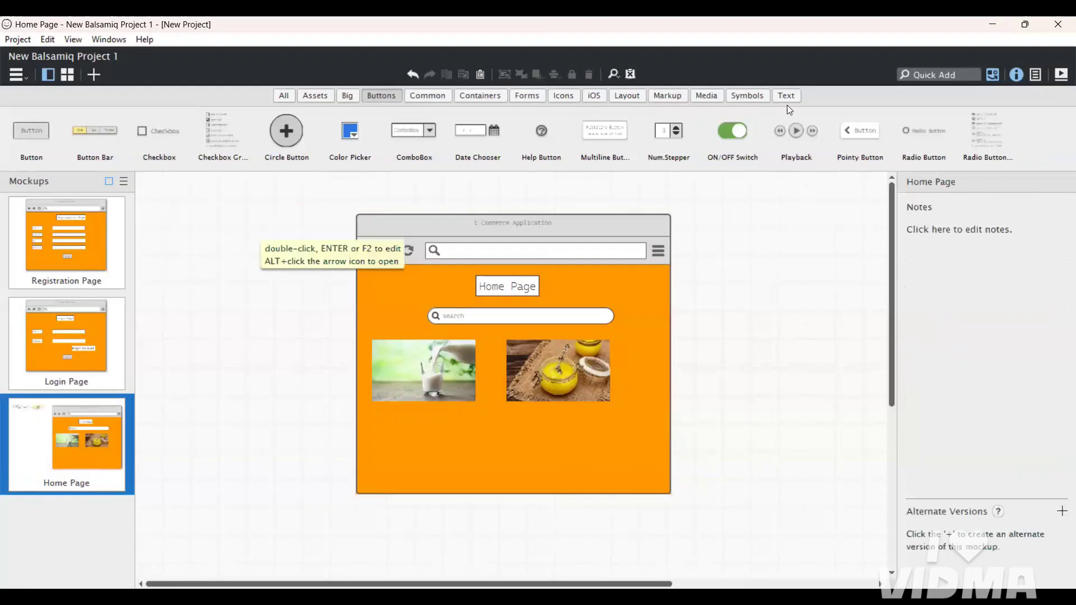
Add a Text Input below the milk picture and set its text to Milk.
click(946, 75)
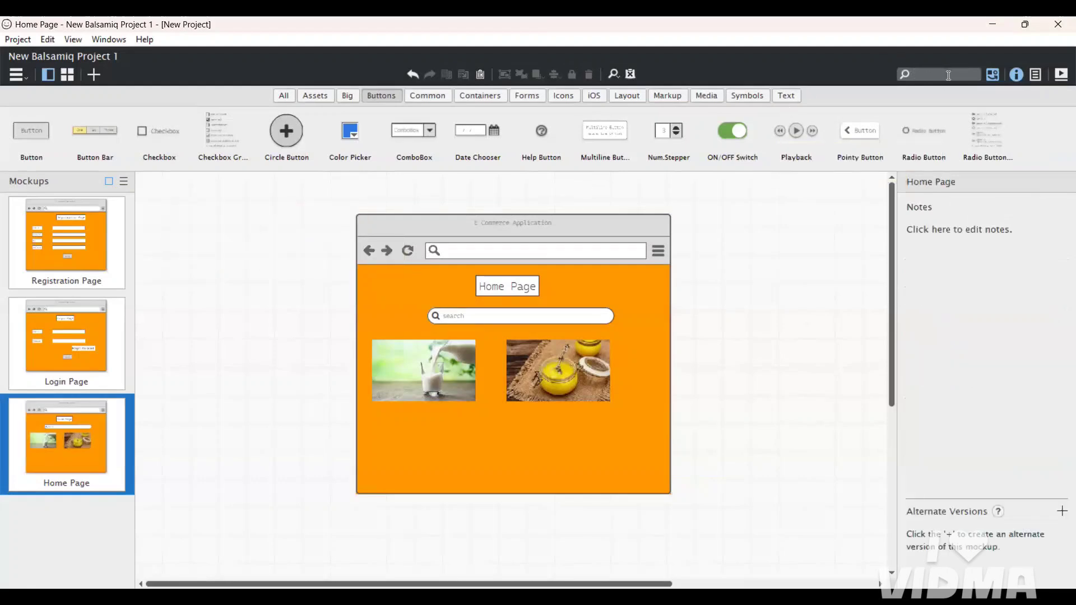
text(inputs)
key(BackSpace)
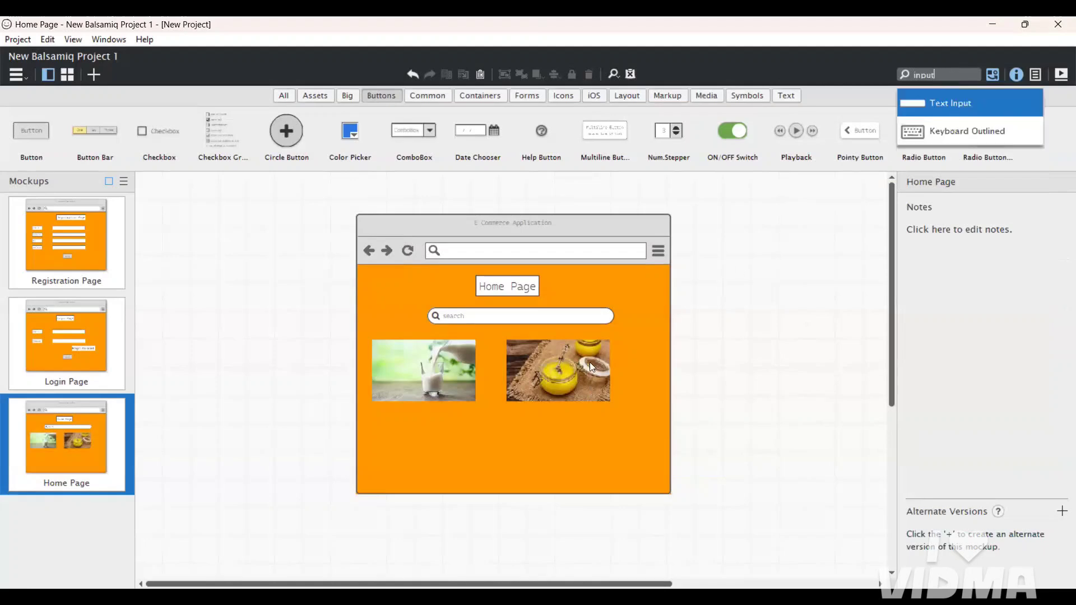
click(929, 103)
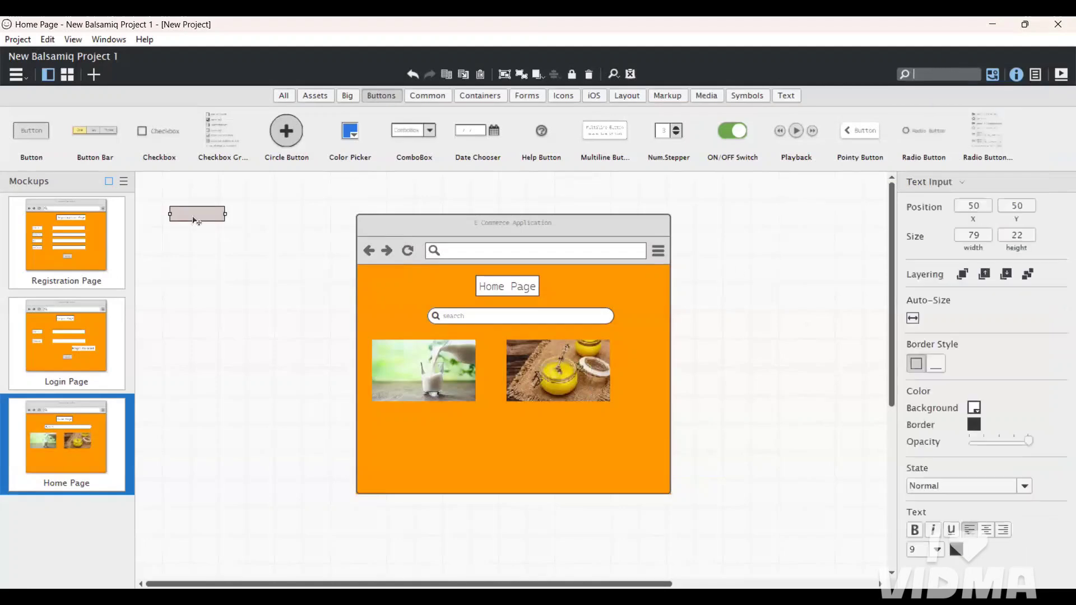
drag(197, 214, 424, 420)
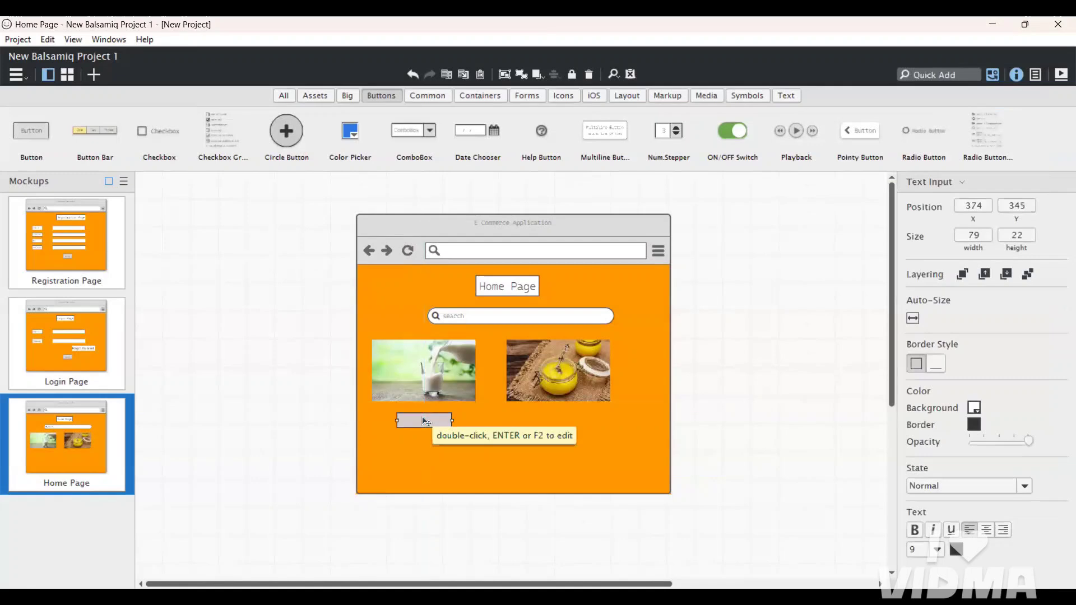
double_click(425, 420)
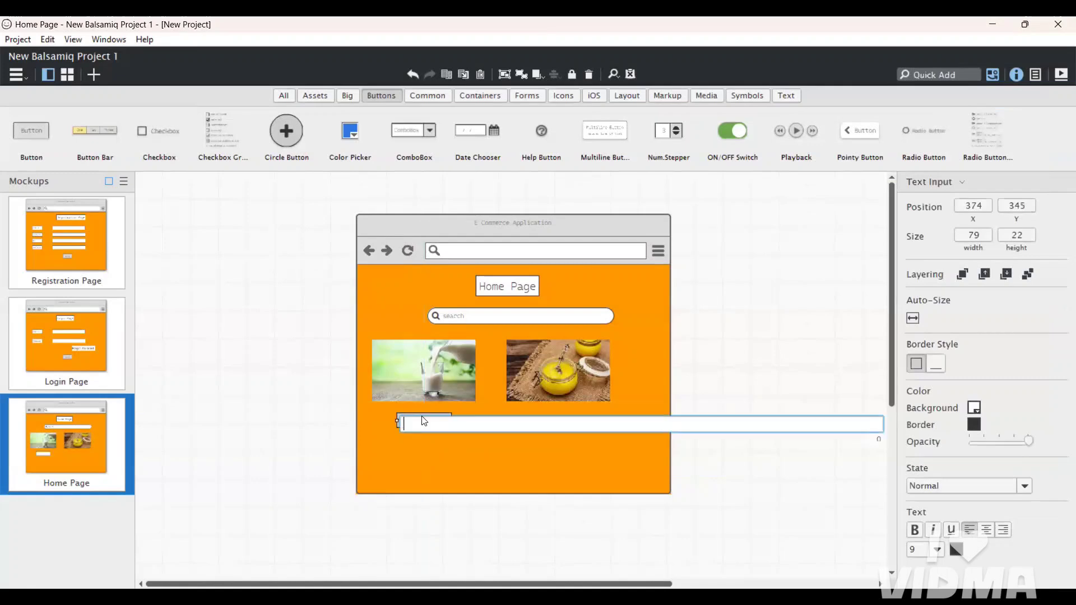
text(Milk)
key(Return)
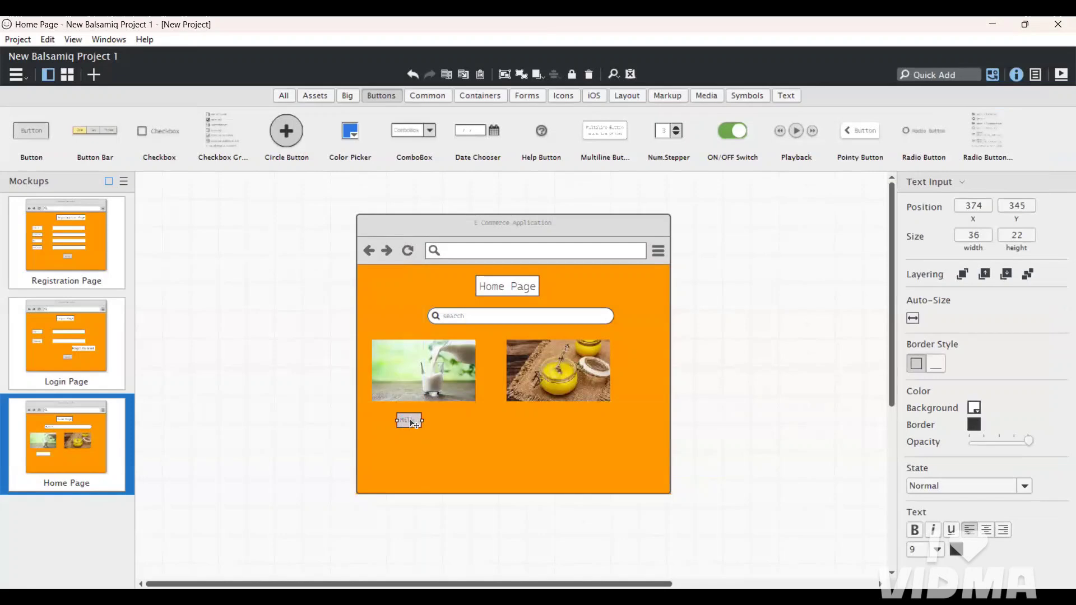
Duplicate the Milk label below the second picture and change the copy's text to Ghee.
drag(412, 422, 557, 424)
double_click(557, 425)
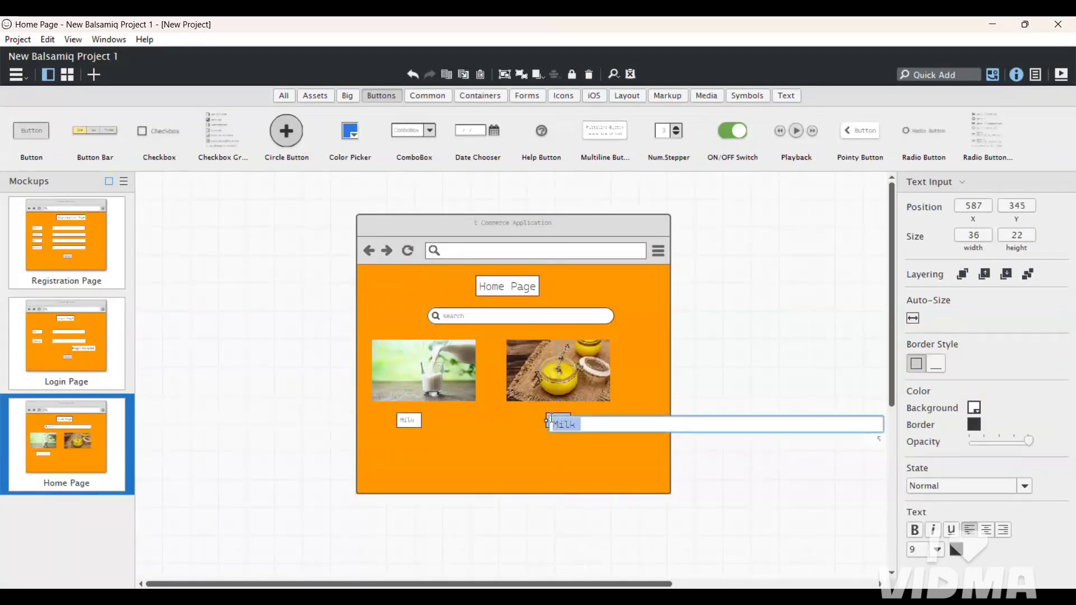
text(Ghee)
key(Return)
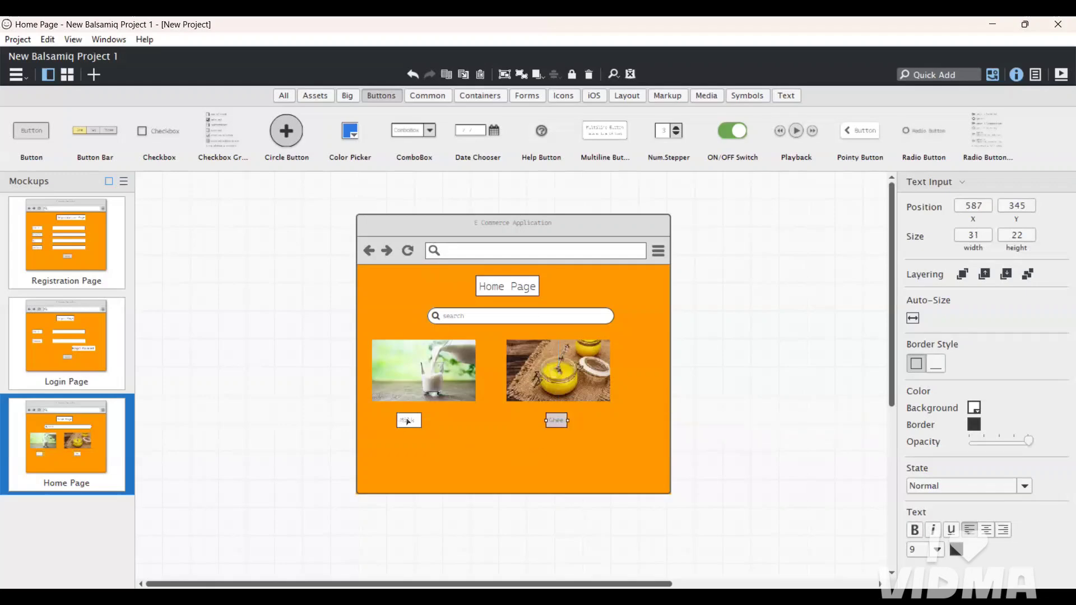
Shift the Milk label slightly right to about X 384, Y 347 and set its font size to 14.
click(415, 424)
drag(416, 423, 421, 424)
double_click(420, 424)
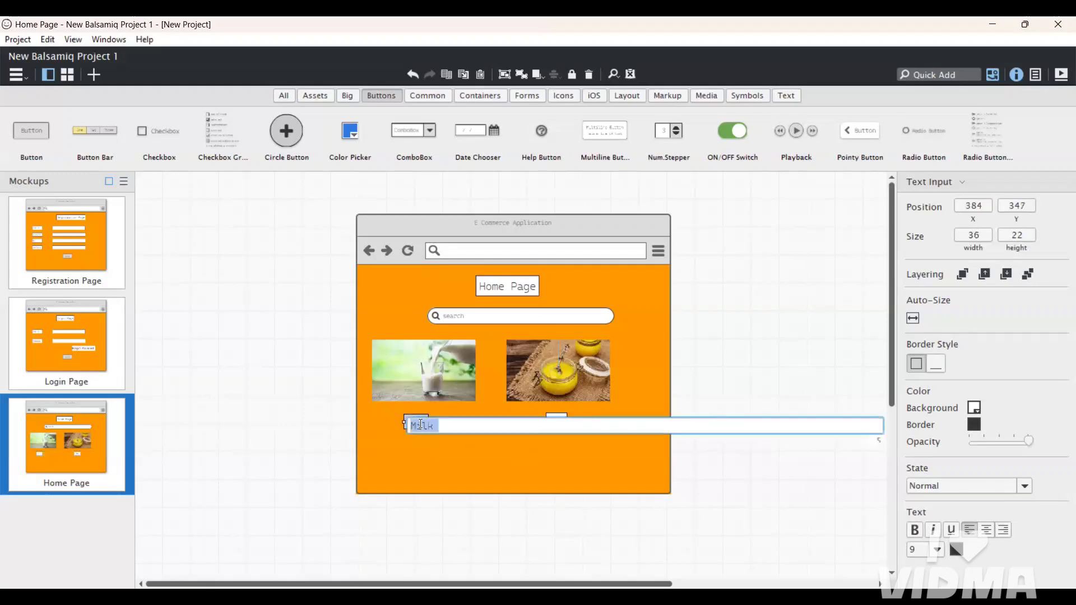
click(737, 496)
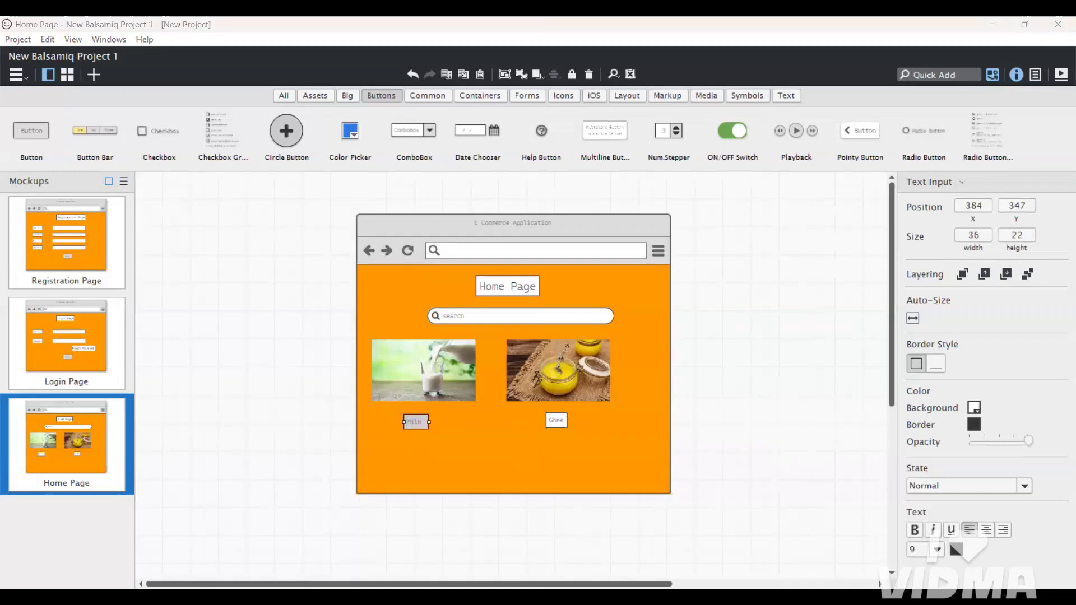
scroll(851, 508, down, 1)
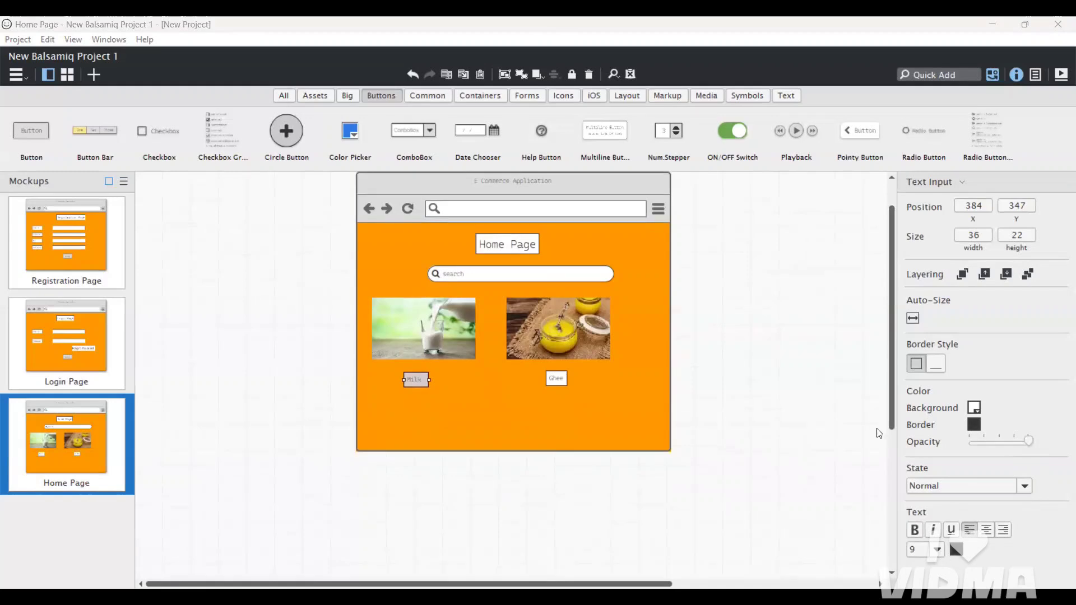
click(938, 549)
click(922, 372)
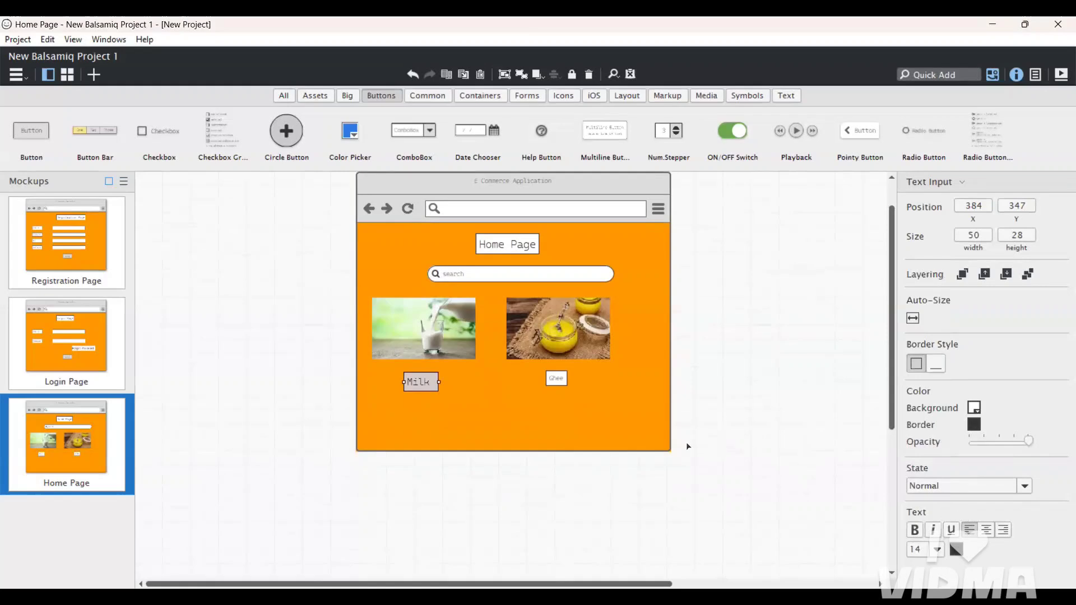
Set the font size of the Ghee label below the second picture to 16.
click(558, 377)
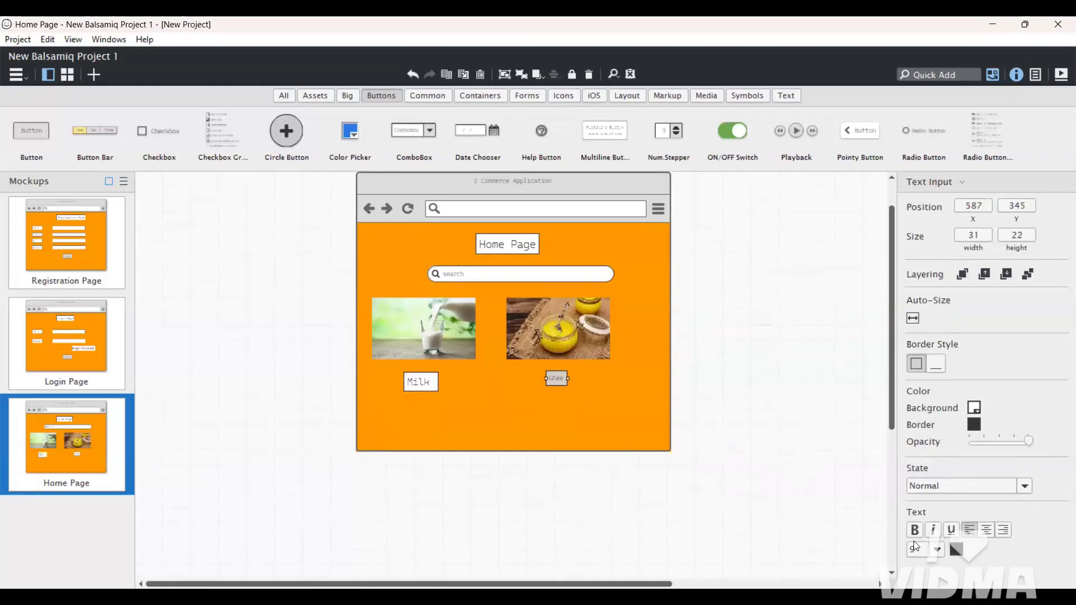
click(937, 549)
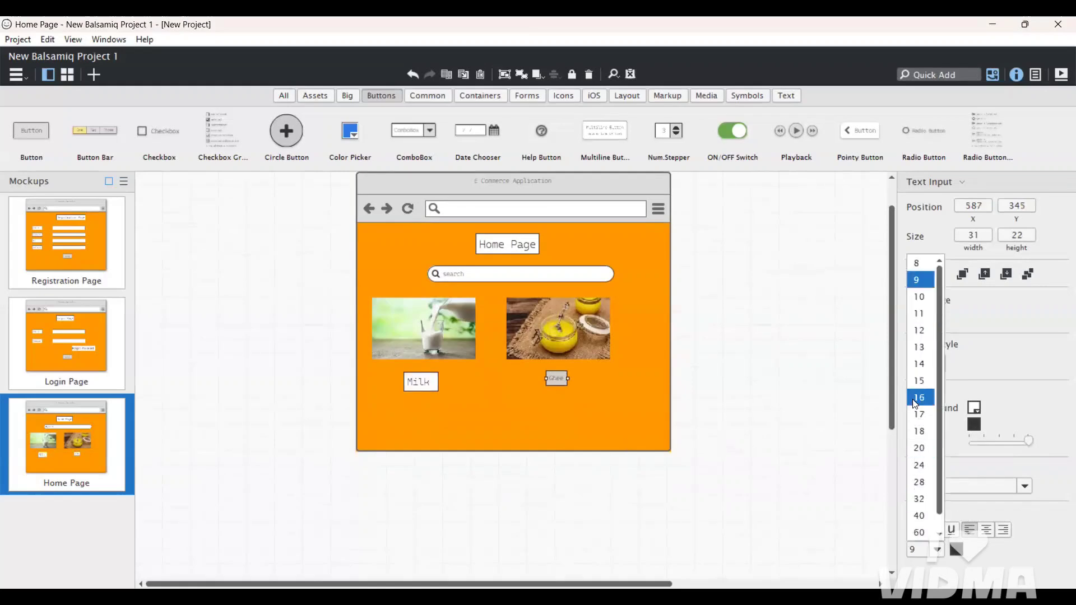
click(912, 400)
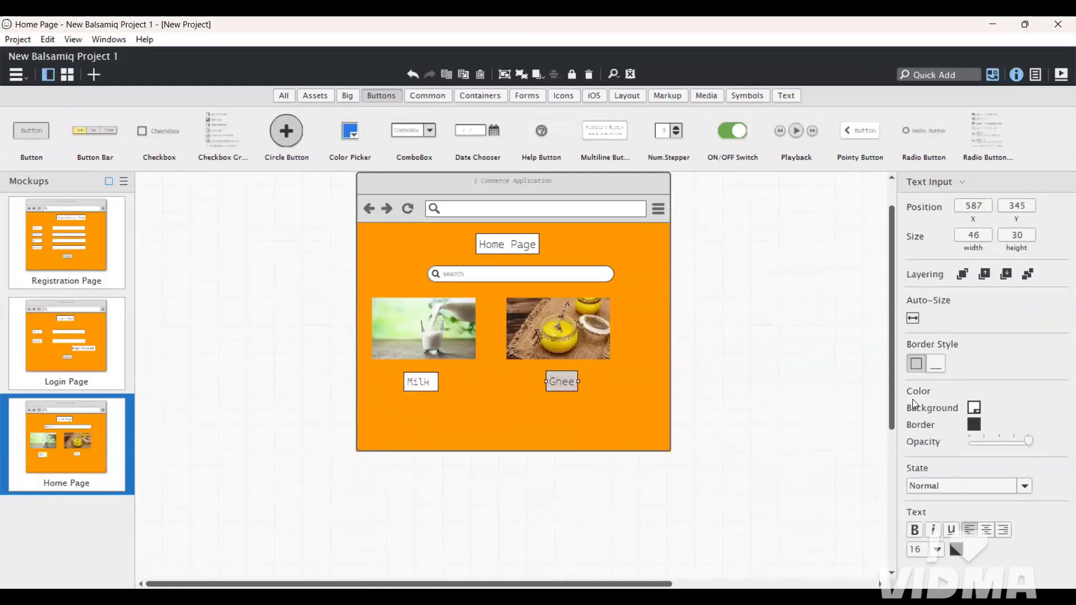
click(653, 489)
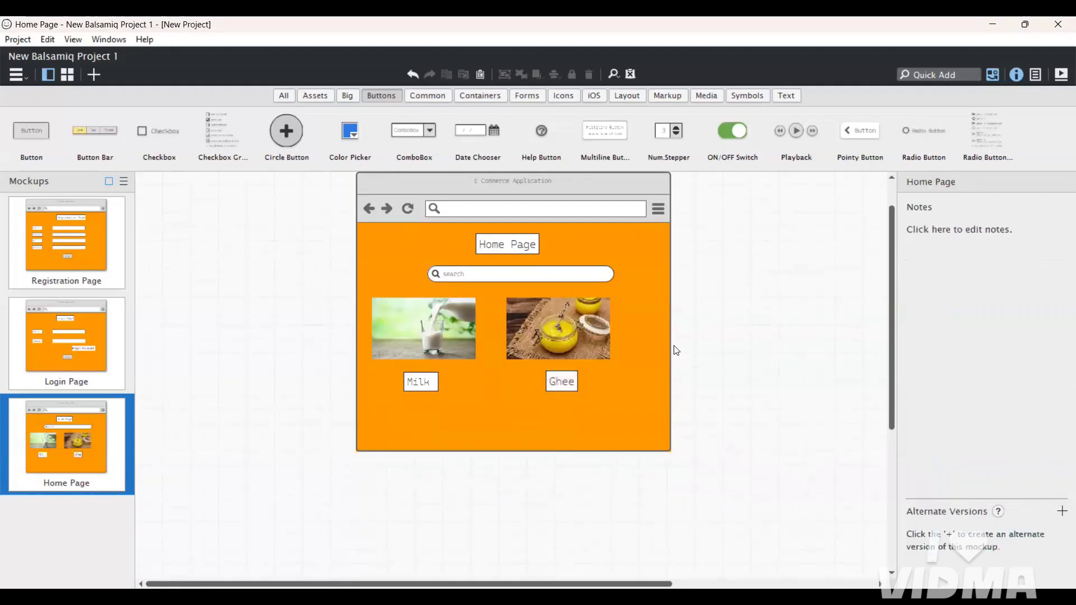
Add a Text element to the home page and replace its sample content with Price 80 RS.
click(953, 75)
text(te)
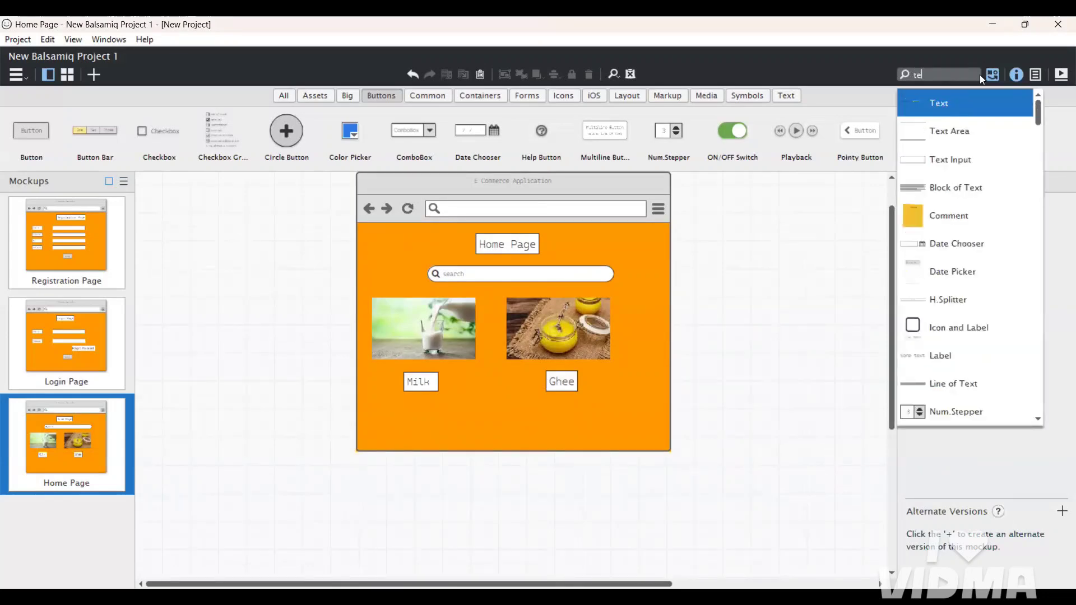
click(959, 114)
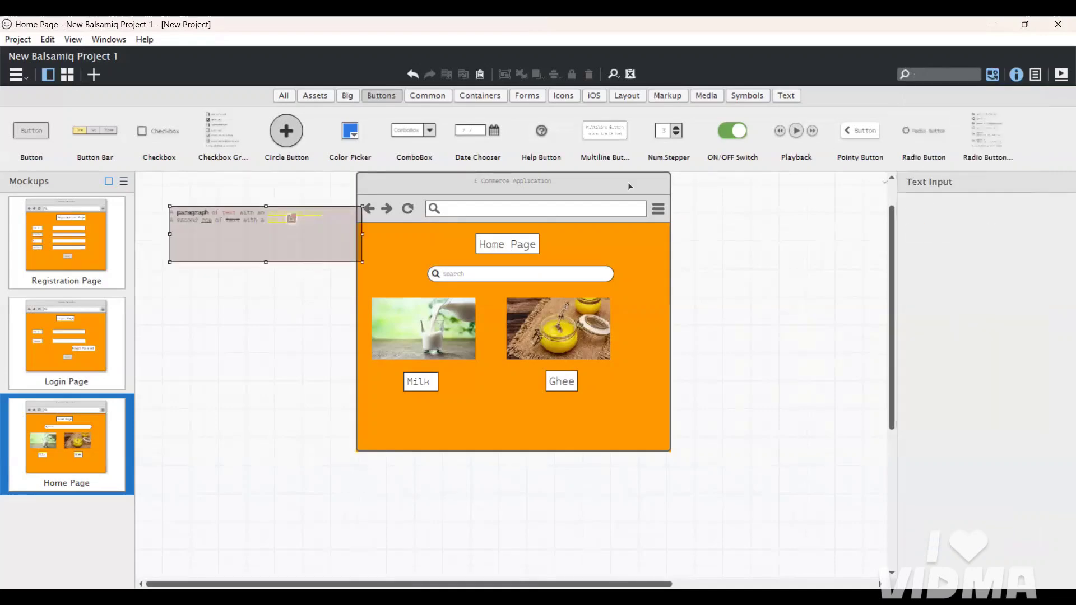
double_click(291, 238)
key(BackSpace)
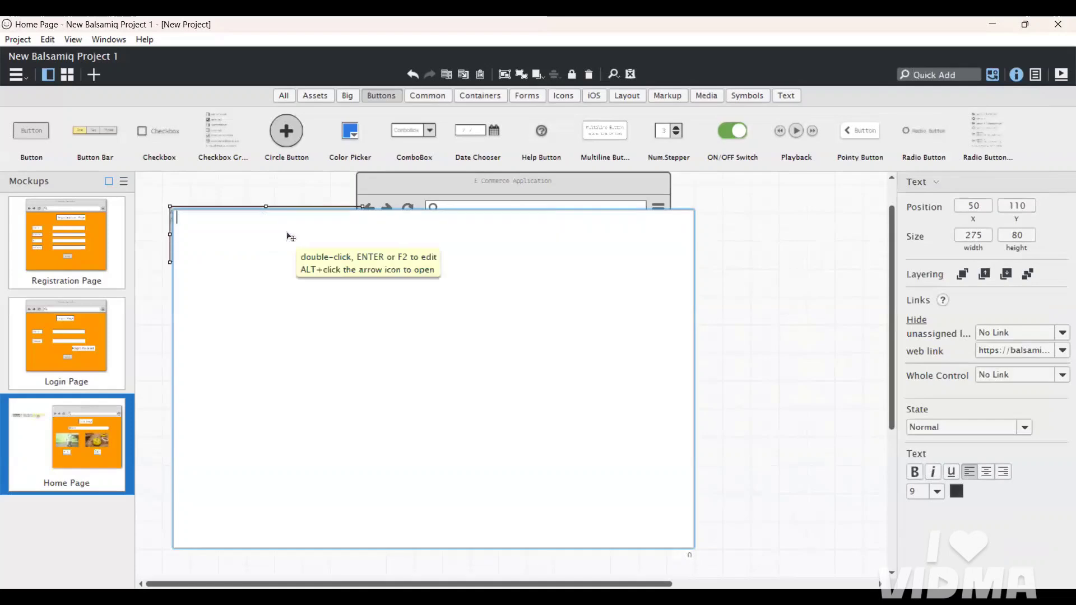
text(Paice)
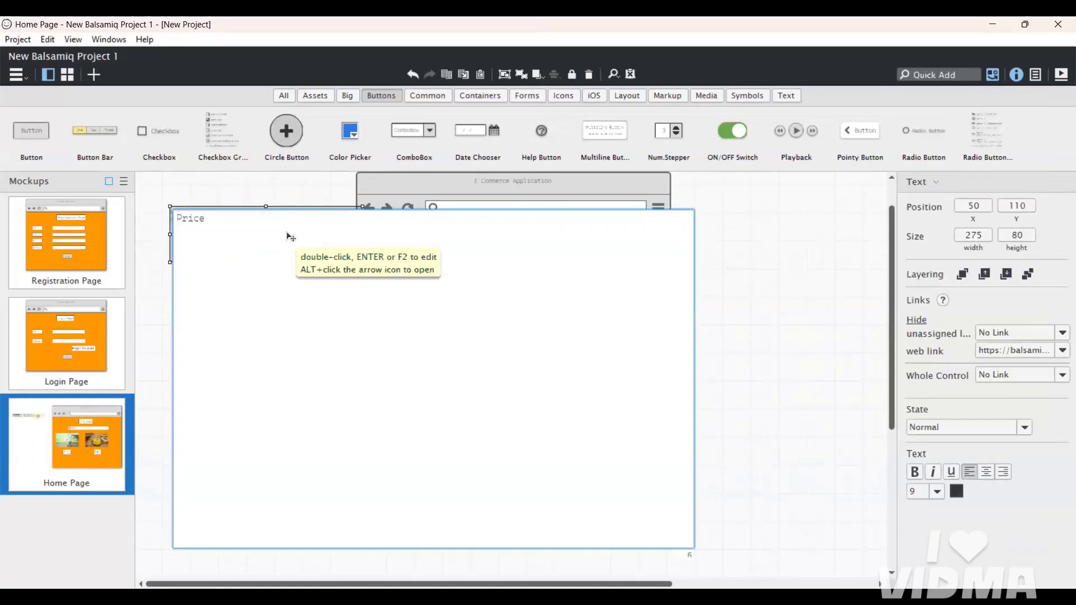
text( 80 RS)
click(223, 186)
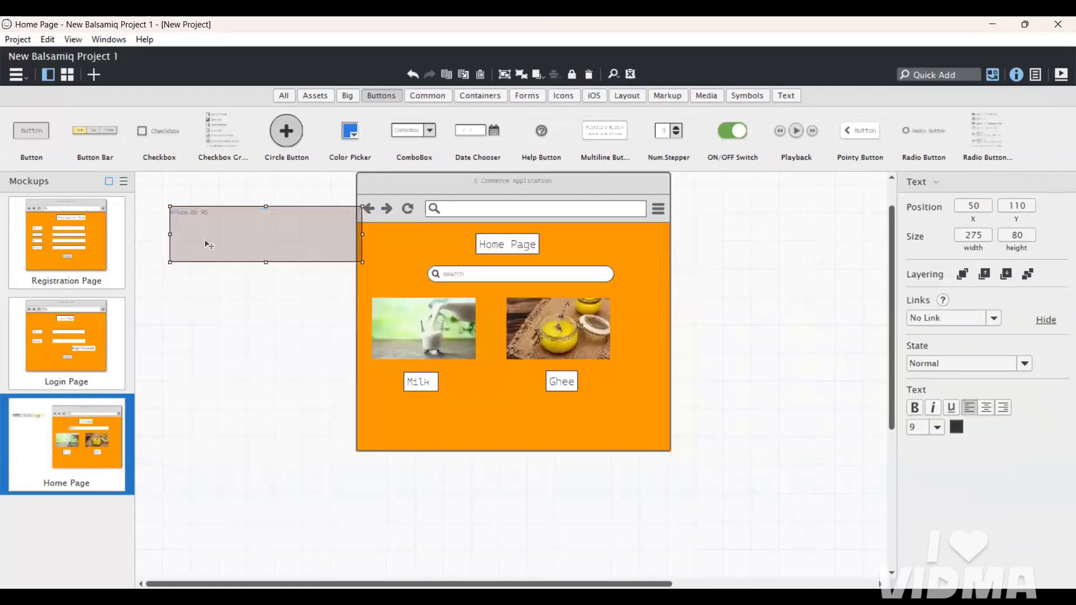
Move the Price 80 RS text directly below the Milk label, to about X 384, Y 381.
drag(207, 231, 430, 412)
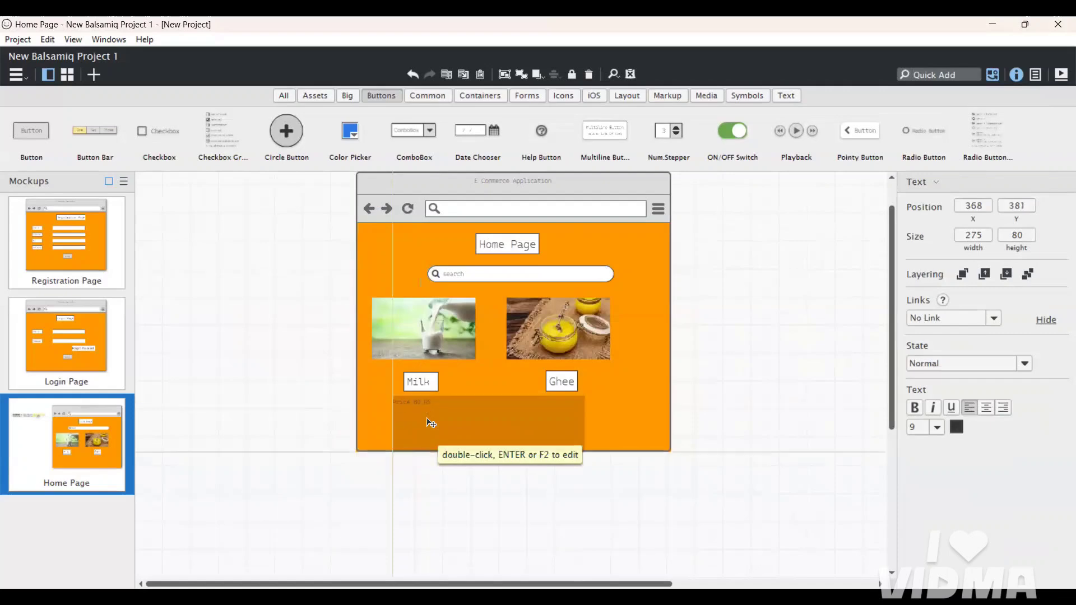
click(620, 425)
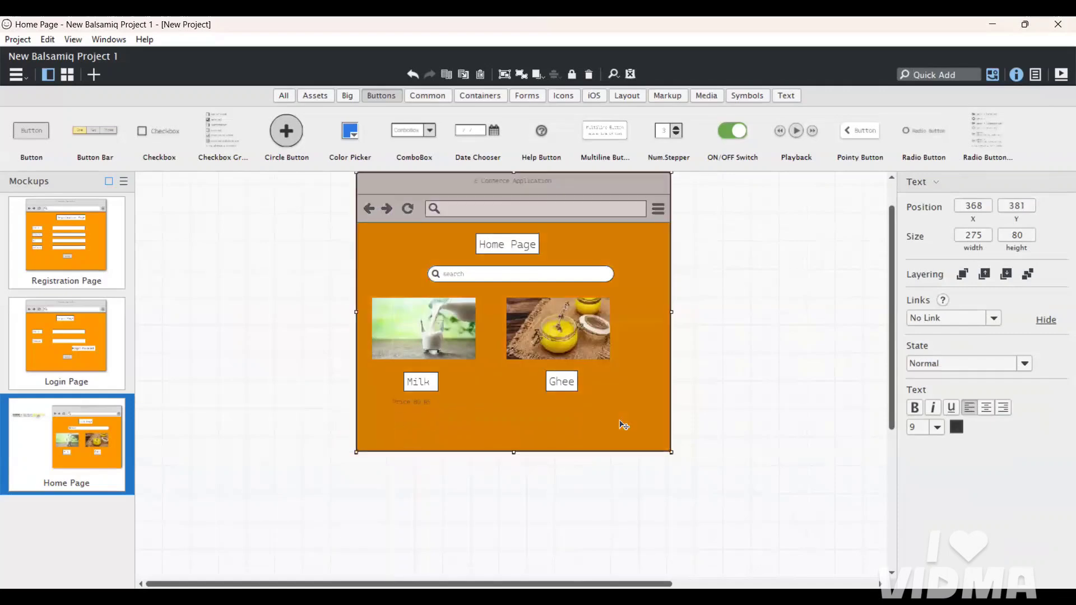
drag(409, 412, 431, 405)
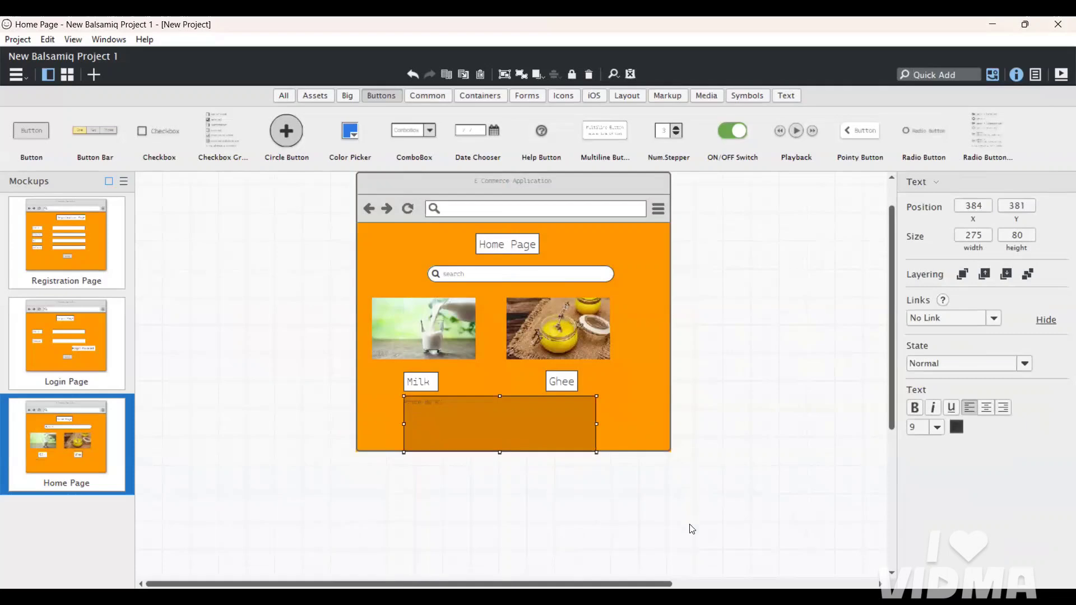
Set the milk price text's font size to 15 and shift it slightly left to about X 374, Y 381.
click(935, 428)
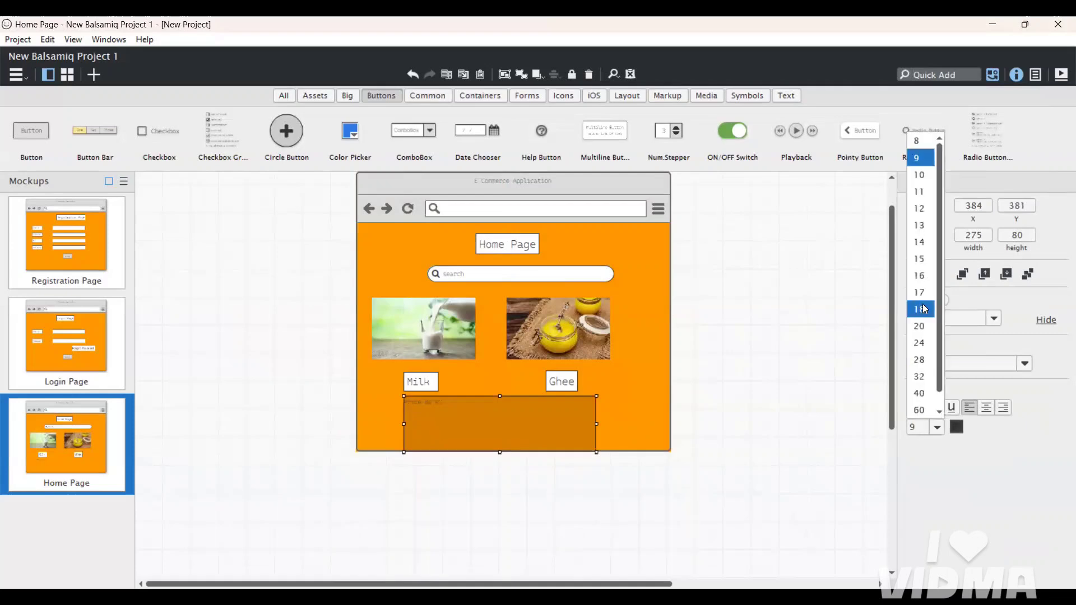
click(925, 309)
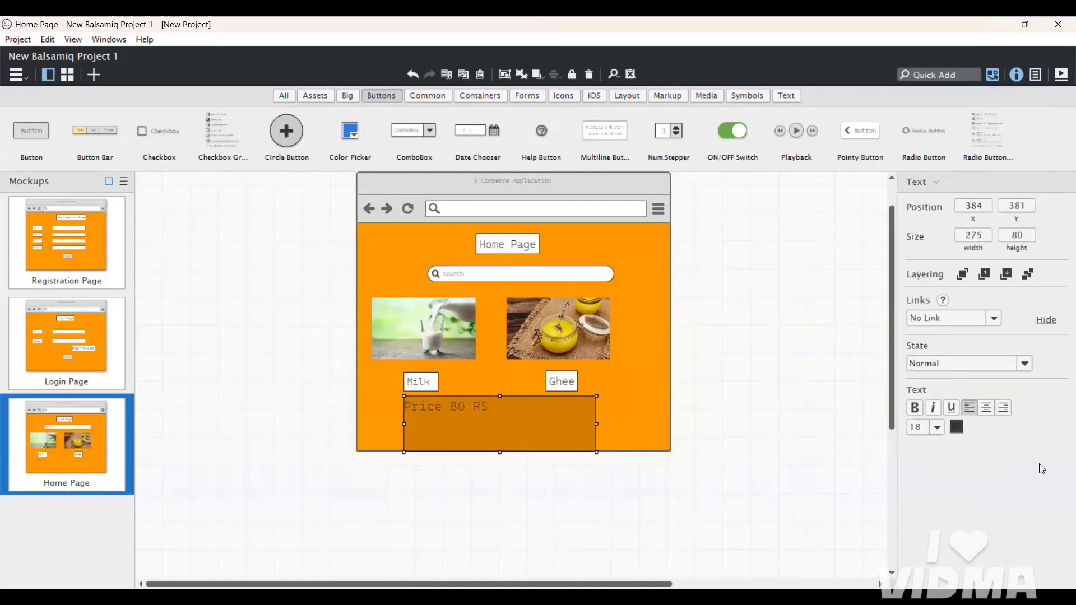
click(940, 428)
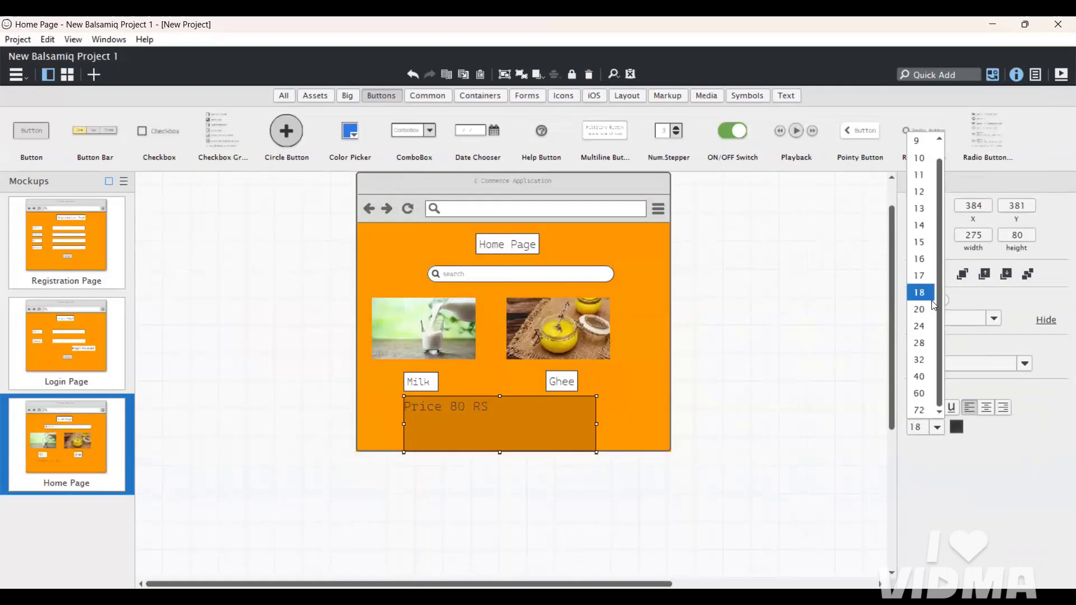
click(929, 240)
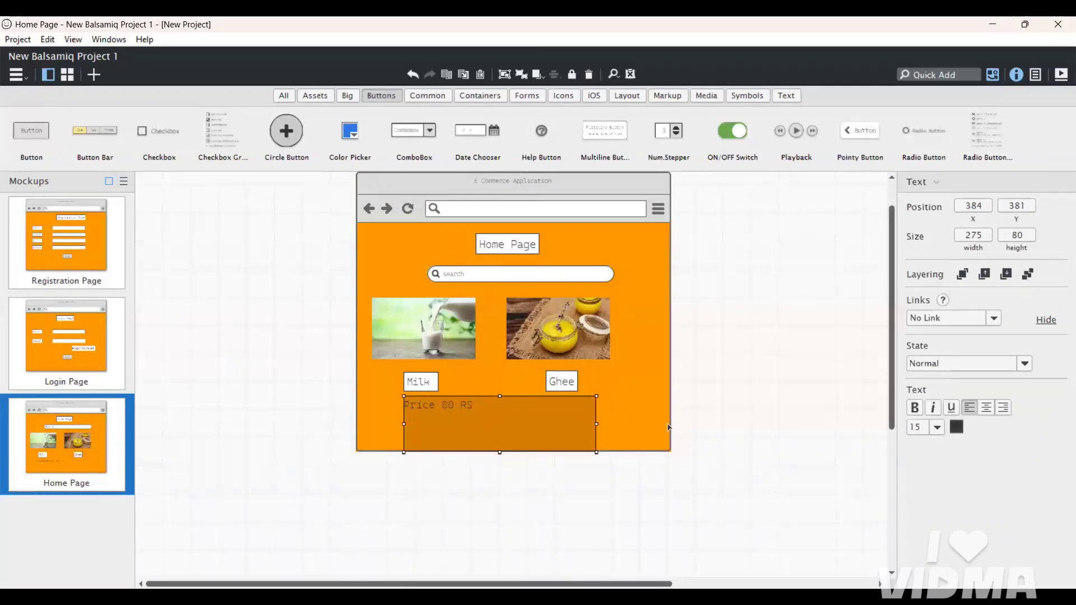
click(620, 412)
mouse_move(446, 409)
mouse_down()
mouse_move(437, 406)
mouse_move(442, 414)
mouse_up()
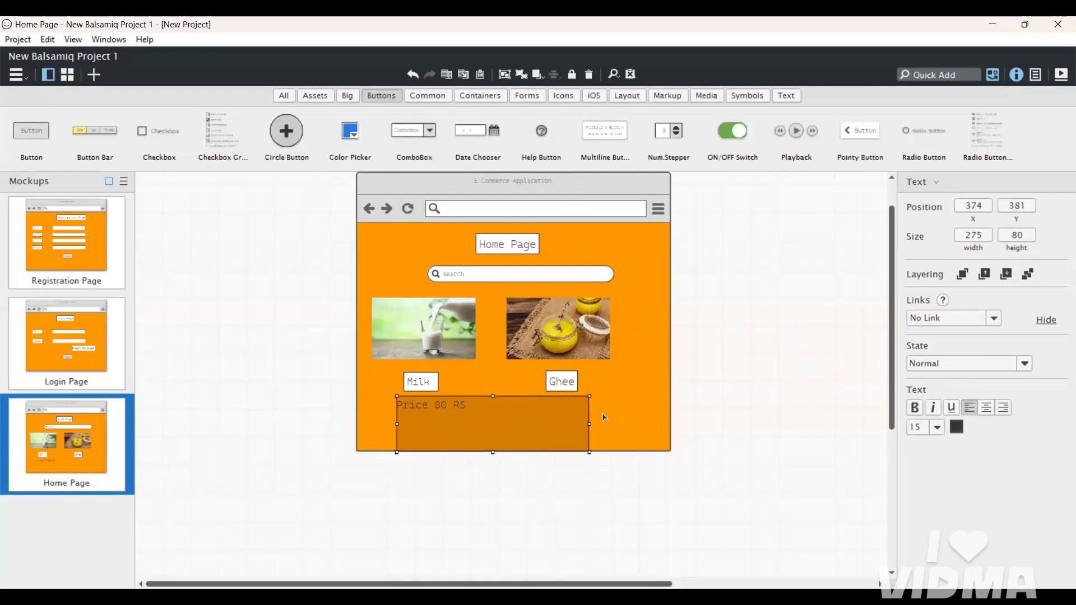
click(607, 417)
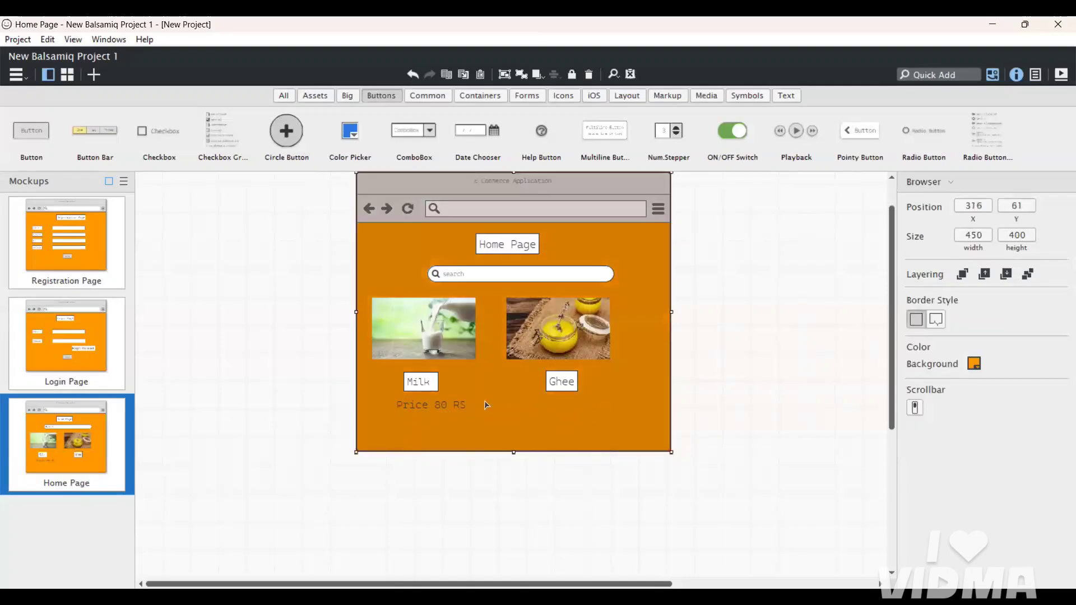
Duplicate the milk price text below the Ghee label at about X 578, Y 381 and change the copy to Price 500 RS.
click(452, 408)
drag(452, 408, 593, 421)
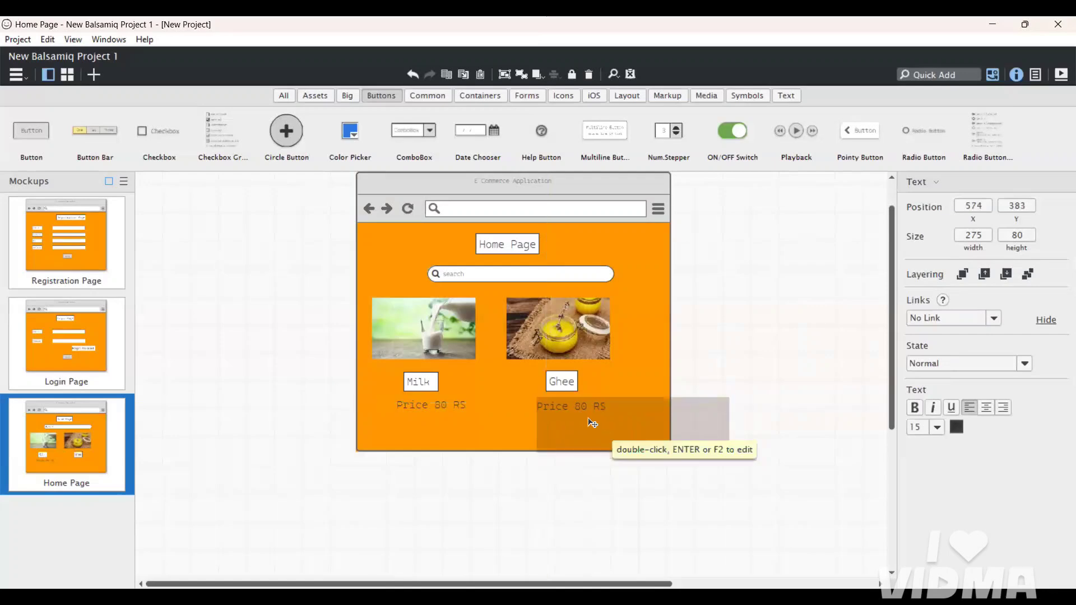
double_click(593, 421)
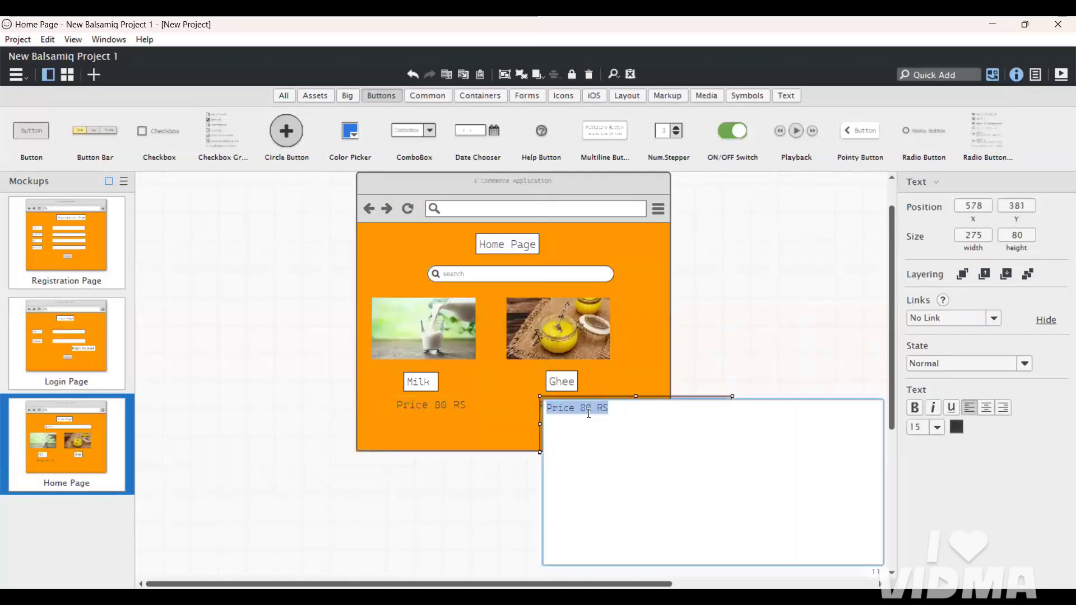
click(605, 408)
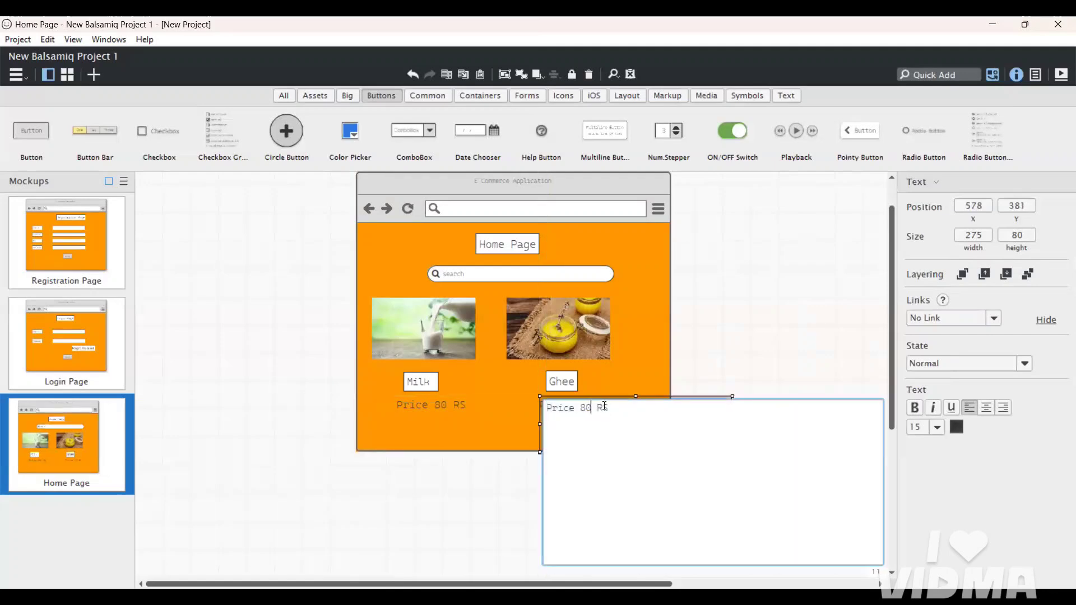
key(BackSpace)
key(BackSpace)
text(500)
click(699, 342)
click(816, 455)
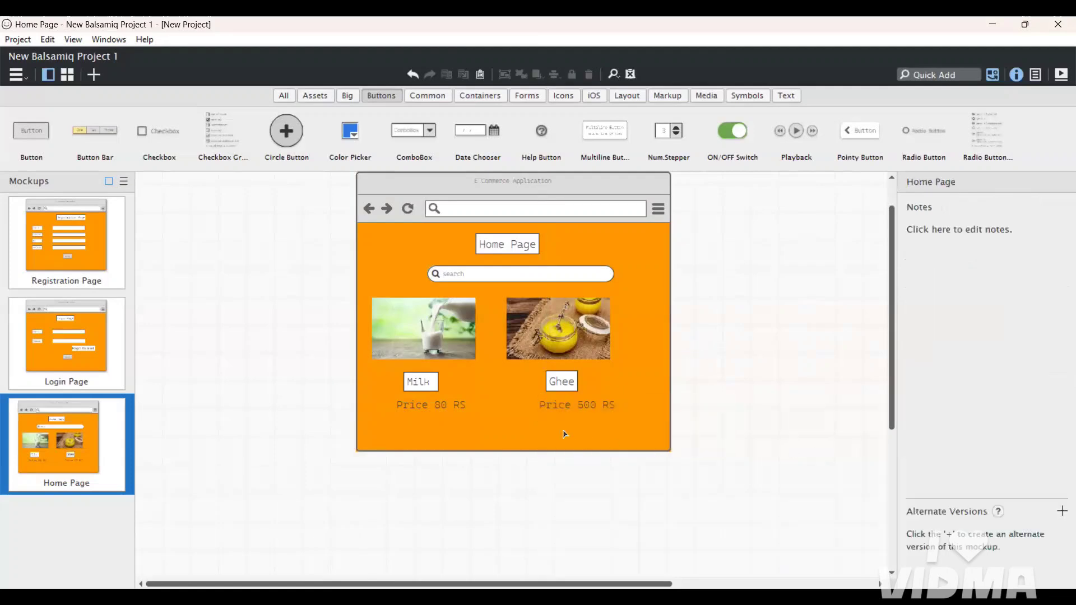
Add a shopping-cart icon and place it just right of the Milk label.
scroll(560, 486, down, 1)
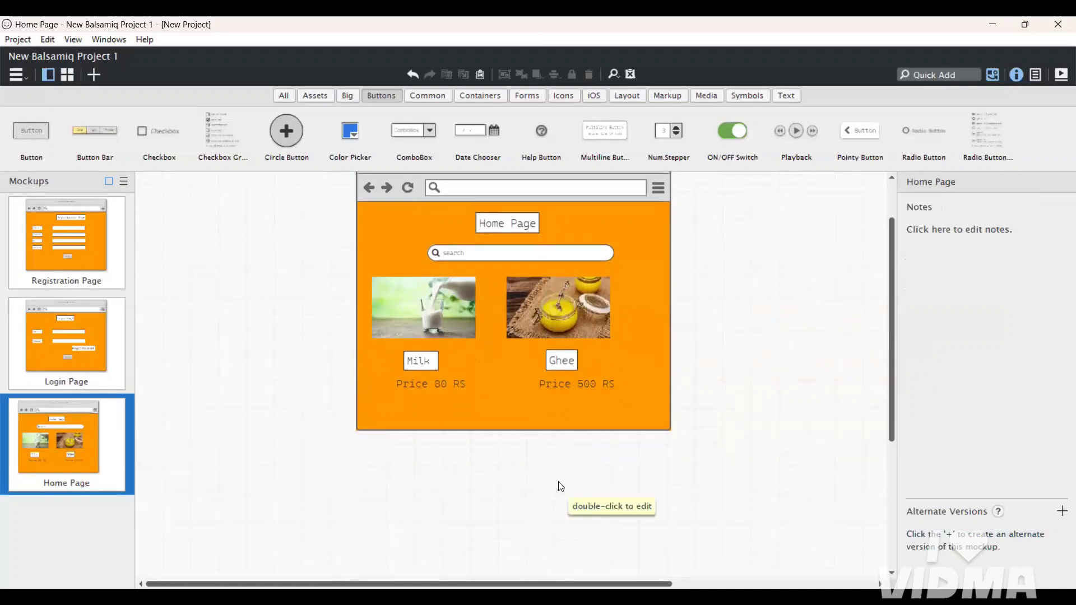
scroll(560, 486, up, 2)
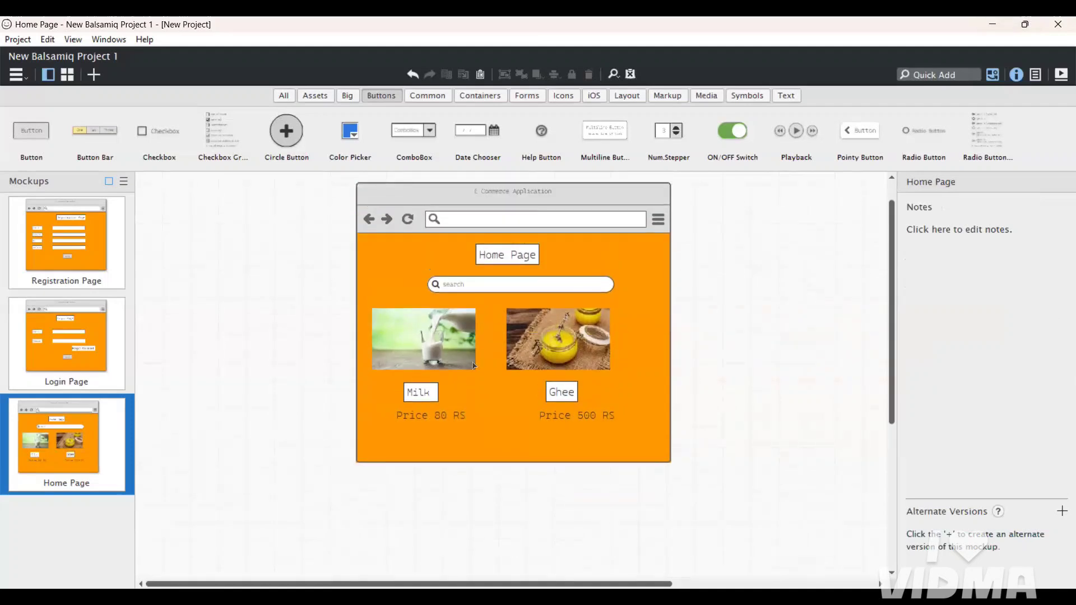
click(929, 77)
text(a)
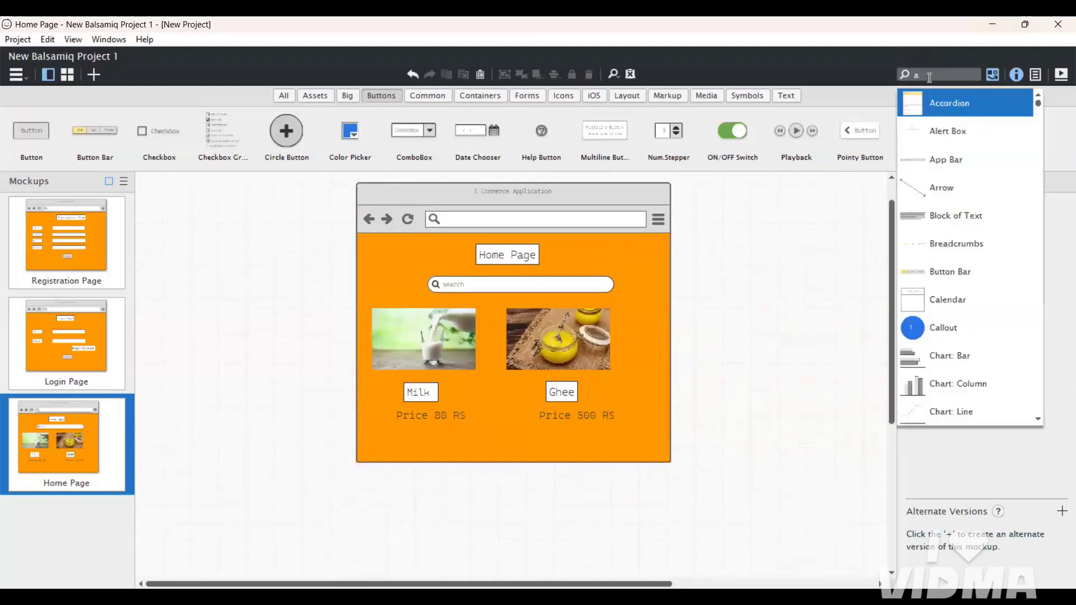
key(BackSpace)
text(cart)
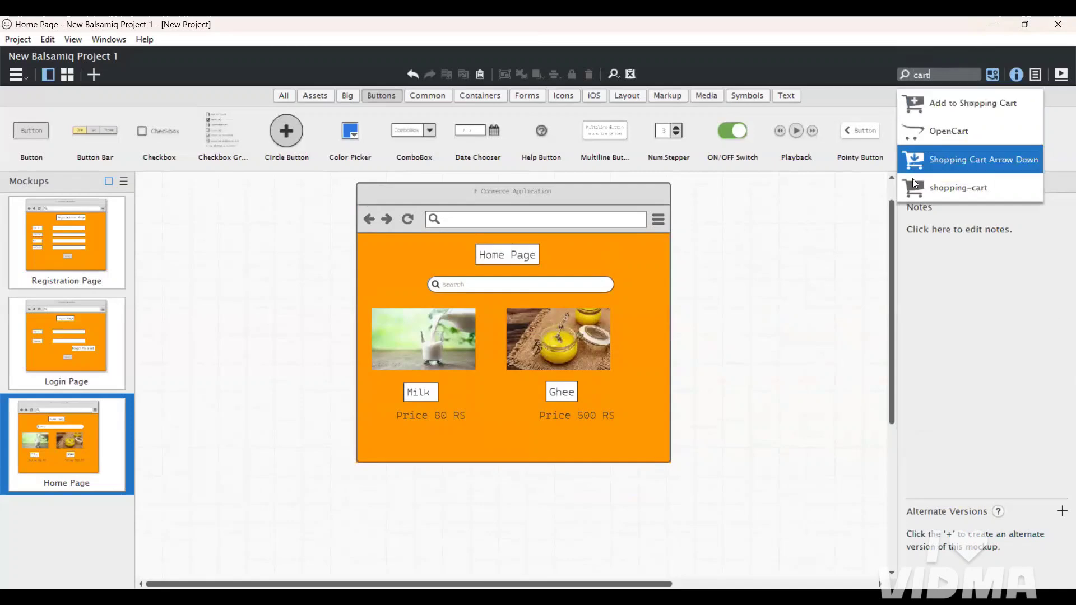
click(951, 189)
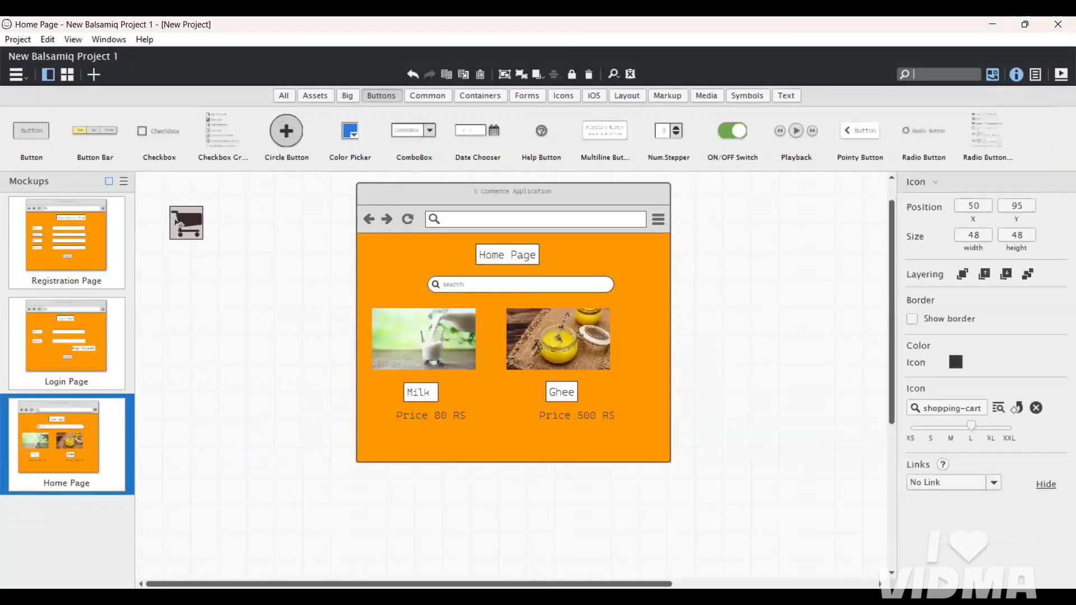
drag(180, 224, 457, 395)
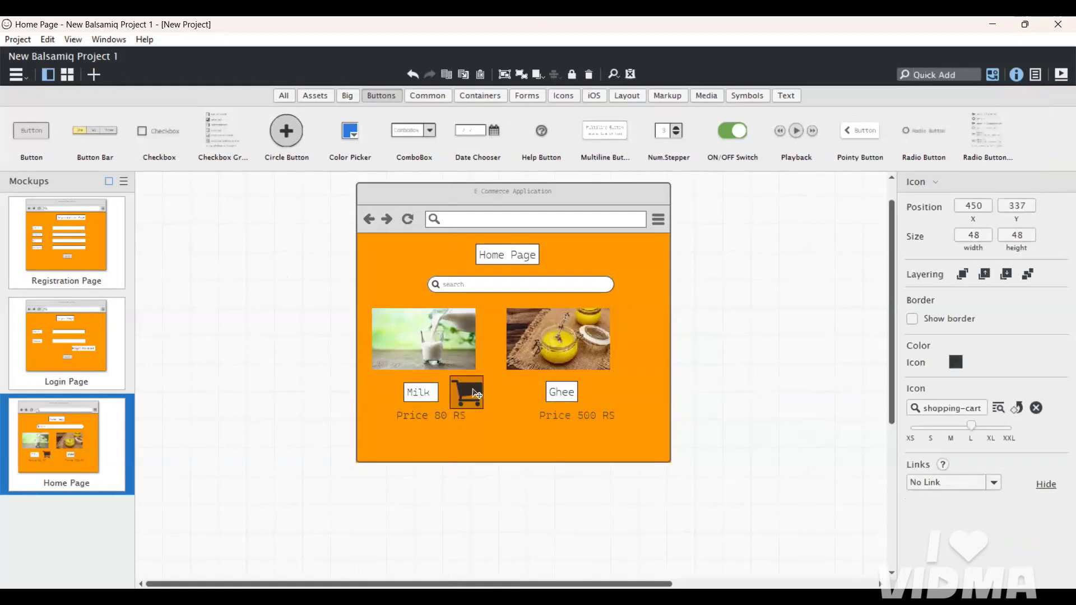
Duplicate the shopping-cart icon to the right of the Ghee label and again to the right of the Home Page title, about X 663, Y 138.
drag(474, 394, 610, 392)
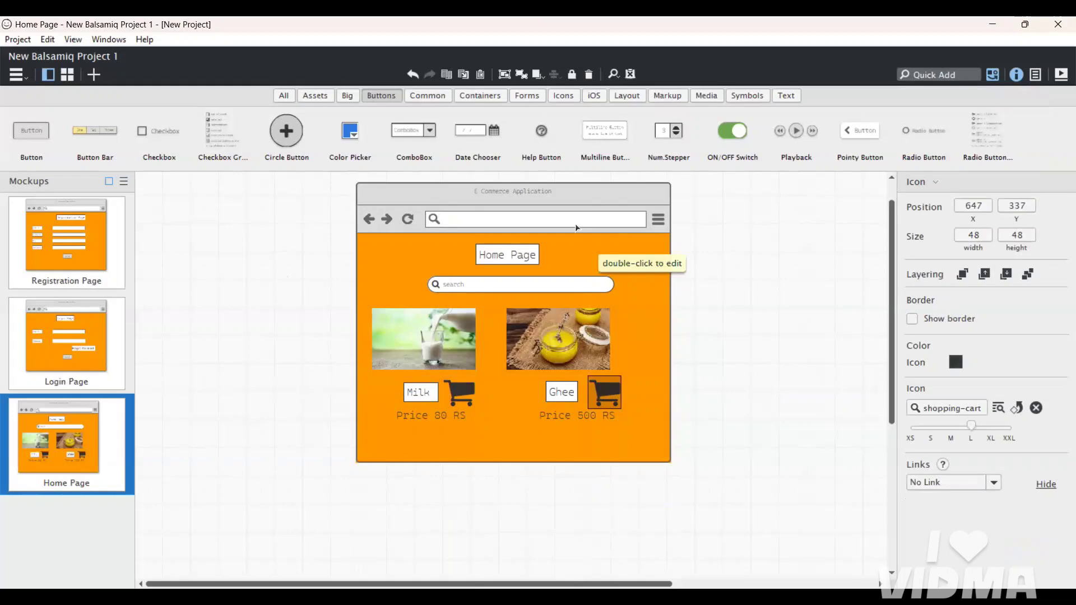
drag(614, 397, 719, 325)
drag(659, 256, 636, 262)
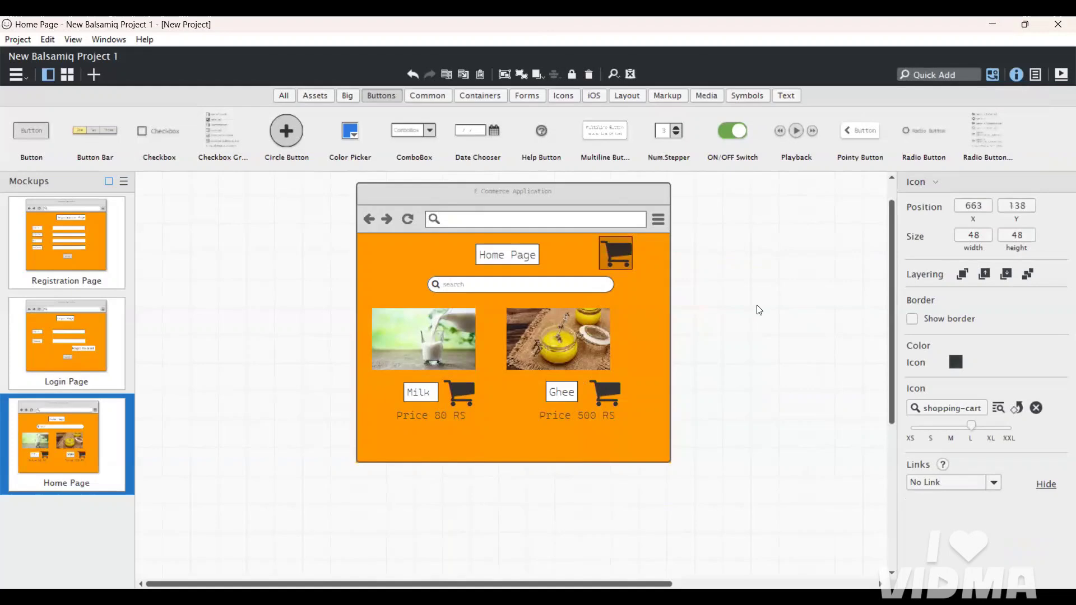
Add the CSS 3 Logo icon and place it left of the Home Page title, at about X 354, Y 140.
click(943, 74)
text(logo)
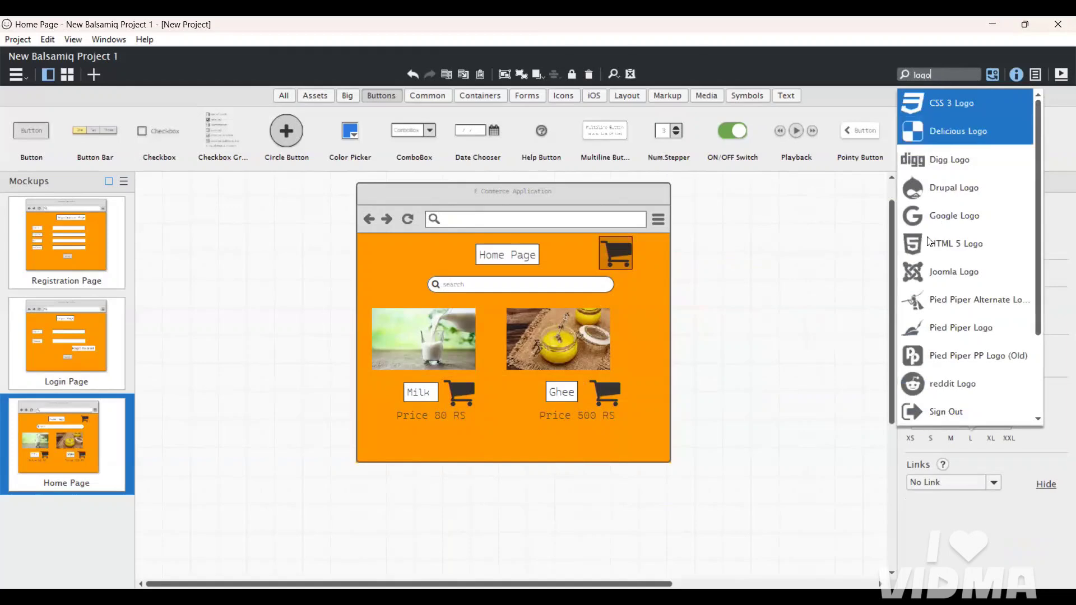
scroll(997, 328, down, 4)
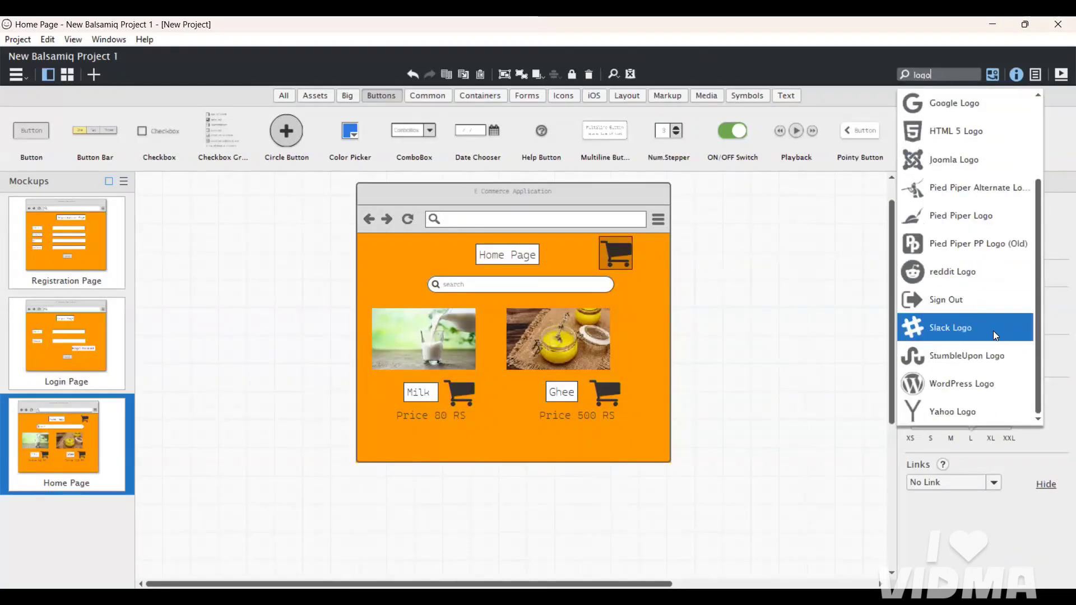
scroll(962, 297, up, 4)
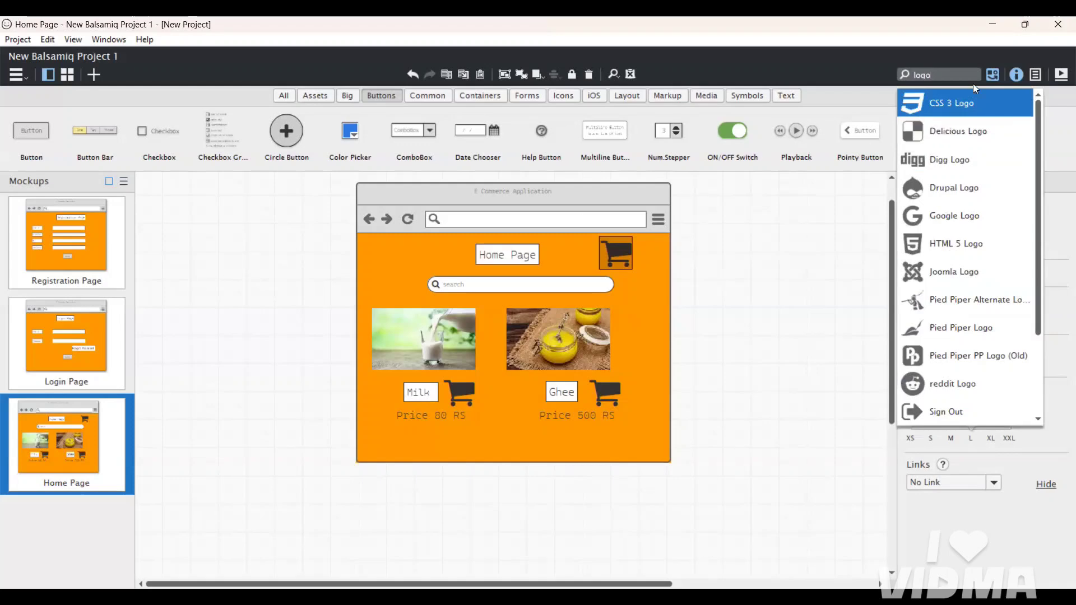
click(957, 100)
drag(177, 223, 390, 253)
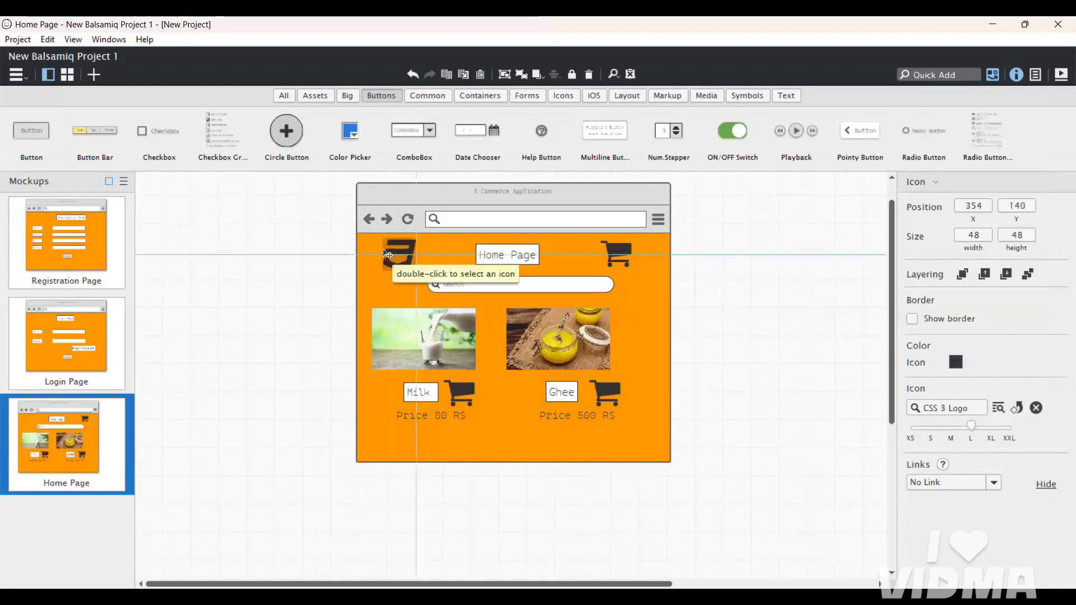
click(303, 251)
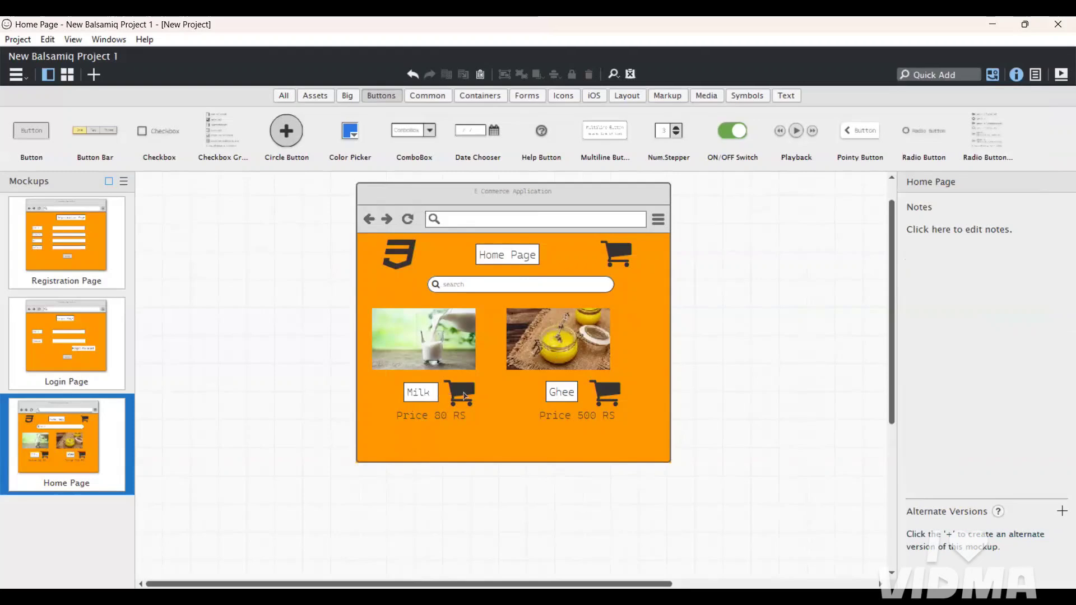
Duplicate the Home Page mockup and rename the copy Cart Page.
click(83, 433)
key(ctrl+c)
key(ctrl+v)
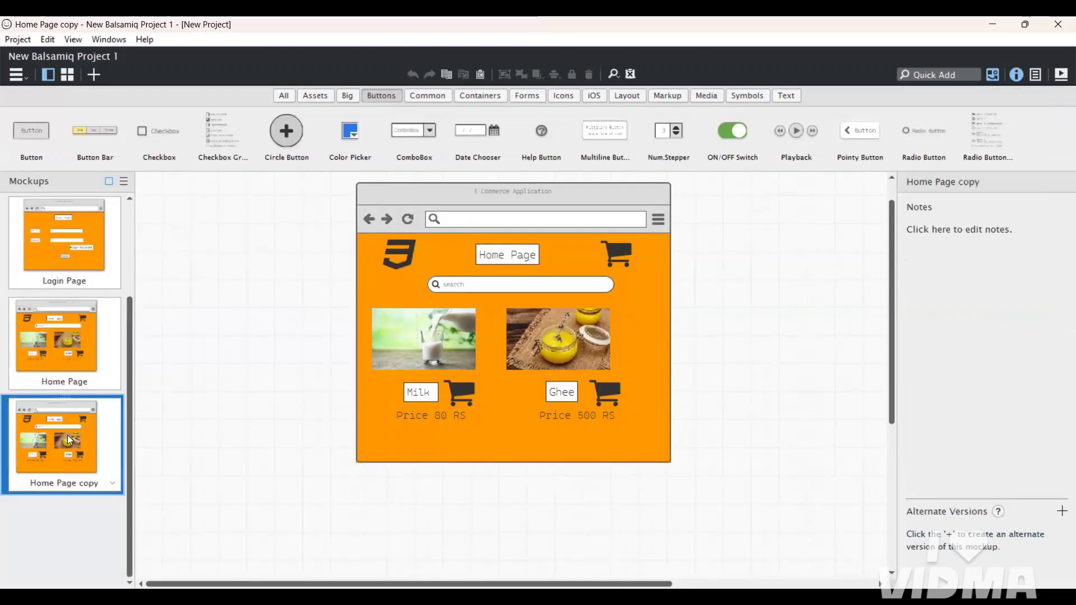
double_click(79, 448)
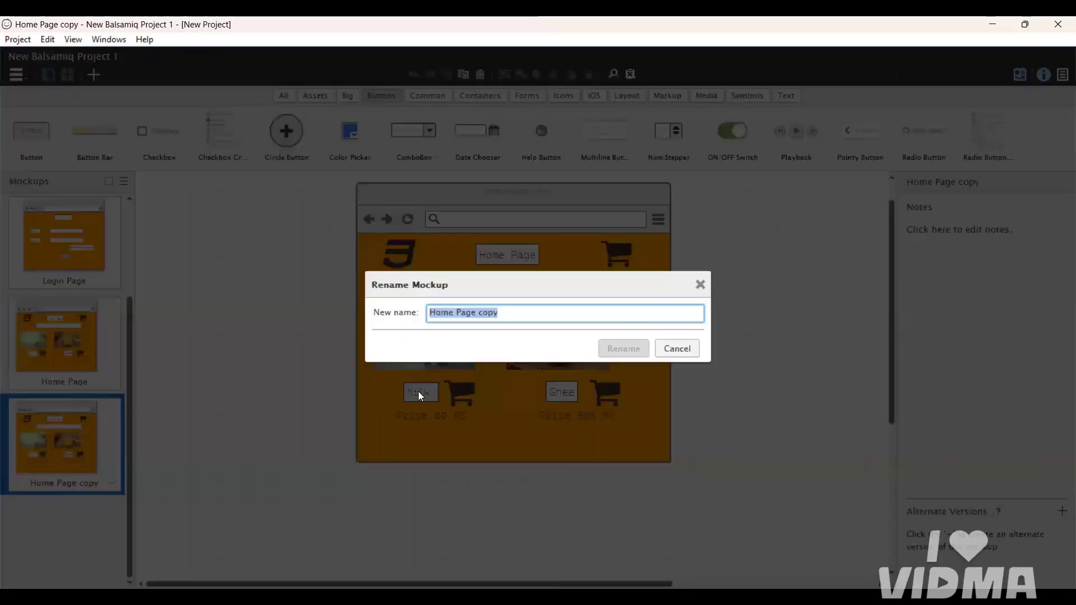
key(BackSpace)
text(C)
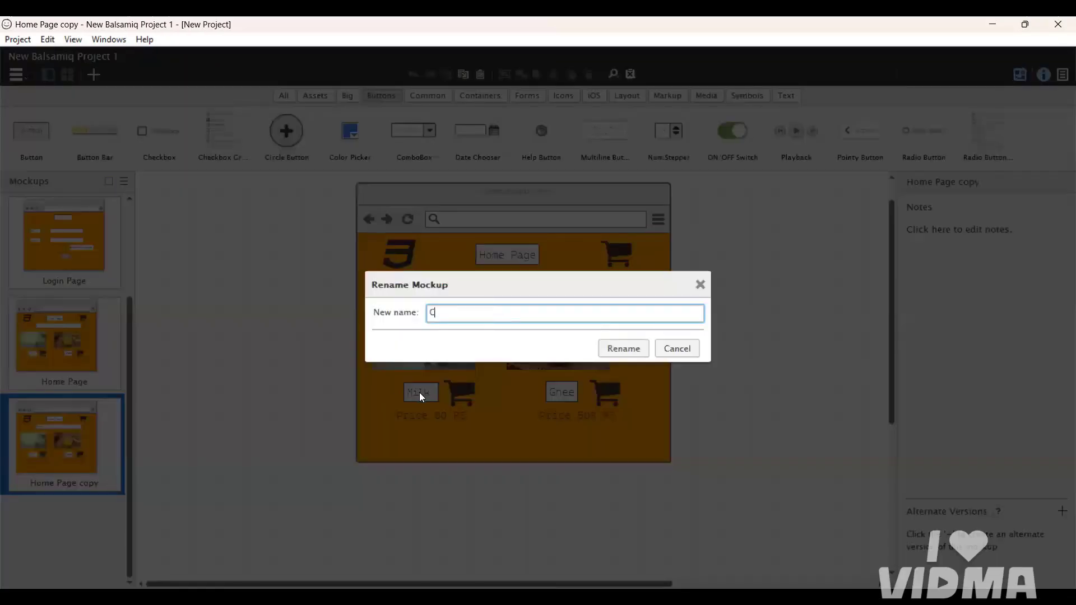
text(art Page)
key(Return)
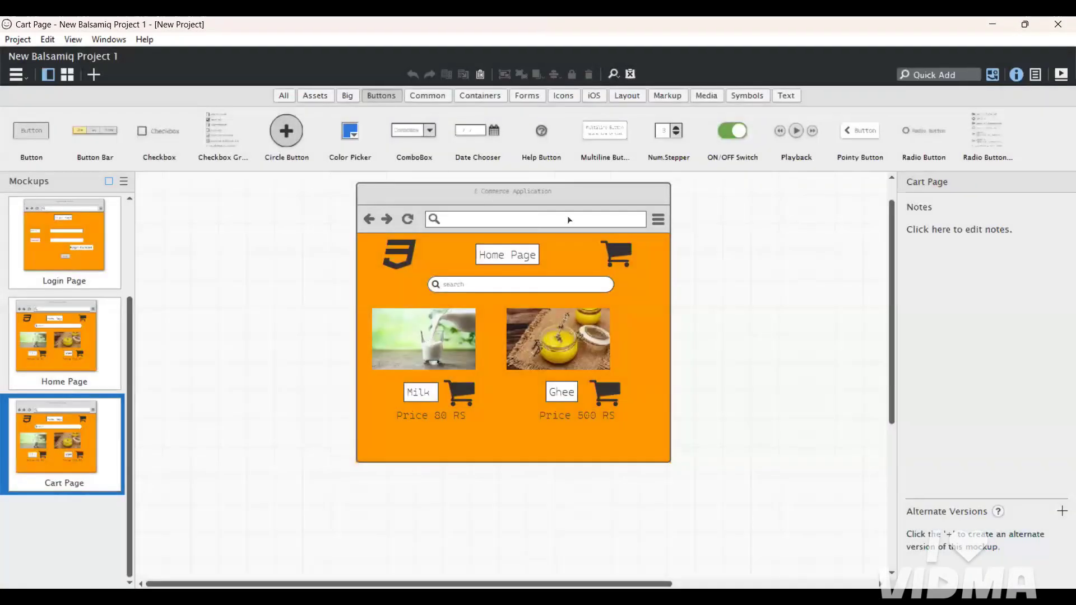
Delete the Home Page title, the CSS 3 logo, the upper shopping-cart icon and the search box from the Cart Page mockup.
click(513, 259)
key(Delete)
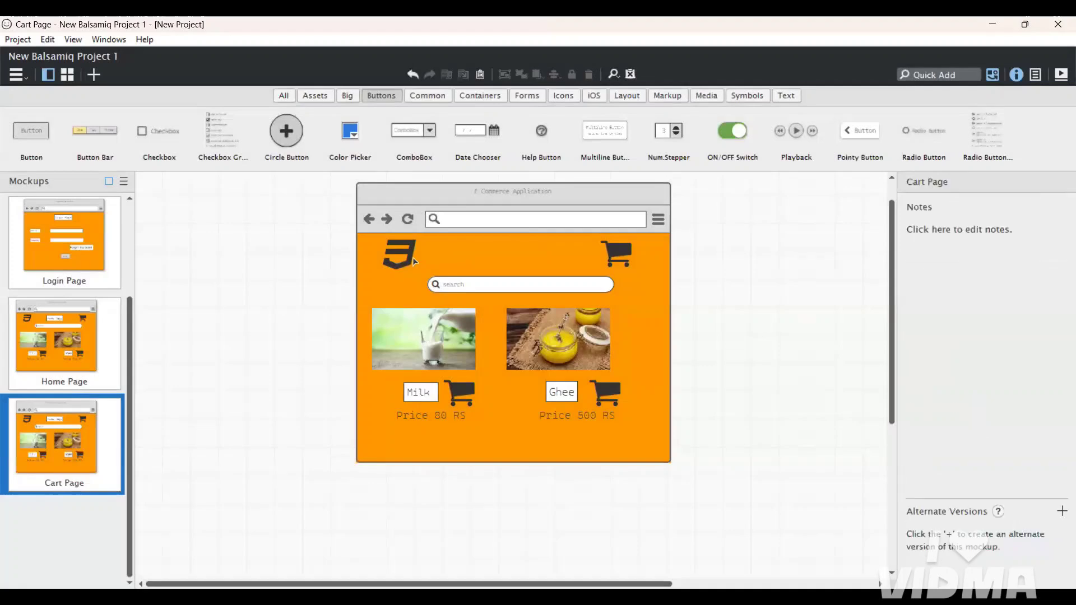
click(399, 254)
key(Delete)
click(616, 254)
key(Delete)
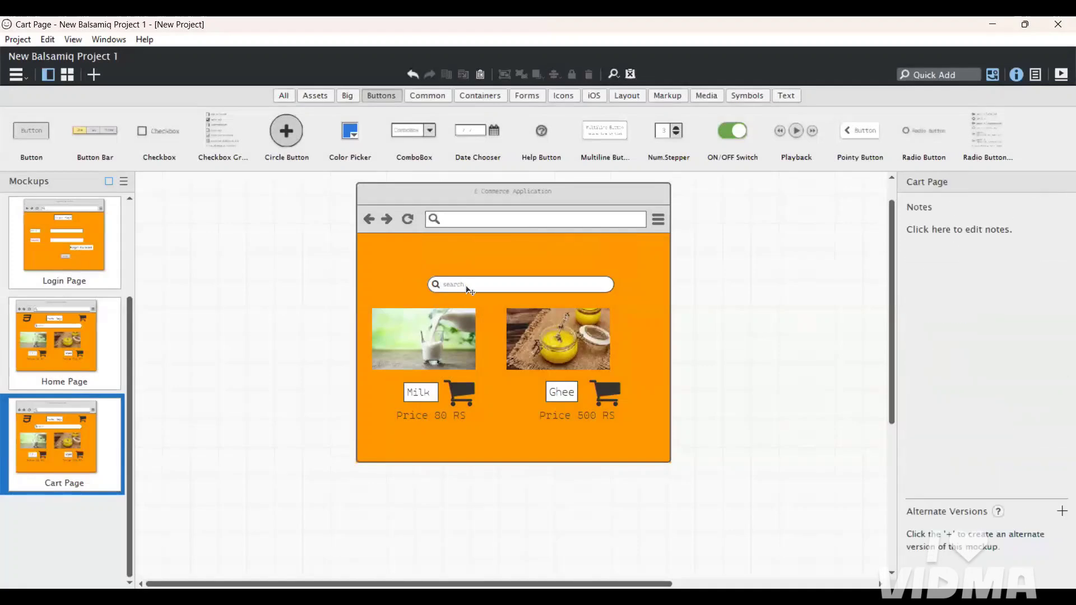
click(473, 286)
key(Delete)
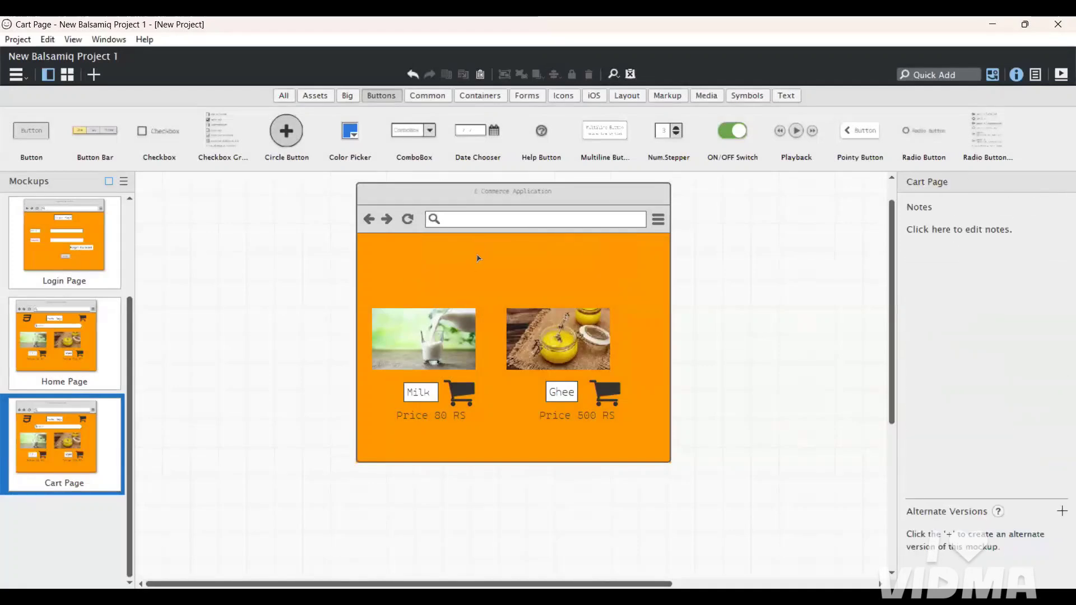
Add a Text Input centred above the product images at about X 487, Y 154 and label it Cart Page.
click(939, 77)
text(inp)
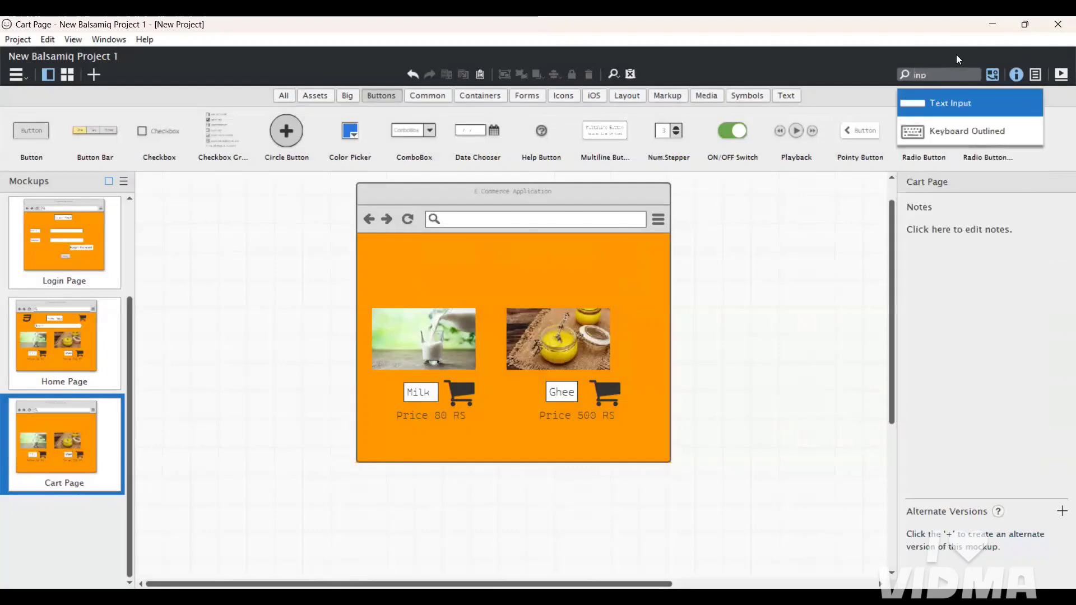
click(964, 101)
drag(213, 213, 513, 253)
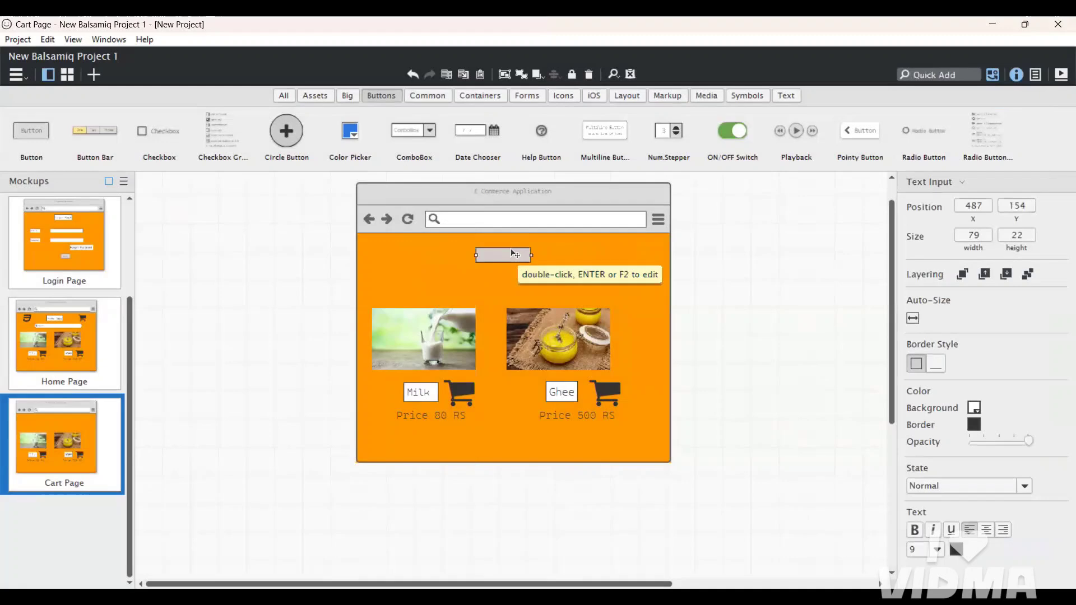
double_click(513, 253)
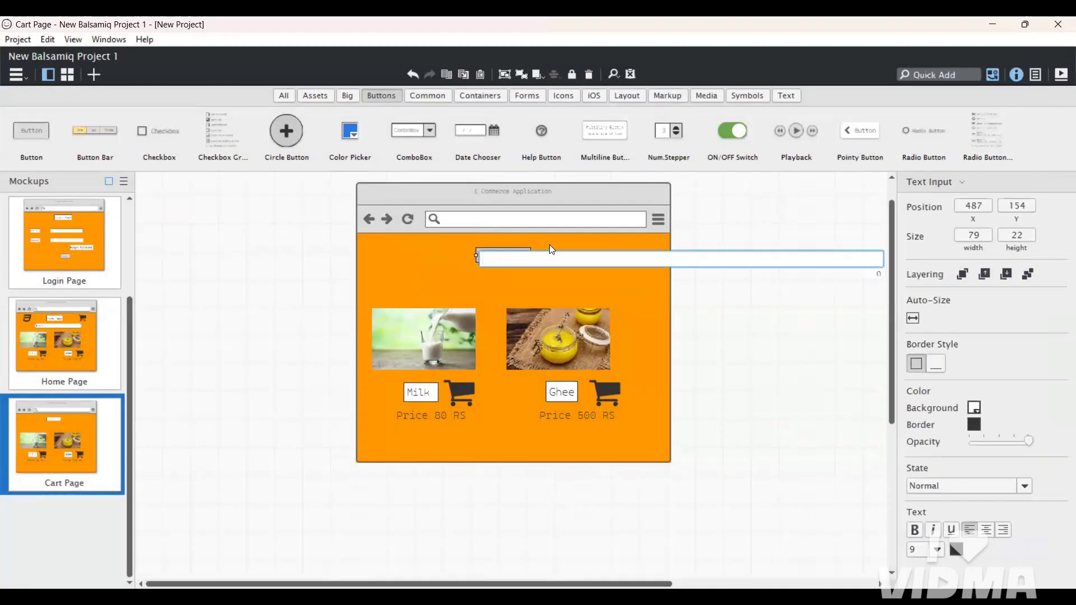
text(Cart Page)
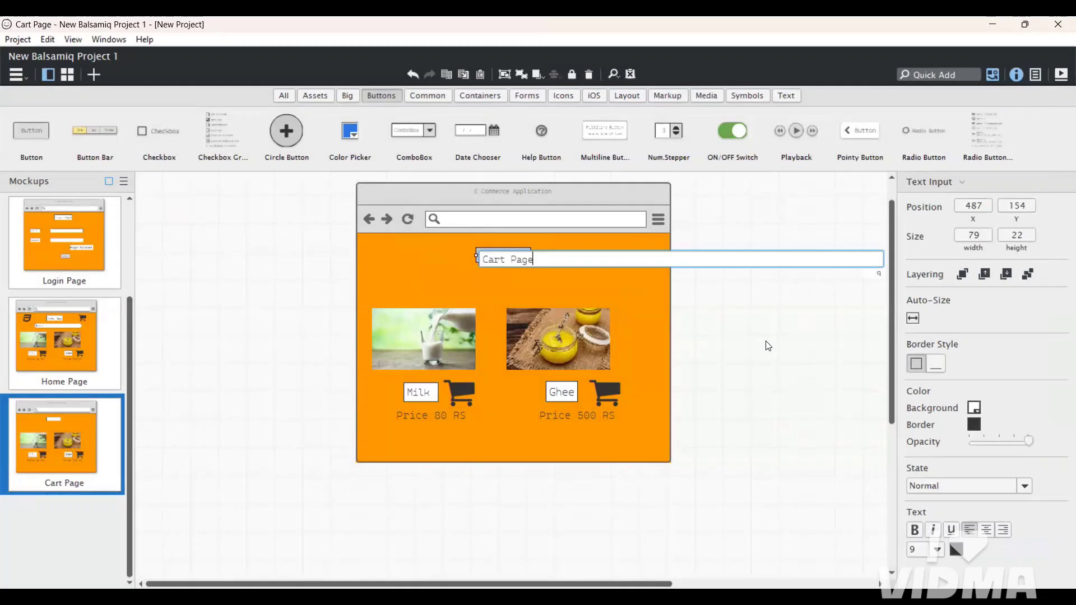
key(Return)
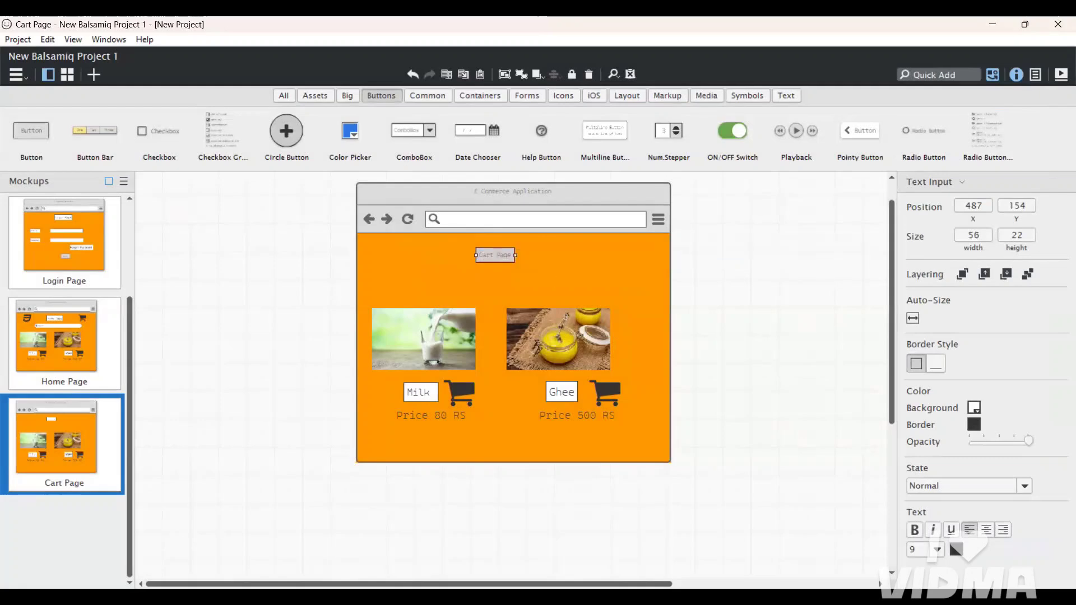
Set the Cart Page title's font size to 14 and go back to the Home Page mockup.
click(941, 551)
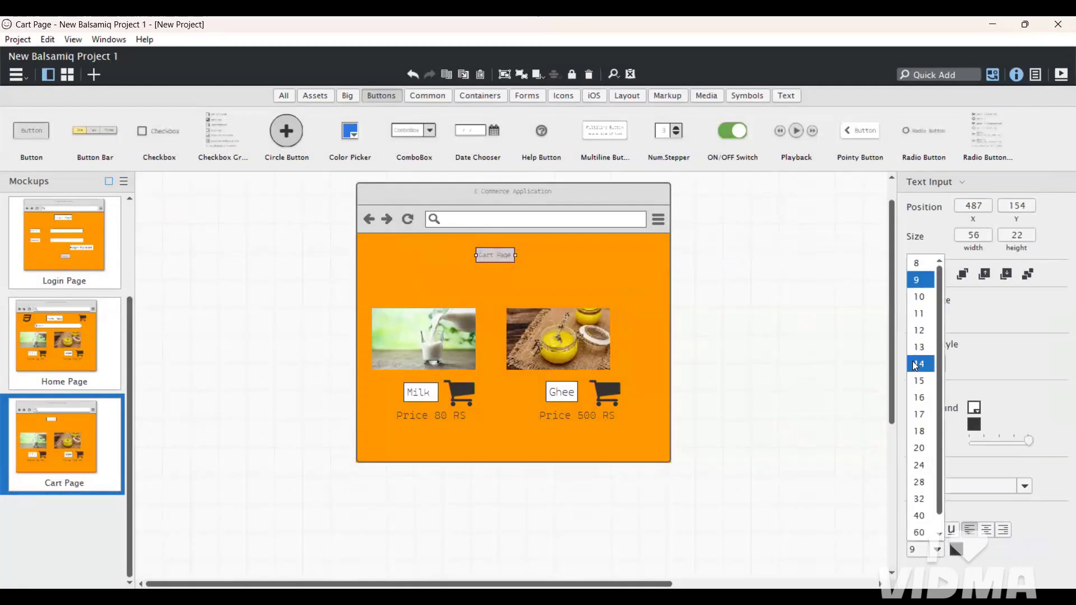
click(912, 361)
click(776, 360)
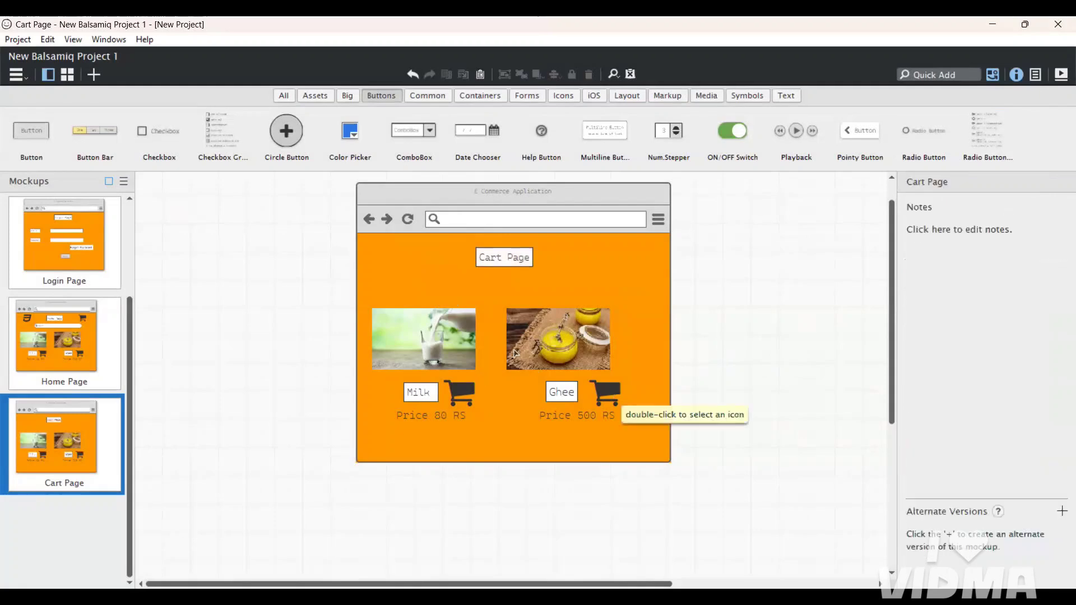
click(81, 343)
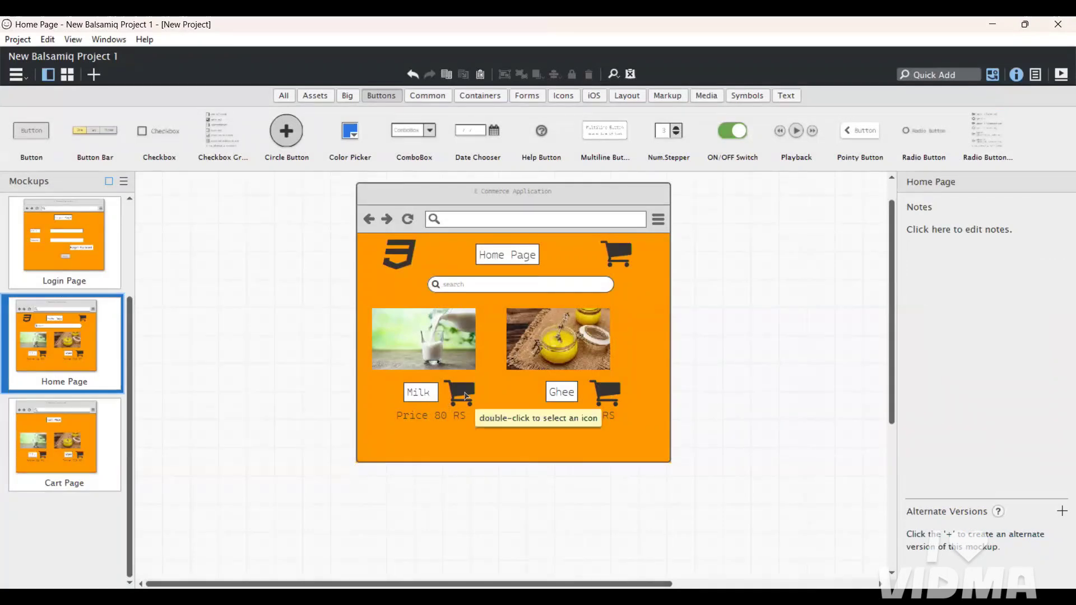
Delete the ghee picture, the Ghee label, its cart icon and the 500 RS price from the Cart Page mockup.
click(29, 441)
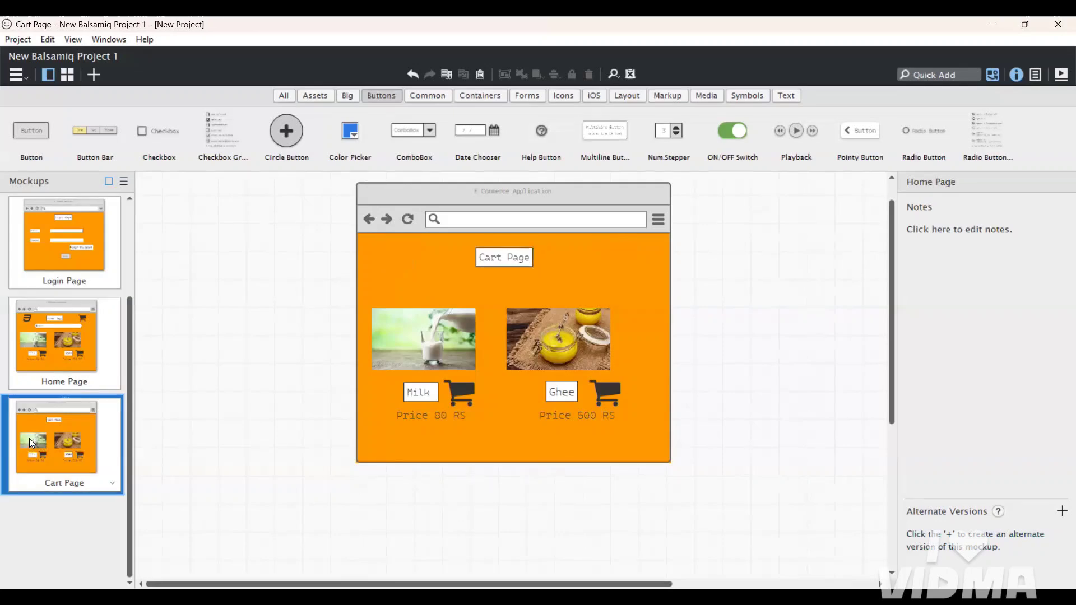
click(579, 360)
key(Delete)
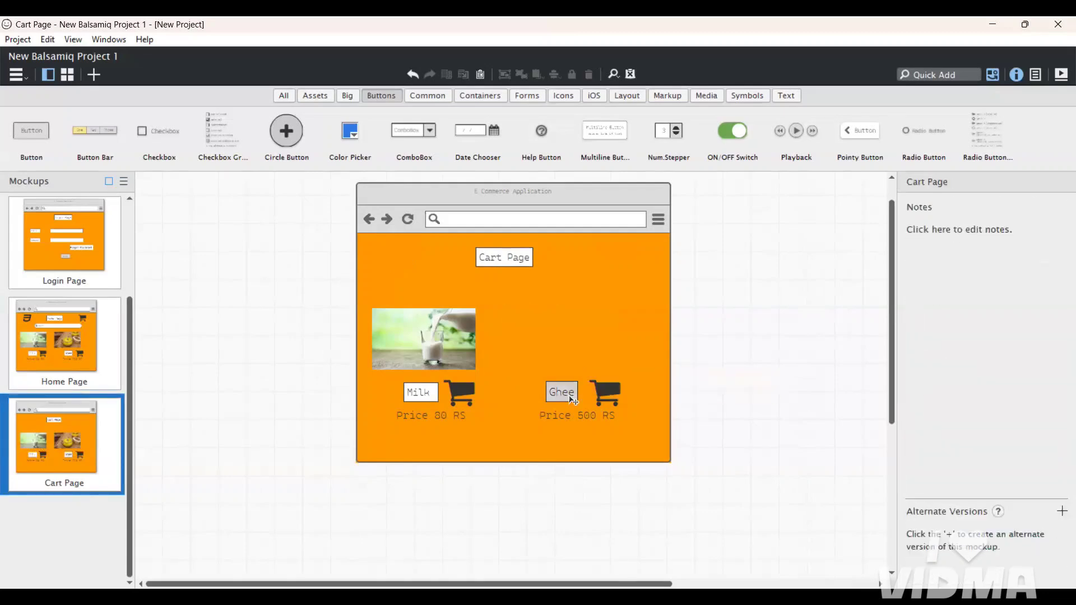
click(572, 400)
key(Delete)
click(606, 394)
key(Delete)
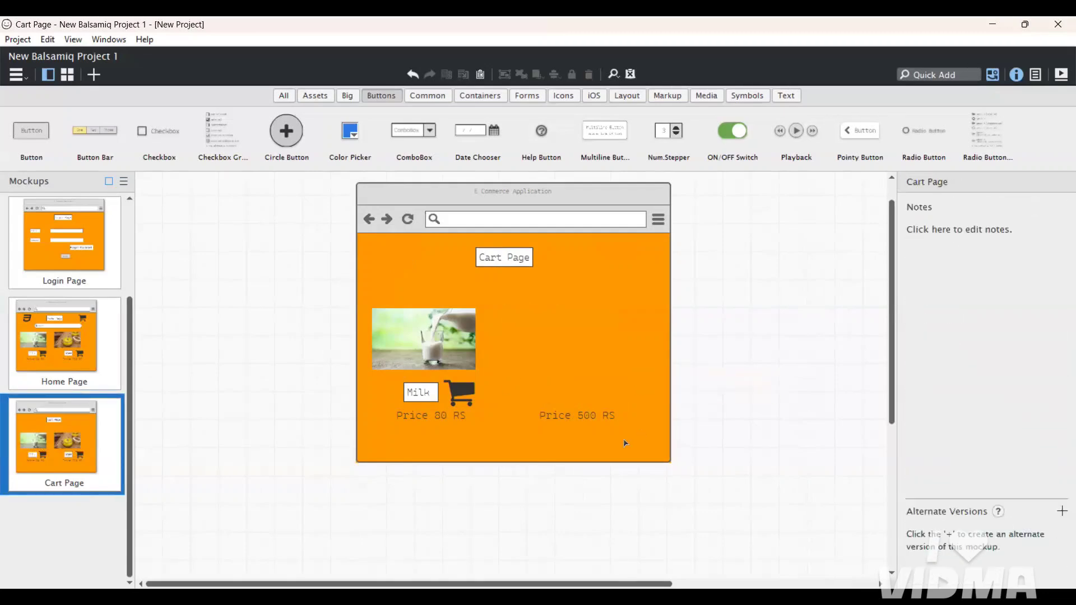
click(572, 417)
key(Delete)
Move the milk picture, cart icon, Milk label and price into a centred group beneath the Cart Page heading.
click(437, 354)
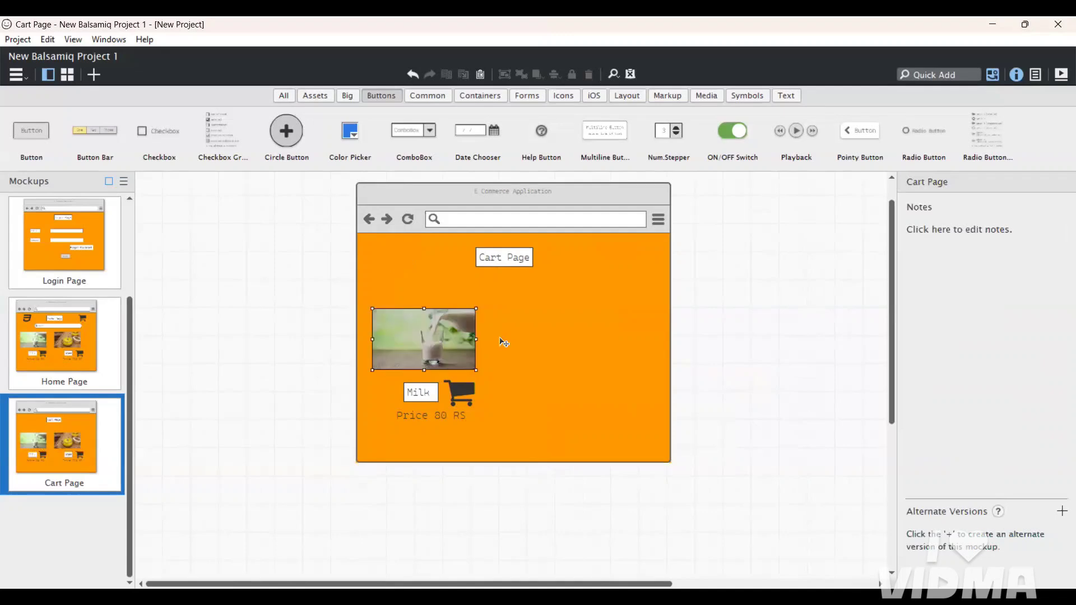
drag(443, 339, 523, 322)
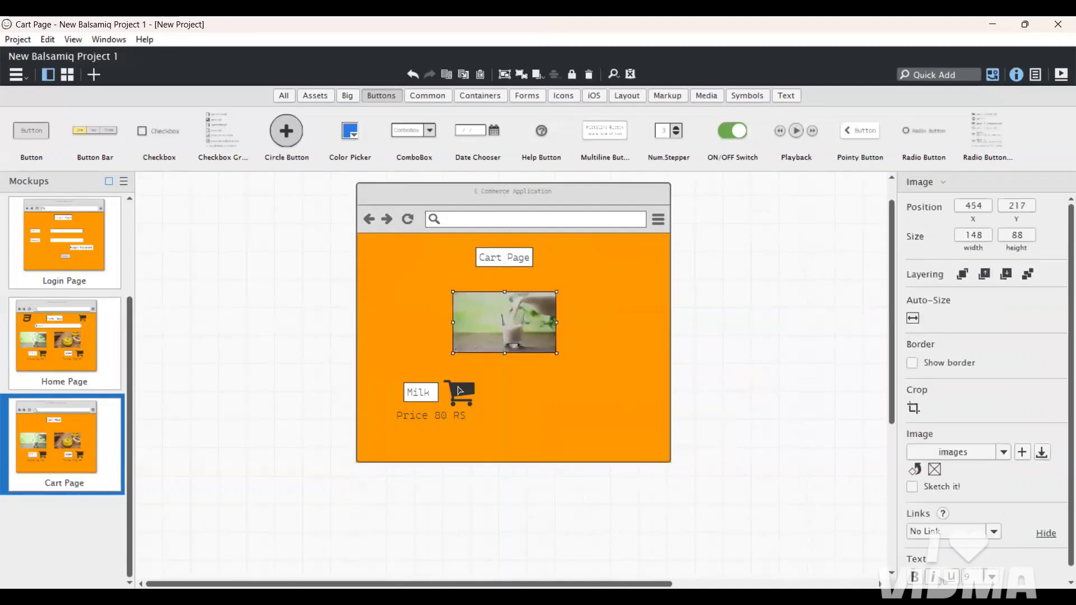
drag(459, 391, 550, 379)
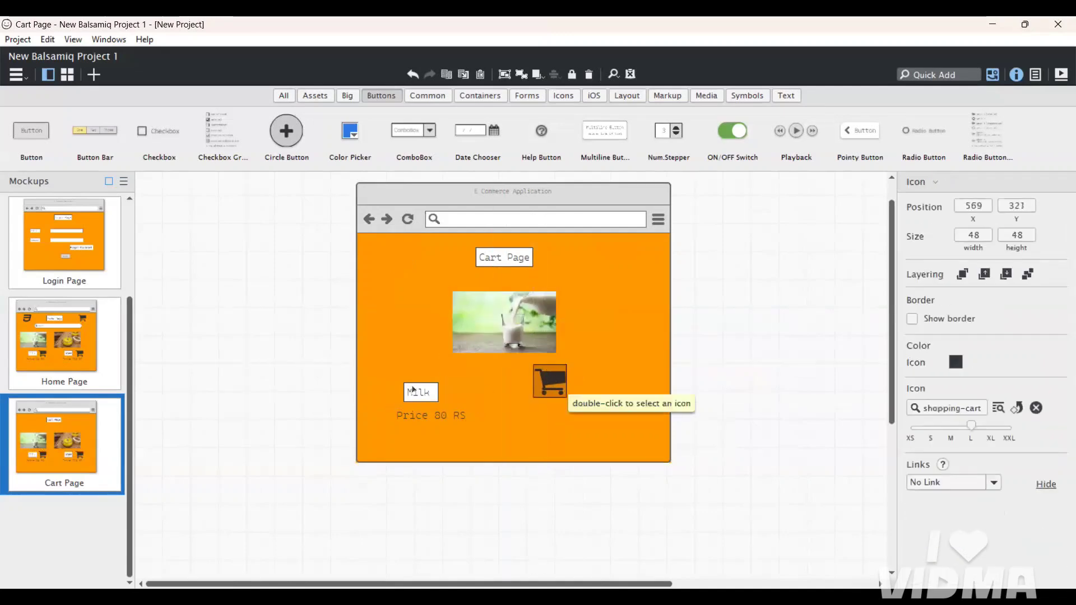
drag(417, 392, 494, 381)
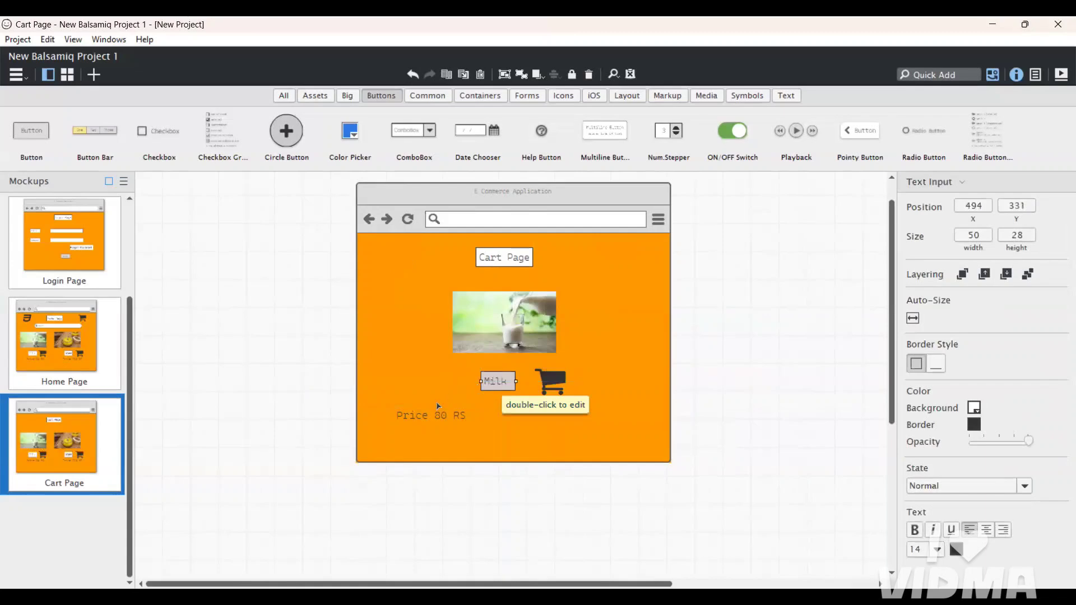
drag(432, 419, 497, 401)
click(759, 376)
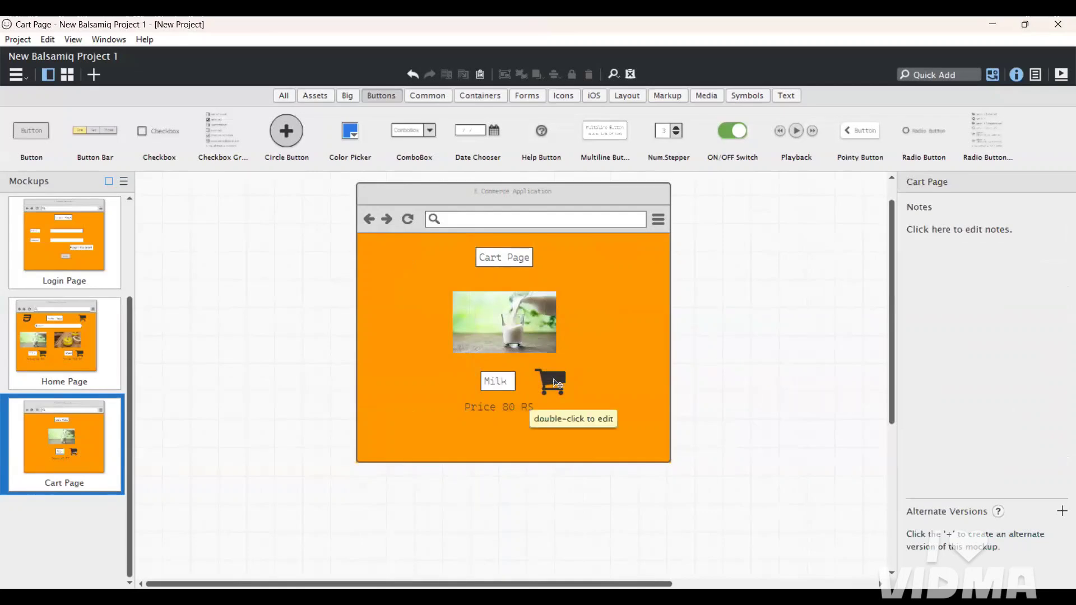
drag(553, 382, 546, 382)
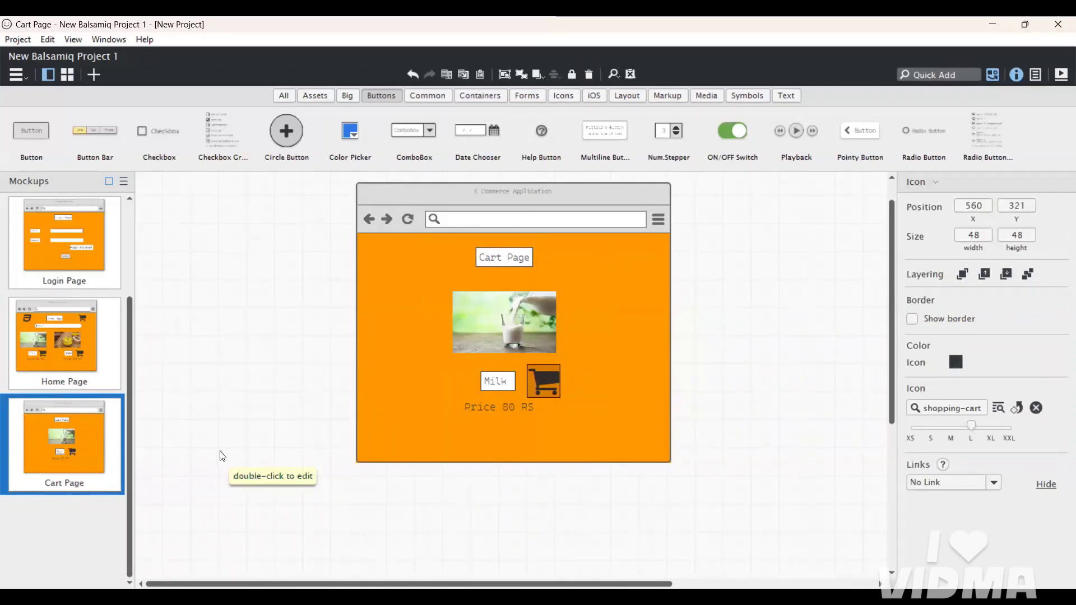
click(505, 438)
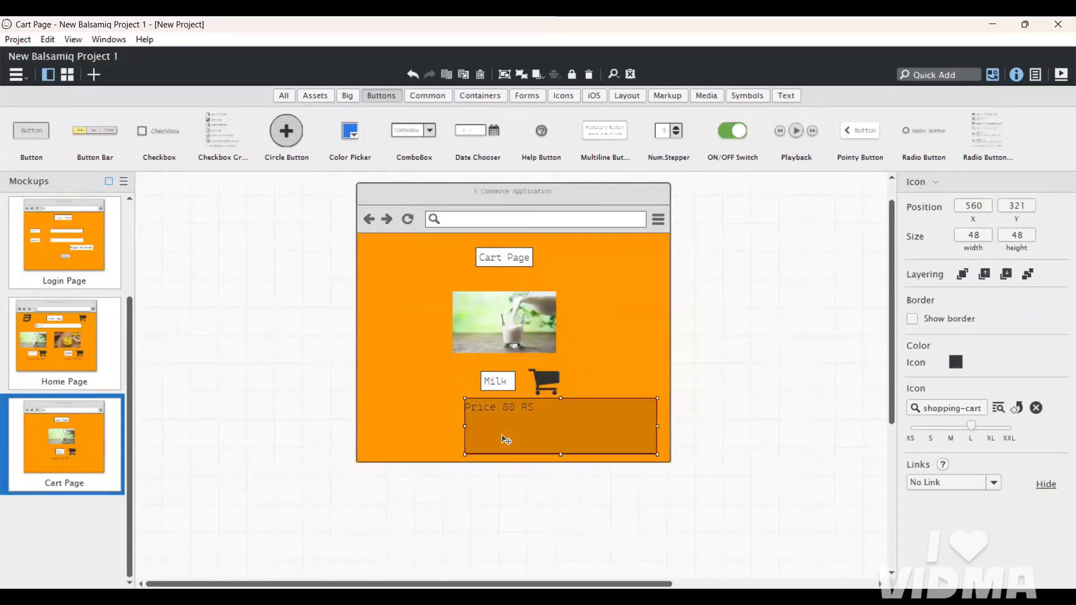
click(414, 428)
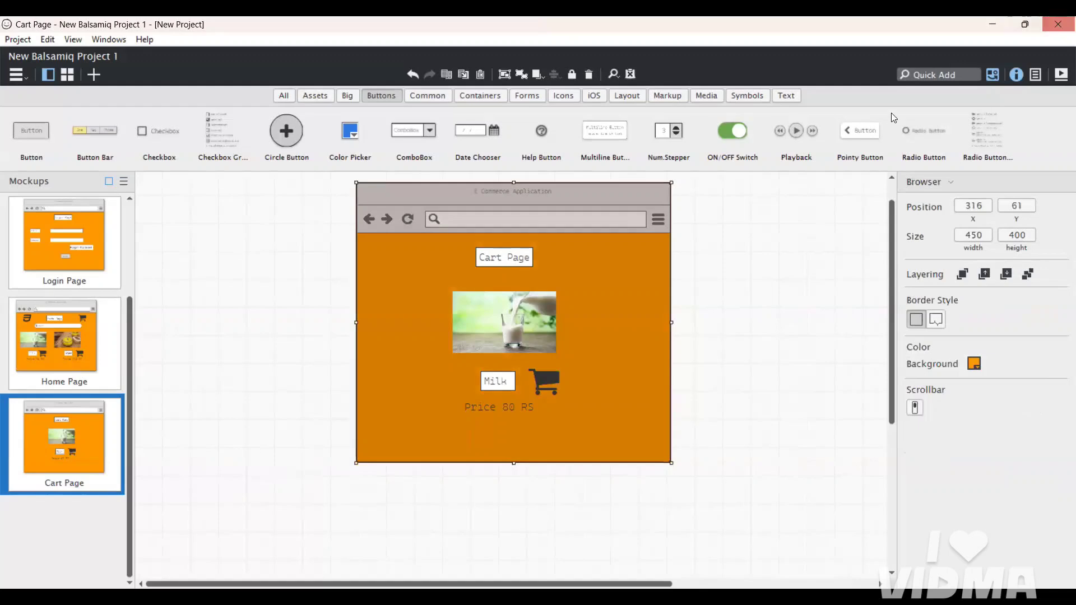
Add a Button control and place it below the milk price at about X 497, Y 405.
click(939, 74)
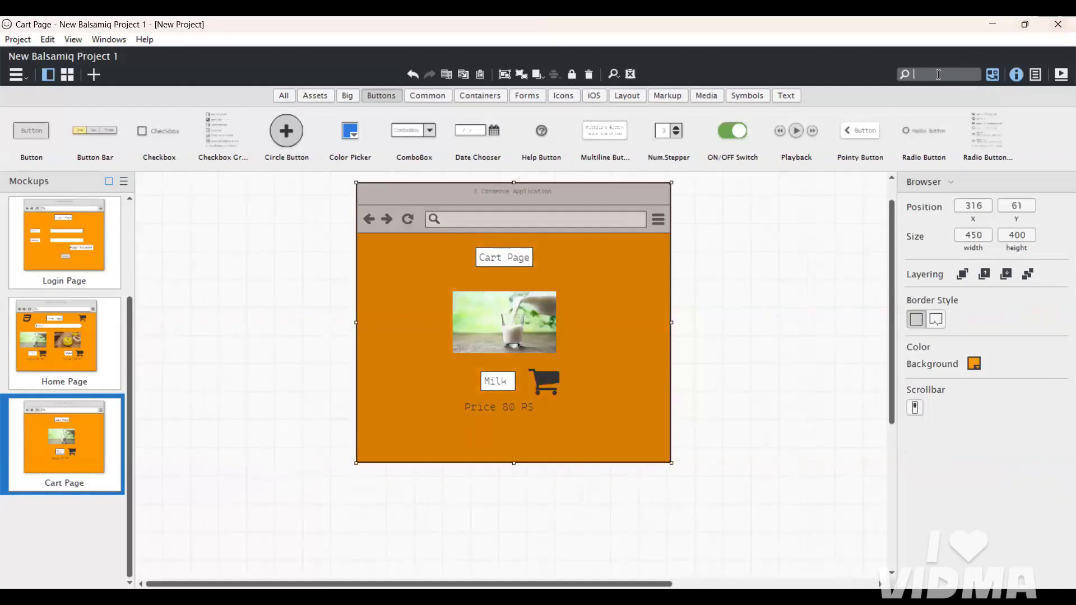
text(butt)
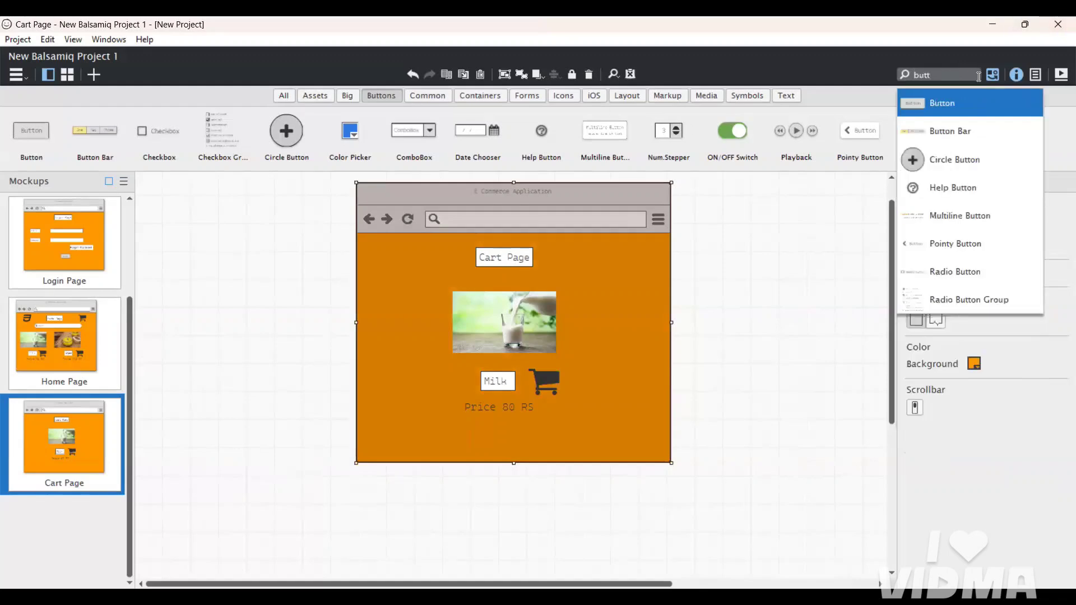
click(981, 102)
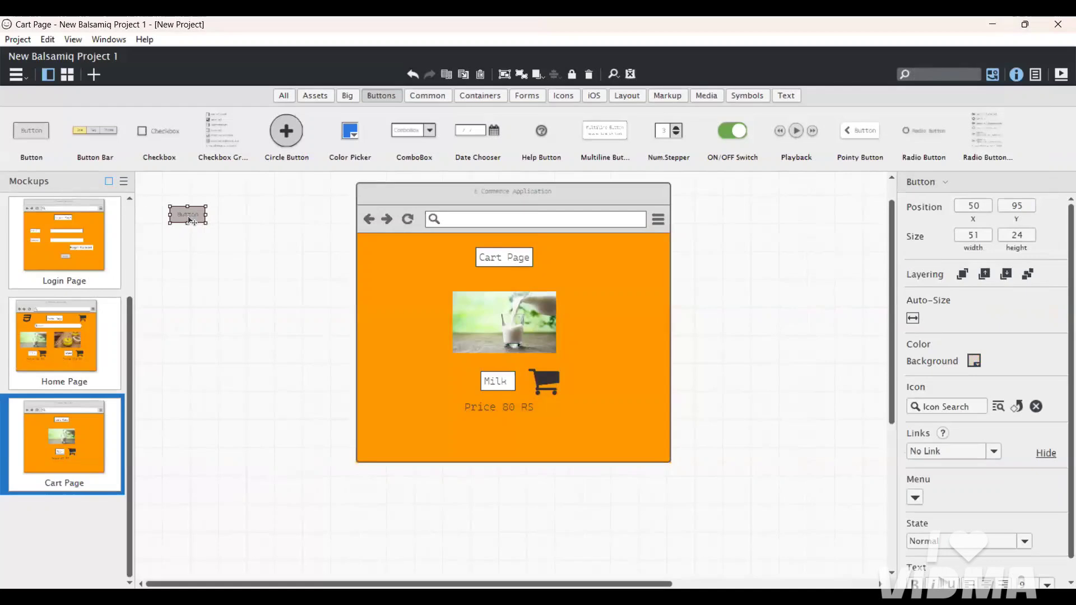
drag(191, 215, 295, 287)
drag(441, 392, 501, 435)
Label the new button "Make Paymnet".
double_click(505, 436)
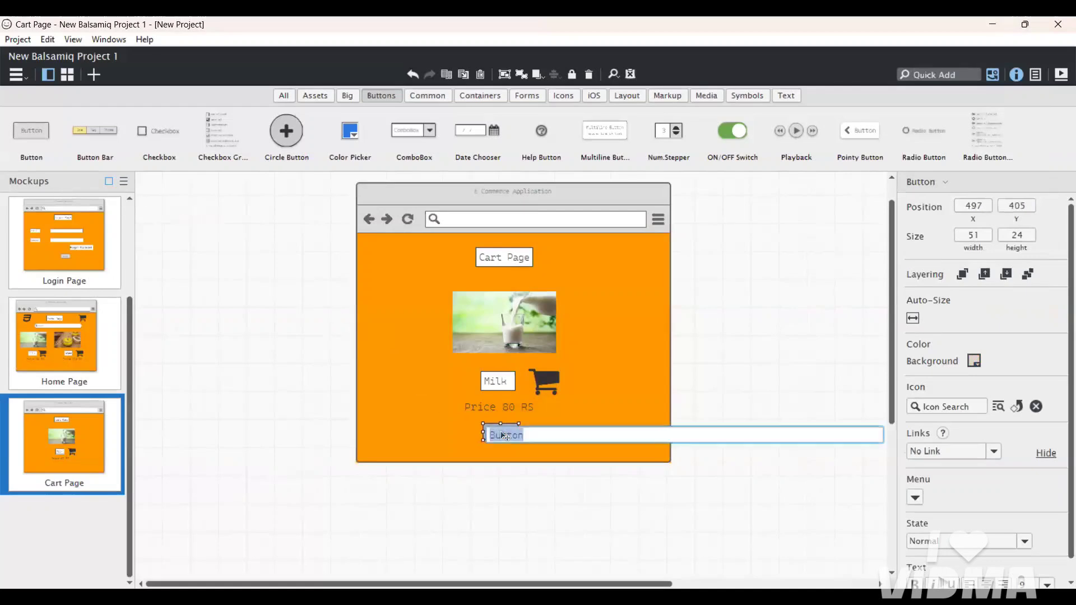
text(Make)
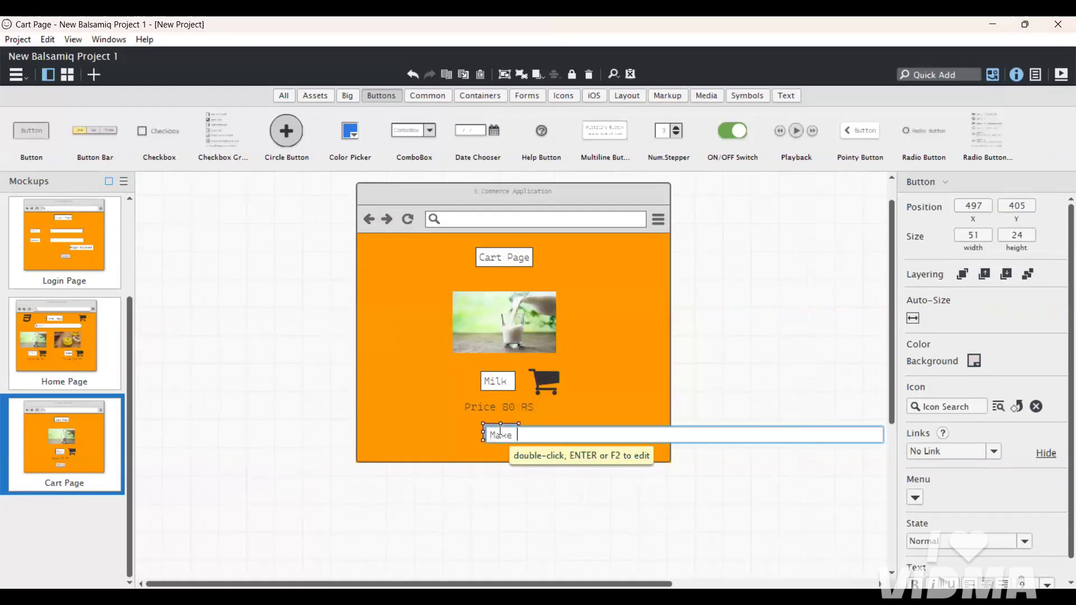
text( Paymnet)
key(Return)
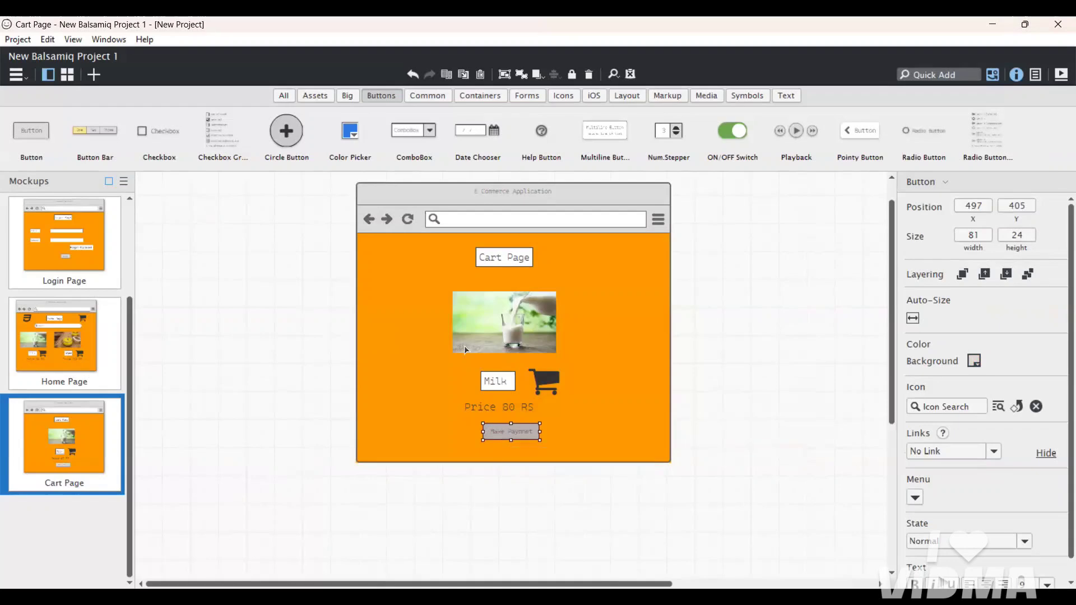
click(257, 386)
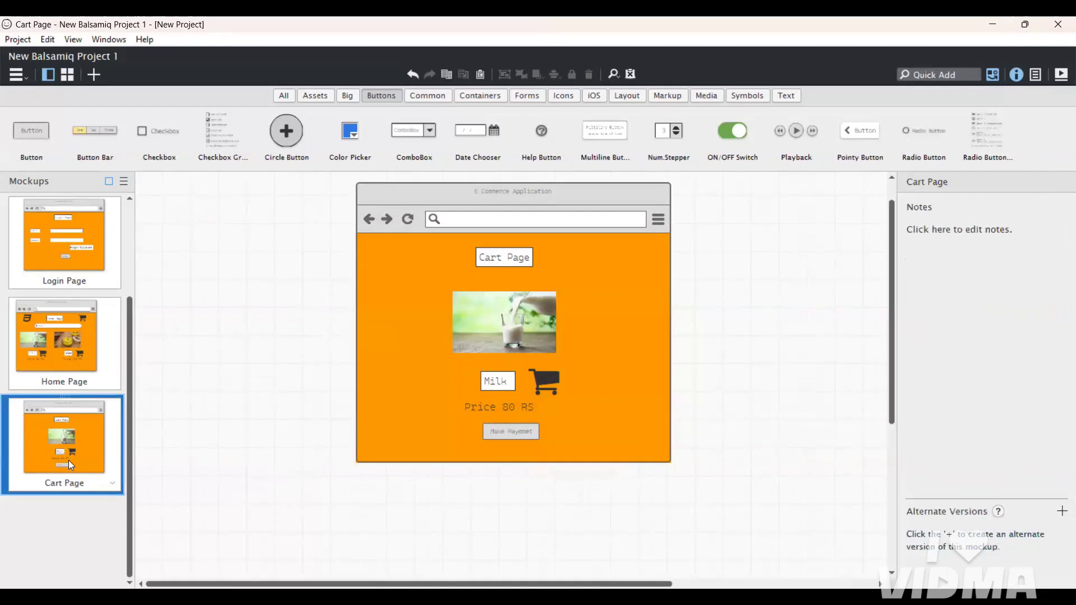
Duplicate the Cart Page mockup and rename the copy "Payment Page".
key(ctrl+d)
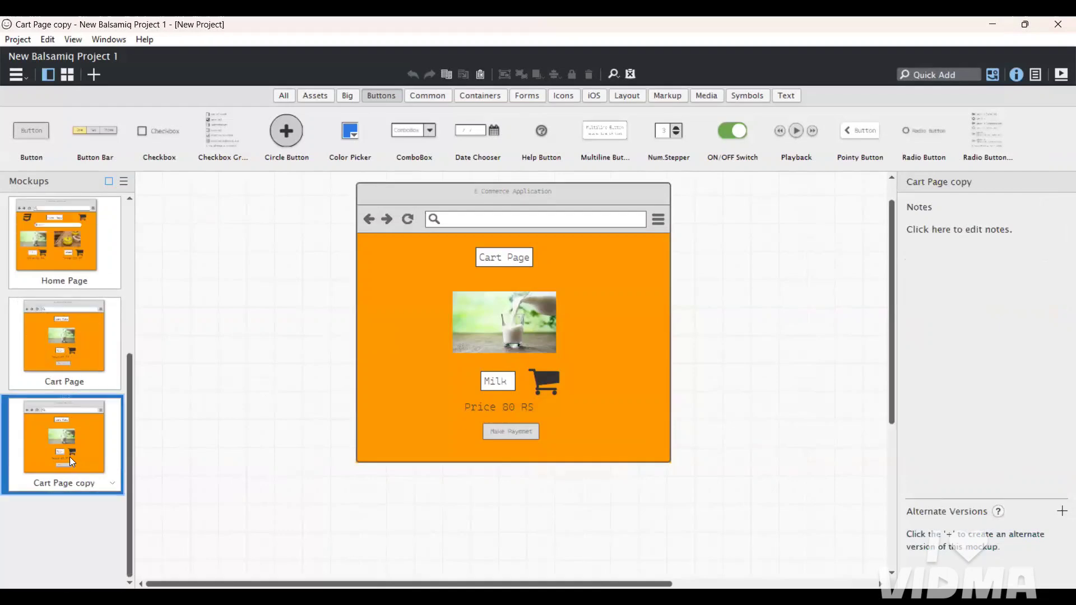
double_click(69, 457)
key(BackSpace)
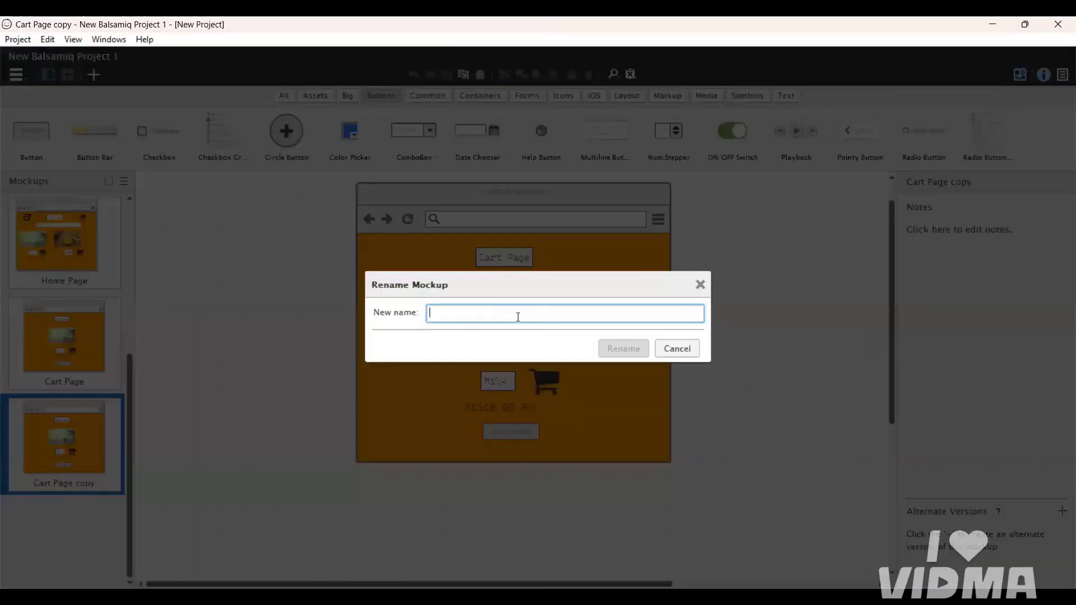
text(Payment Page)
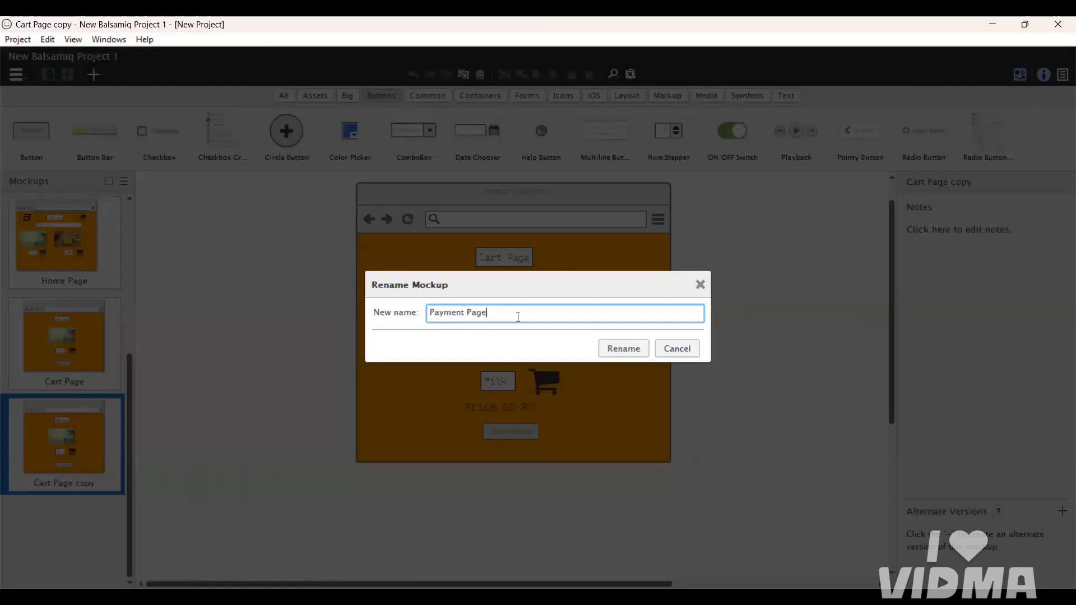
key(Return)
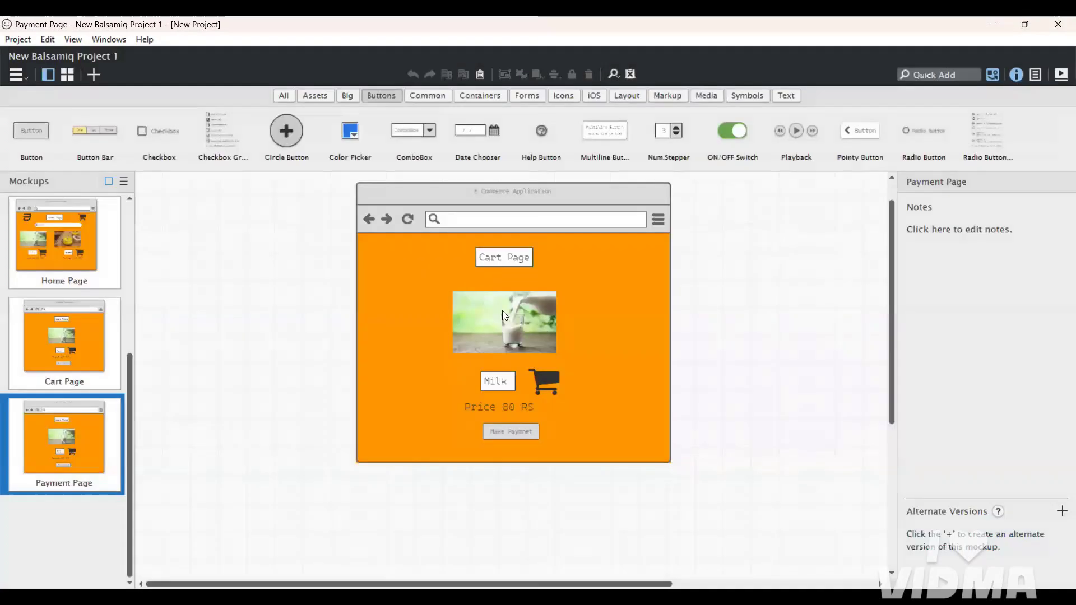
Change the heading text on the duplicated mockup to "Payment Page".
click(510, 260)
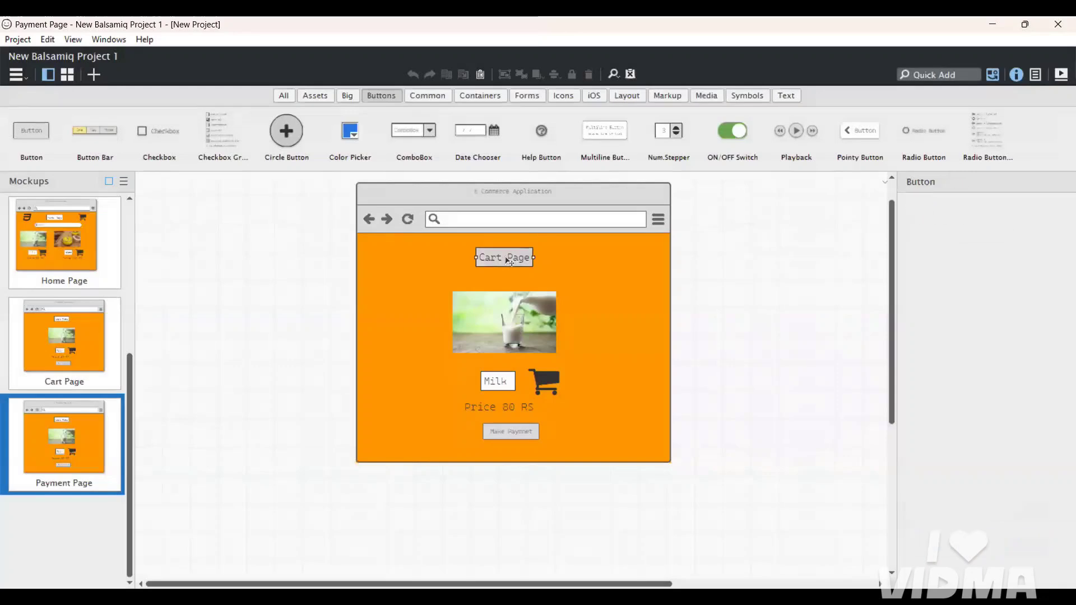
double_click(509, 260)
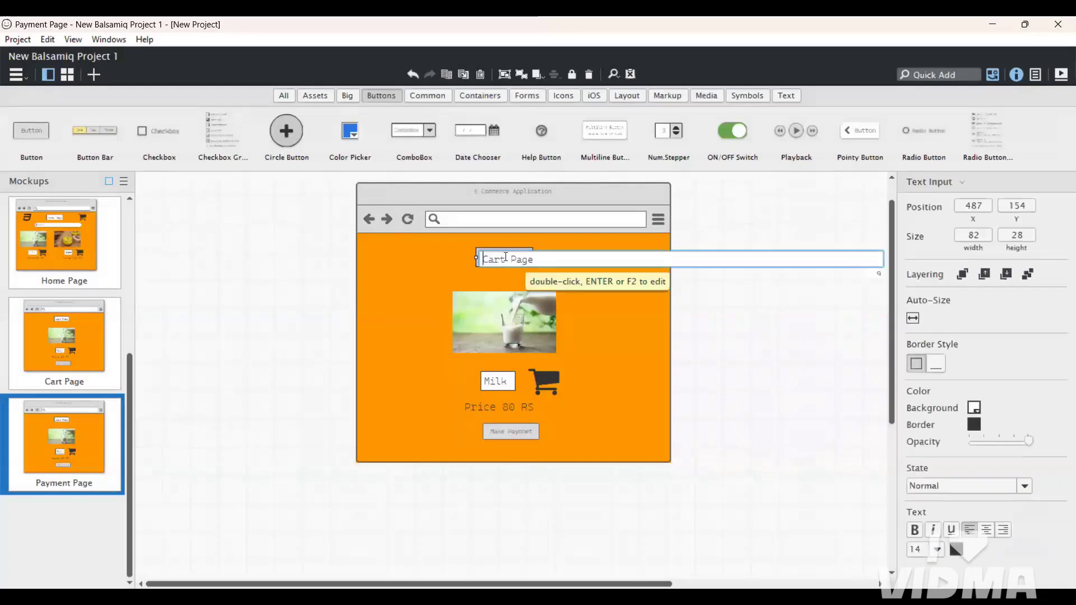
click(505, 258)
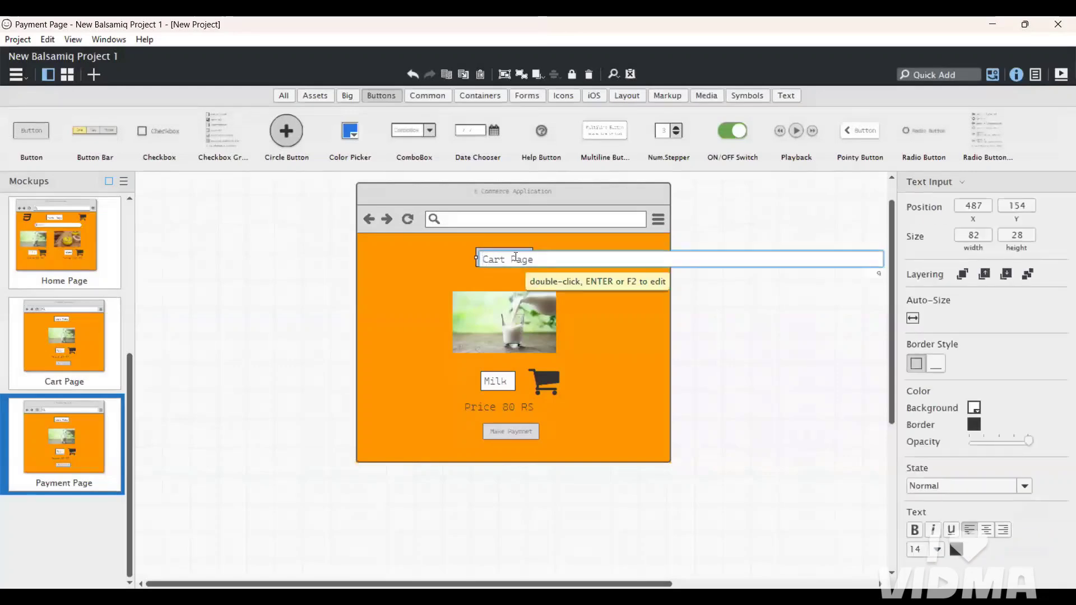
key(BackSpace)
key(BackSpace)
key(BackSpace)
key(BackSpace)
text(Pa)
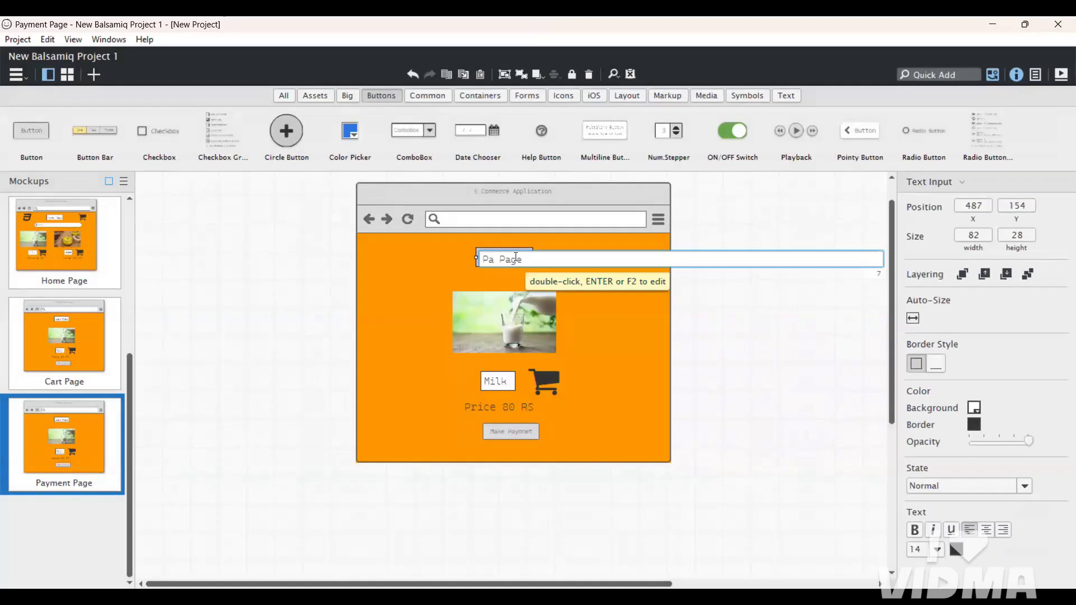
text(yment)
key(Return)
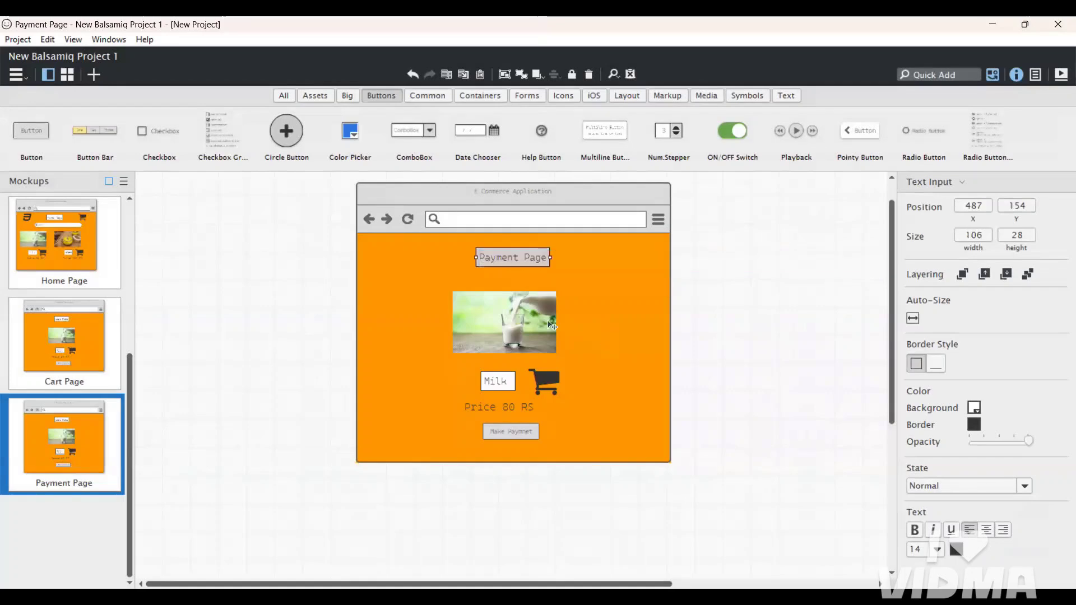
Delete the milk picture, Milk label, cart icon, price and payment button from the Payment Page mockup.
click(552, 325)
key(Delete)
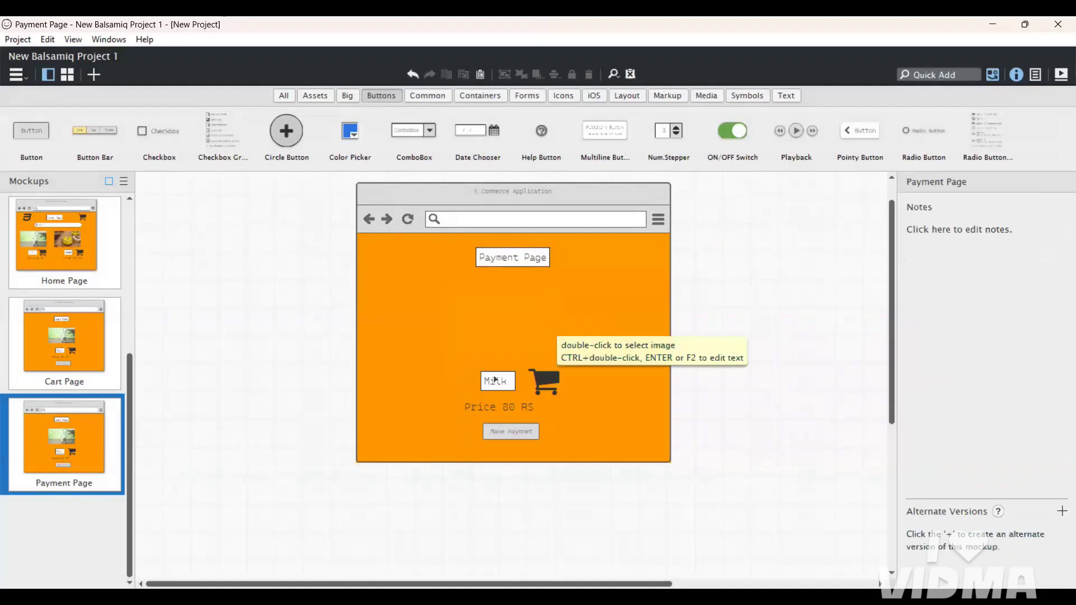
click(494, 380)
key(Delete)
click(542, 382)
key(Delete)
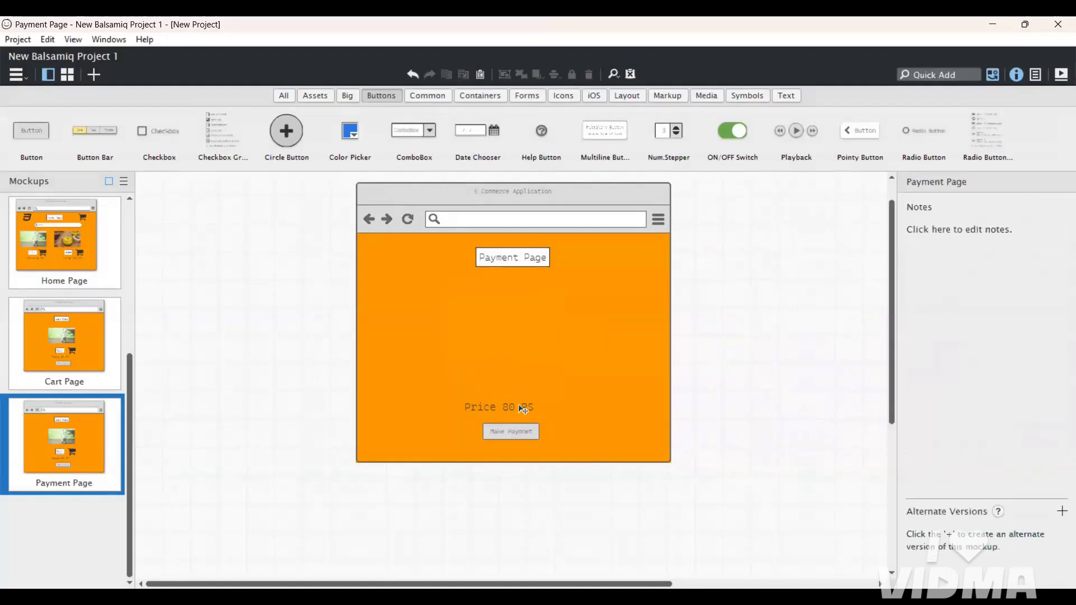
click(523, 410)
key(Delete)
click(511, 432)
key(Delete)
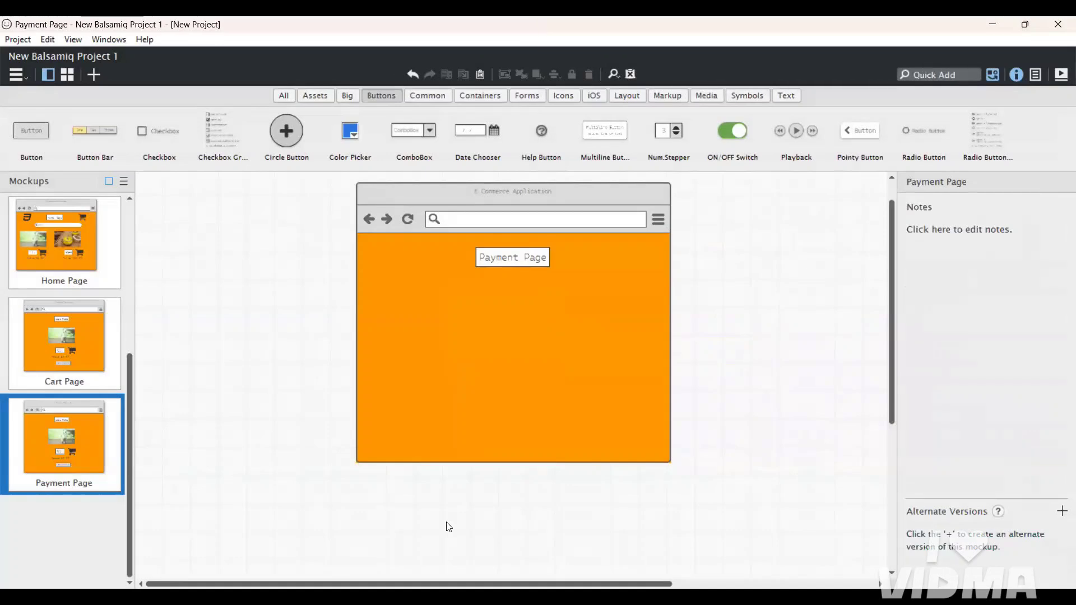
Duplicate the Payment Page heading box three times.
scroll(497, 264, down, 1)
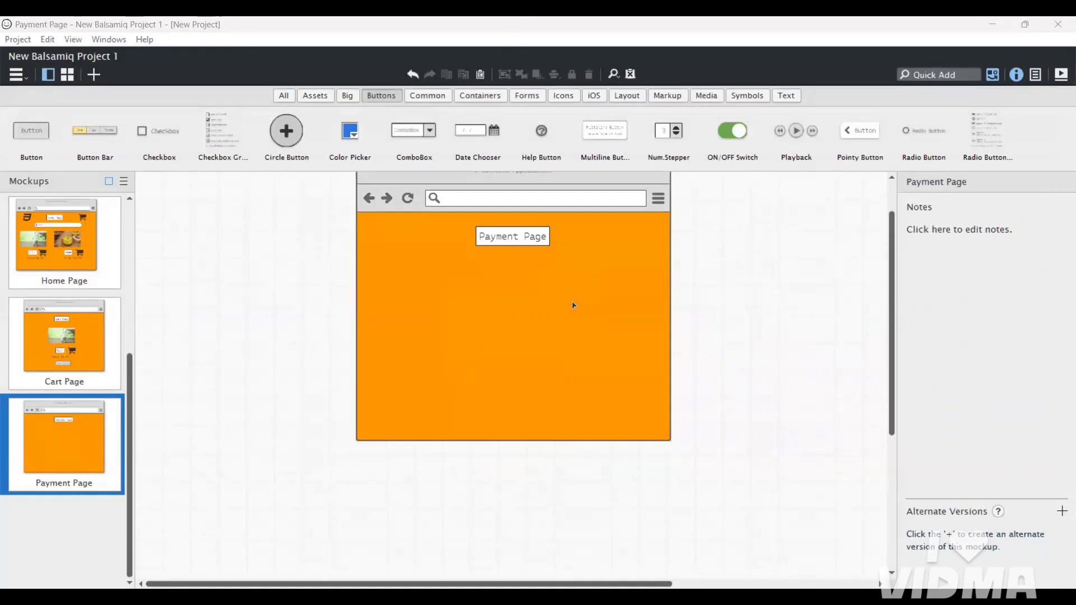
click(516, 239)
key(ctrl+d)
key(ctrl+d)
key(ctrl+d)
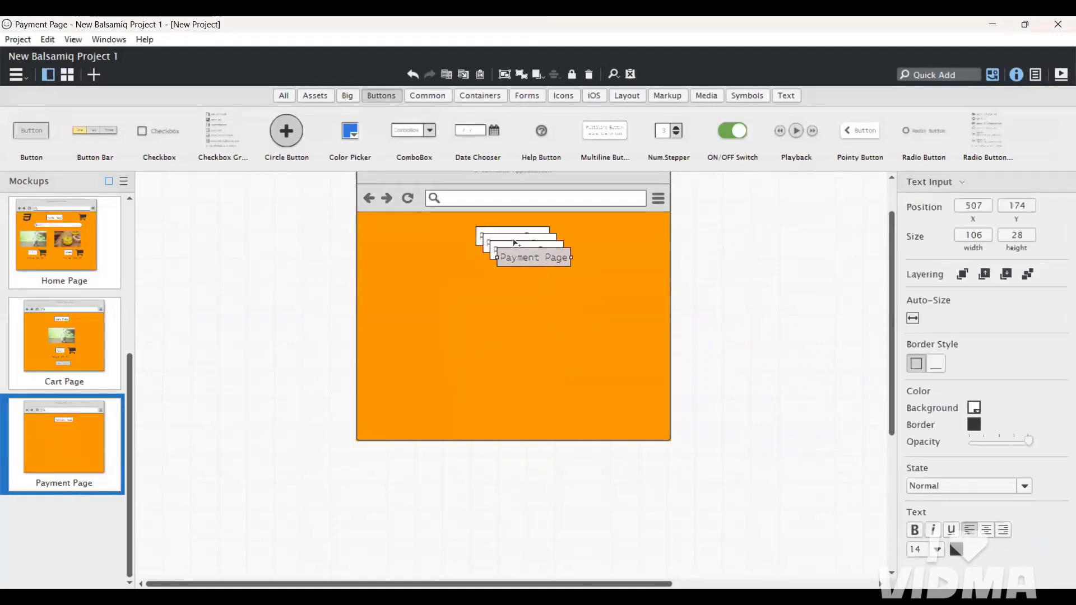
Move one heading copy below the Payment Page heading, change its text to "COD" and widen it to about 80.
drag(514, 259, 412, 284)
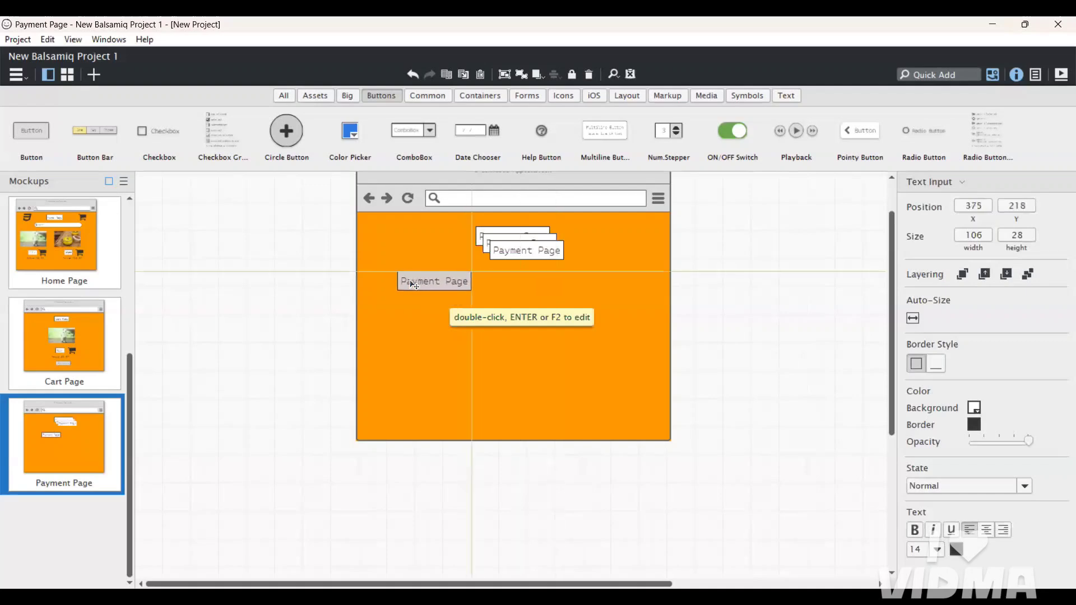
double_click(412, 284)
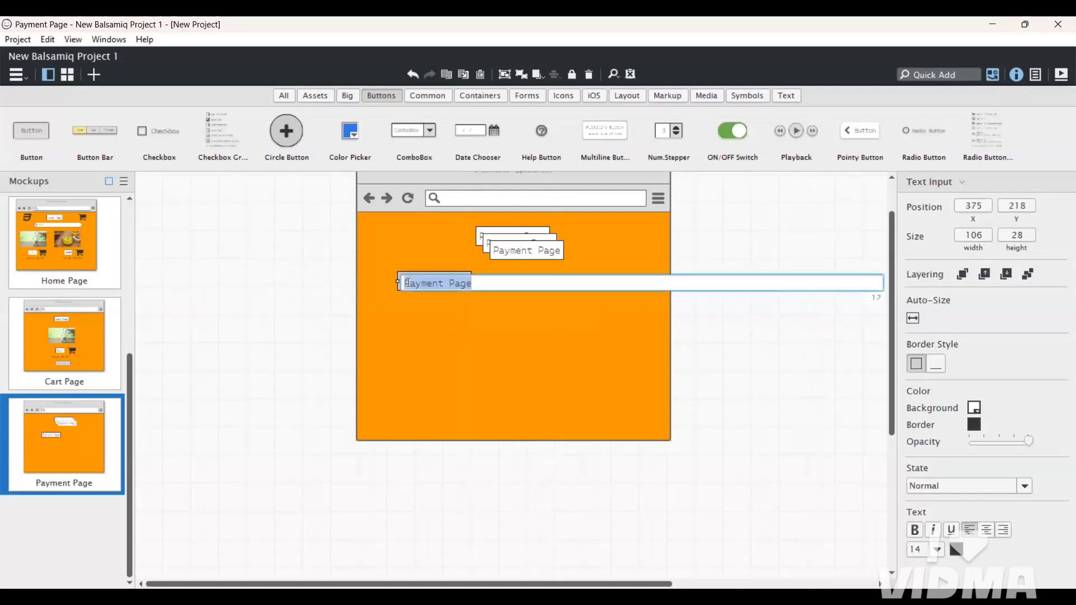
key(BackSpace)
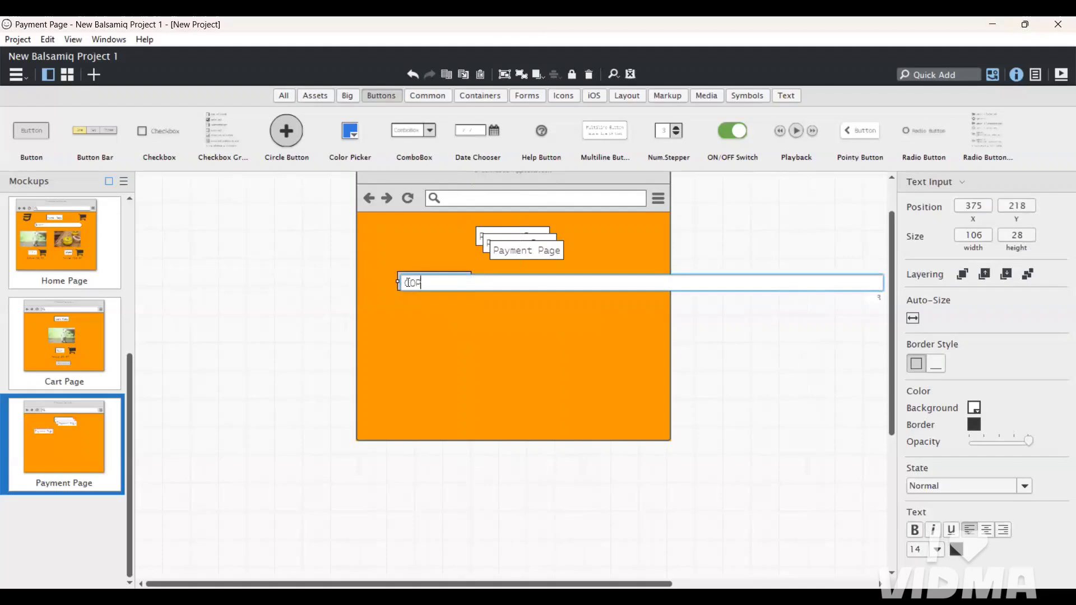
text(COD)
key(Return)
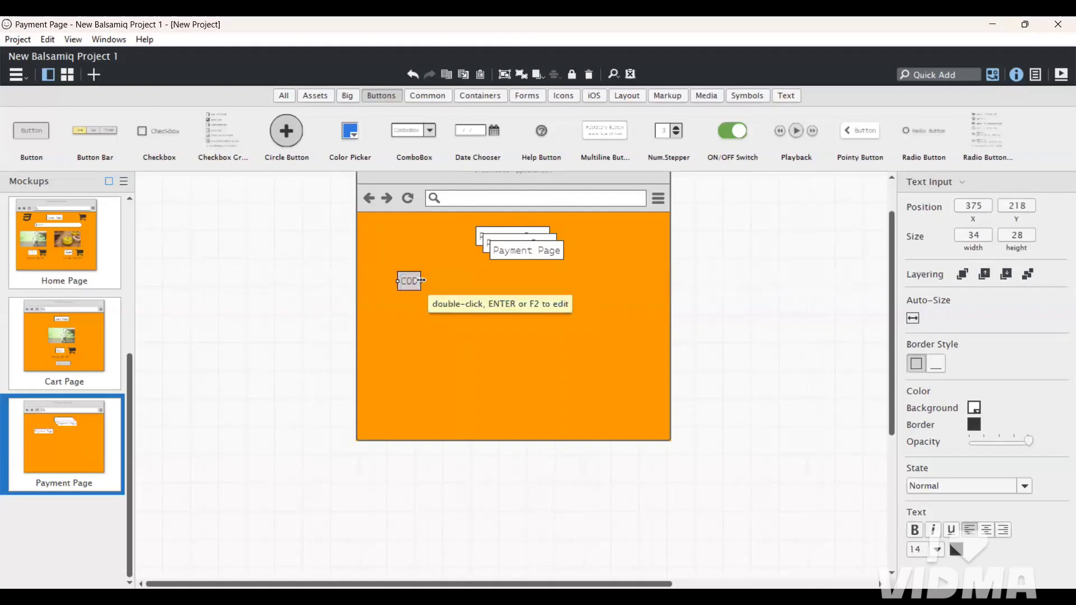
drag(435, 281, 461, 281)
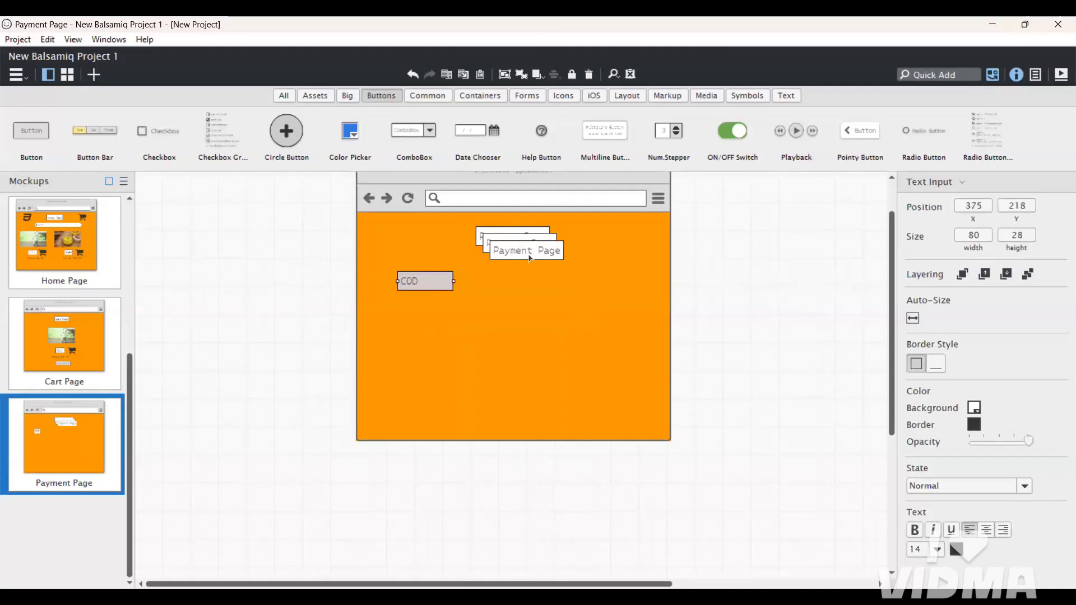
Move another heading copy below the COD box, aligned with it, and change its text to "UPI".
drag(529, 258, 448, 319)
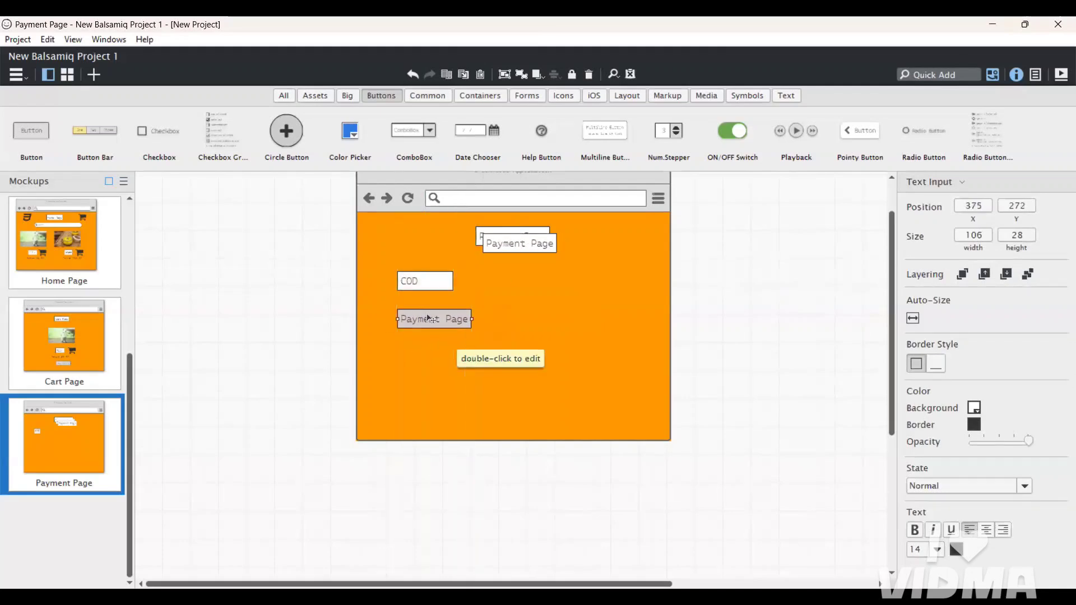
double_click(426, 316)
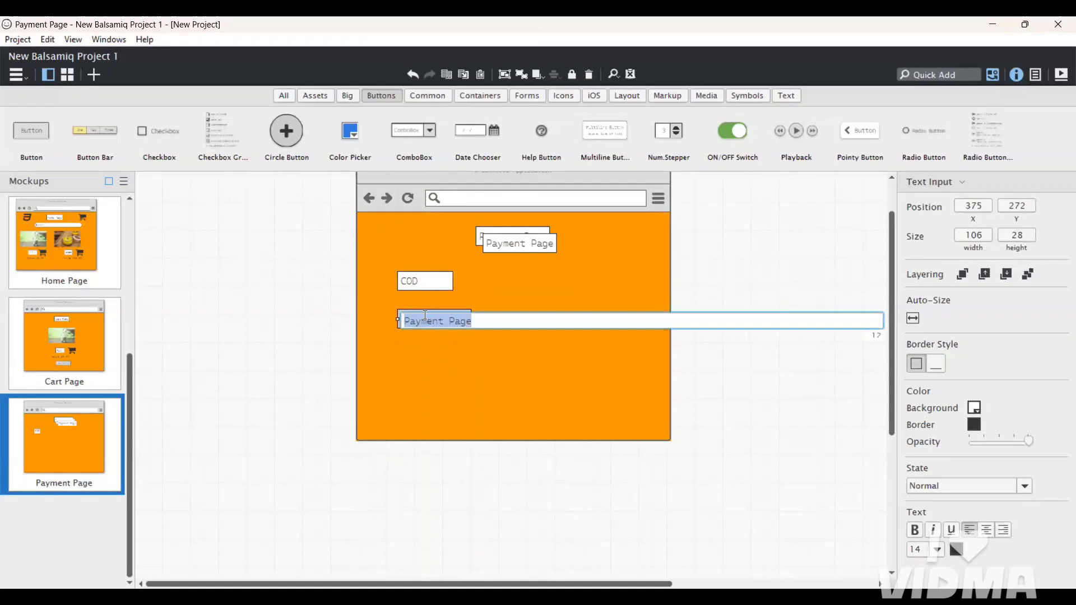
text(UPI)
key(Return)
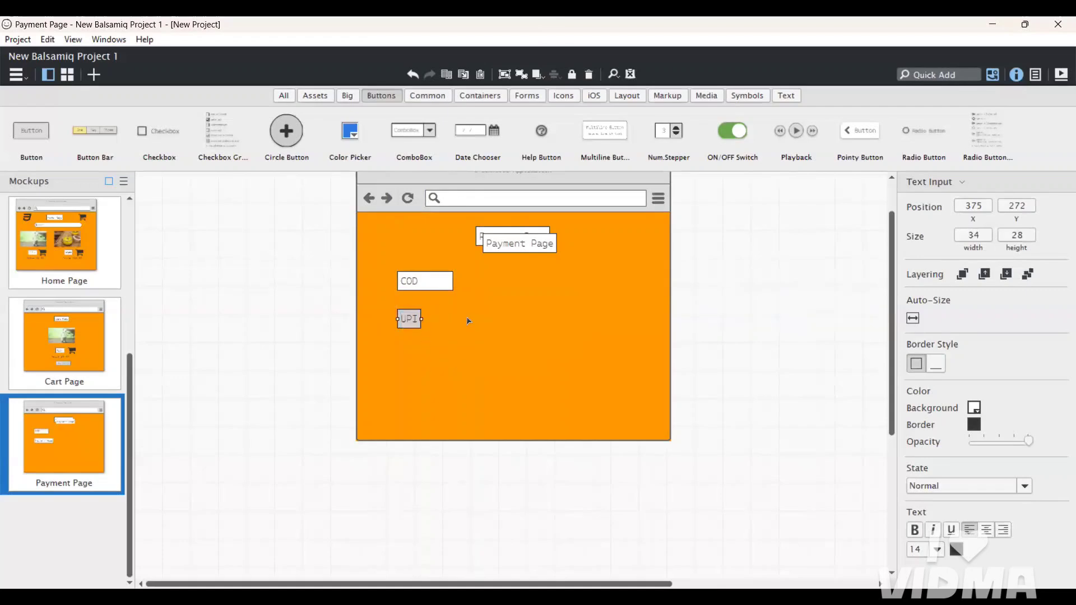
Widen the UPI box to match COD and place the last copy beneath it as "Card", about 81 wide.
drag(437, 320, 429, 352)
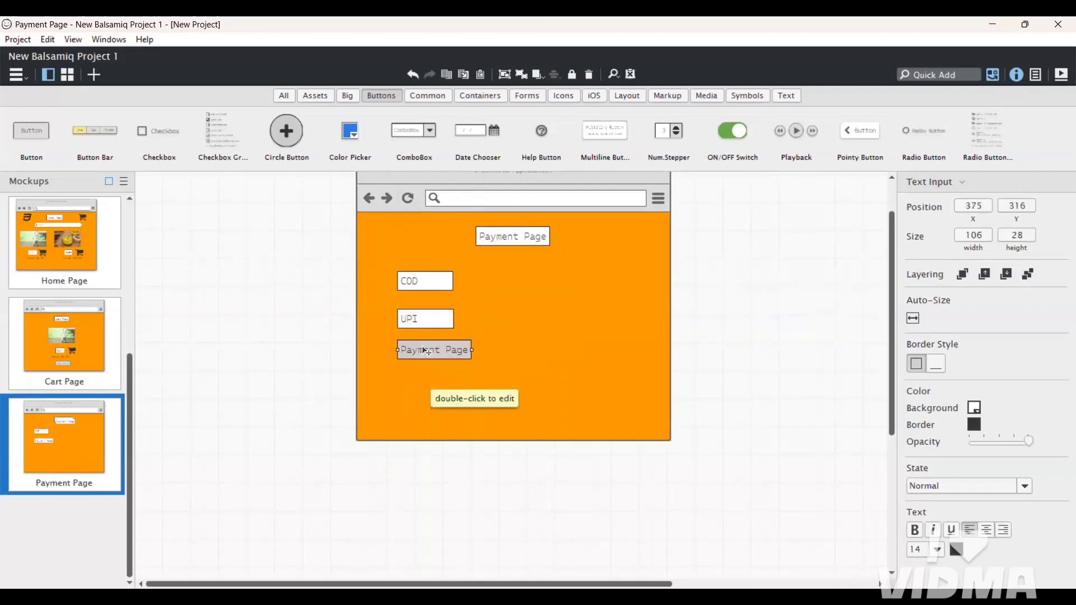
double_click(422, 350)
text(Card)
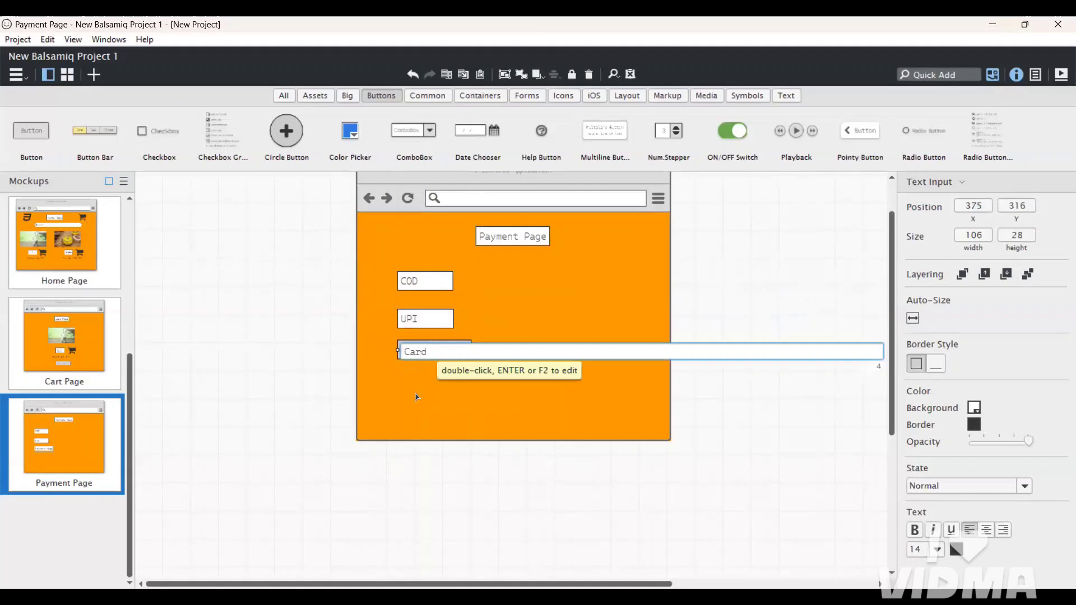
key(Return)
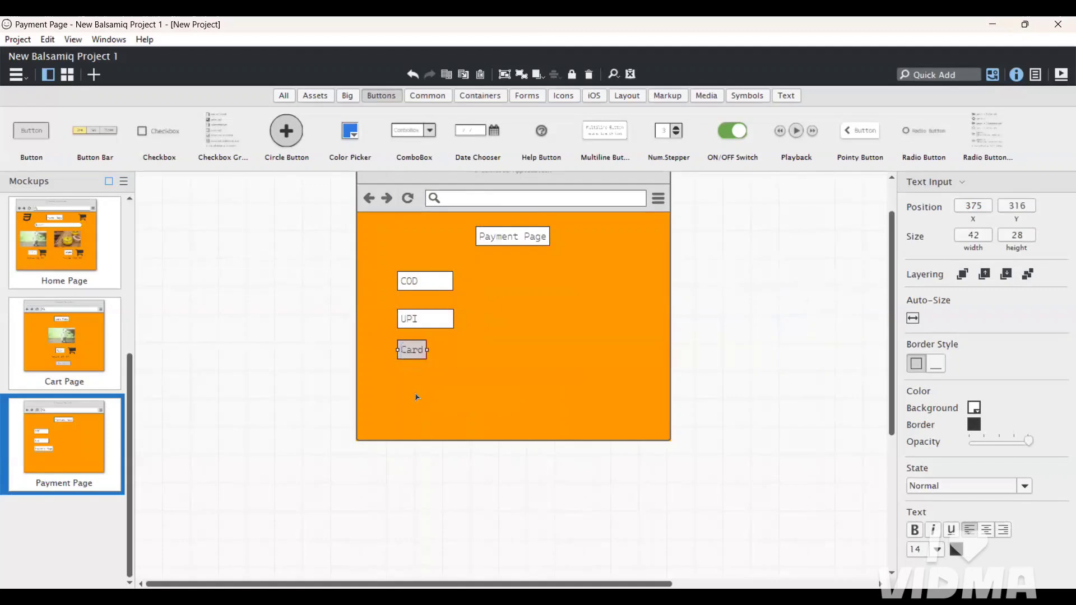
drag(428, 349, 454, 350)
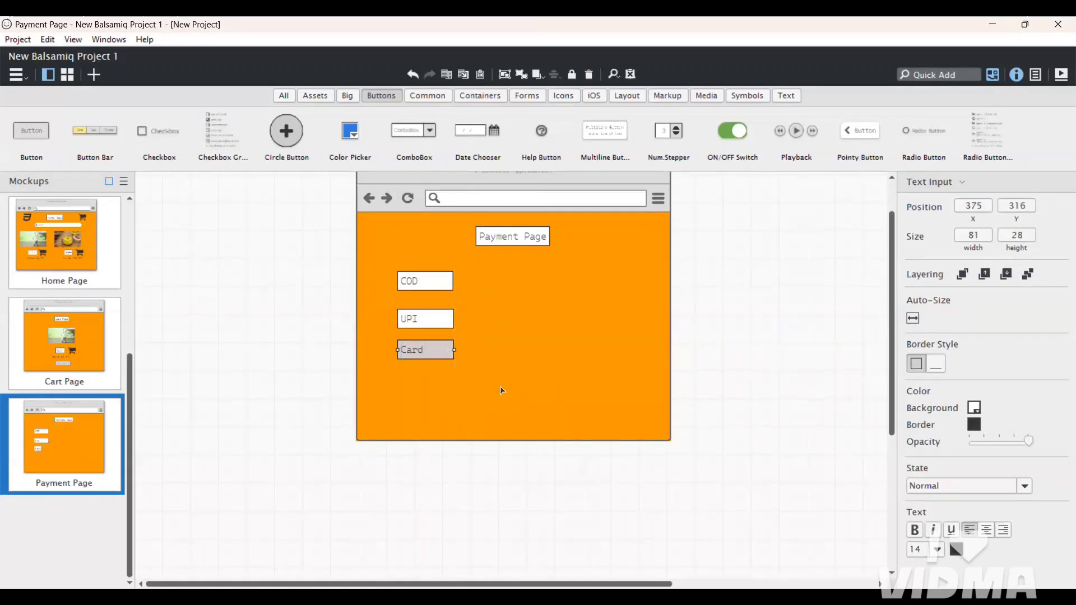
Add a Button control and place it below the payment options, centred under the Payment Page heading.
click(951, 71)
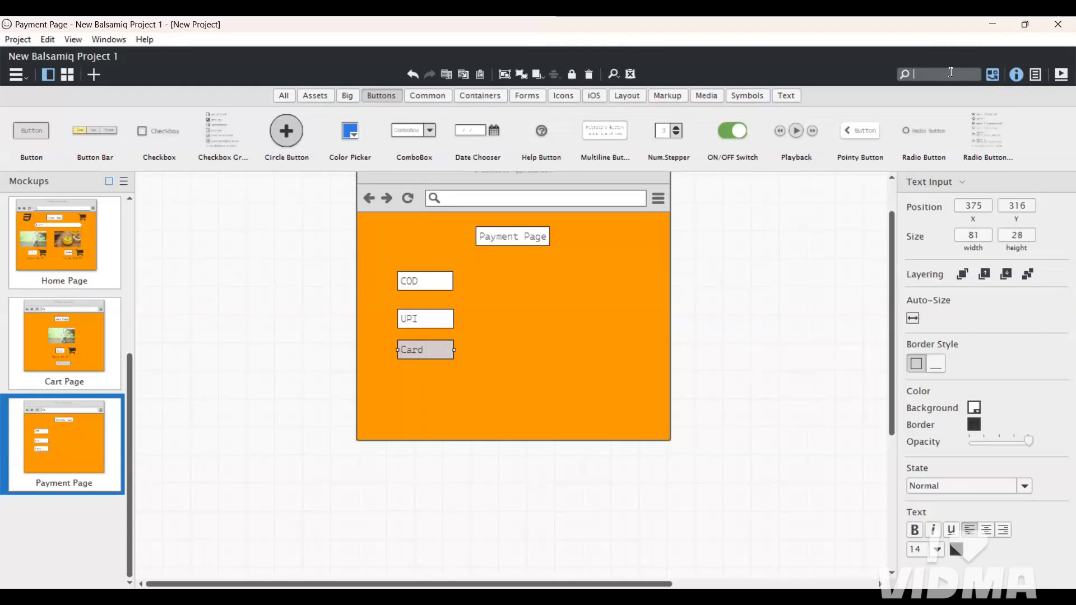
text(button)
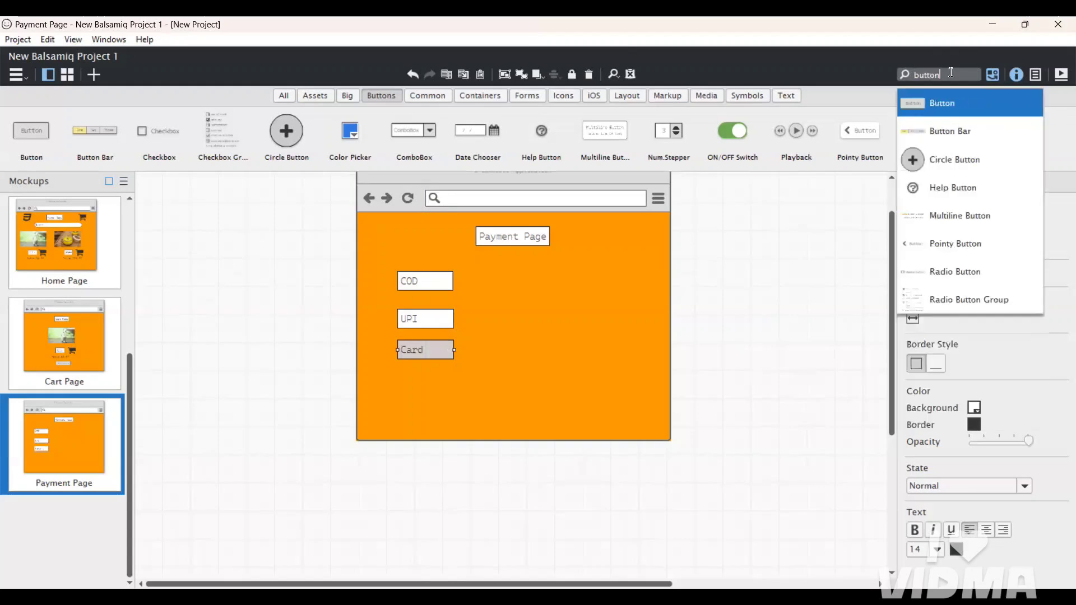
click(956, 104)
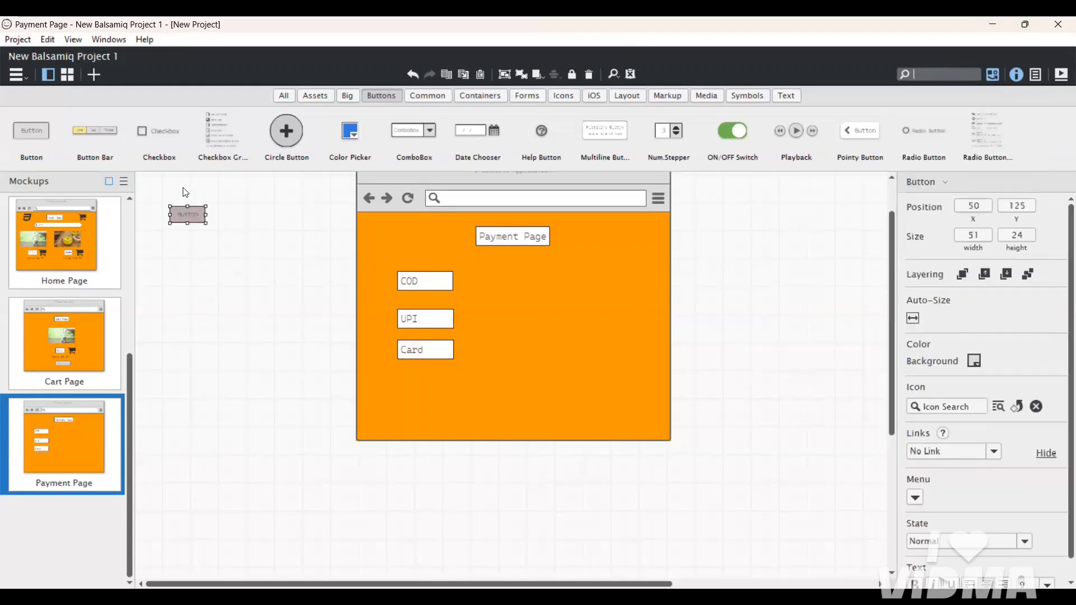
drag(191, 225, 518, 393)
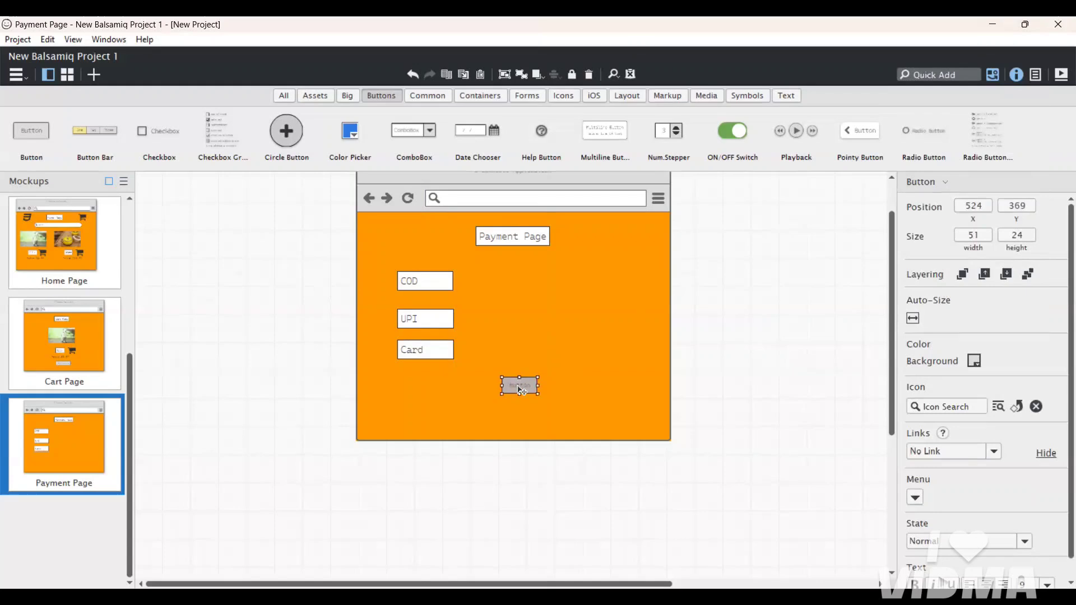
Label the new button "Proceed to pay" in bold text.
double_click(518, 384)
key(BackSpace)
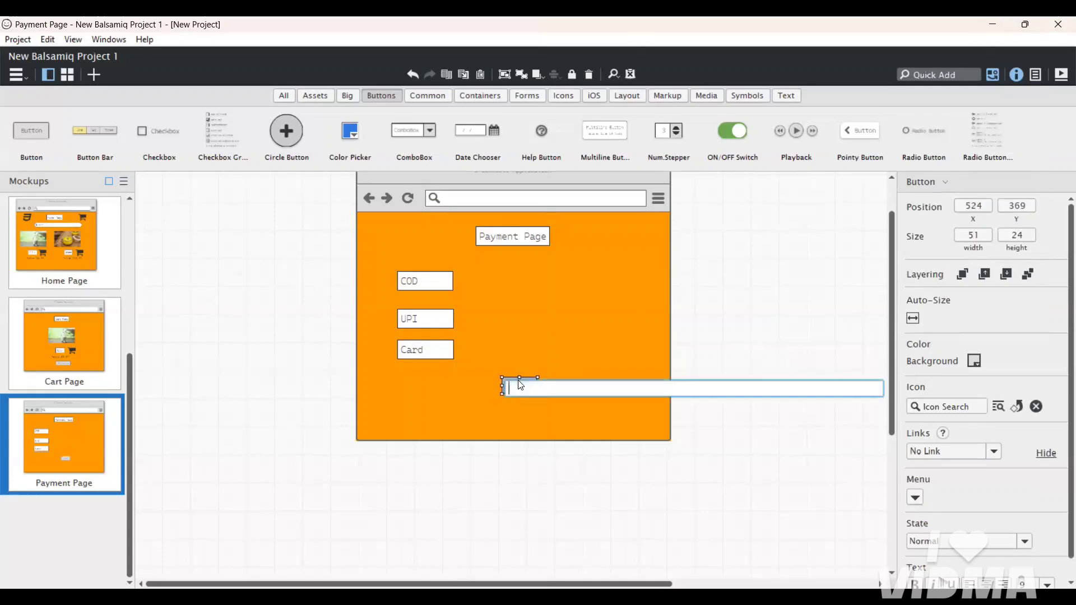
text(Procc)
key(BackSpace)
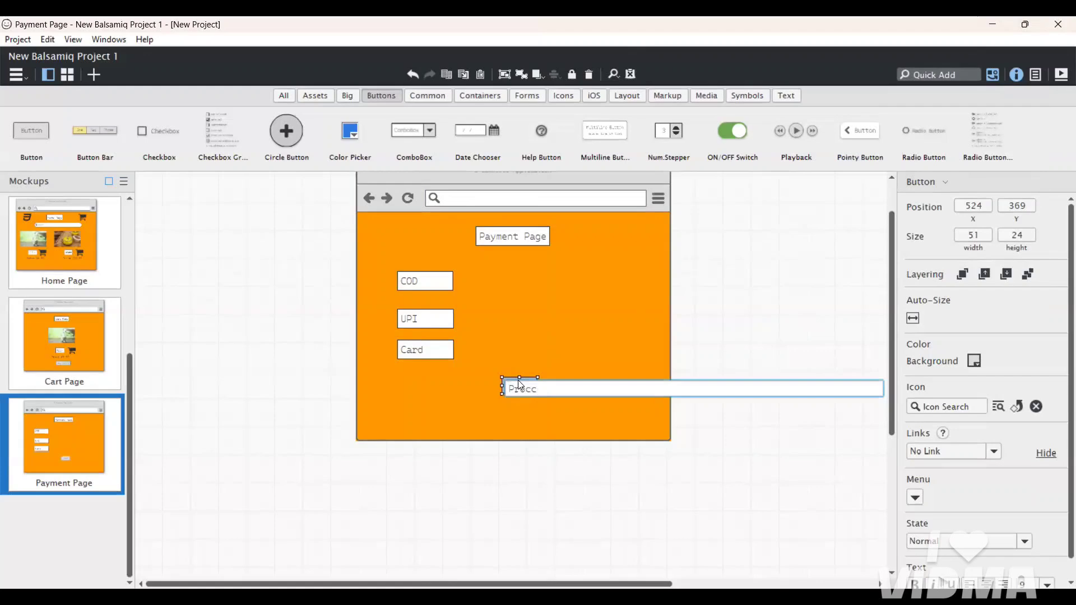
text(eed to pay)
key(Return)
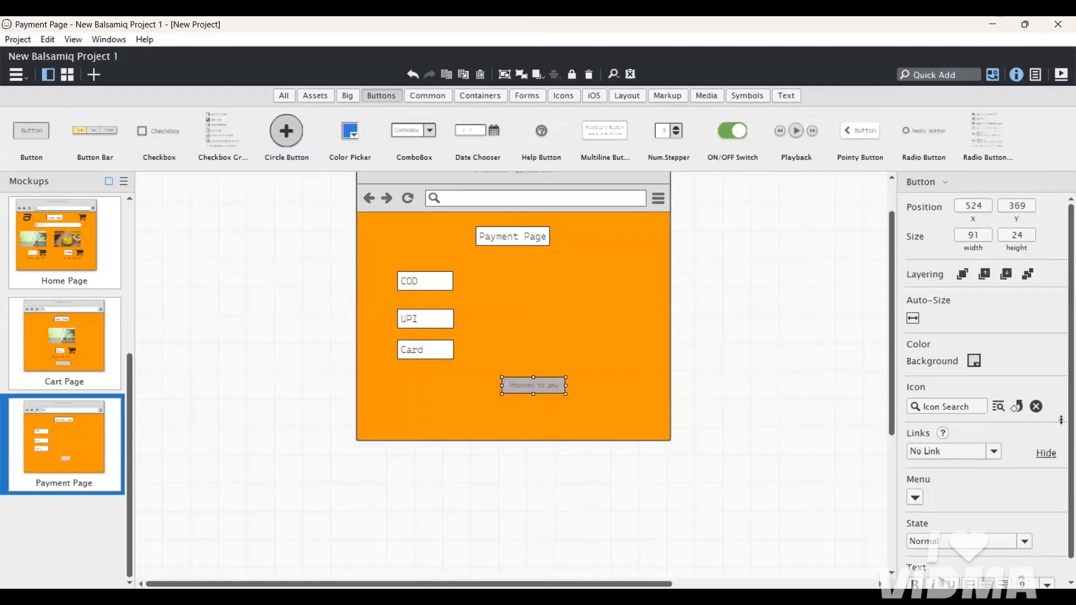
scroll(940, 560, down, 1)
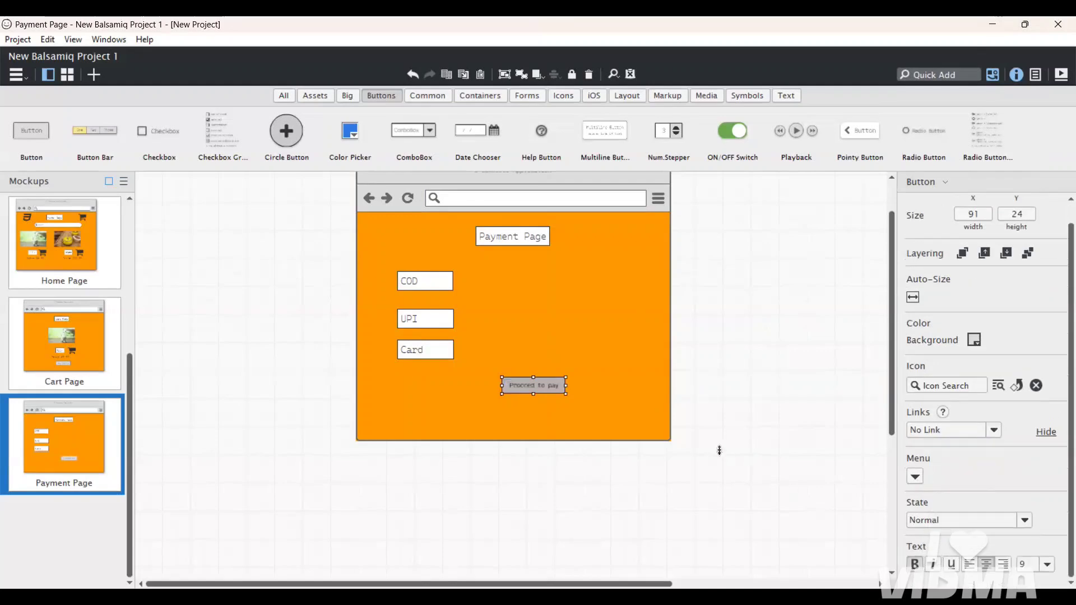
click(683, 474)
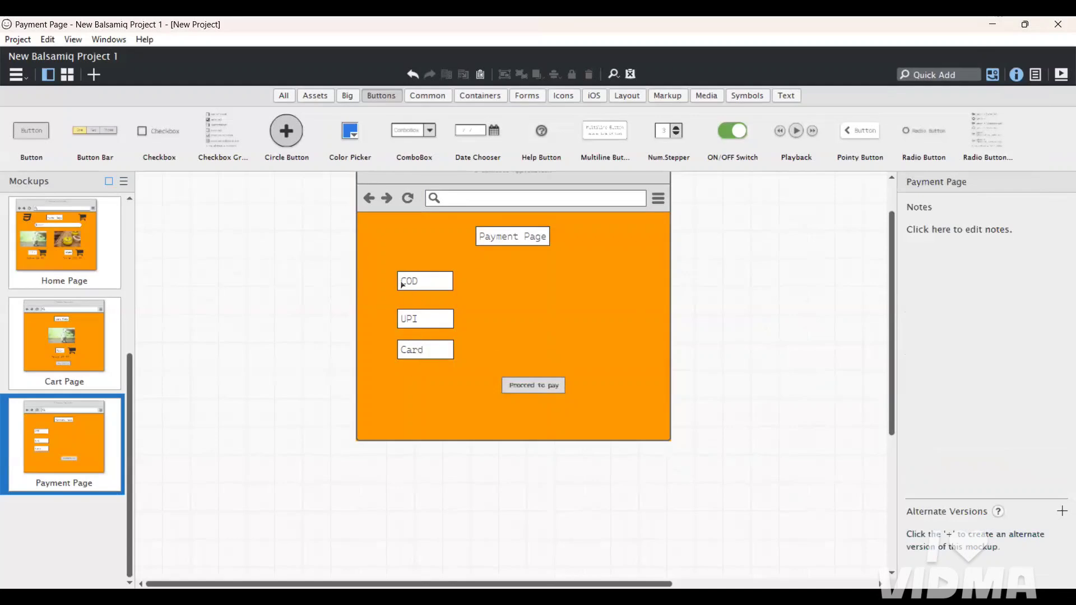
Add a Radio Button control beside the COD box and clear its label text.
click(935, 73)
text(rad)
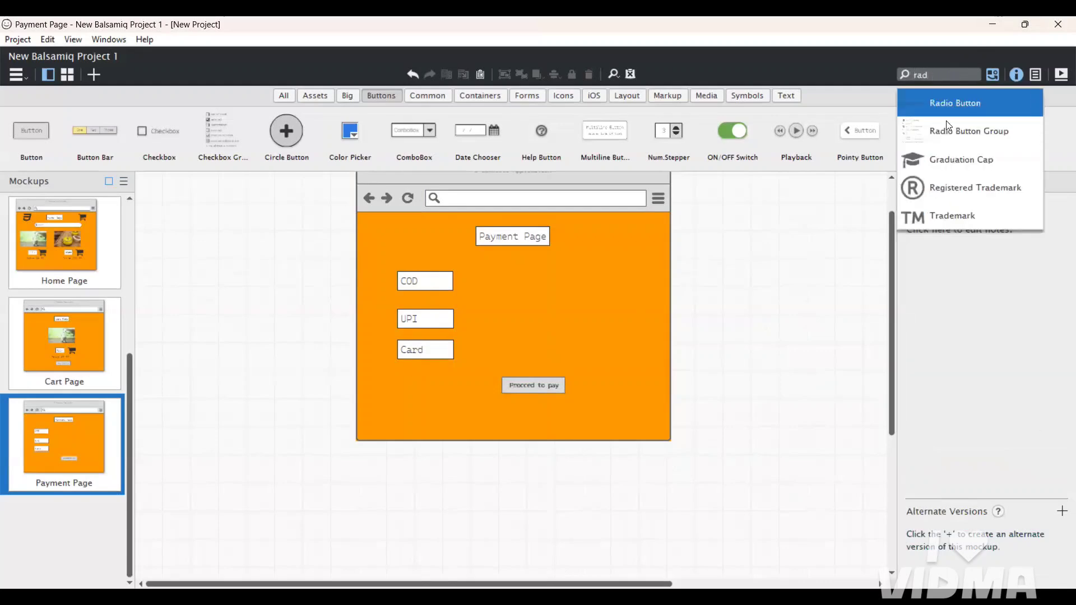
click(948, 106)
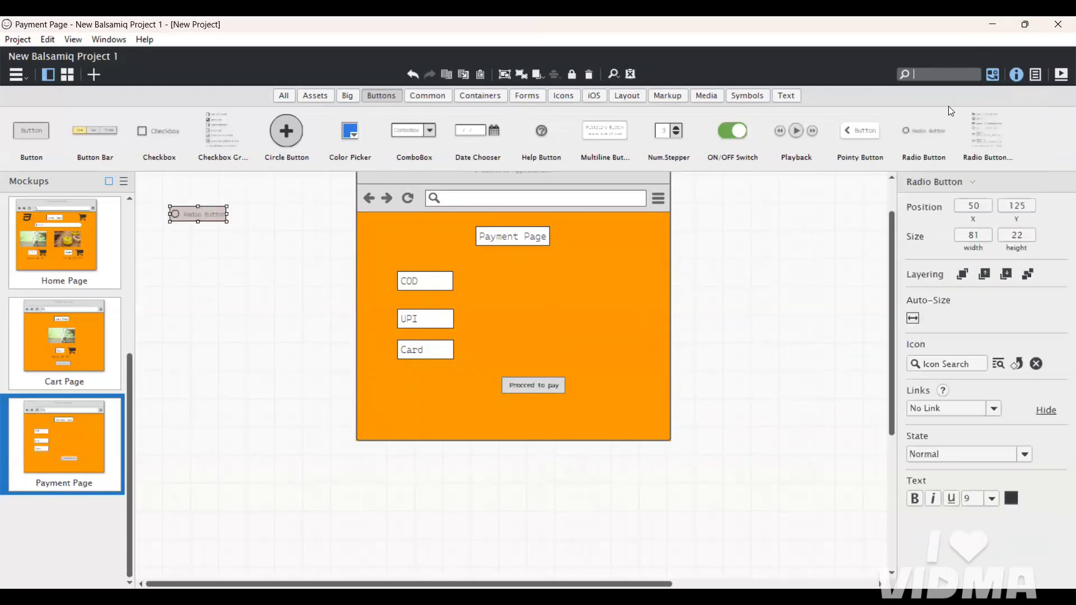
drag(199, 214, 394, 279)
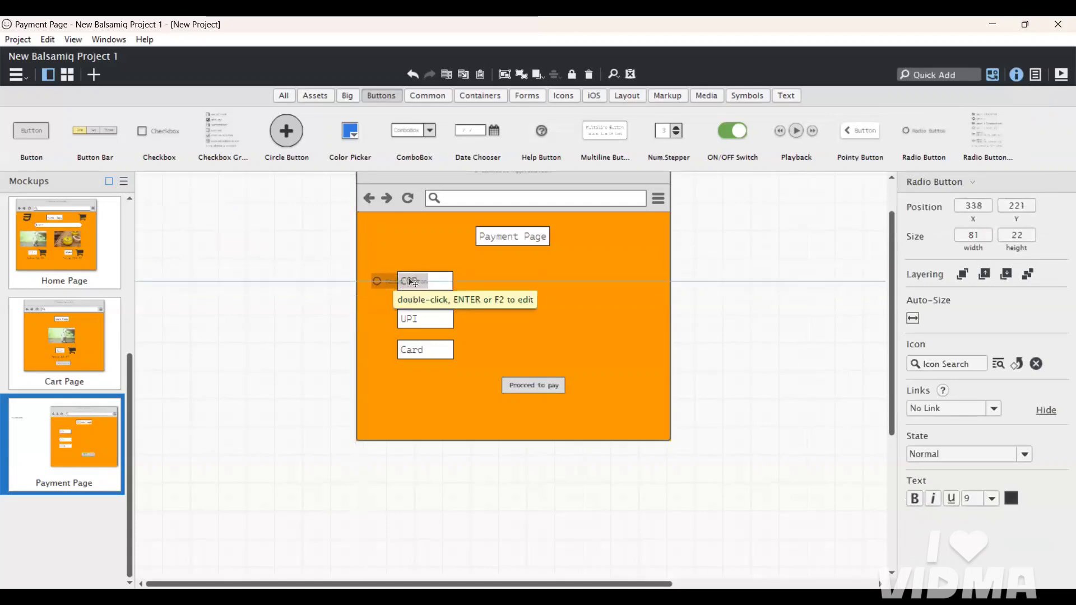
double_click(421, 281)
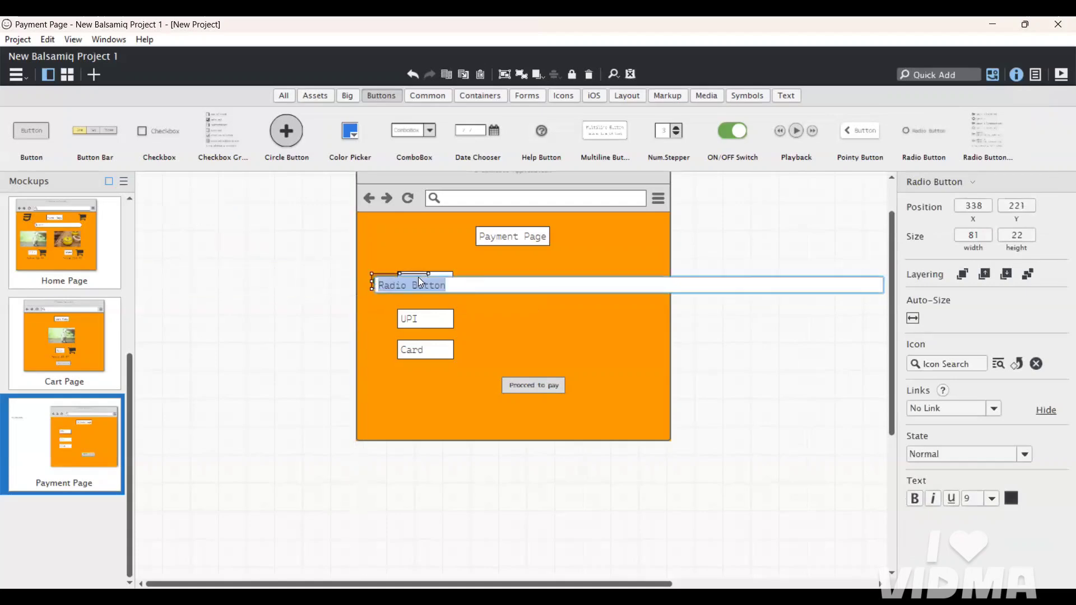
key(BackSpace)
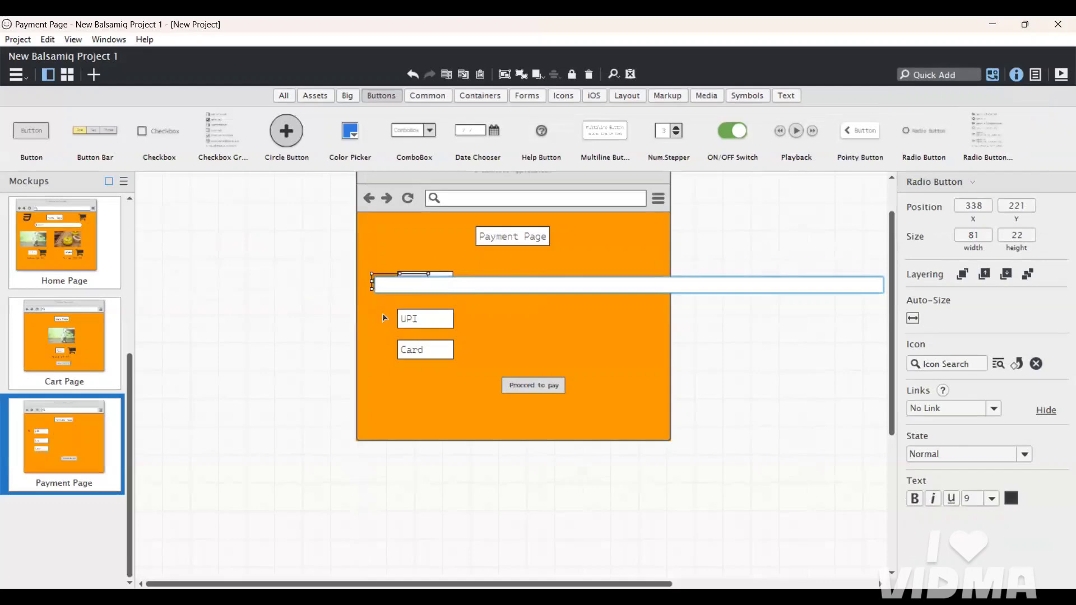
key(Return)
Place copies of the radio button beside the UPI and Card boxes and align the COD one with them.
drag(380, 282, 385, 352)
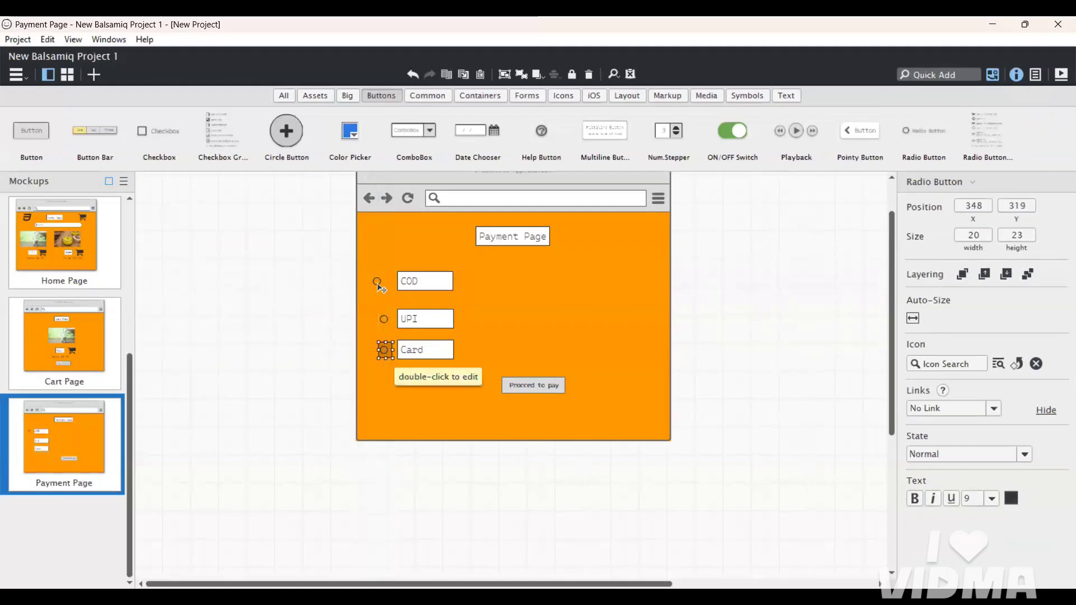
click(378, 283)
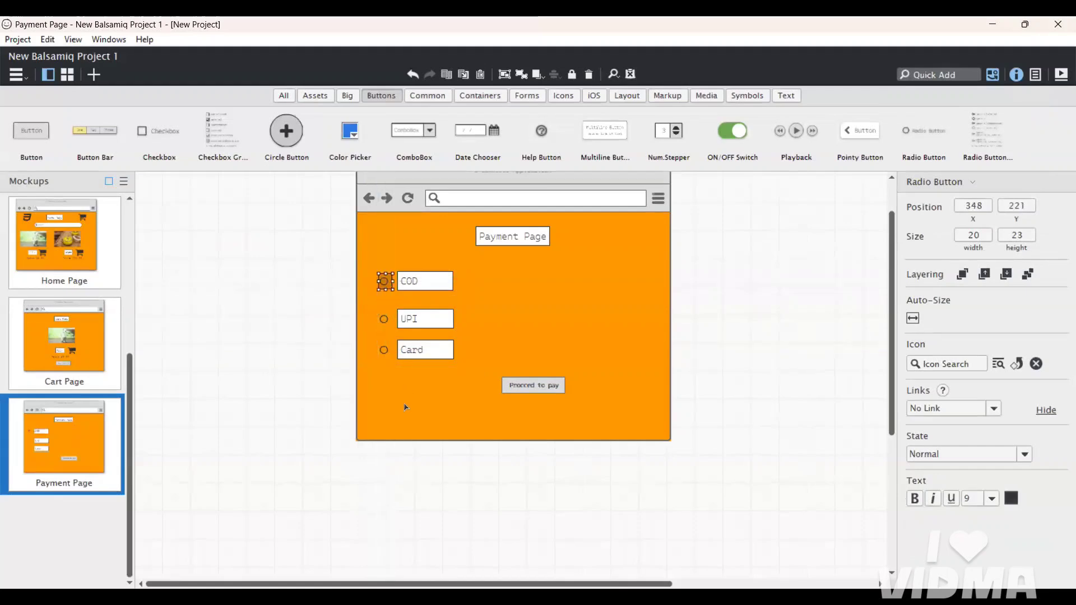
click(365, 514)
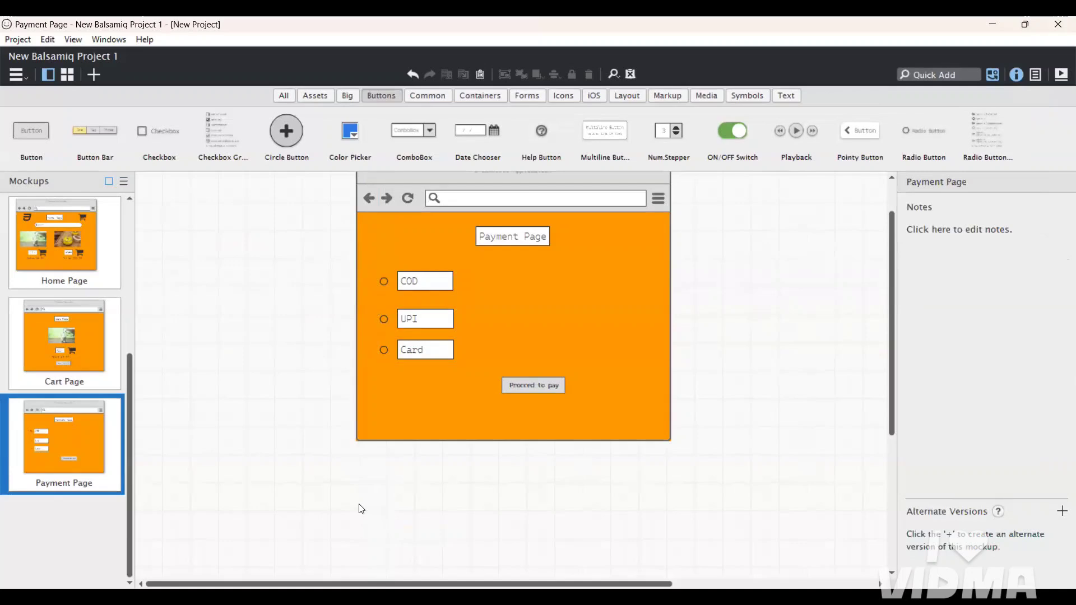
Link the button on the Registration Page mockup to the Login Page.
scroll(70, 439, up, 3)
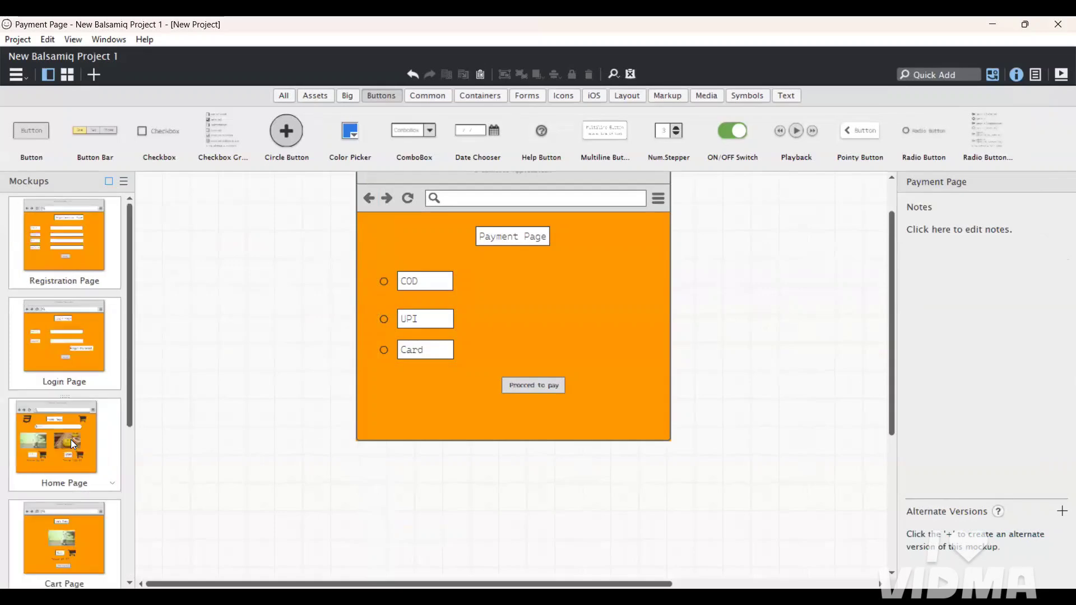
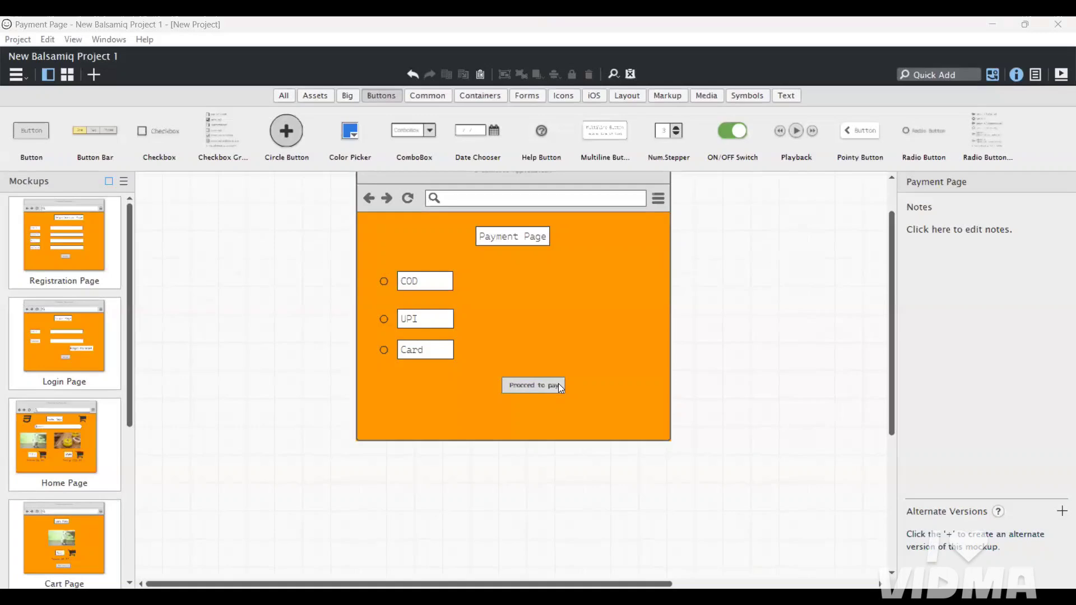
scroll(503, 506, up, 2)
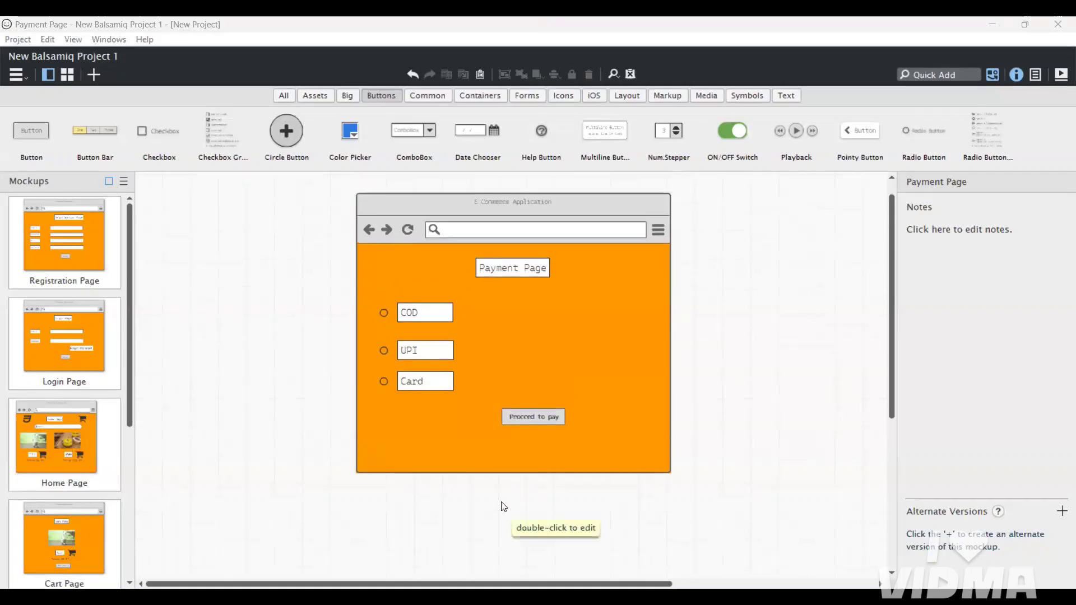
scroll(504, 506, up, 1)
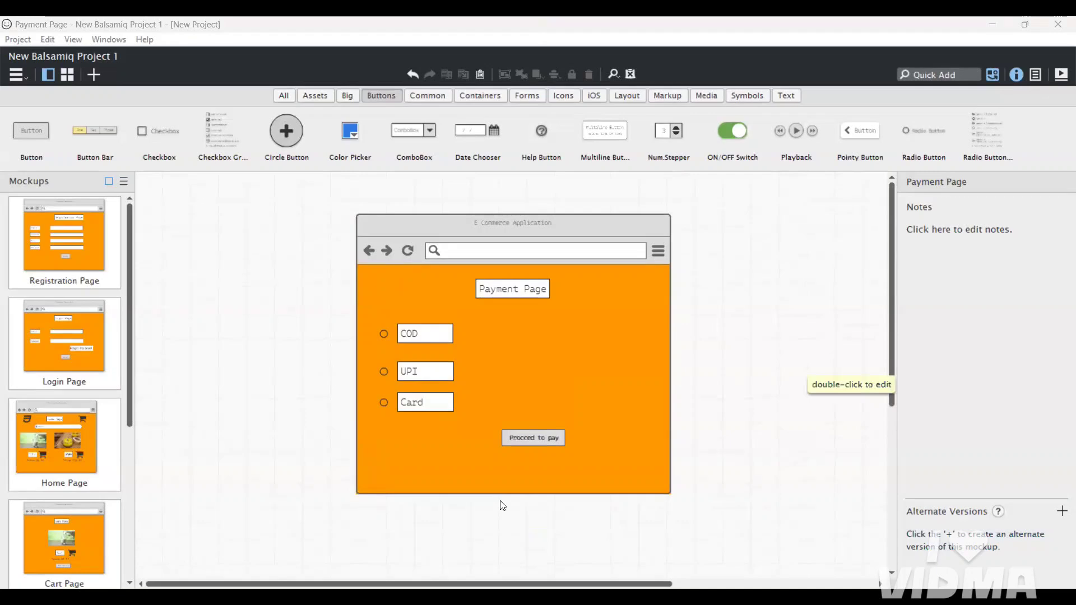
click(59, 259)
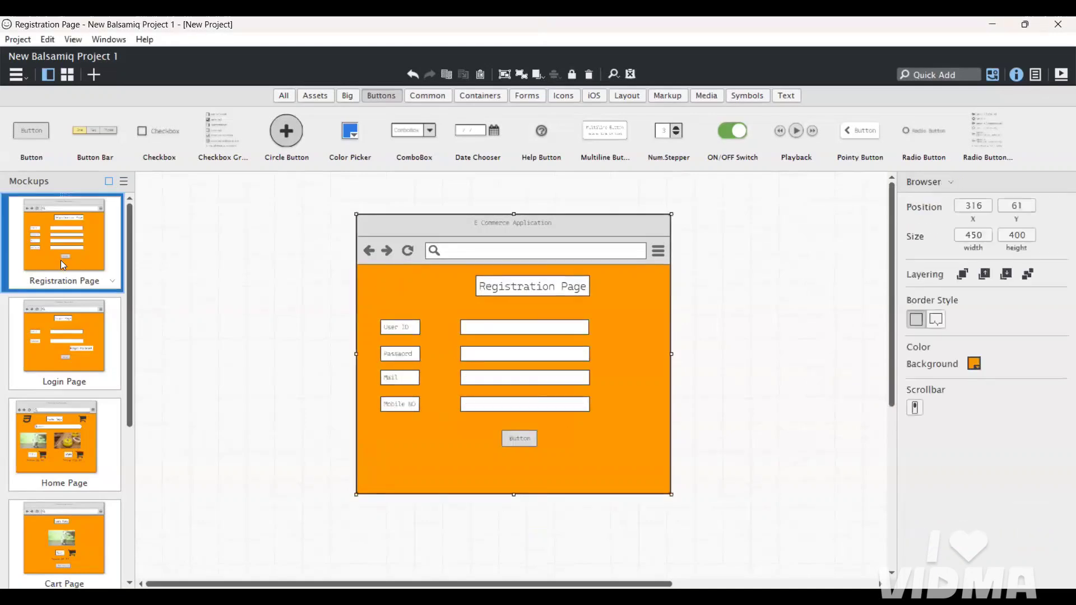
click(519, 437)
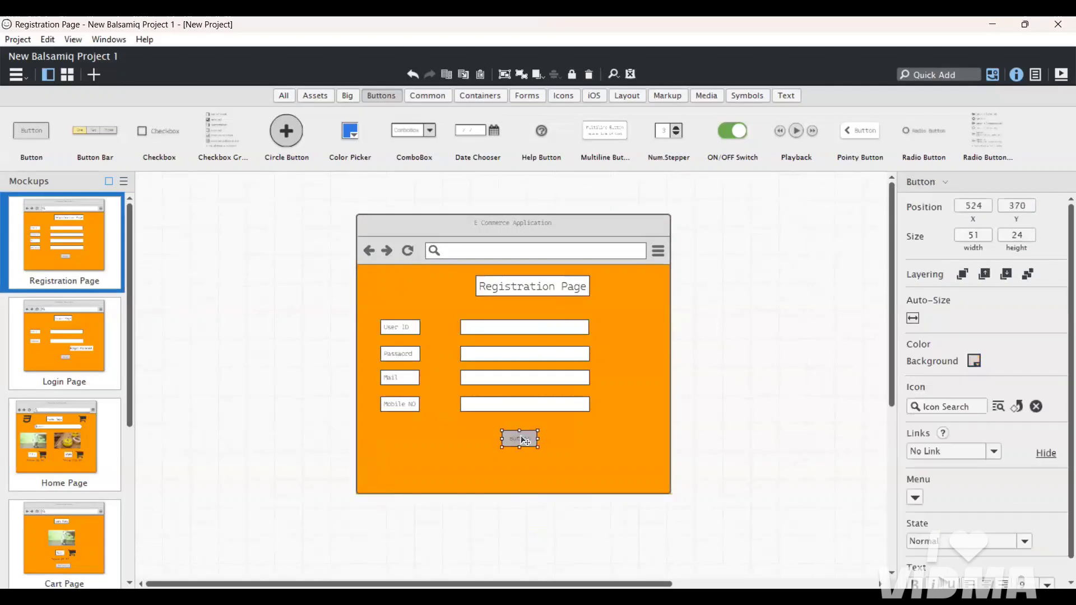
click(993, 452)
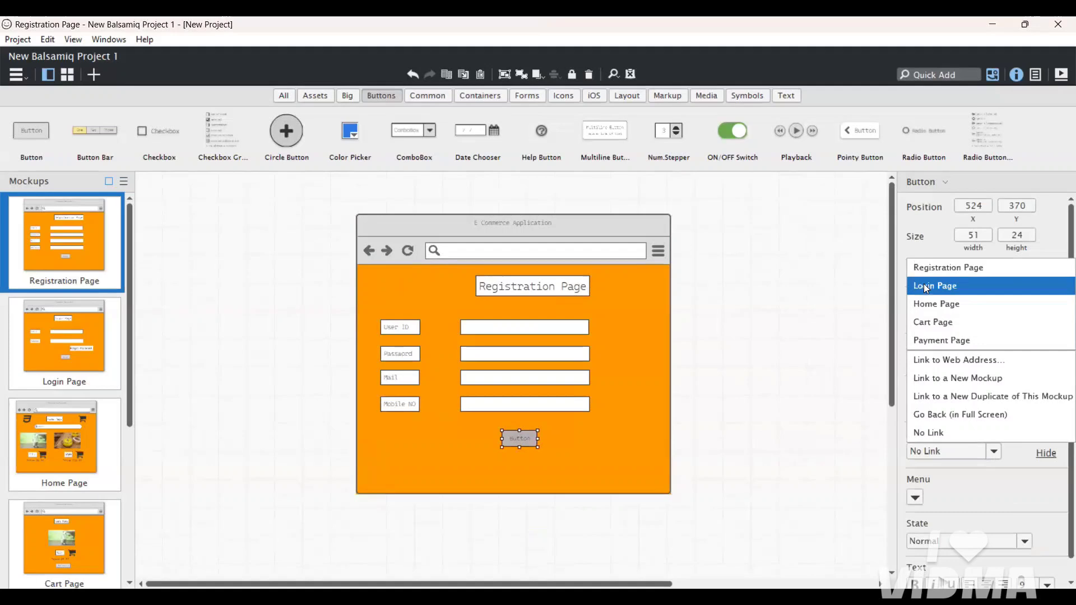
click(926, 287)
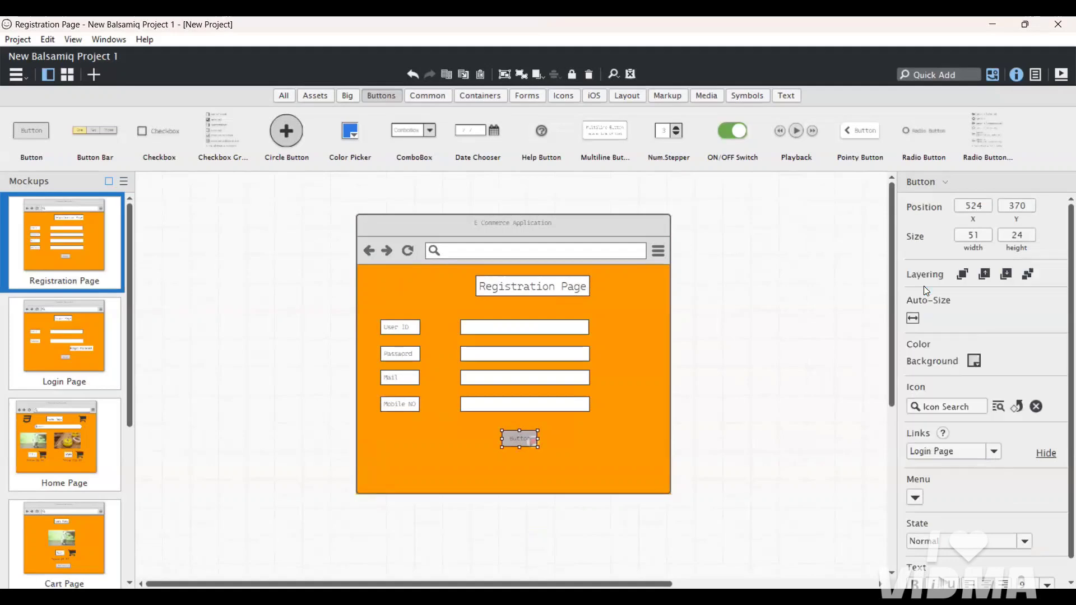
Link the button below Forgot Password on the Login Page mockup to the Home Page.
click(66, 366)
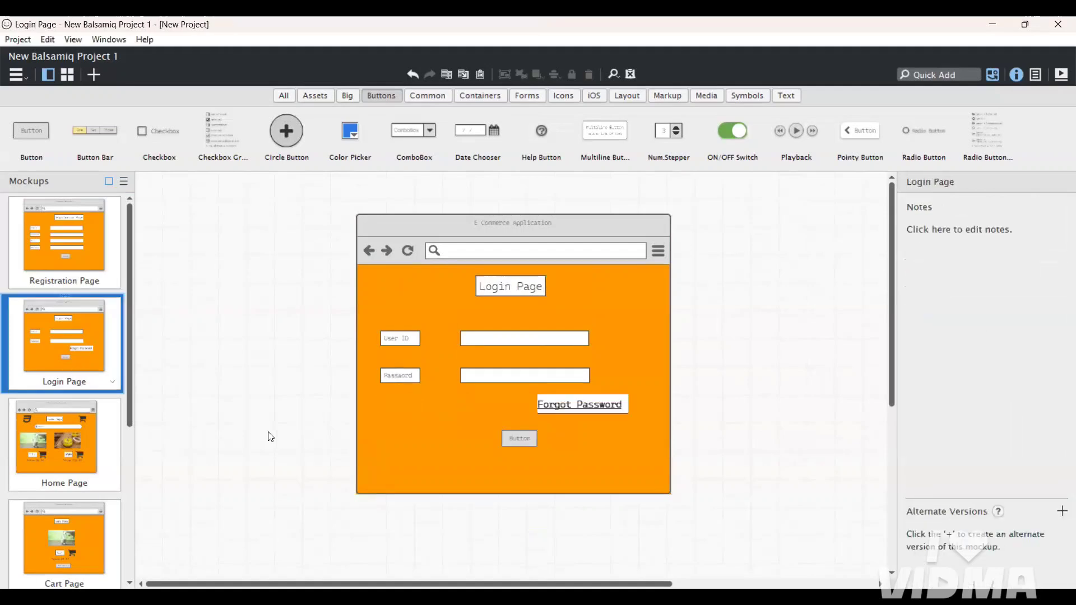
click(529, 440)
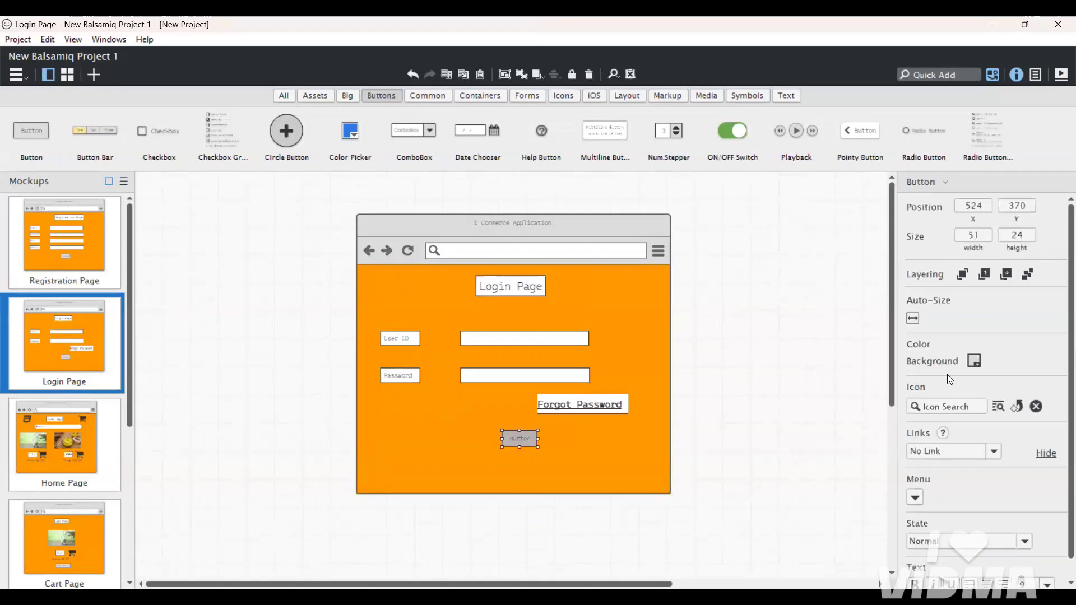
click(1000, 454)
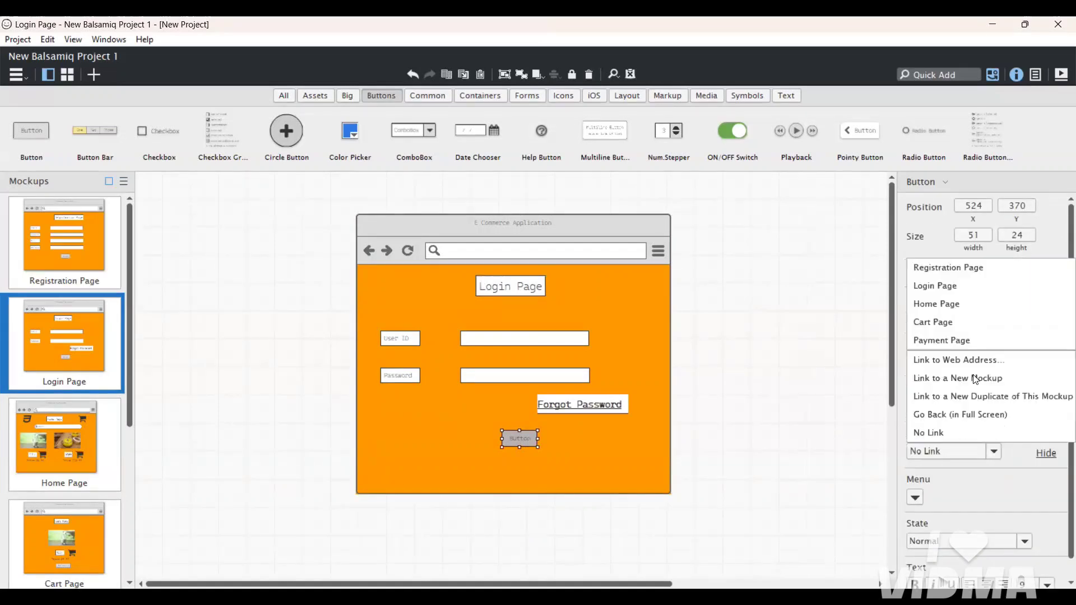
click(932, 303)
Link the Home Page cart icons beside Milk and Ghee to the Cart Page, and open the Cart Page mockup.
scroll(65, 449, down, 3)
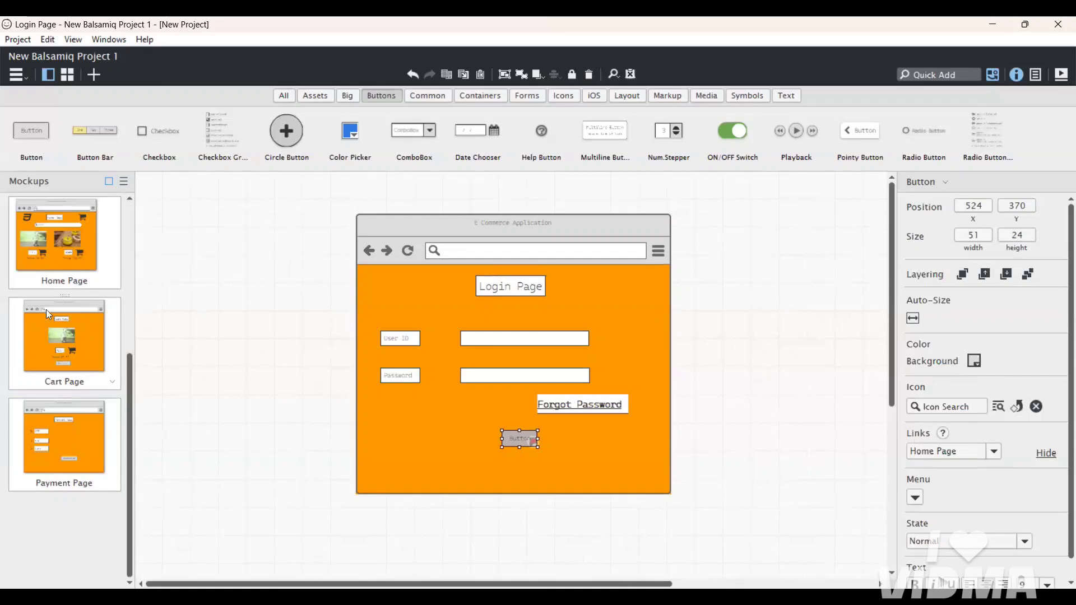
click(50, 262)
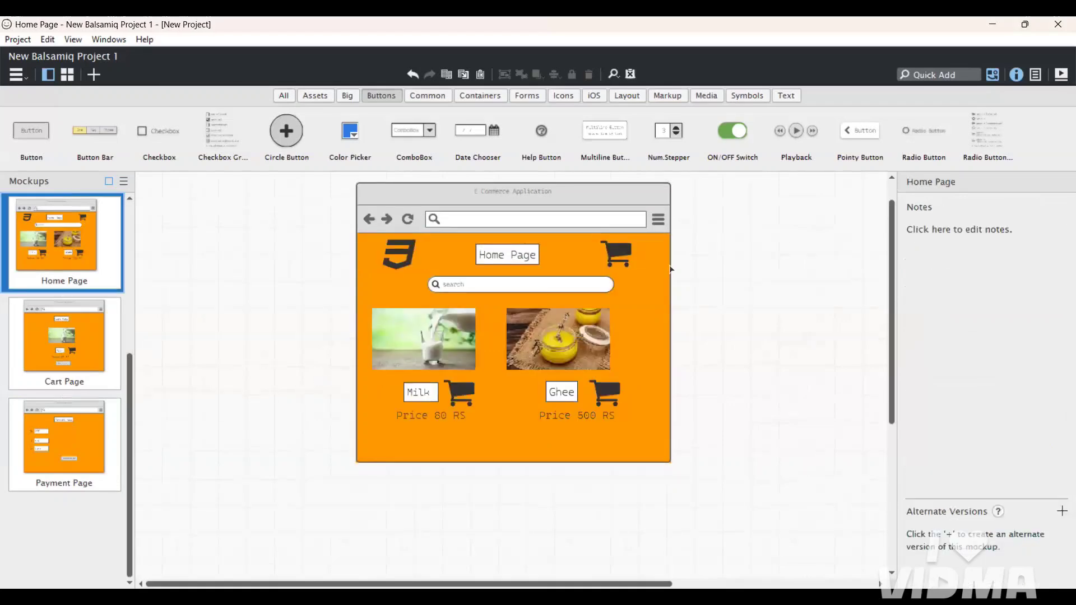
click(461, 399)
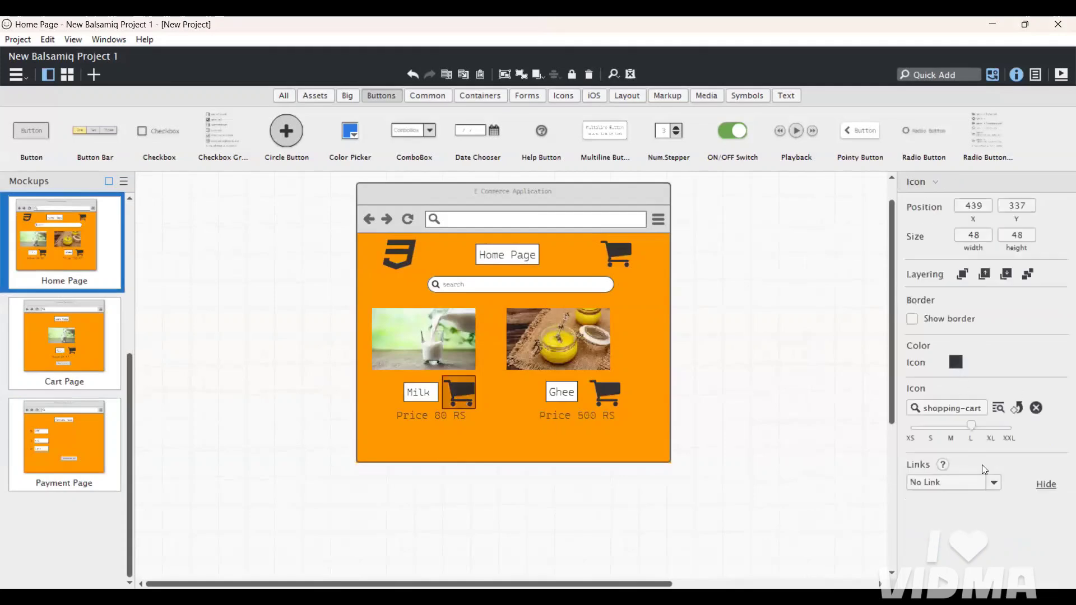
click(998, 483)
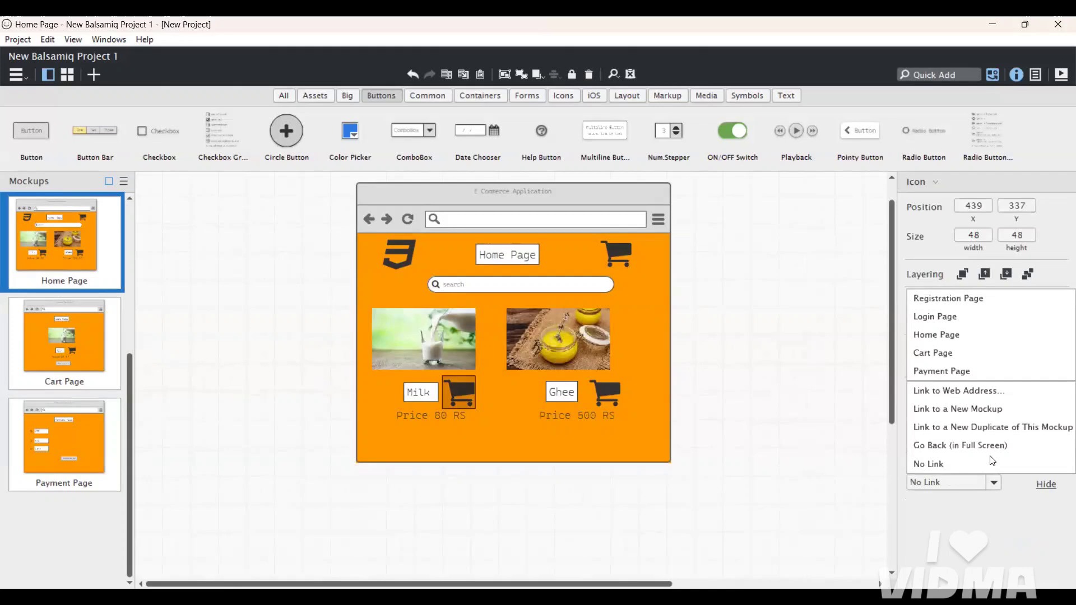
click(929, 353)
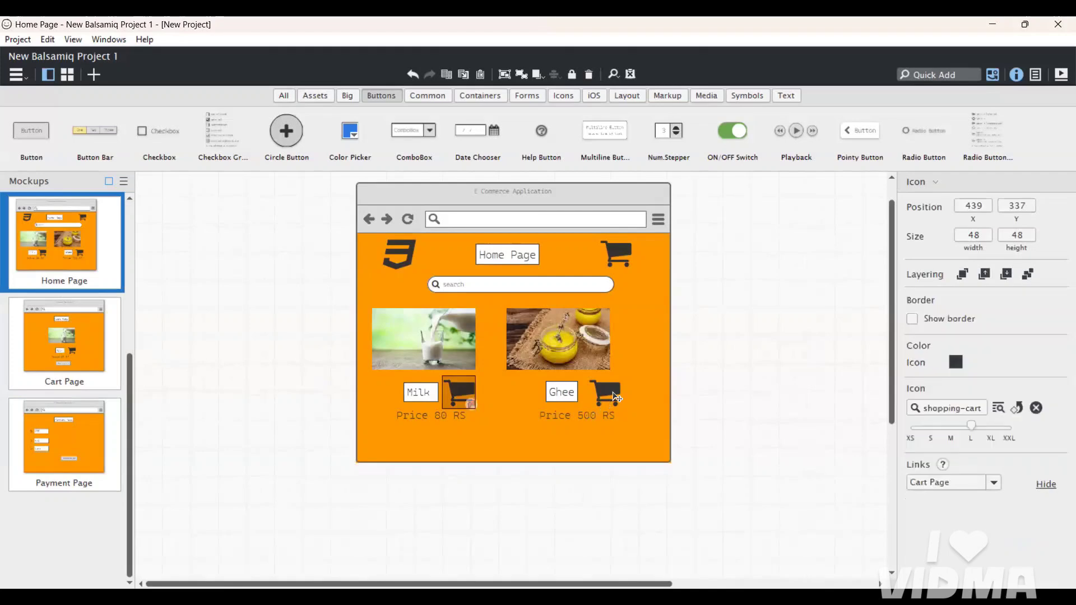
click(597, 408)
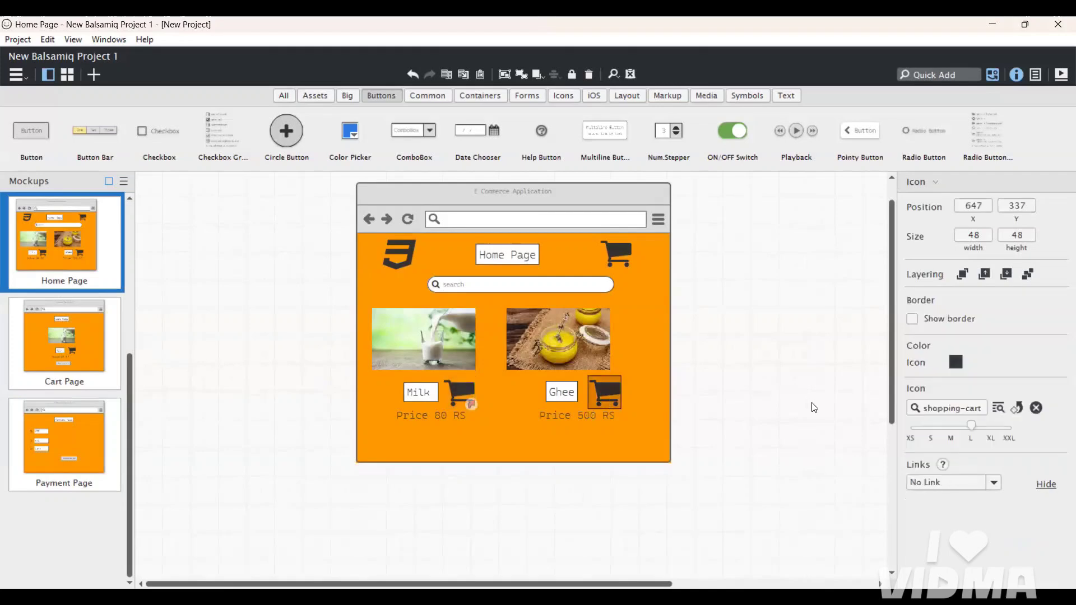
click(996, 483)
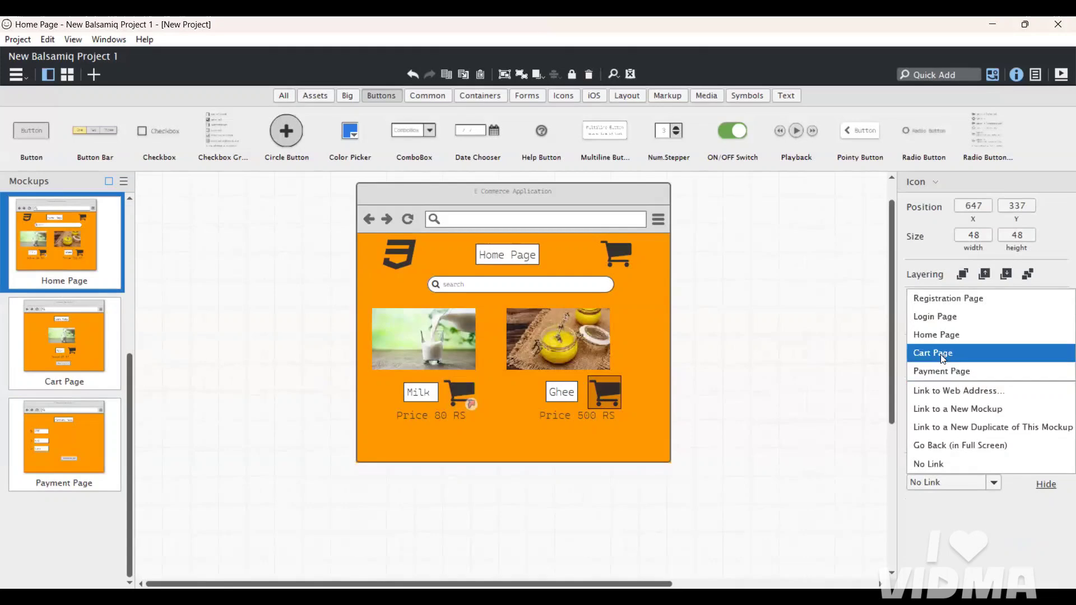
click(943, 354)
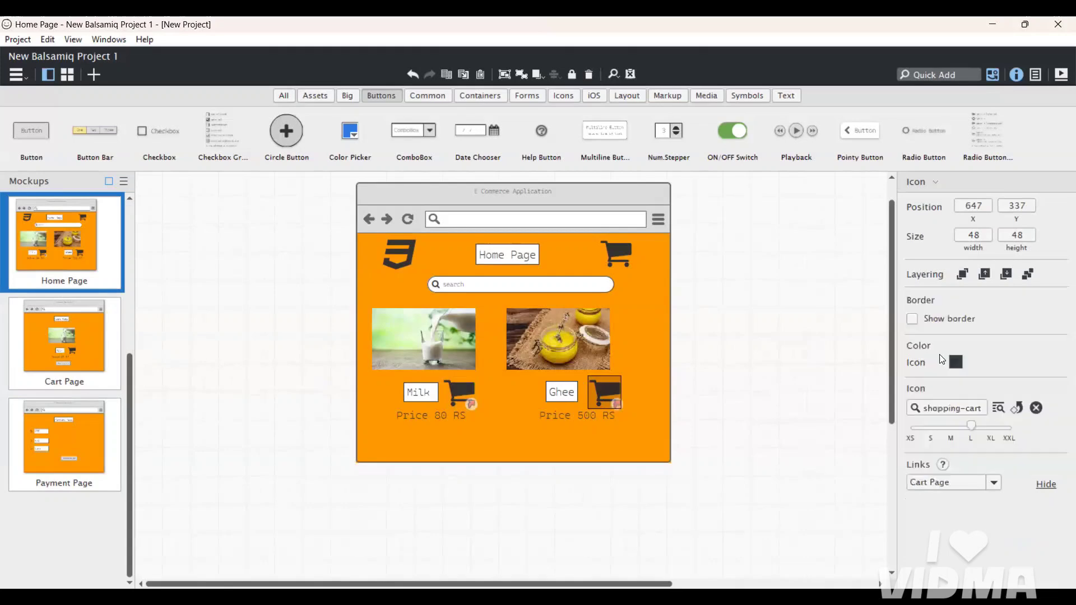
click(50, 346)
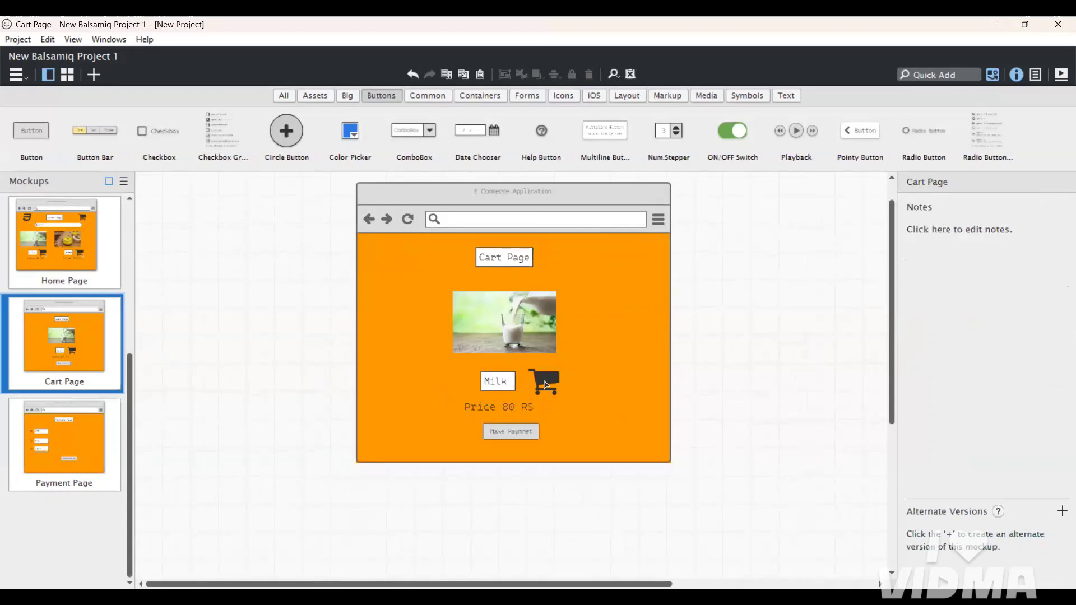
click(548, 386)
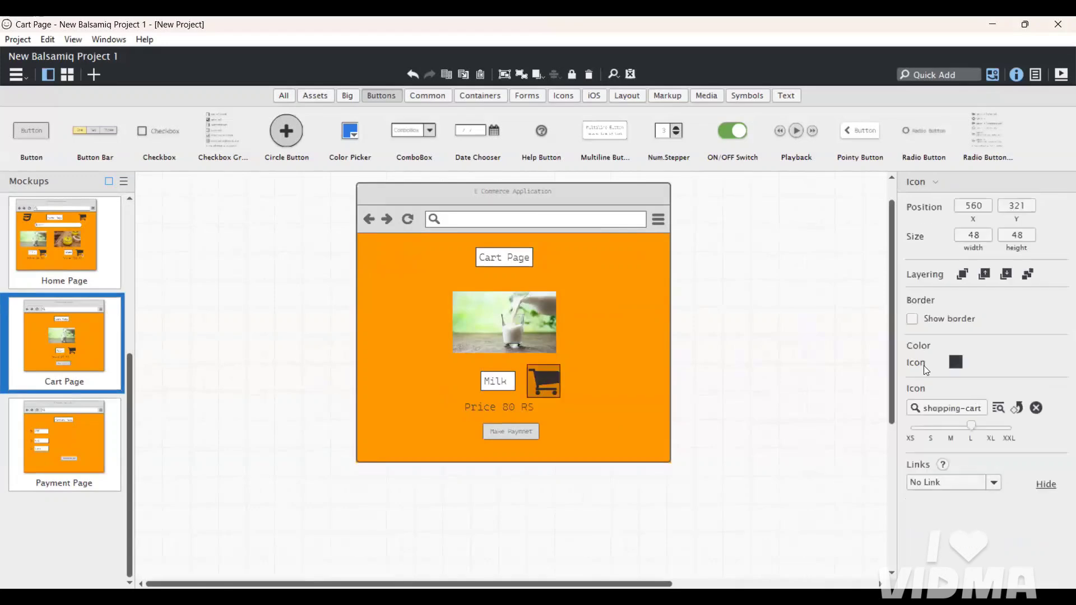
click(994, 483)
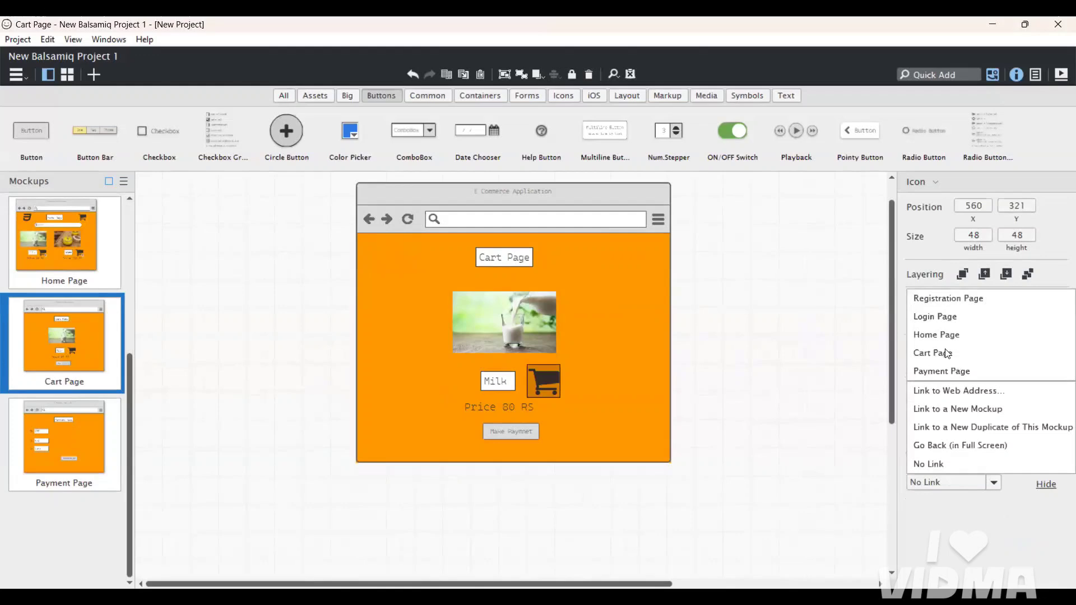
click(698, 514)
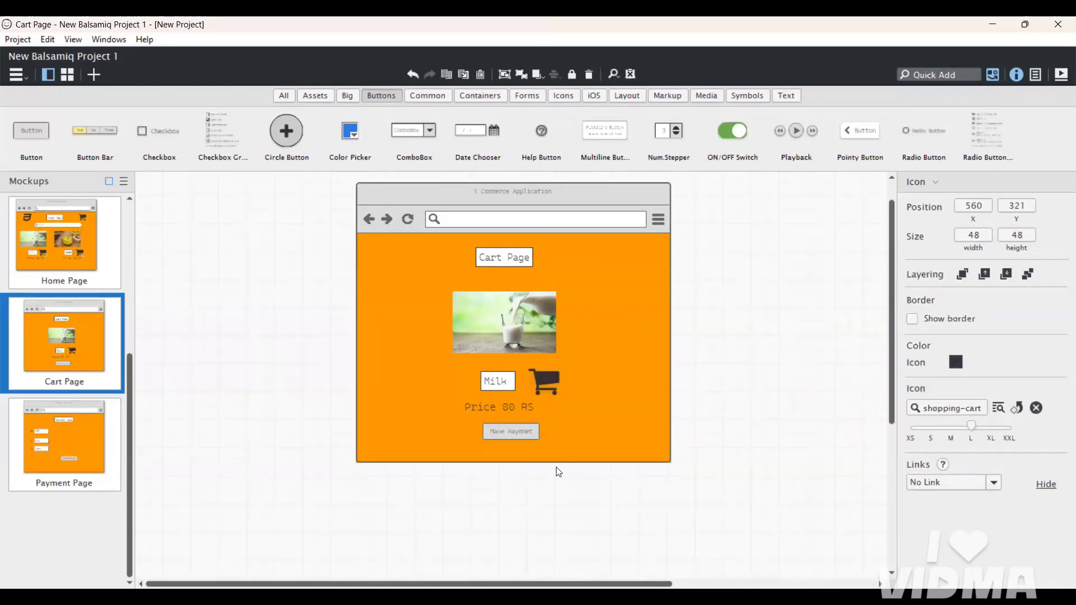
Link the Make Payment button to the Payment Page, and open the Payment Page mockup.
click(514, 433)
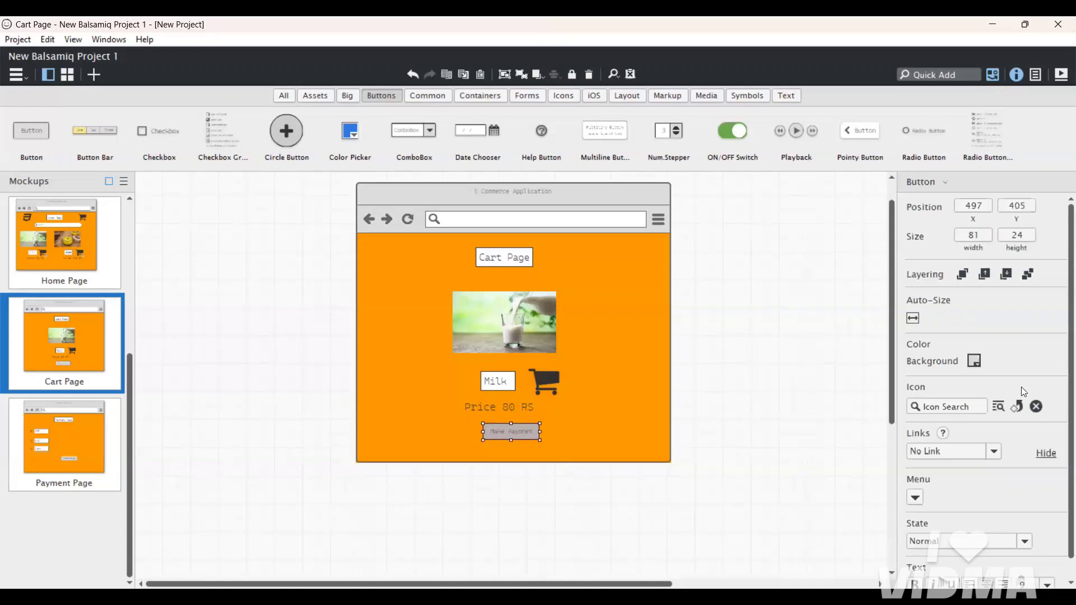
click(992, 454)
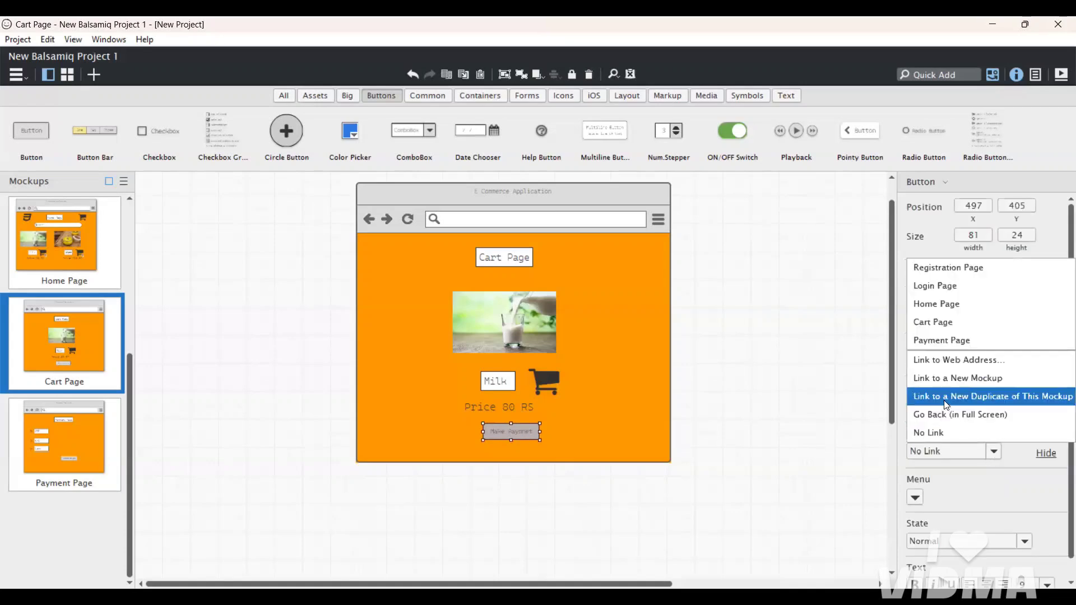
click(930, 341)
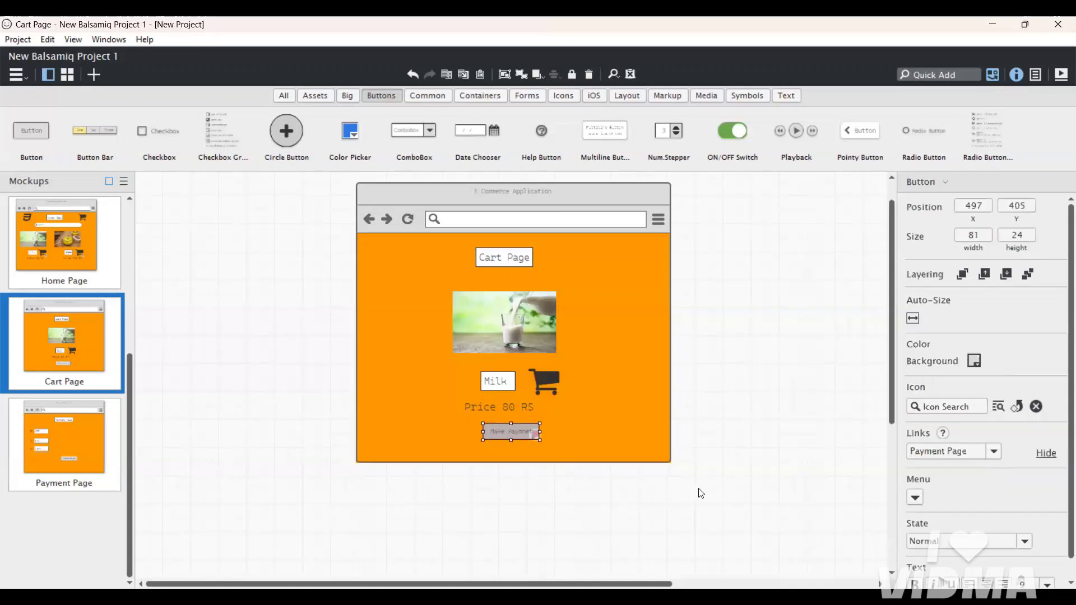
click(646, 536)
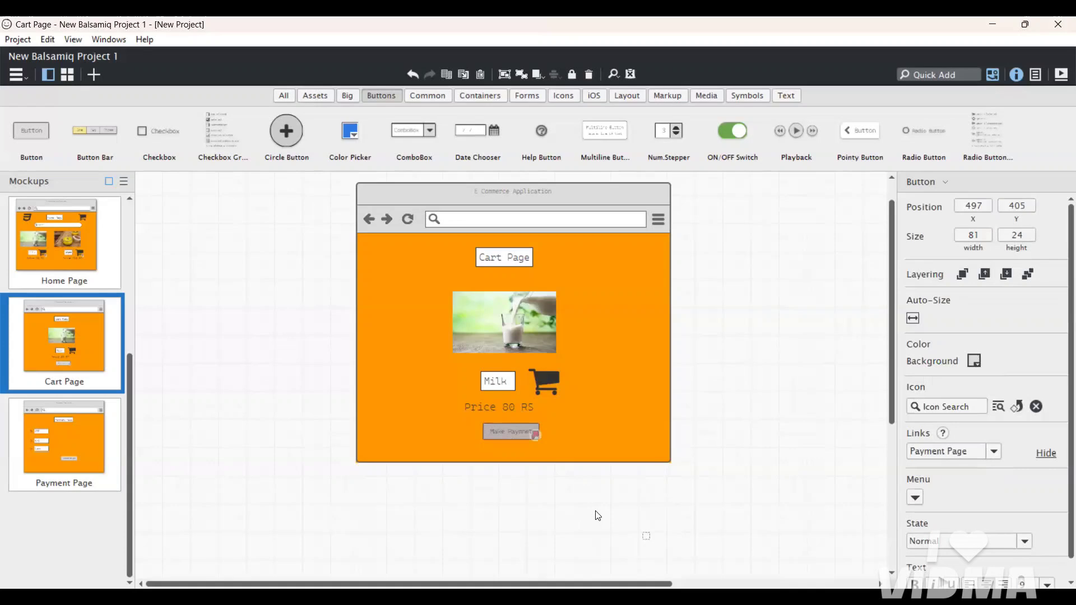
click(69, 446)
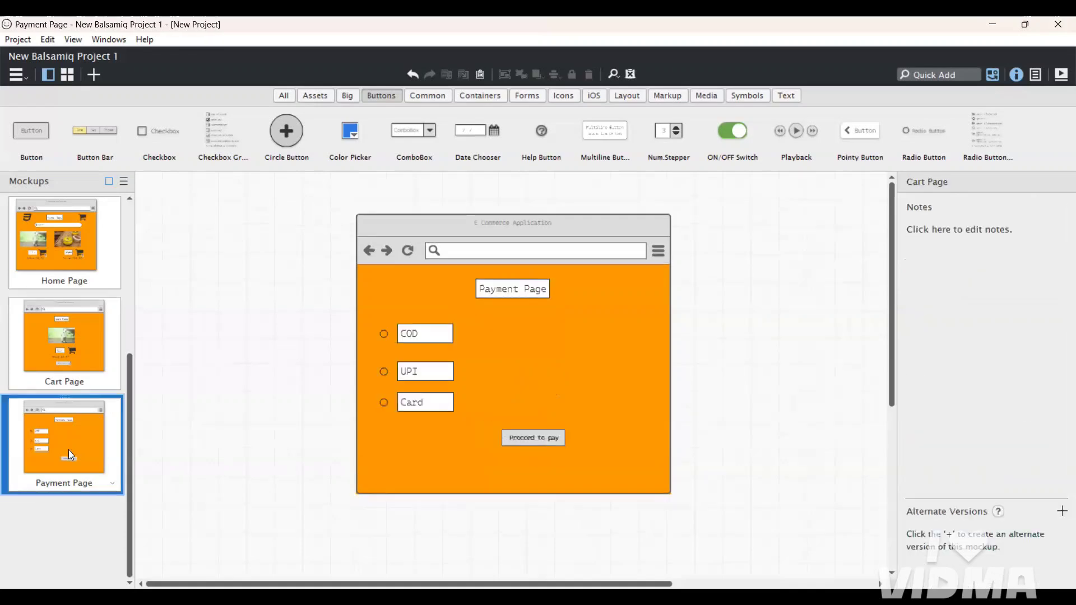
click(534, 442)
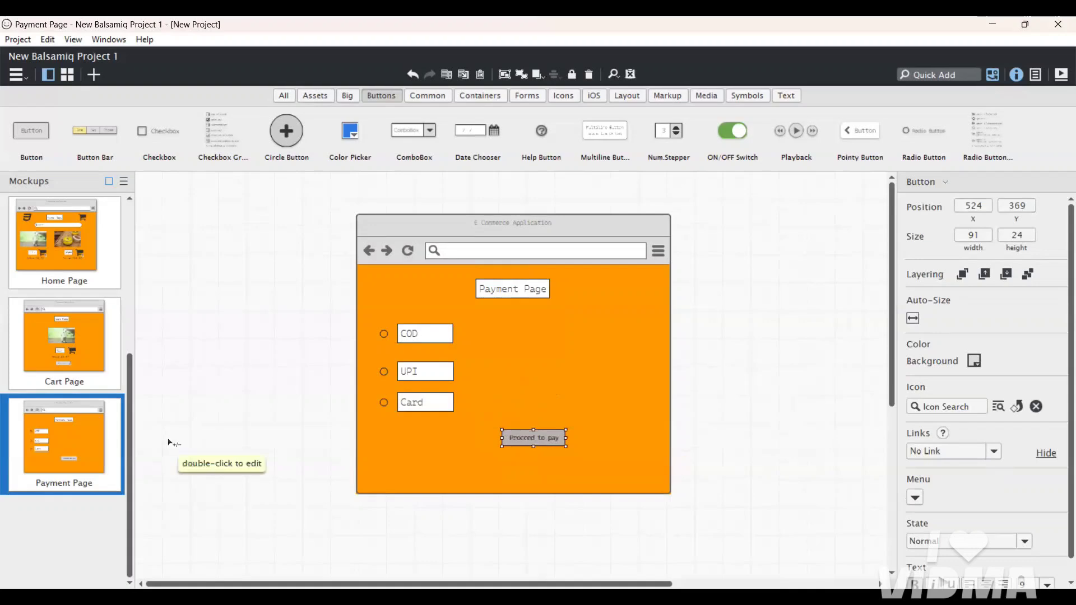
key(shift+Right)
key(shift+Down)
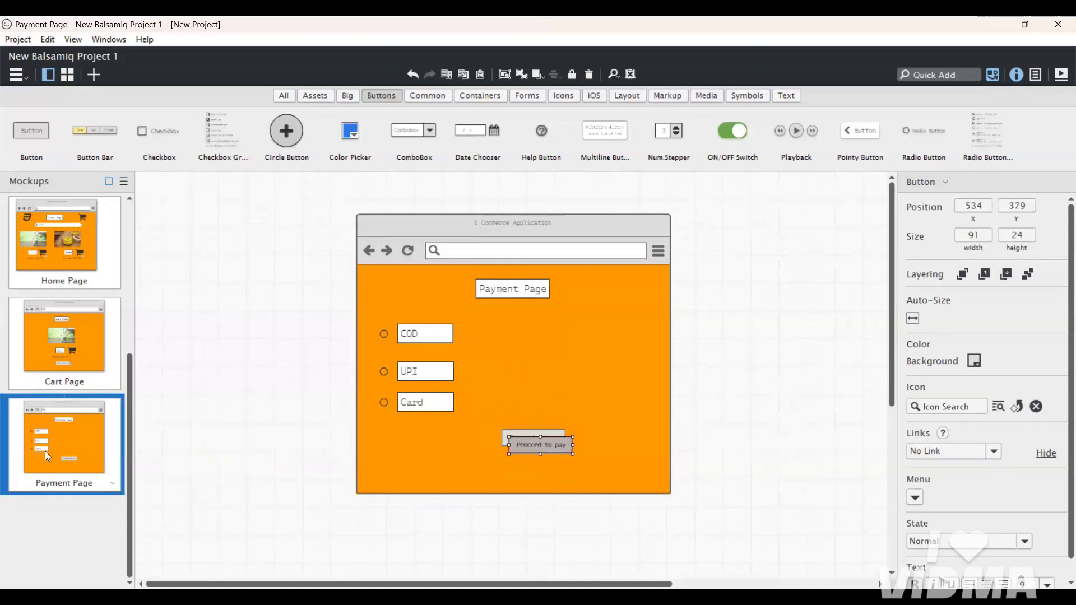
key(ctrl+z)
key(ctrl+z)
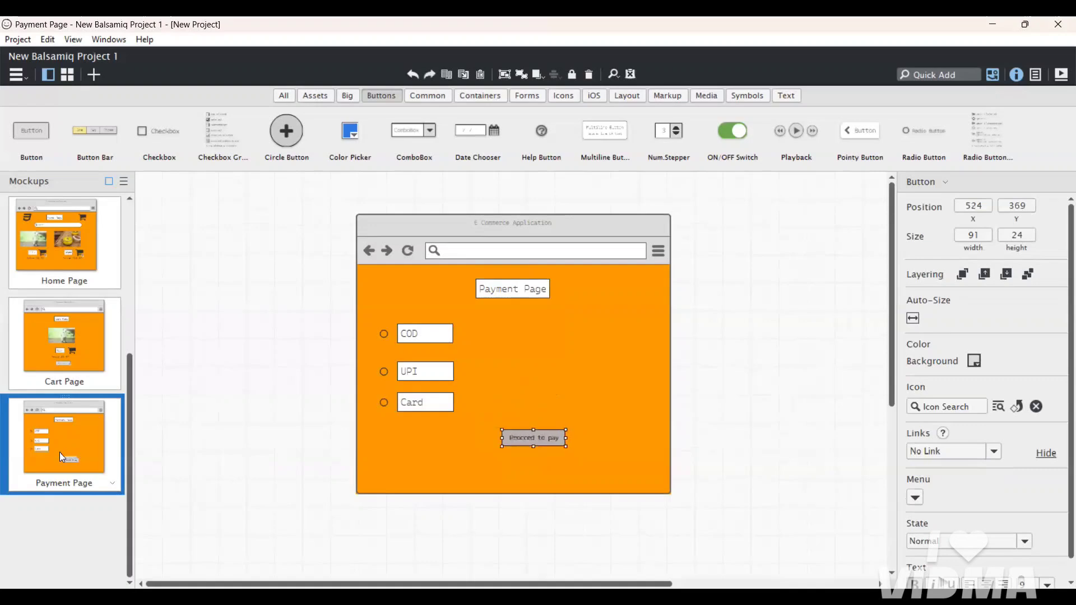
Duplicate the Payment Page mockup and rename the copy "Payment Completed".
key(ctrl+d)
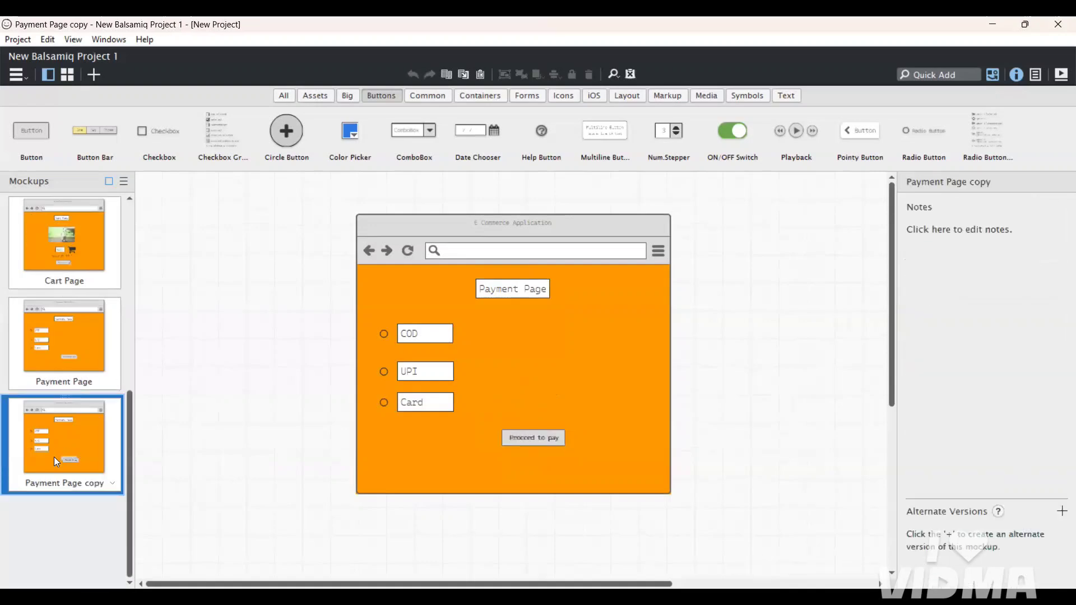
key(F2)
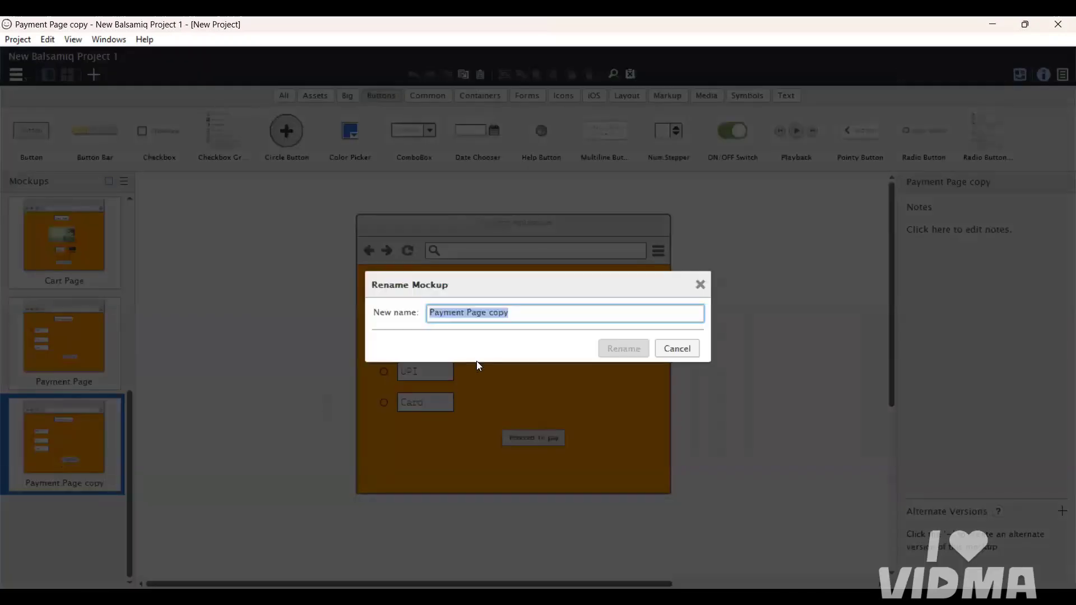
key(BackSpace)
text(Payment )
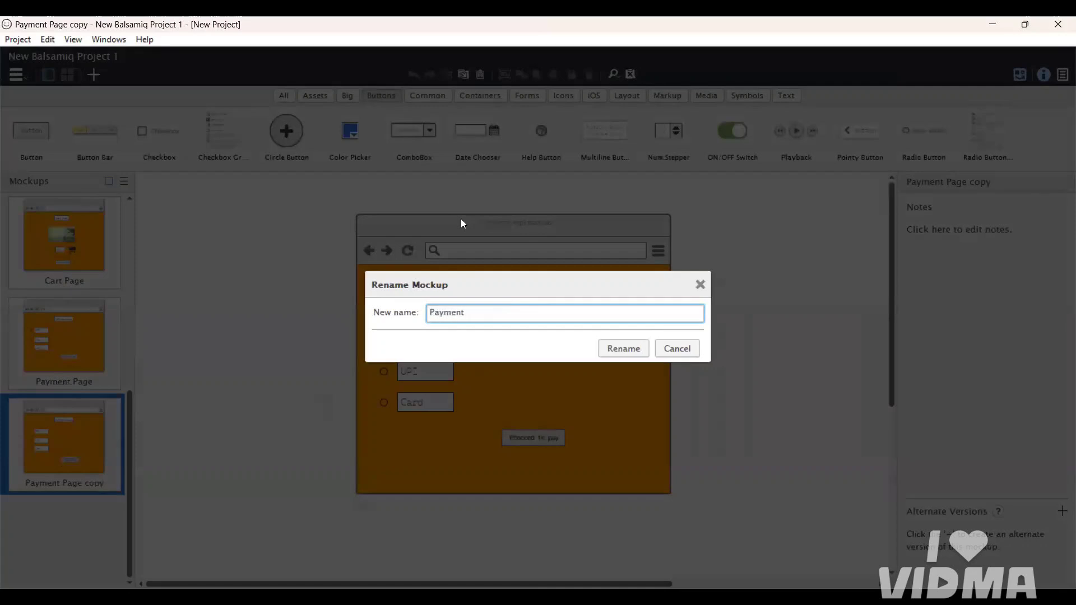
text(V2)
key(BackSpace)
key(BackSpace)
text(Completed)
key(Return)
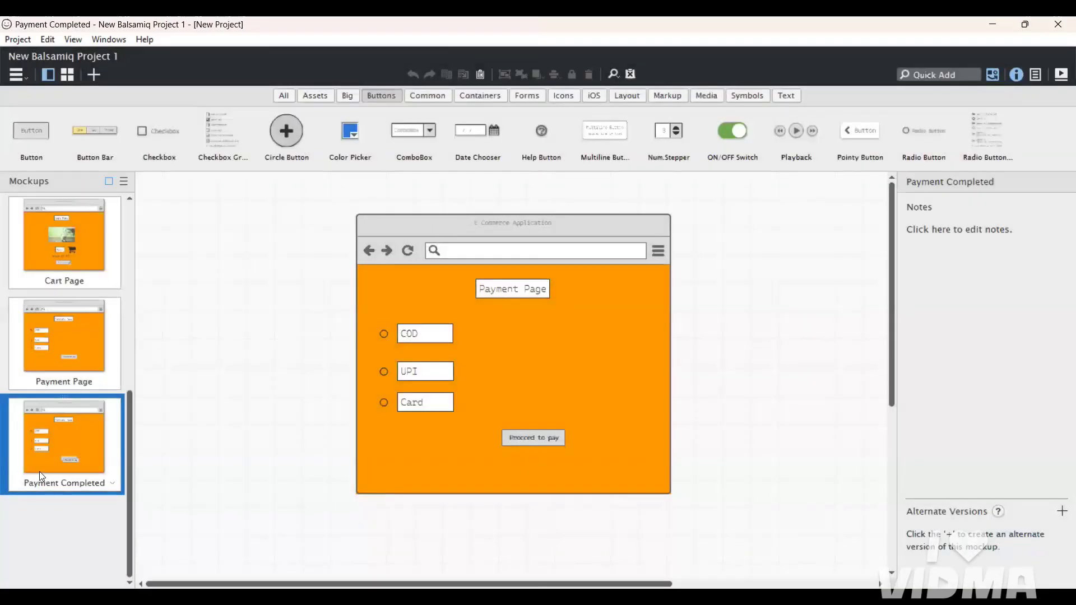
Change the heading on the Payment Completed mockup to "Payment completed Page".
double_click(40, 472)
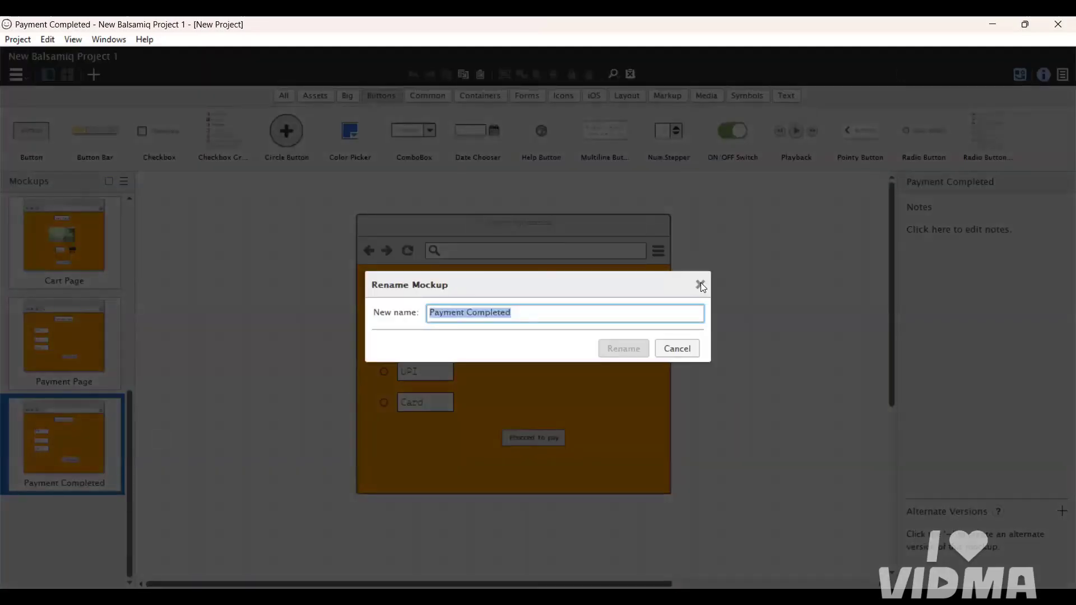
click(701, 284)
click(536, 289)
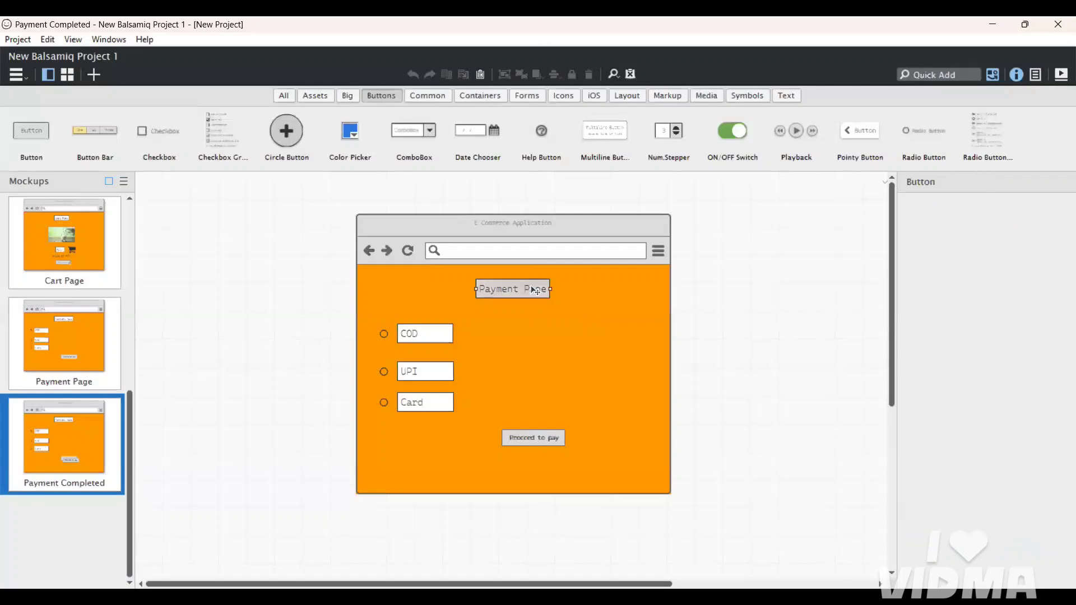
double_click(535, 290)
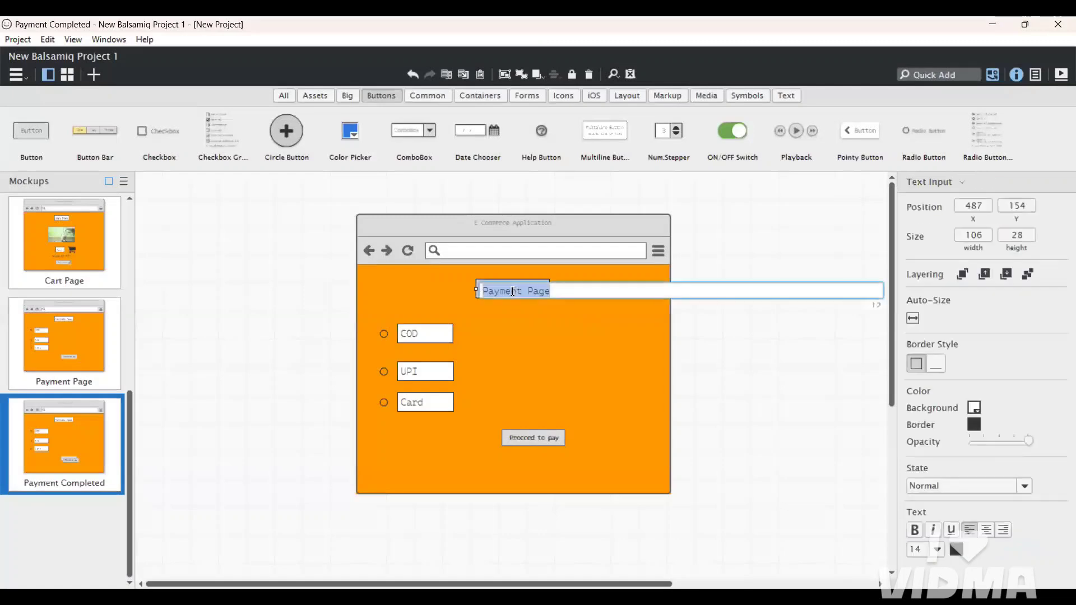
key(Left)
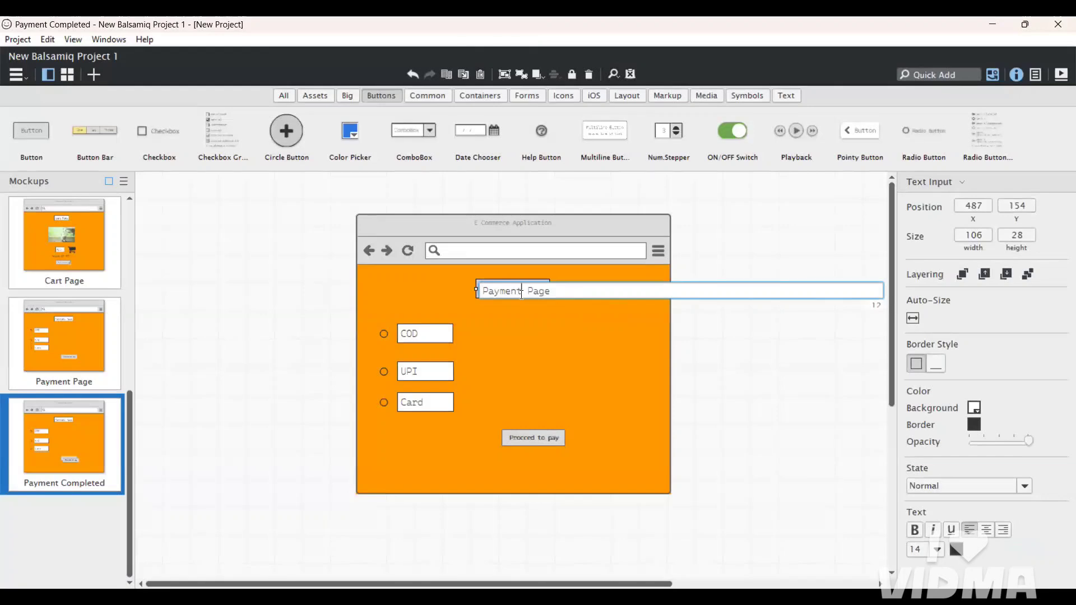
text(completed)
key(Return)
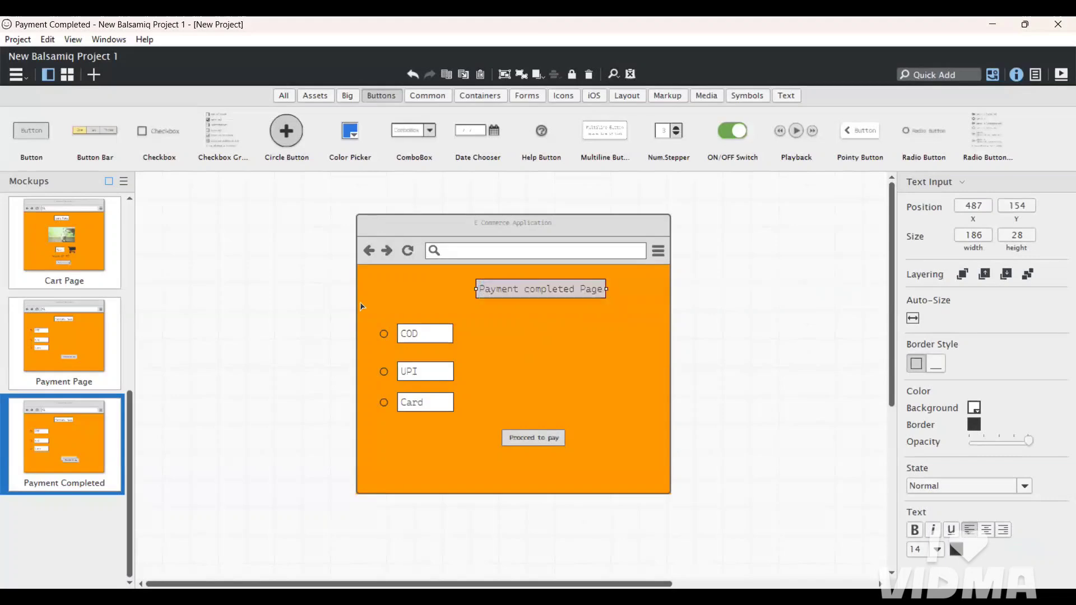
Delete the COD, UPI and Card text fields from the Payment Completed mockup.
click(431, 339)
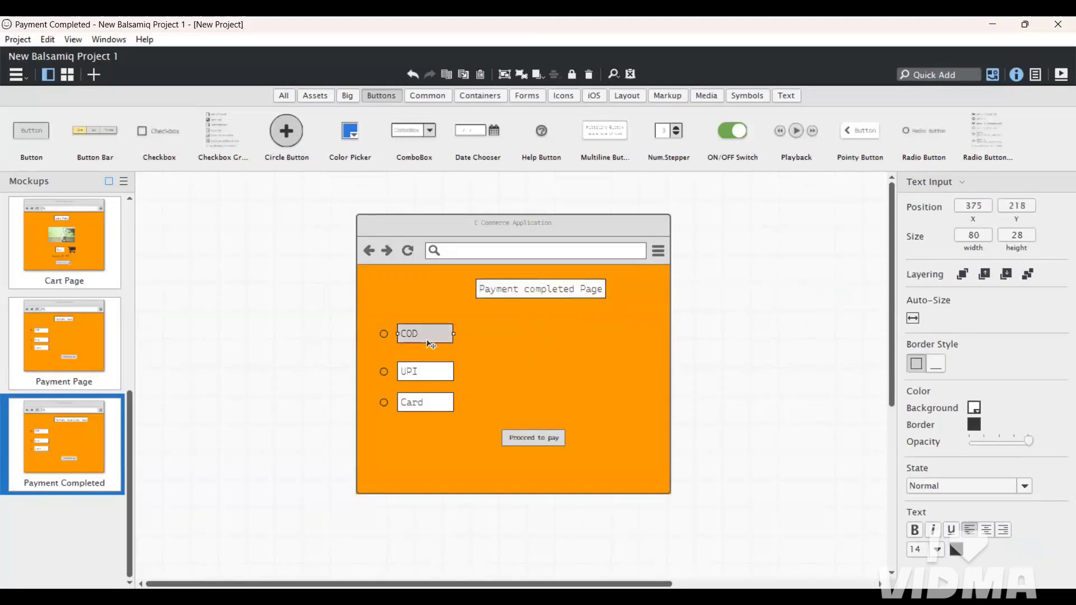
key(Delete)
click(436, 384)
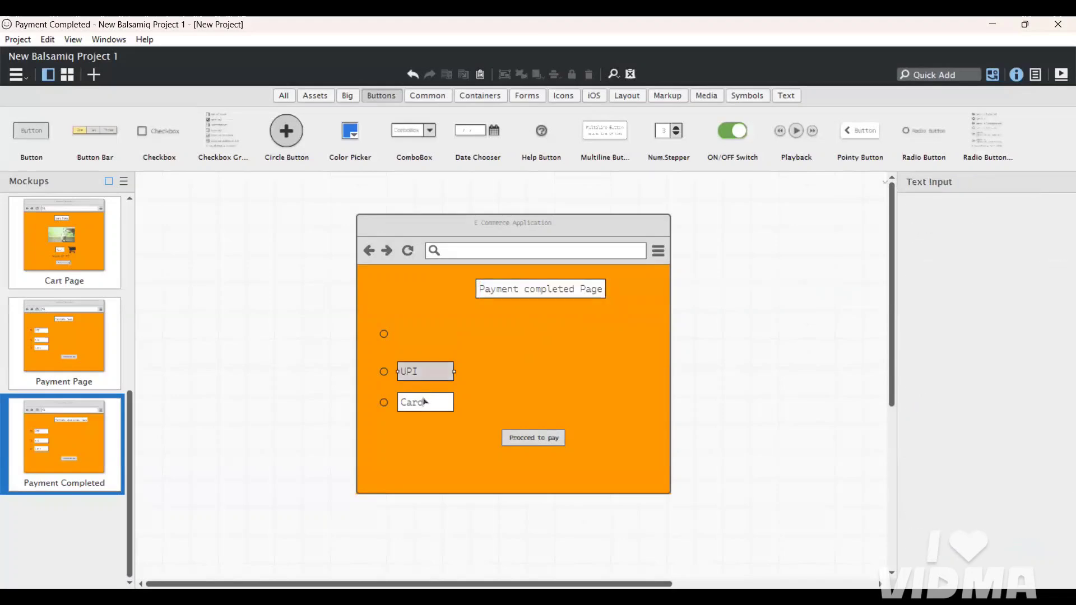
key(Delete)
key(Delete)
Delete the three radio buttons and the Proceed to pay button from the Payment Completed mockup.
click(384, 334)
key(Delete)
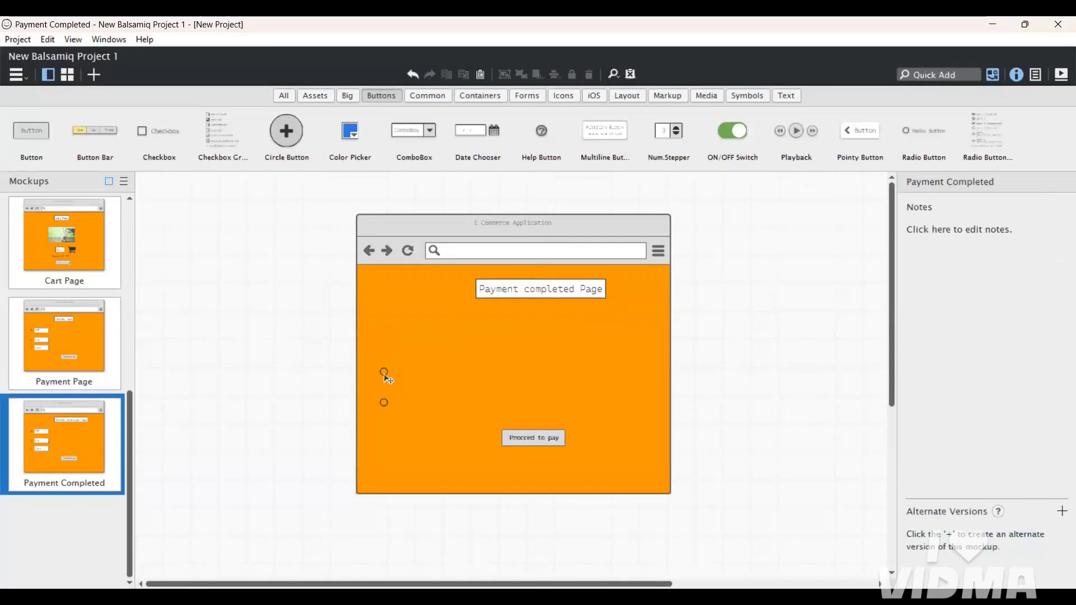
click(384, 372)
key(Delete)
click(384, 402)
key(Delete)
key(ctrl+z)
key(Delete)
click(529, 440)
key(Delete)
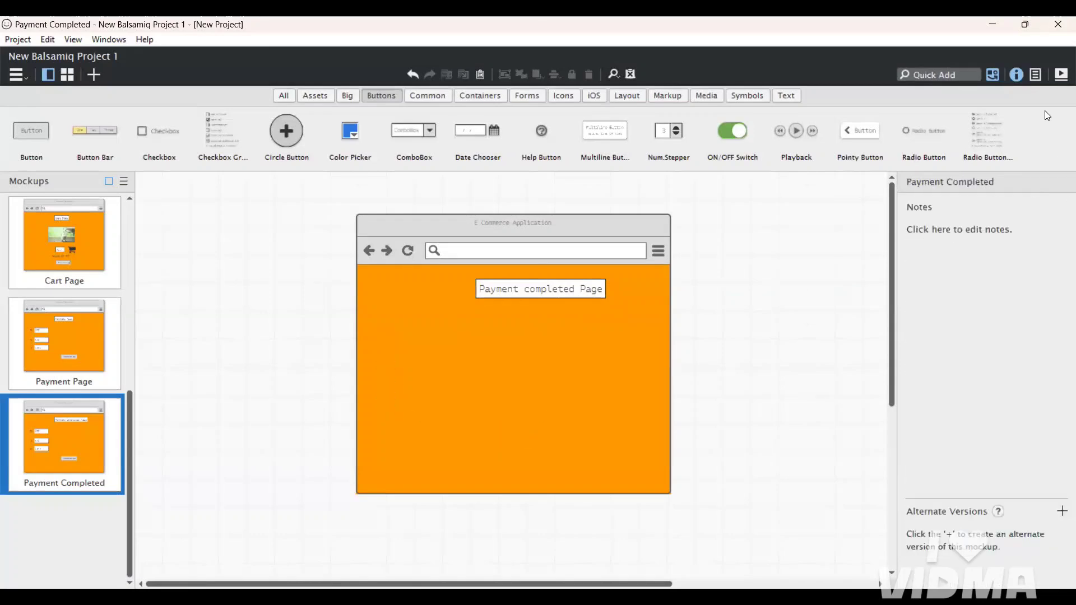
Add a Text Area control and place it below the page heading at about X 447, Y 208.
click(948, 78)
text(inp)
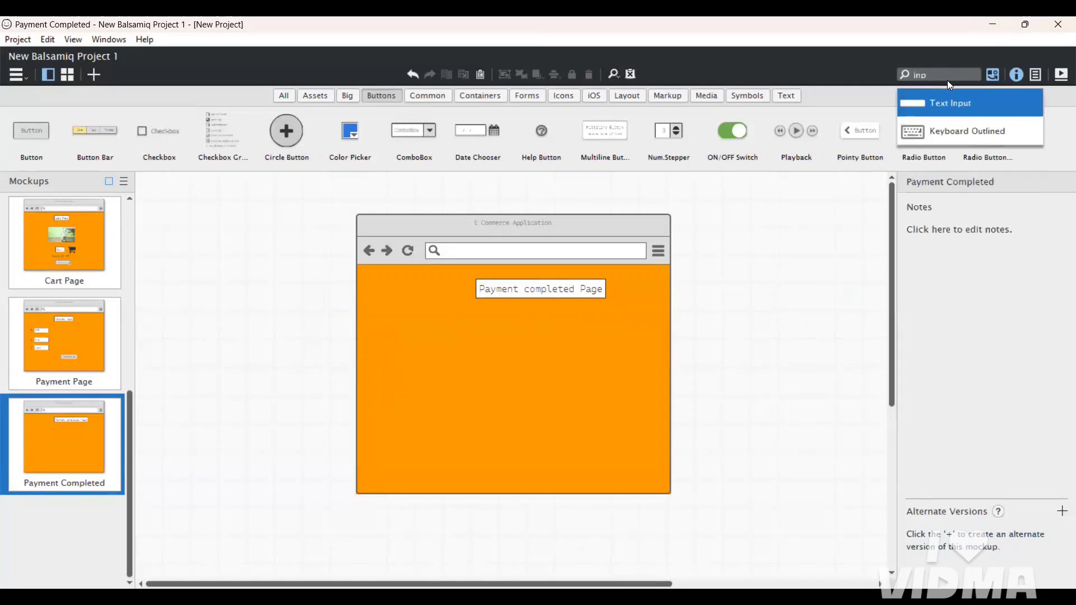
key(BackSpace)
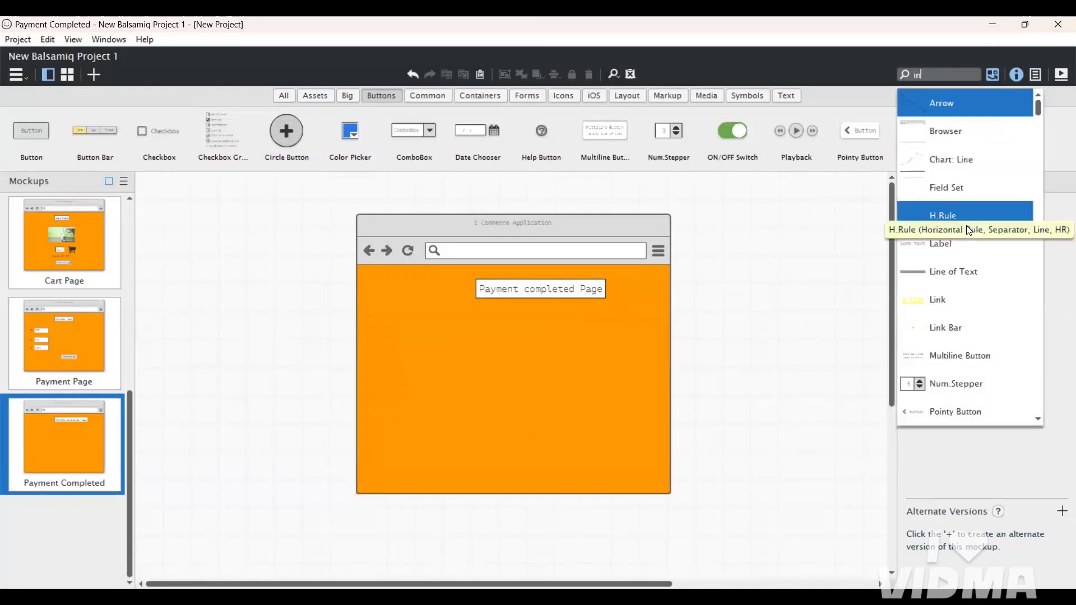
key(BackSpace)
key(BackSpace)
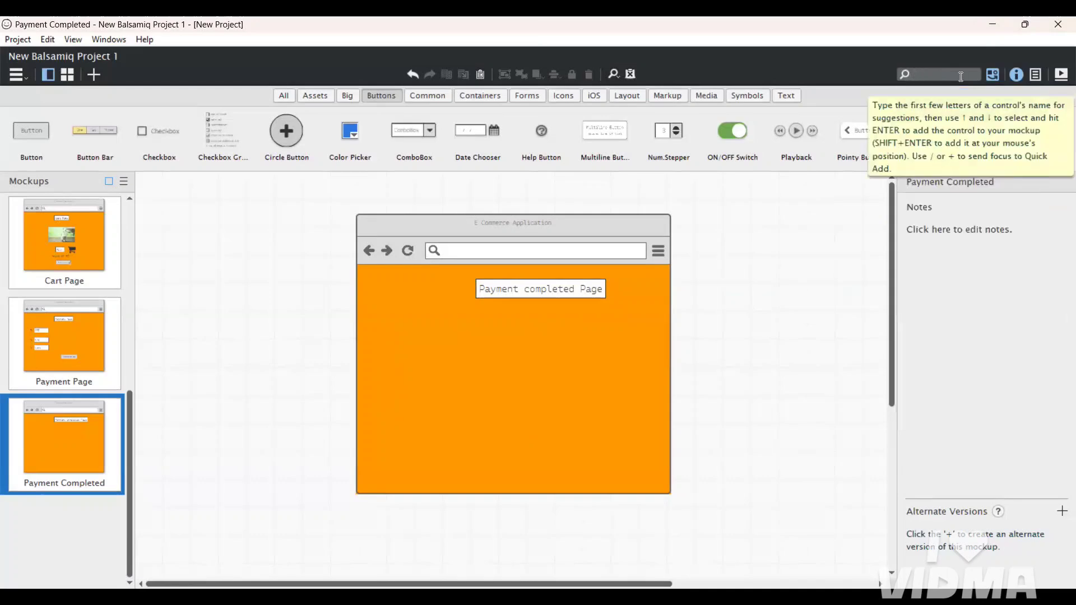
text(te)
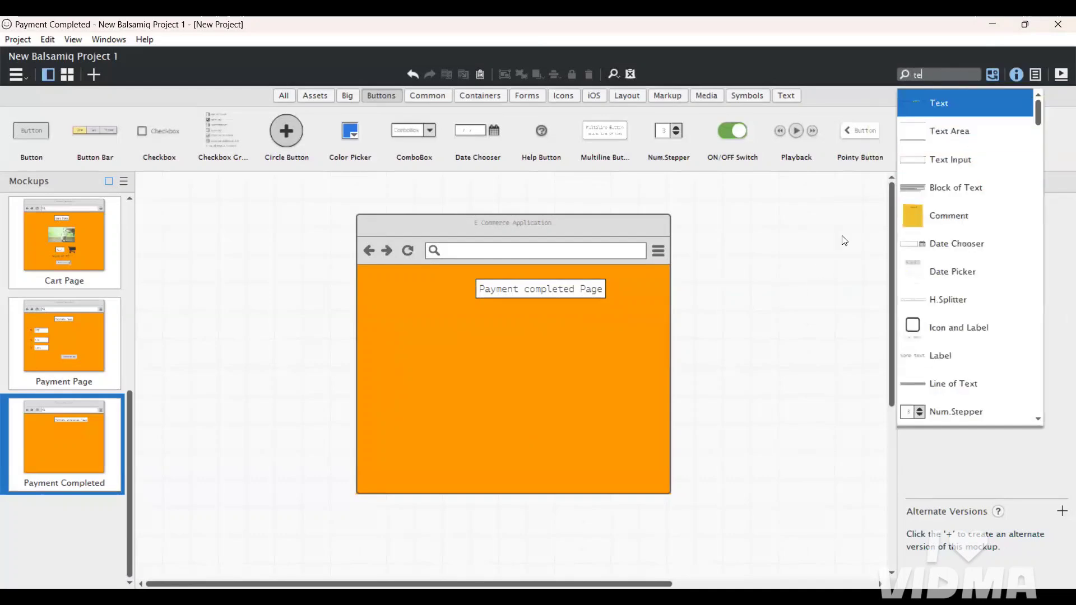
click(955, 135)
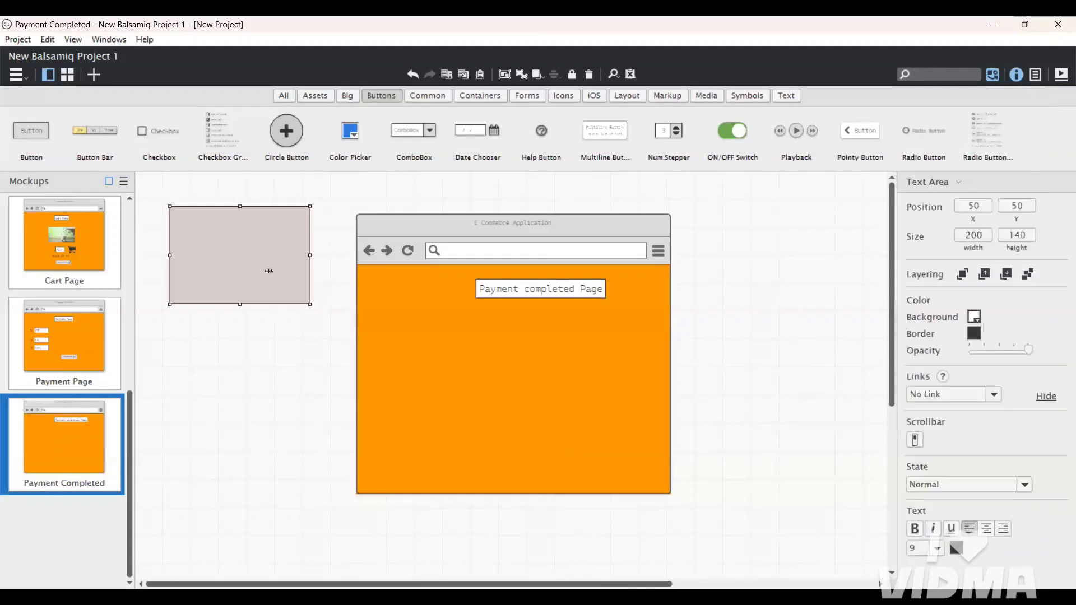
drag(267, 269, 533, 371)
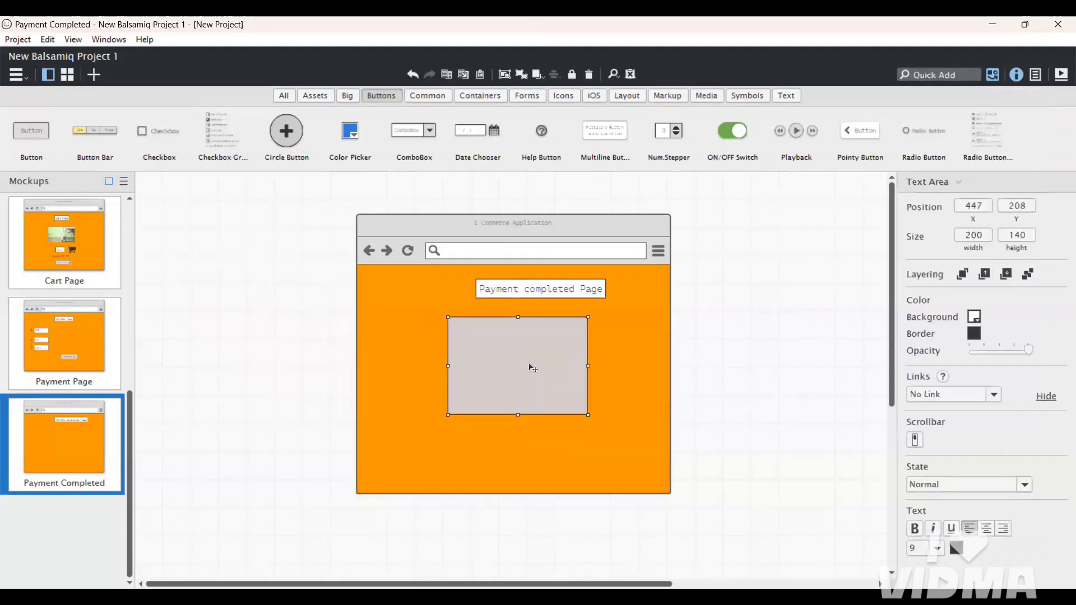
Enter "Payment Successfully Completed" in the text area and move it slightly lower, to about X 441, Y 244.
double_click(530, 367)
text(P)
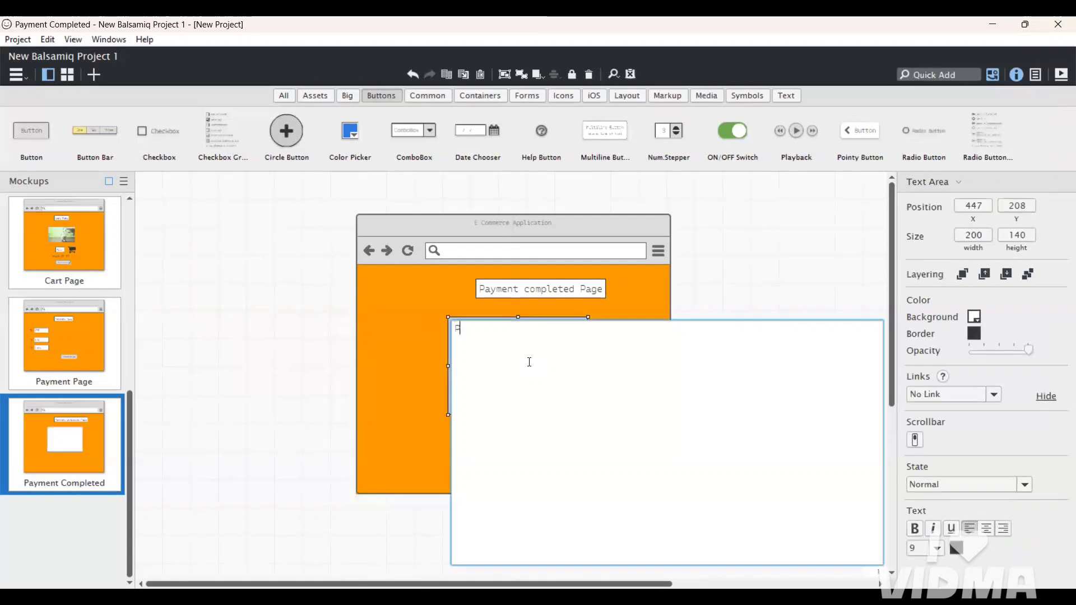
text(ayment )
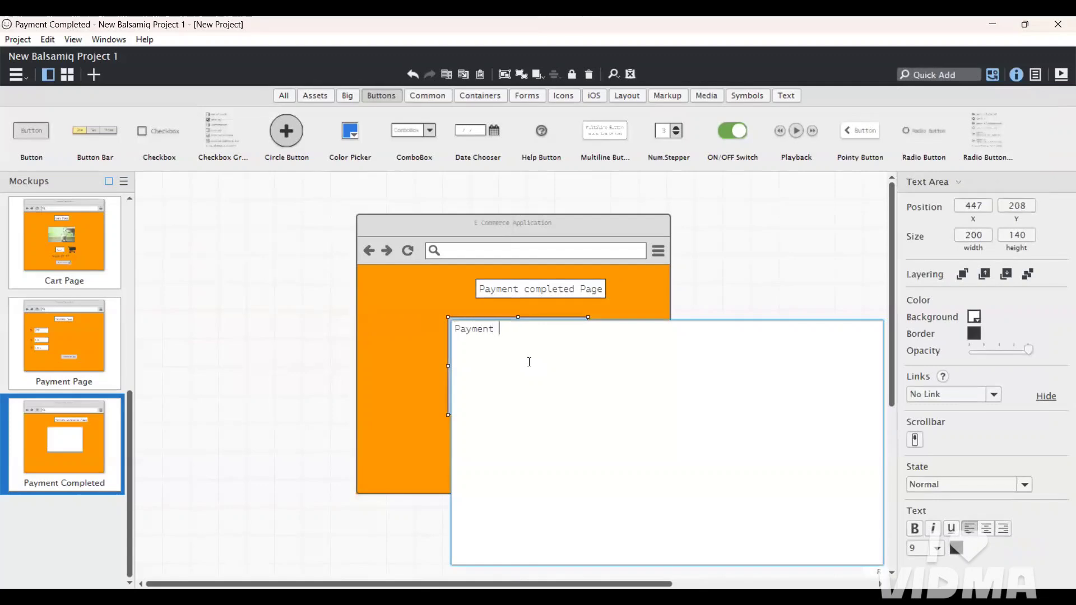
text(Successfu)
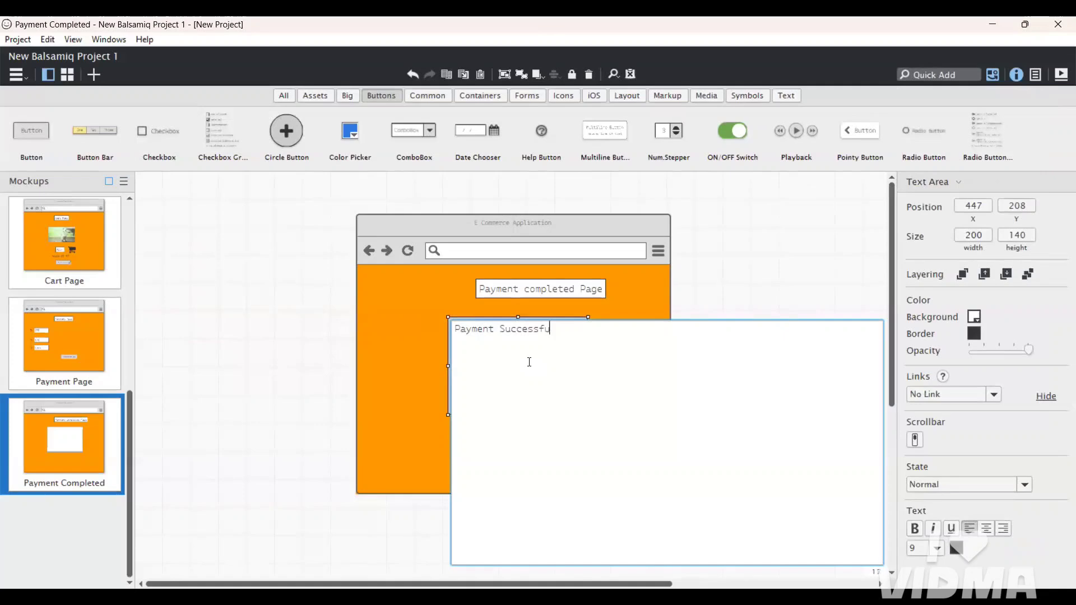
text(lly Completed)
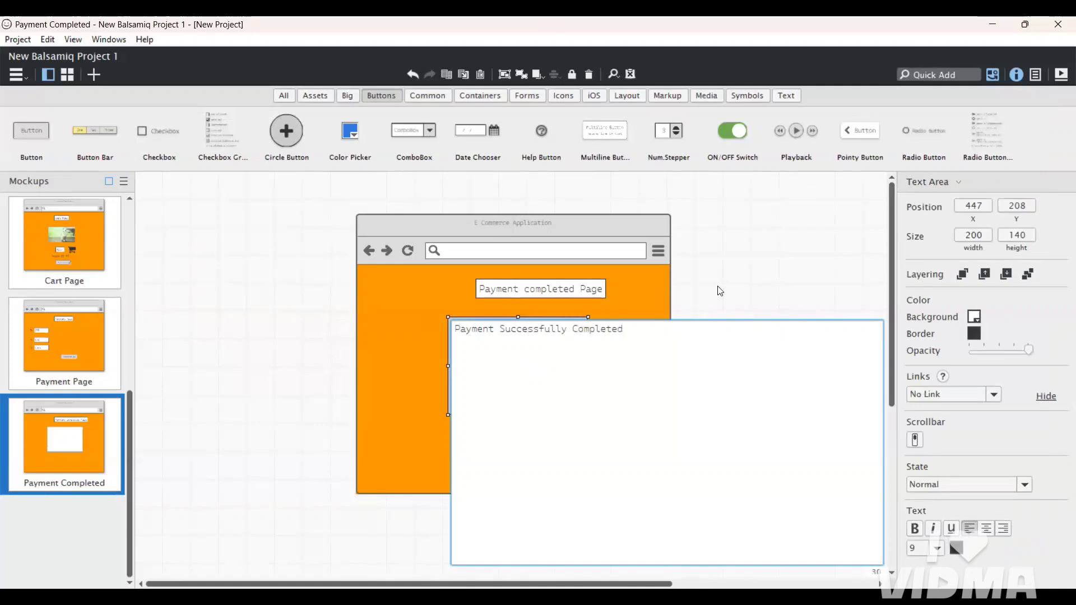
click(692, 319)
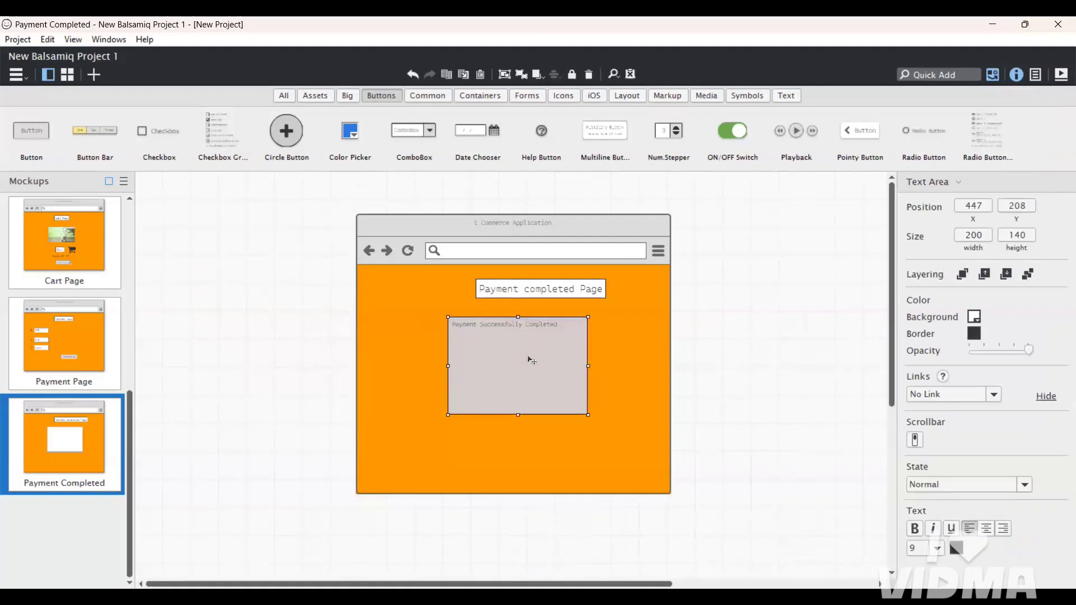
mouse_move(529, 355)
mouse_down()
mouse_move(530, 382)
mouse_move(525, 374)
mouse_up()
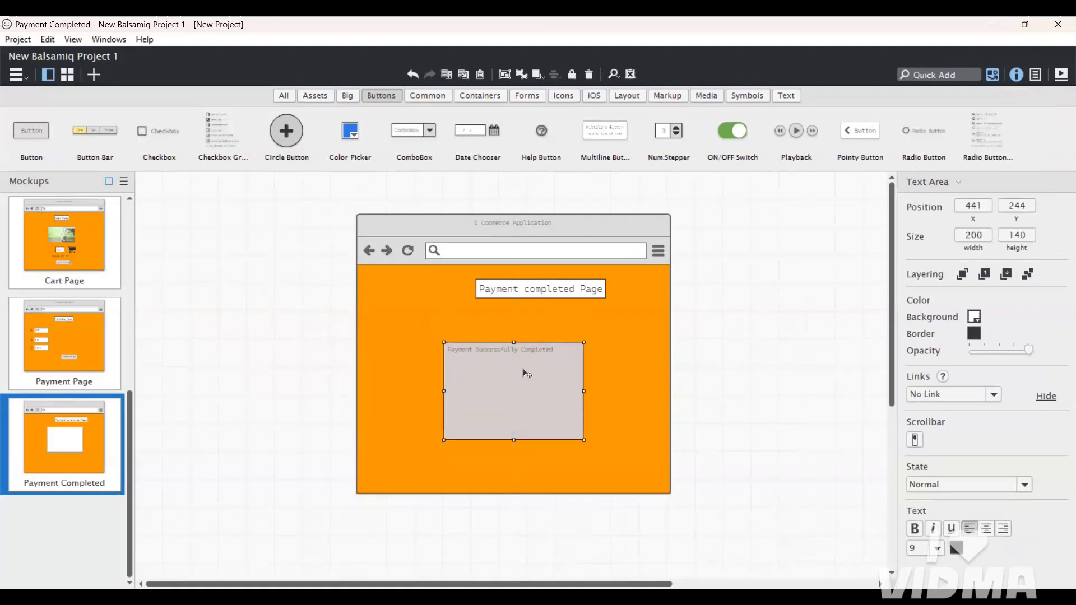
Give the text area a green border and a cyan background.
click(974, 335)
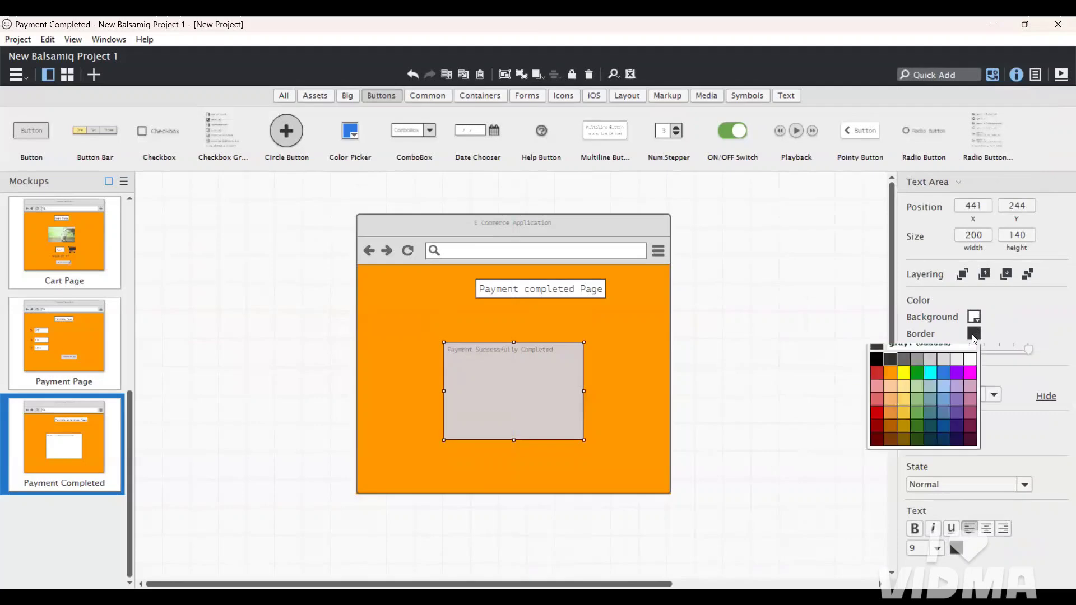
click(923, 383)
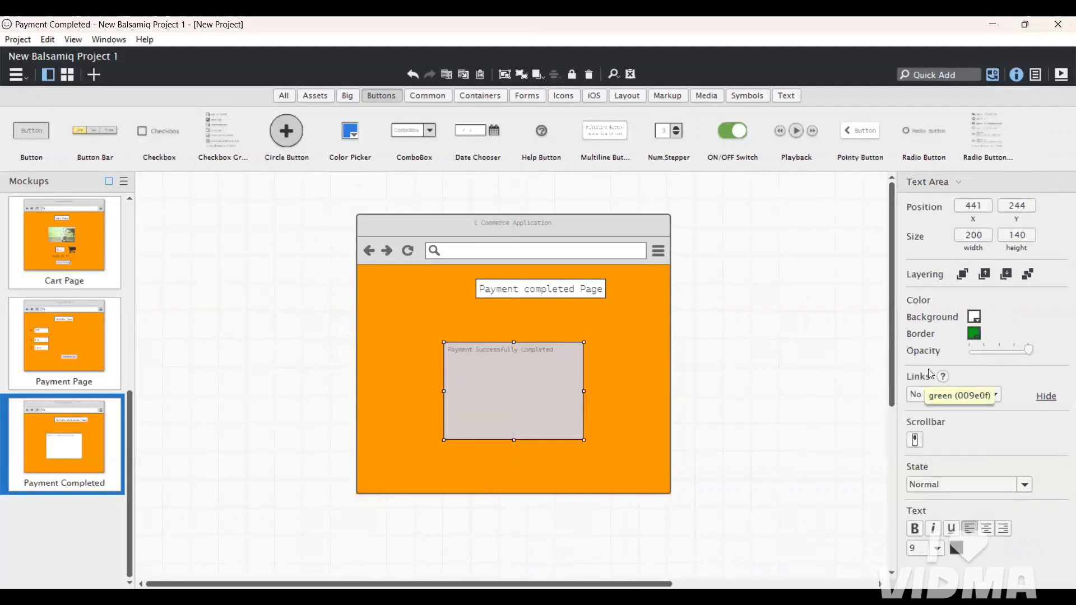
click(974, 316)
click(926, 366)
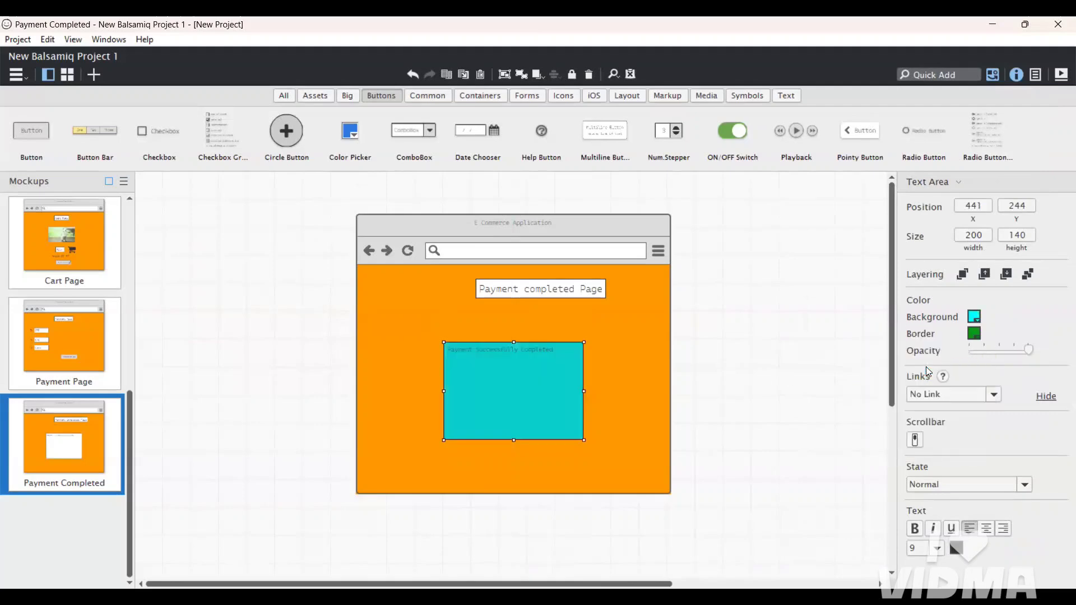
Try text size 18 for the payment message, and set it to 15.
click(937, 549)
click(918, 430)
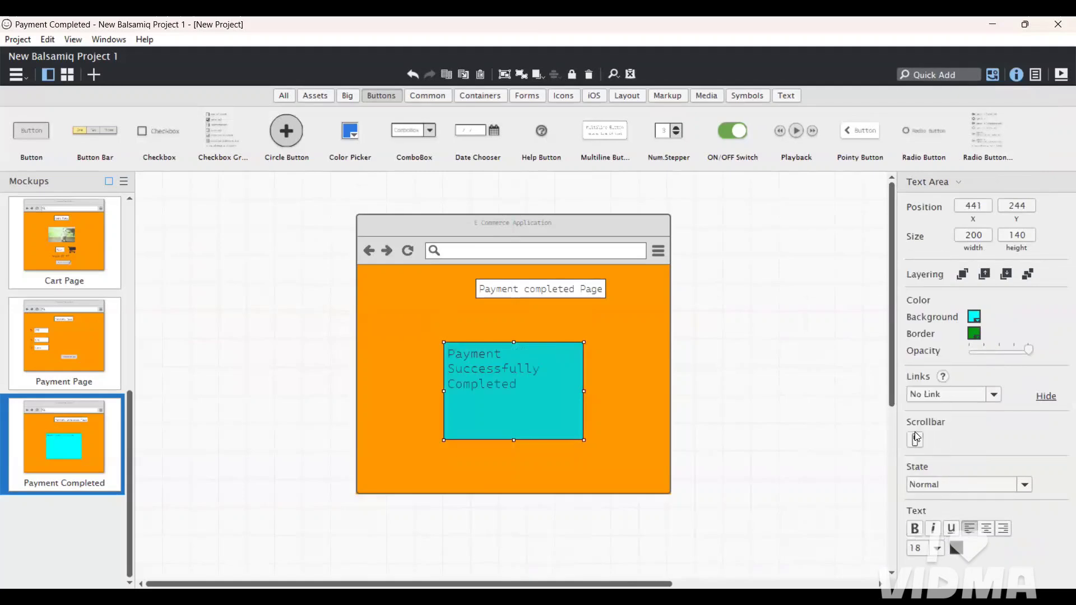
click(938, 550)
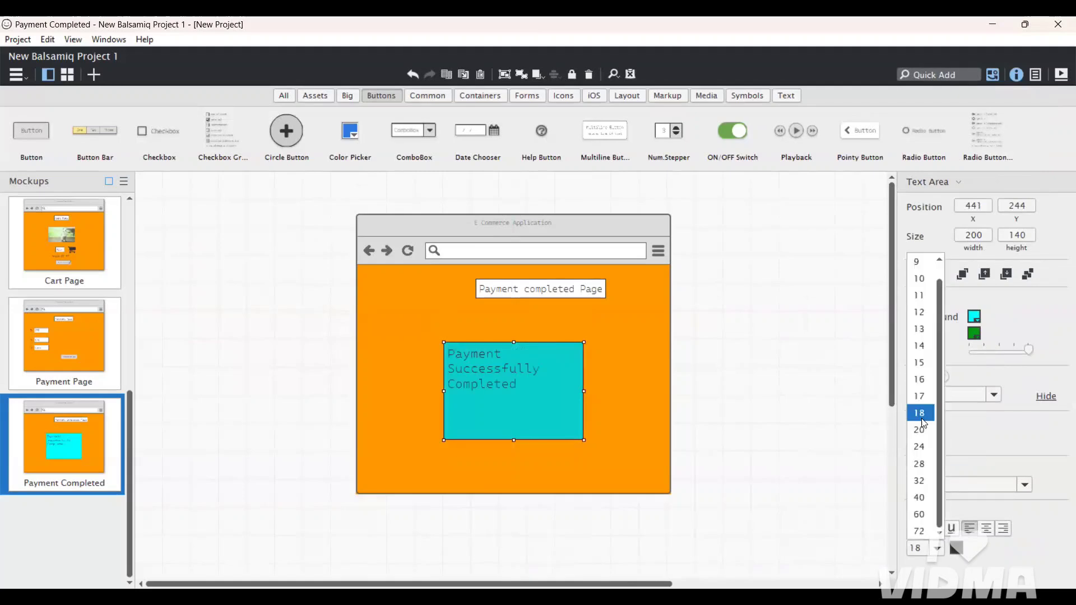
click(922, 364)
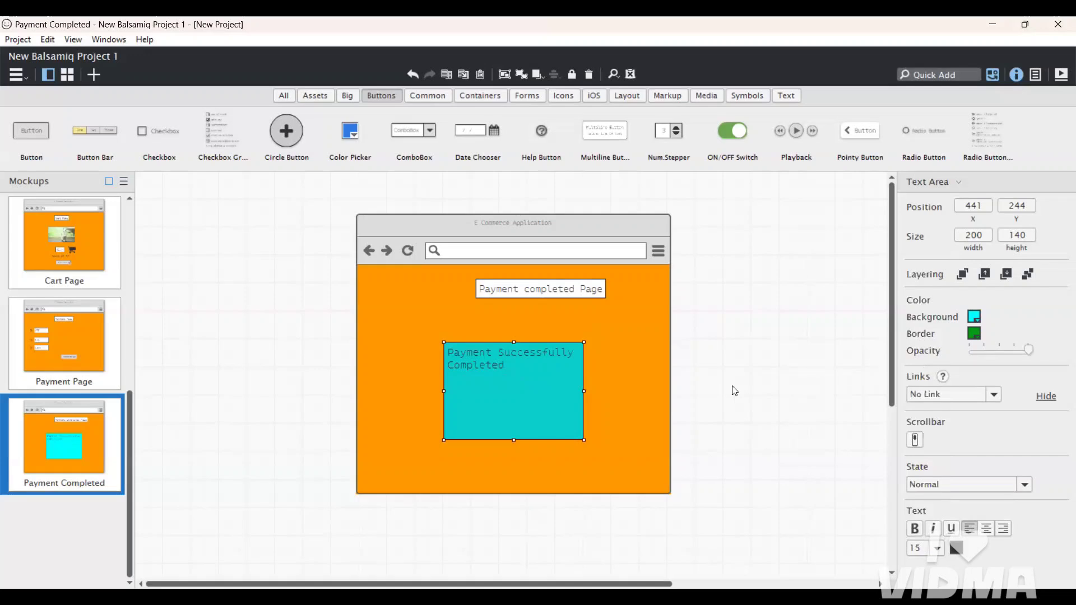
Link the Proceed to pay button on the Payment Page mockup to the Payment Completed mockup.
click(70, 368)
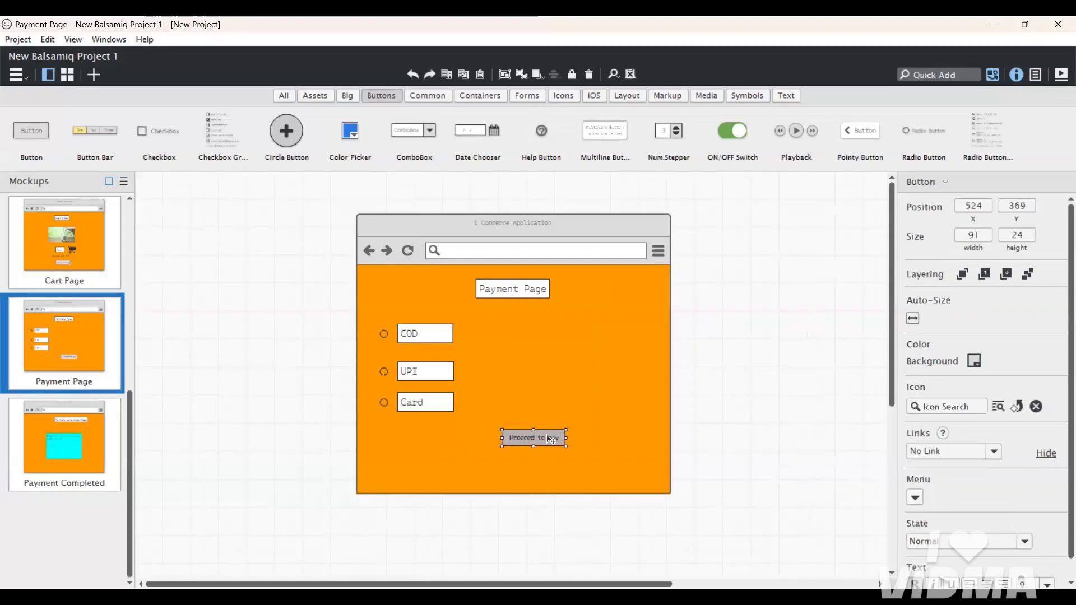
click(995, 451)
click(941, 340)
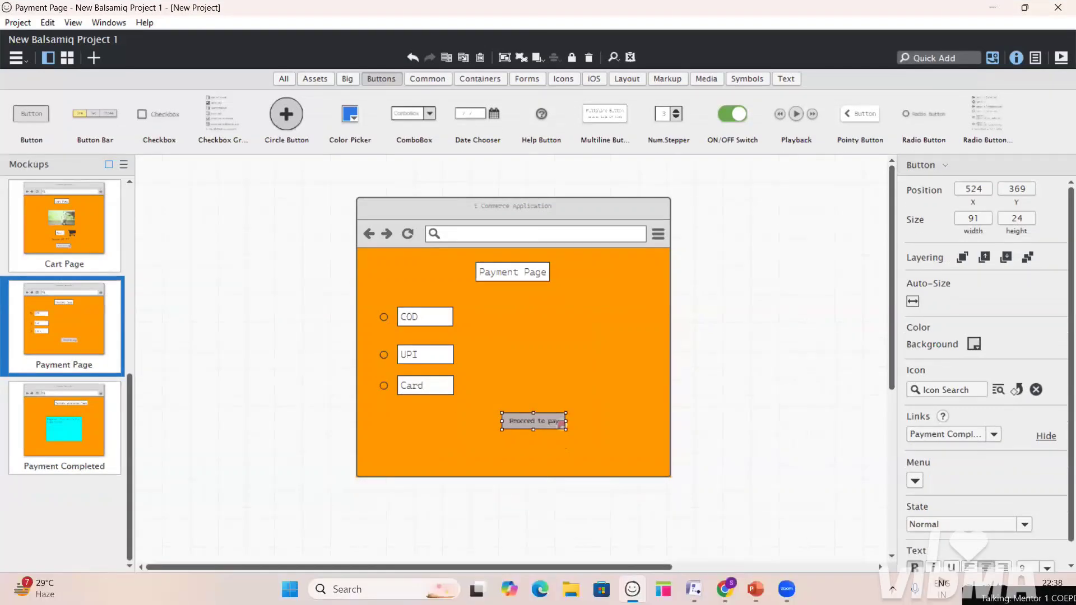
Preview the Payment Page full screen, test the Proceed to pay link, and exit the presentation.
click(1061, 57)
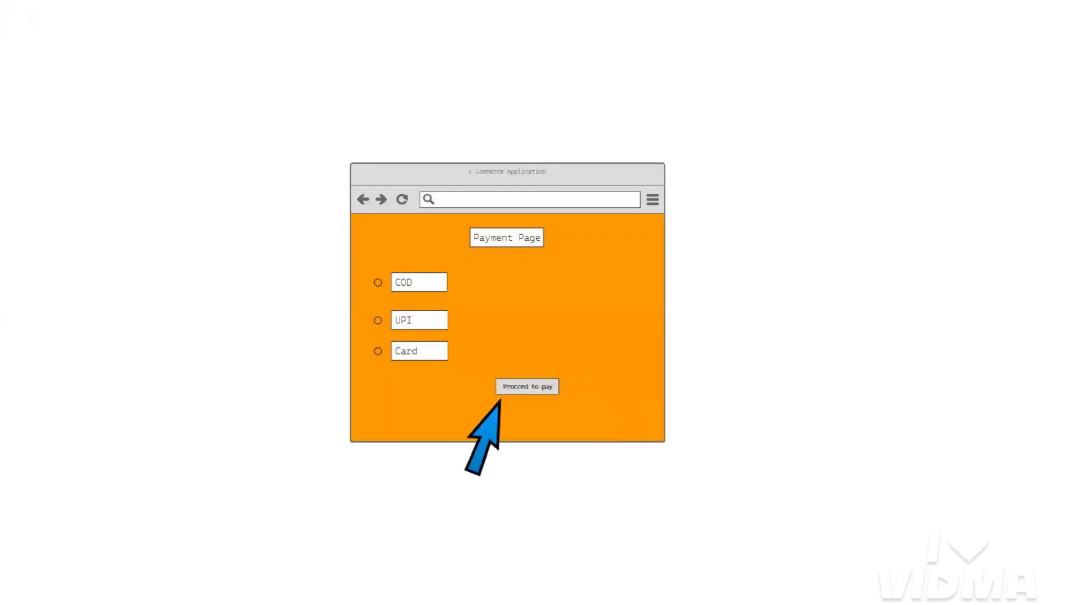
click(525, 388)
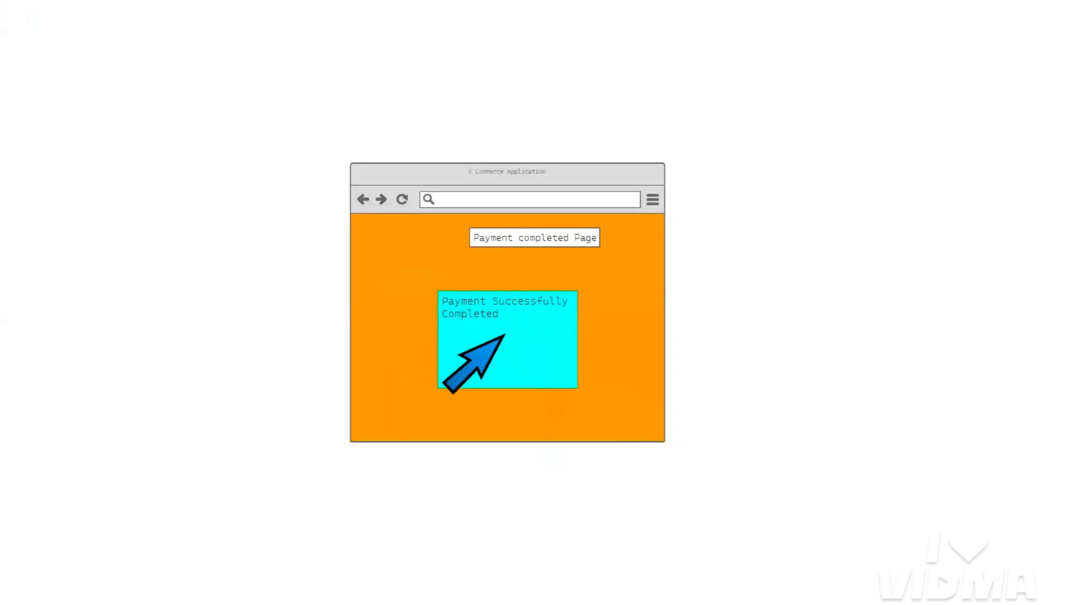
key(Escape)
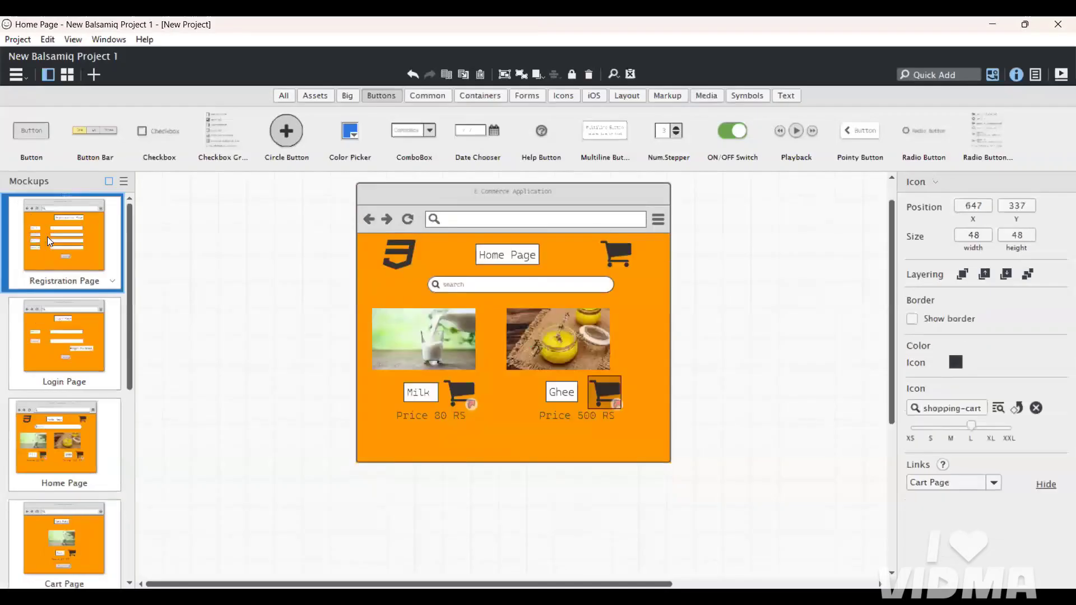
Present the wireframe starting from the Registration Page mockup and follow its button link to the Login Page.
click(47, 236)
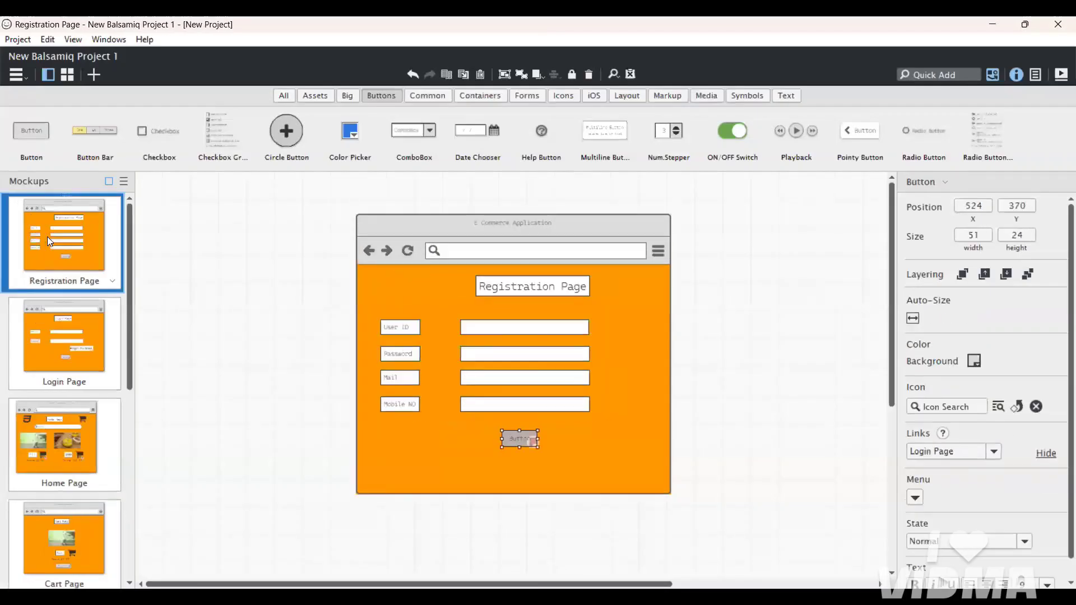
click(1061, 75)
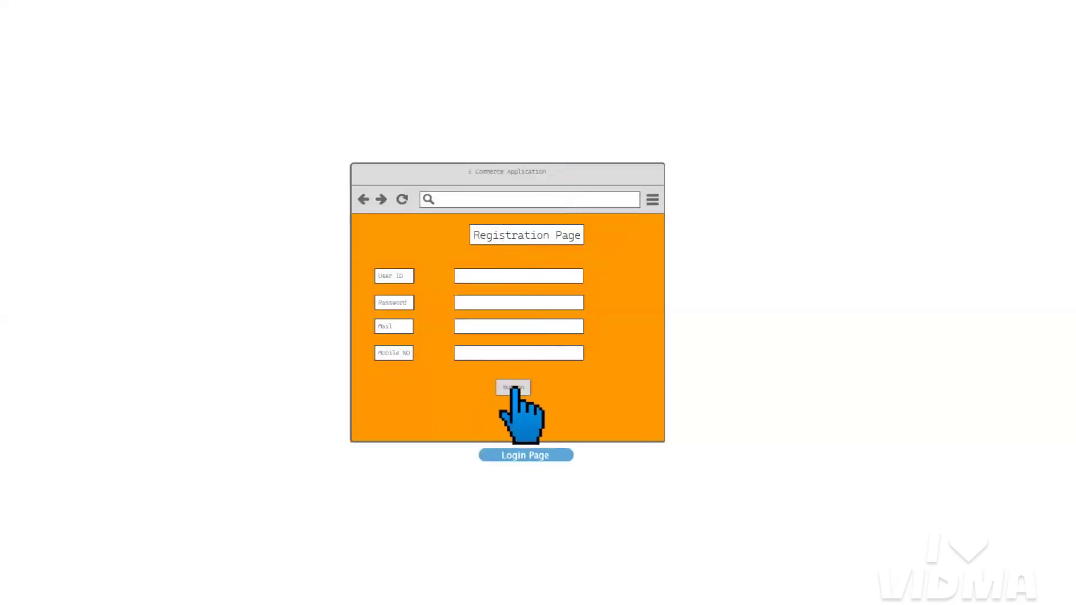
click(514, 387)
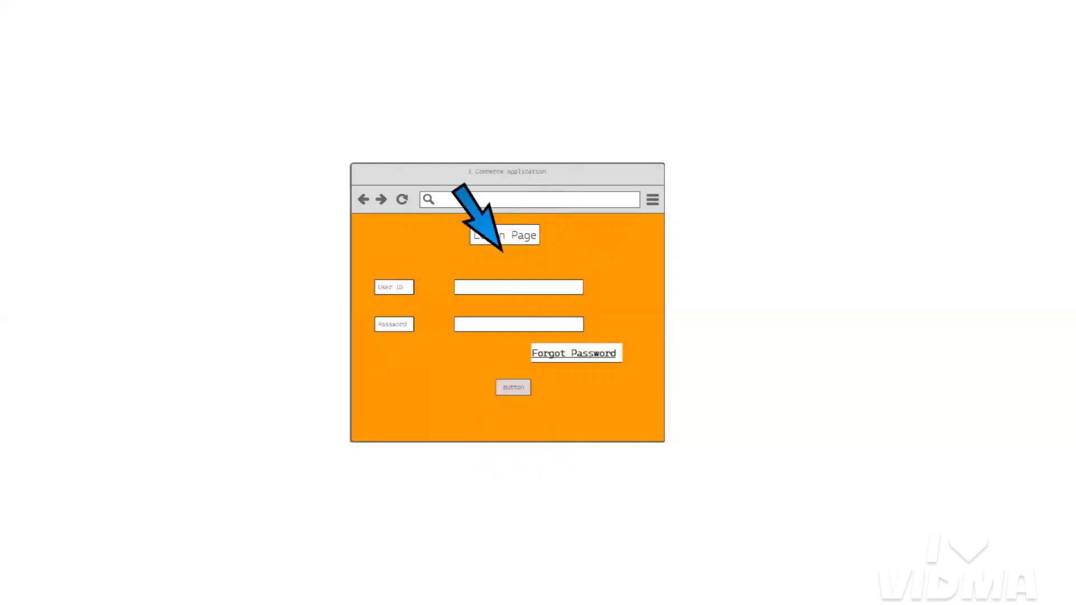
Test the presentation links from the Login Page button to the Home Page and from Milk's cart icon to the Cart Page.
click(505, 388)
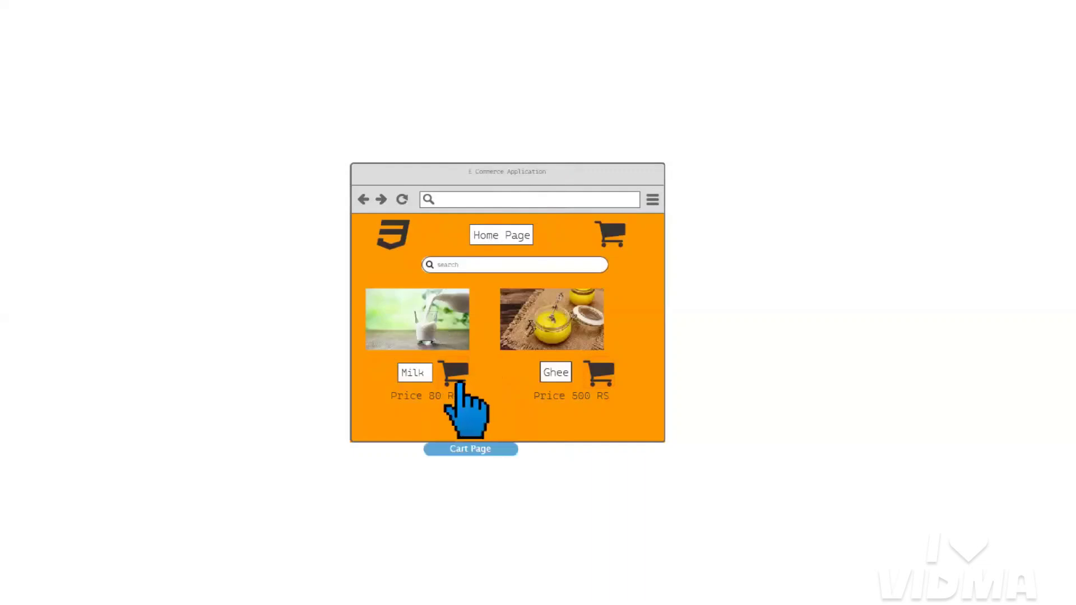
click(461, 385)
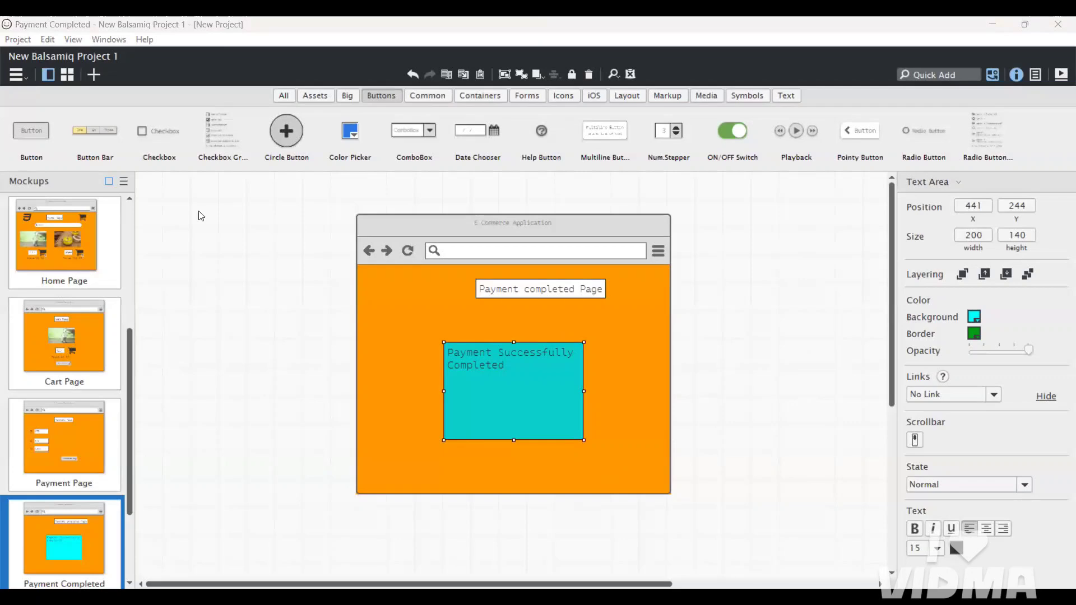
Review the Home Page and Registration Page mockups in the editor.
click(64, 273)
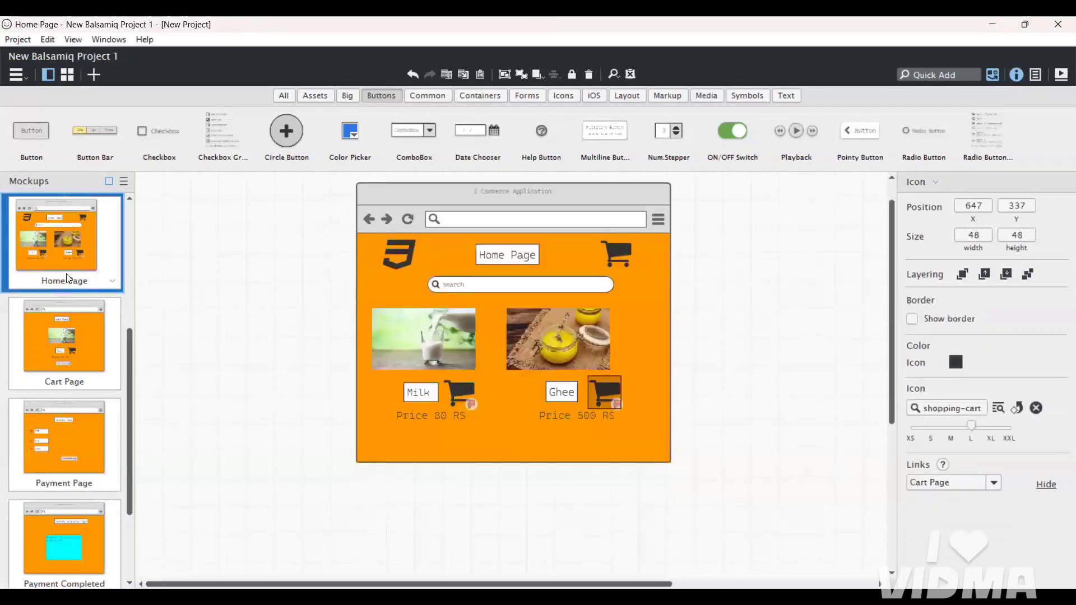
scroll(66, 274, up, 4)
click(67, 272)
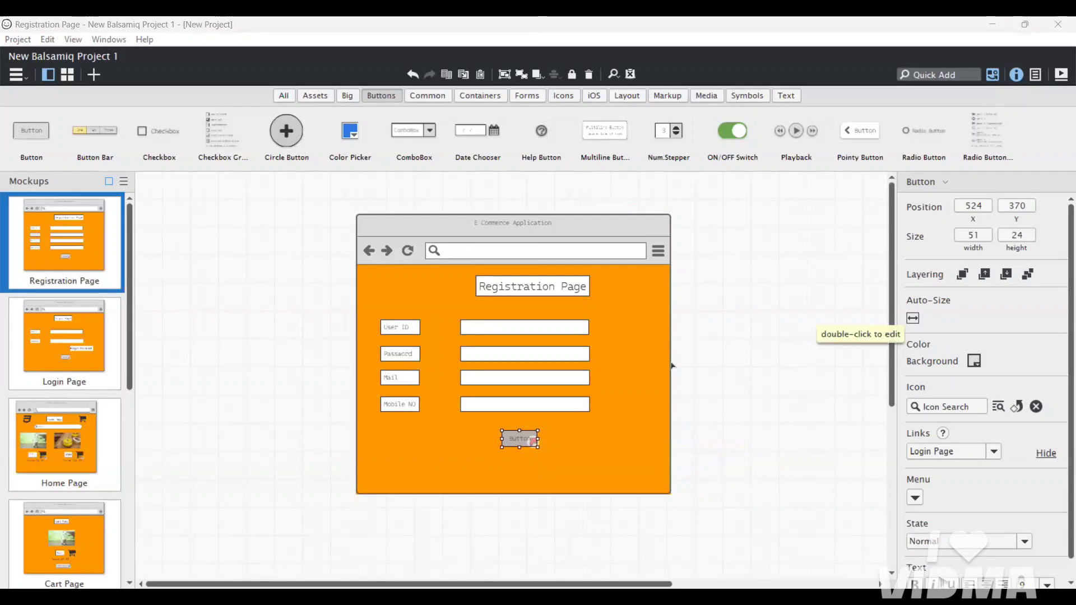
scroll(728, 370, down, 1)
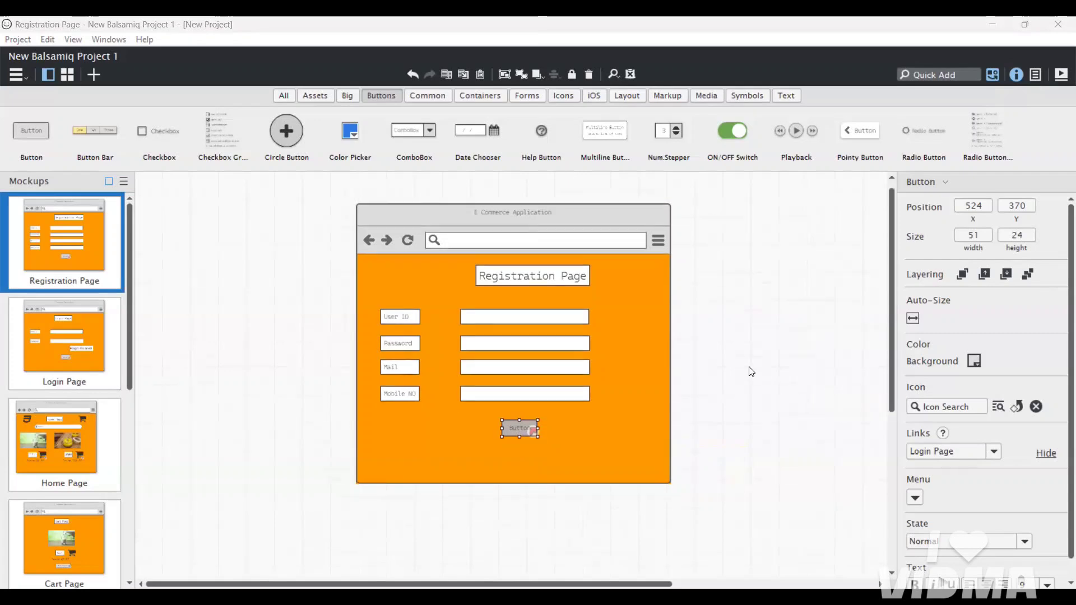
scroll(750, 373, down, 5)
scroll(740, 391, up, 6)
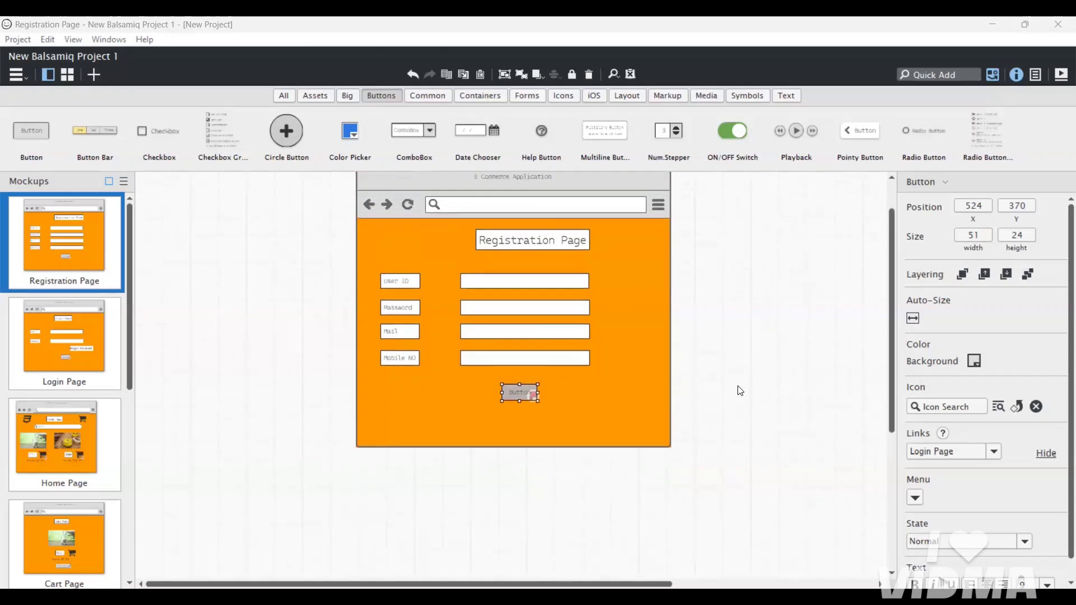
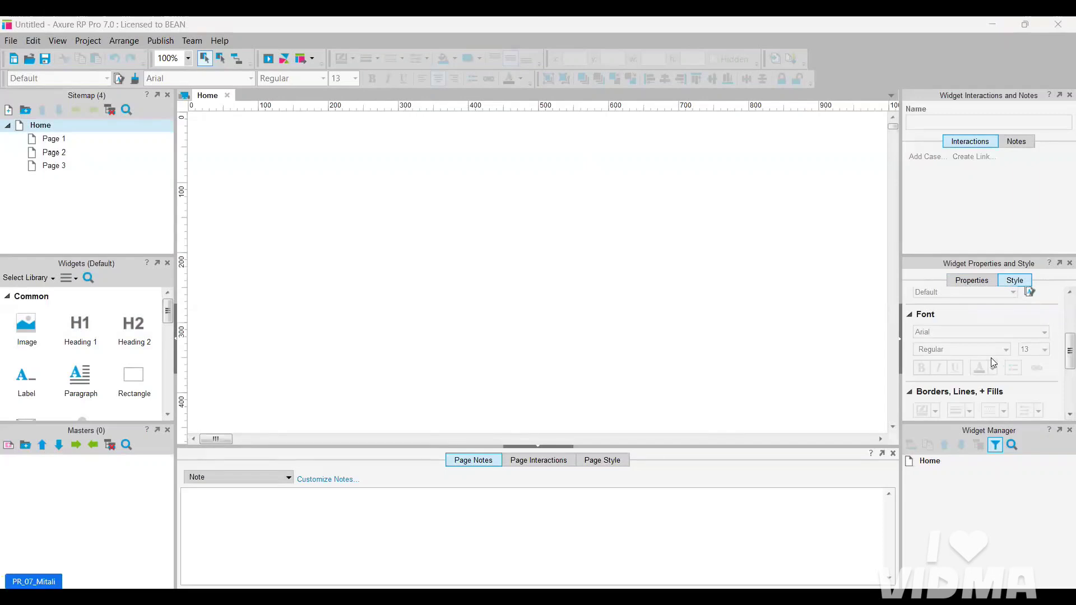
scroll(992, 365, down, 5)
scroll(984, 361, up, 6)
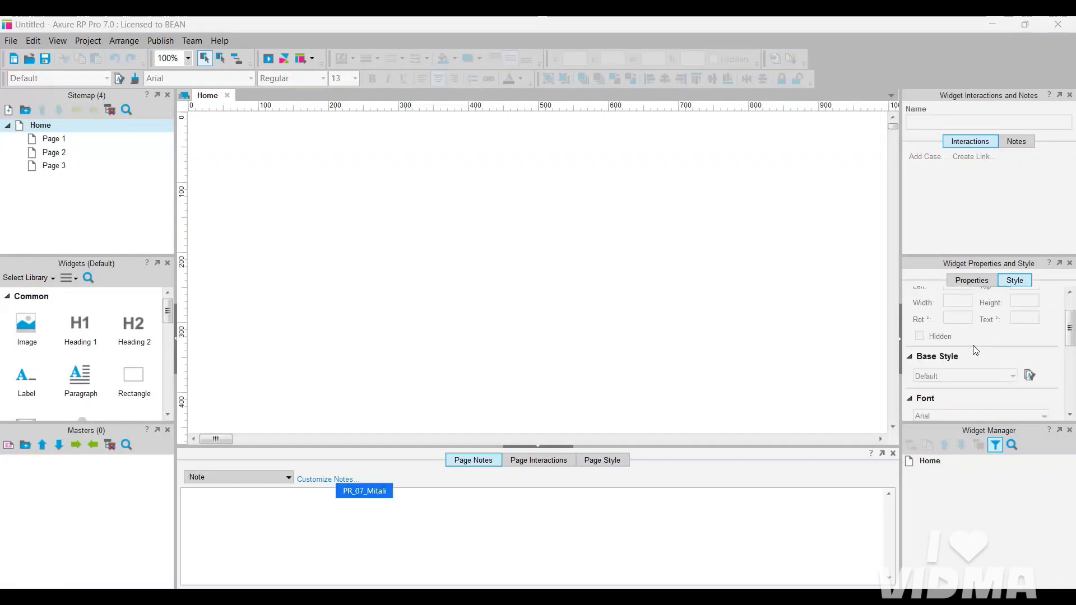
scroll(986, 353, up, 2)
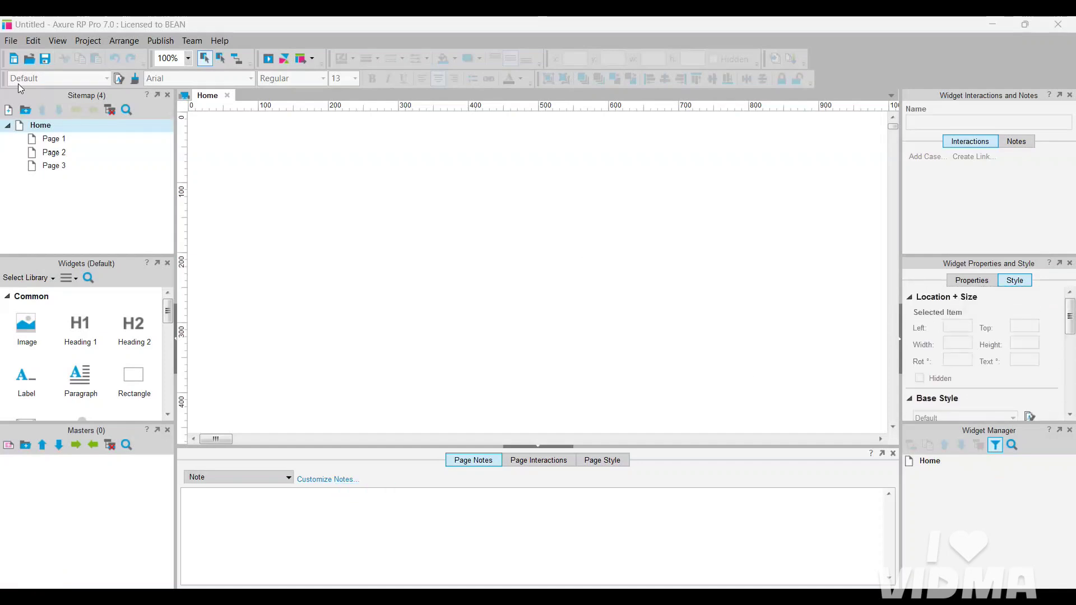
In Axure RP, open Page 1 from the sitemap and rename it Login Page.
double_click(44, 142)
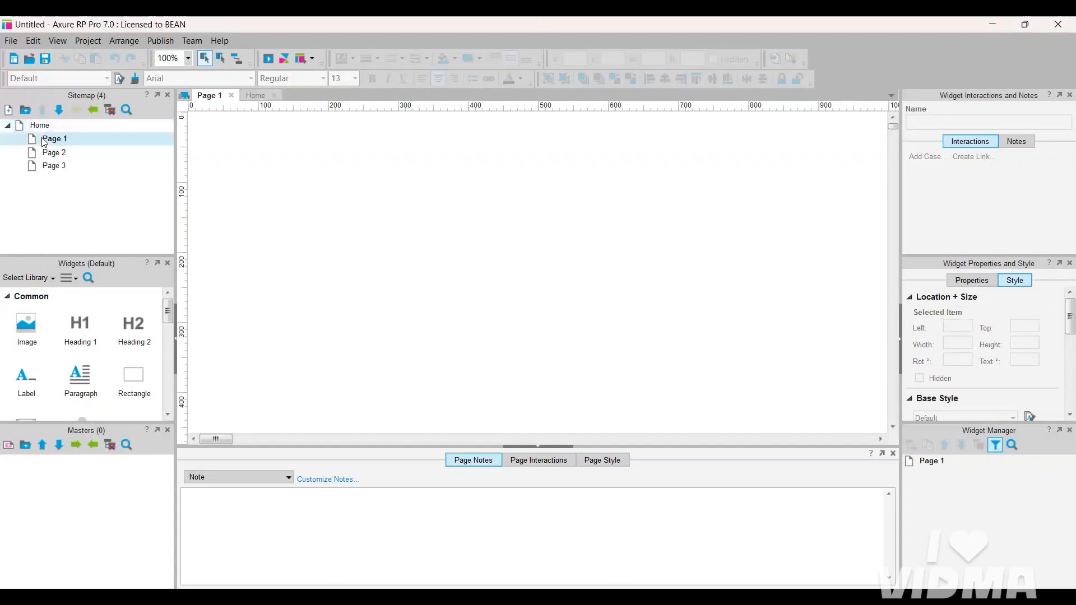
right_click(44, 140)
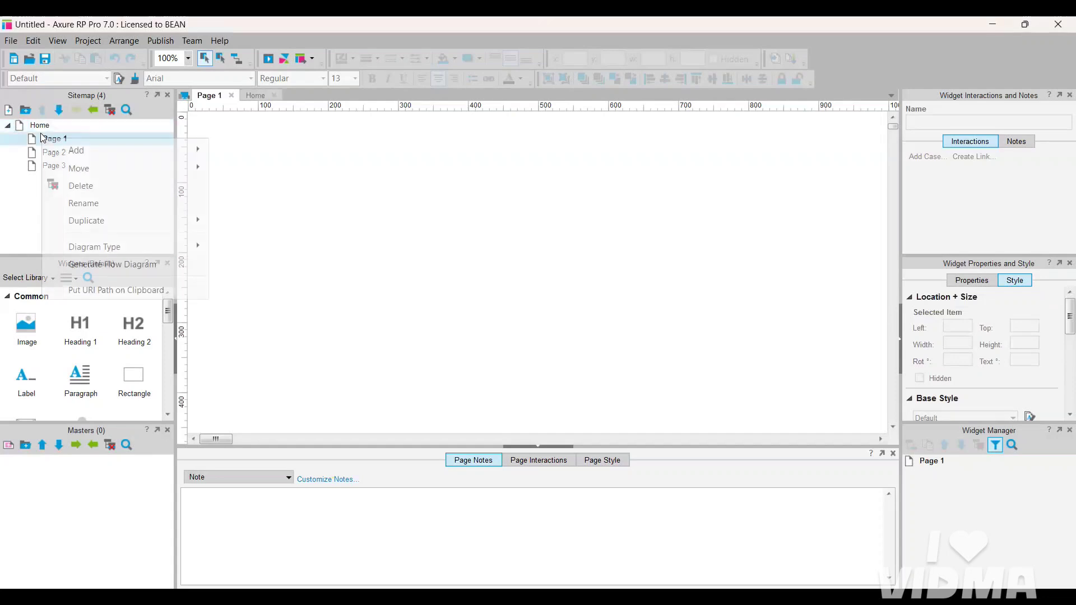
click(91, 203)
key(BackSpace)
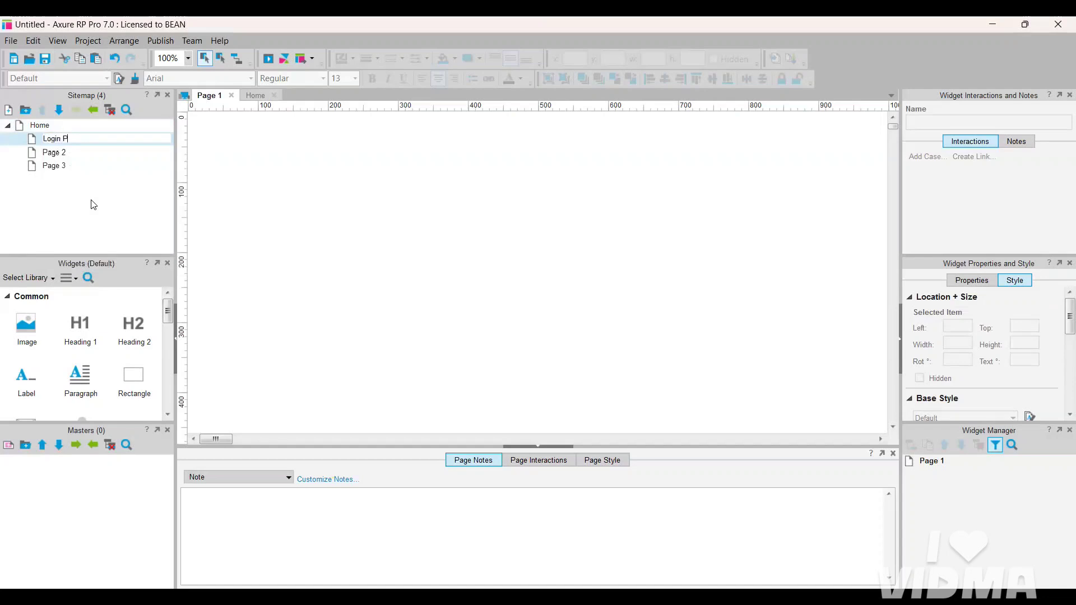
key(Return)
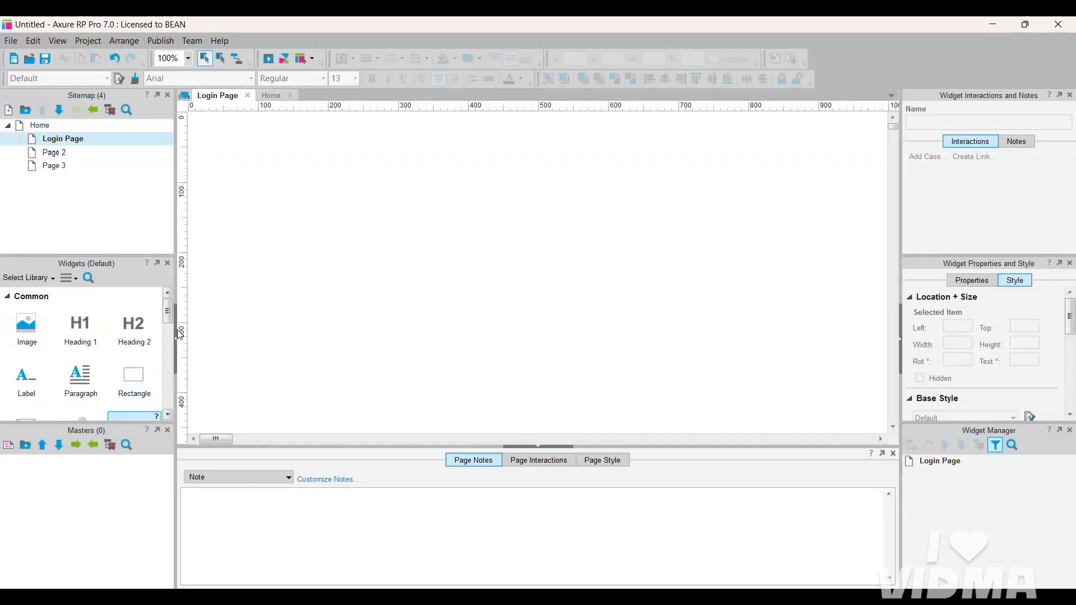
Place a rectangle on the Login Page at 200, 120 and enlarge it to 520 wide by 280 high.
scroll(166, 324, down, 3)
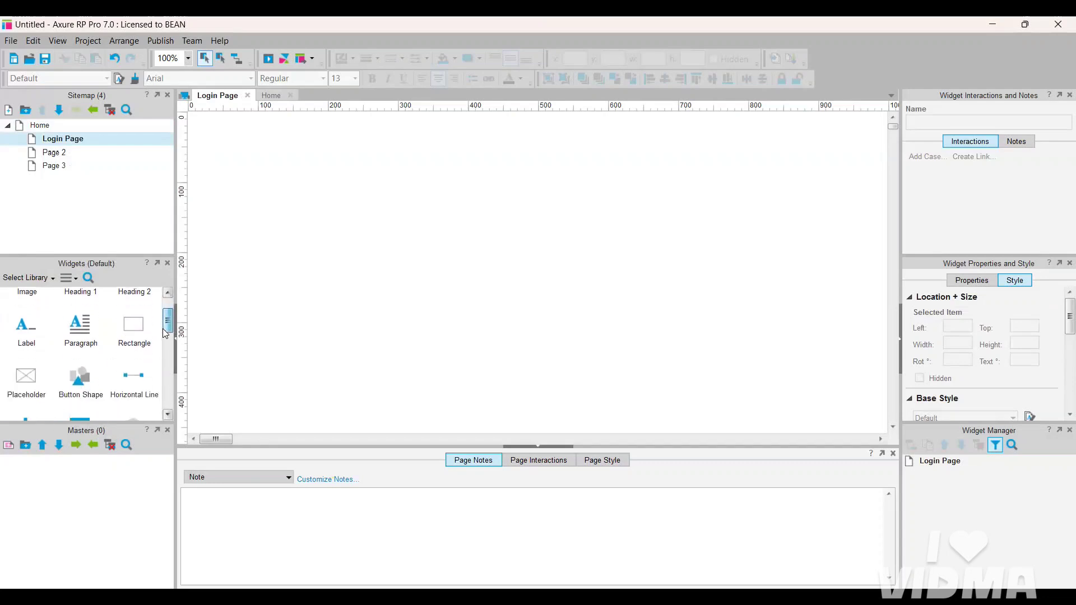
drag(135, 329, 328, 218)
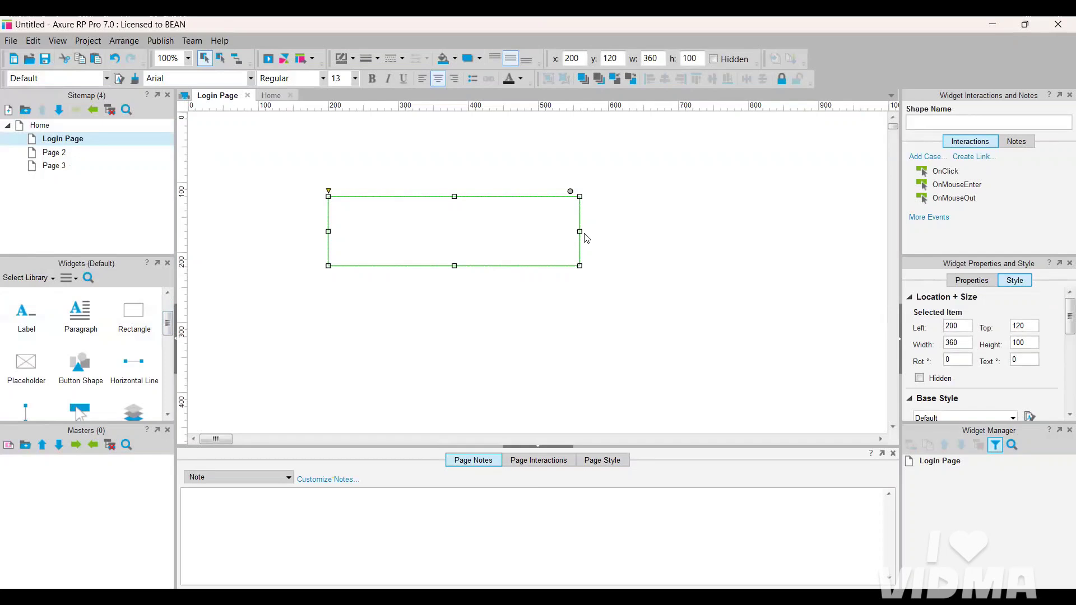
drag(585, 235, 692, 231)
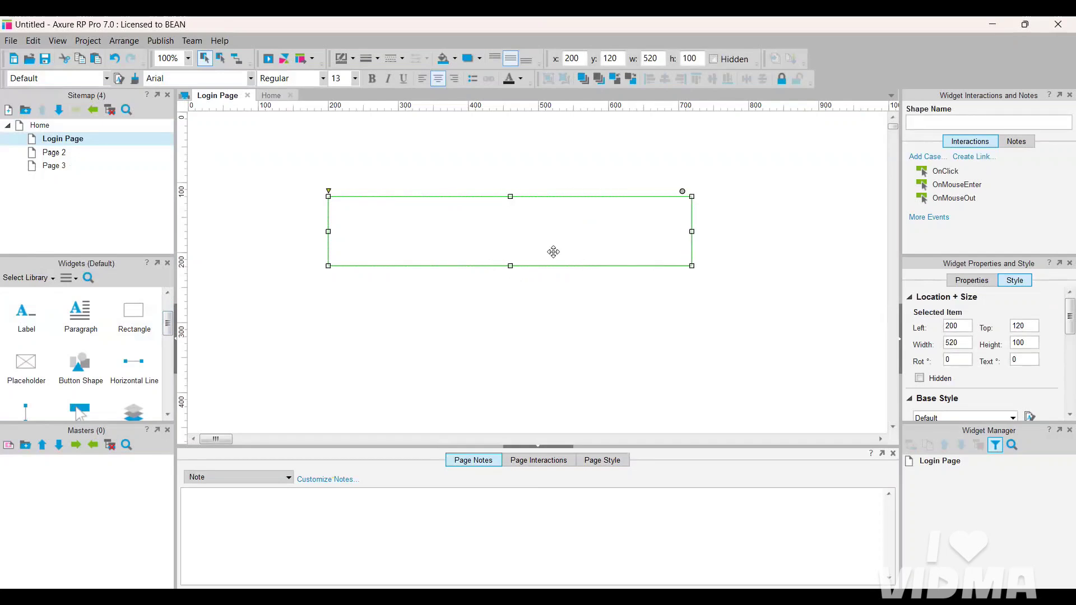
drag(510, 266, 510, 392)
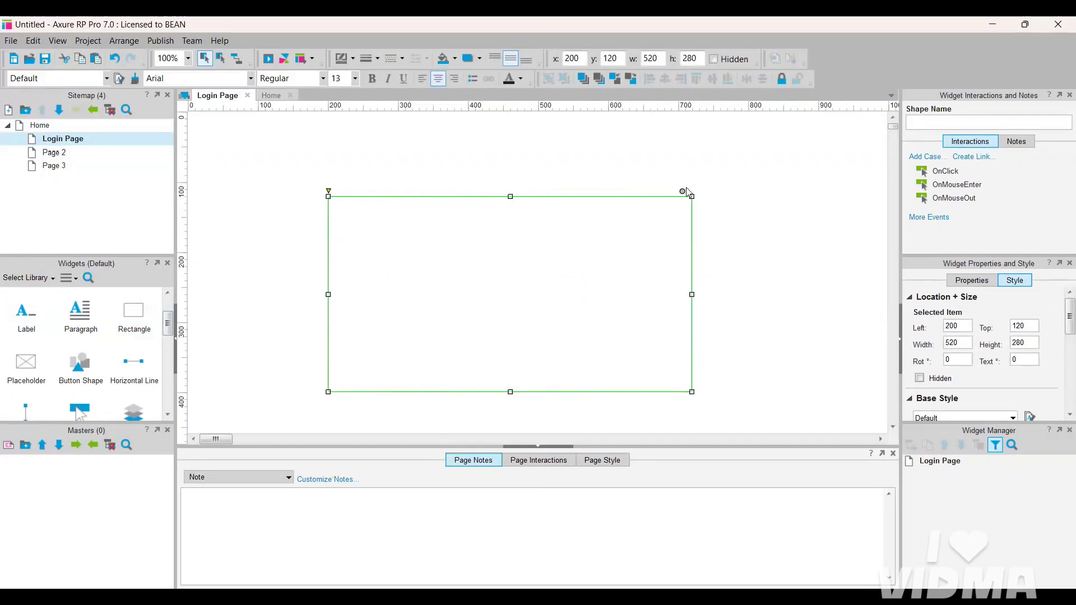
Change the large rectangle to the third rectangle shape variant and fill it with solid teal 009999.
click(683, 192)
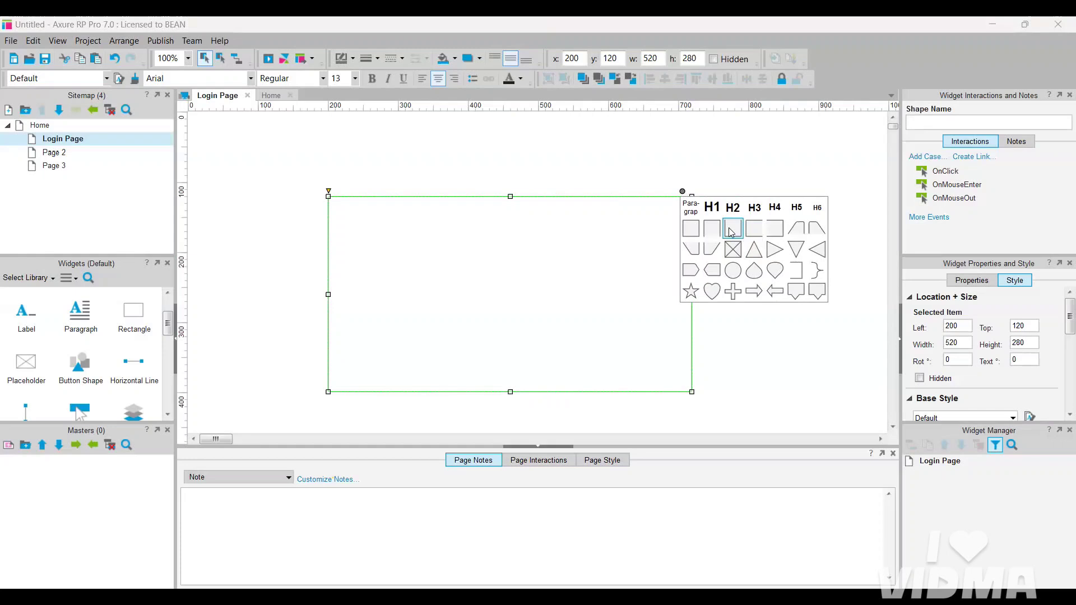
click(731, 230)
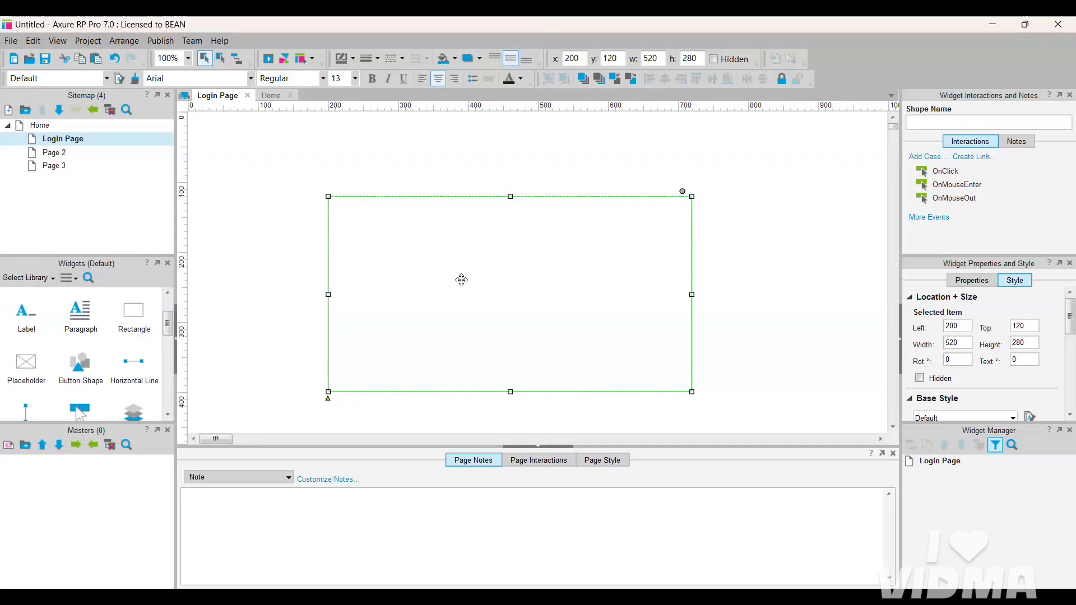
click(454, 59)
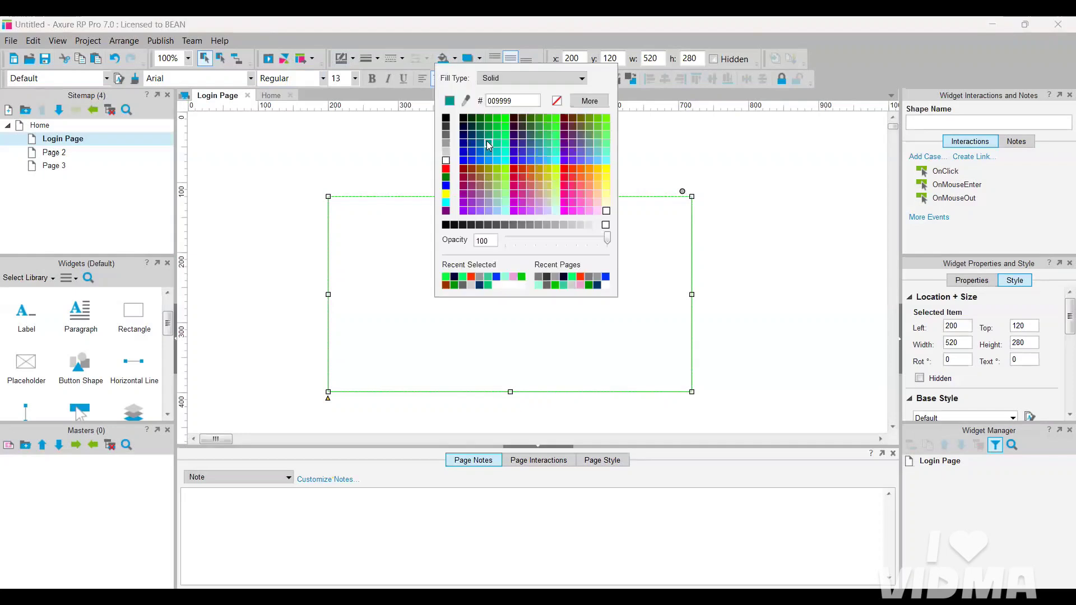
click(487, 140)
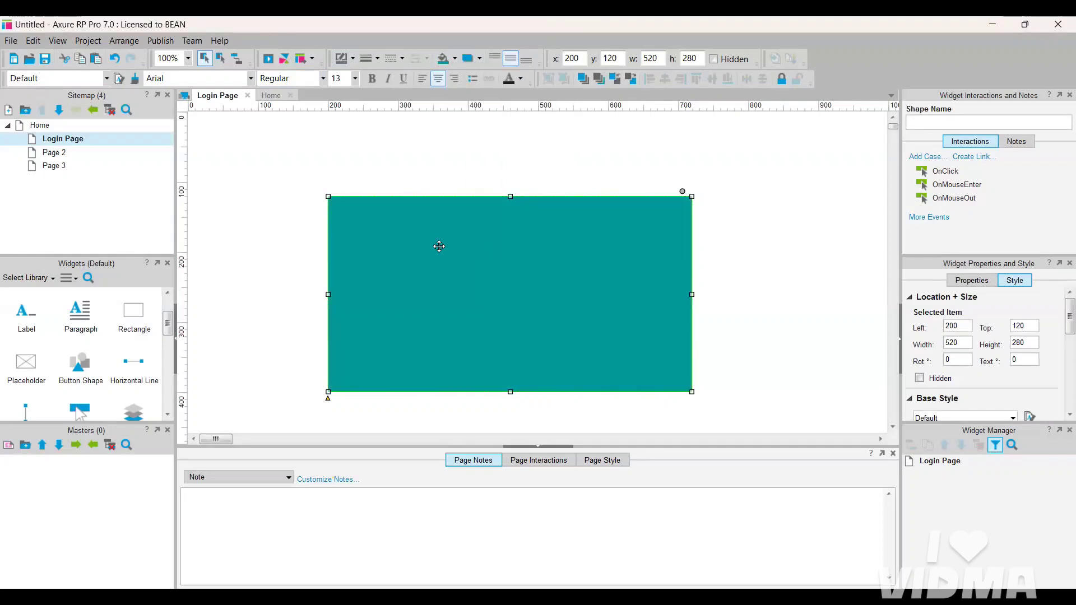
click(409, 177)
click(409, 247)
Add a Heading 1 reading "Login Page" near the upper edge of the teal panel, at 379, 140.
scroll(108, 365, up, 2)
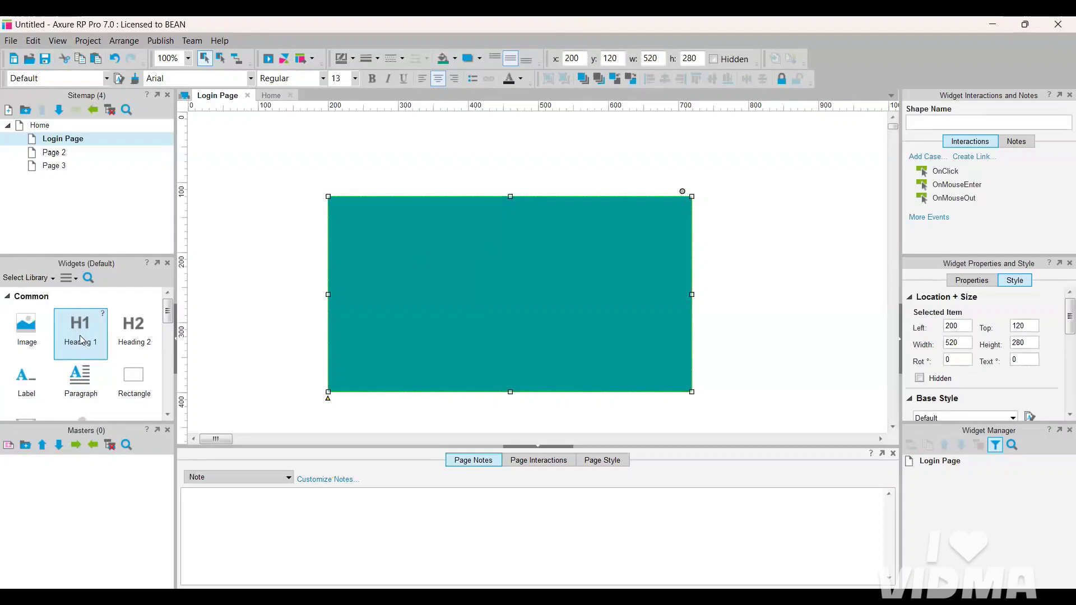
drag(82, 339, 452, 211)
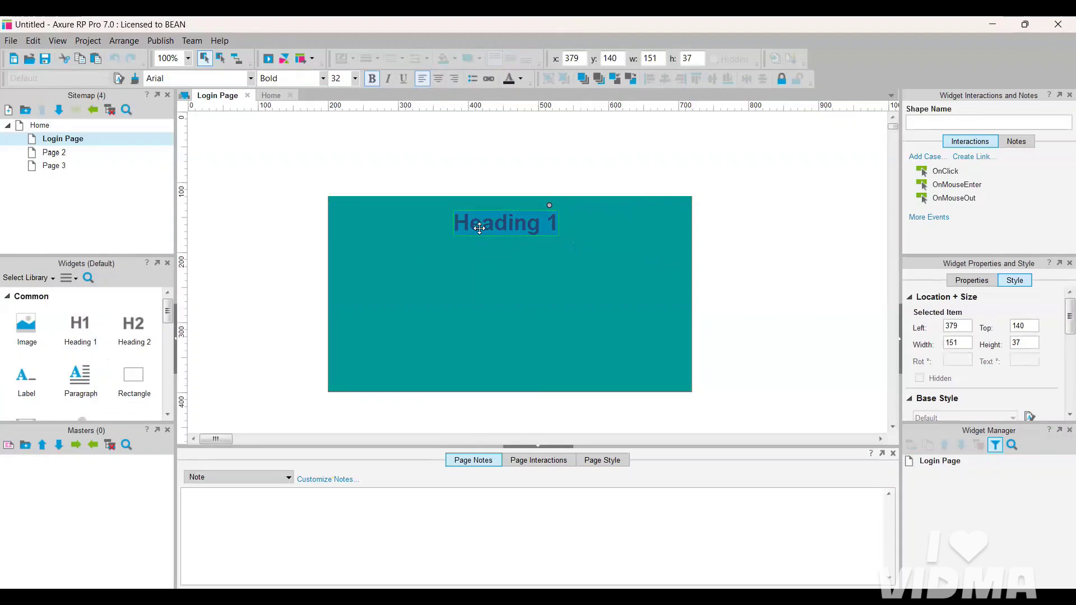
key(BackSpace)
text(Login)
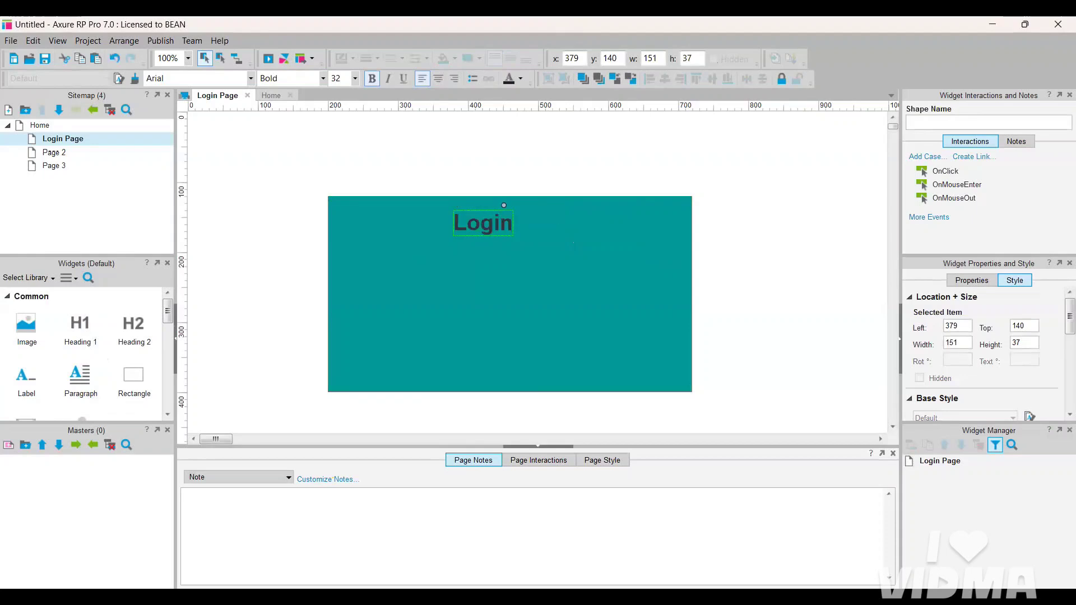
text( Page)
key(Return)
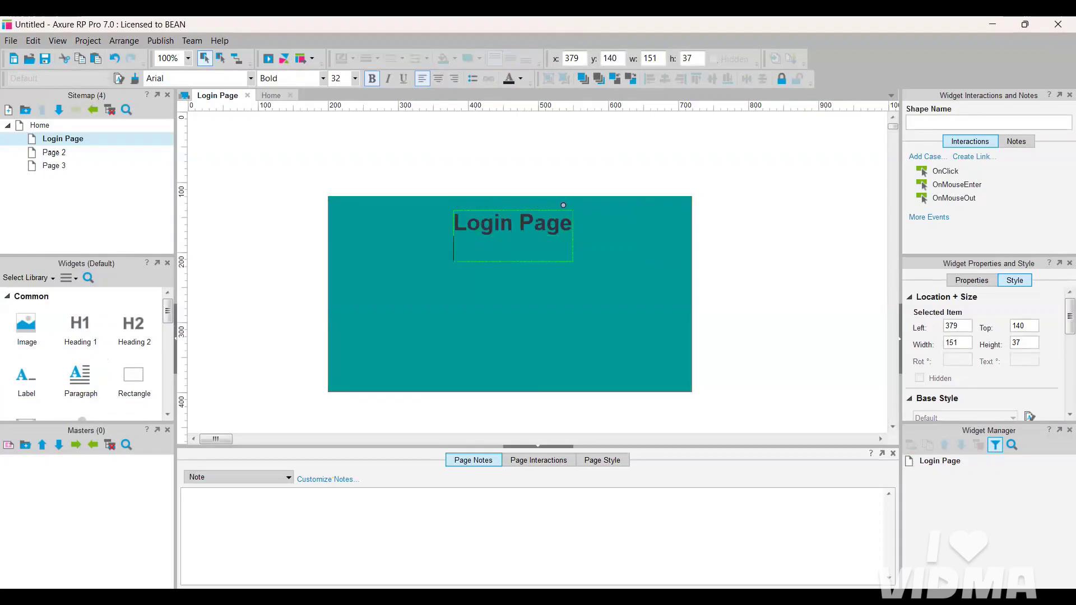
click(269, 144)
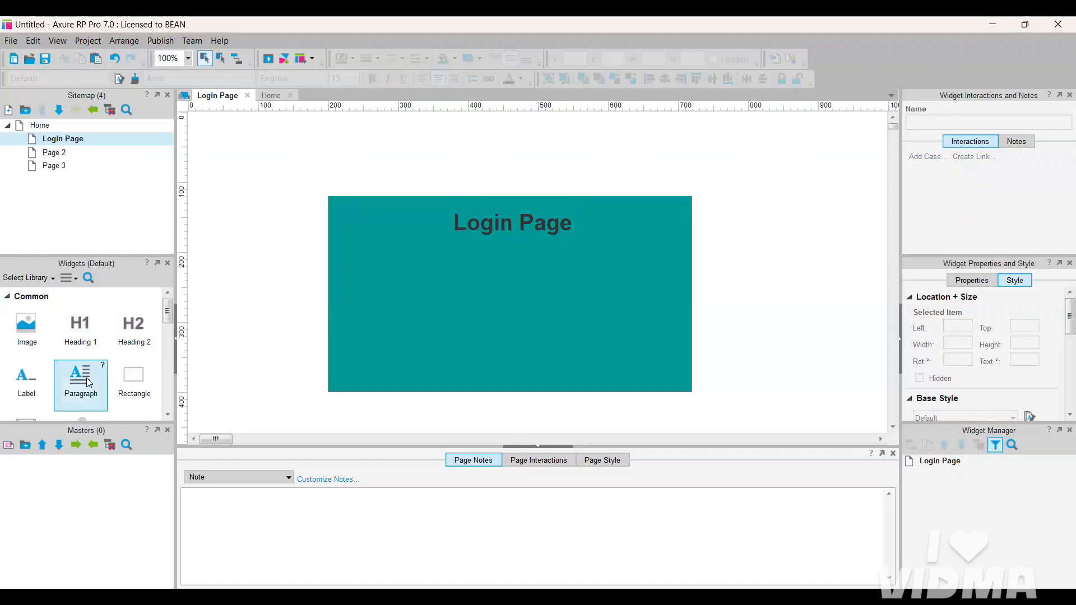
Add a text field at 240, 200 below the Login Page heading and enter "User ID" in it.
scroll(84, 381, down, 2)
scroll(88, 382, down, 5)
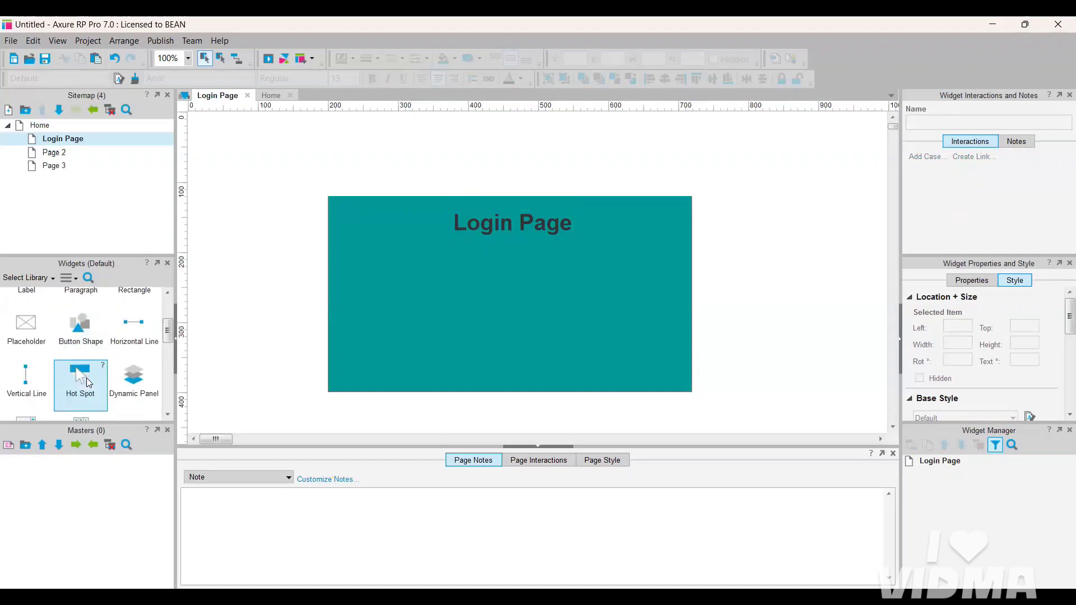
scroll(88, 382, down, 3)
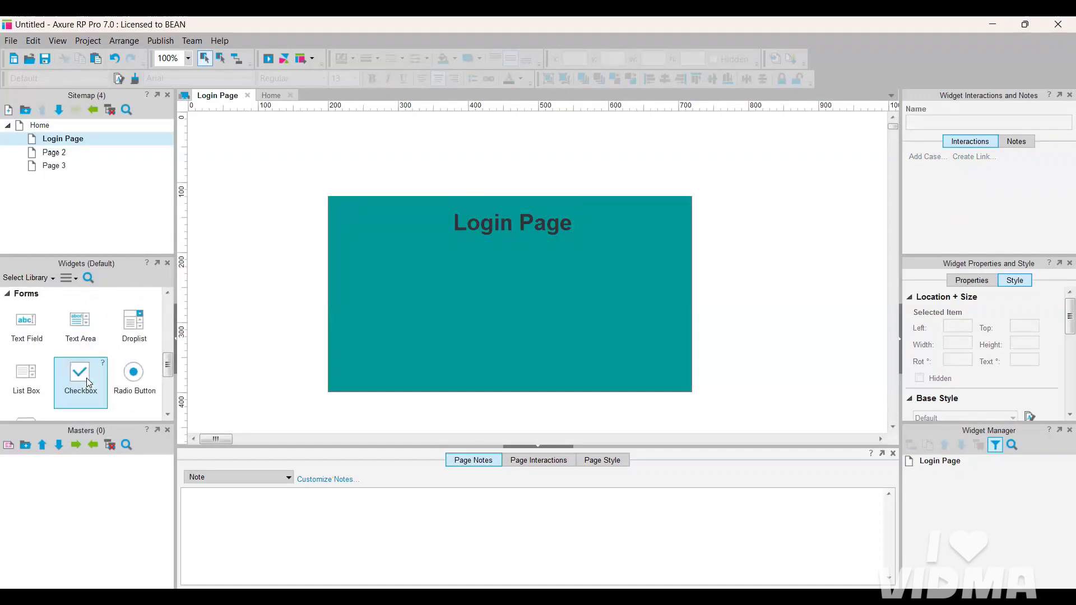
drag(27, 331, 359, 255)
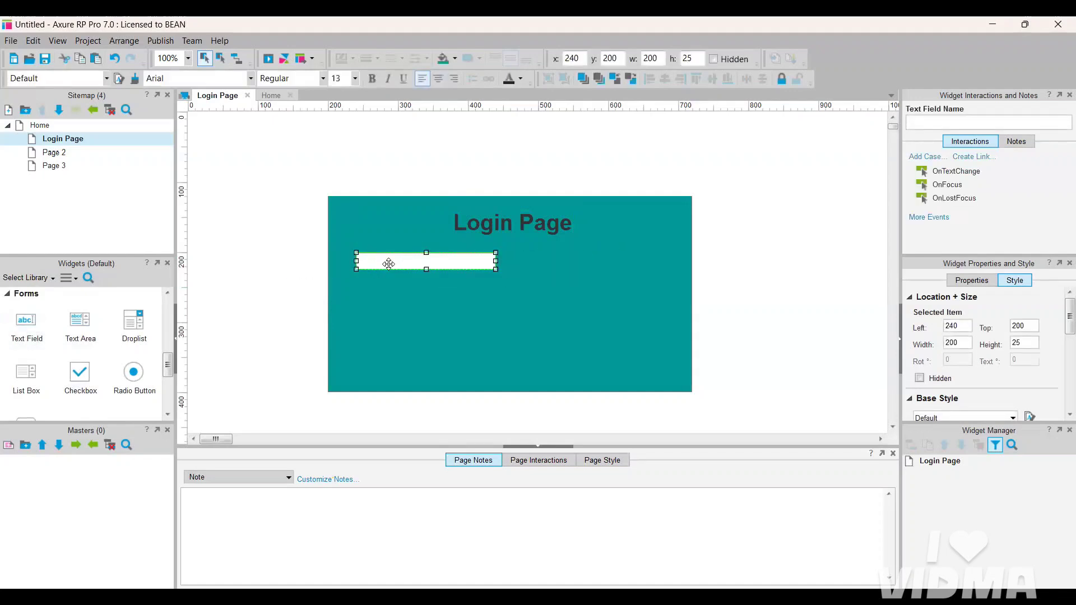
double_click(389, 263)
text(User ID)
click(398, 300)
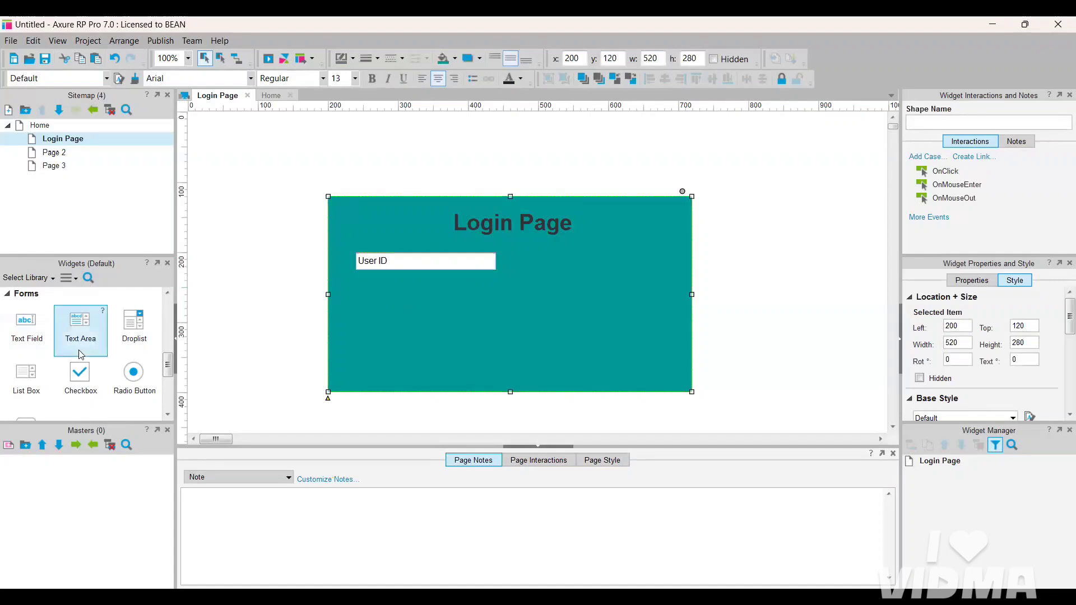
Place a Label widget on the teal panel below the User ID text field, at about 310, 252.
scroll(71, 359, up, 2)
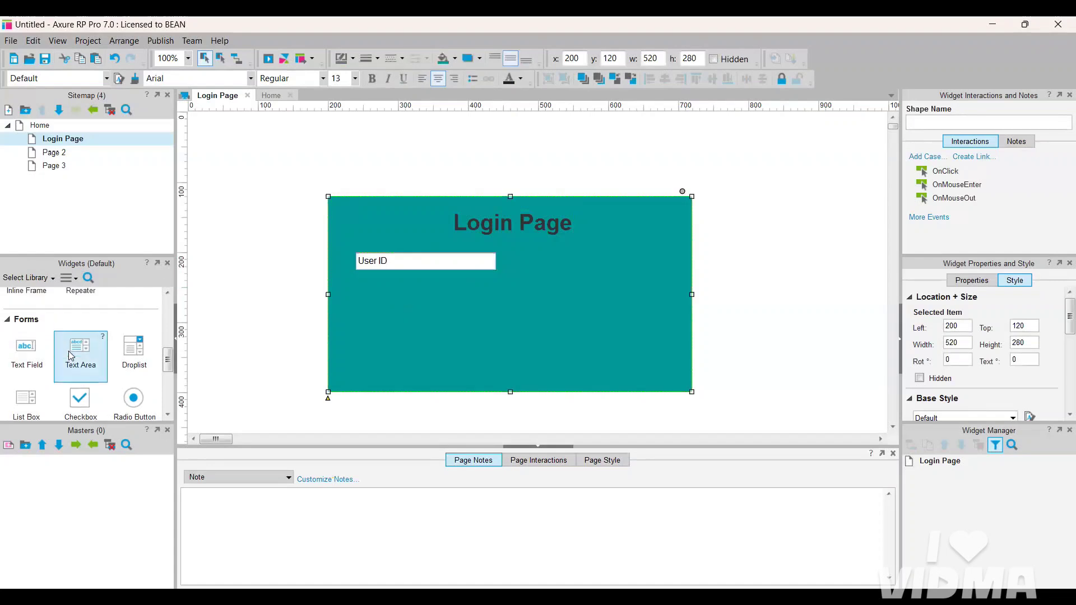
scroll(71, 355, up, 8)
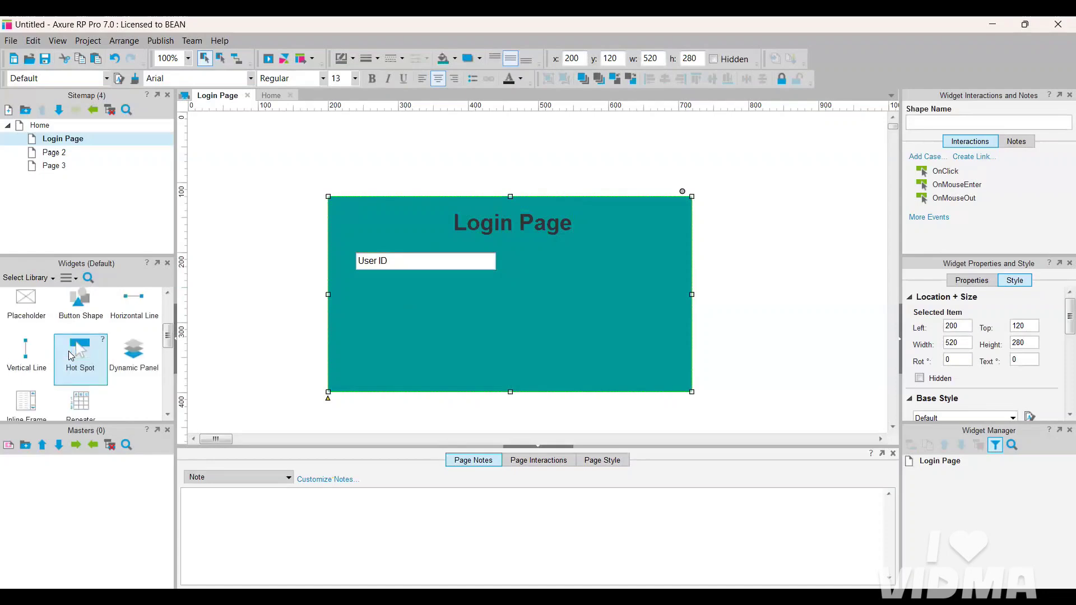
drag(48, 351, 412, 295)
double_click(416, 294)
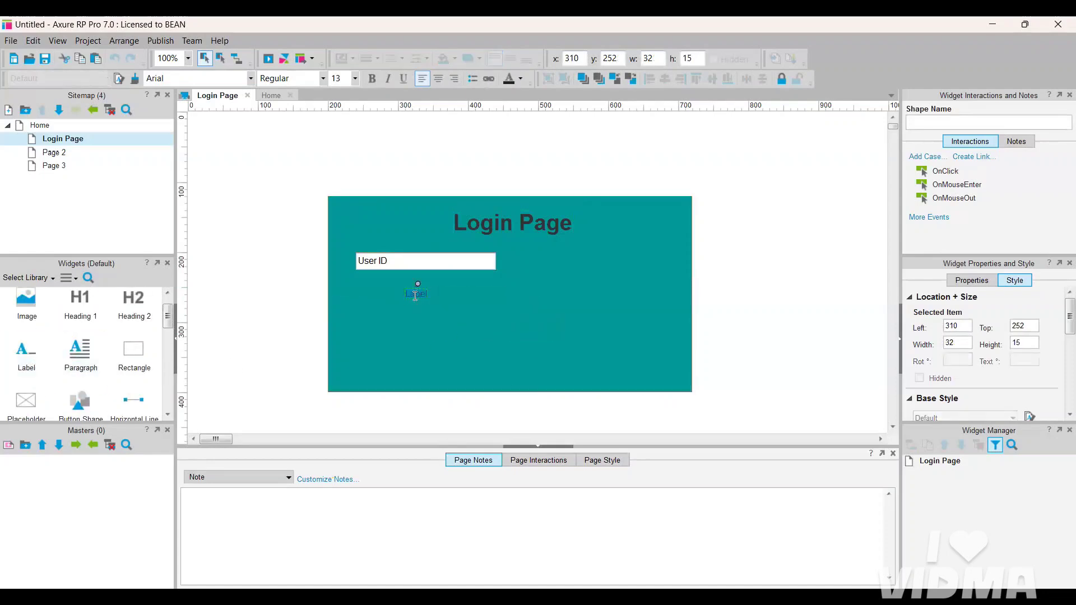
Delete the User ID text field from the teal panel.
click(430, 264)
click(427, 260)
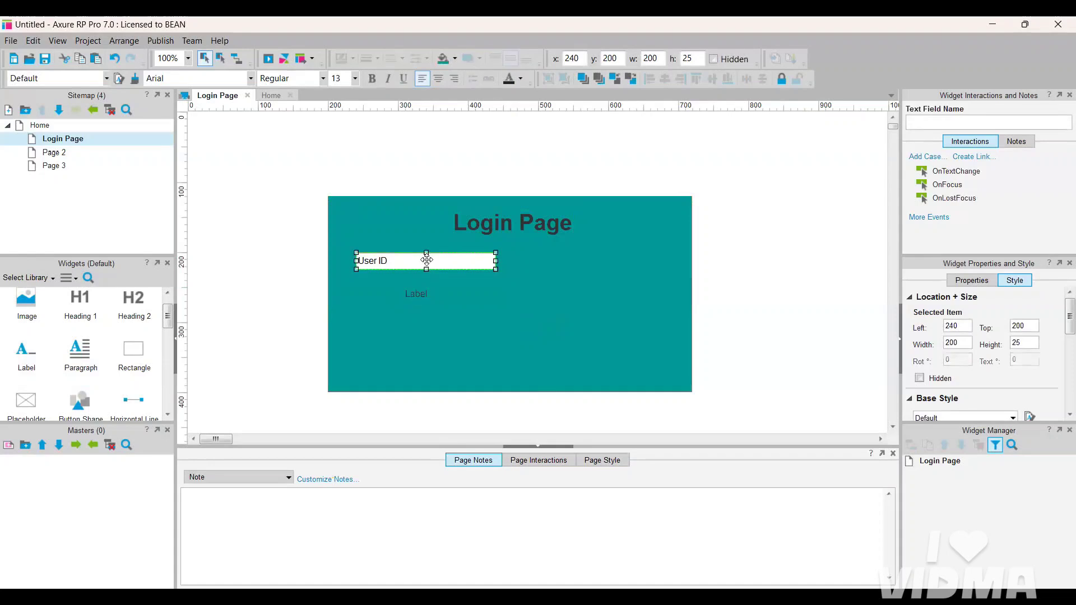
key(Delete)
Move the Label widget below the Login Page heading to 250, 185 and set its text to "User ID".
drag(415, 293, 461, 247)
double_click(427, 247)
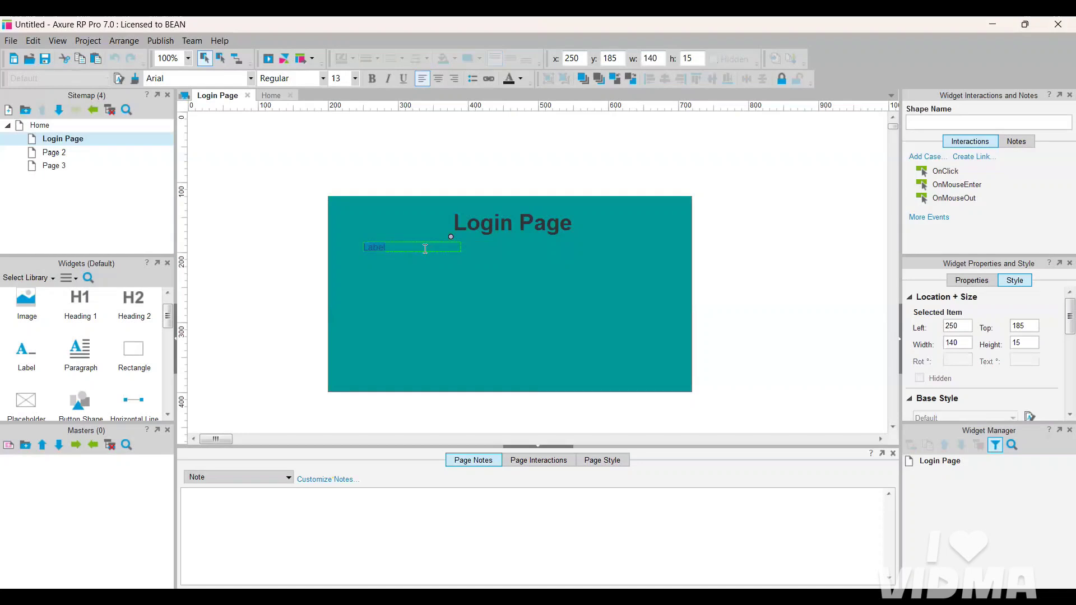
text(User ID)
click(399, 234)
Set the User ID label's font size to 14.
click(384, 245)
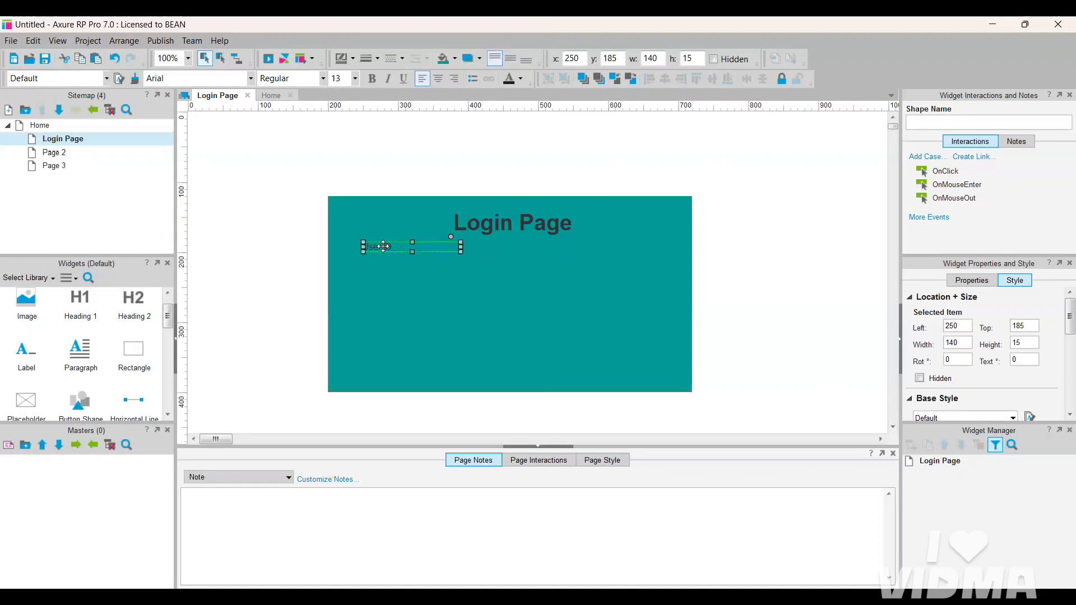
scroll(1009, 360, down, 6)
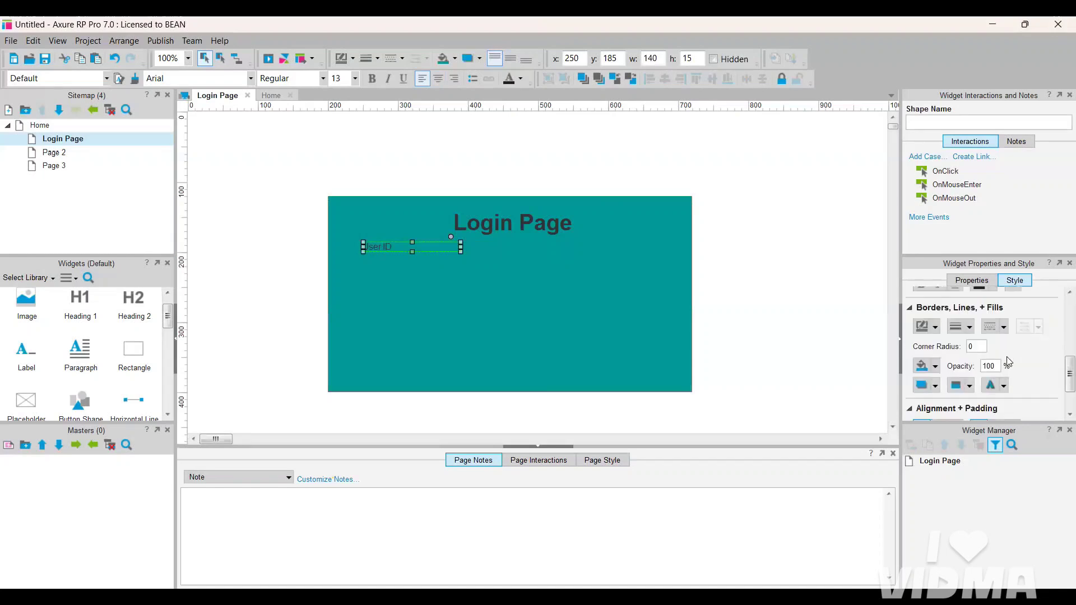
scroll(1009, 360, up, 2)
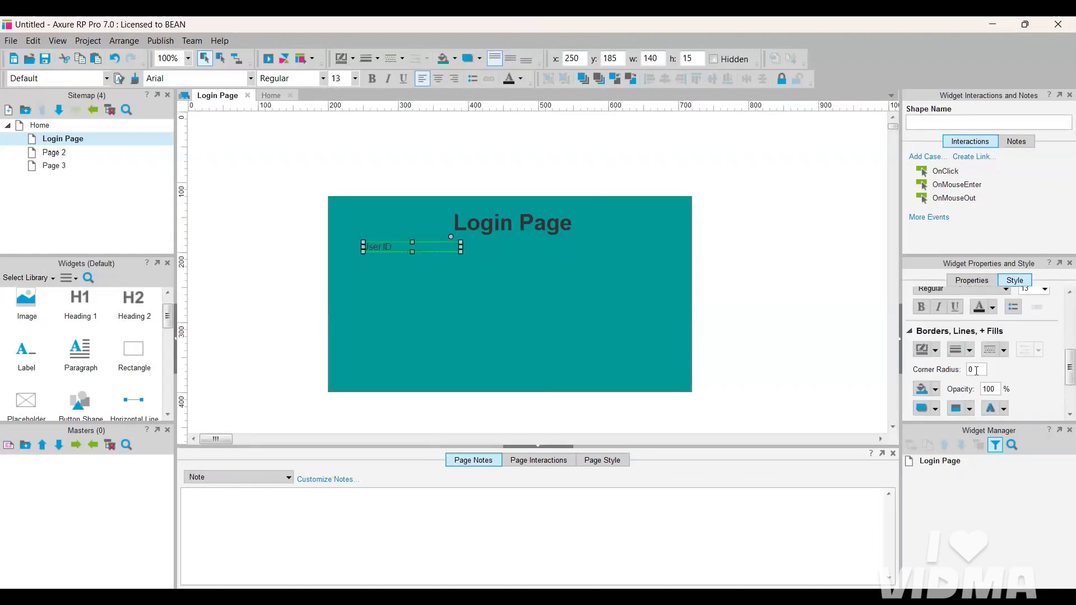
scroll(977, 370, up, 1)
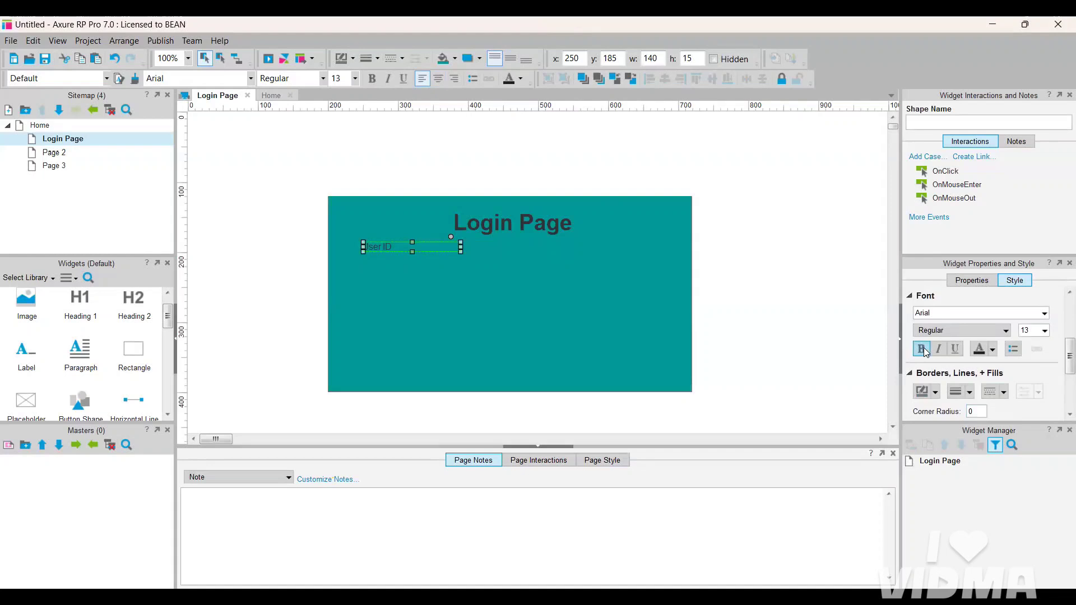
click(1044, 331)
click(1028, 410)
click(1045, 331)
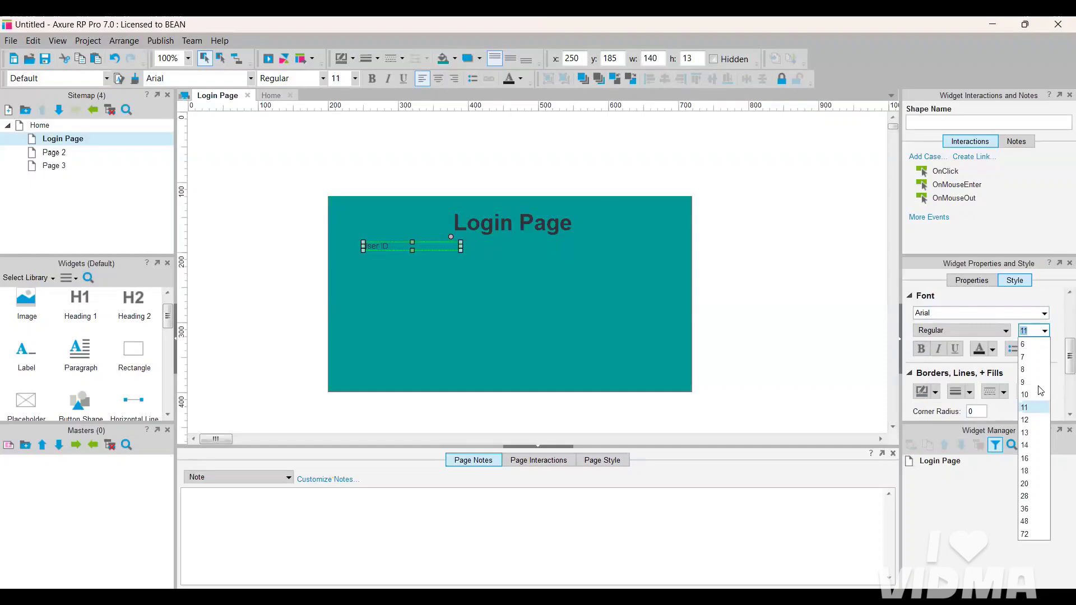
click(1026, 446)
click(354, 250)
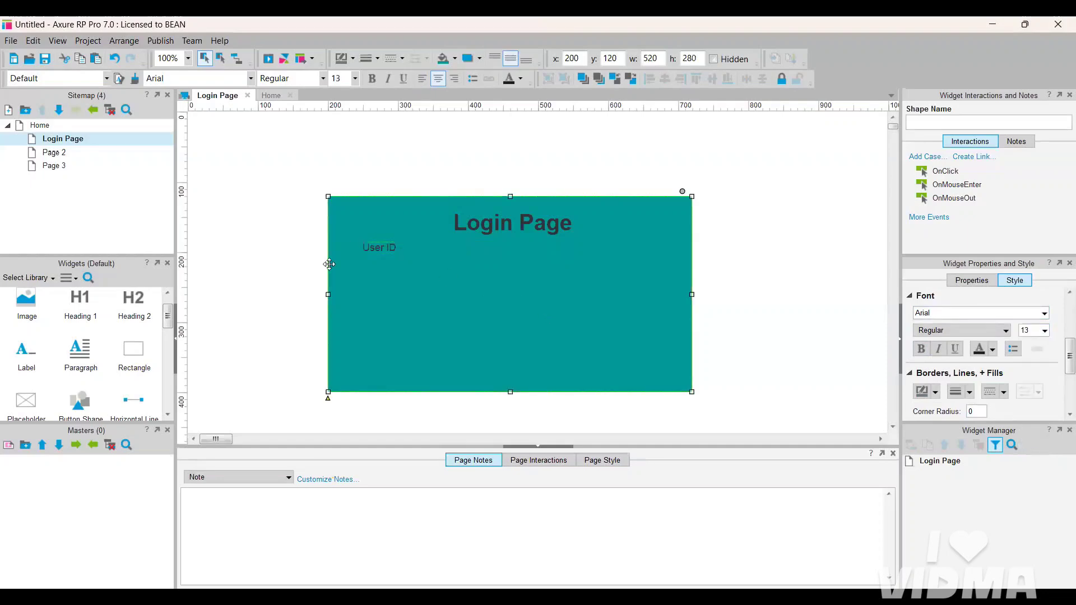
Place a Text Field widget to the right of the User ID label, at about 379, 182.
scroll(112, 353, down, 3)
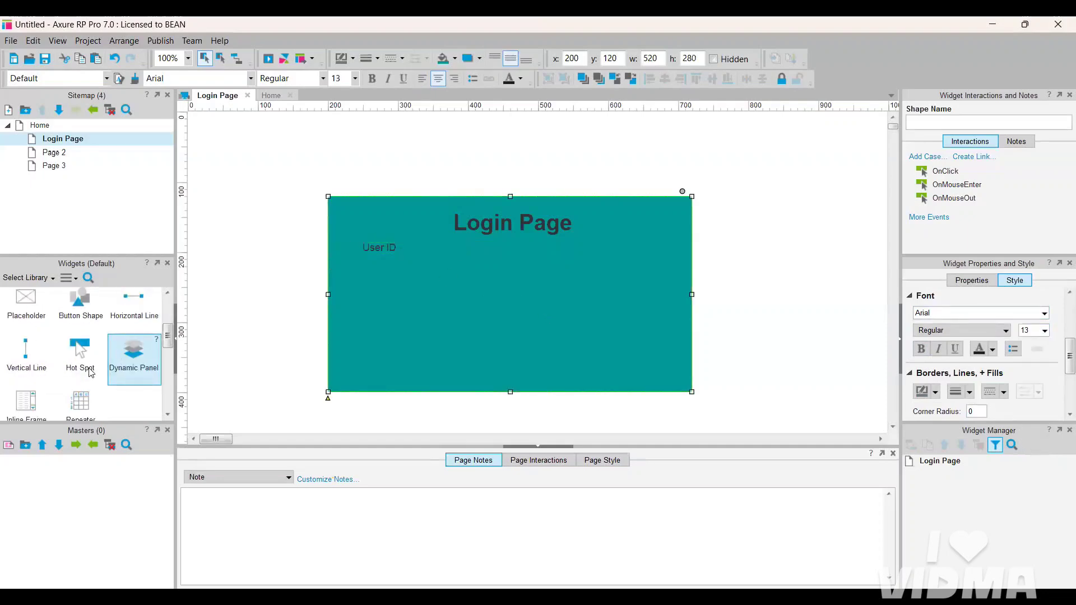
scroll(70, 359, down, 2)
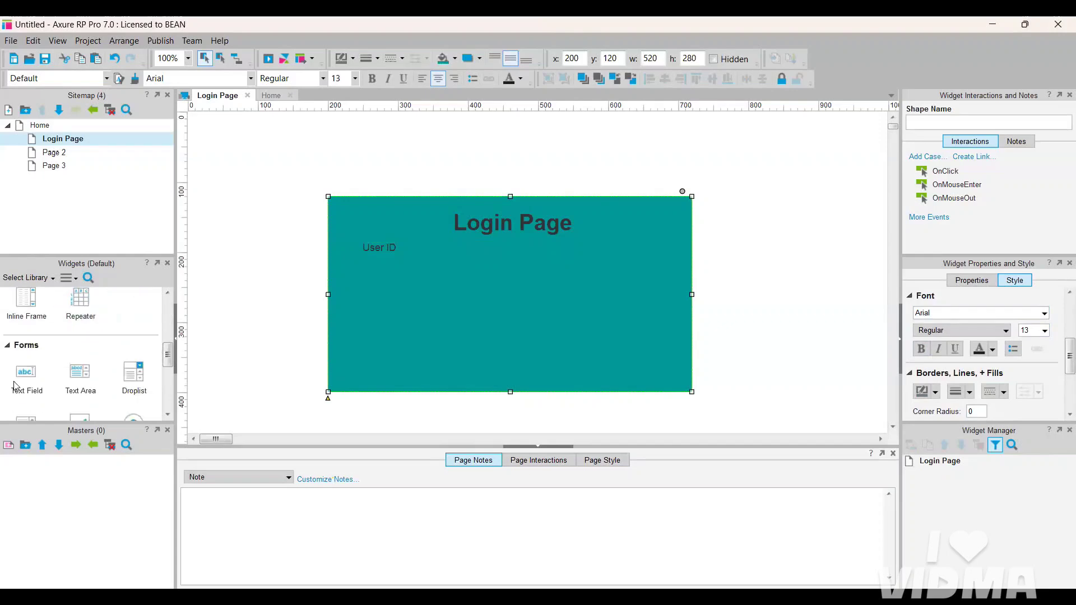
drag(26, 373, 453, 239)
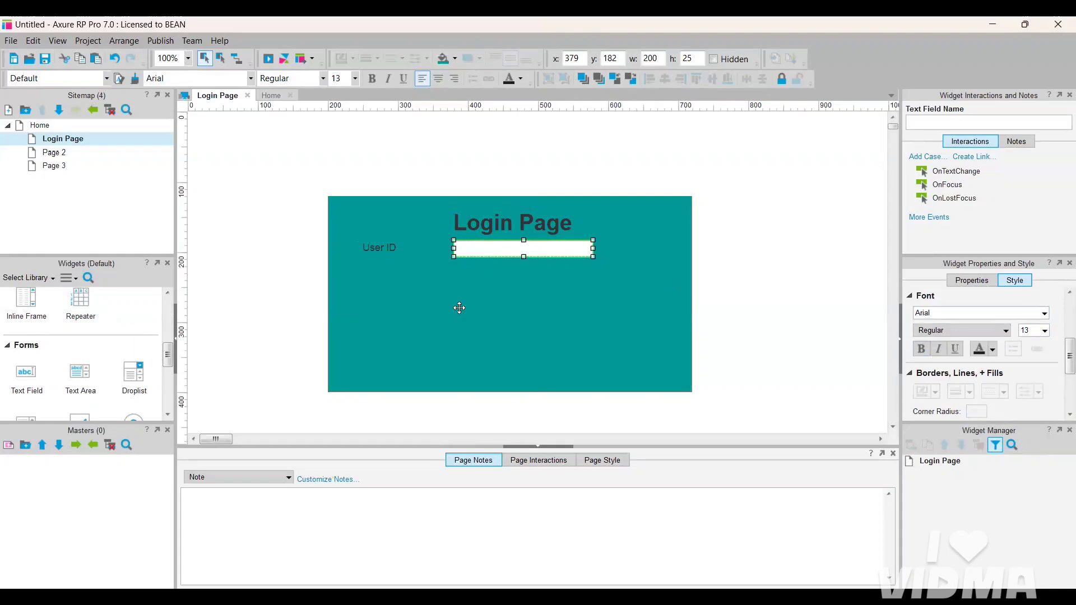
double_click(469, 247)
text(sd)
click(393, 305)
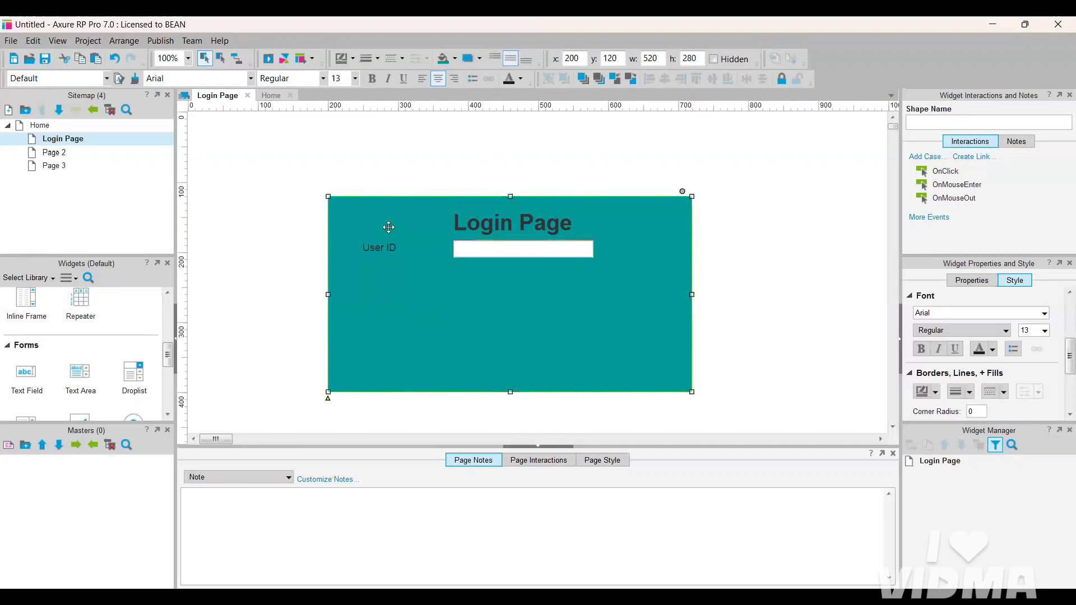
Duplicate the User ID label, place the copy below it at 250, 240, and change its text to "Password".
click(383, 248)
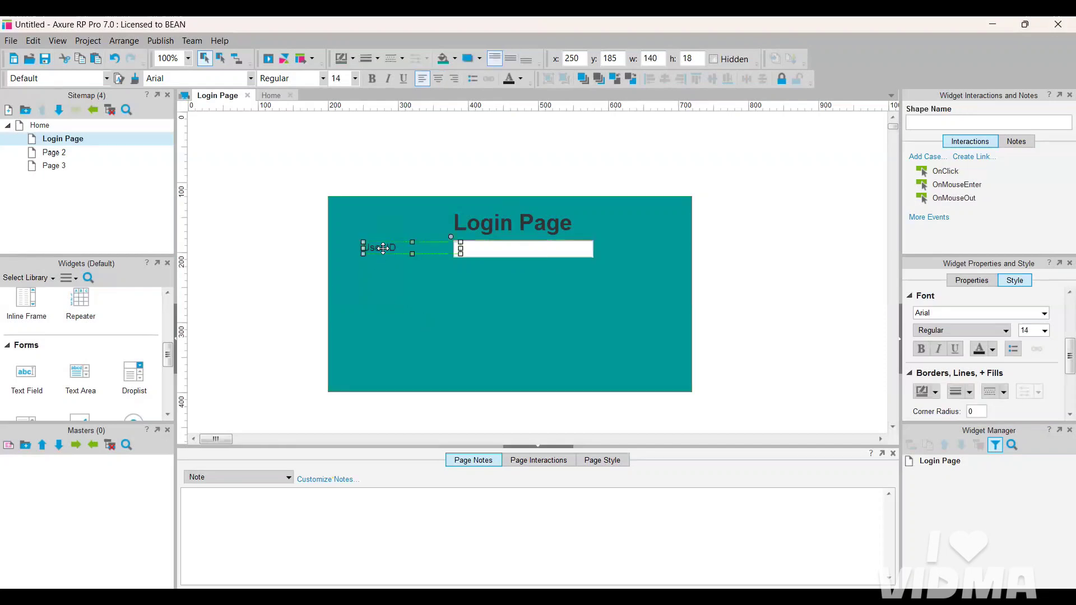
key(ctrl+v)
drag(391, 256, 385, 284)
double_click(416, 288)
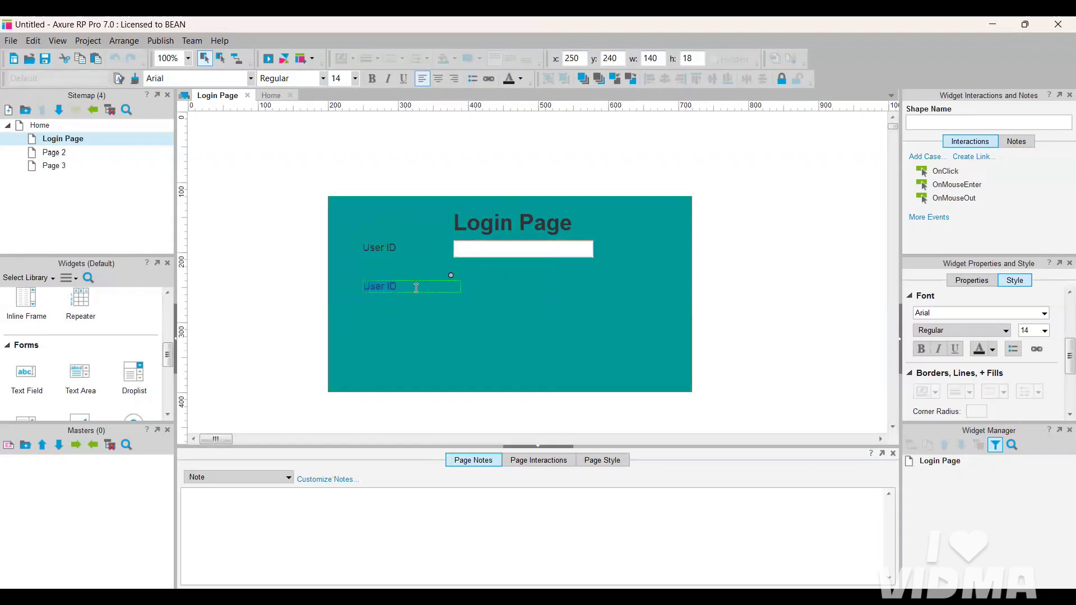
key(BackSpace)
text(Password)
click(455, 275)
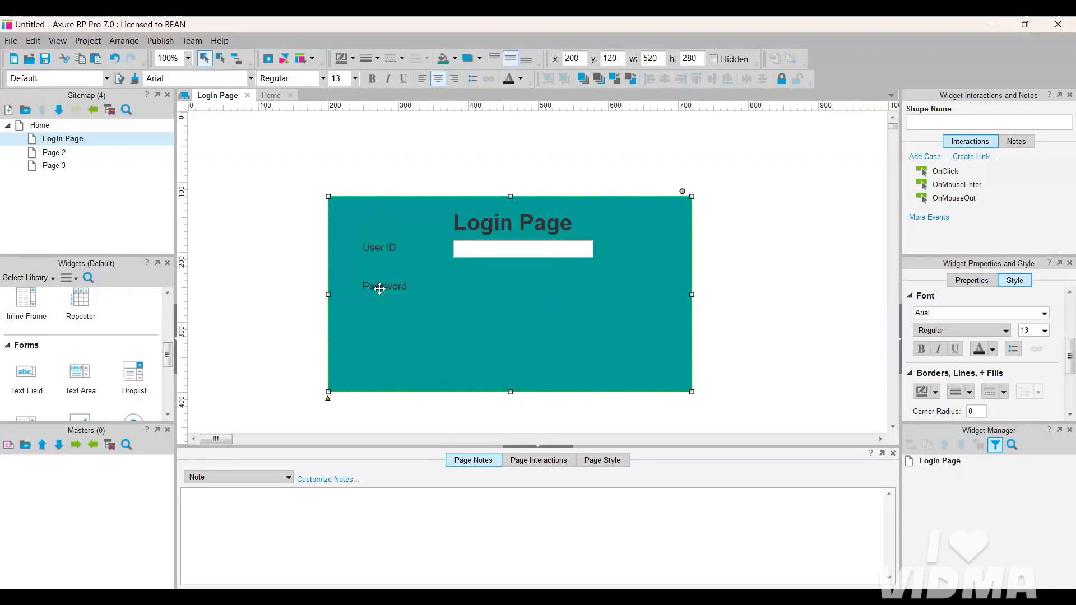
Change the shape of the Password and User ID labels to the white tag pointing right.
click(451, 275)
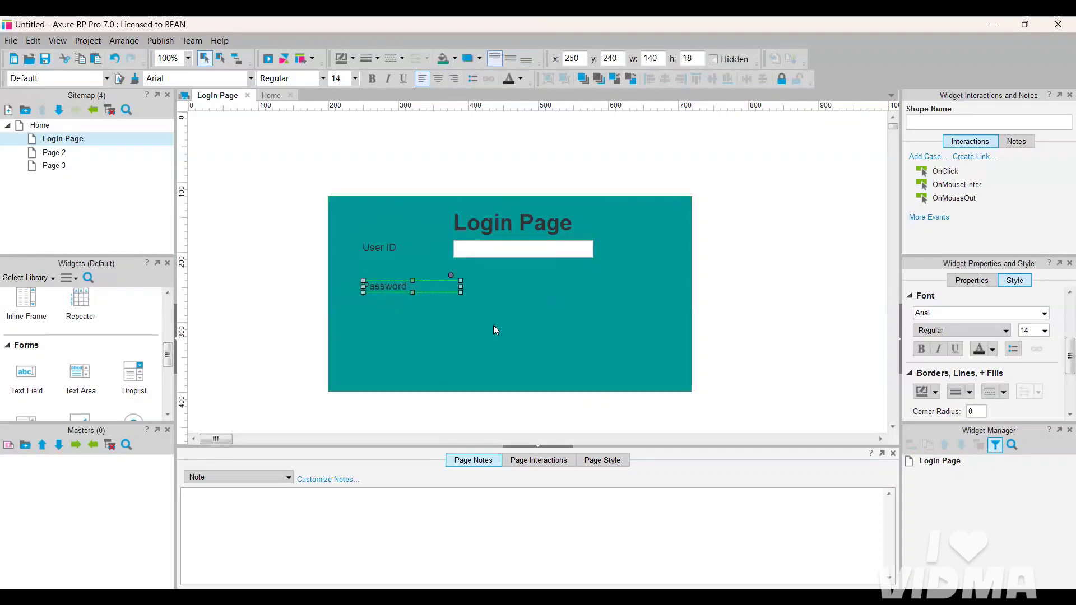
click(461, 357)
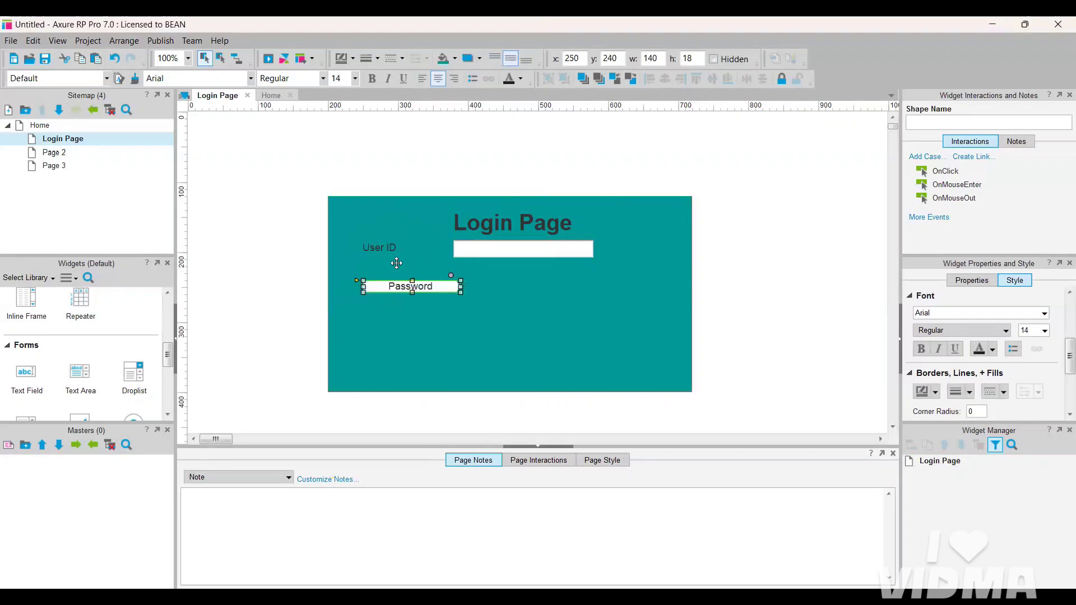
click(382, 258)
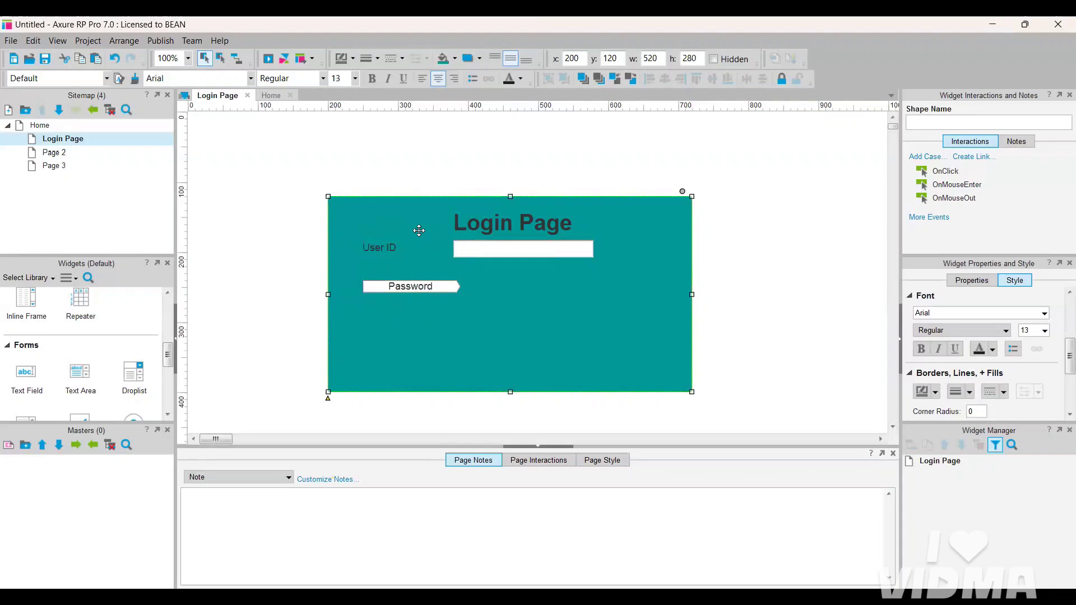
click(383, 248)
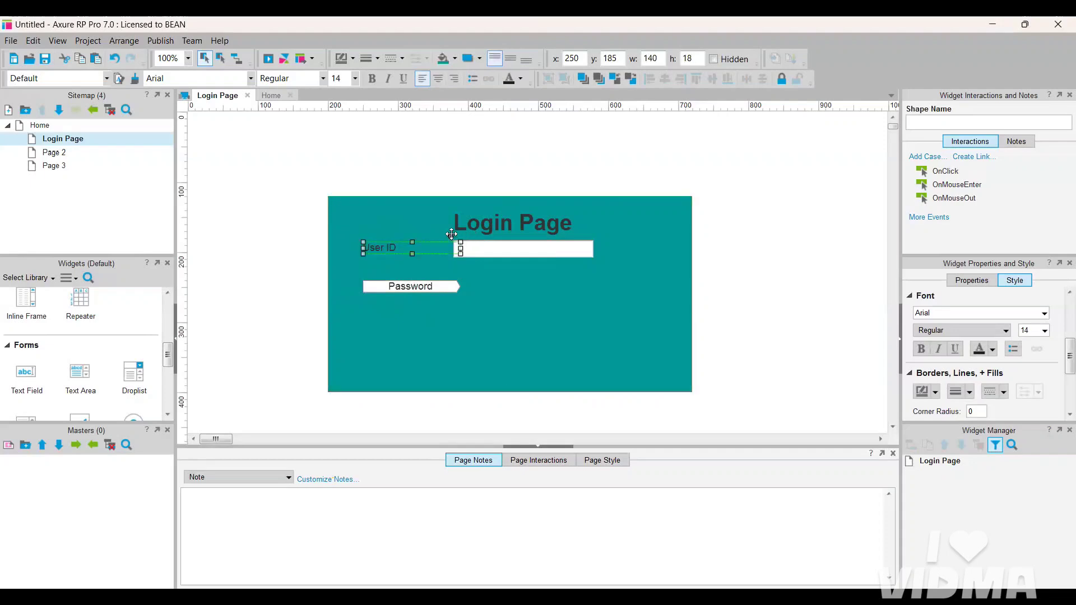
click(450, 237)
click(462, 315)
Move the User ID text field to about x 460 and place a copy of it beside the Password label at 460, 240.
drag(474, 250, 545, 258)
drag(543, 287, 537, 295)
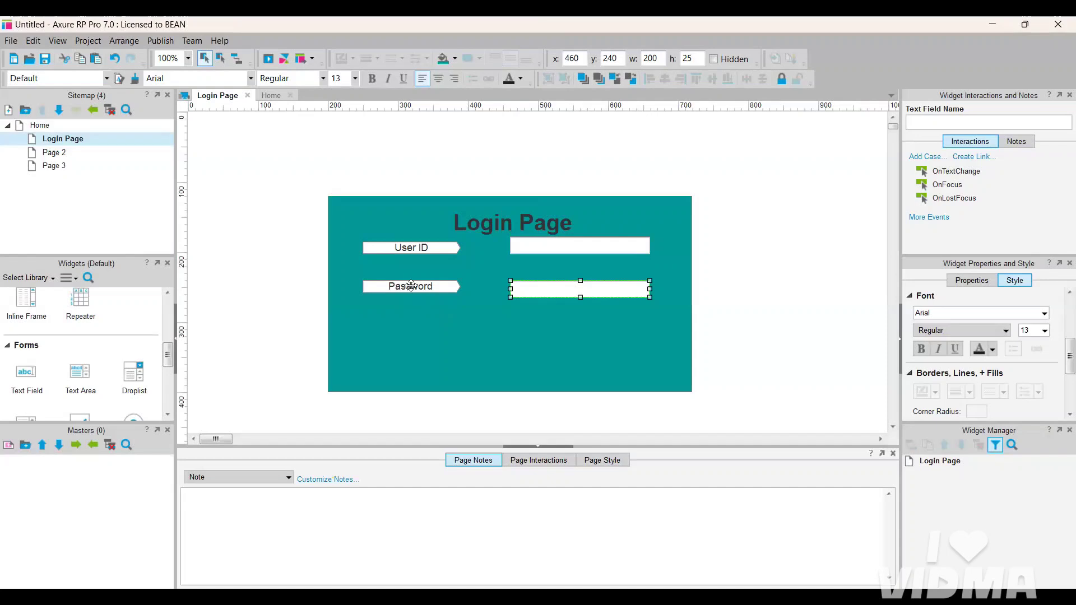
Place a copy of the Password label under the password text field at 500, 275 and change its text to "Forgot Password".
drag(410, 286, 593, 311)
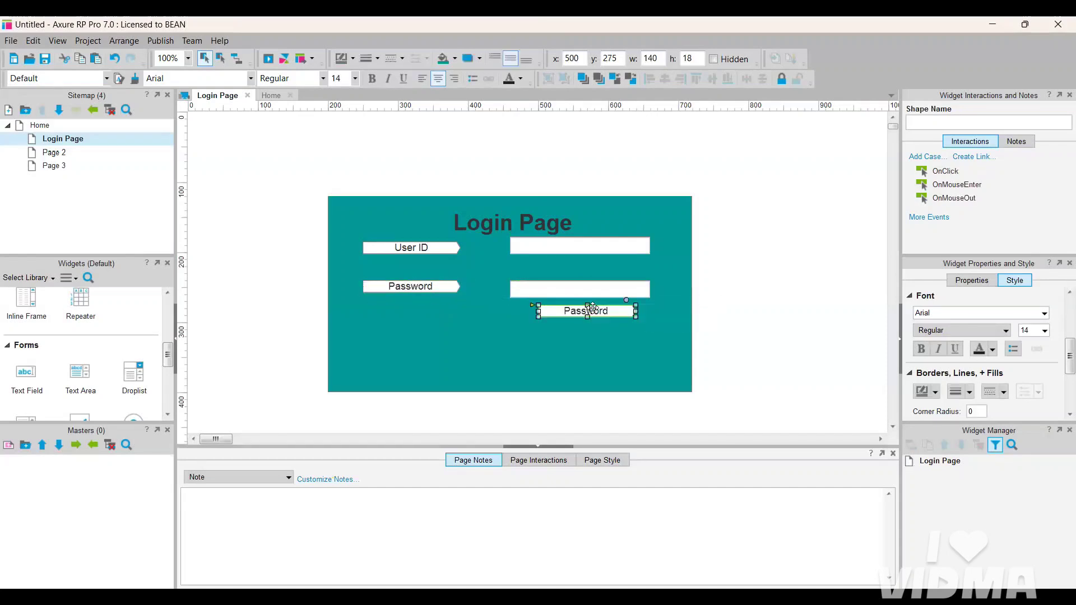
double_click(594, 311)
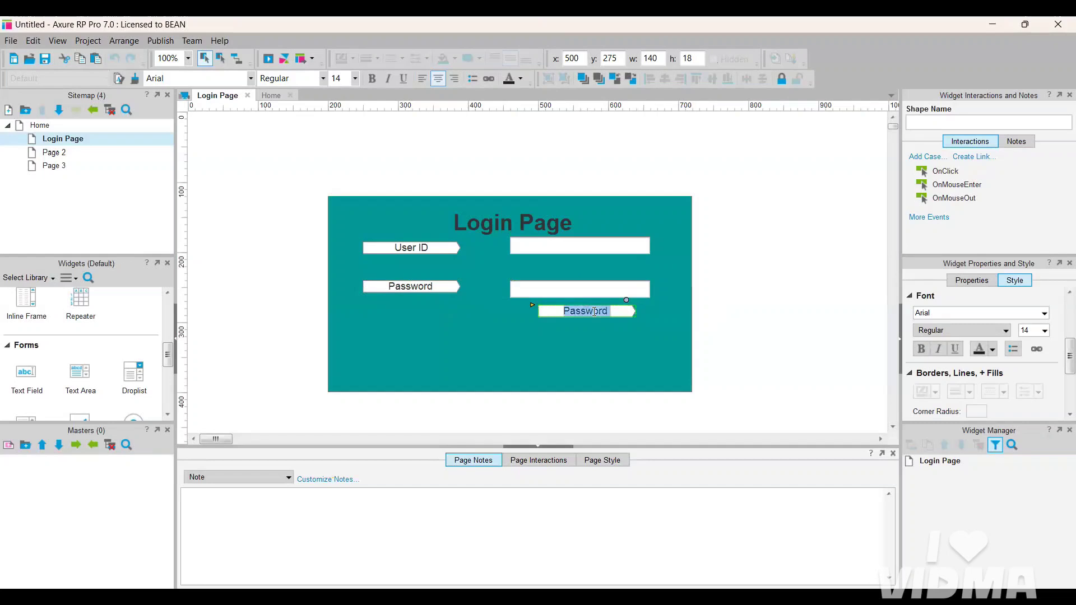
key(Left)
text(For)
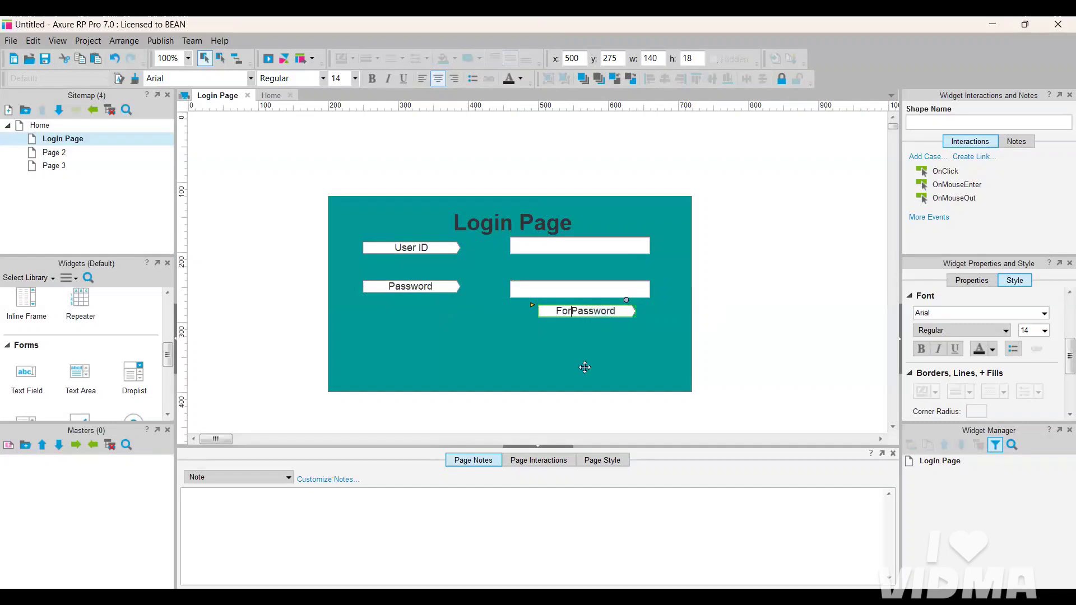
text(got)
Try to underline the Forgot Password label's text and change its font colour.
click(956, 349)
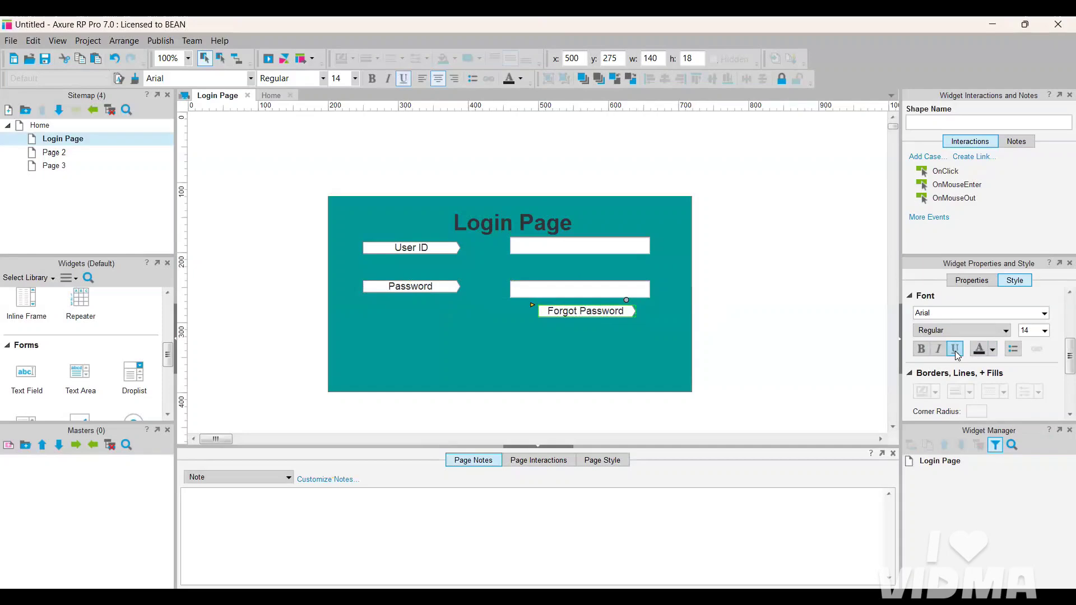
click(992, 349)
click(668, 352)
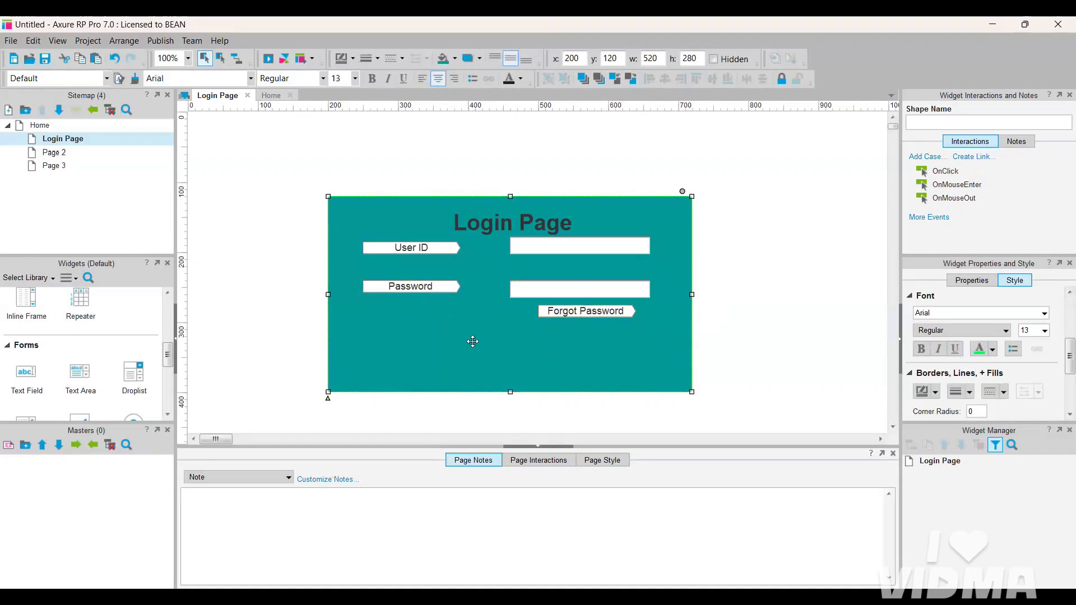
Add an HTML Button near the lower edge of the teal panel at about 410, 330 and label it "Login".
scroll(84, 373, down, 2)
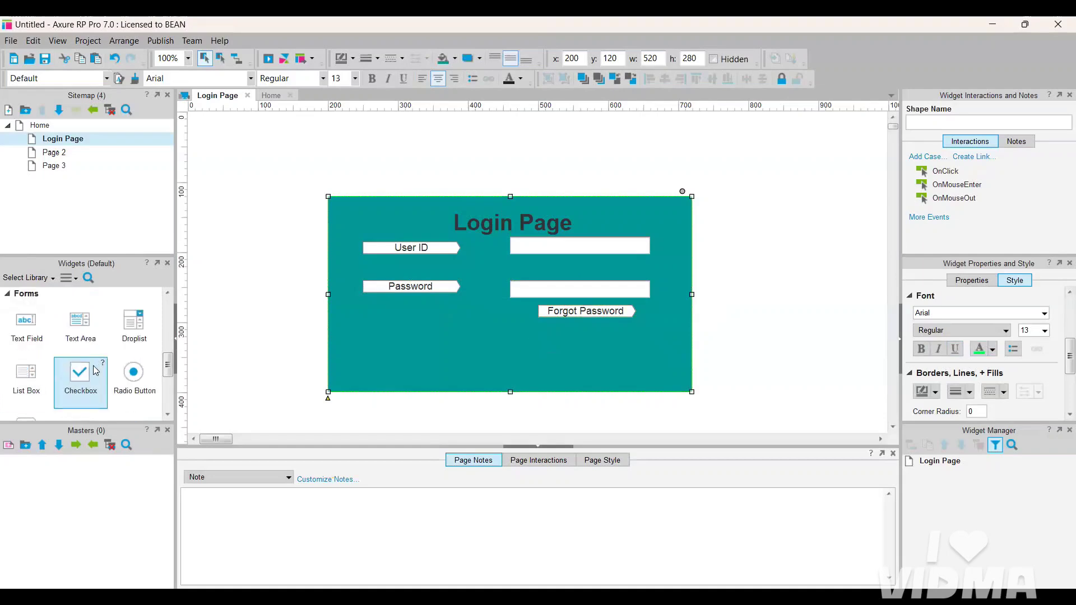
scroll(95, 370, down, 2)
drag(26, 384, 492, 342)
double_click(526, 353)
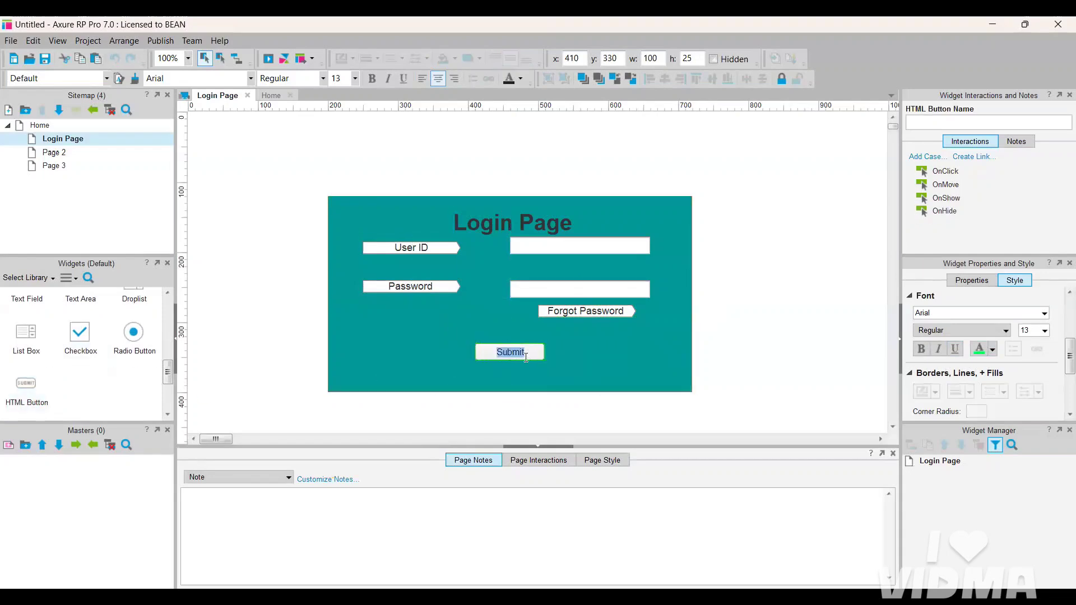
text(Login)
click(562, 351)
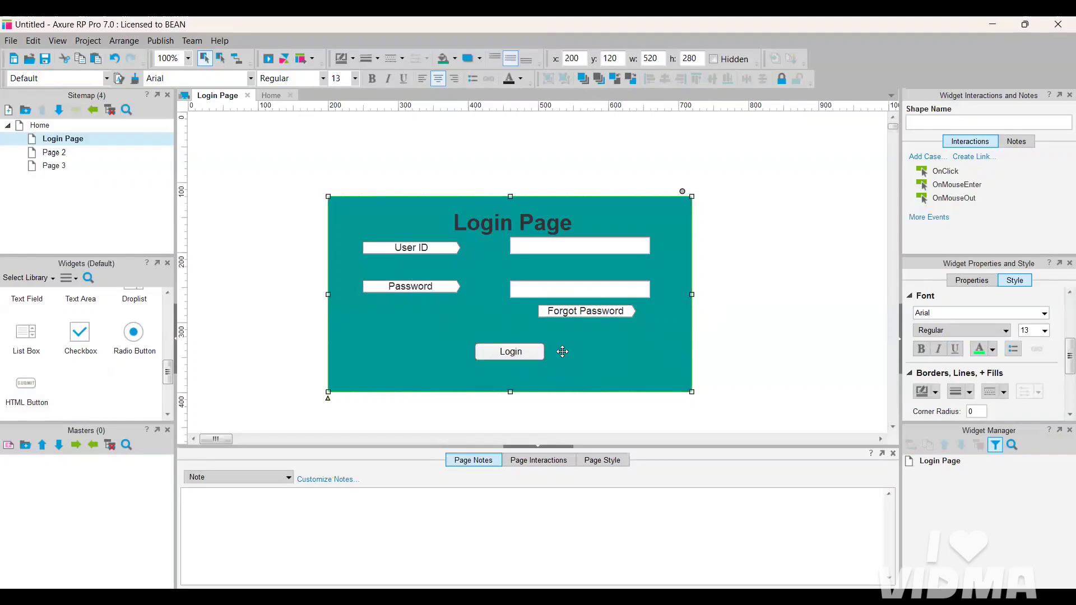
click(805, 327)
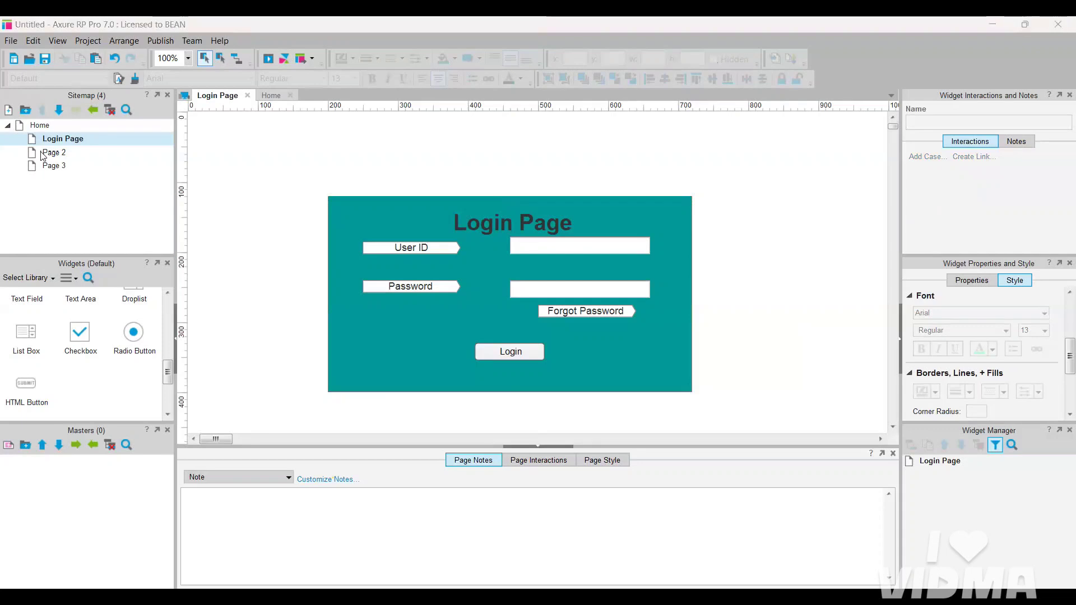
Open Page 2 from the sitemap and rename it "Home Page".
mouse_move(48, 157)
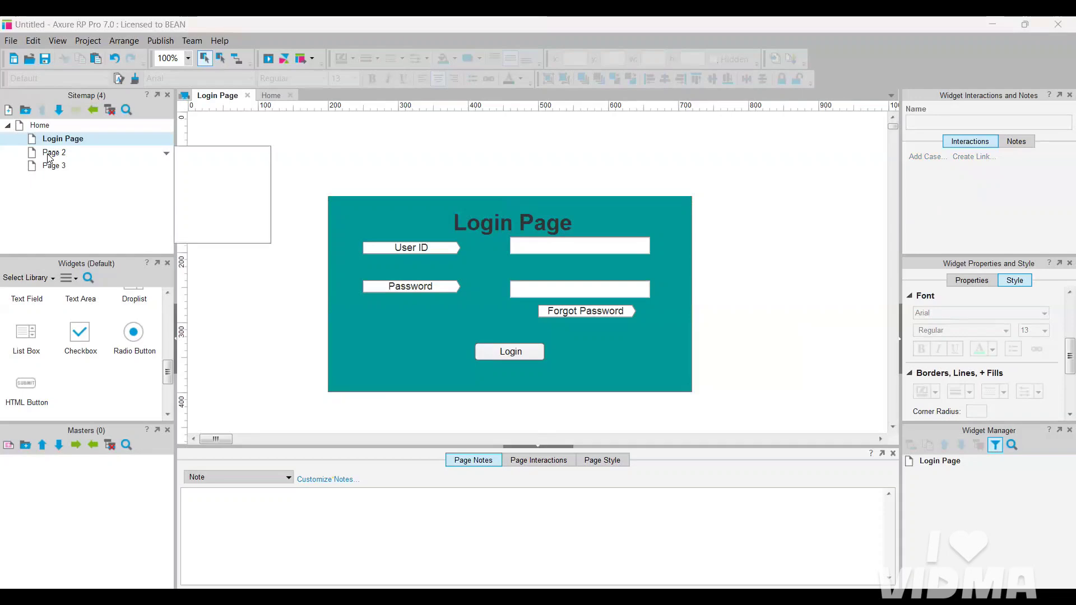
double_click(49, 153)
right_click(52, 153)
click(94, 217)
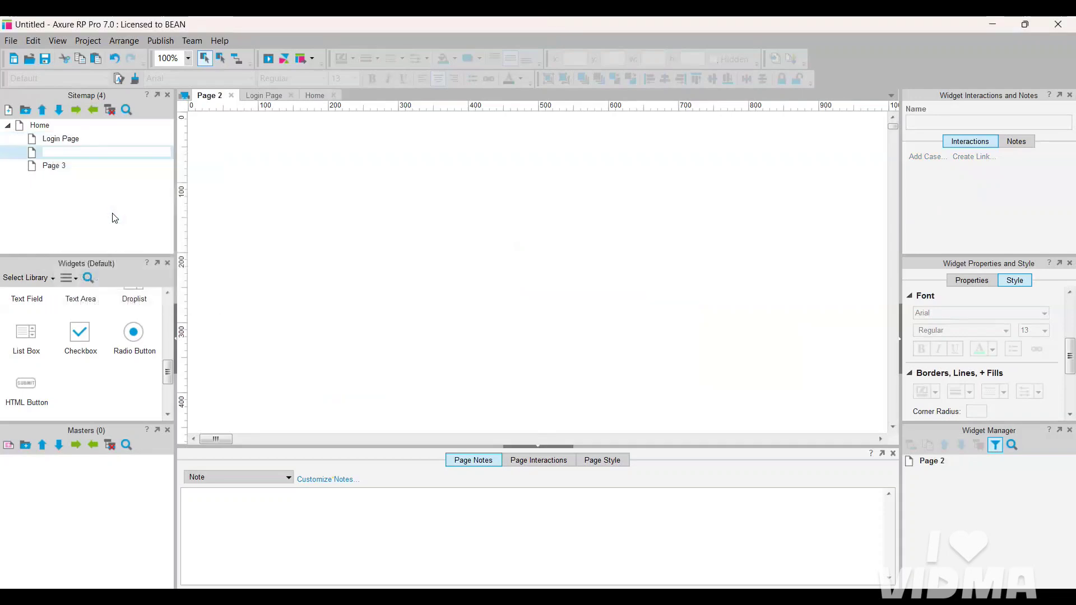
text(Home Page)
key(Return)
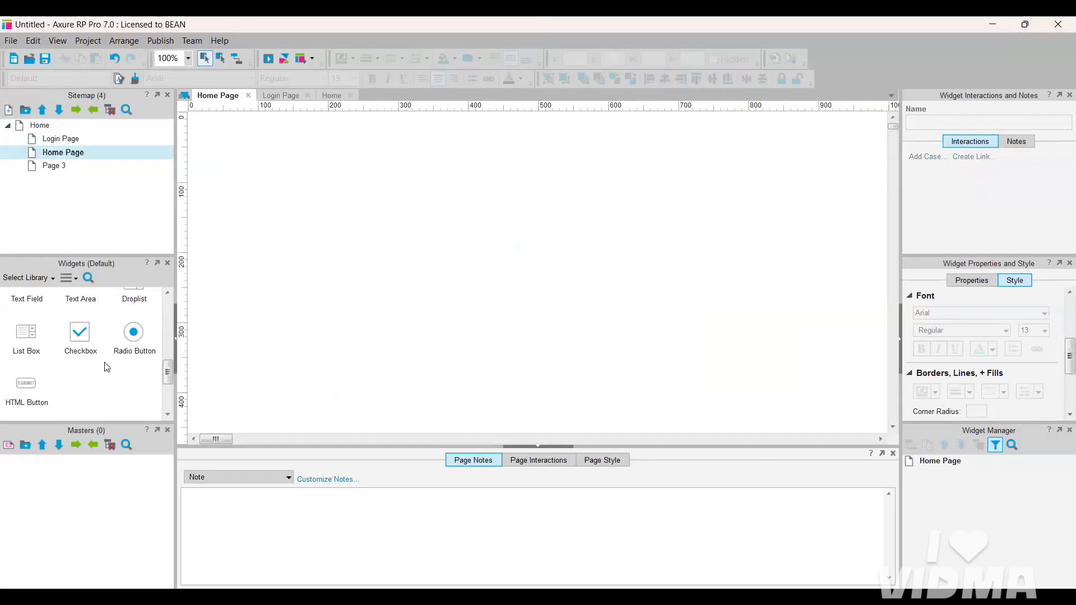
Add a rectangle to the Home Page and size it to 480 wide by 230 high at 300, 110.
scroll(107, 367, up, 3)
drag(132, 345, 455, 215)
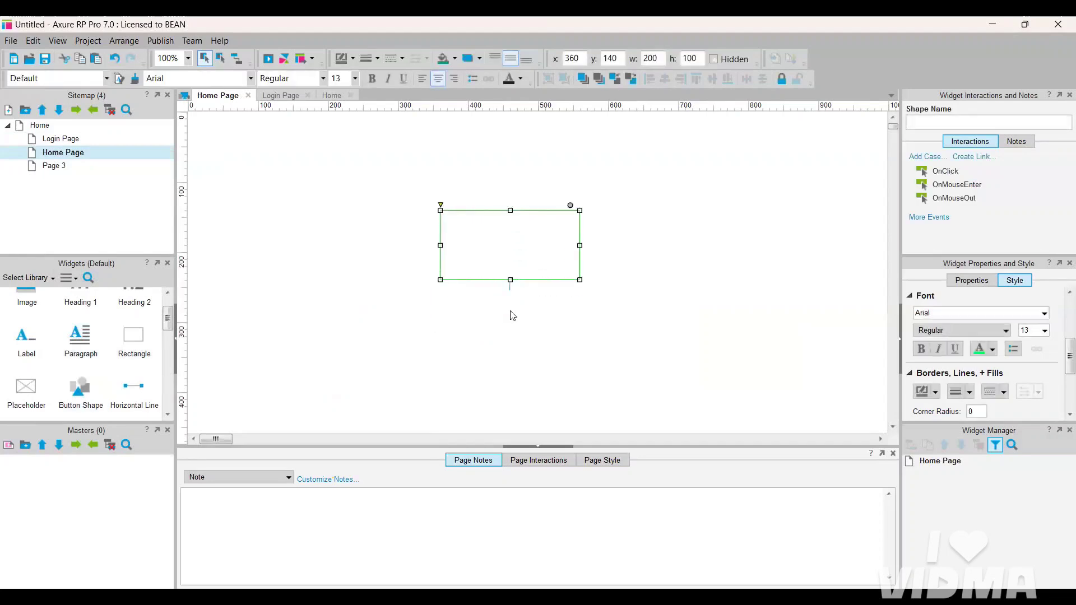
drag(510, 279, 511, 350)
drag(580, 280, 734, 280)
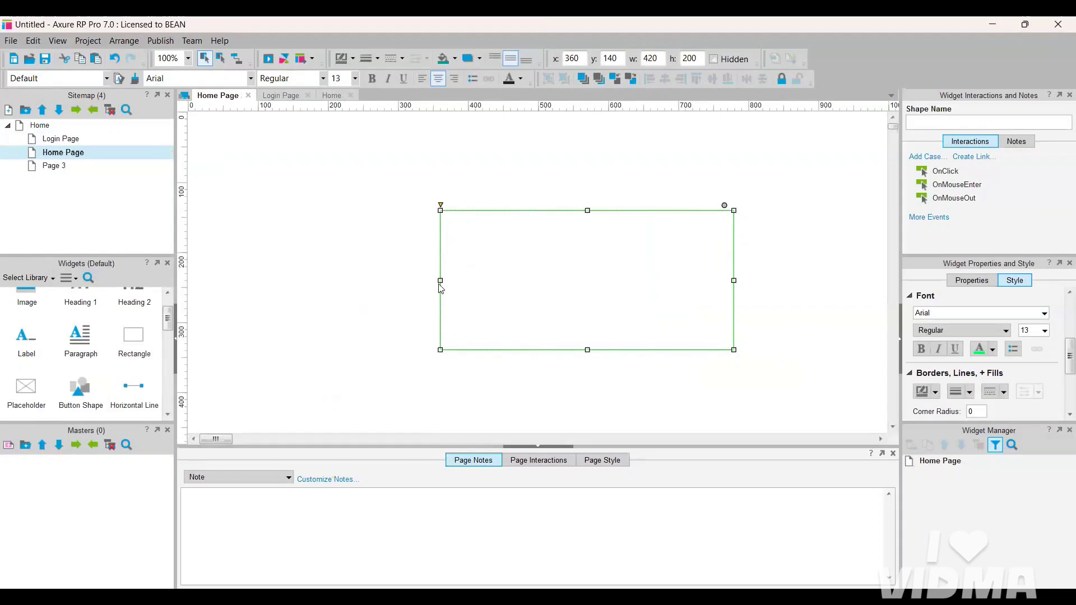
drag(441, 280, 399, 280)
drag(570, 212, 566, 189)
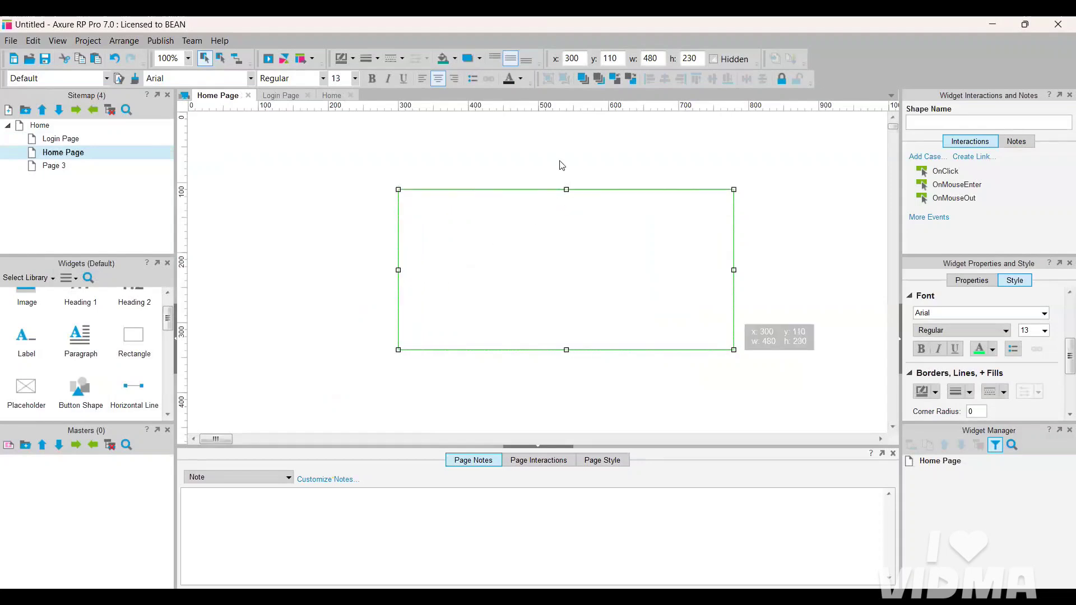
Fill the rectangle on the Home Page with solid cyan, colour 00FFFF.
click(456, 58)
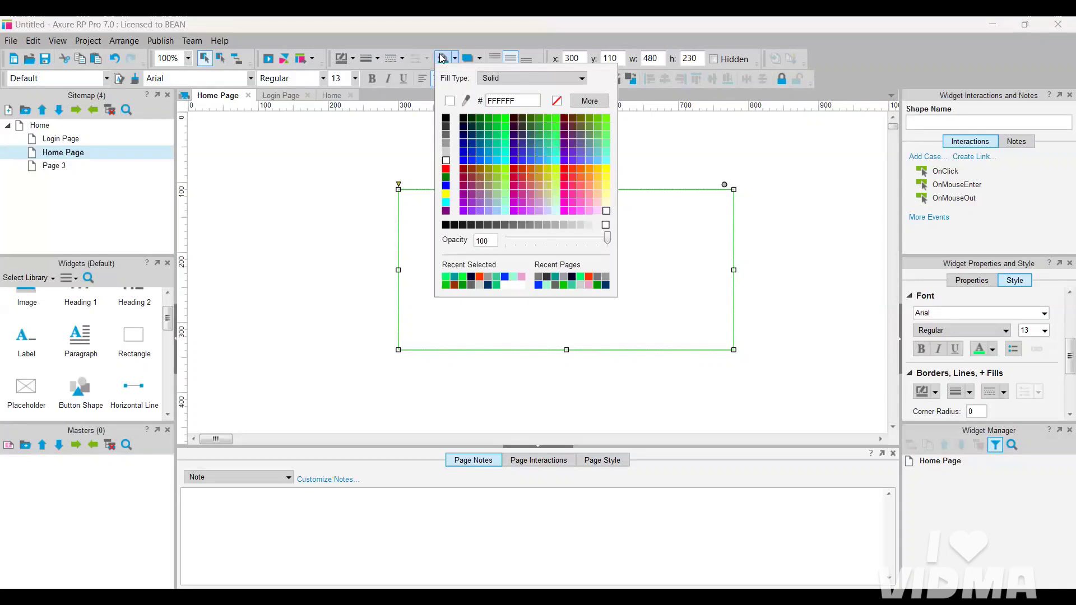
click(443, 59)
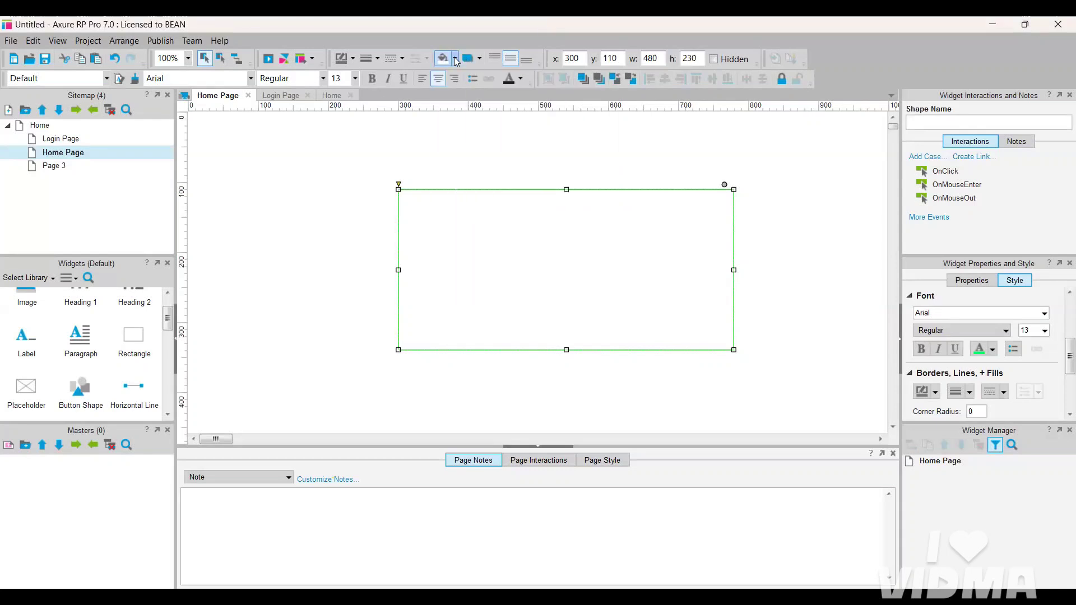
click(456, 59)
click(472, 128)
click(456, 58)
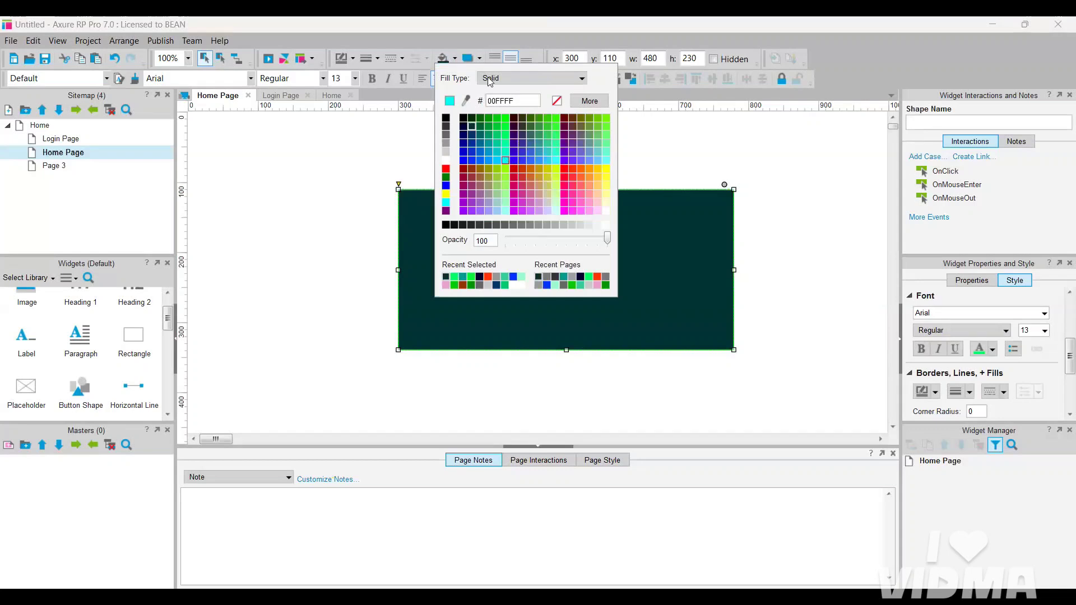
Give the cyan rectangle an outer shadow coloured 0033CC, with offsets and blur of 5.
click(481, 59)
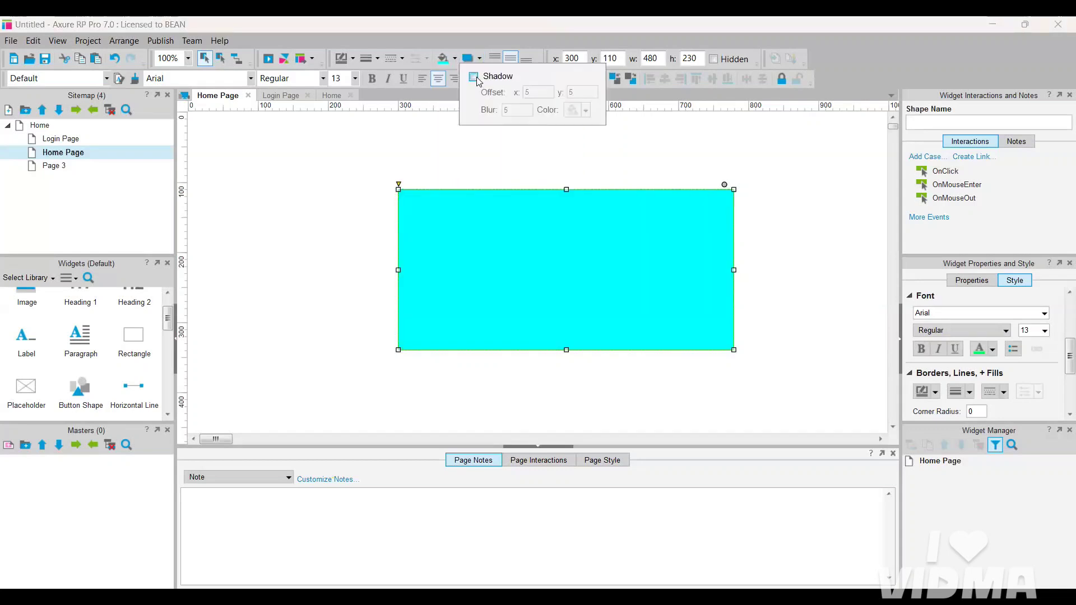
click(474, 76)
click(516, 92)
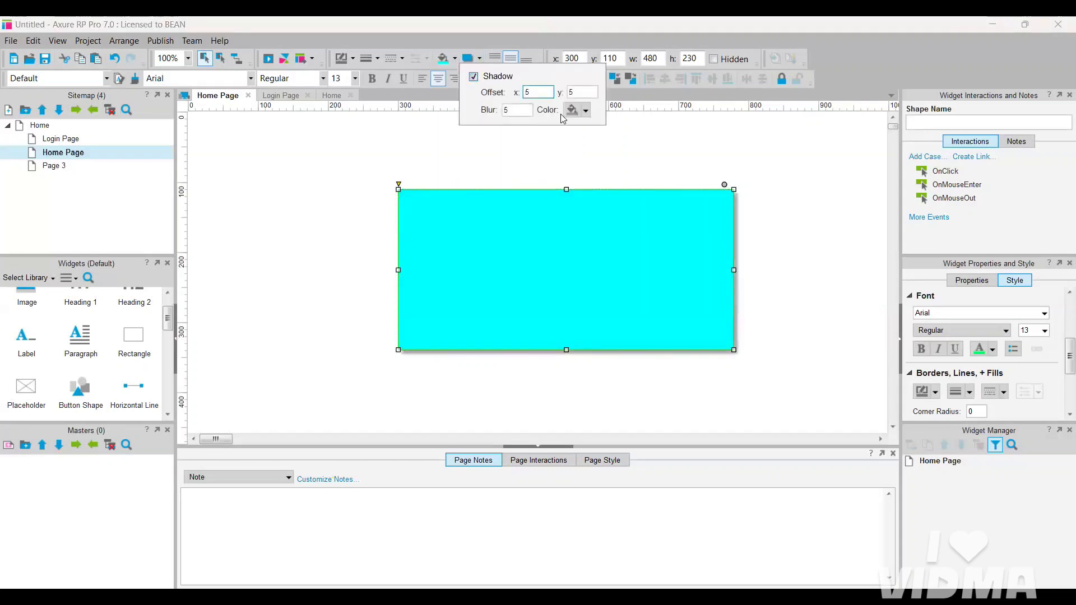
click(586, 112)
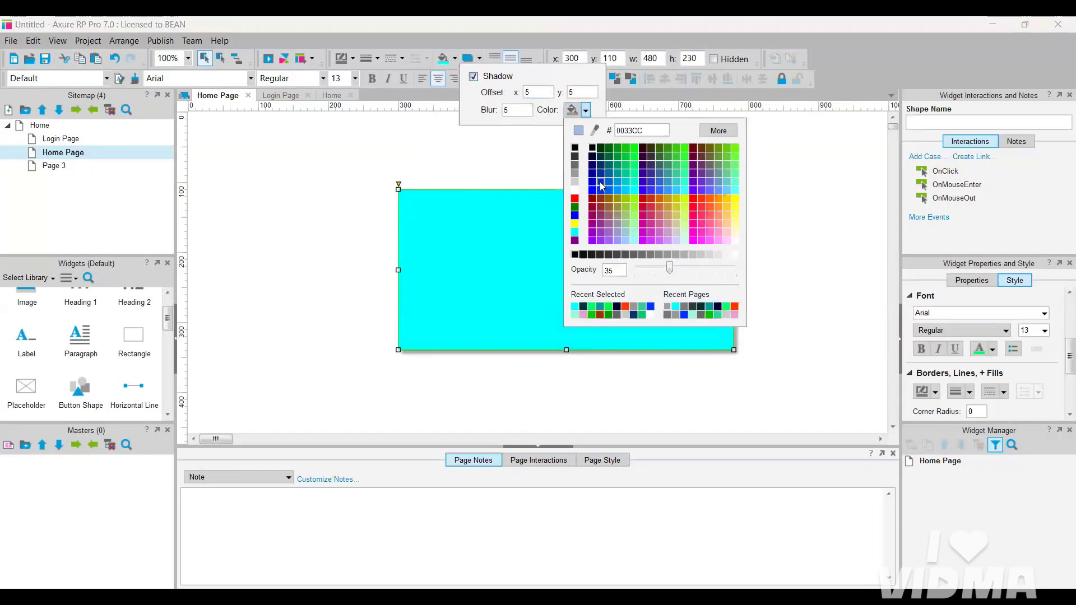
click(600, 185)
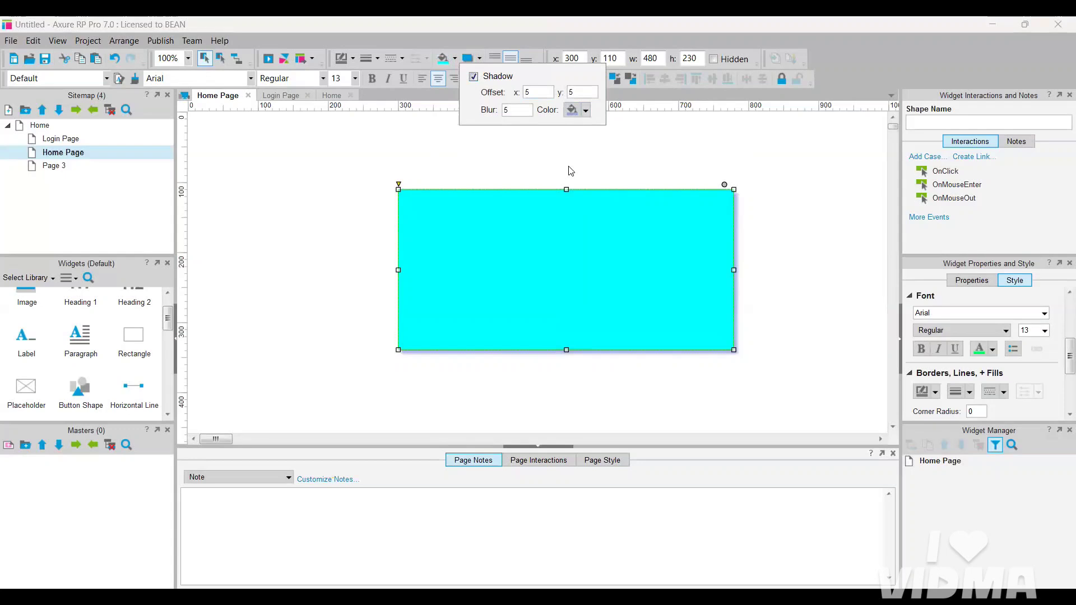
click(346, 249)
Add a Heading 1 near the upper edge of the cyan rectangle at about 464, 123 reading "Home Page".
scroll(84, 336, up, 1)
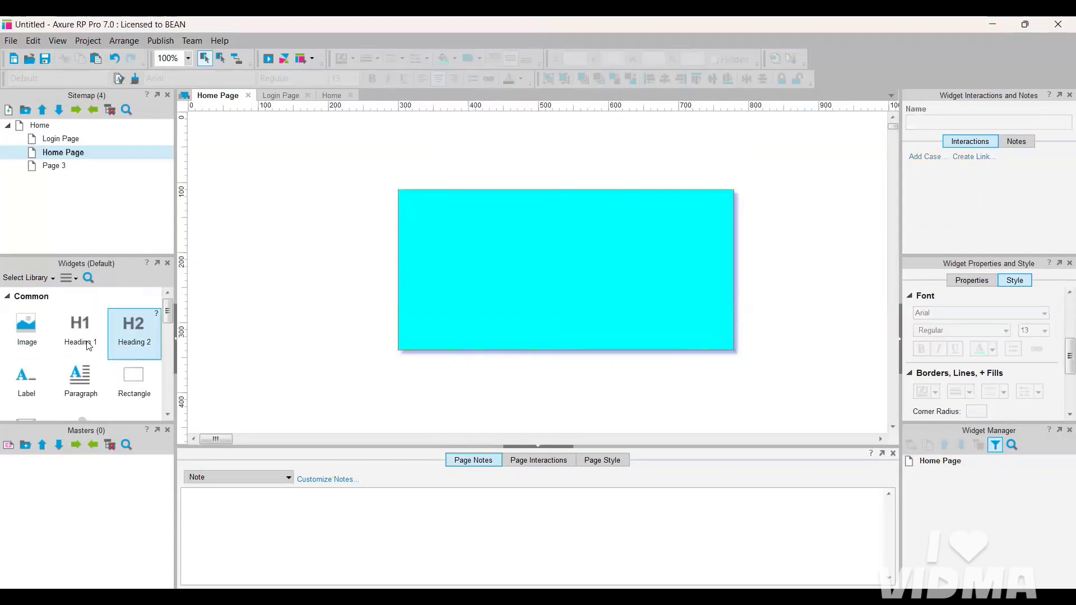
drag(303, 282, 514, 207)
key(BackSpace)
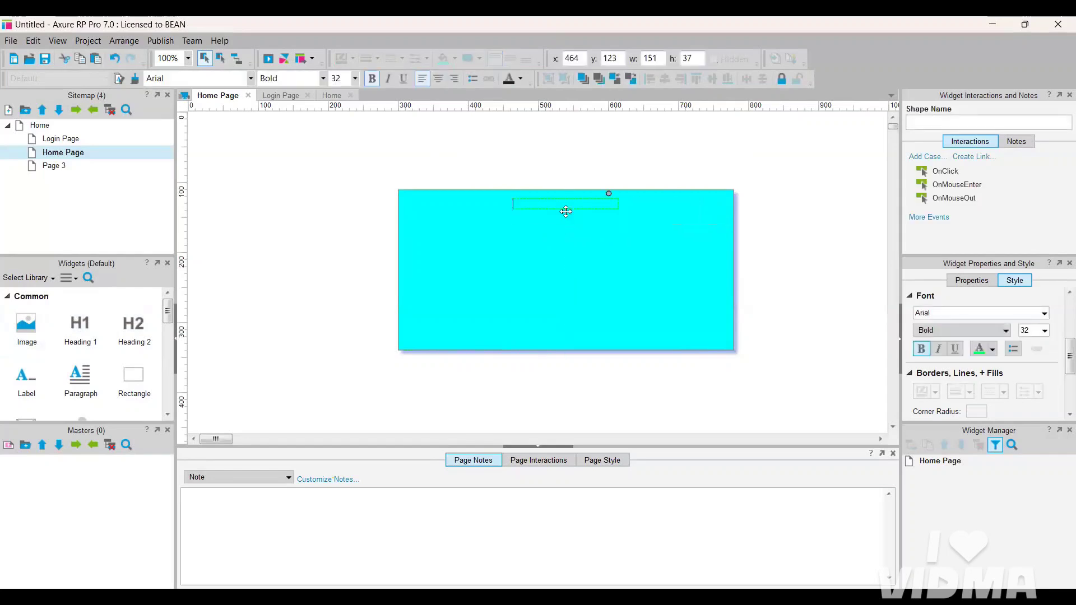
text(Home)
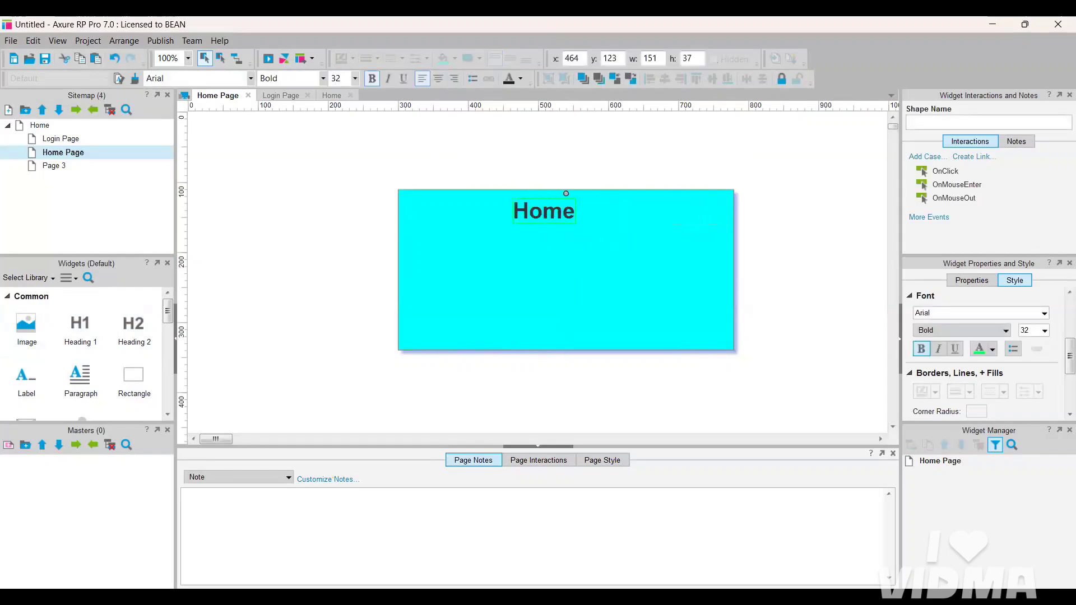
text( Page)
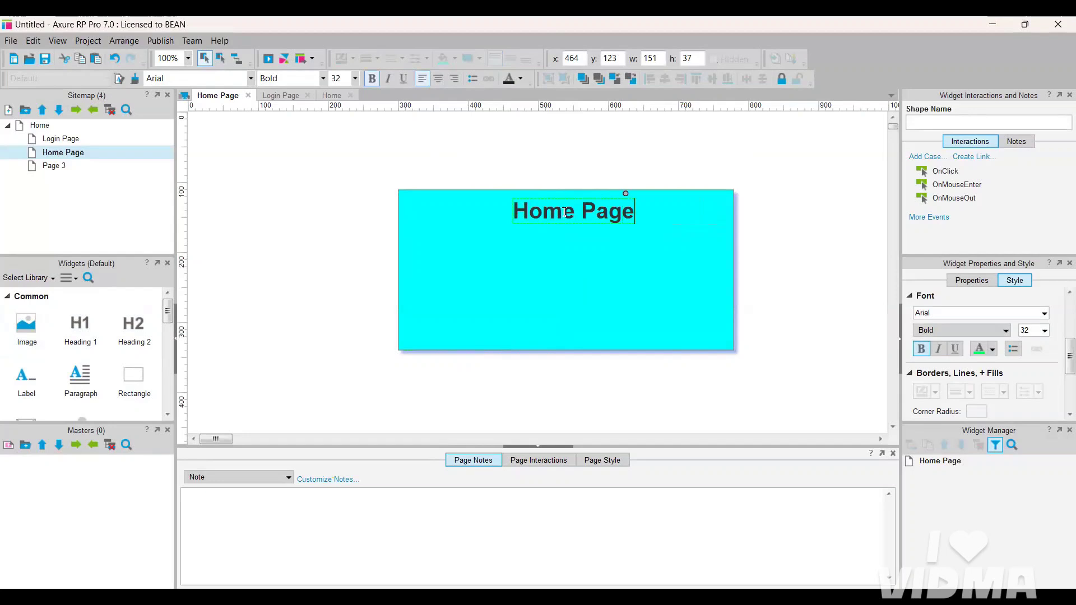
click(239, 274)
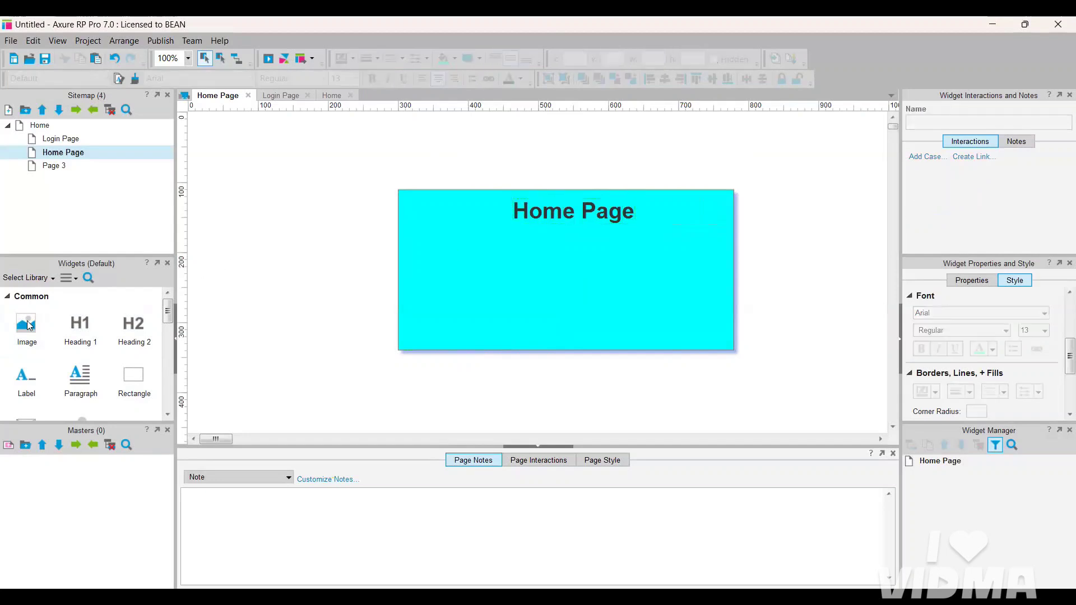
Add an Image widget below the heading at 360, 180 and load the picture download (2) into it.
drag(230, 325, 440, 241)
double_click(458, 256)
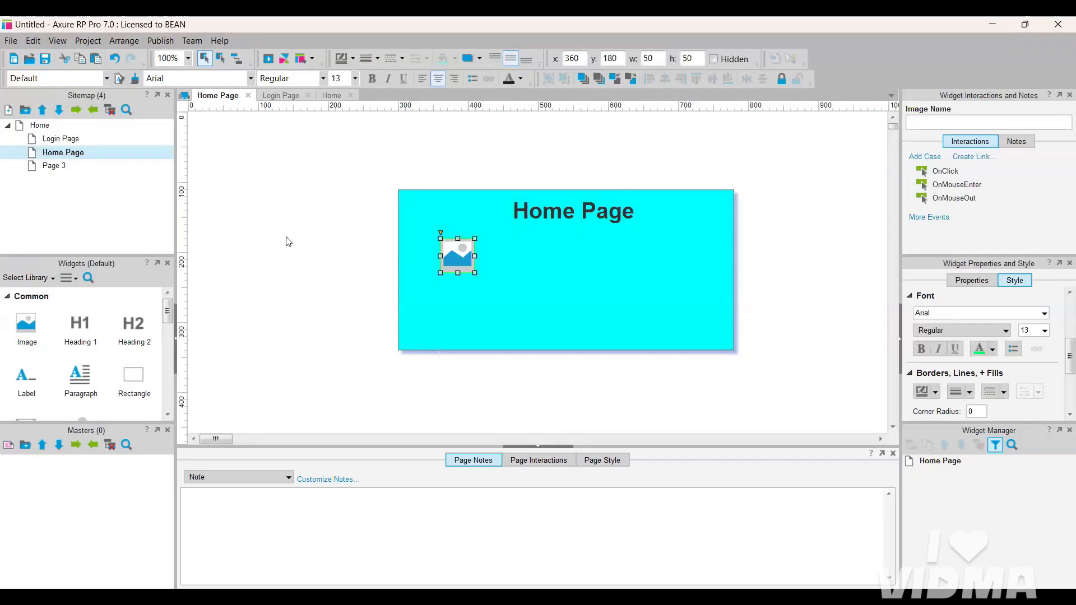
click(230, 166)
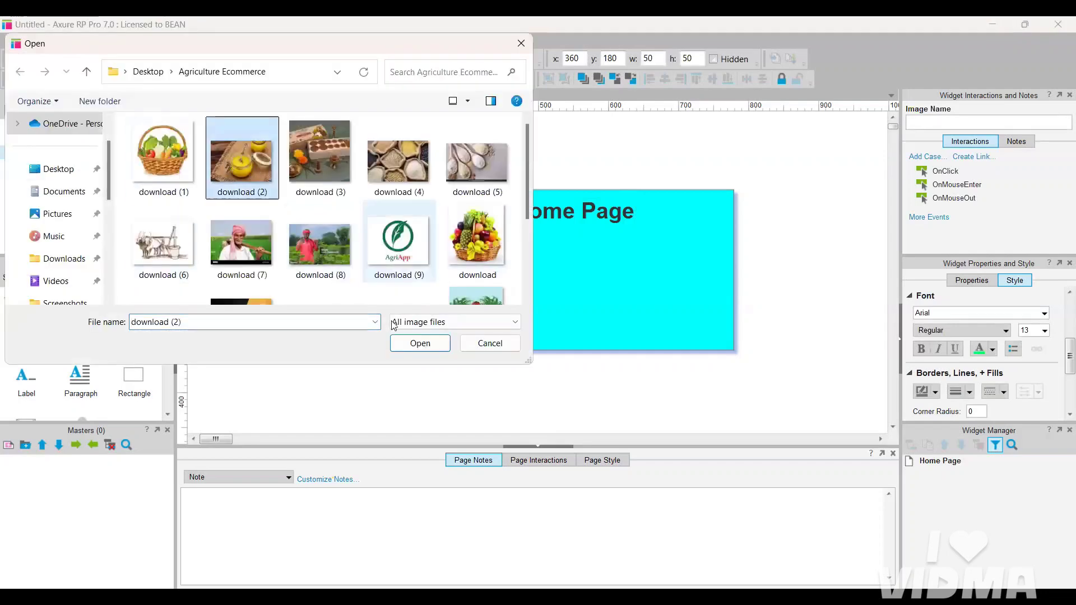
click(420, 344)
click(520, 355)
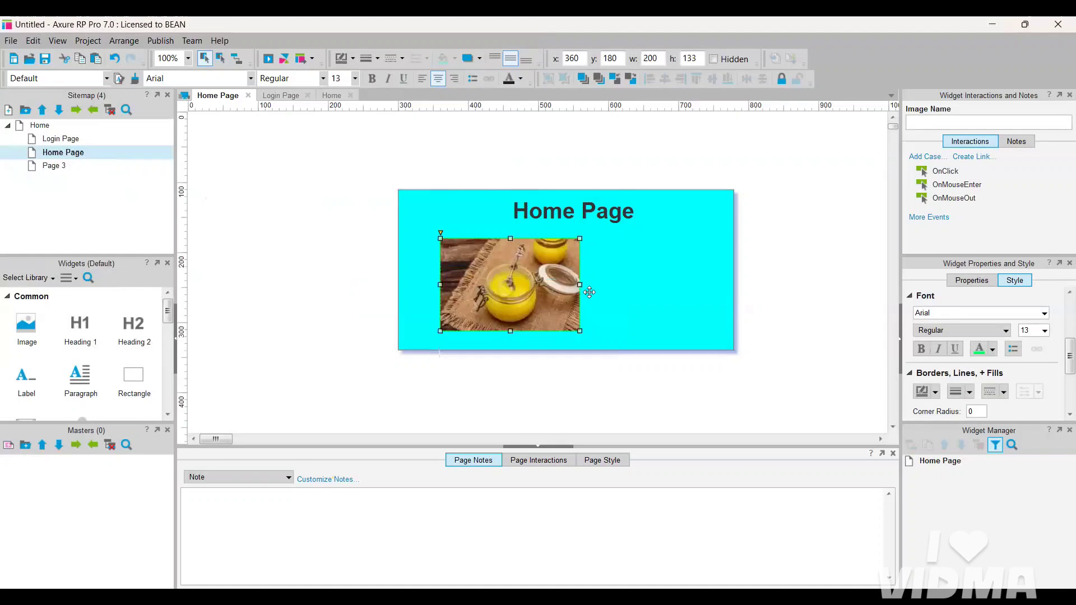
Resize the ghee image to 130 wide by 70 high and place a copy of it at 590, 180.
drag(579, 285, 533, 236)
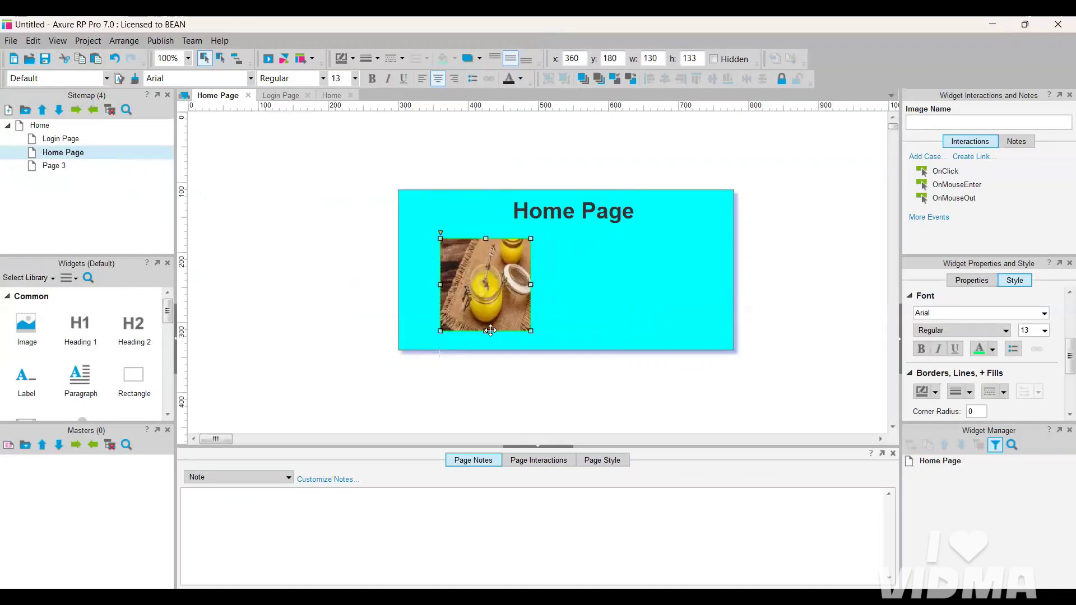
drag(486, 331, 649, 268)
Replace the copied image's picture with download (3) and resize it to 140 wide by 70 high.
double_click(650, 267)
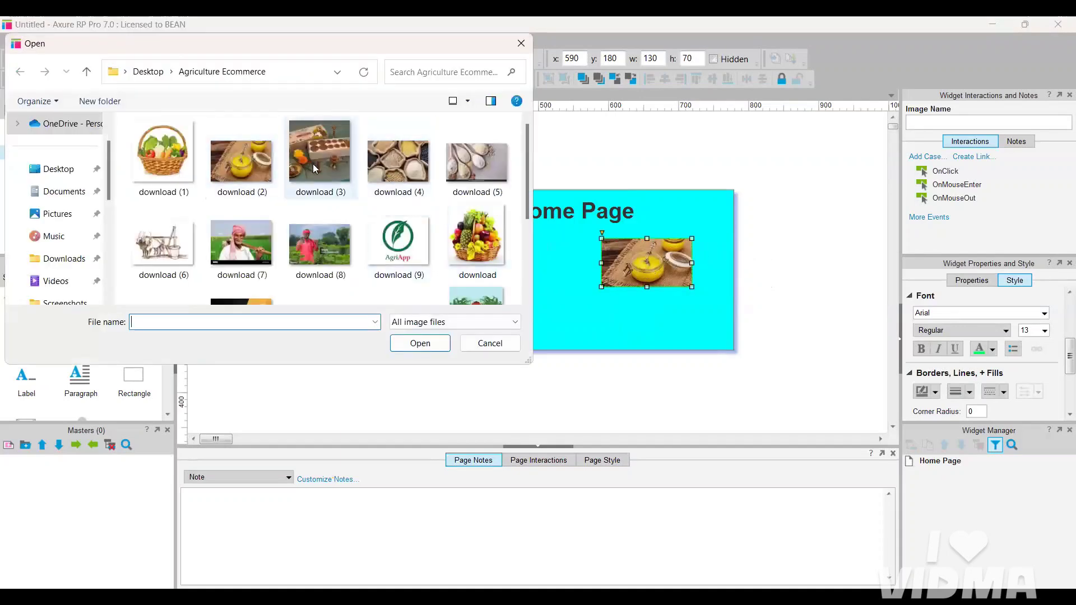
click(314, 169)
click(411, 344)
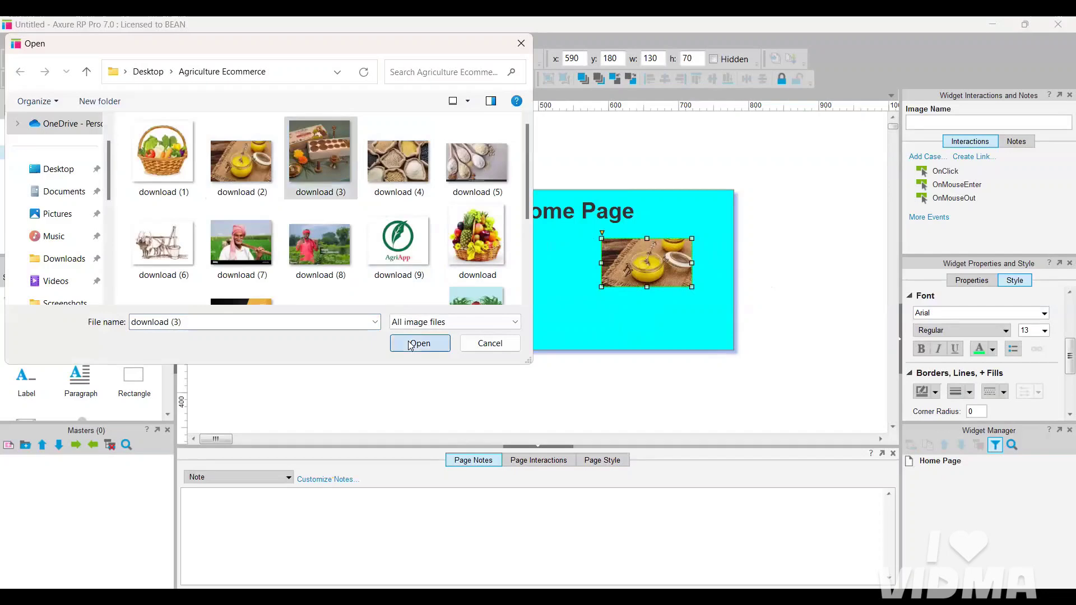
click(524, 354)
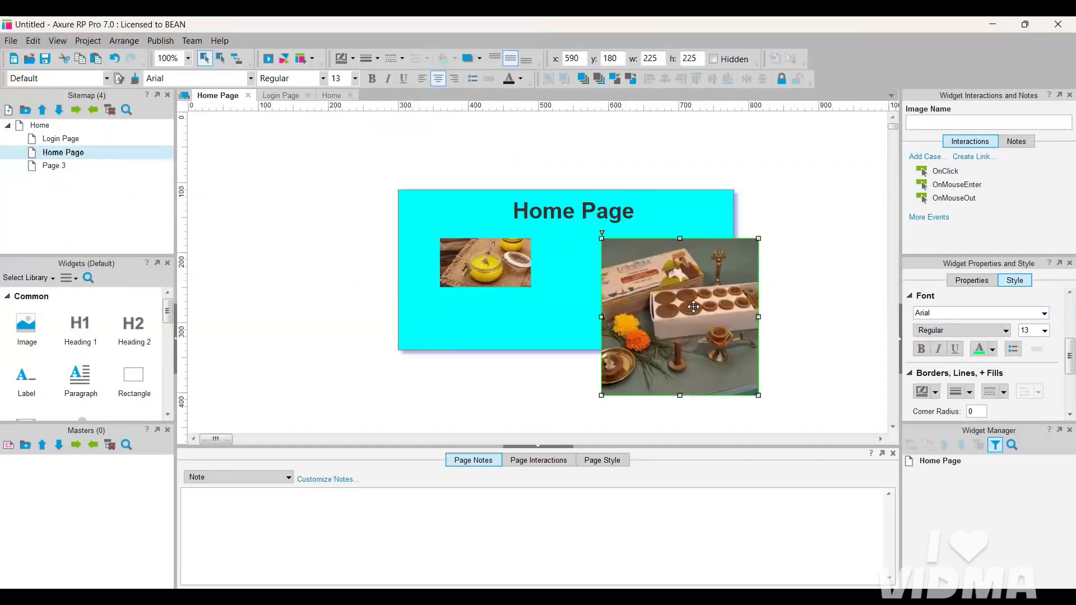
drag(759, 397, 701, 287)
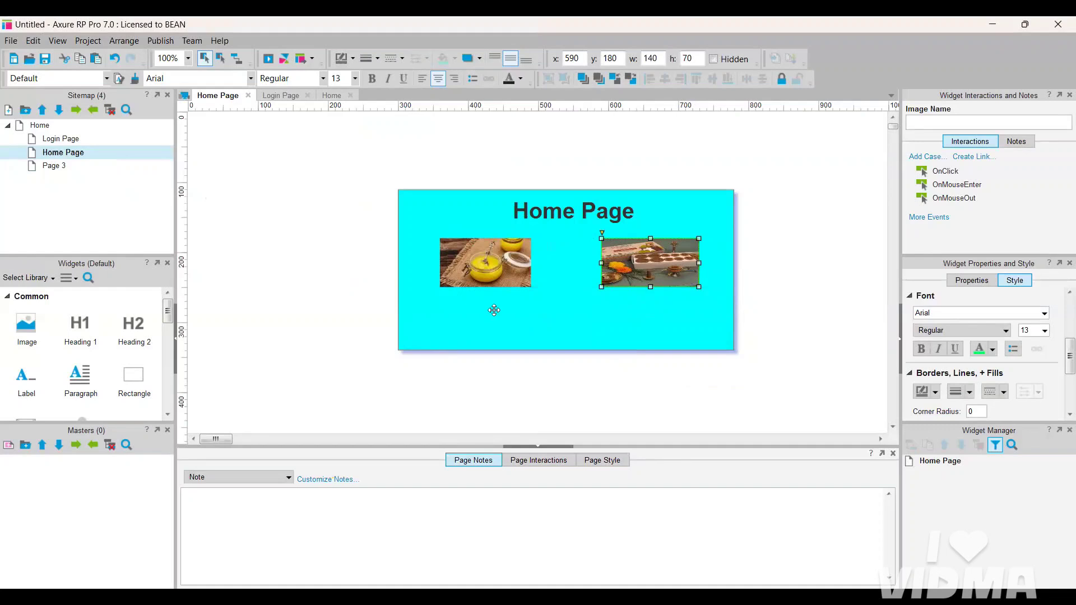
Add a Label under the ghee image at about 398, 260 reading "Ghee Product".
click(471, 295)
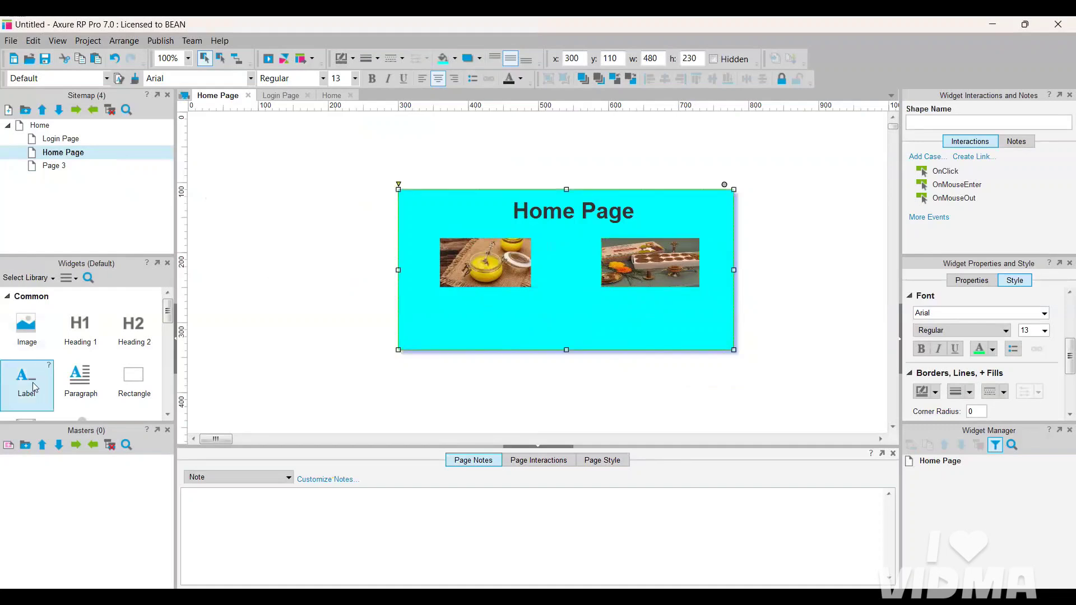
drag(33, 387, 466, 300)
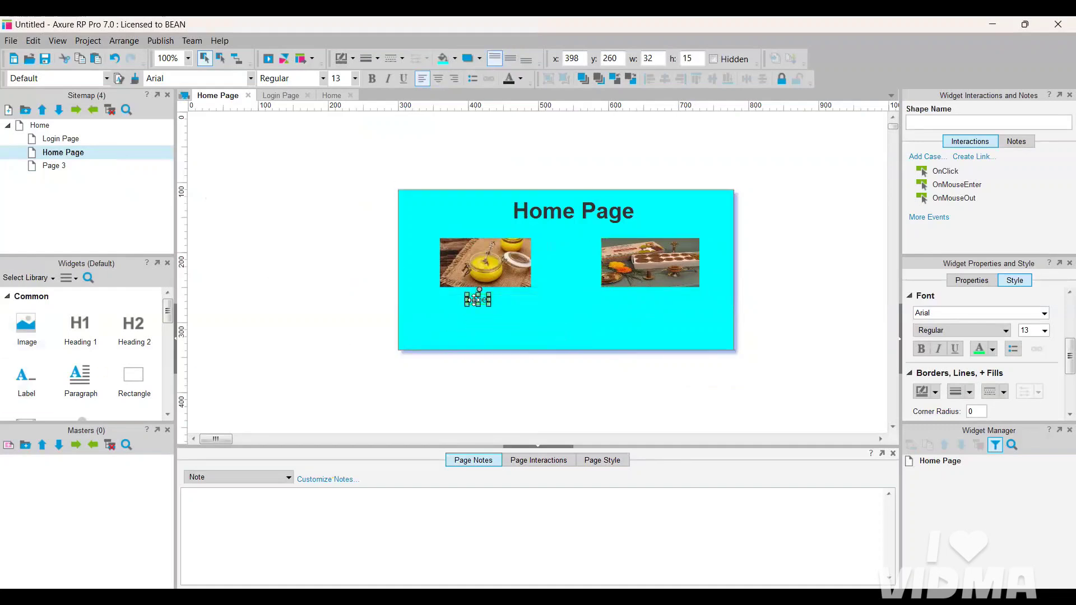
double_click(475, 300)
text(G)
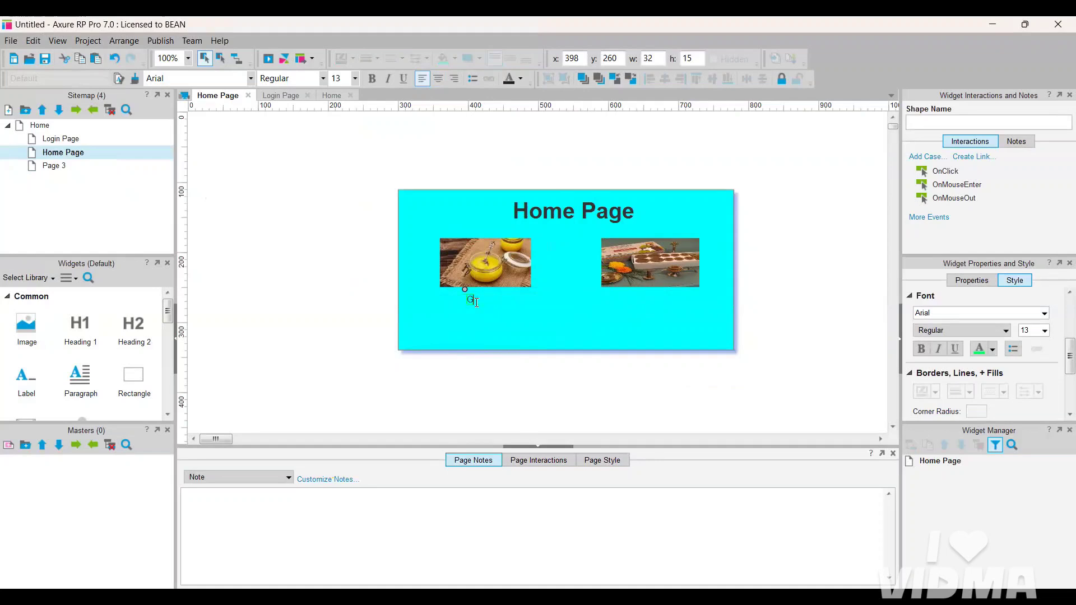
text(hee Product)
Copy the Ghee Product label under the second image at about 621, 260 and change its text to "Cow Dung Product".
drag(486, 296, 565, 307)
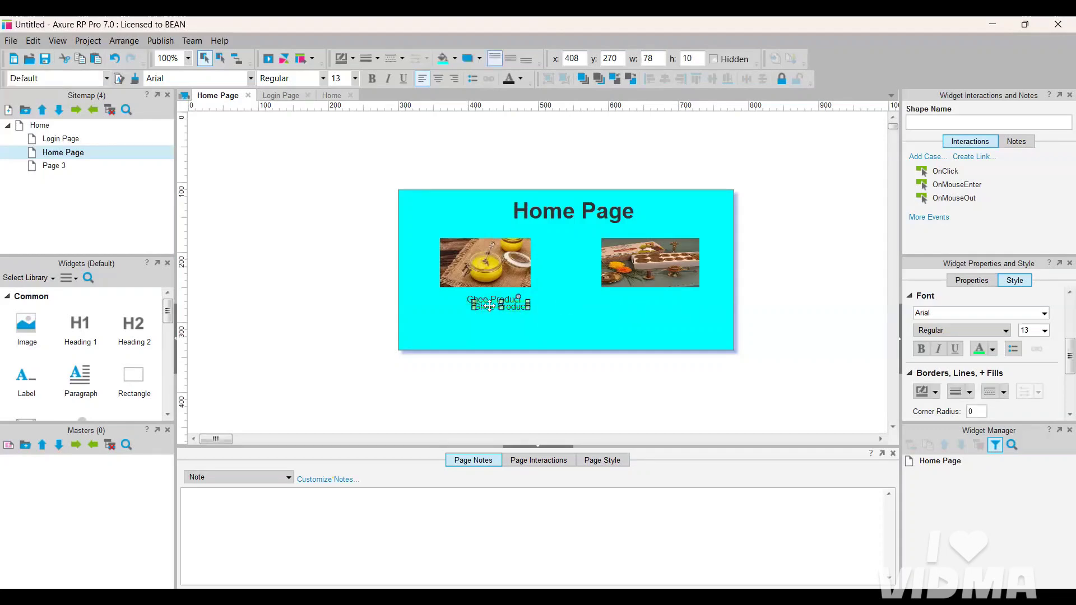
drag(492, 305, 641, 302)
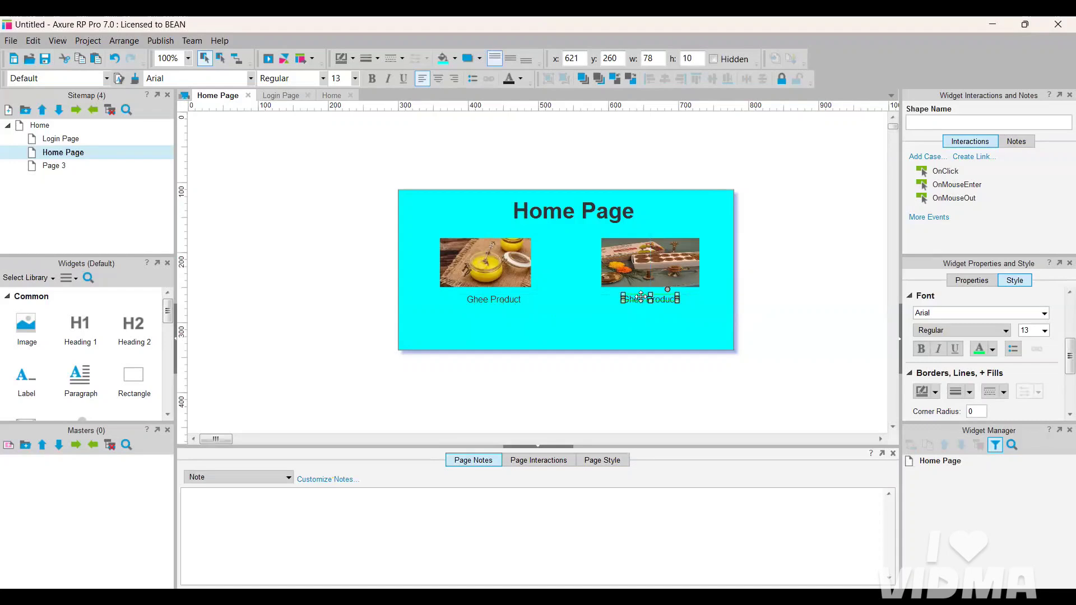
double_click(644, 300)
key(BackSpace)
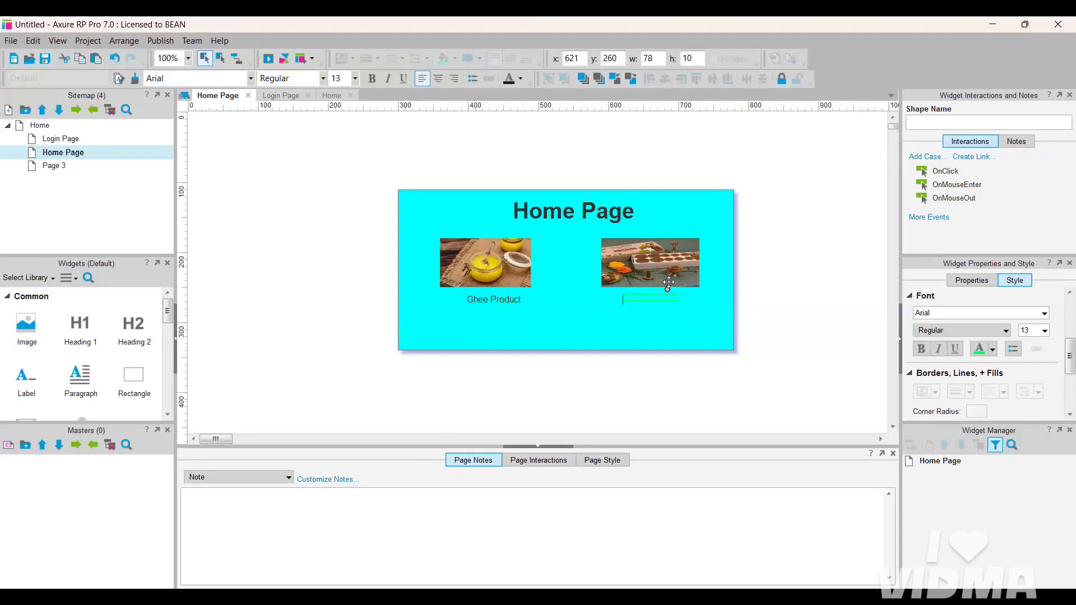
text(Cow Dung Product)
click(543, 317)
click(513, 315)
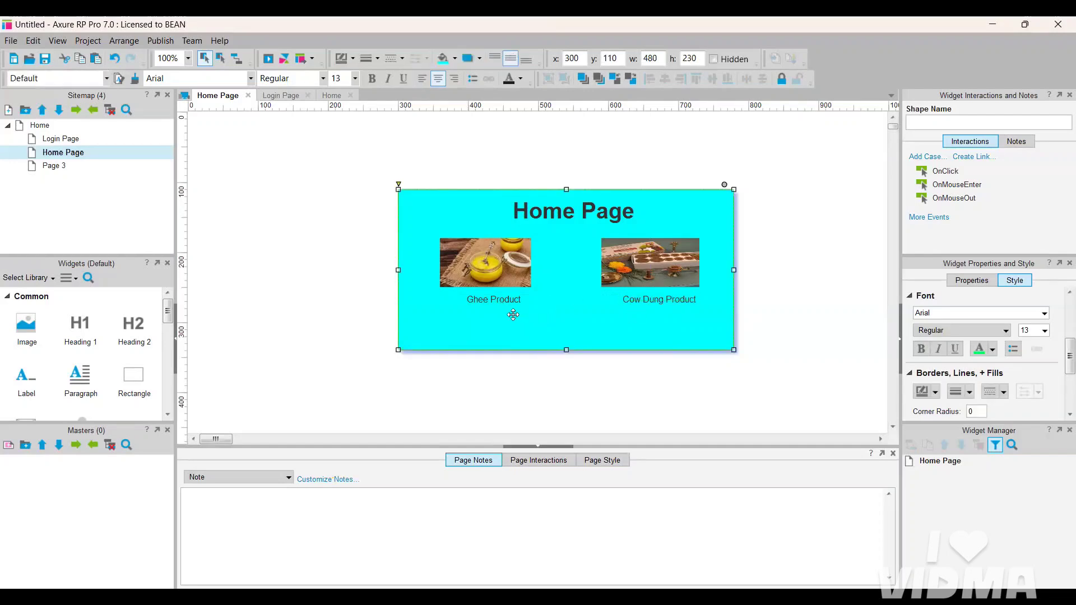
Add a Label under the Ghee Product label at 398, 275 reading "Price 500 RS".
scroll(103, 374, down, 1)
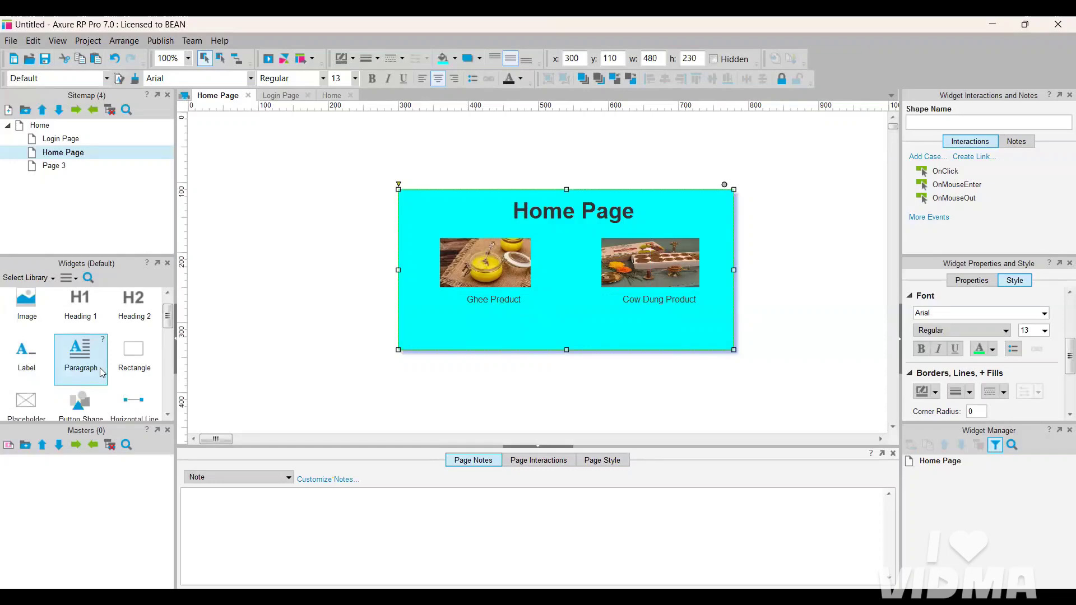
scroll(103, 373, down, 4)
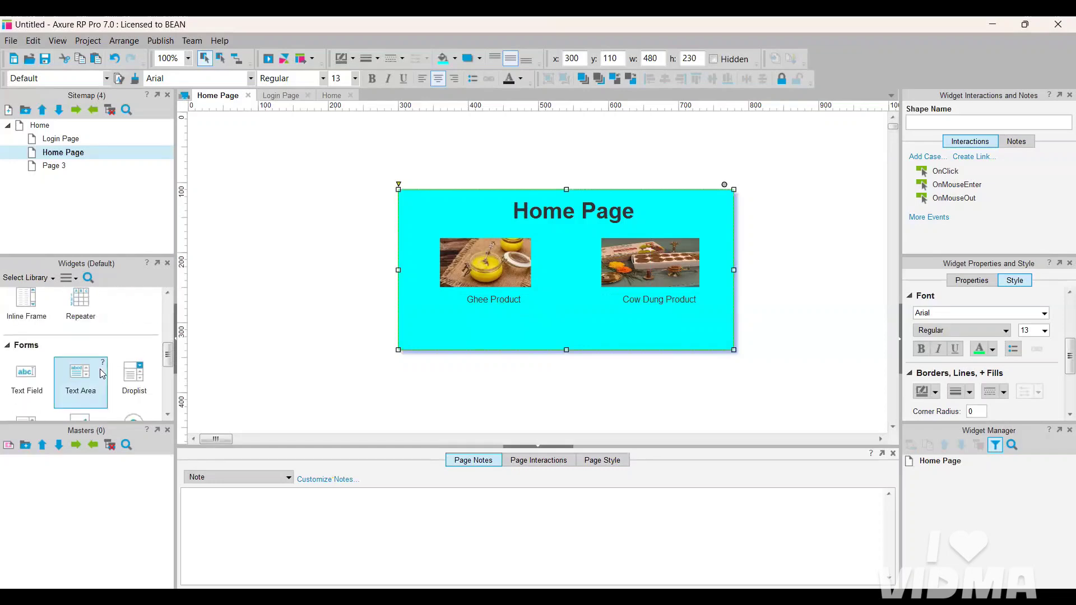
scroll(103, 374, down, 2)
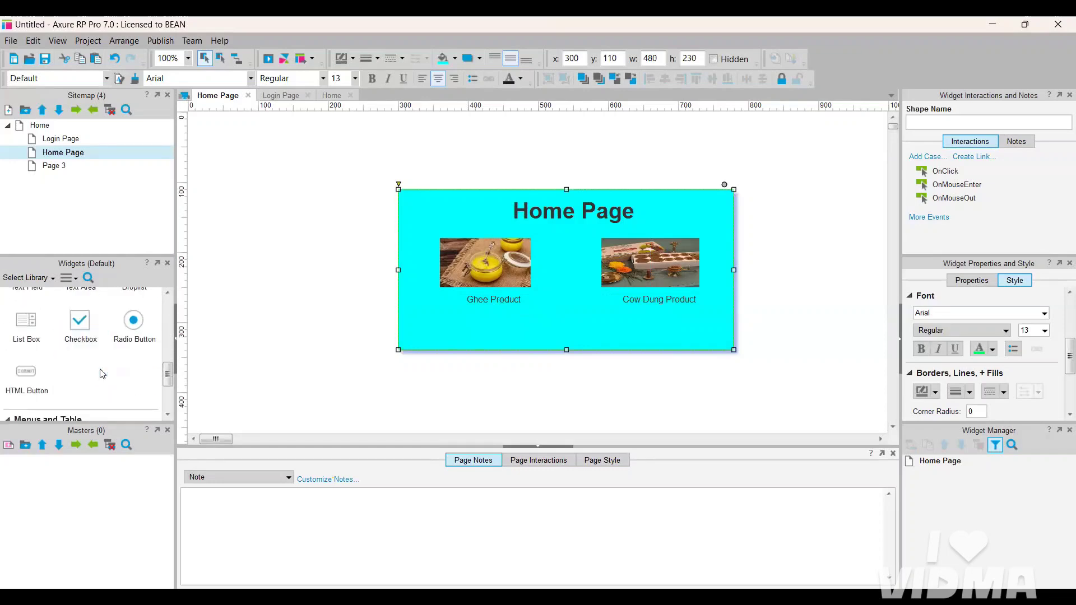
scroll(103, 373, down, 3)
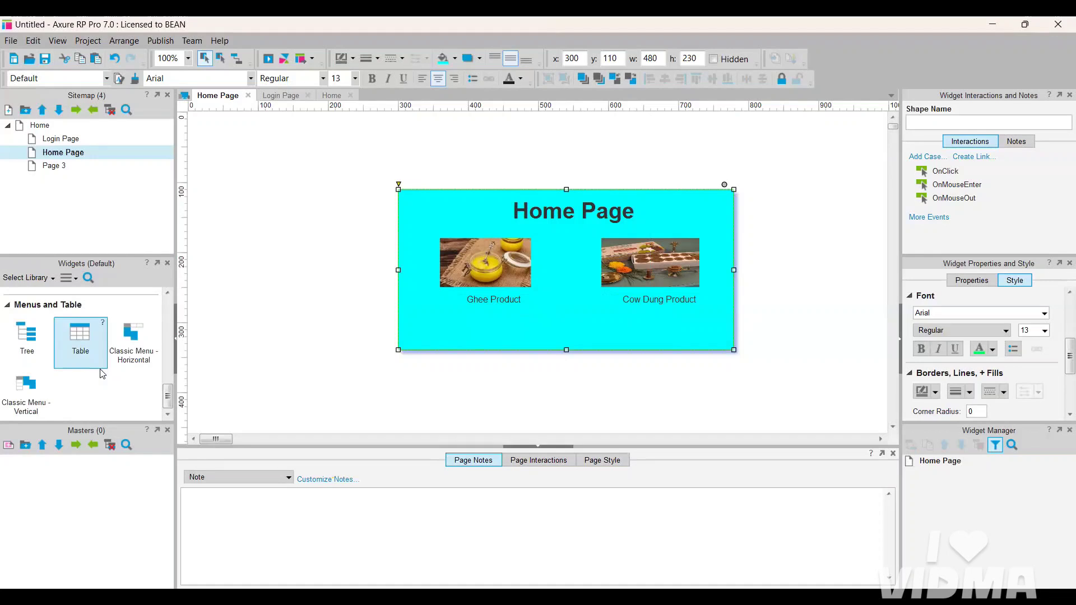
scroll(102, 373, up, 7)
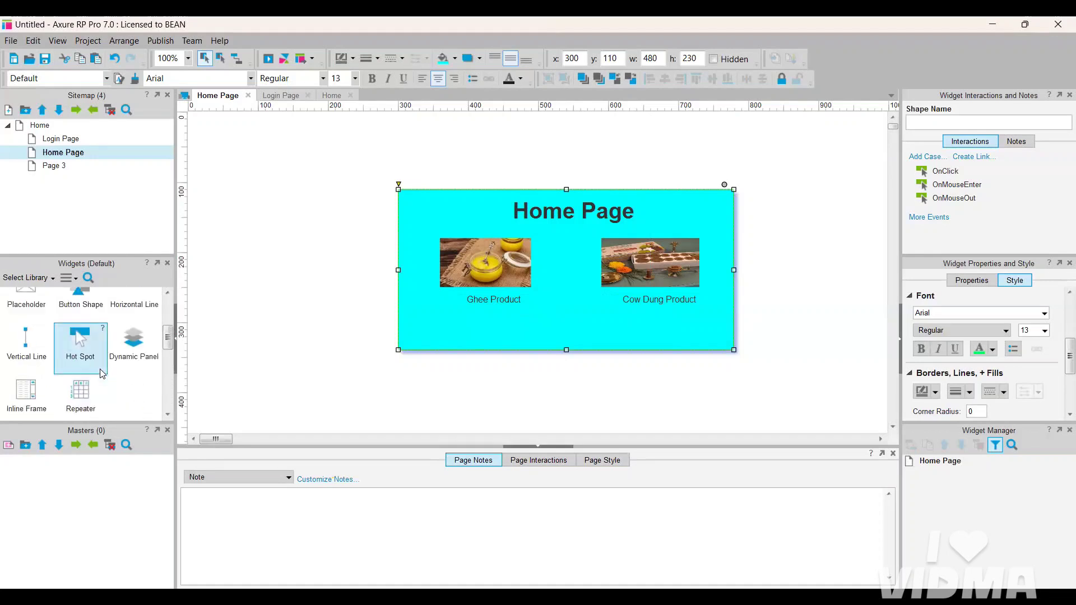
scroll(103, 373, up, 3)
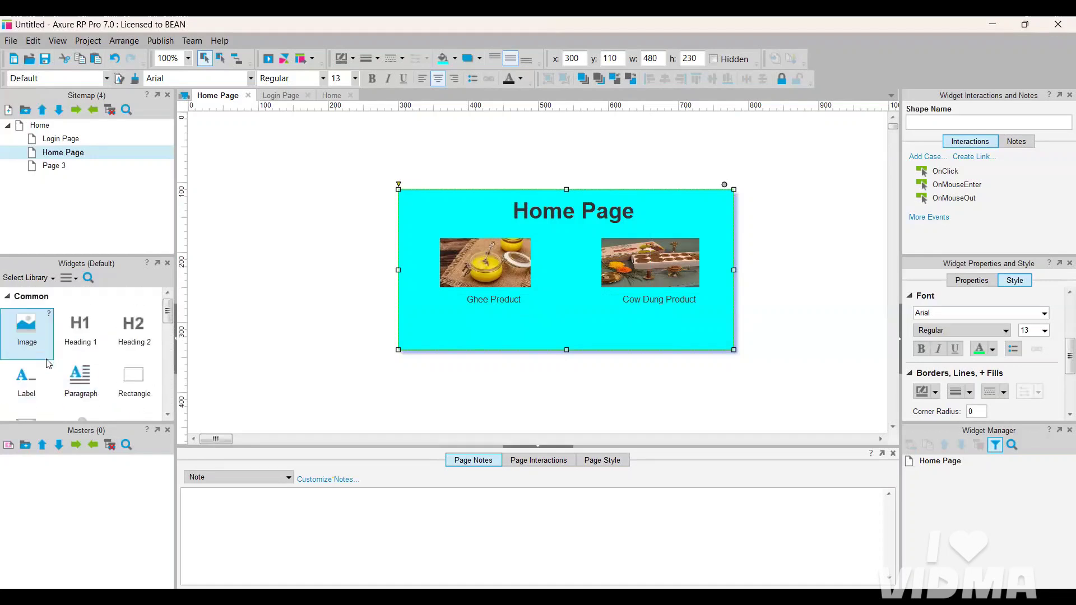
scroll(80, 370, down, 1)
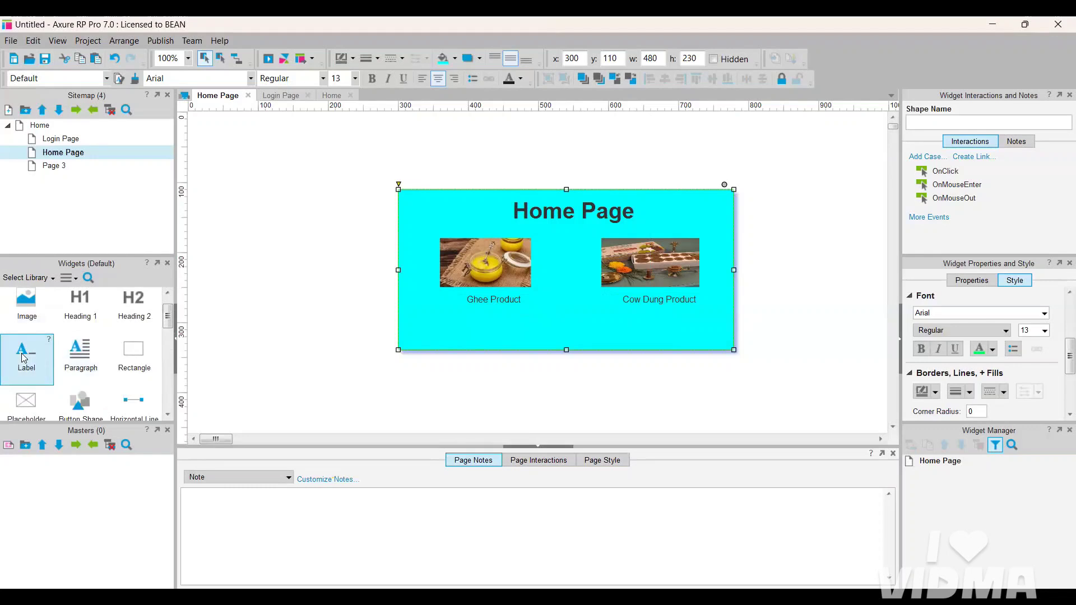
drag(24, 359, 476, 312)
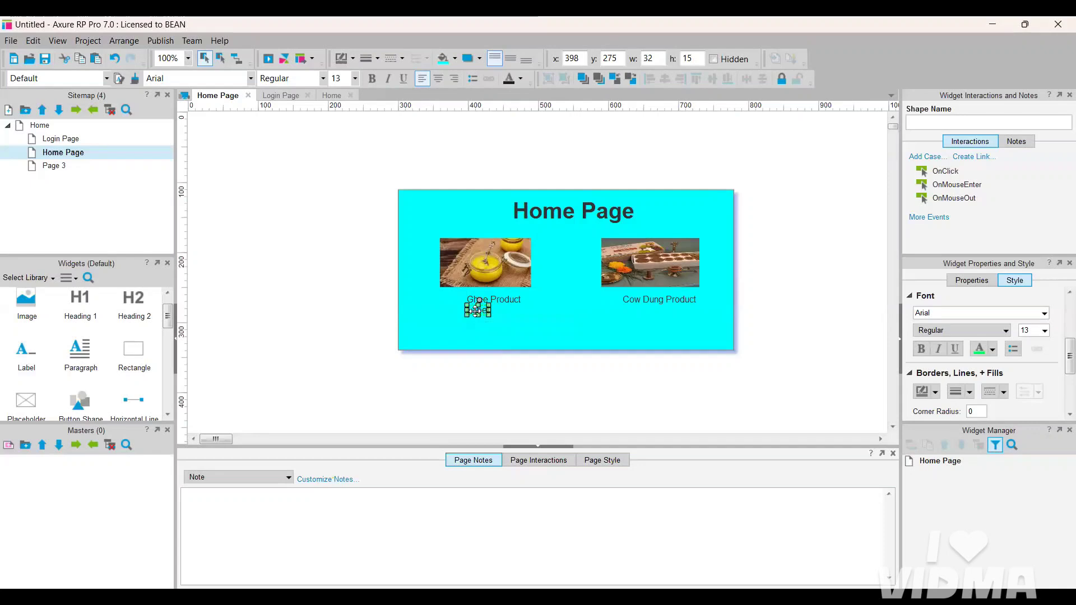
double_click(476, 311)
text(Price)
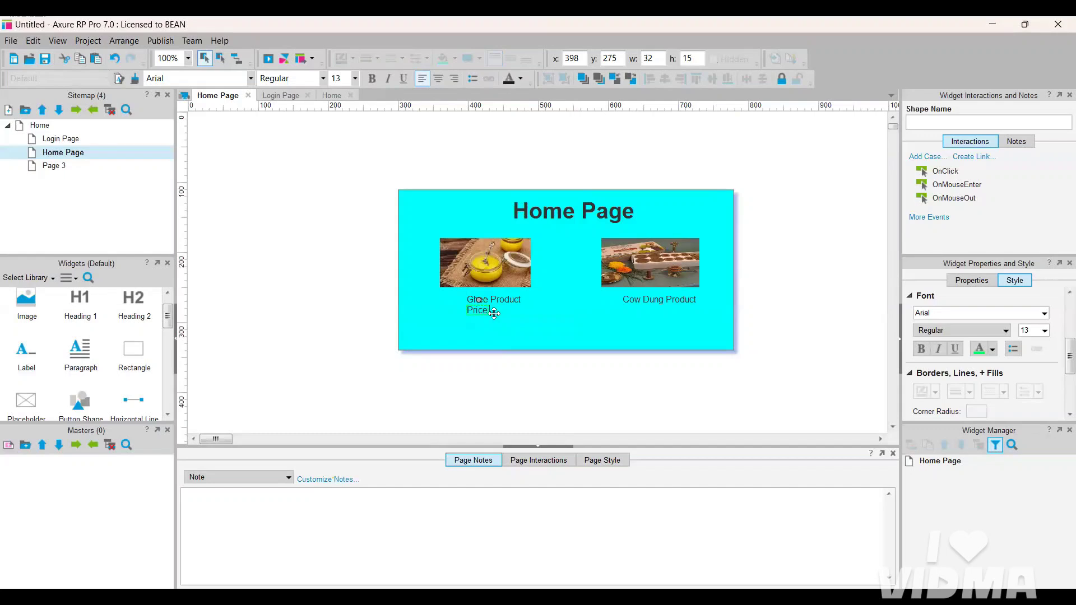
text(500 RS)
Duplicate the price label under the Cow Dung Product label at 634, 275 and change its text to "Price 100 RS".
key(ctrl+d)
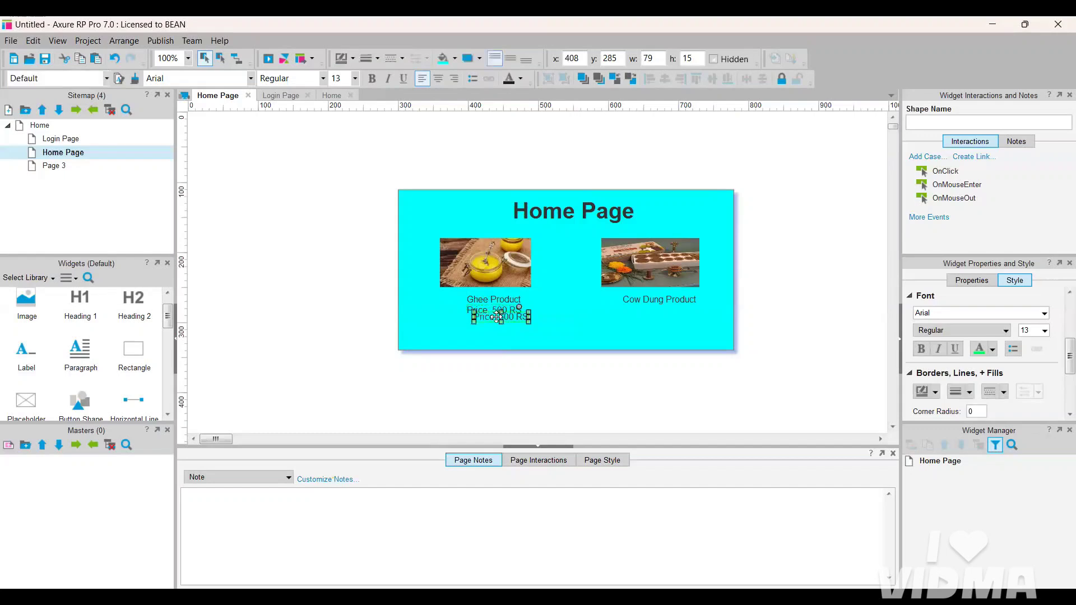
drag(499, 318, 657, 313)
double_click(656, 313)
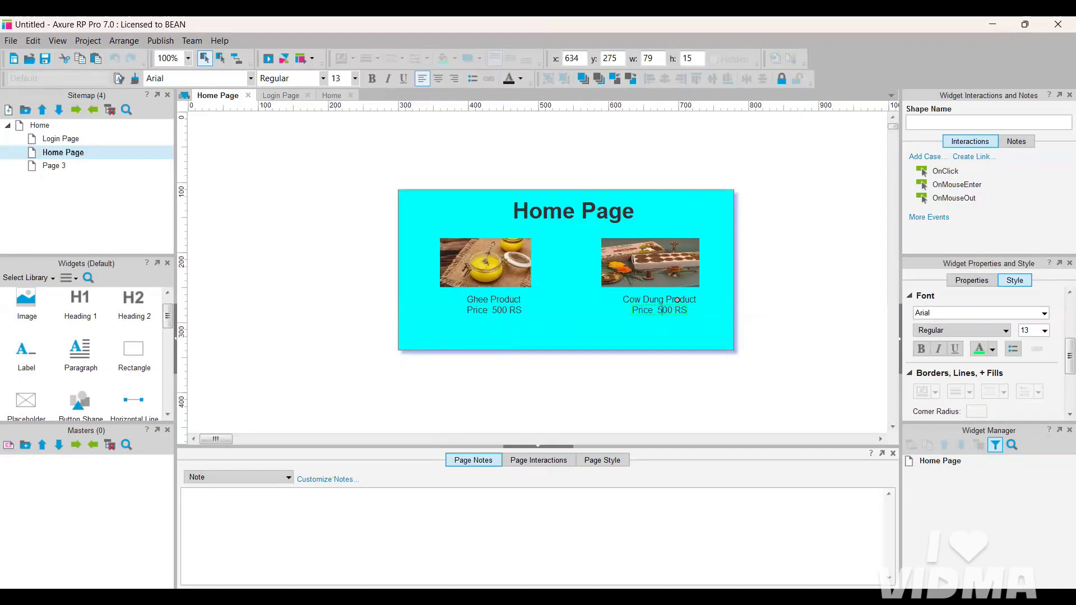
key(BackSpace)
text(1)
click(513, 325)
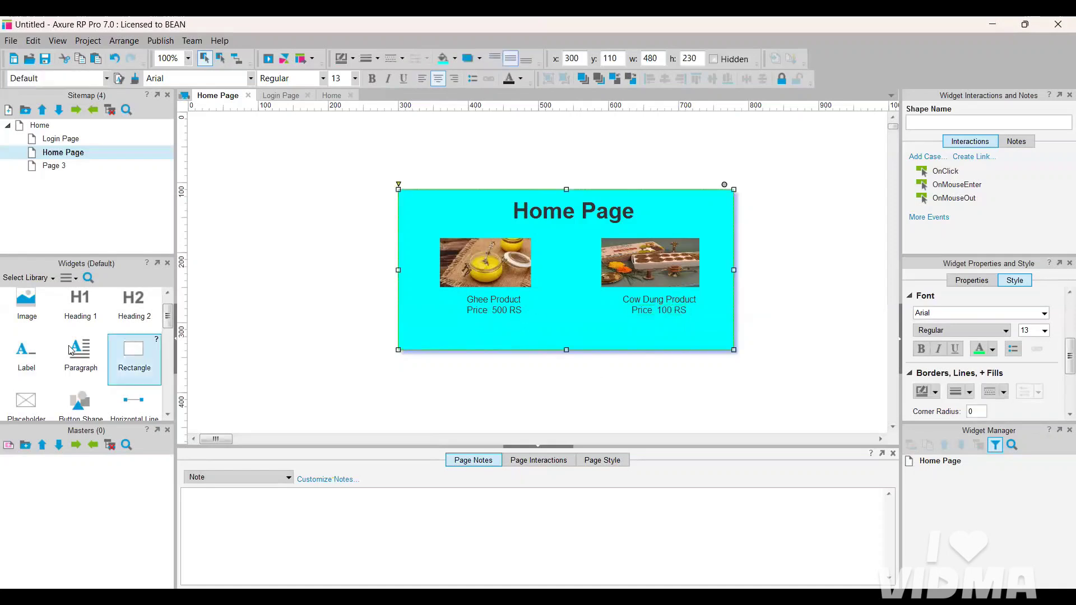
Place an HTML Button reading "Buy" under the ghee price at 376, 290 and copy it under the cow dung price at 624, 290.
scroll(70, 350, down, 5)
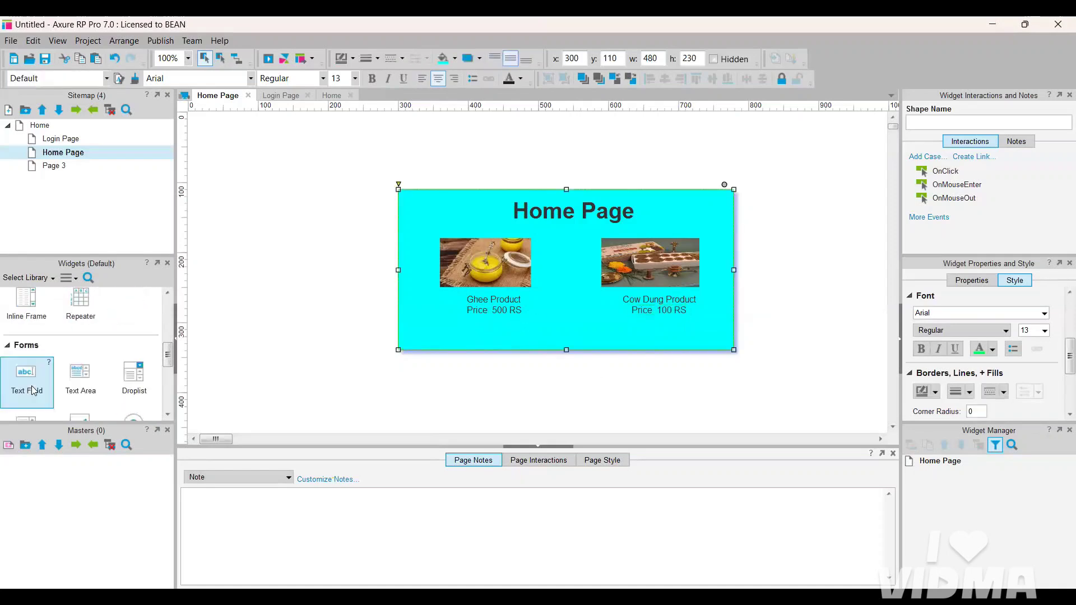
scroll(33, 387, down, 3)
drag(26, 372, 488, 315)
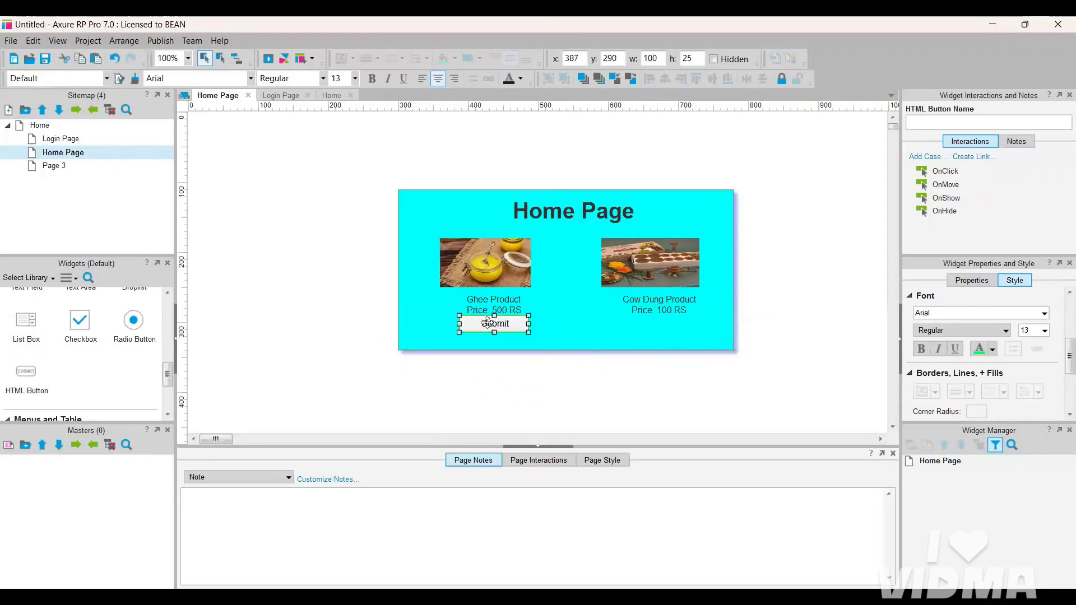
drag(487, 323, 481, 324)
double_click(509, 321)
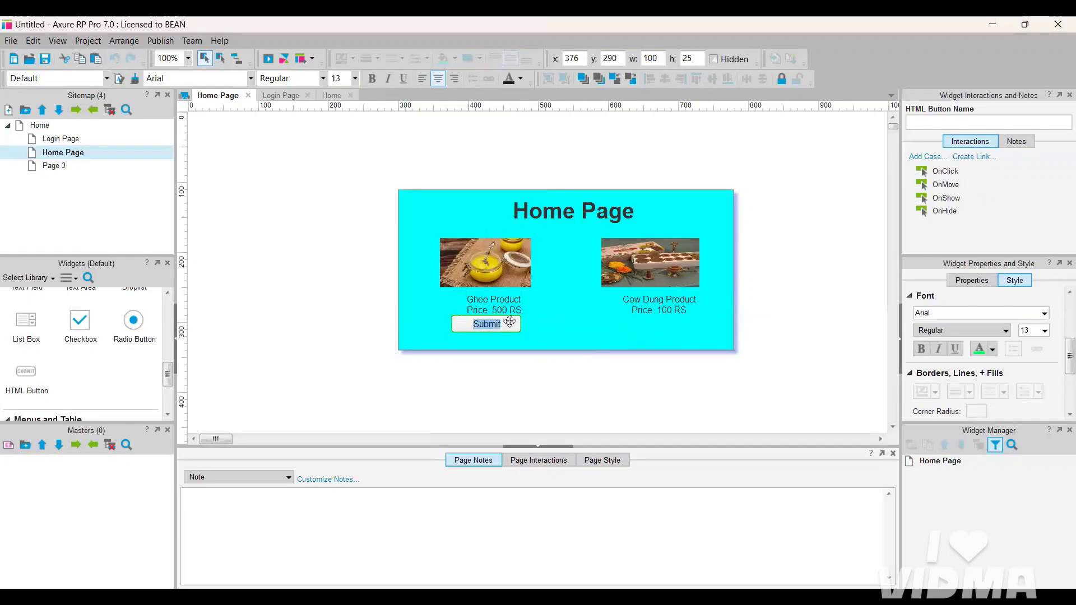
text(Buy)
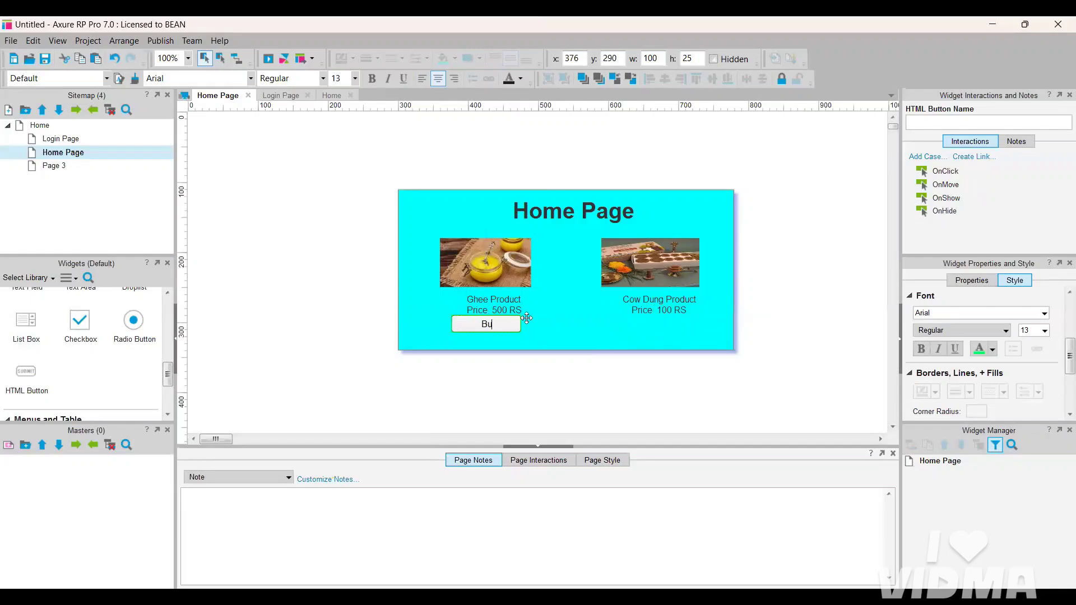
click(545, 323)
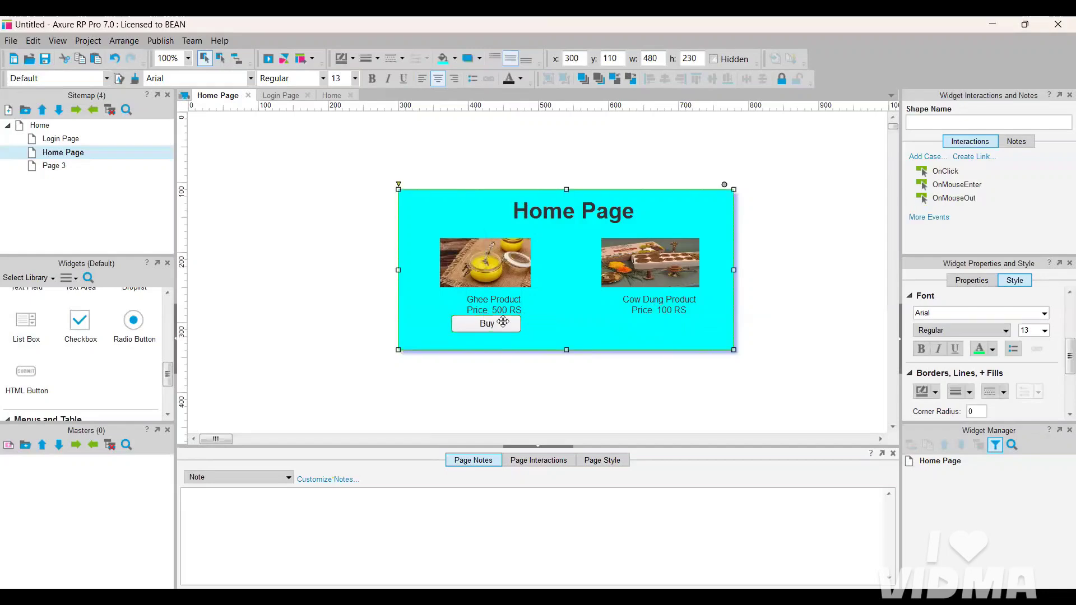
drag(503, 321, 670, 325)
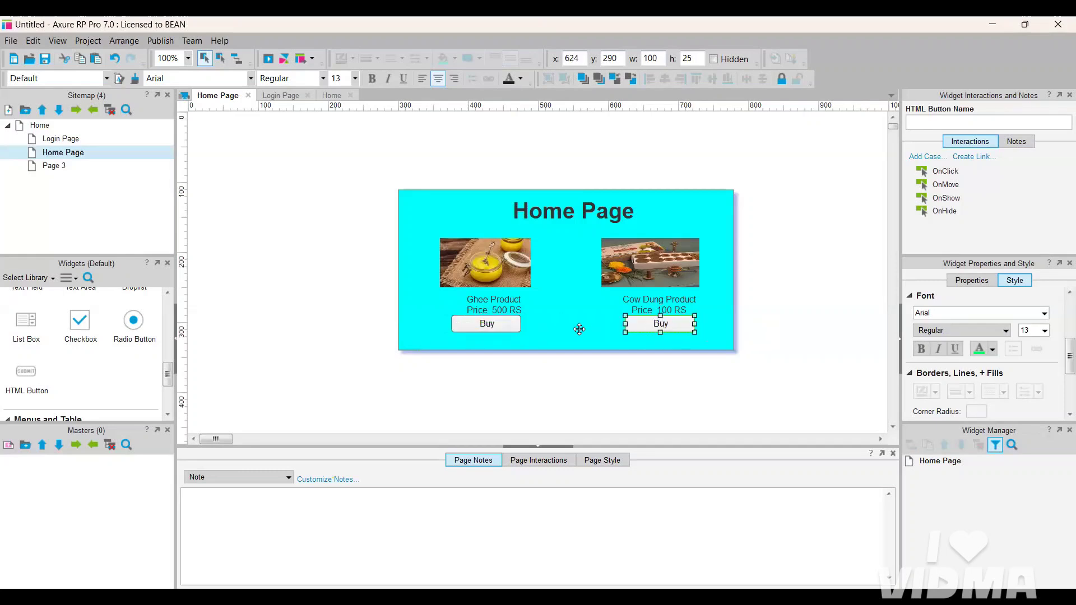
click(563, 393)
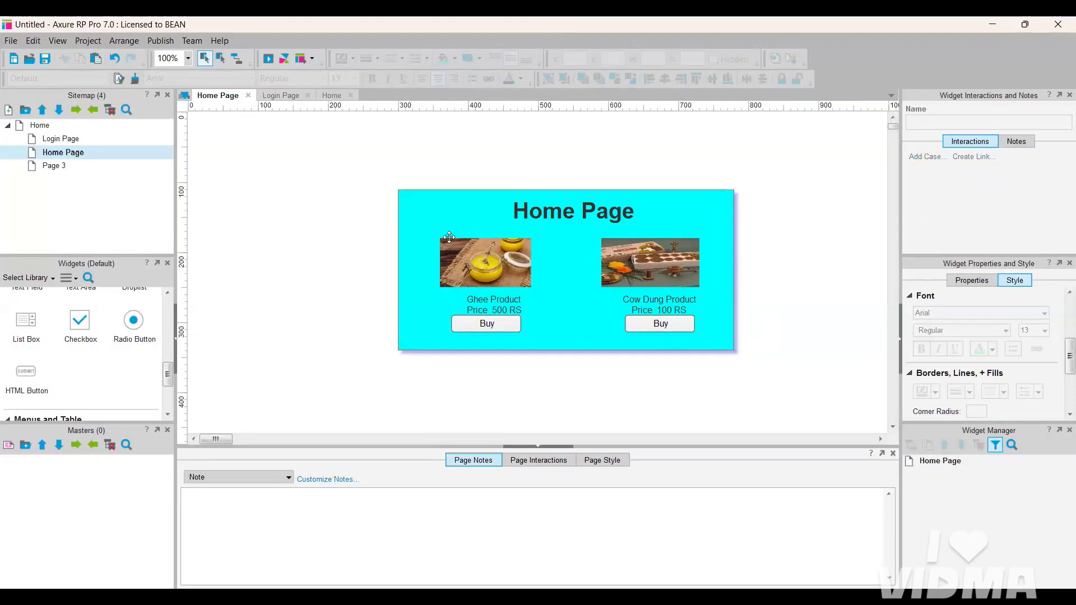
Open Page 3 and rename it as Payment.
mouse_move(47, 165)
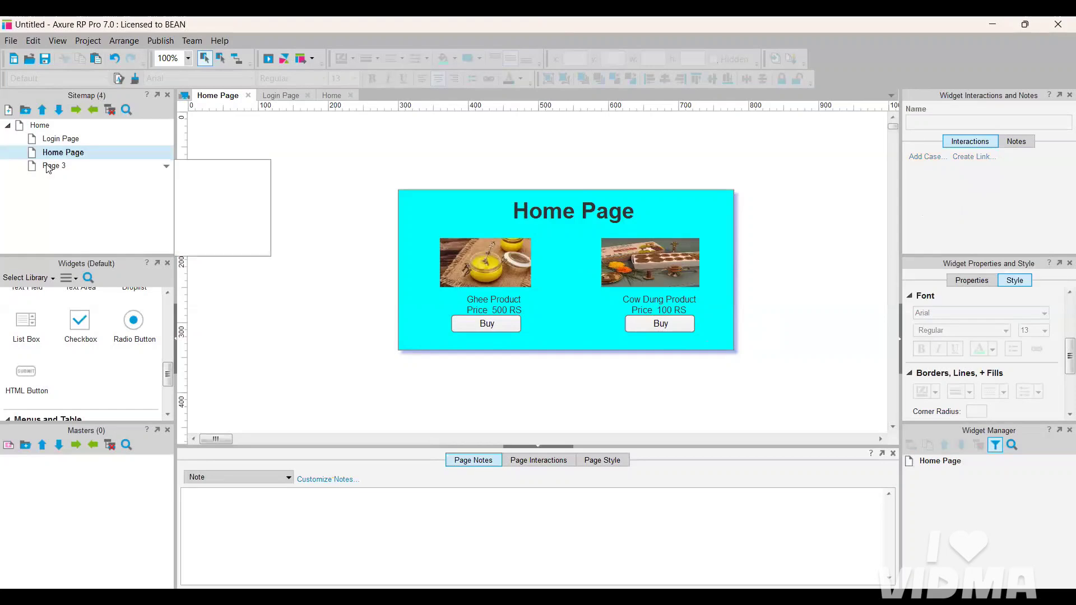
click(48, 167)
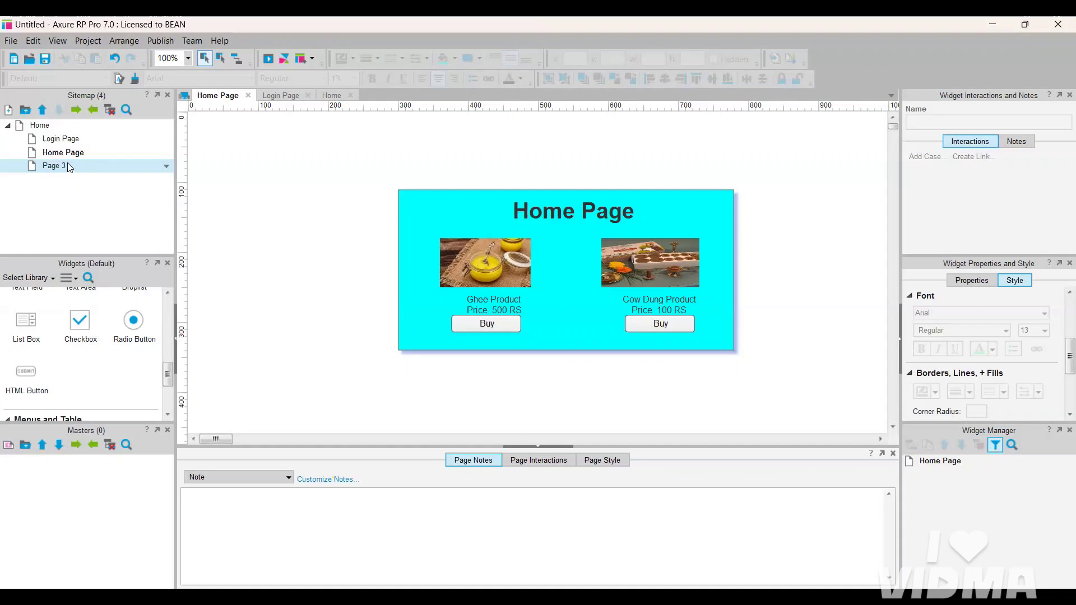
double_click(68, 166)
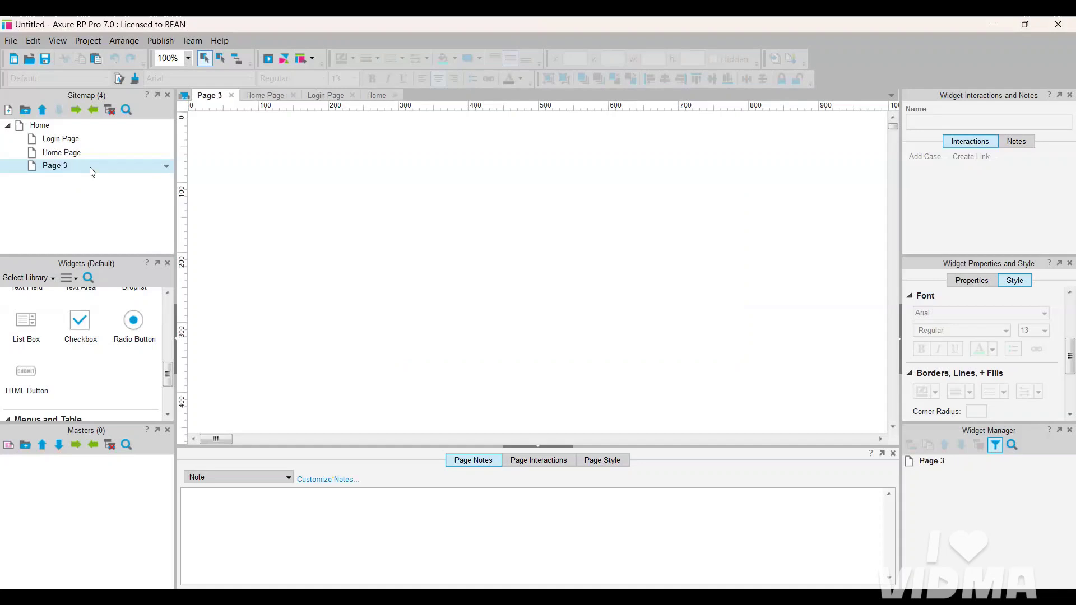
click(90, 169)
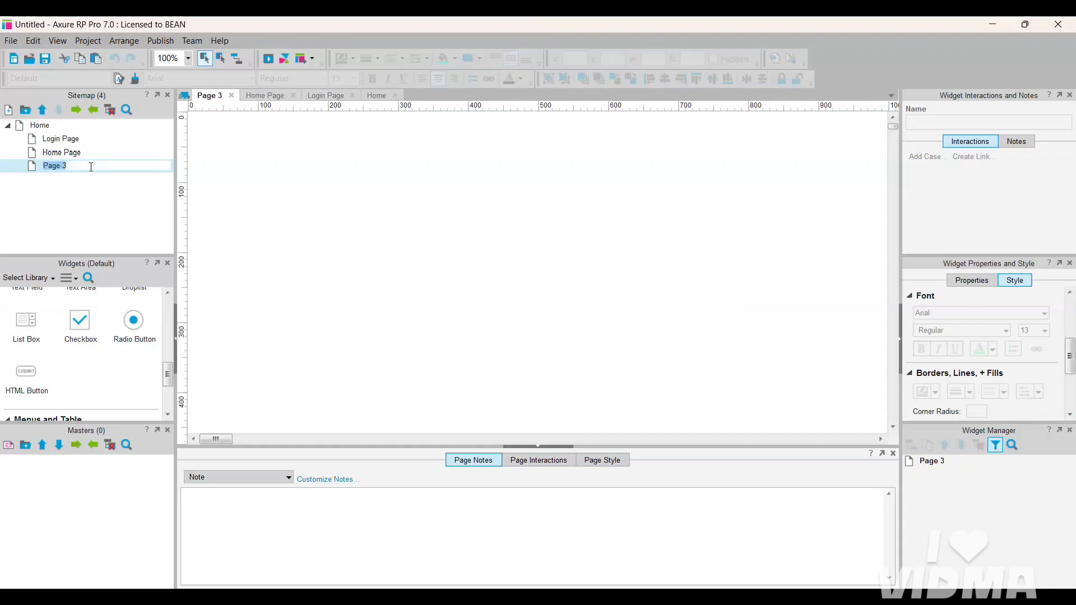
key(BackSpace)
text(Payment)
key(Return)
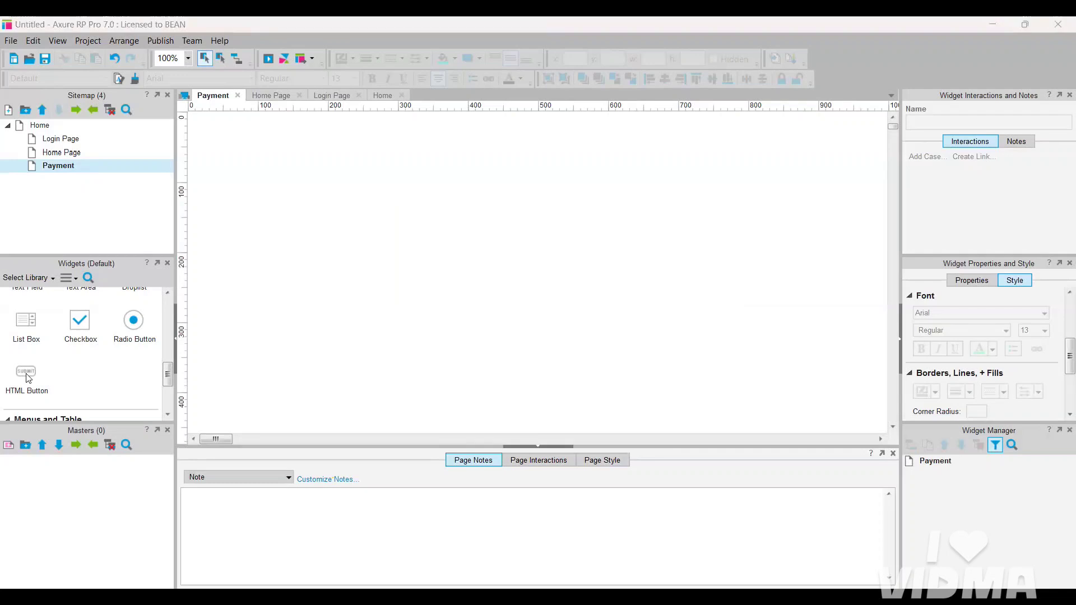
Place a Rectangle at 270, 170 on the Payment page, size it 430 wide by 180 high and fill it with 00CCCC.
scroll(63, 372, up, 5)
scroll(62, 372, up, 3)
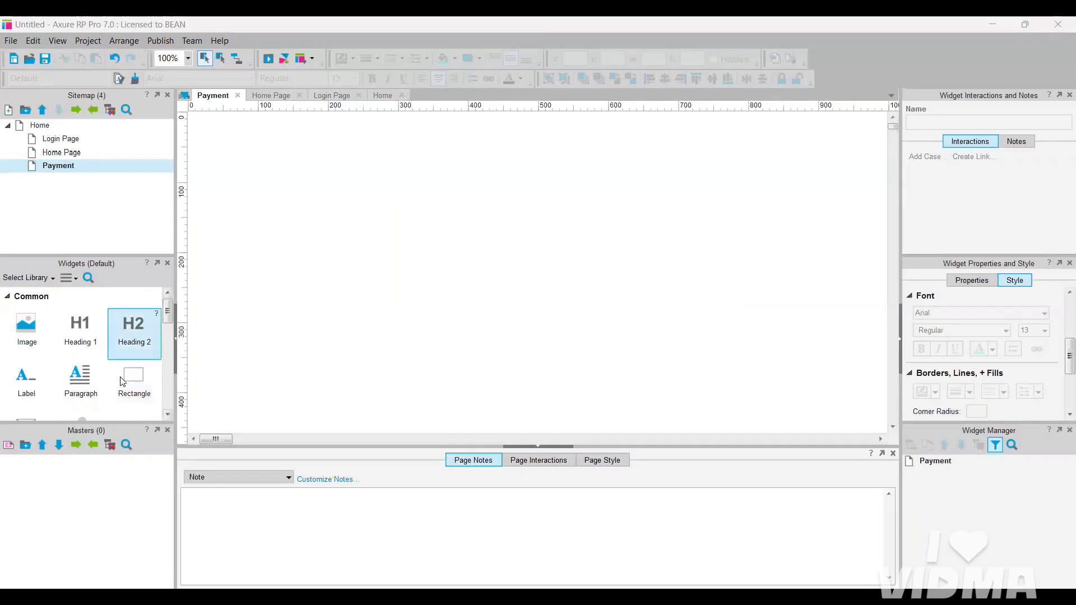
drag(122, 381, 427, 238)
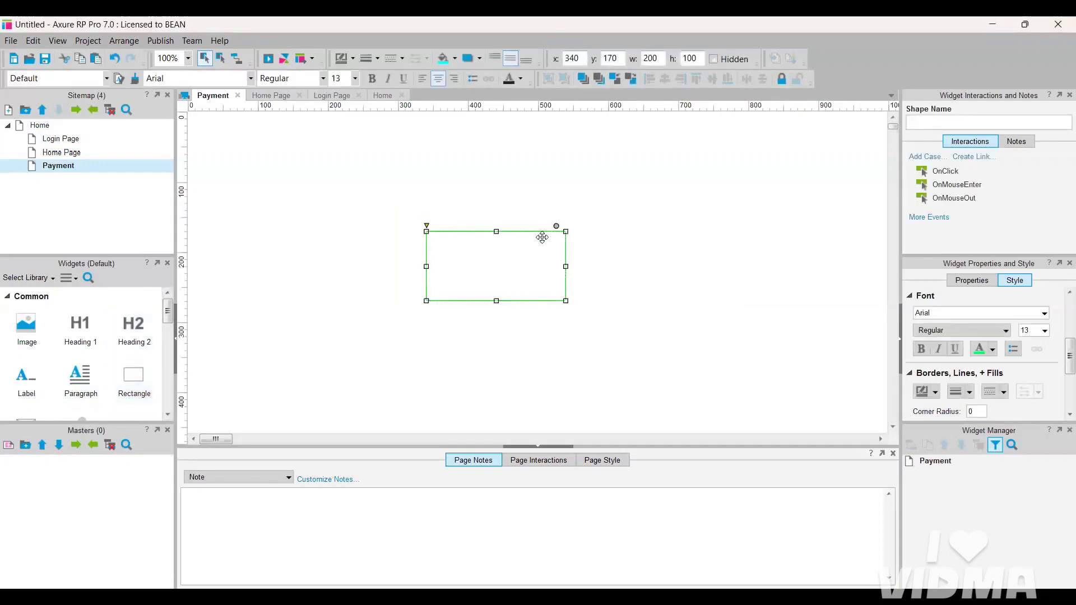
drag(496, 301, 510, 357)
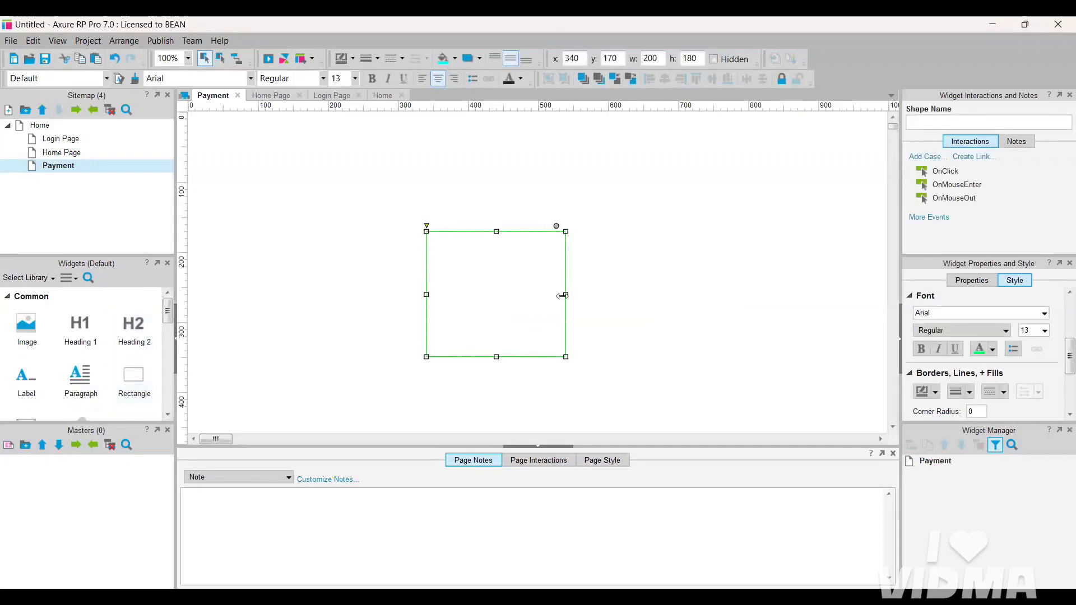
drag(563, 296, 677, 295)
drag(424, 294, 377, 293)
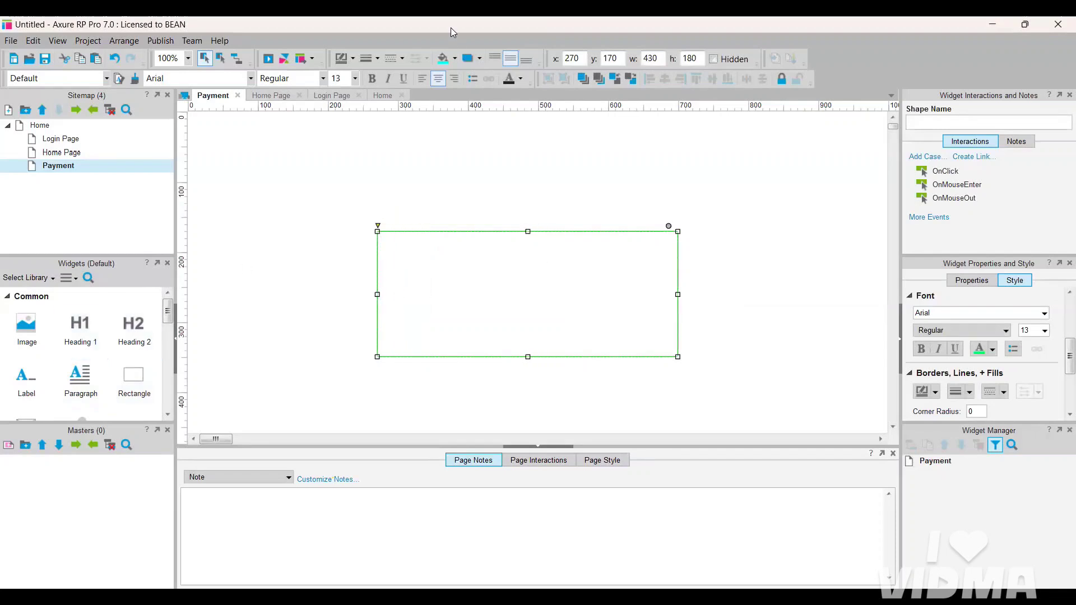
click(454, 62)
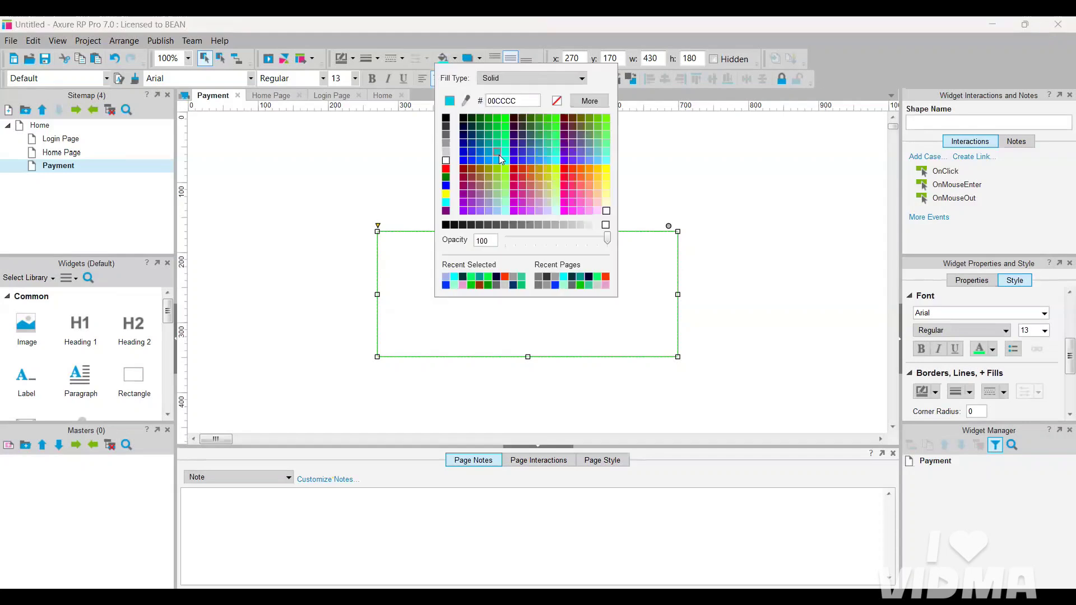
click(495, 150)
Add a Heading 1 at 389, 180 near the rectangle's upper edge reading "Payment".
drag(80, 325, 492, 249)
double_click(493, 250)
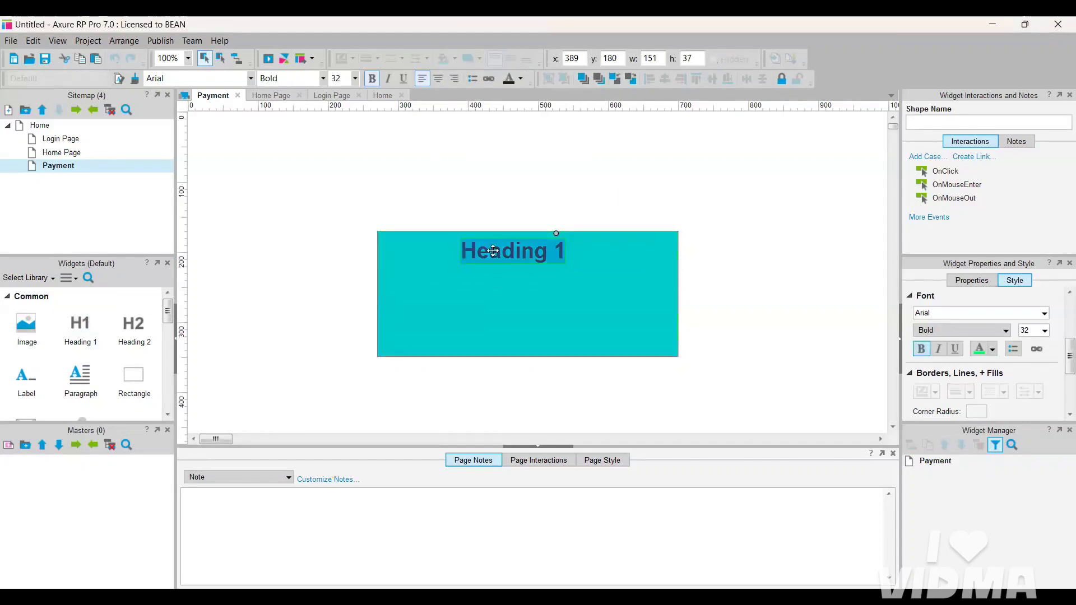
text(Payment)
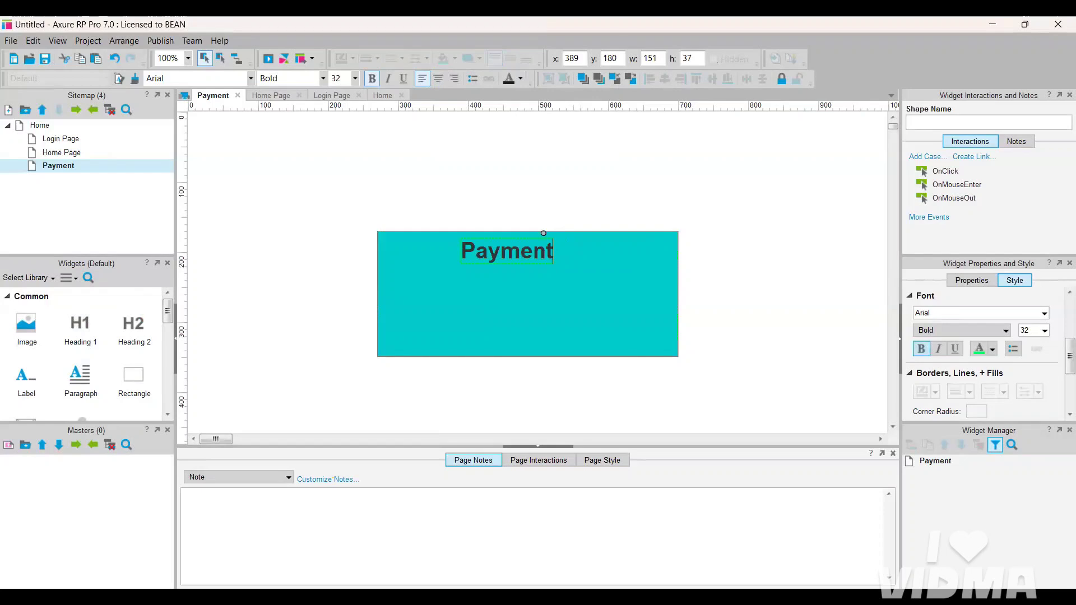
key(Return)
click(339, 175)
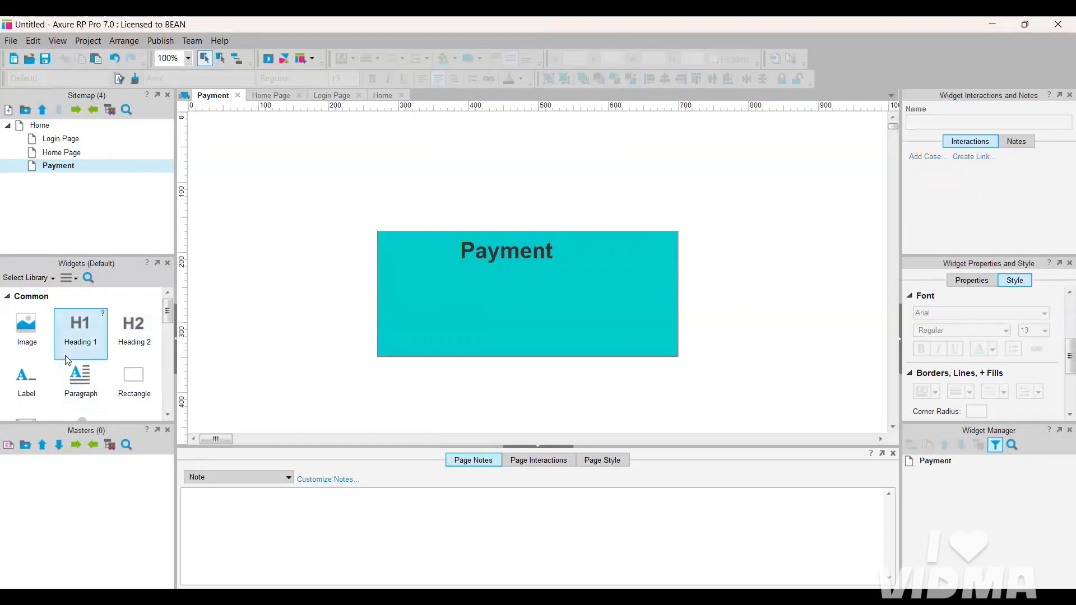
Place a Label at 310, 235 below the Payment heading and set its text to "COD".
scroll(76, 351, down, 3)
scroll(76, 351, up, 3)
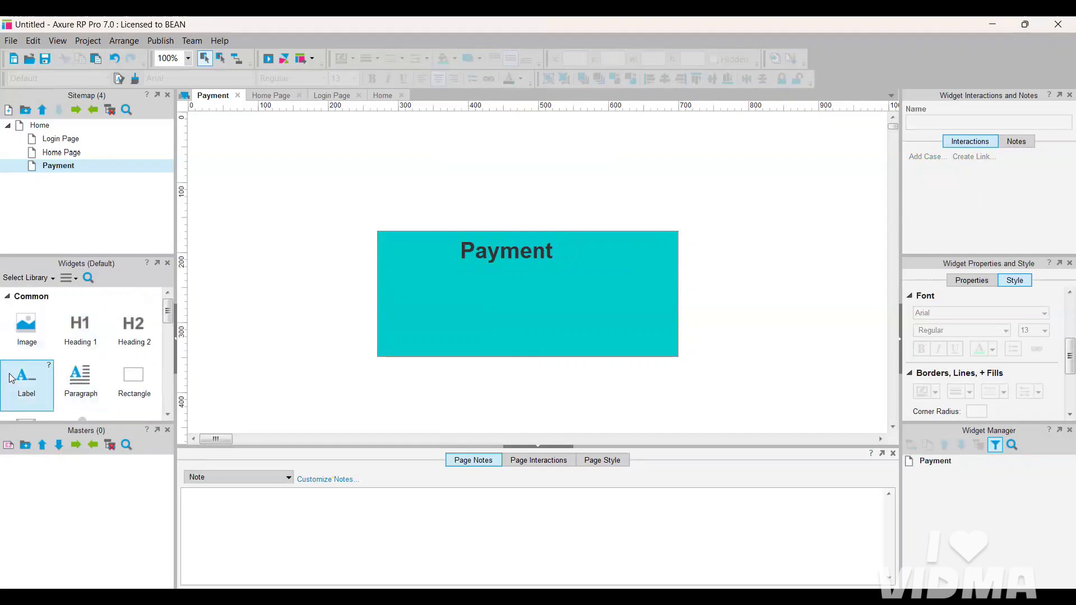
drag(15, 380, 419, 282)
double_click(419, 282)
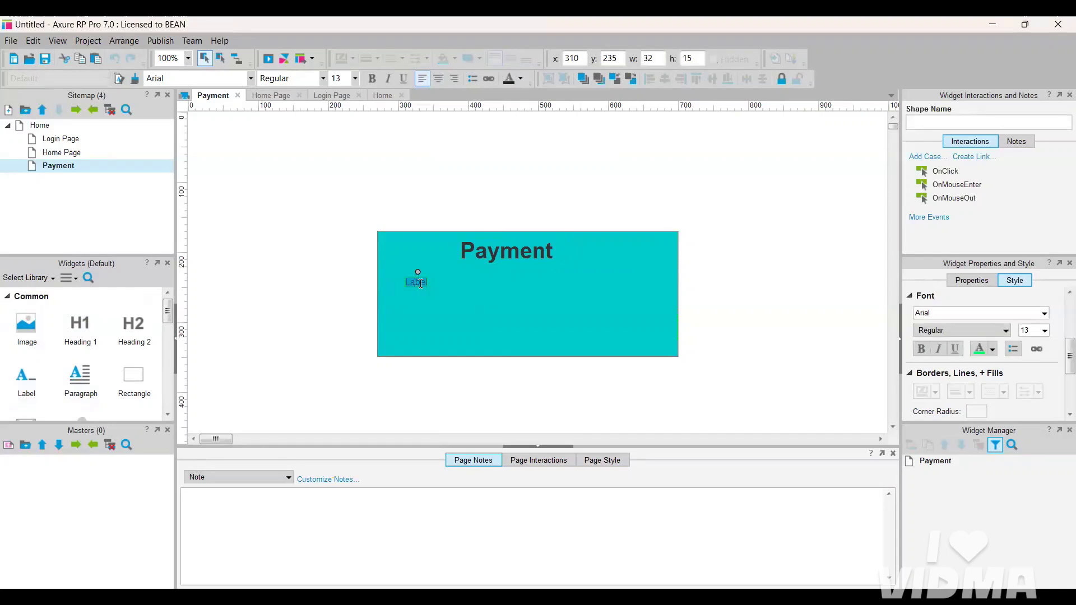
text(coD)
key(Escape)
key(ctrl+d)
click(418, 288)
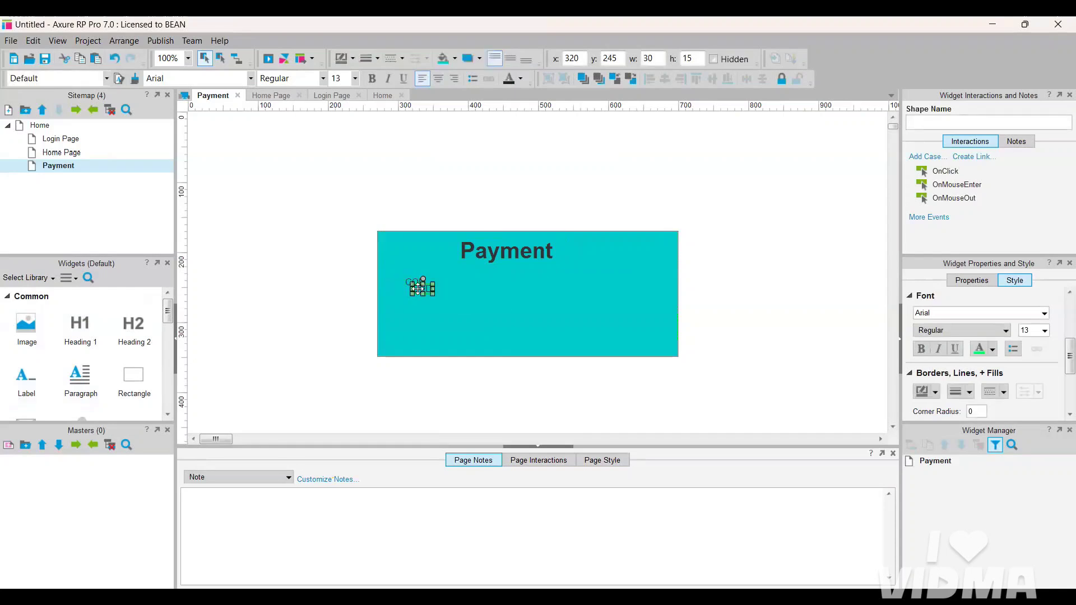
drag(418, 290, 418, 299)
double_click(421, 293)
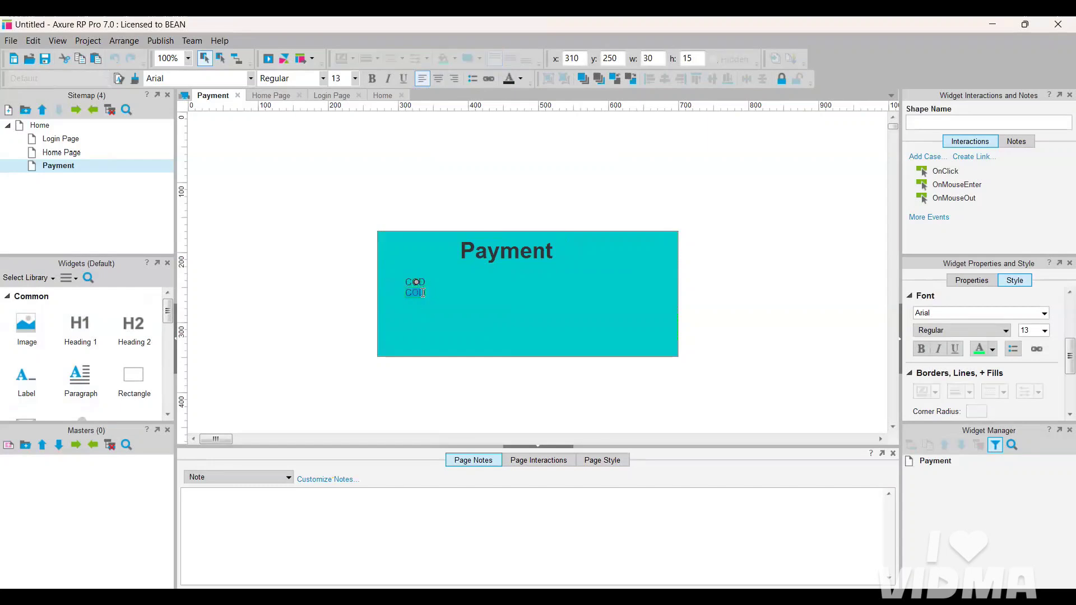
key(BackSpace)
text(UPI)
click(450, 297)
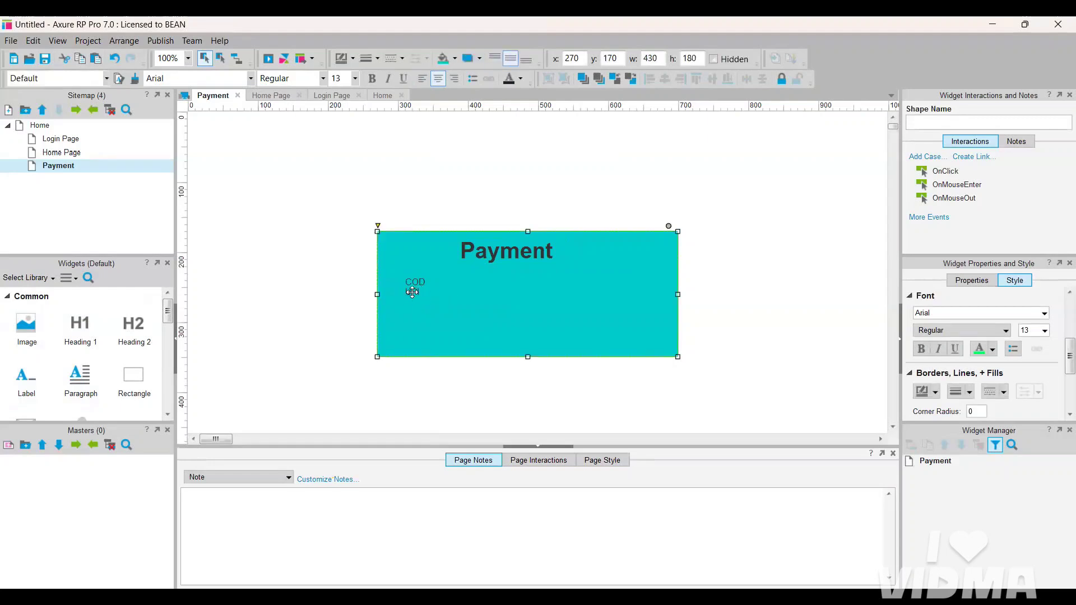
mouse_move(414, 286)
mouse_down()
mouse_move(416, 308)
mouse_move(415, 296)
mouse_up()
click(414, 289)
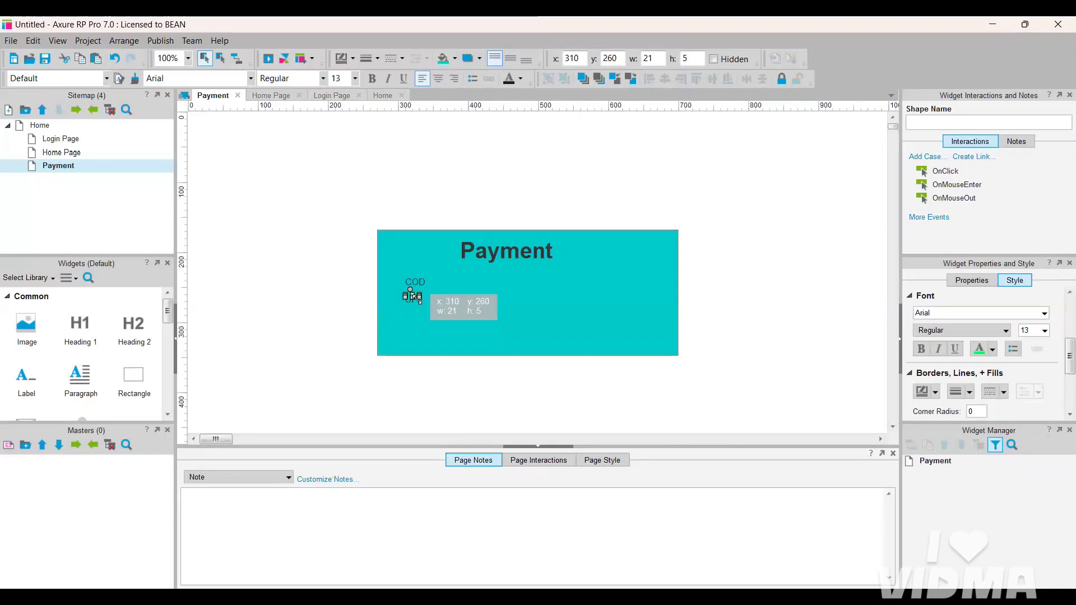
key(Delete)
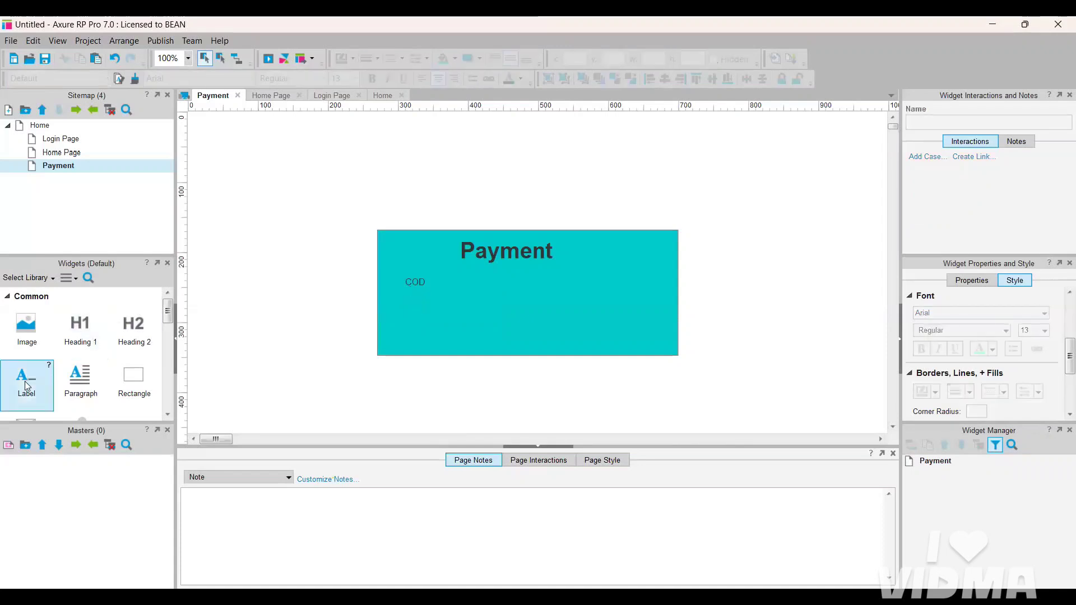
Add a Label at 310, 260 under the COD label reading "UPI".
drag(24, 381, 406, 297)
double_click(420, 301)
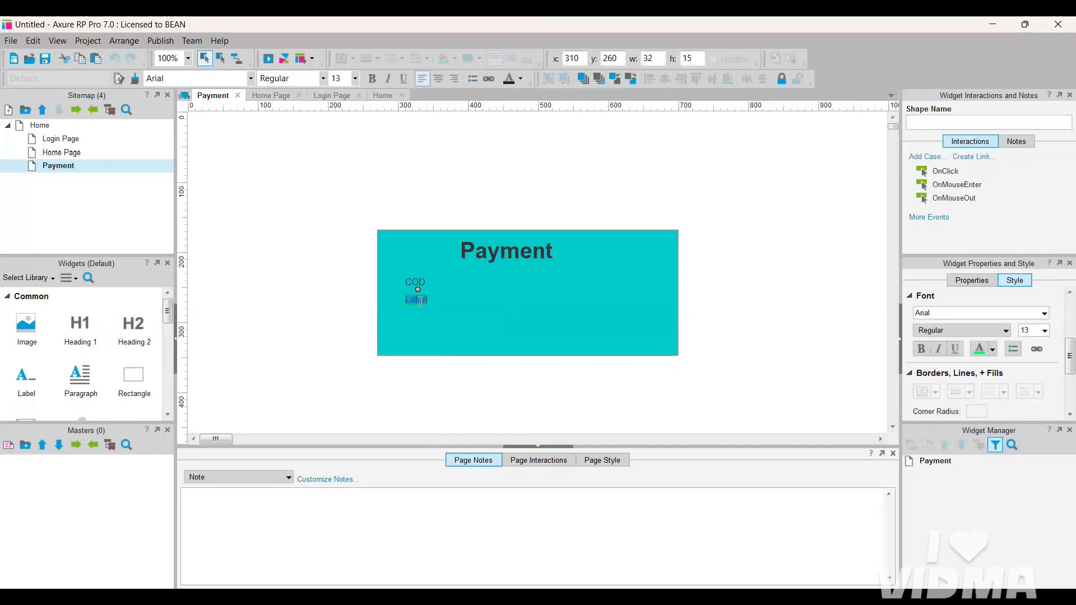
text(UPI)
click(413, 329)
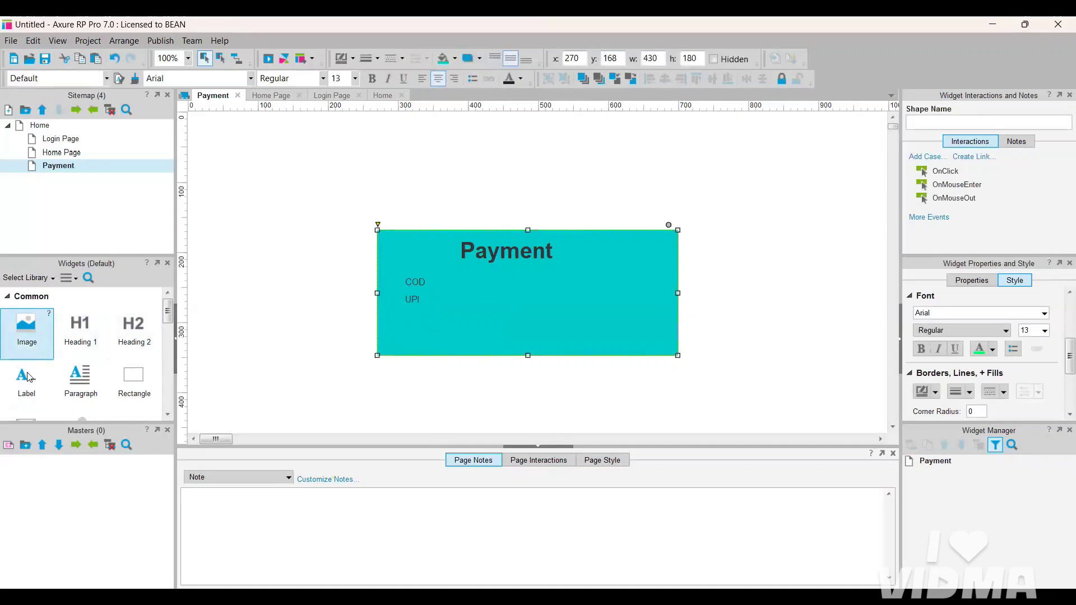
Add a third Label at 310, 285 under the UPI label reading "Card".
drag(26, 378, 408, 315)
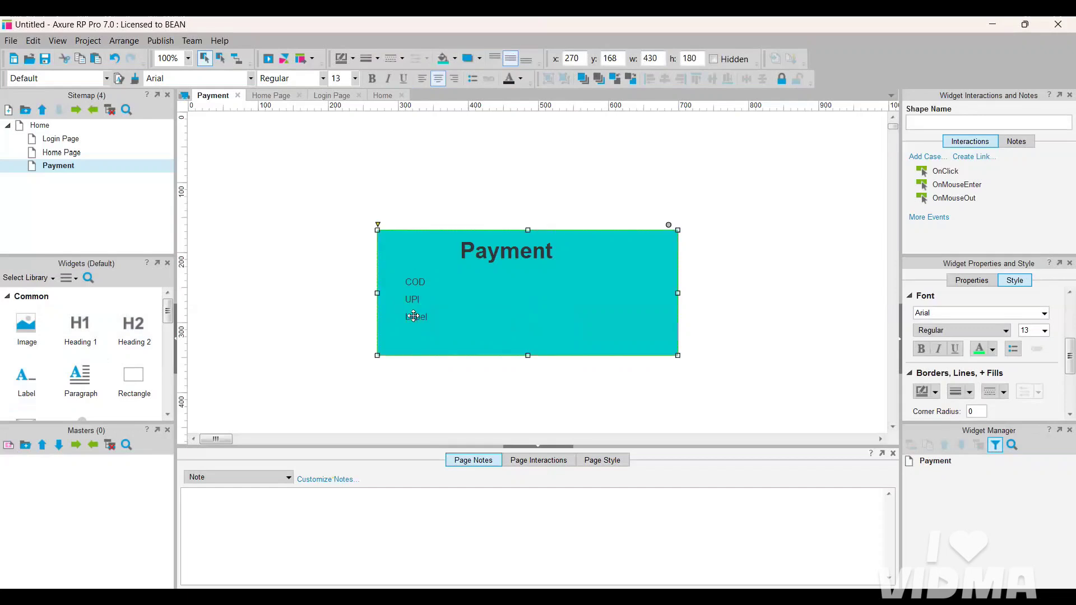
click(415, 317)
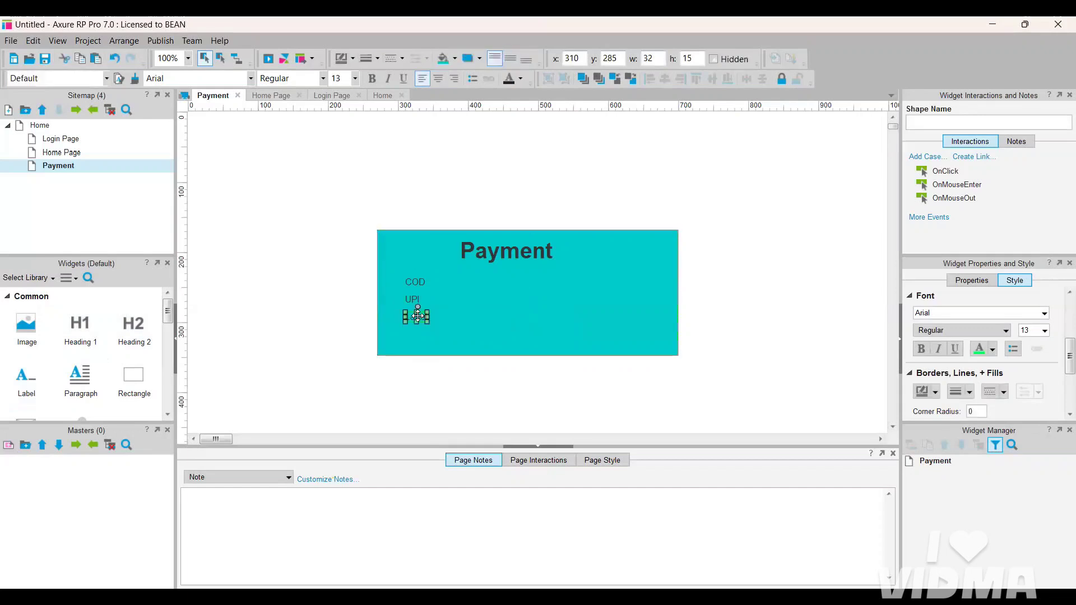
key(Delete)
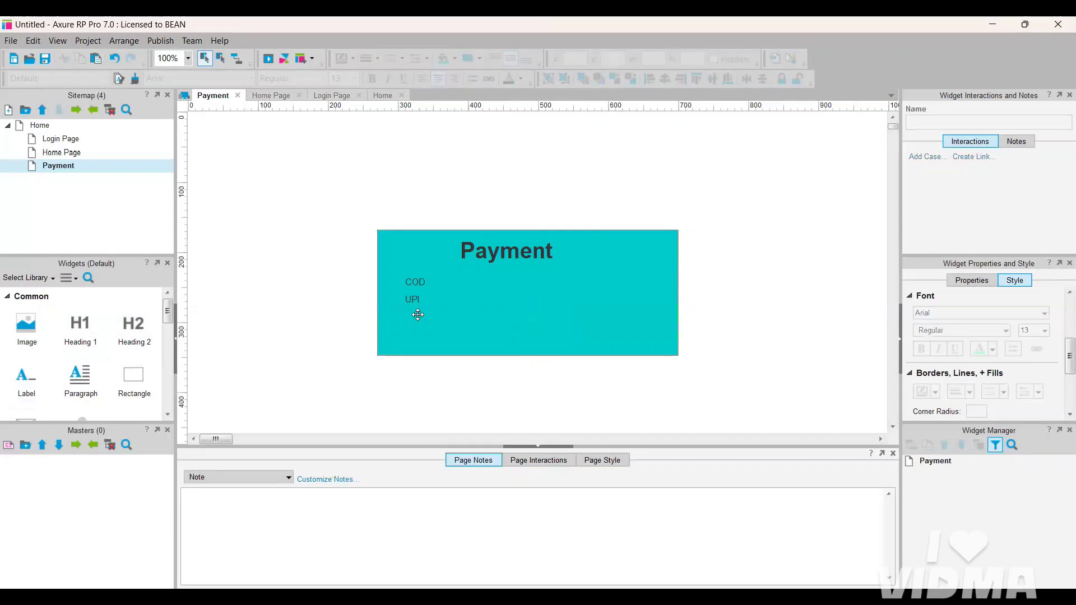
key(ctrl+z)
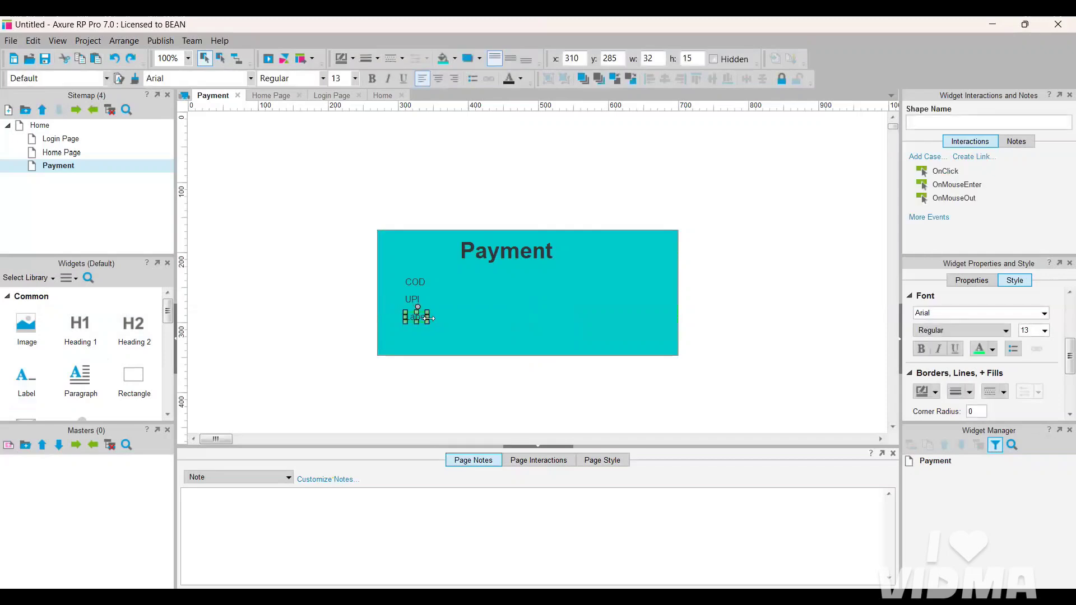
double_click(421, 318)
text(Card)
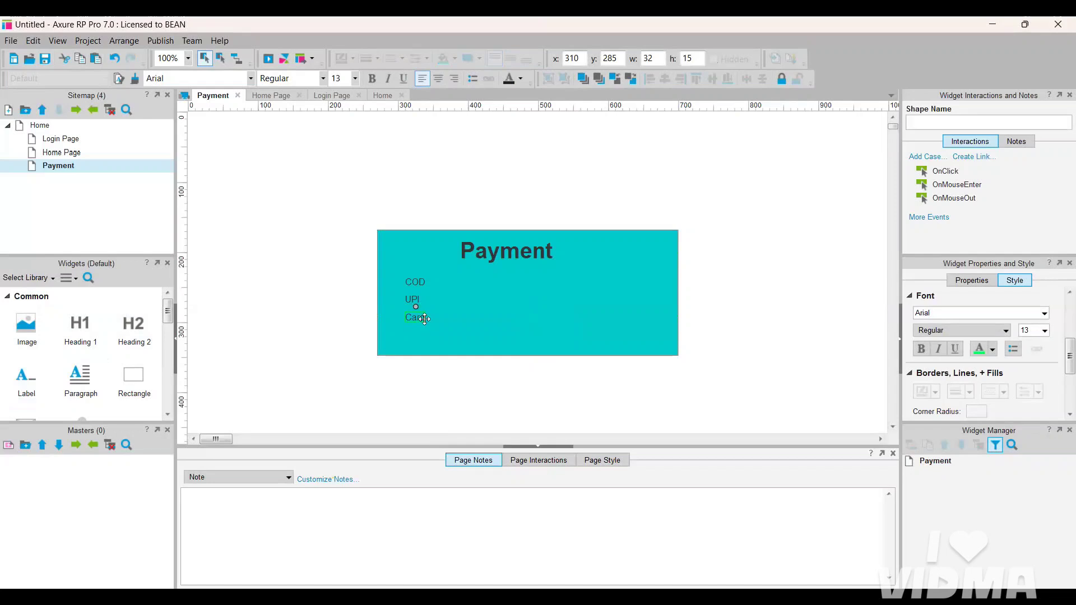
click(463, 331)
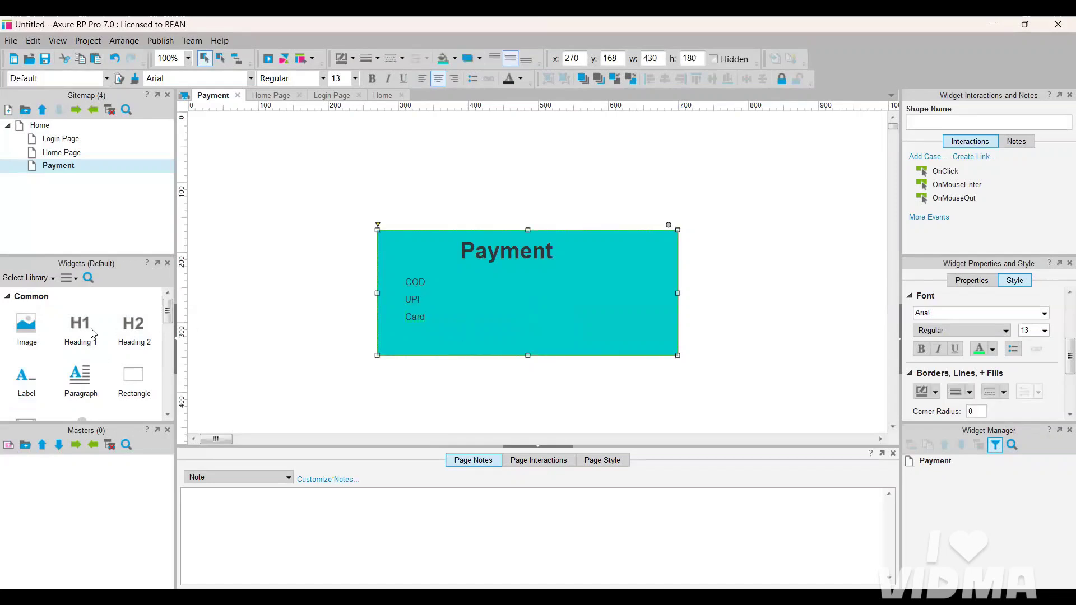
Place a Radio Button at 279, 230 in front of the COD label and clear its caption.
scroll(84, 336, down, 5)
scroll(102, 336, down, 3)
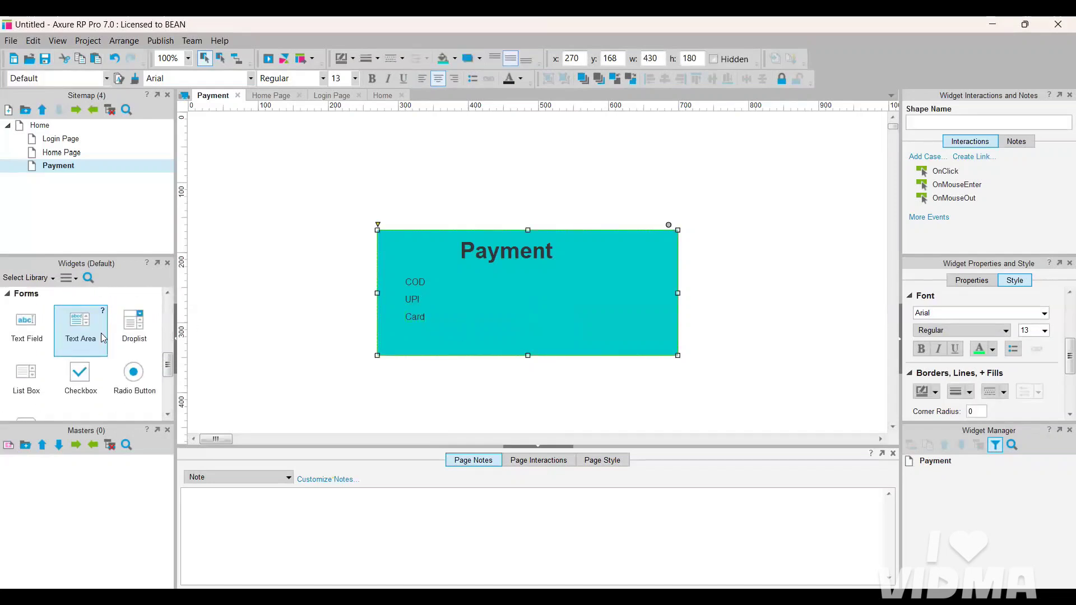
drag(133, 322, 385, 274)
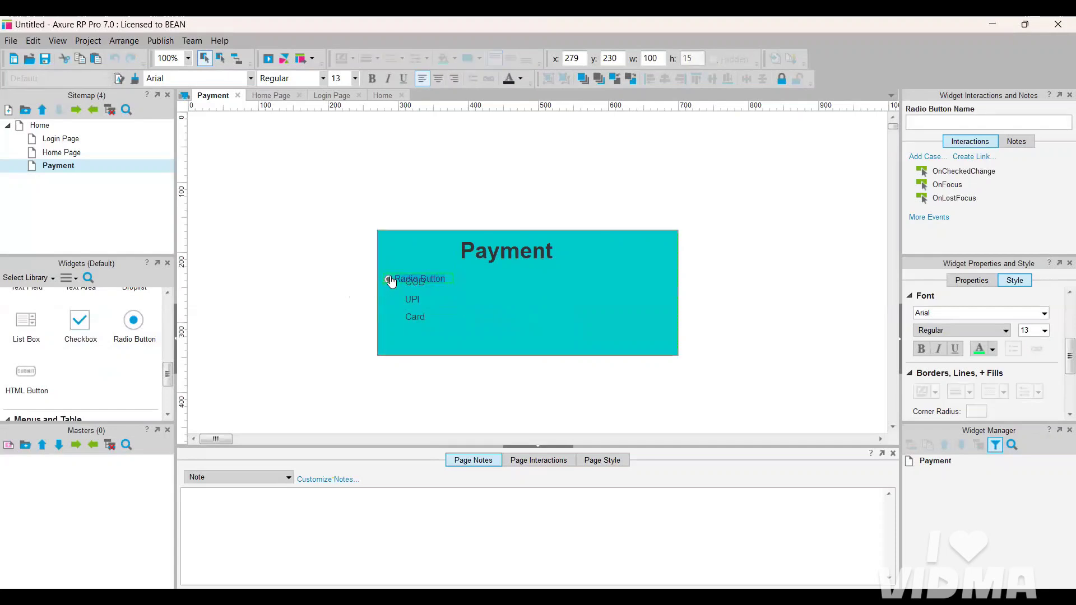
key(Delete)
key(Escape)
Duplicate the captionless radio button twice and line up one radio button in front of each of COD, UPI and Card.
key(ctrl+d)
key(ctrl+d)
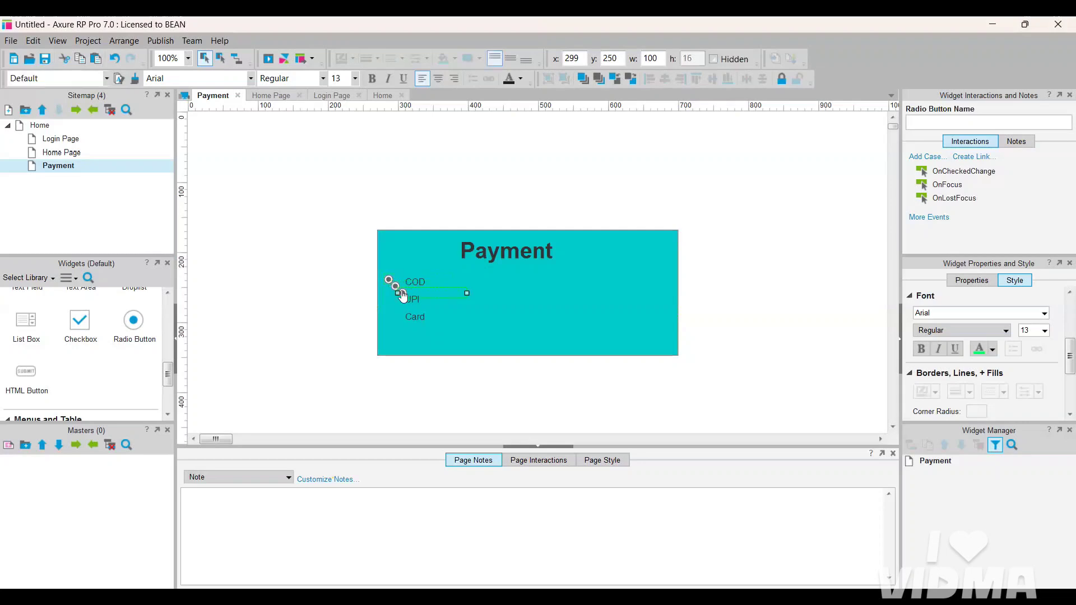
mouse_move(399, 295)
mouse_down()
mouse_move(389, 315)
mouse_move(391, 304)
mouse_up()
click(388, 281)
click(487, 309)
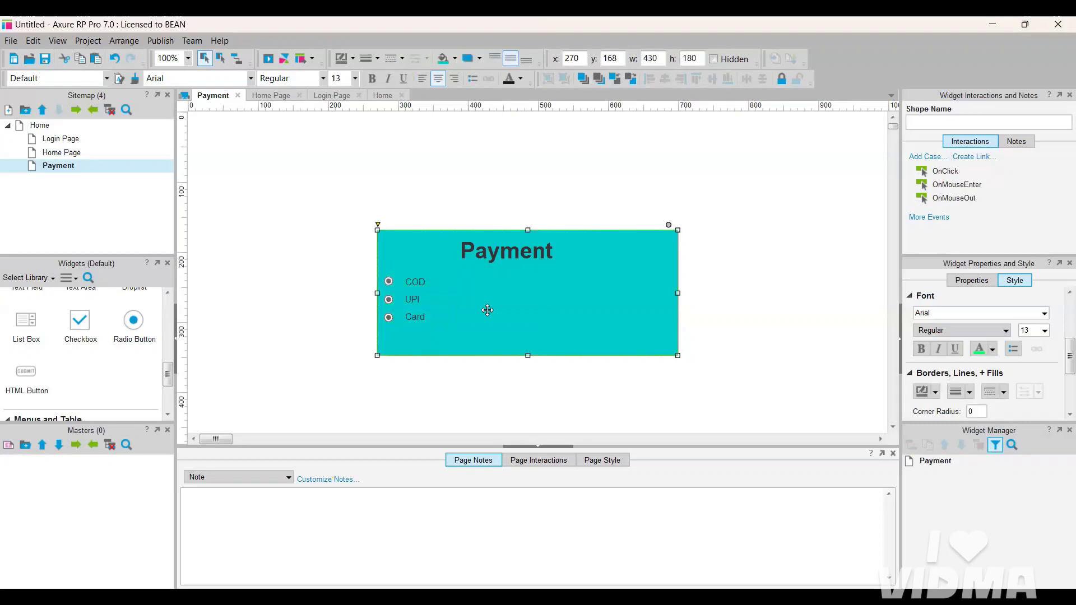
click(388, 300)
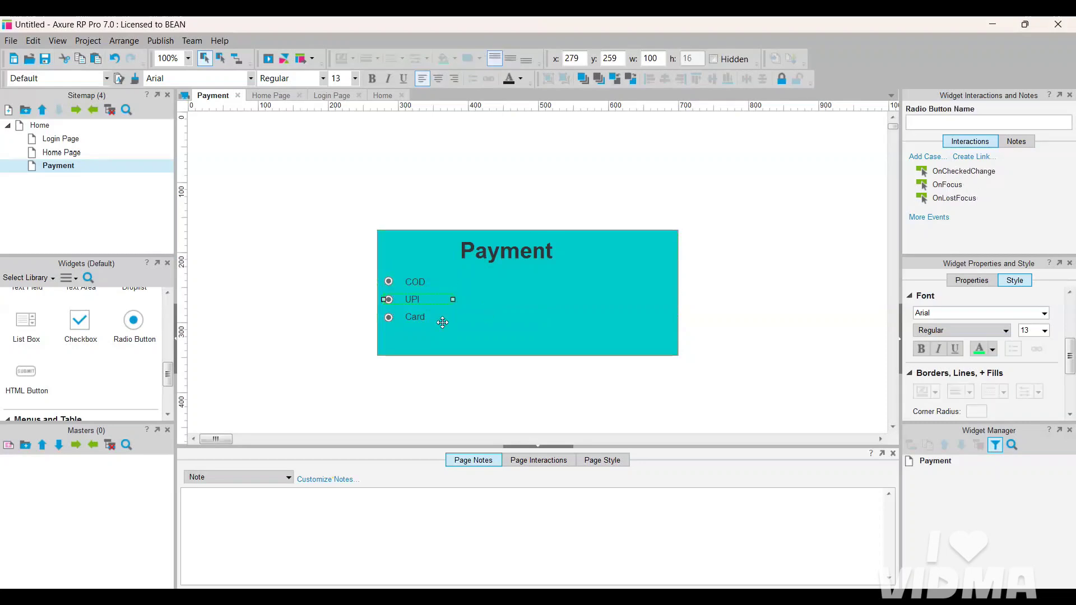
click(470, 334)
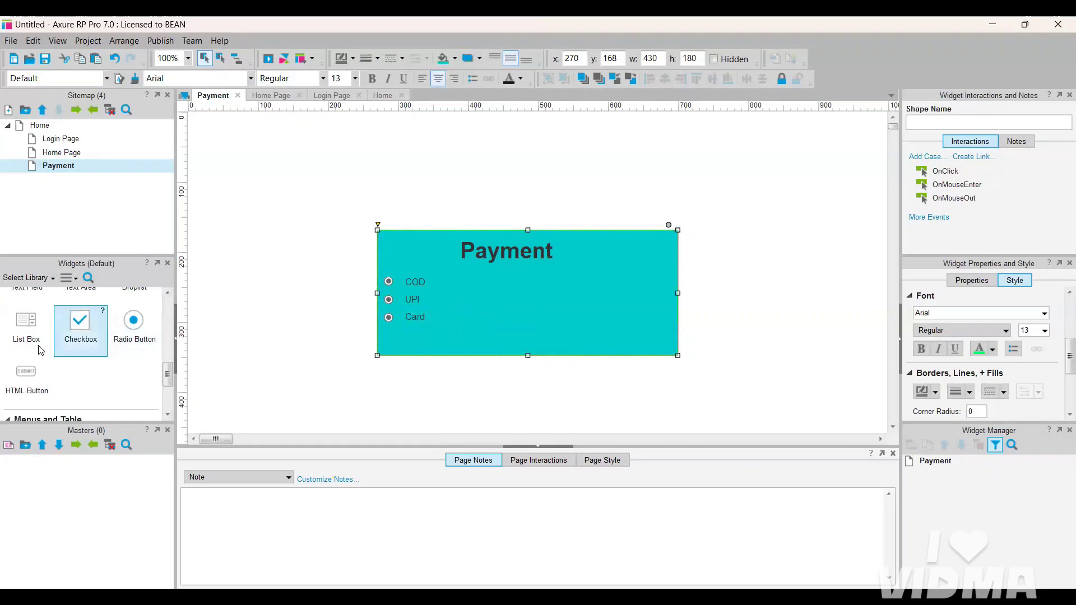
Place an HTML Button at 435, 295 in the lower part of the Payment rectangle reading "Procced to Pay".
drag(27, 371, 490, 323)
double_click(529, 320)
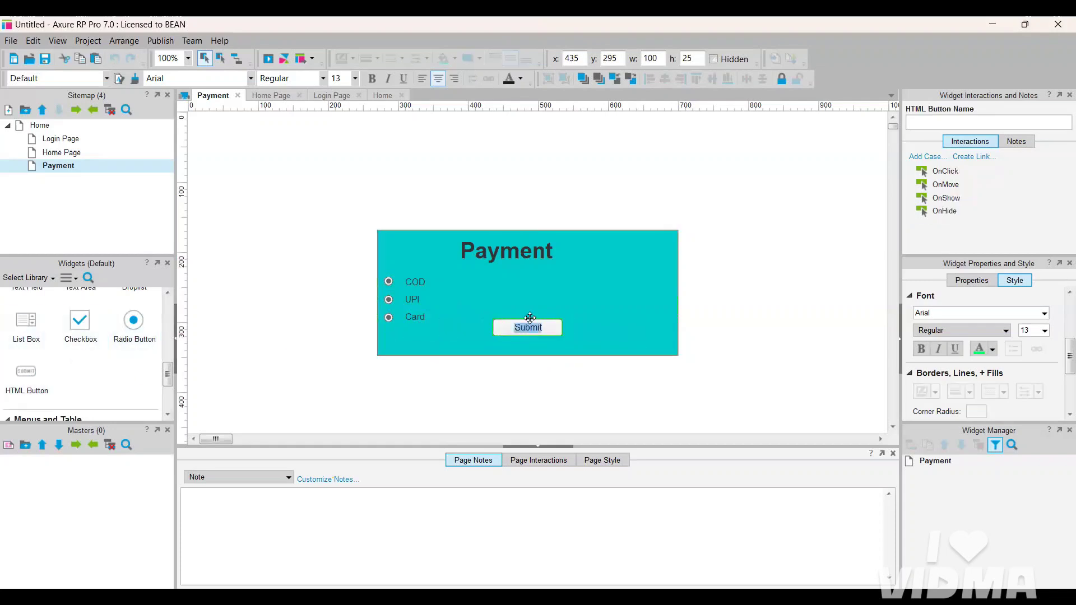
text(Procced)
text( ti)
key(BackSpace)
text(o {Pa)
key(BackSpace)
key(BackSpace)
key(BackSpace)
text(Pay)
click(556, 380)
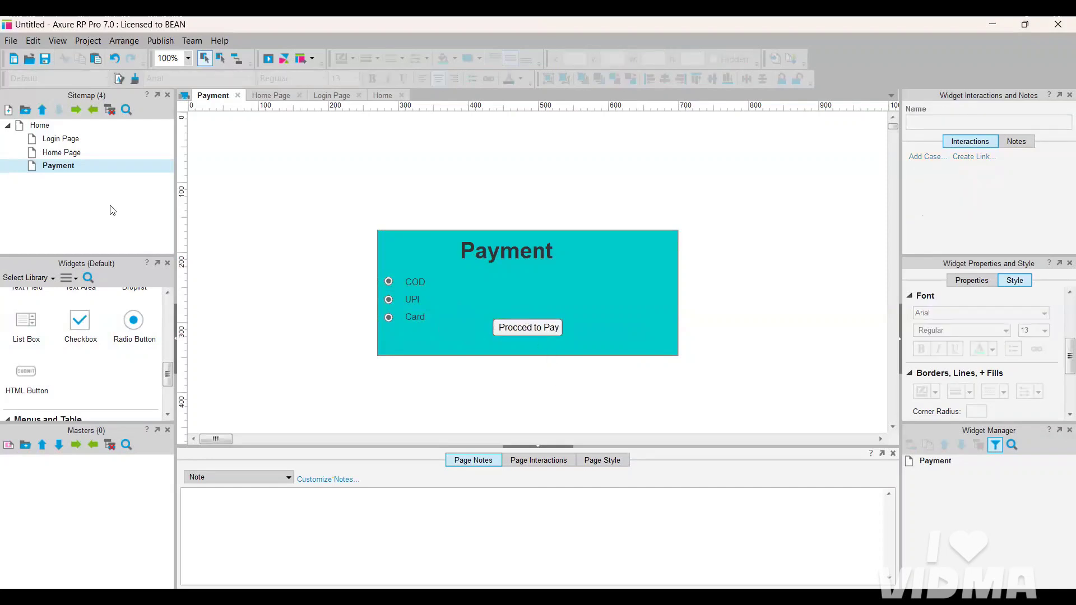
Move the Payment heading slightly closer to the rectangle's upper edge.
mouse_move(536, 266)
mouse_down()
mouse_move(539, 228)
mouse_move(542, 260)
mouse_move(532, 265)
mouse_up()
click(765, 228)
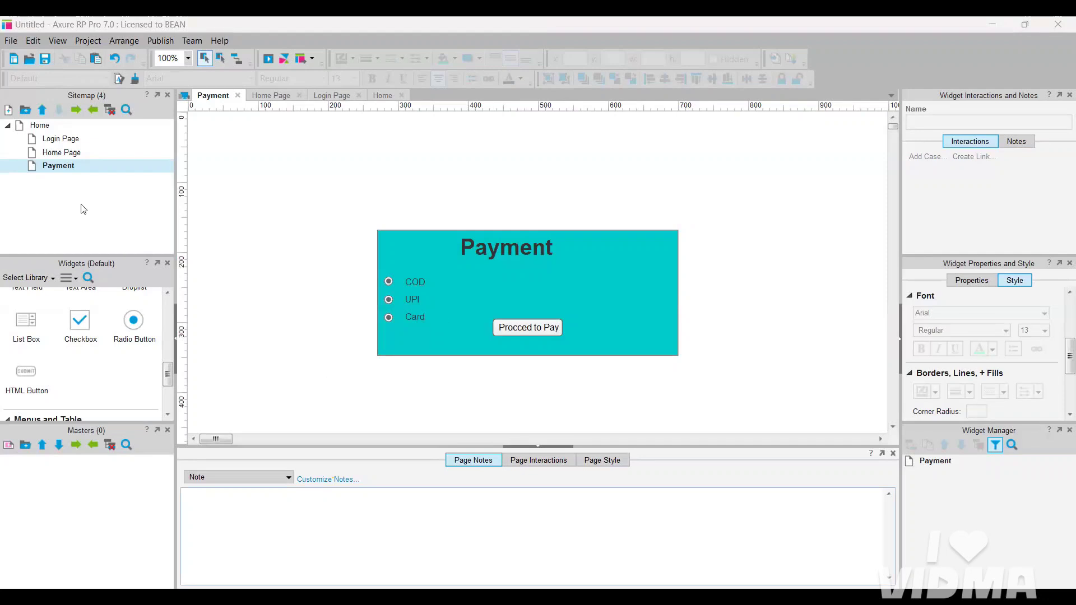
click(773, 245)
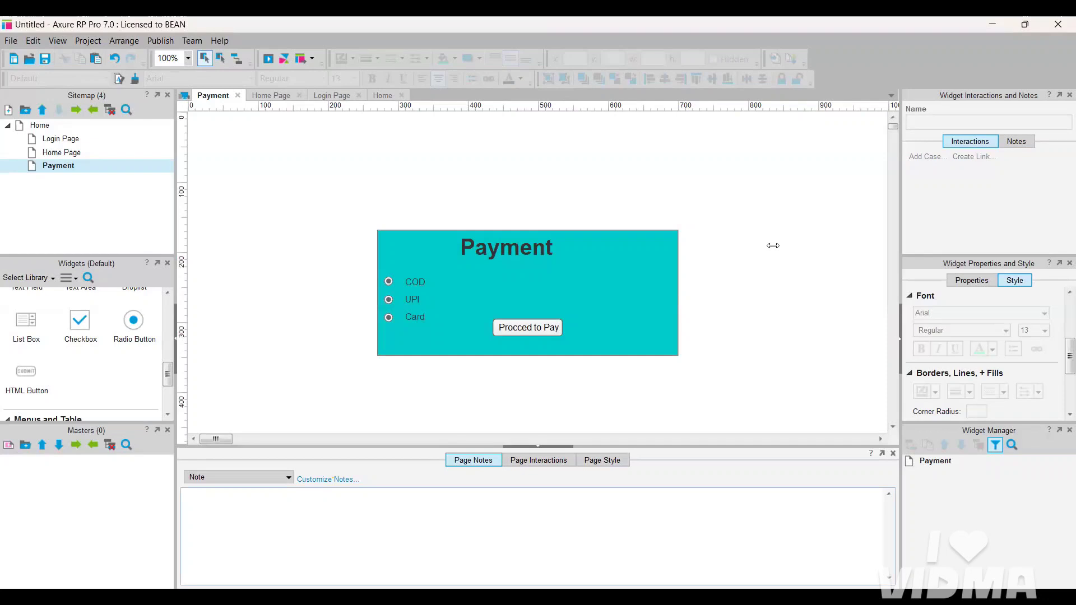
Open the Login Page and link its Login button to the Home Page.
click(83, 139)
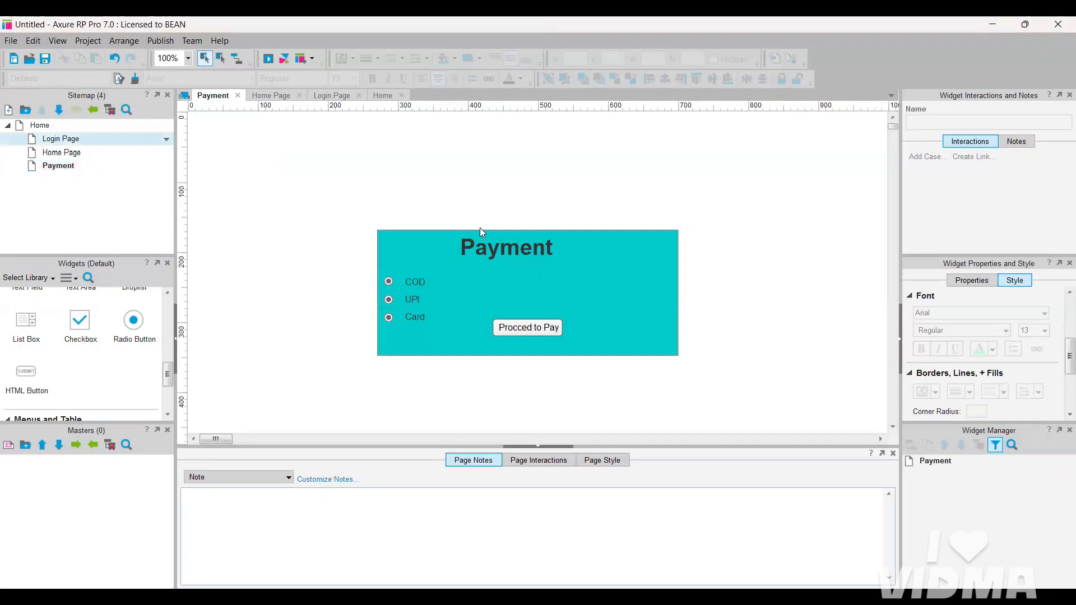
double_click(33, 143)
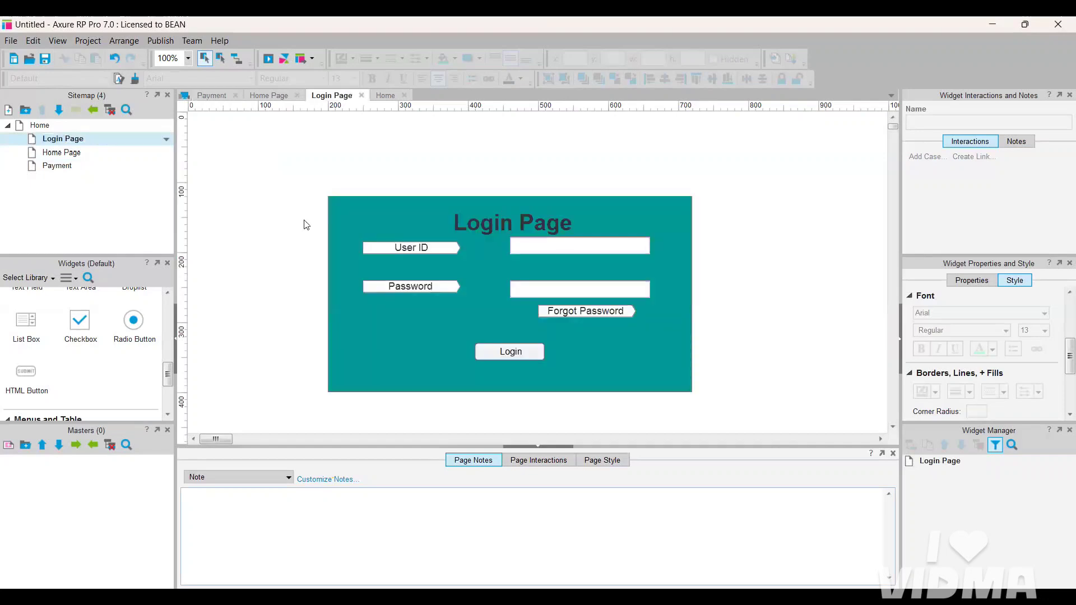
click(511, 354)
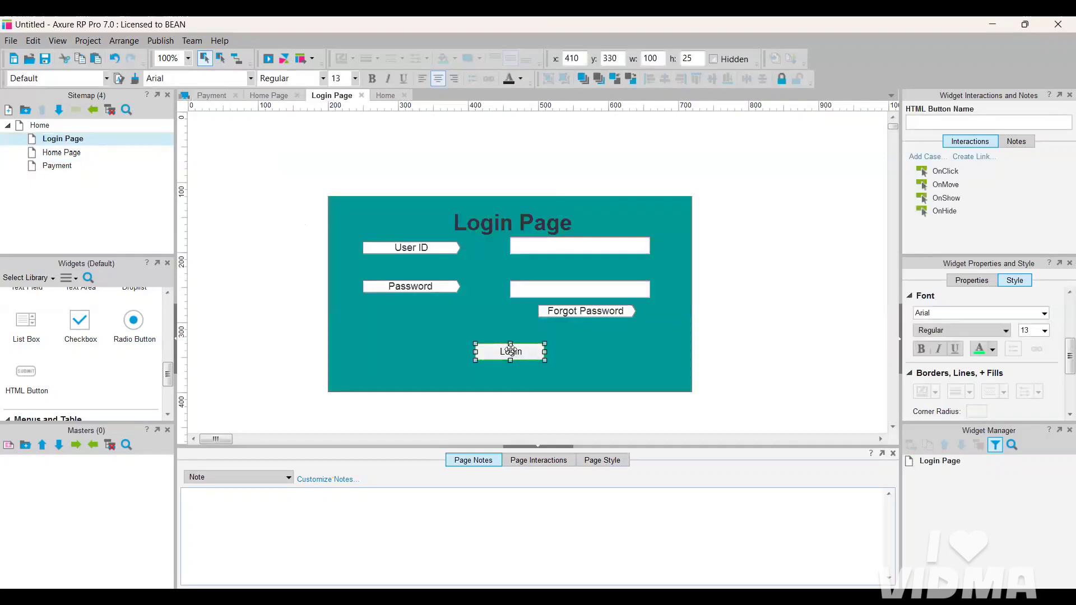
click(976, 161)
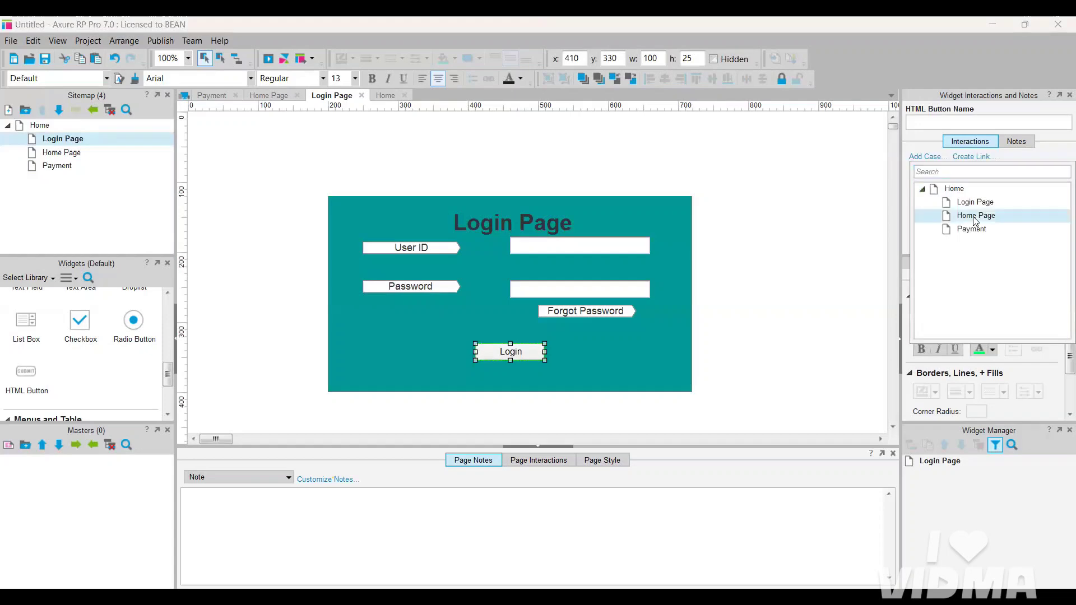
click(974, 217)
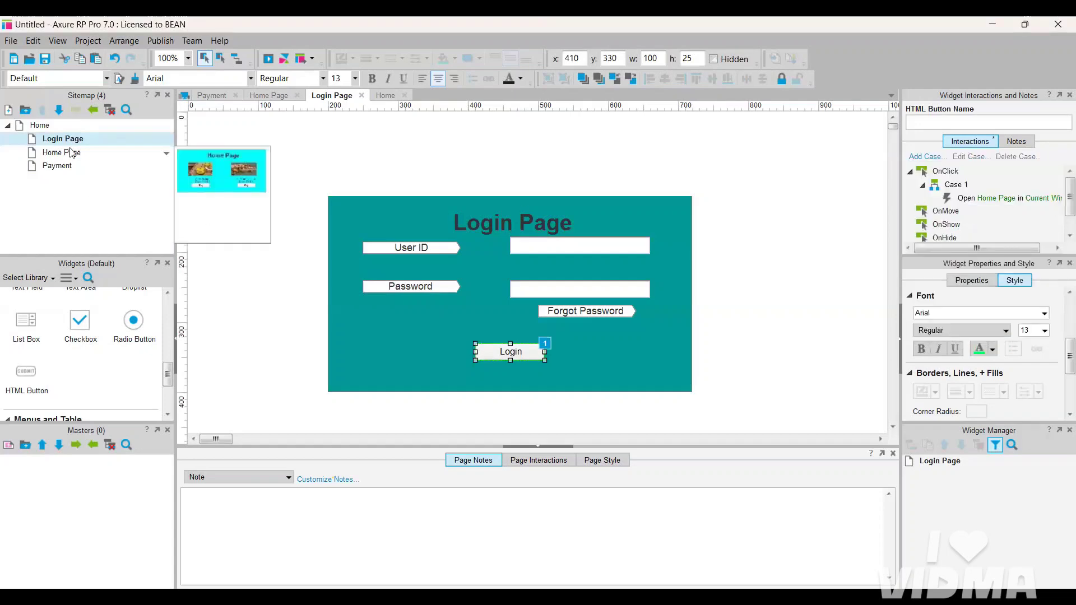
Open the Home Page and link the ghee product's Buy button to the Payment page.
click(72, 153)
double_click(72, 157)
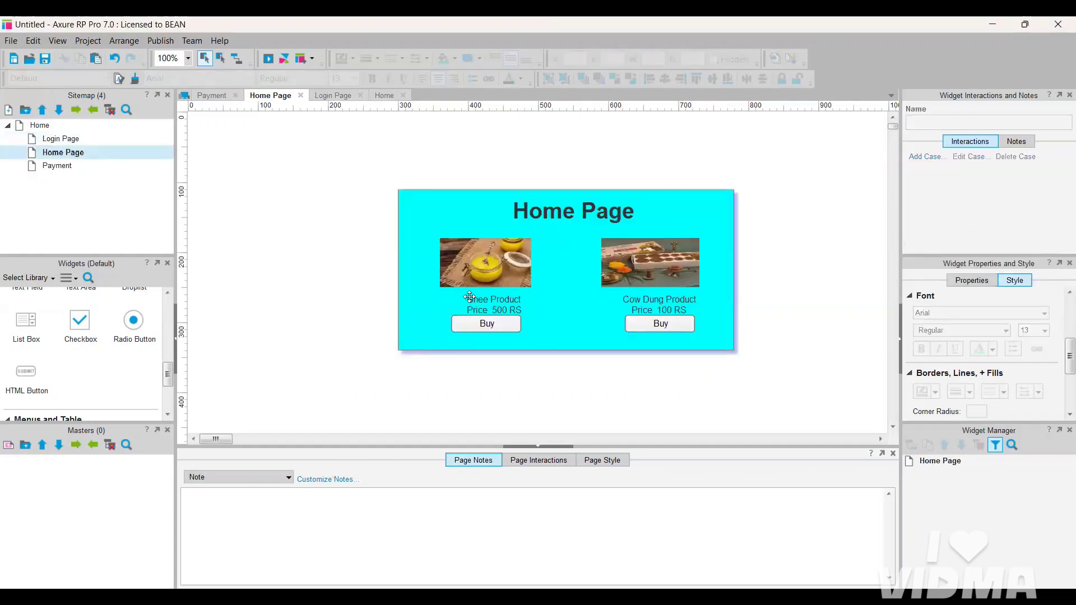
click(494, 325)
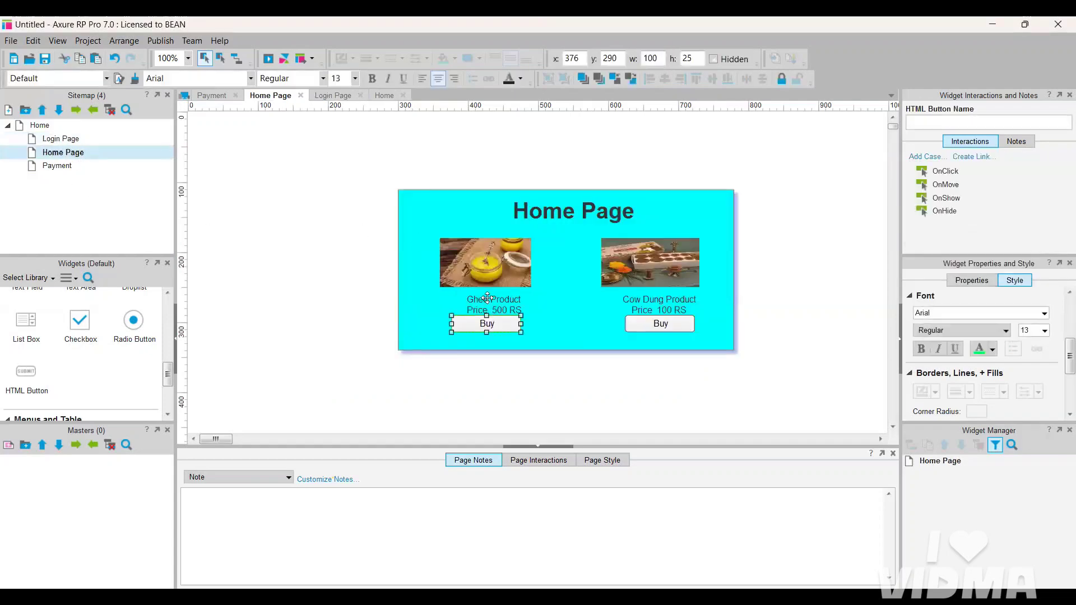
click(974, 161)
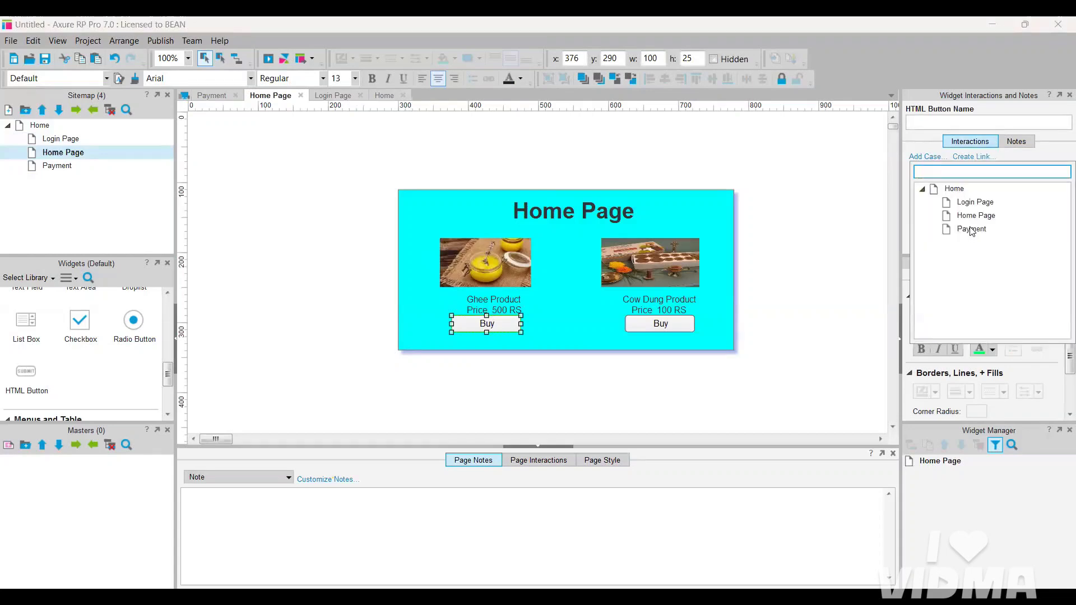
click(972, 230)
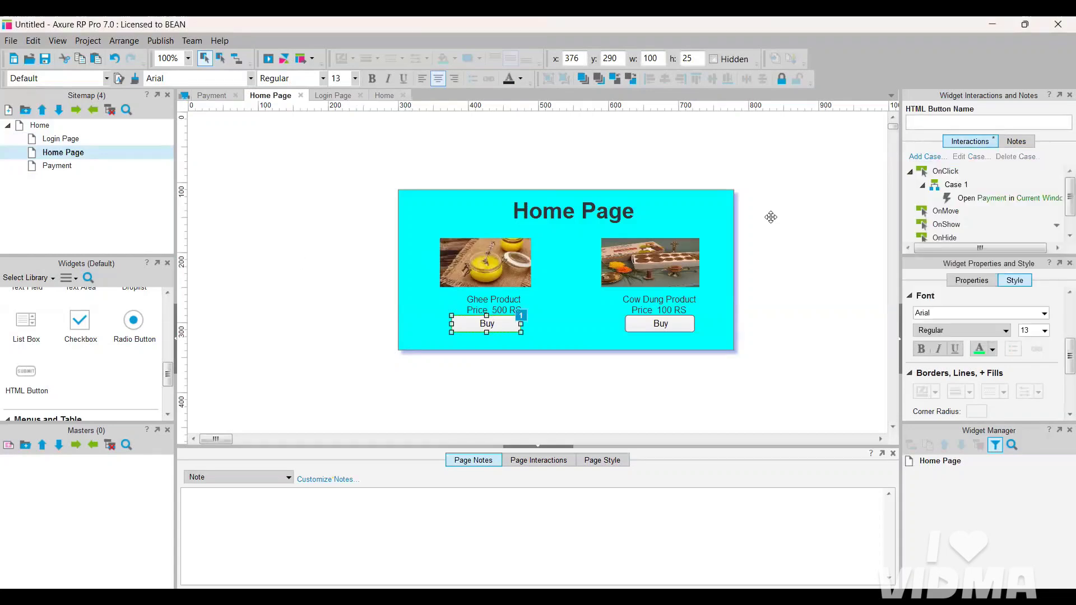
click(60, 170)
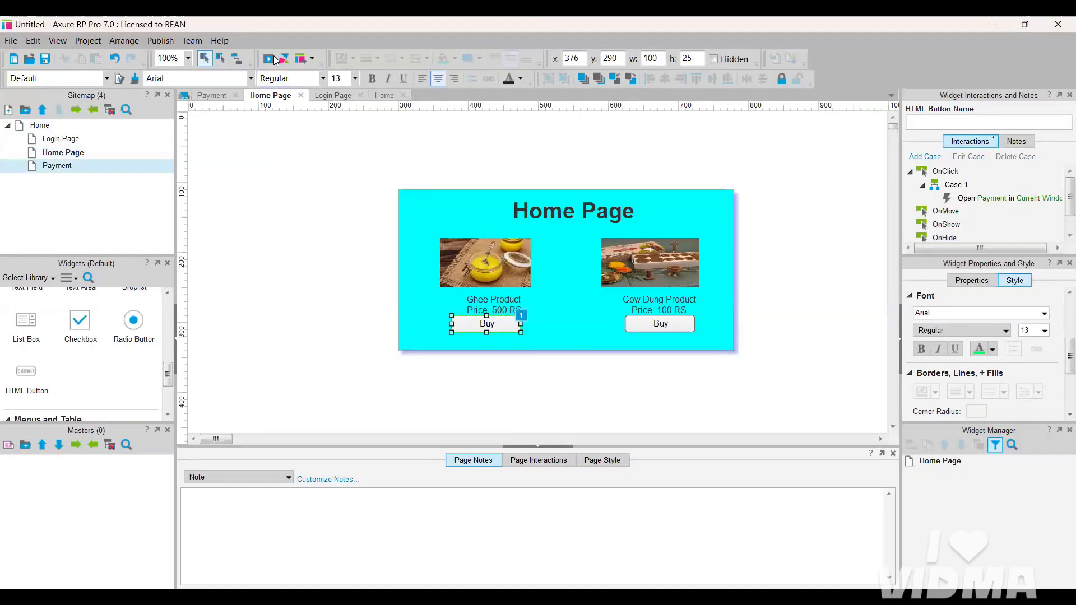
Open the Payment page and link its "Procced to Pay" button to the Home Page.
double_click(62, 140)
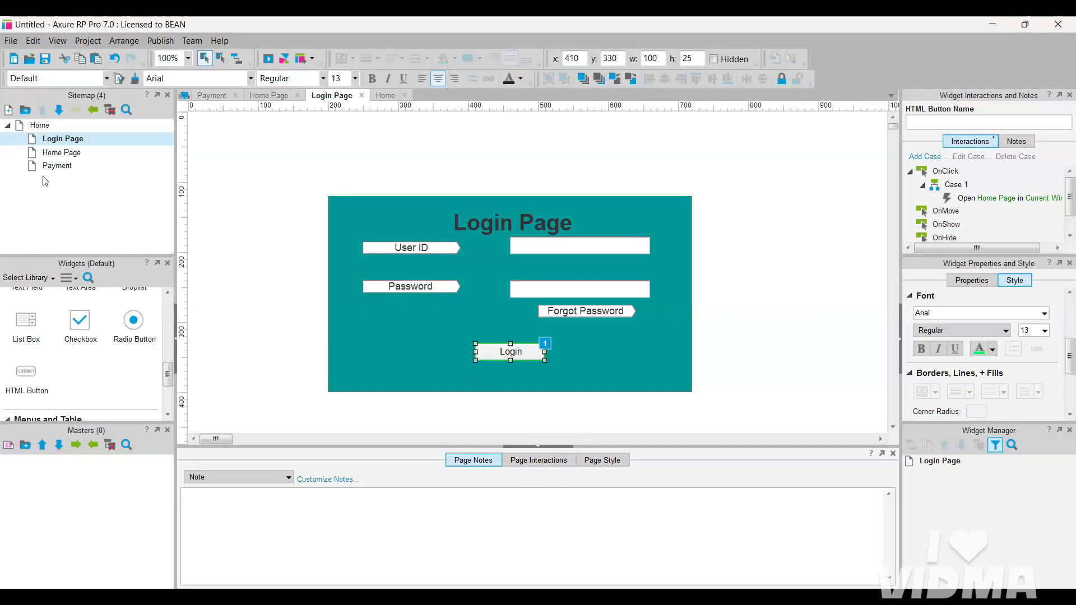
double_click(56, 166)
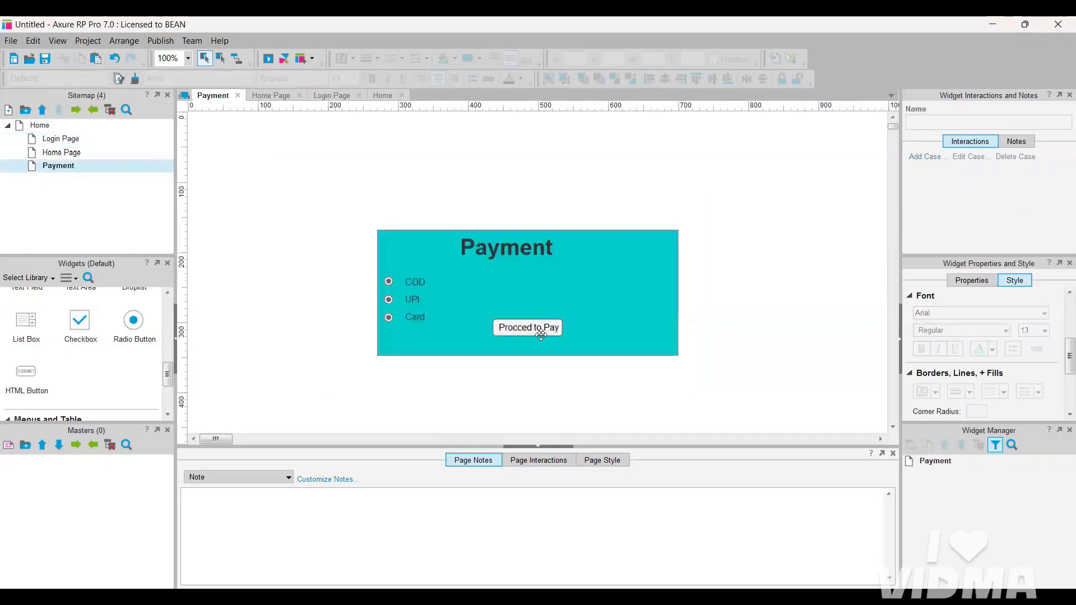
click(540, 331)
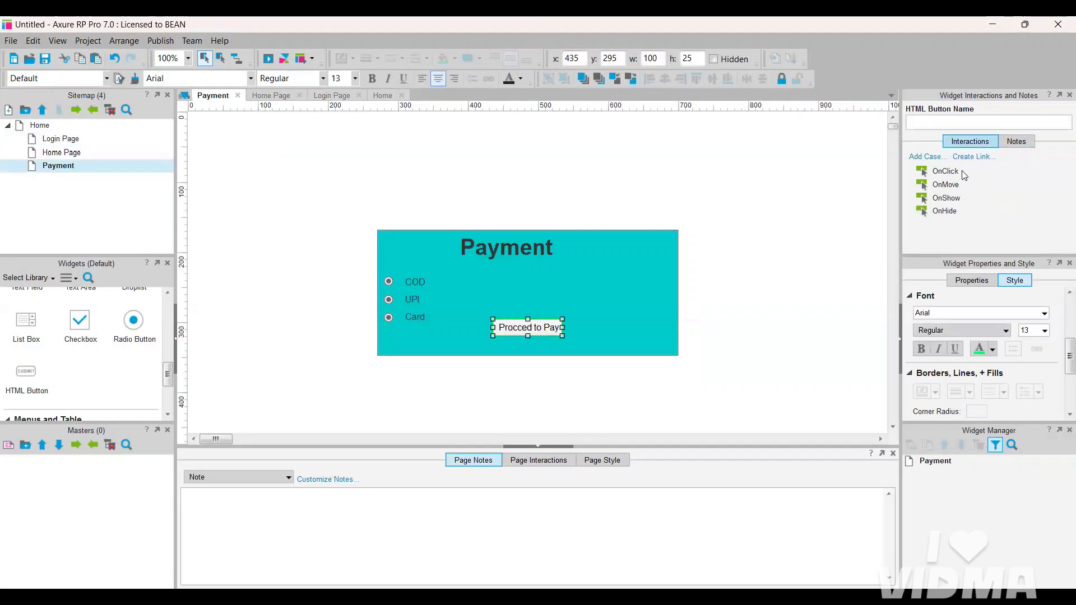
click(977, 161)
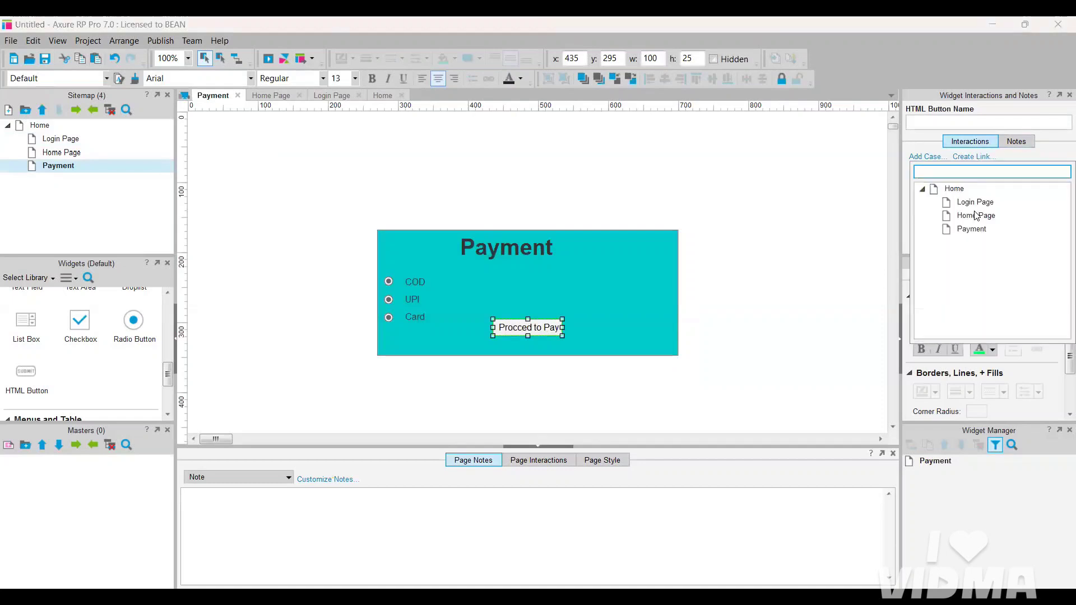
click(975, 215)
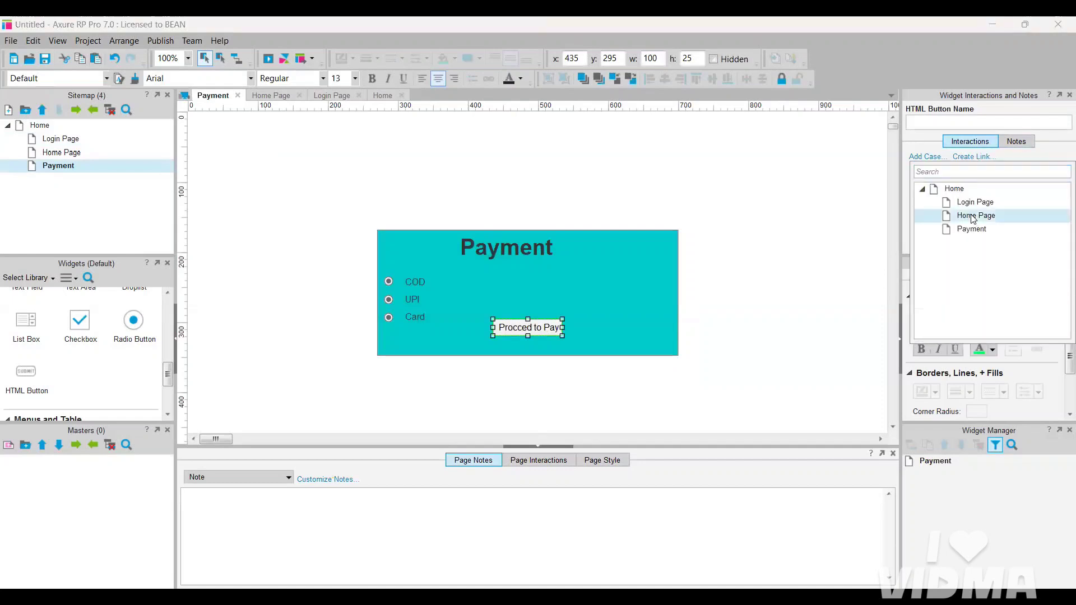
click(248, 264)
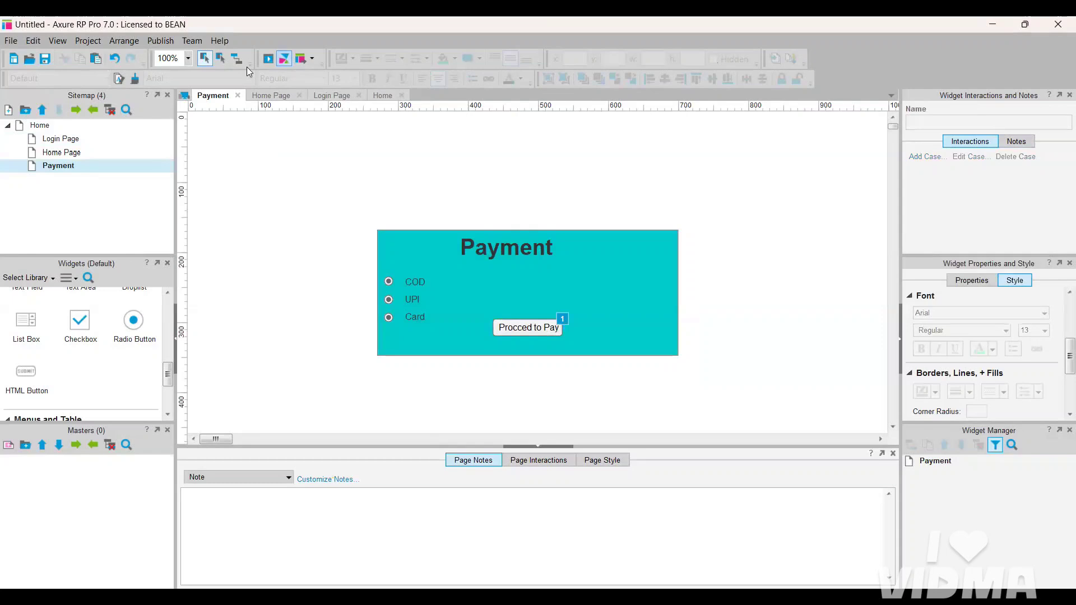
Open the Login Page and preview the prototype starting from it.
double_click(59, 139)
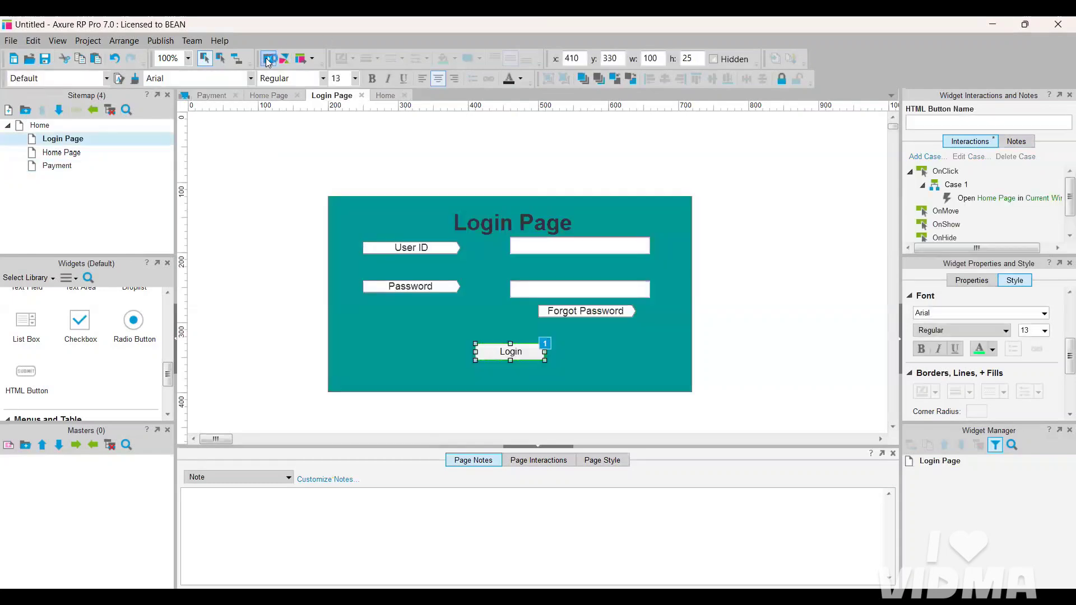
click(268, 60)
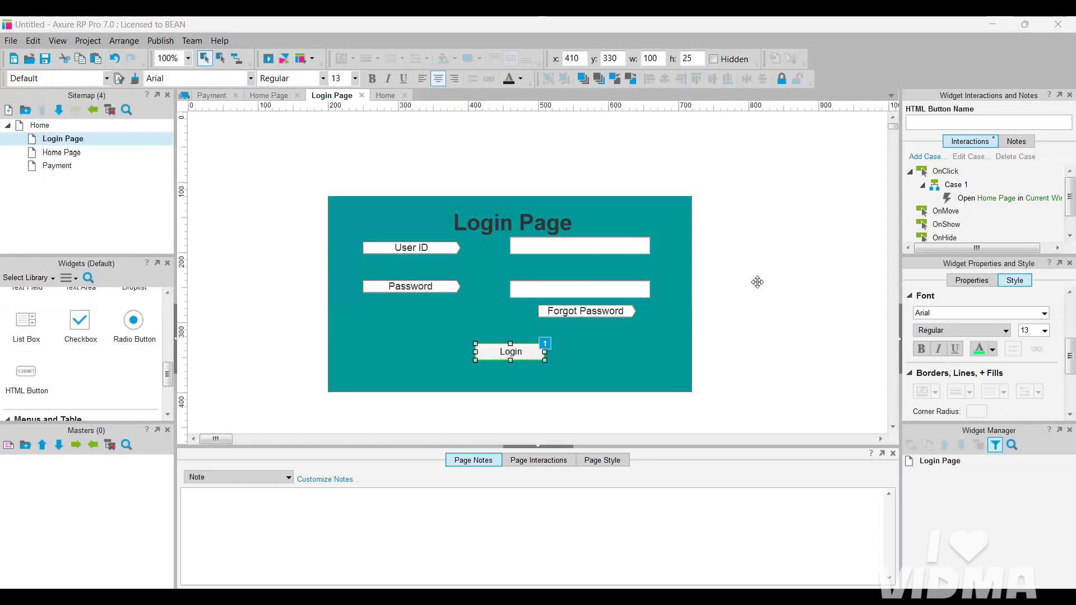
click(758, 288)
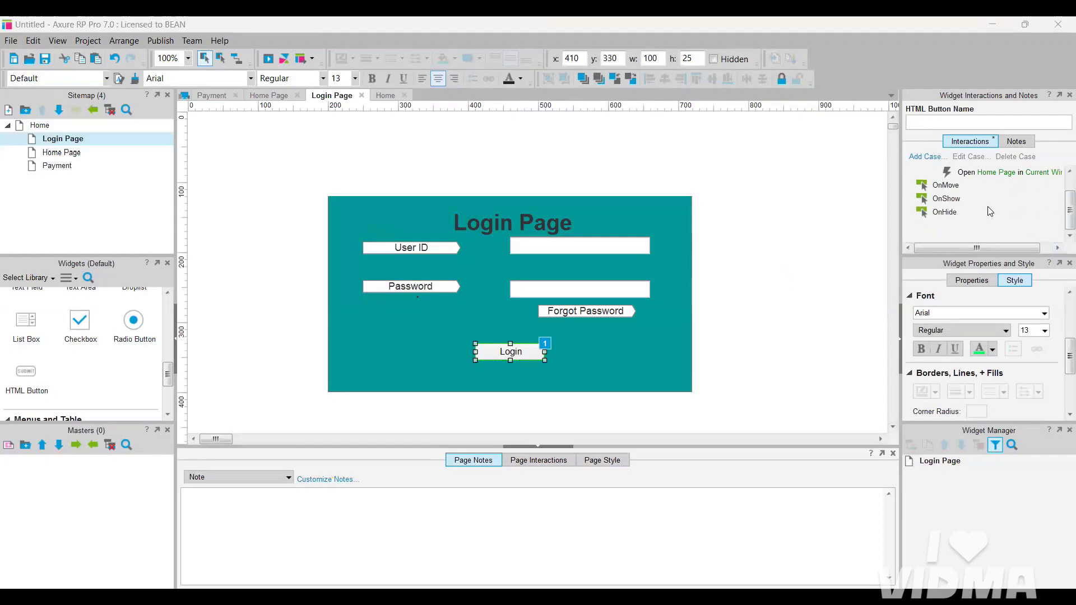
Delete the Login button from the Login Page.
right_click(525, 354)
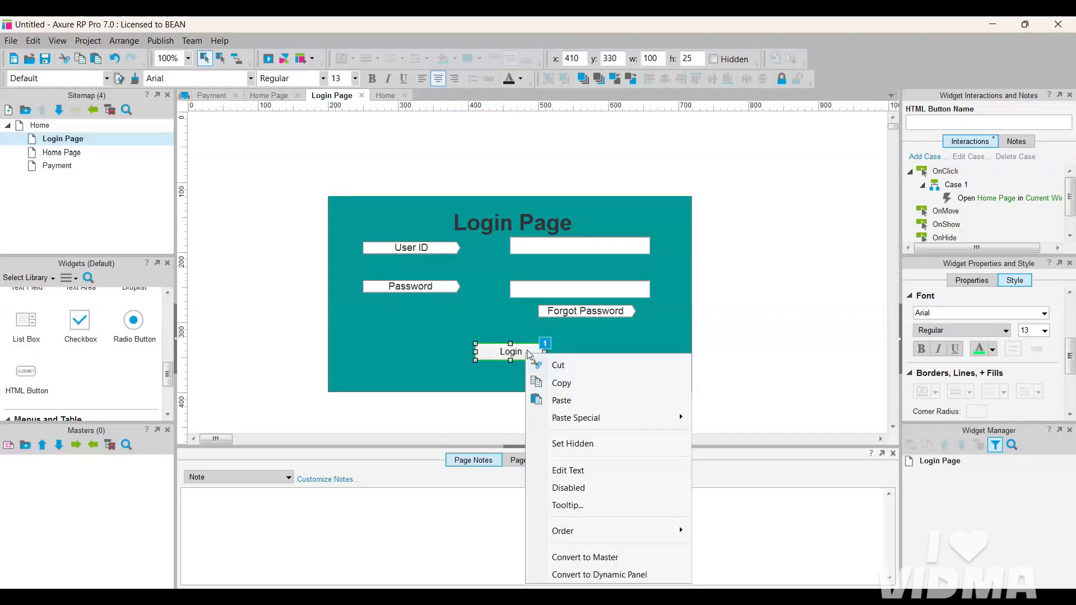
click(760, 324)
click(533, 351)
key(Delete)
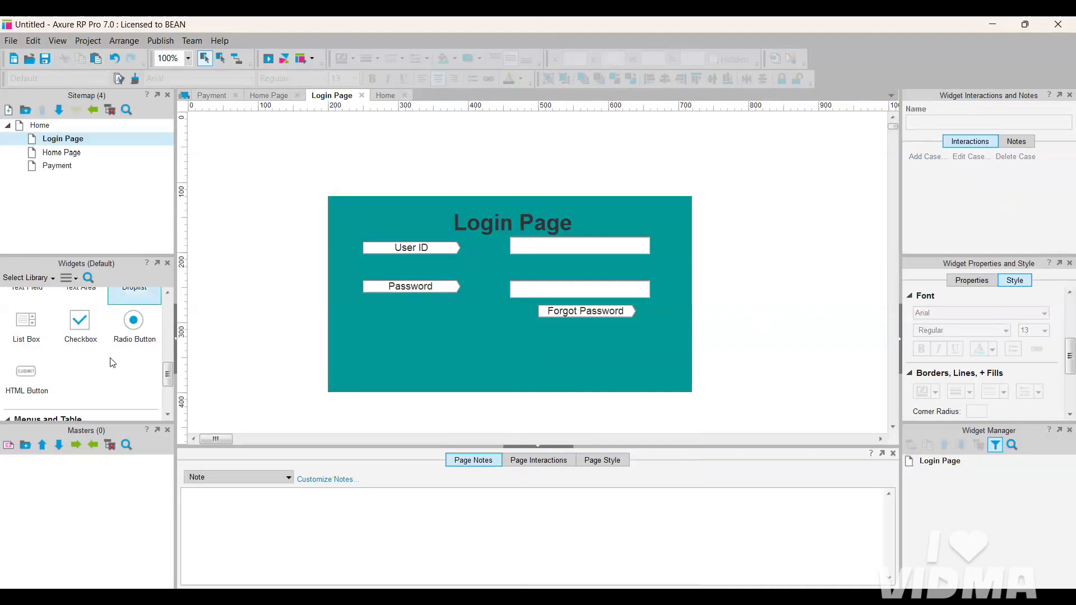
Place a new HTML Button at 410, 330 in the lower part of the Login Page's rectangle.
scroll(122, 326, up, 1)
scroll(122, 326, up, 5)
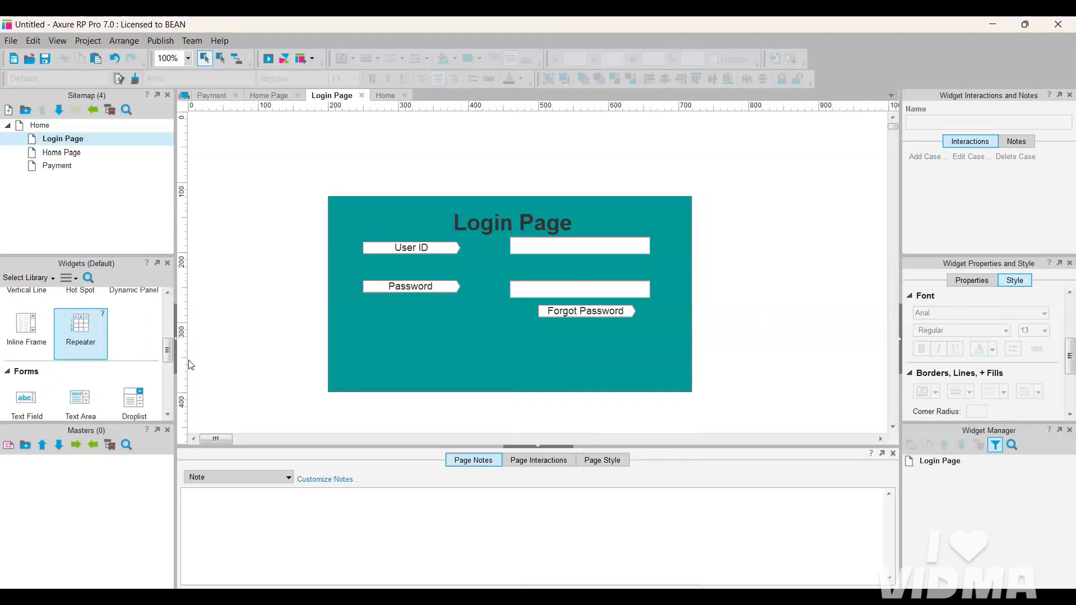
scroll(134, 340, up, 1)
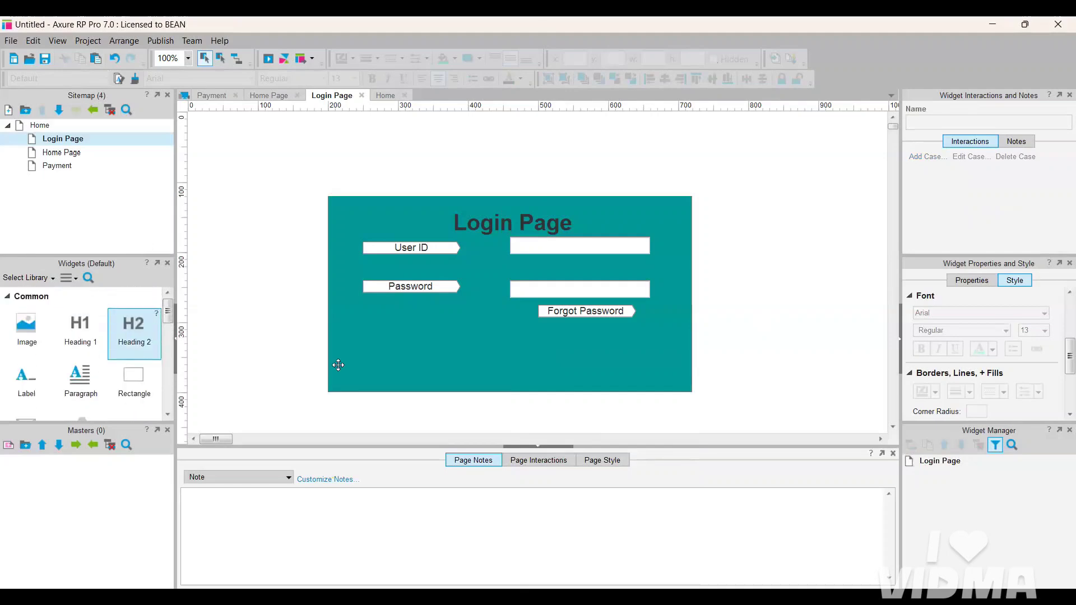
scroll(81, 368, down, 7)
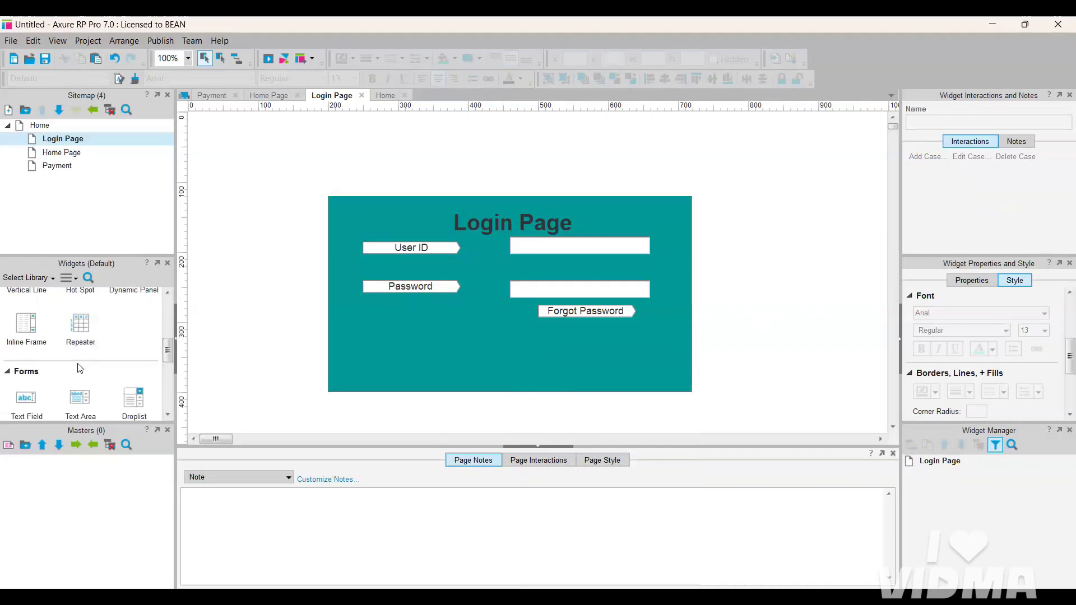
drag(8, 376, 472, 342)
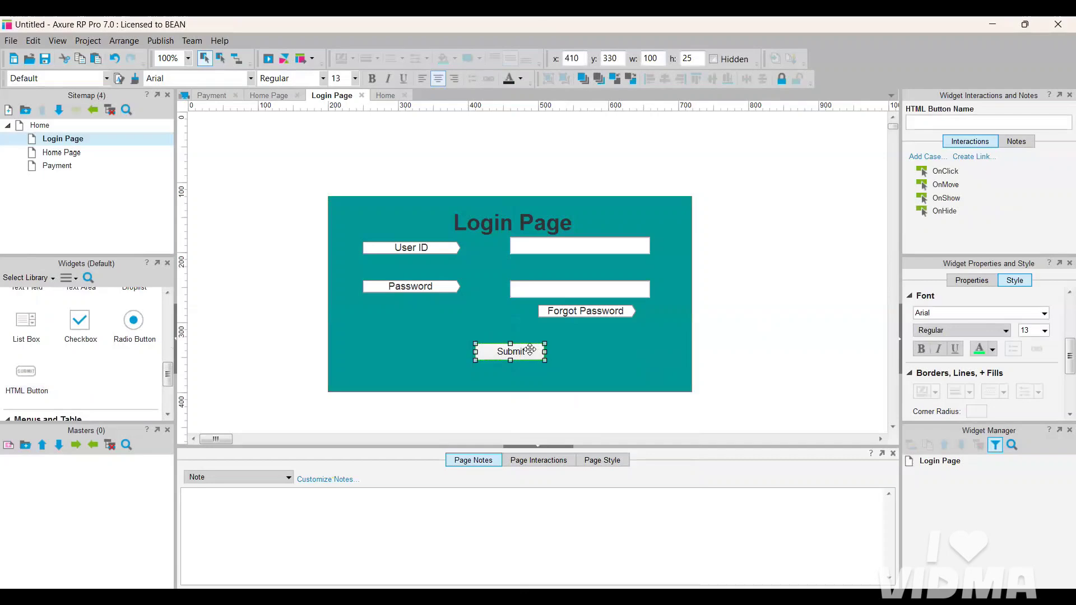
Link the new Submit button to the Home Page and preview the prototype.
click(977, 158)
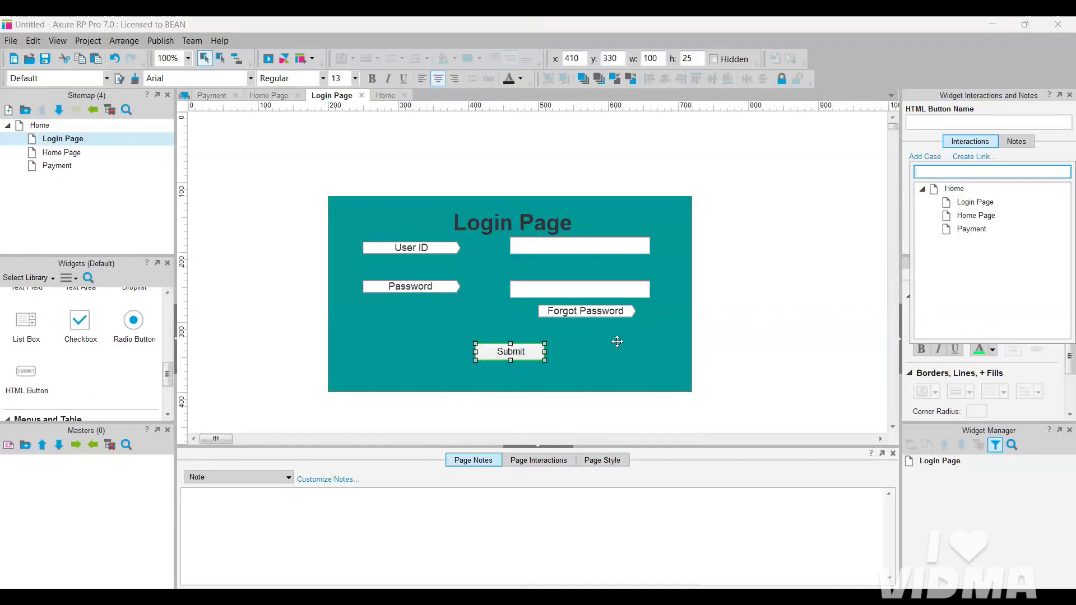
click(990, 219)
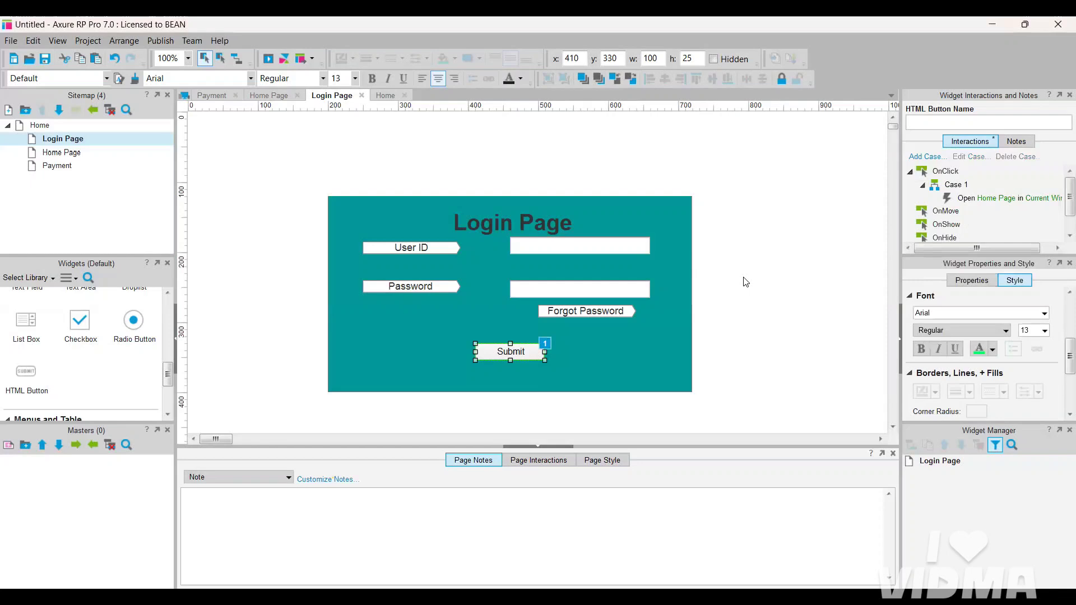
click(268, 60)
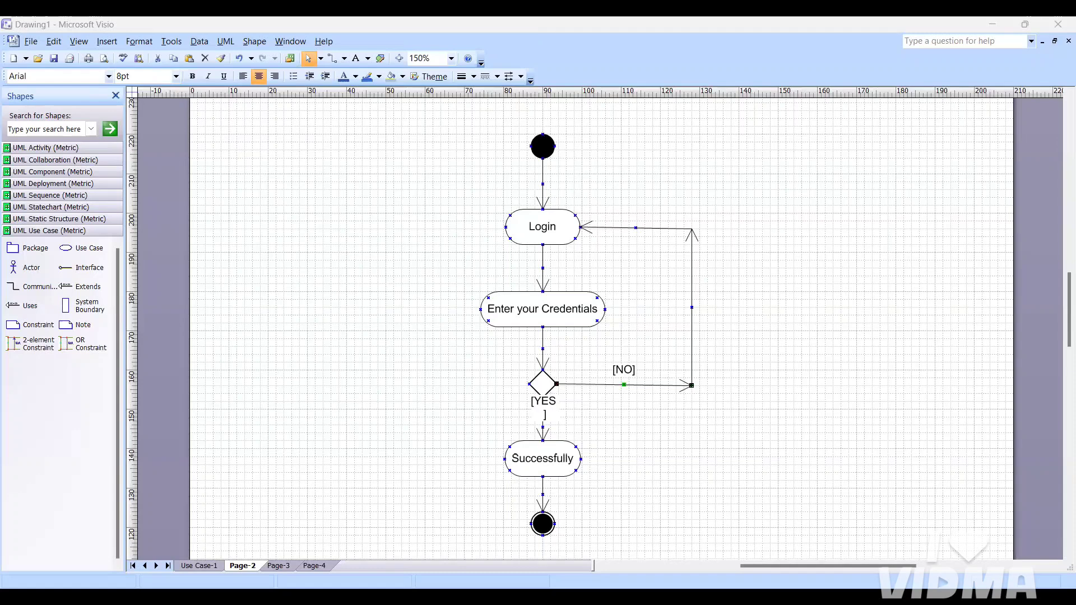
Switch to Visio and examine the actors and use cases of the E commerce Application diagram on the Use Case-1 page.
click(200, 567)
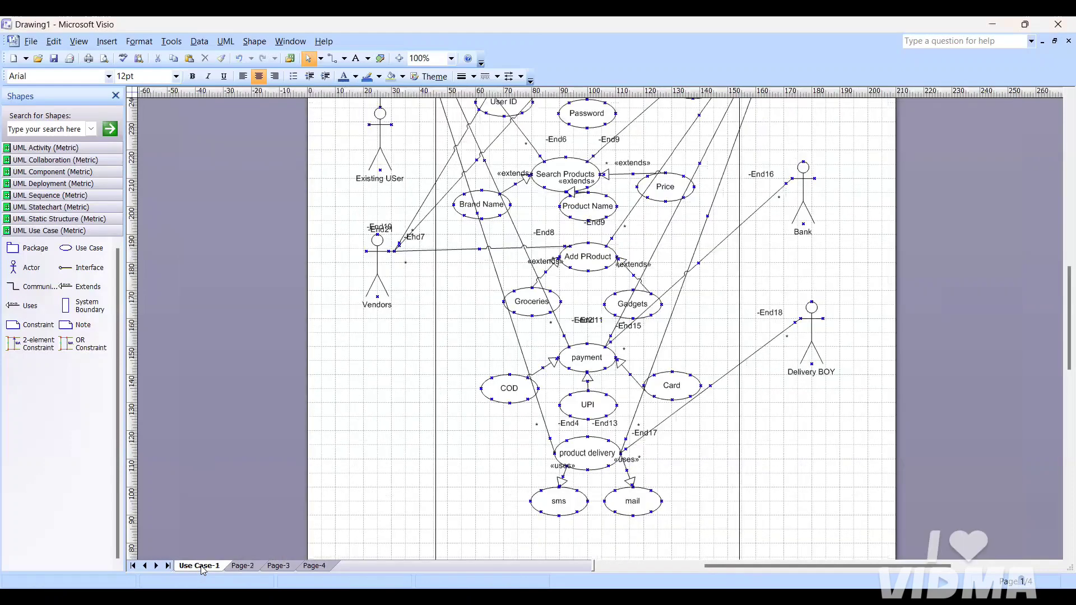
scroll(562, 252, up, 10)
scroll(561, 253, down, 5)
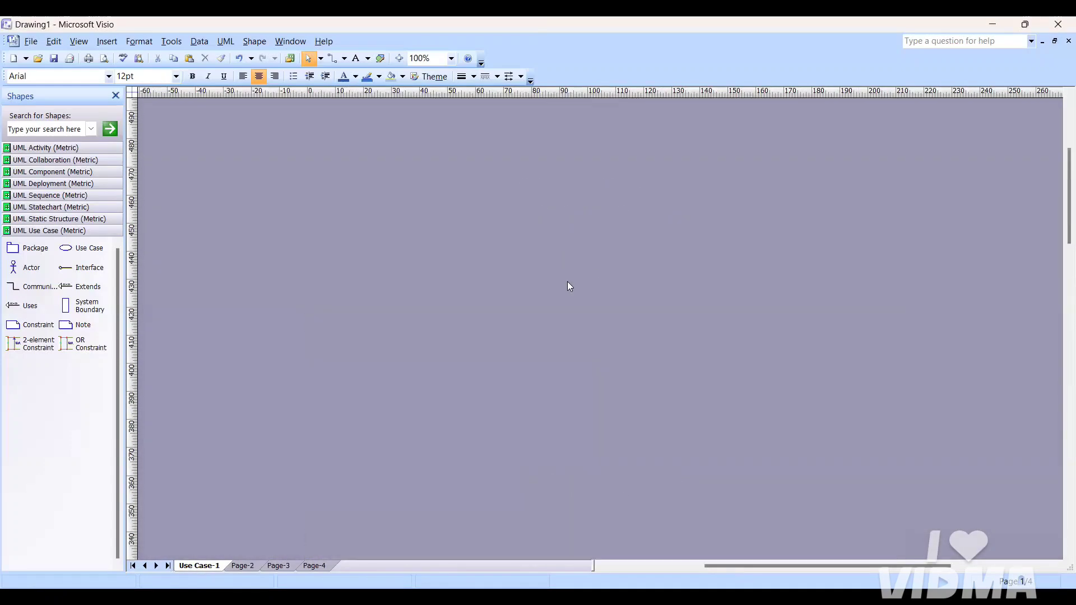
scroll(567, 282, down, 9)
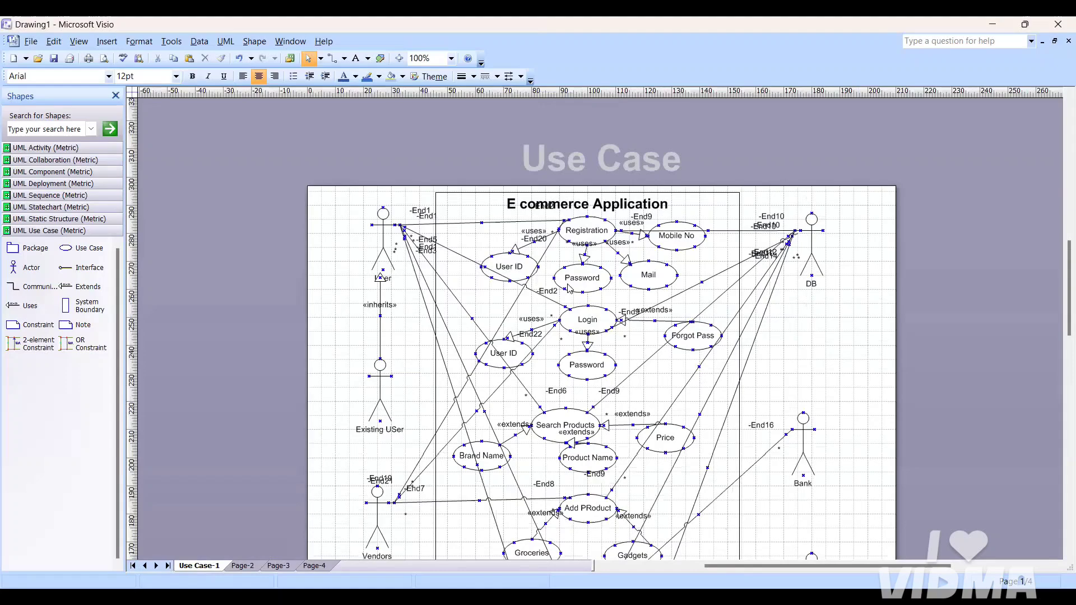
scroll(570, 289, down, 2)
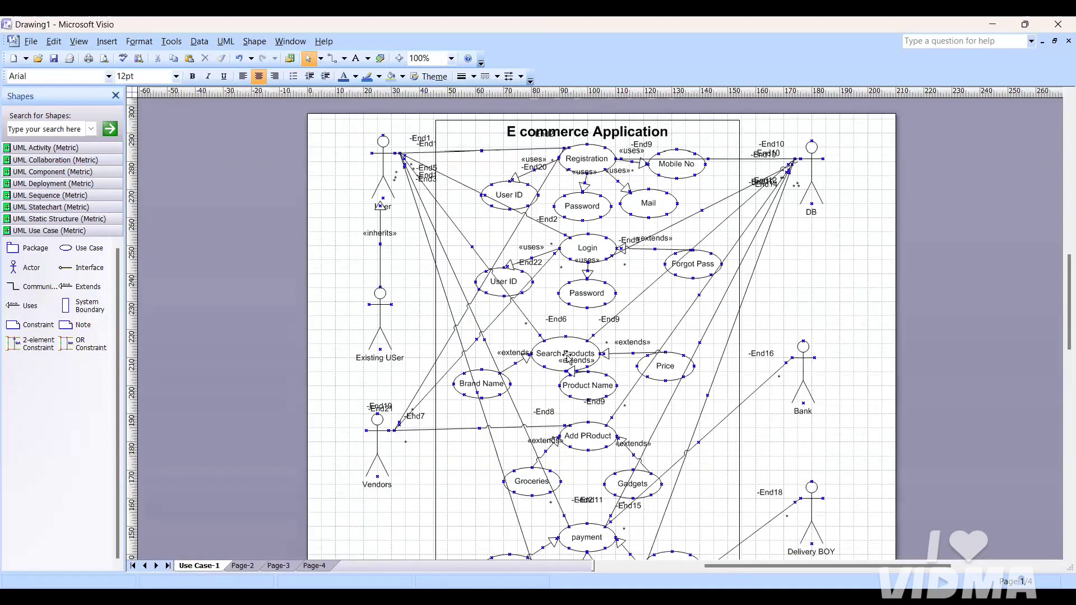
scroll(567, 358, down, 2)
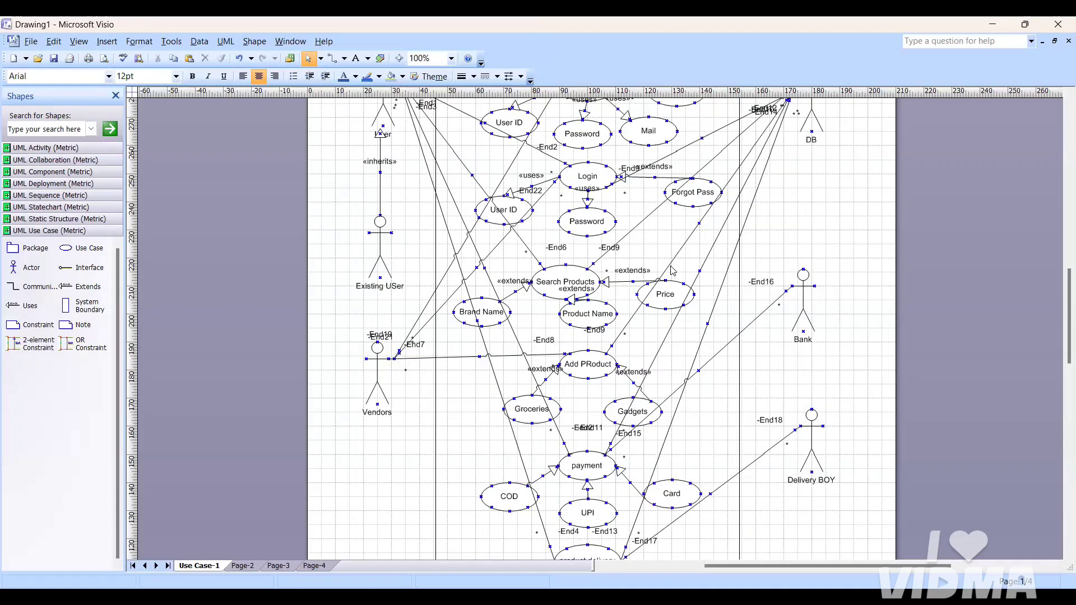
scroll(580, 361, down, 1)
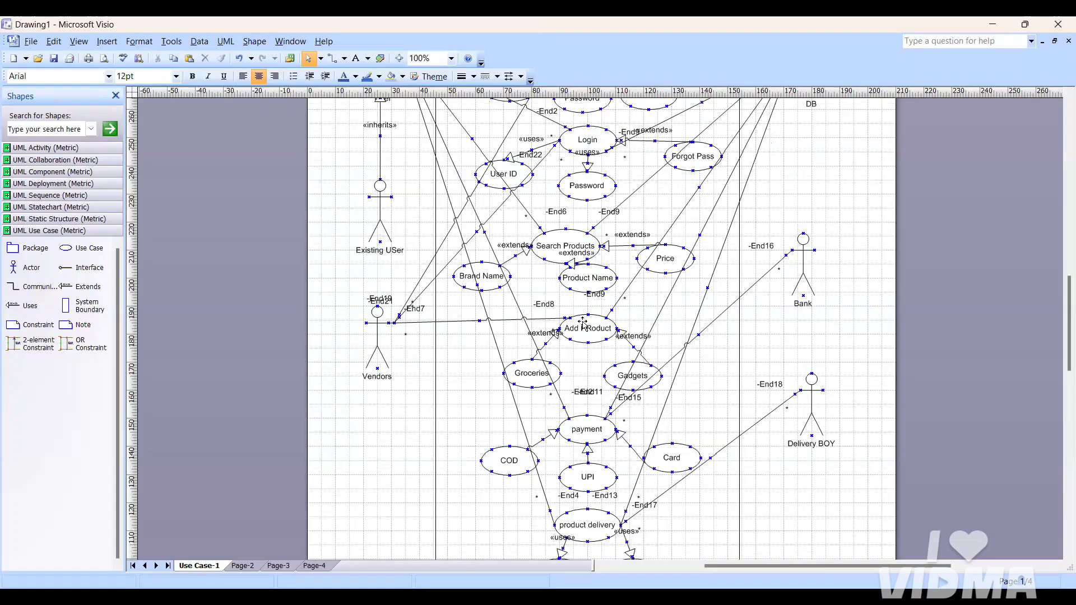
scroll(553, 334, up, 2)
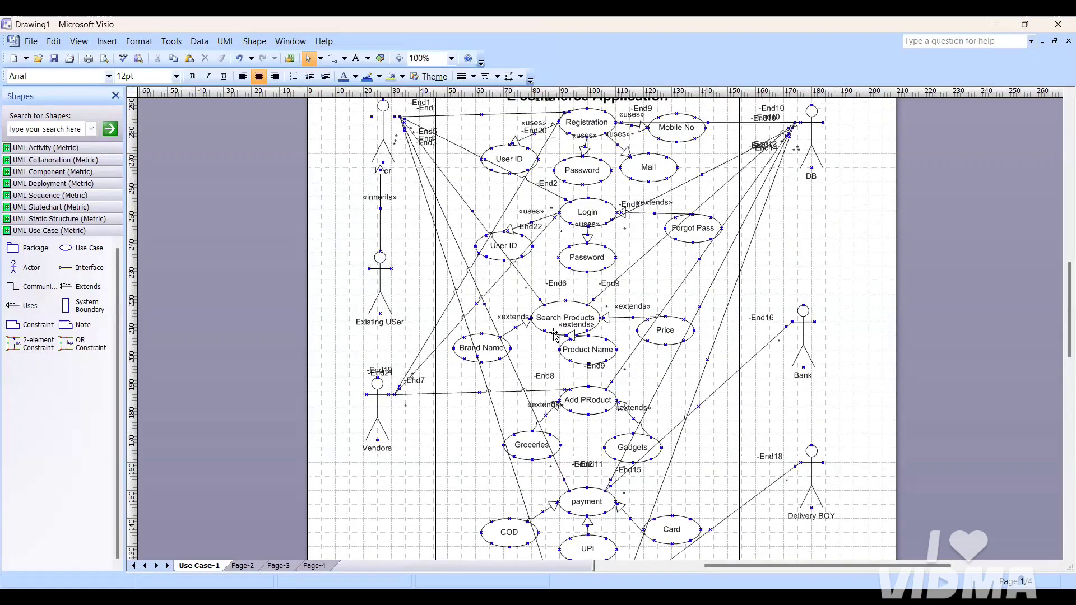
scroll(554, 335, up, 1)
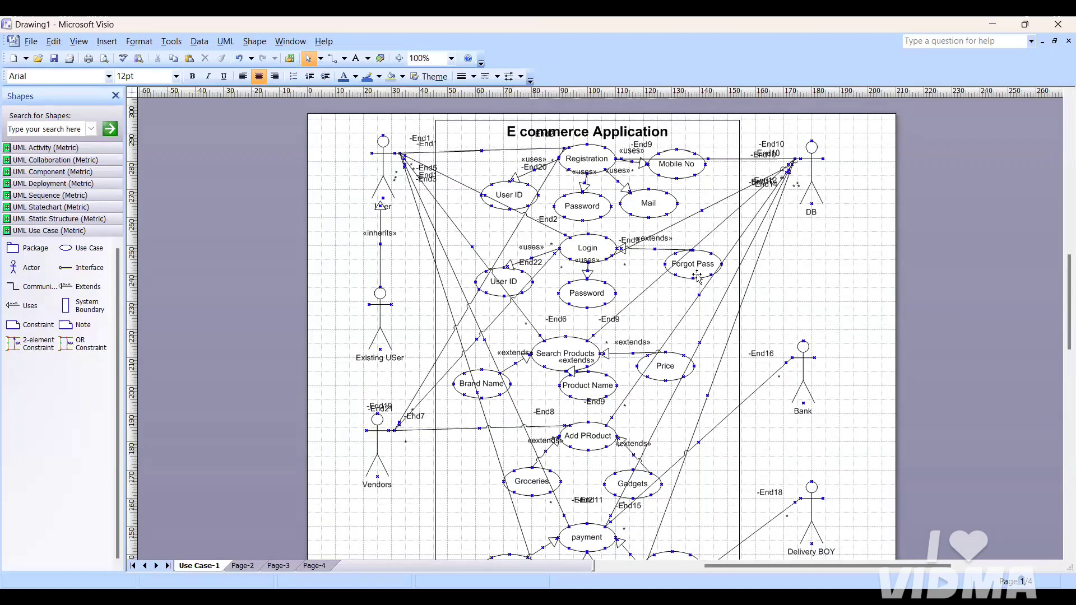
scroll(684, 335, down, 1)
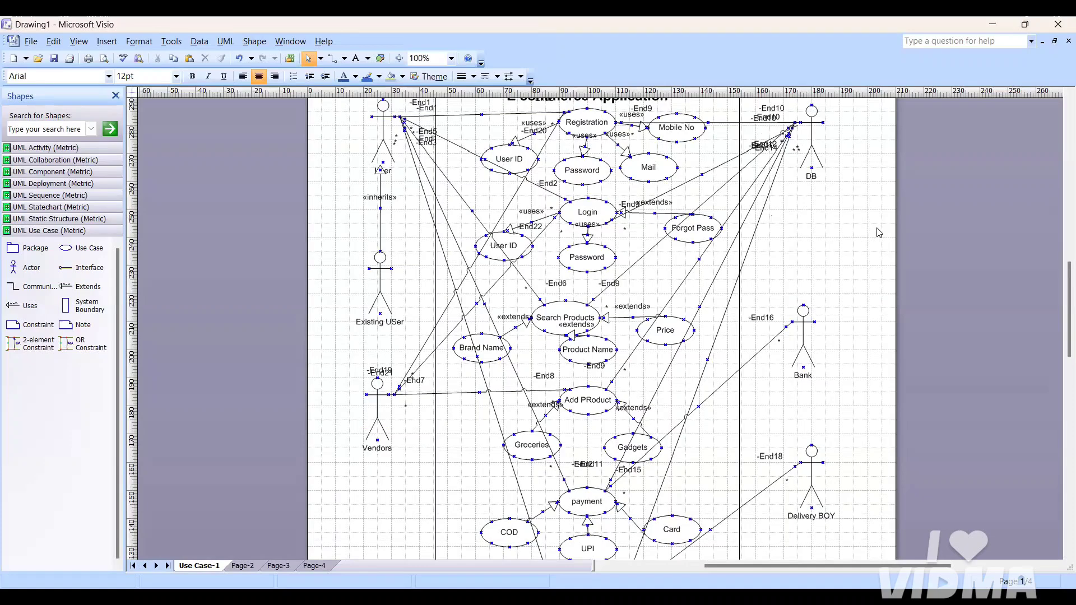
scroll(879, 233, up, 3)
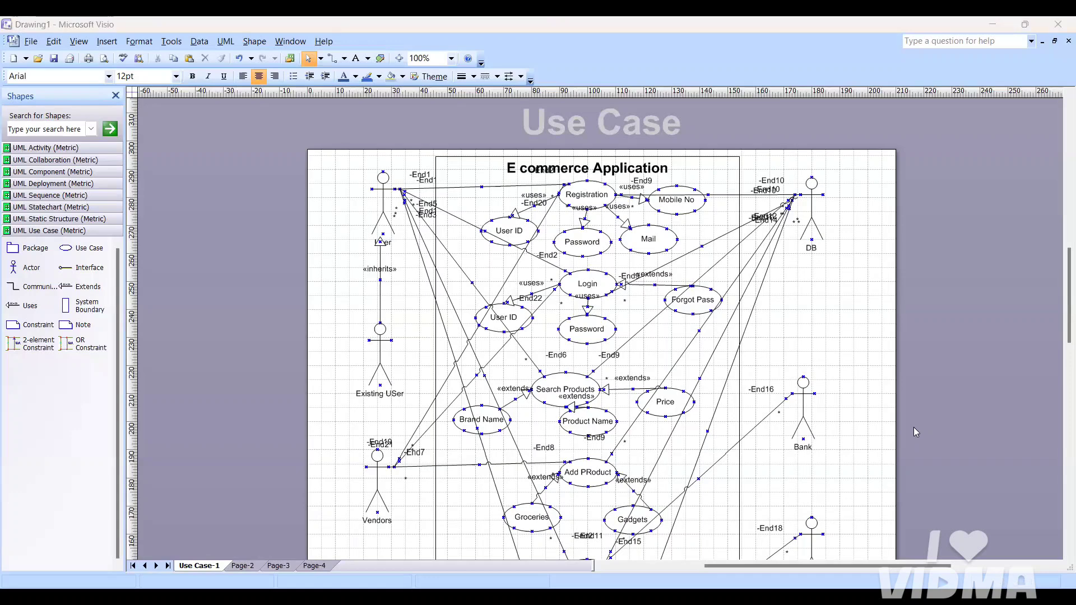
scroll(914, 427, down, 3)
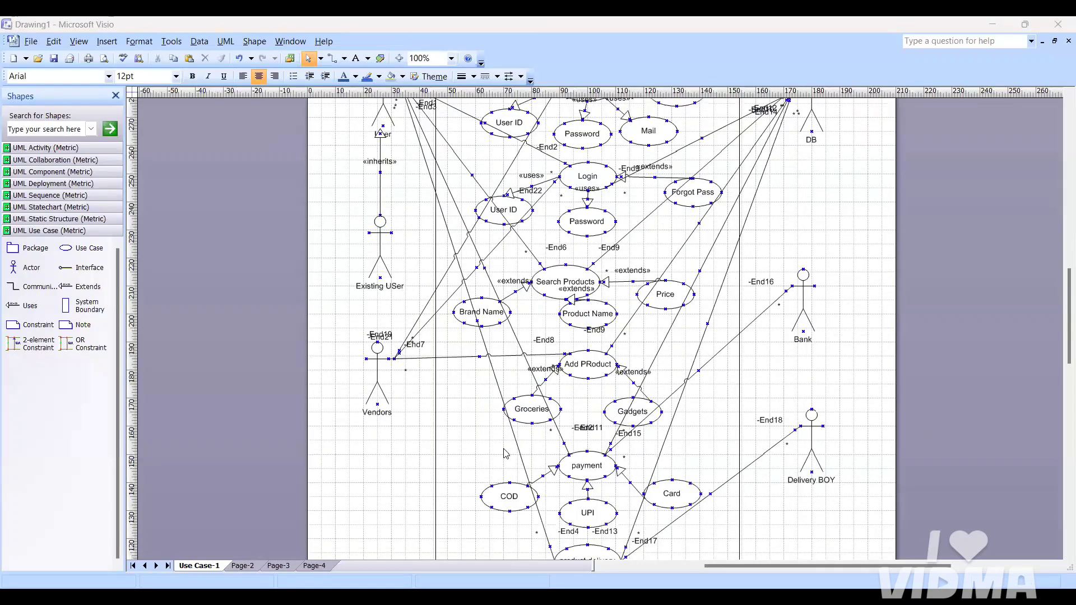